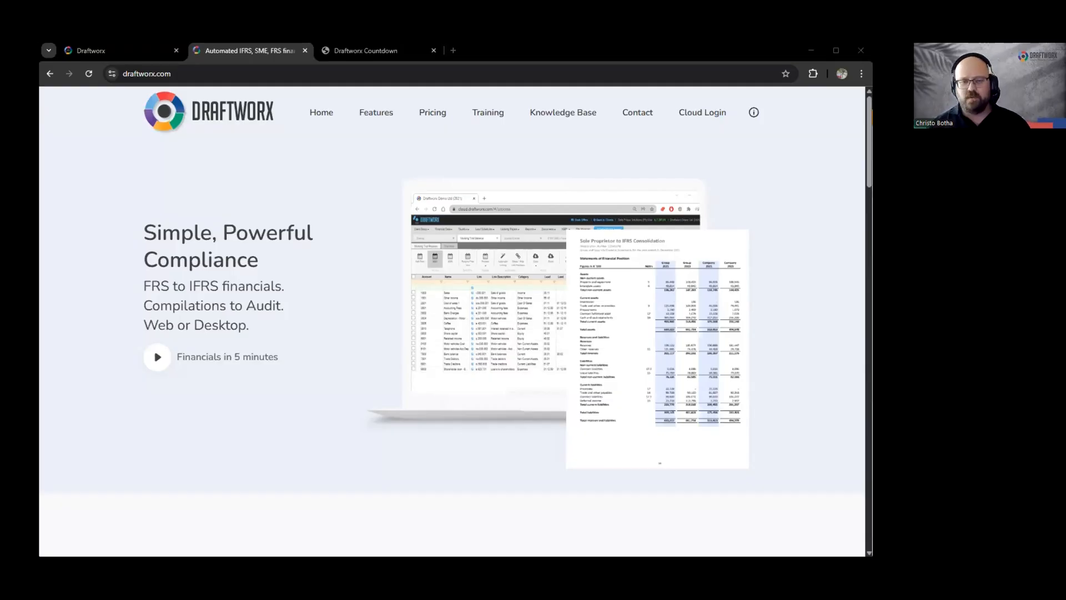
Step: Show the Cloud Login dropdown of regional login and sign-up options on draftworx.com
click(129, 73)
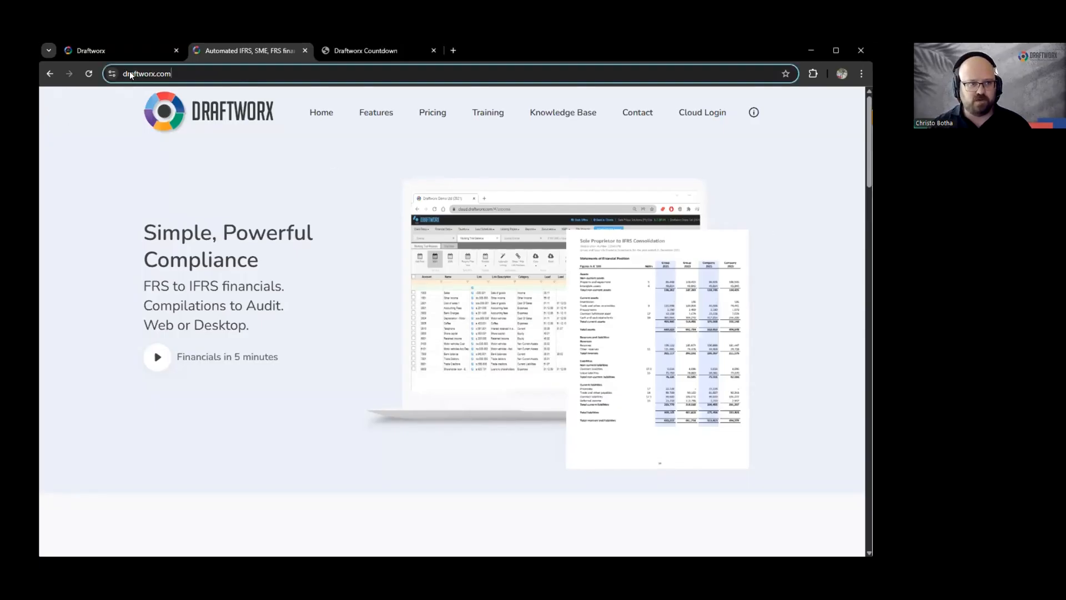
click(107, 222)
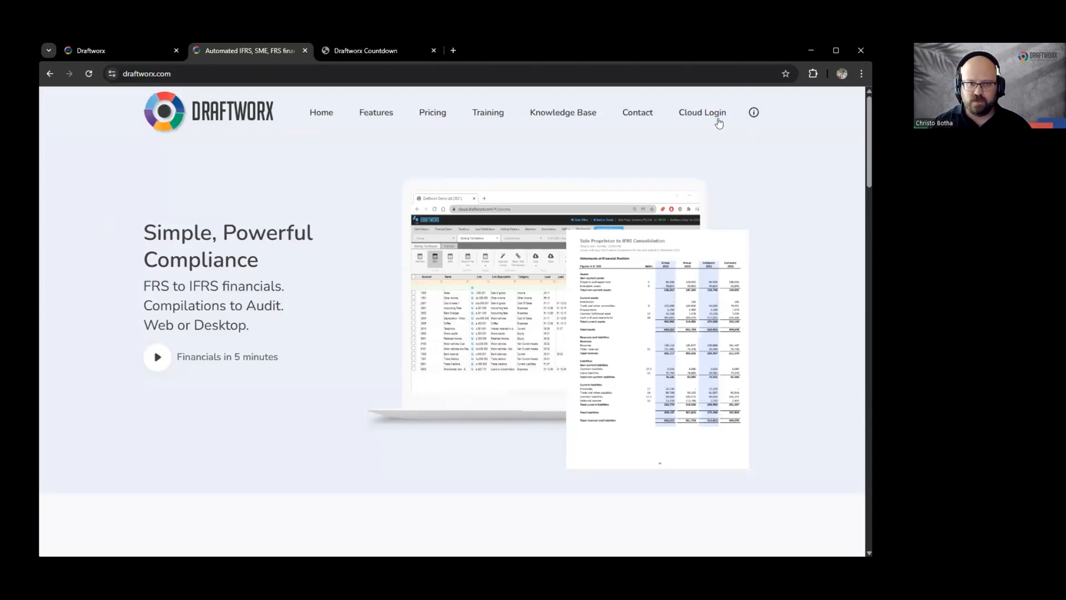
mouse_move(715, 116)
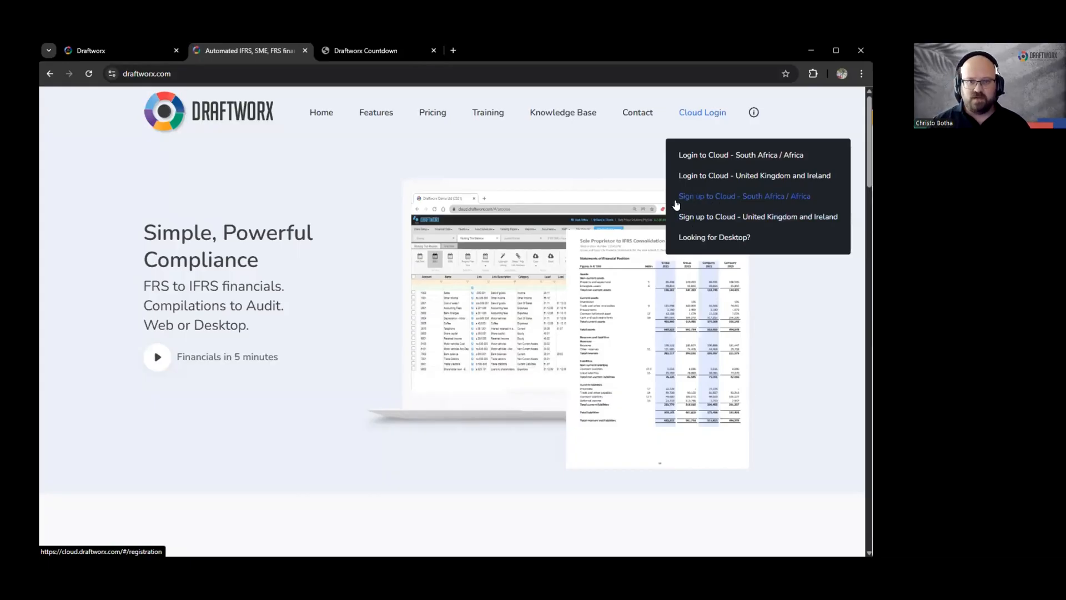
Step: Start the South Africa / Africa cloud sign-up and enter practice name 'Practice ABC'
click(720, 197)
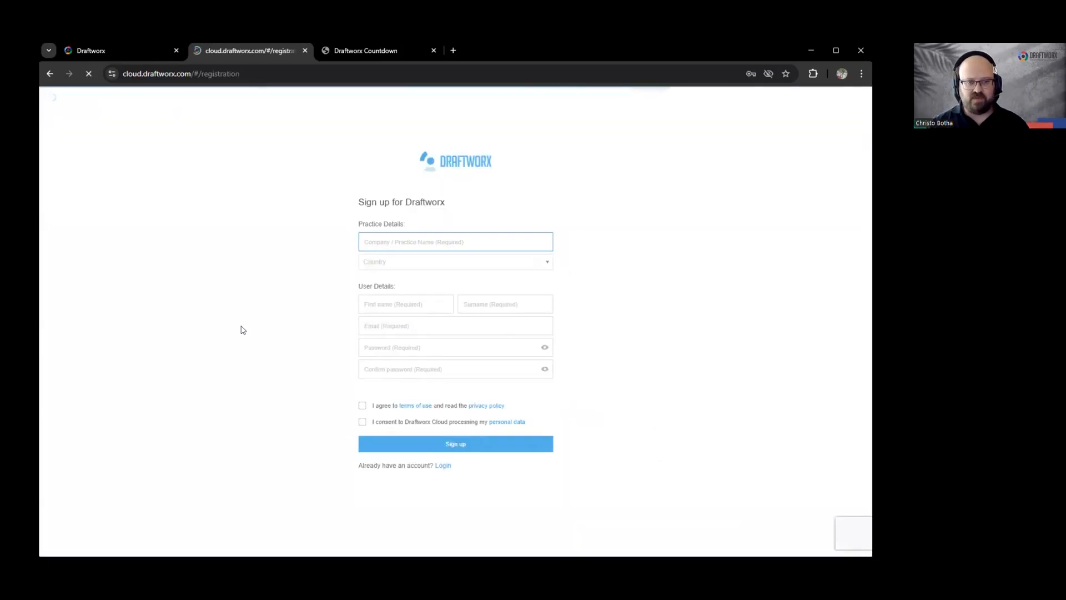
click(402, 243)
text(Practice ABC)
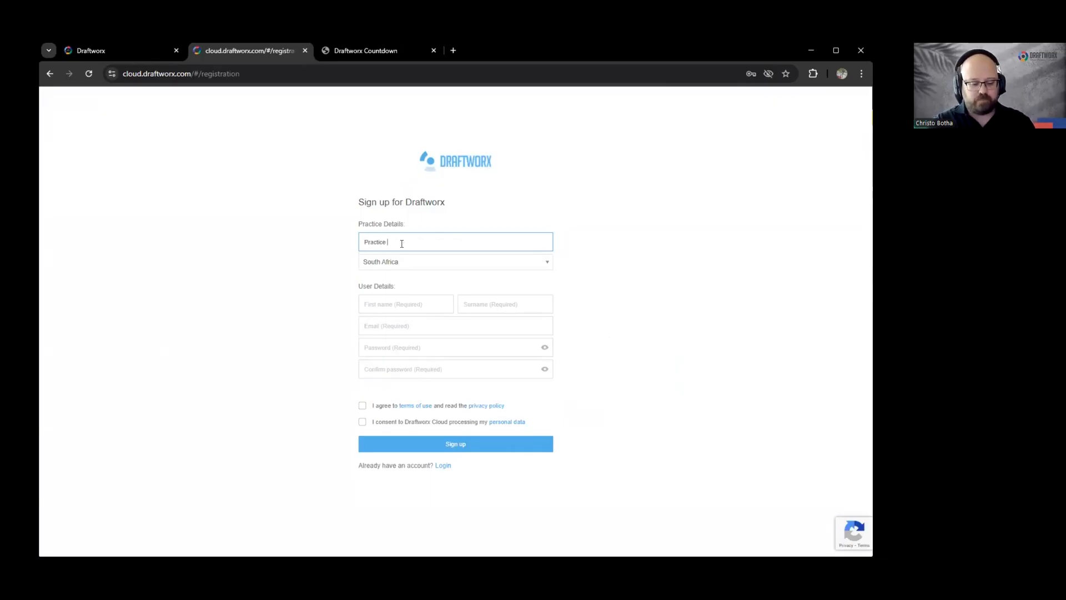
click(312, 271)
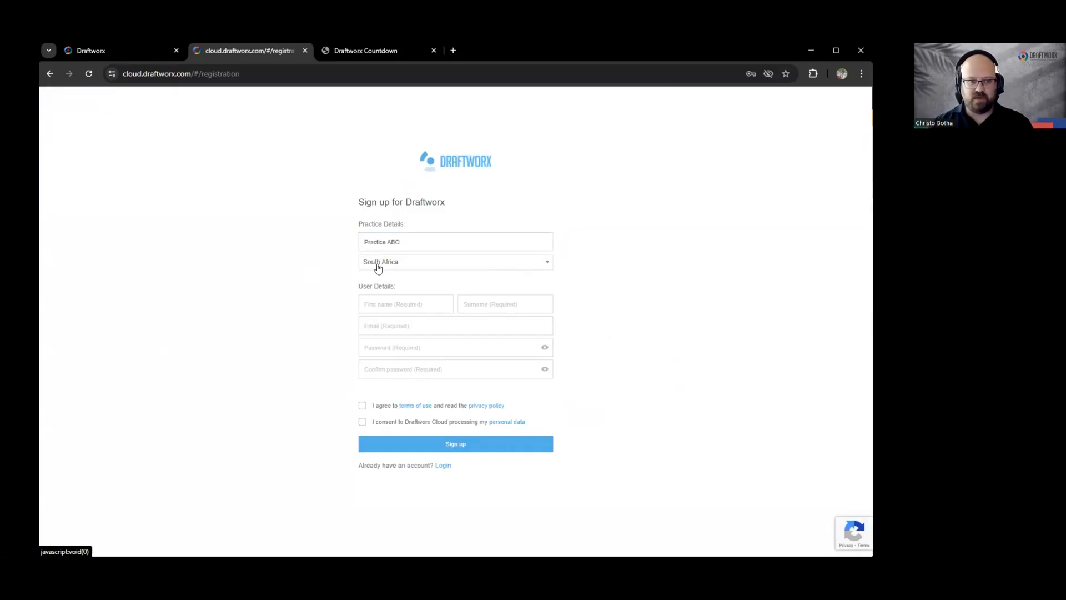
Step: Set the country to United Kingdom, which shows Draftworx Cloud is unavailable there
click(377, 265)
scroll(400, 358, down, 10)
scroll(397, 338, up, 5)
text(unit)
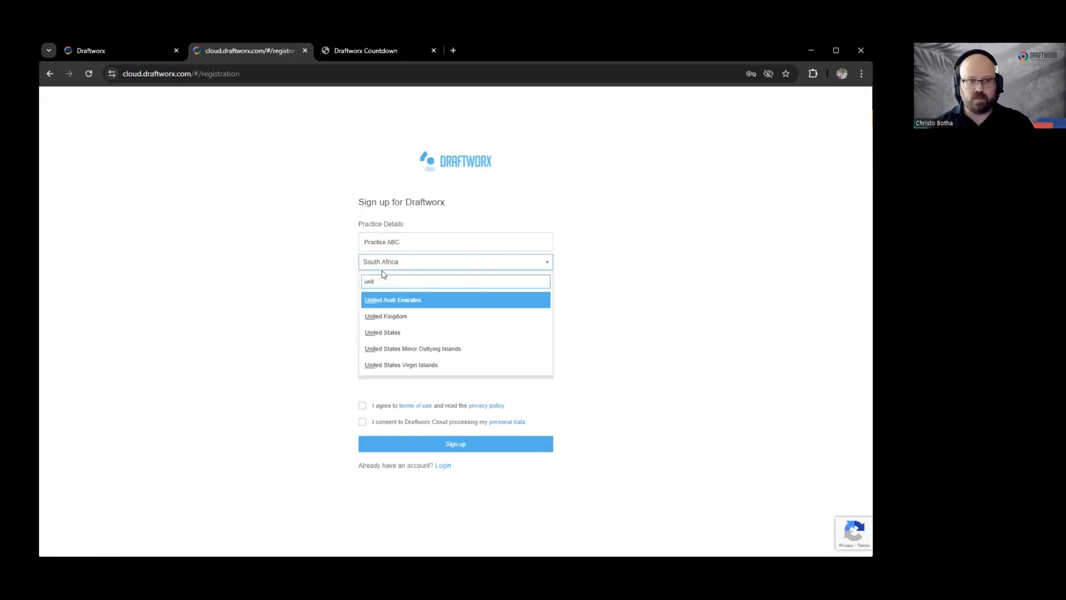
key(Down)
key(Return)
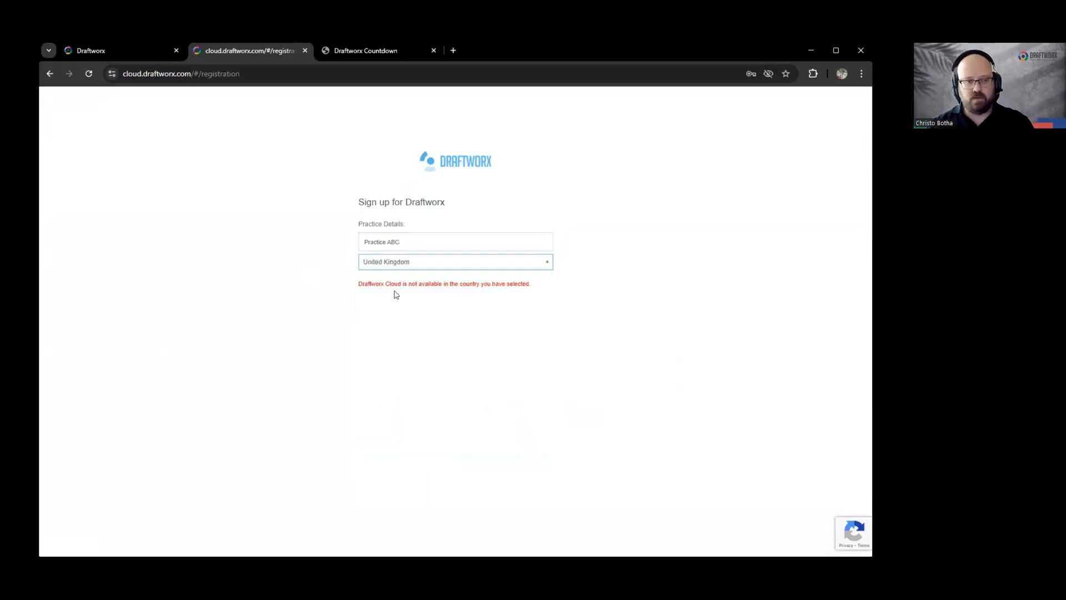
drag(380, 284, 452, 307)
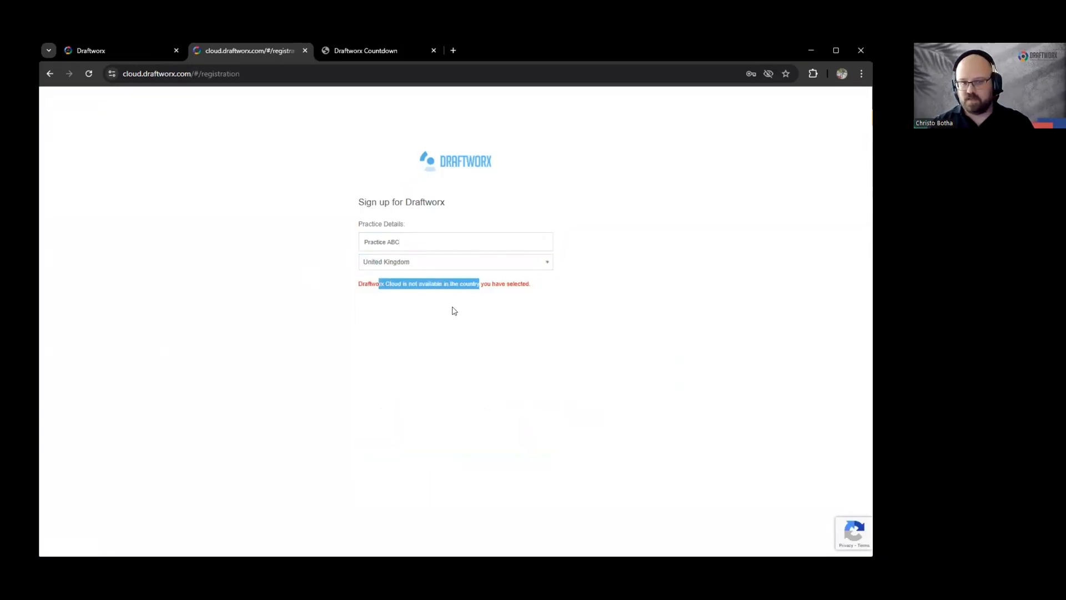
click(363, 274)
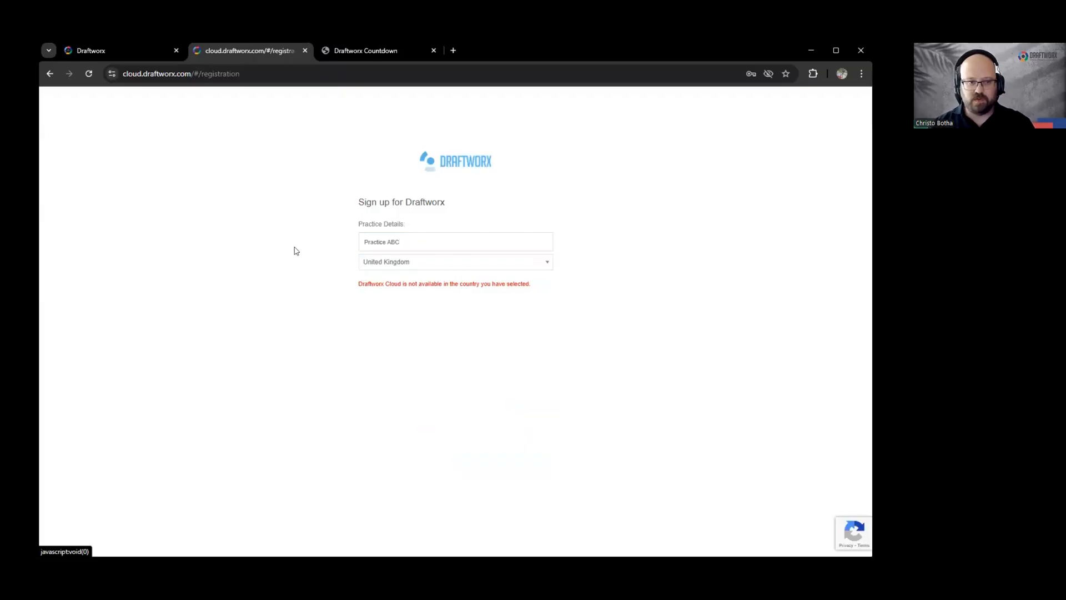
Step: Change the sign-up country back to South Africa
click(366, 263)
text(south)
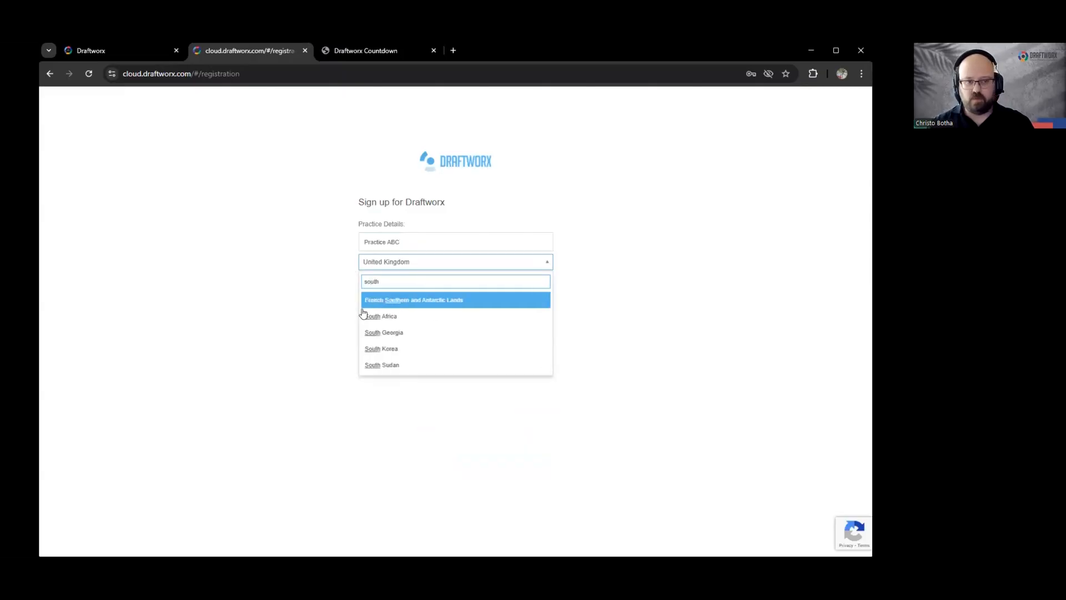
click(397, 321)
click(299, 308)
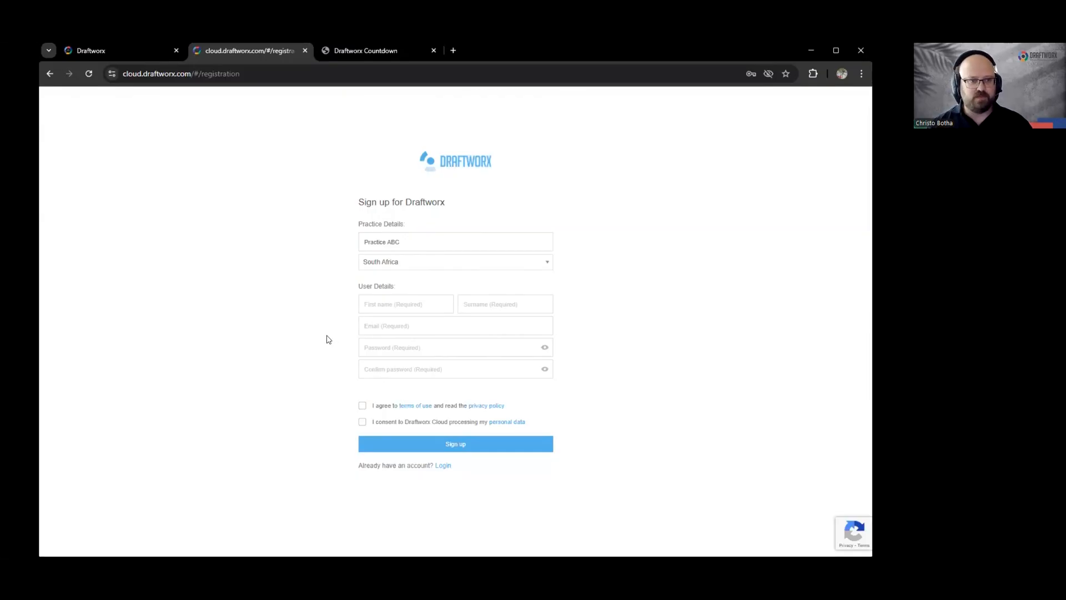
Step: Fill in the user's first name, surname, e-mail and matching password, and accept the terms of use
click(361, 307)
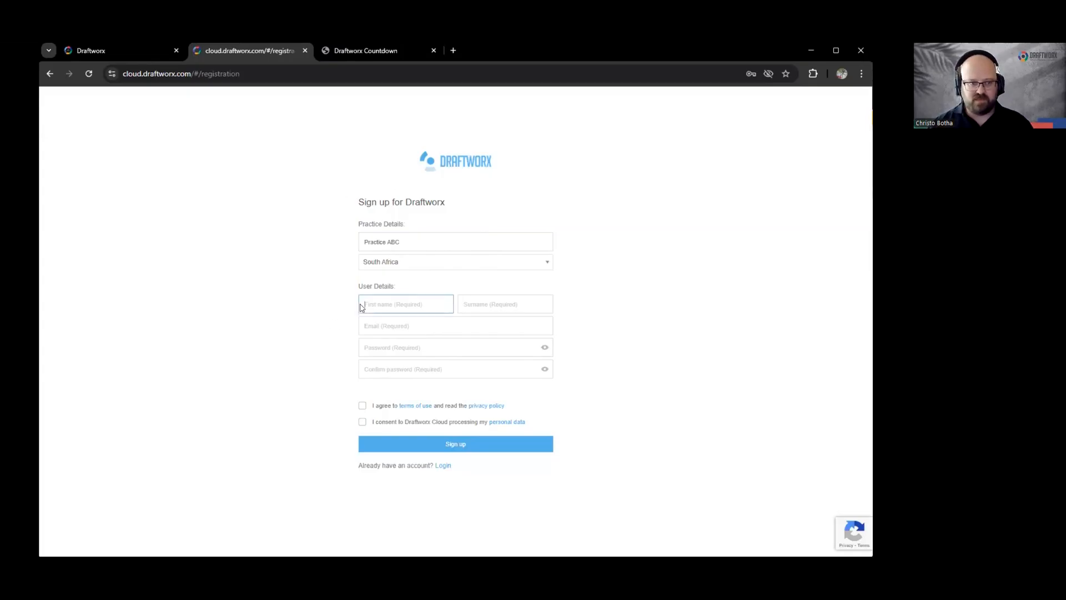
key(Tab)
key(Tab)
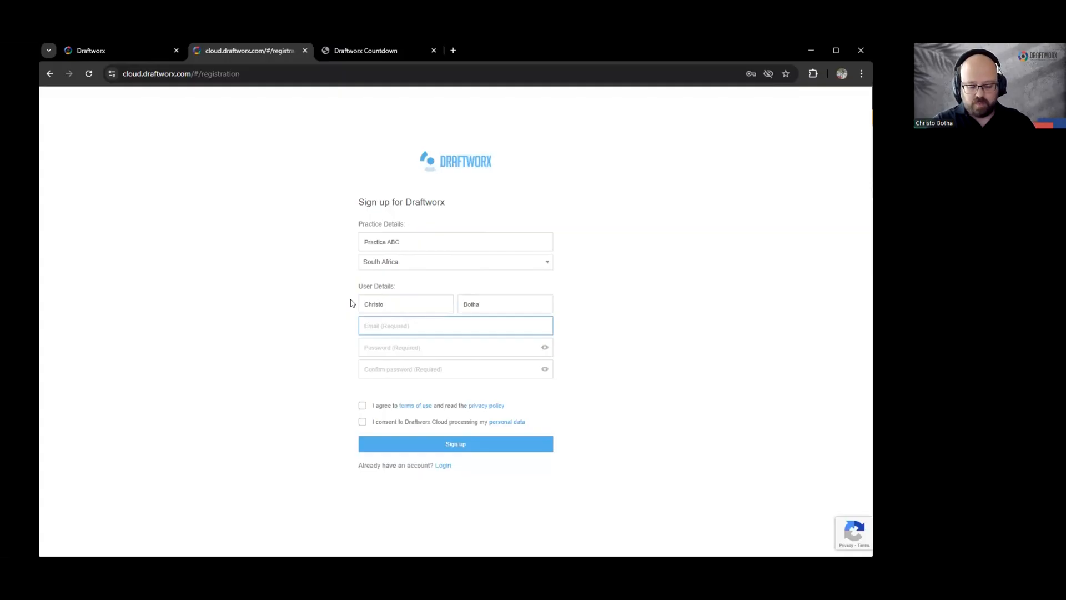
key(Tab)
text(••••)
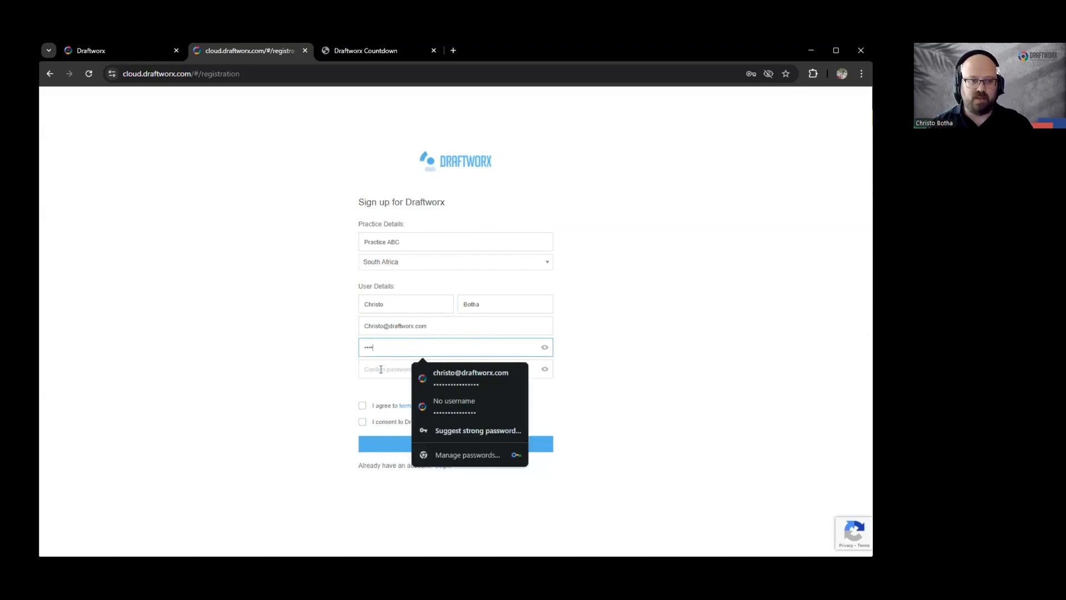
click(381, 370)
text(••••)
click(285, 351)
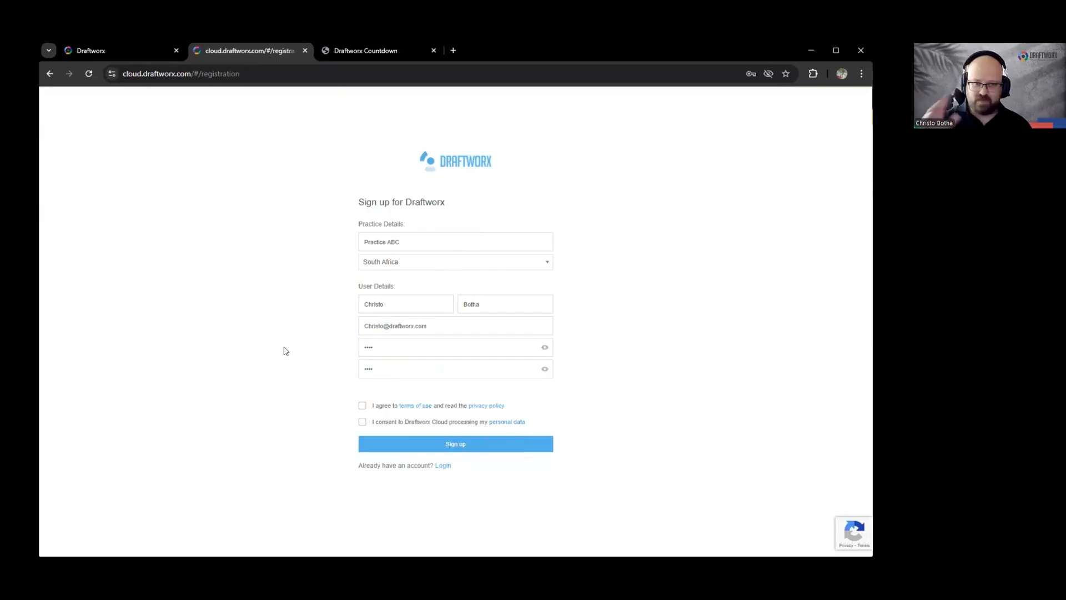
click(363, 406)
Step: Tick the personal data processing consent, then close the sign-up tab with Ctrl+W
click(362, 422)
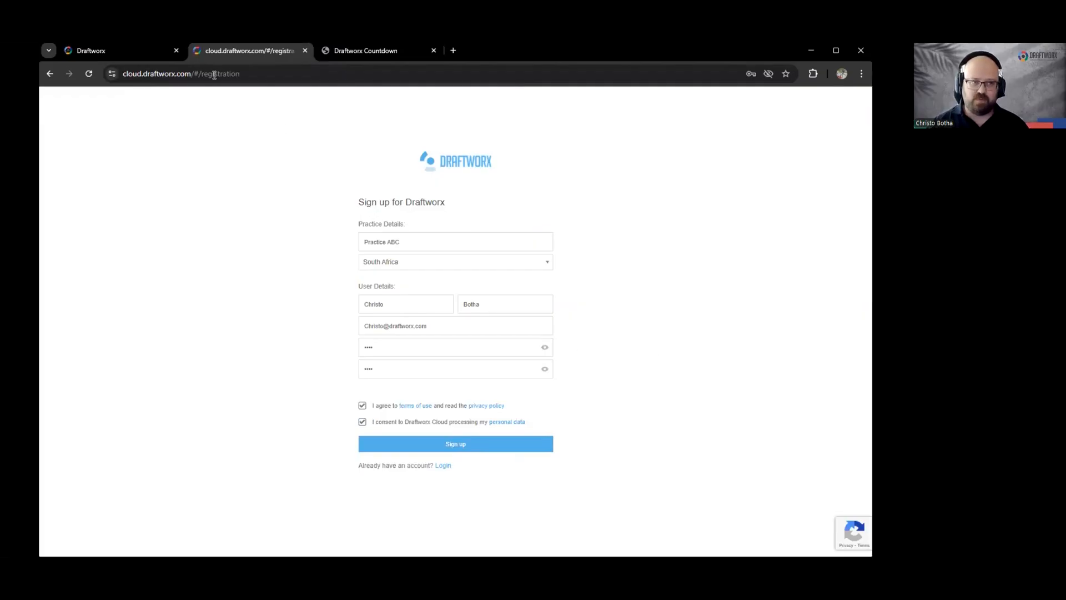
key(ctrl+w)
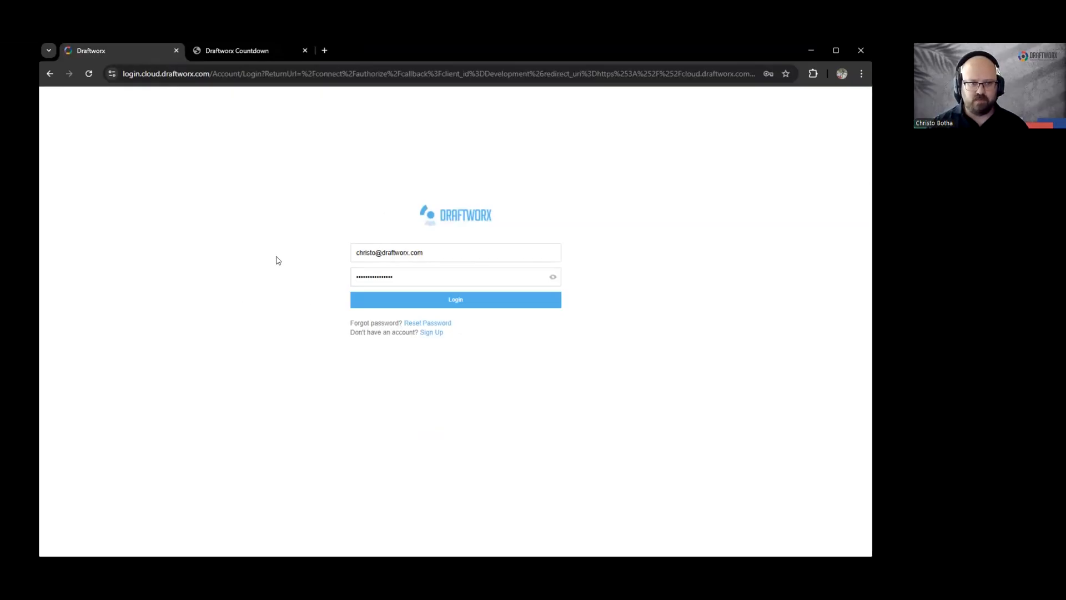
Step: Submit the login form with the saved e-mail and password to reach the client list
click(438, 250)
click(310, 250)
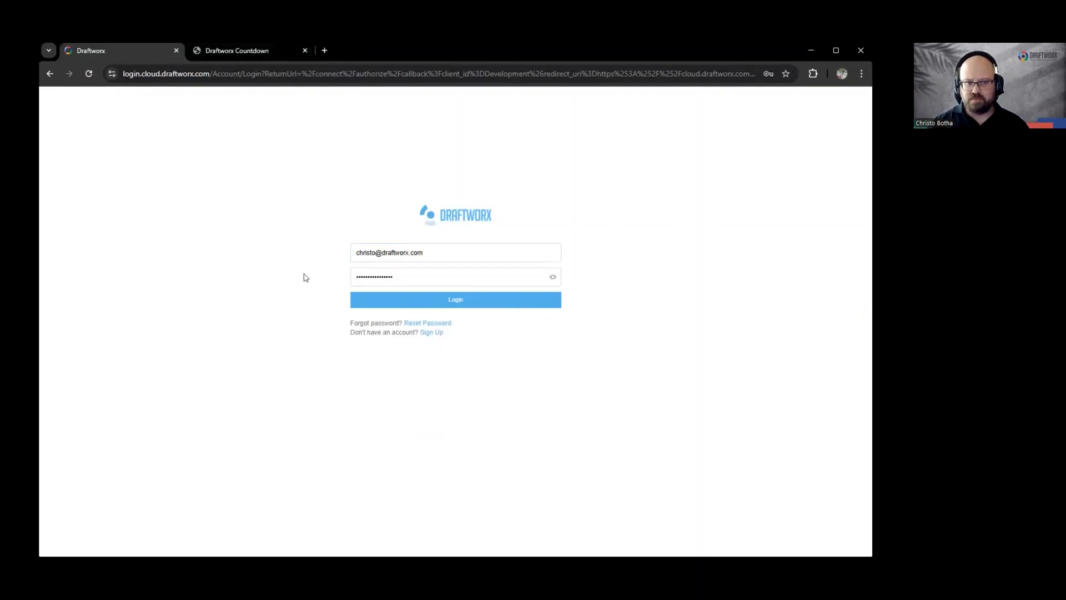
key(Return)
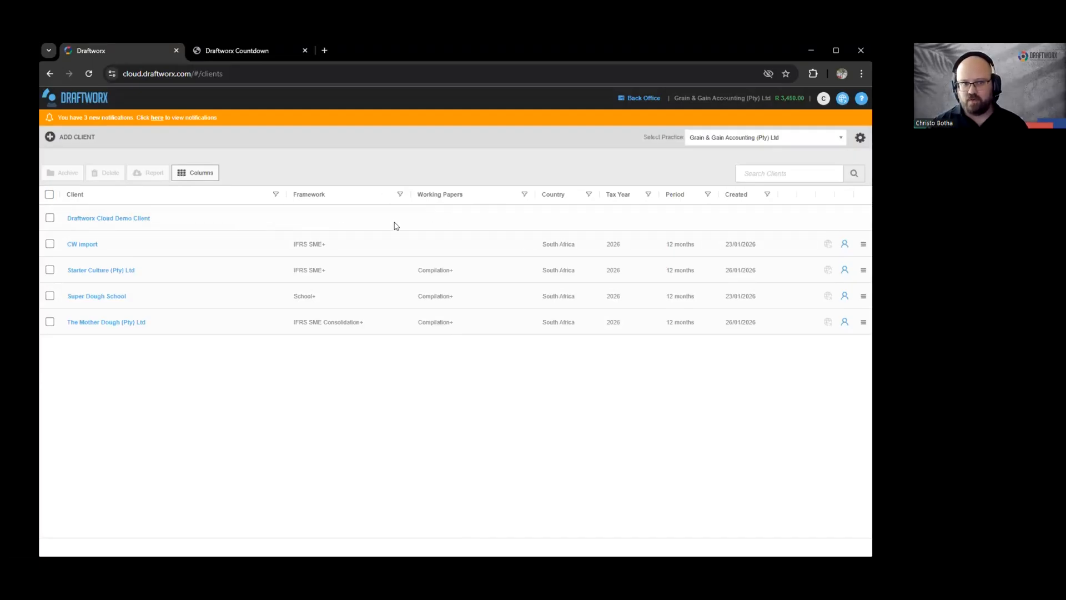
click(122, 219)
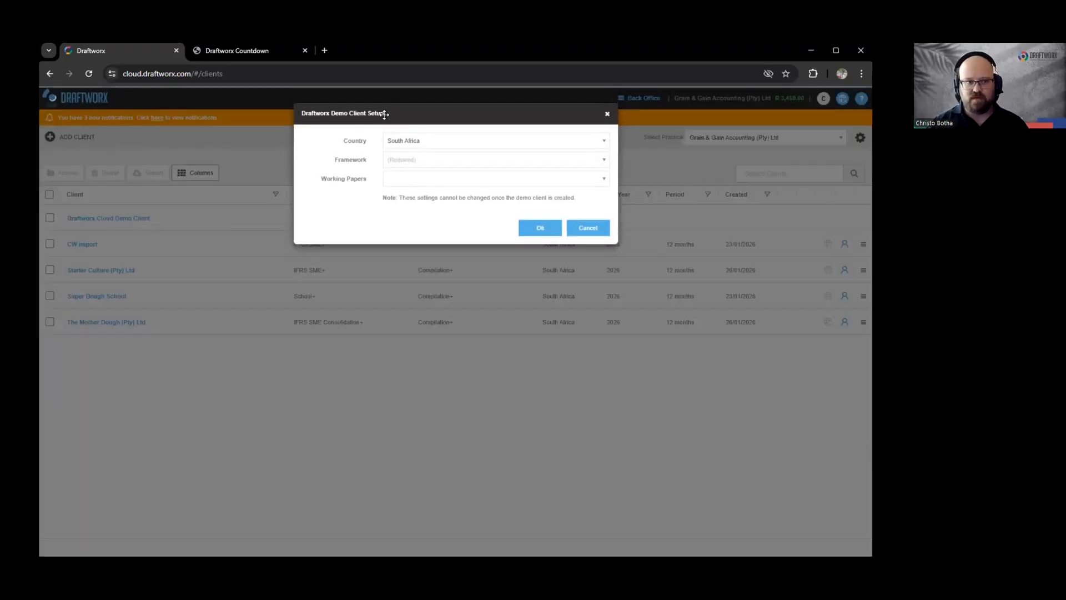
click(405, 162)
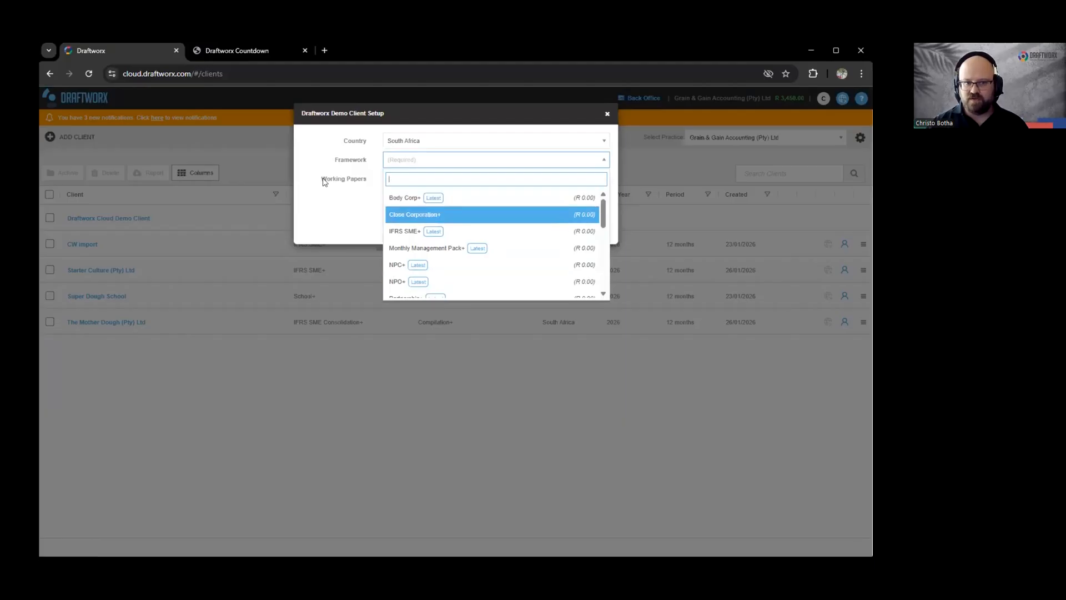
click(405, 178)
click(381, 171)
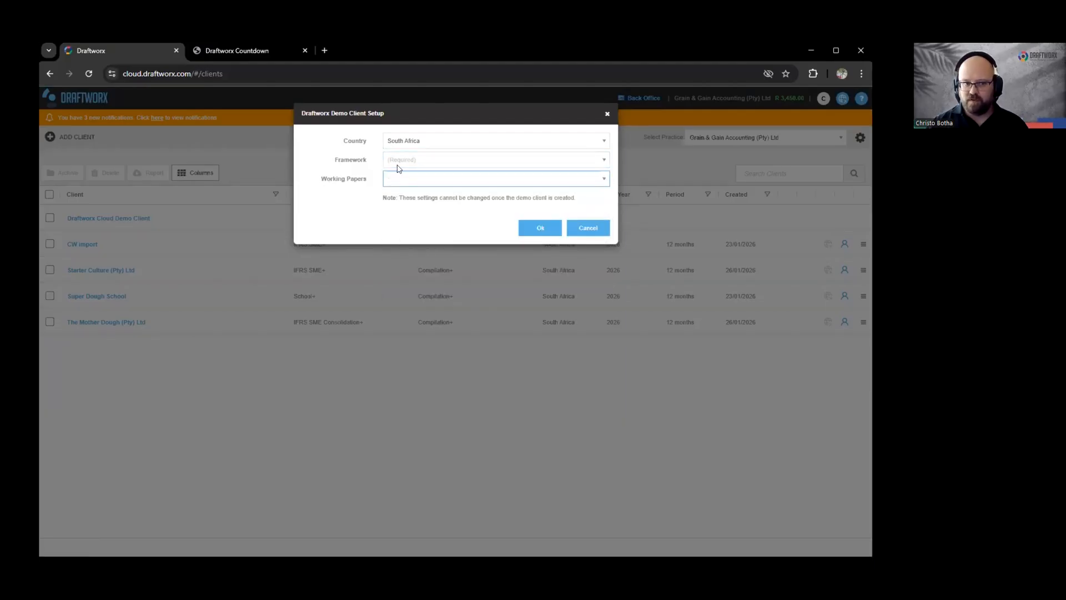
click(398, 163)
click(347, 220)
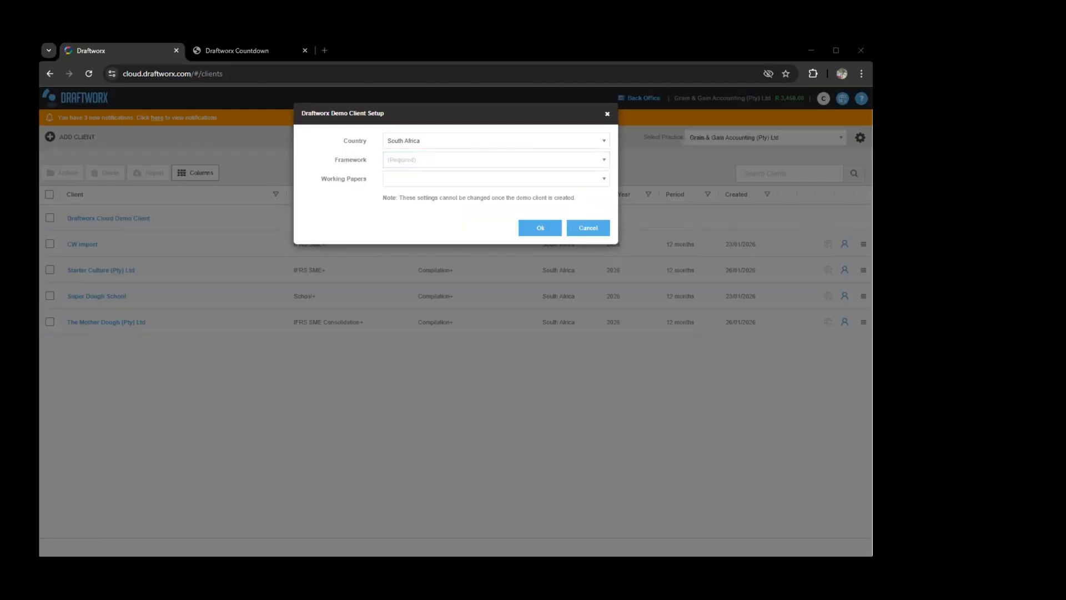
click(485, 228)
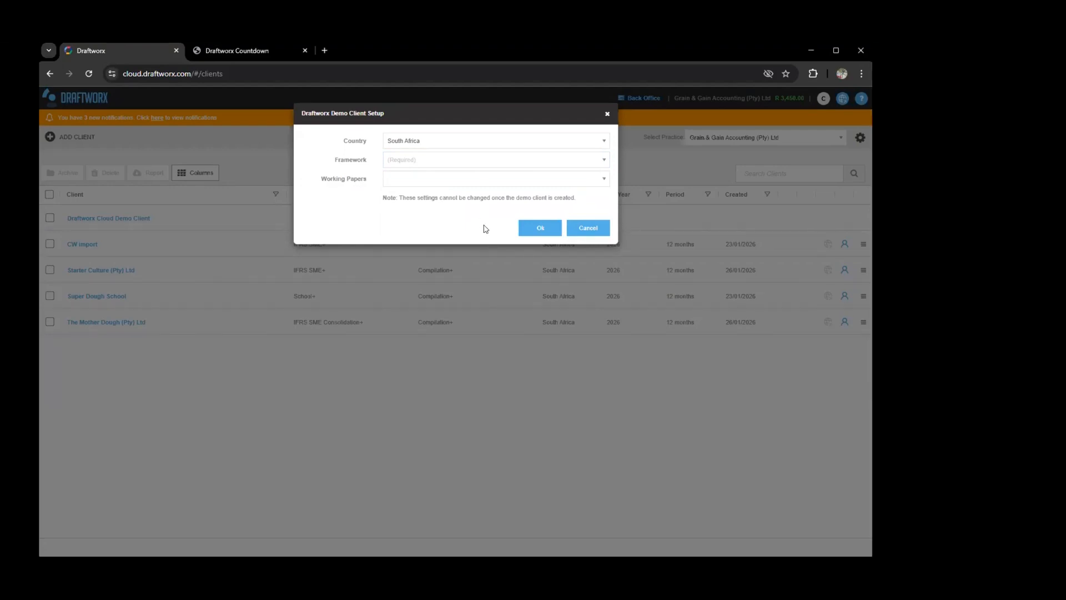
click(404, 161)
click(427, 161)
click(369, 215)
click(570, 227)
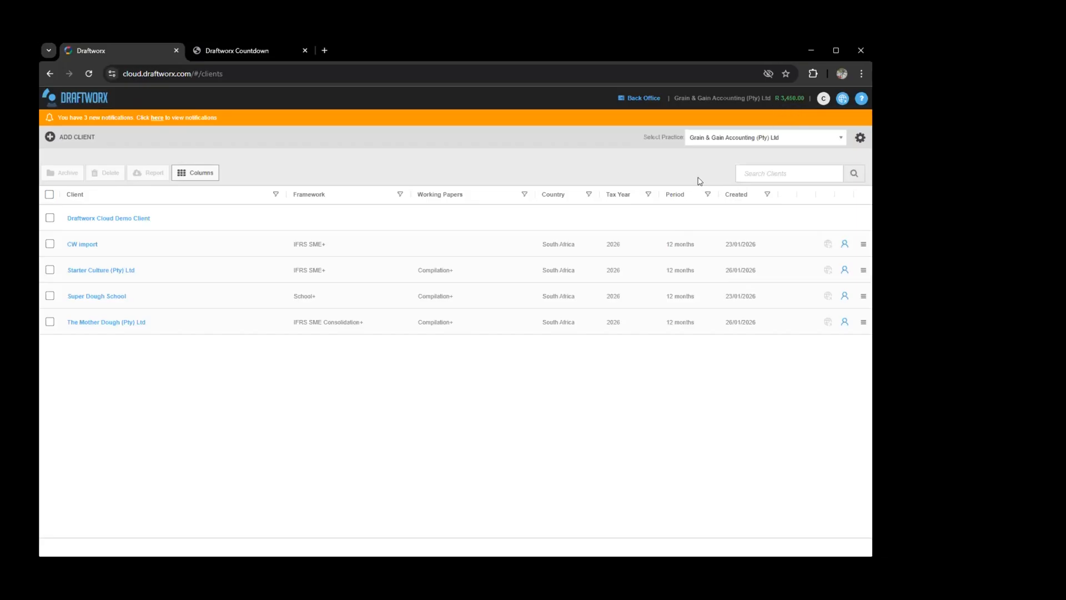
Step: From Practice Settings, order R 100 of prepaid credits and proceed to PayFast checkout
click(860, 139)
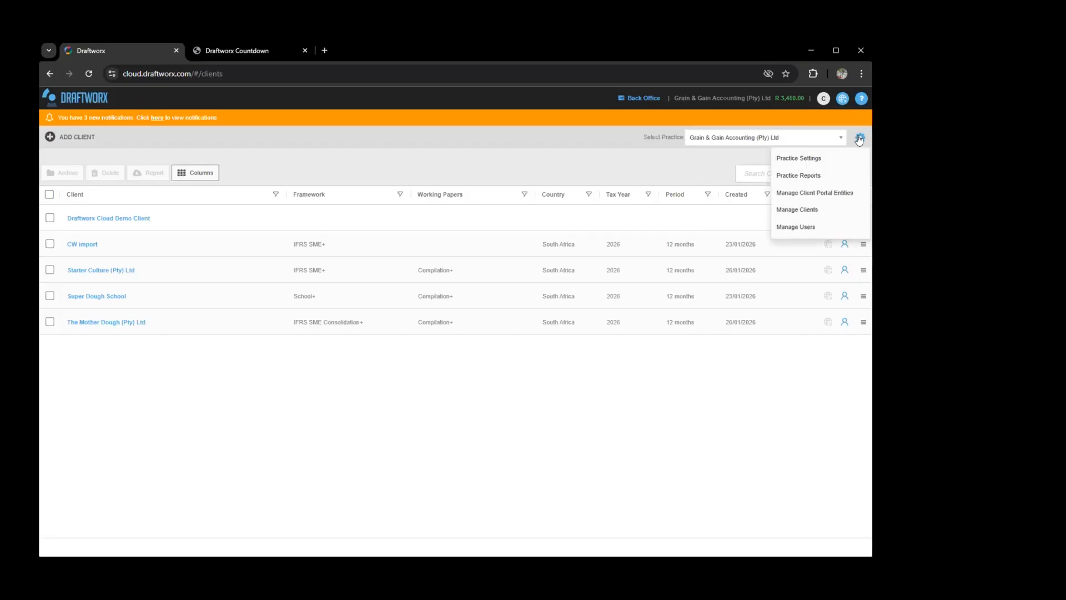
click(797, 160)
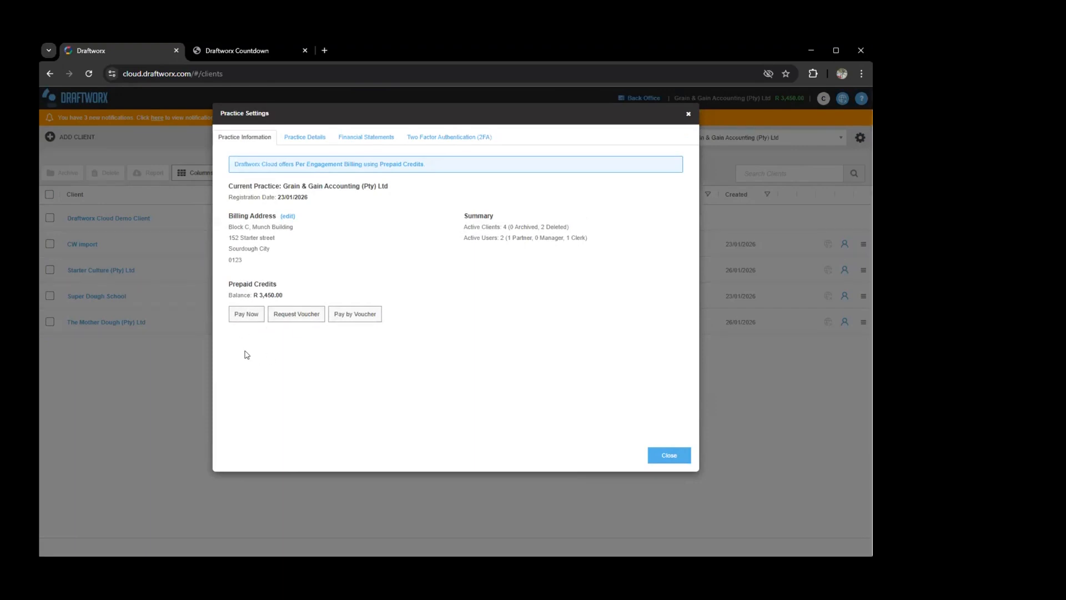
click(250, 320)
drag(382, 220, 285, 226)
click(335, 195)
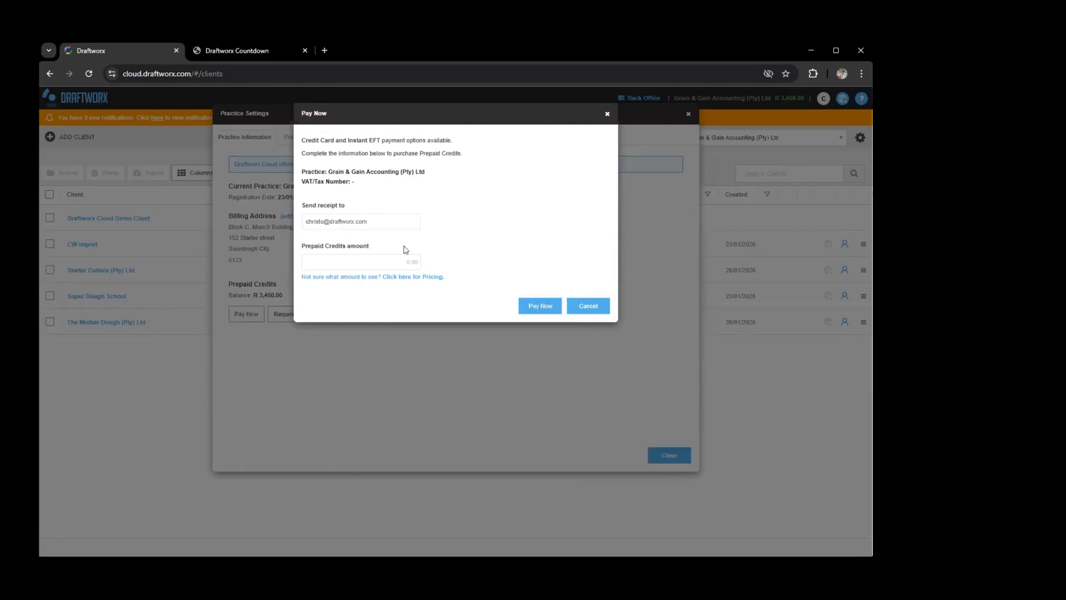
click(390, 261)
text(100)
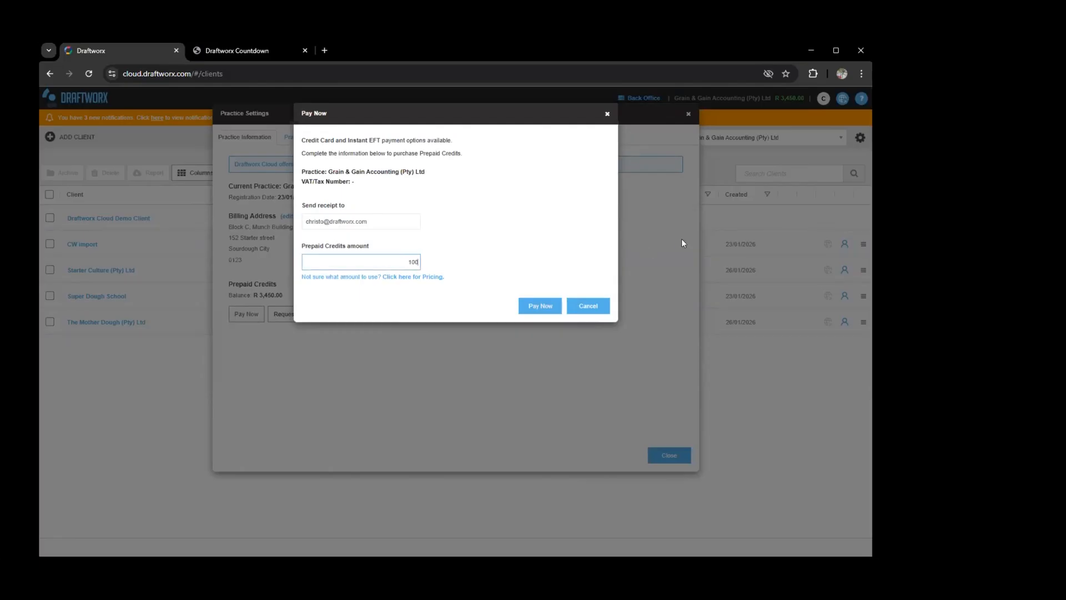
click(529, 307)
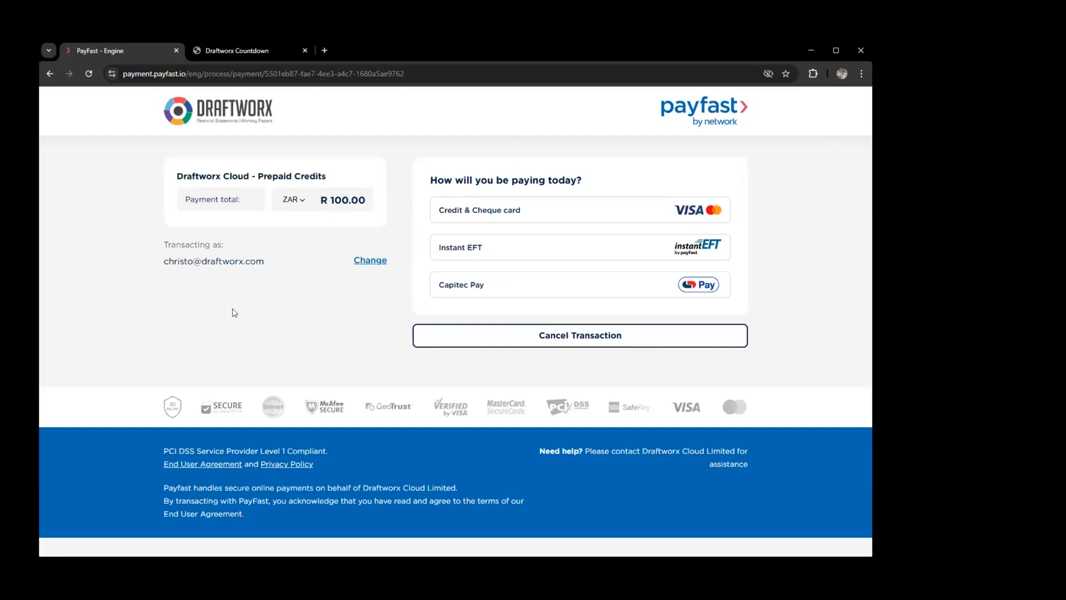
Step: Go back from PayFast to Draftworx and reopen Practice Settings from the gear menu
click(49, 75)
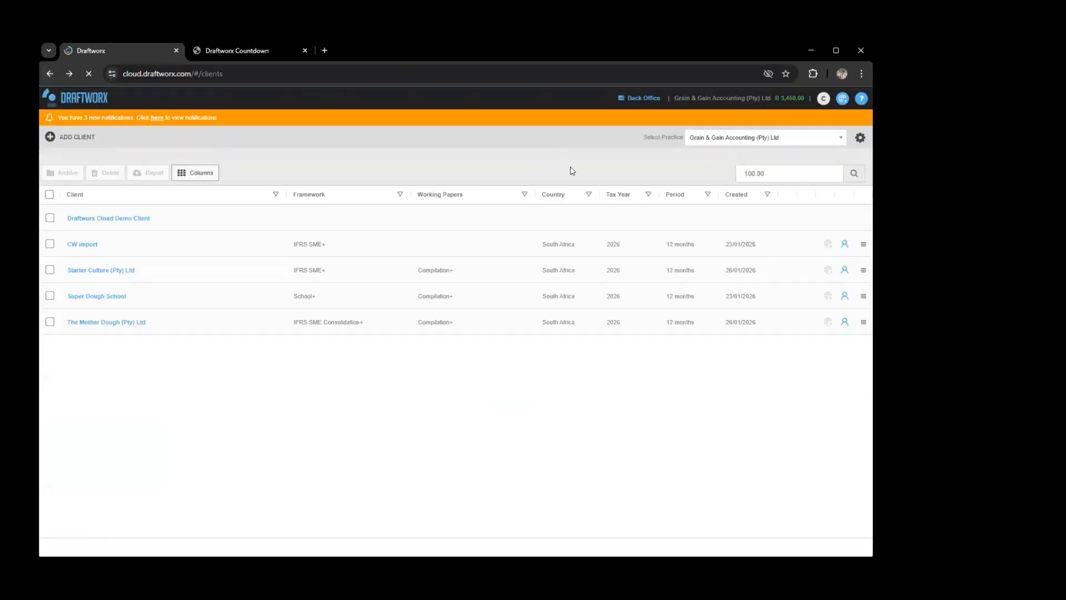
click(860, 138)
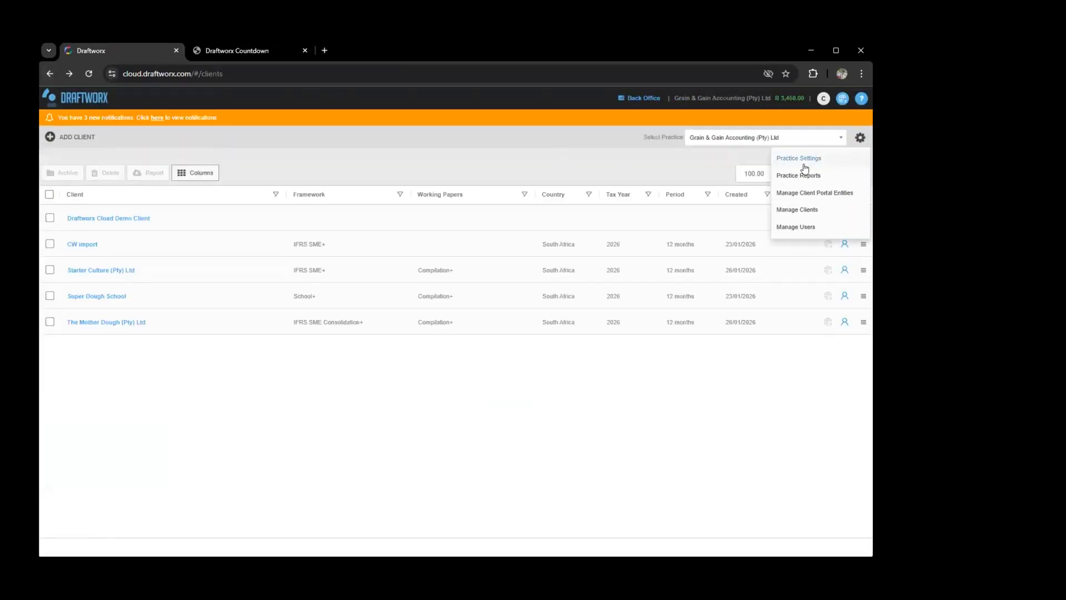
click(803, 159)
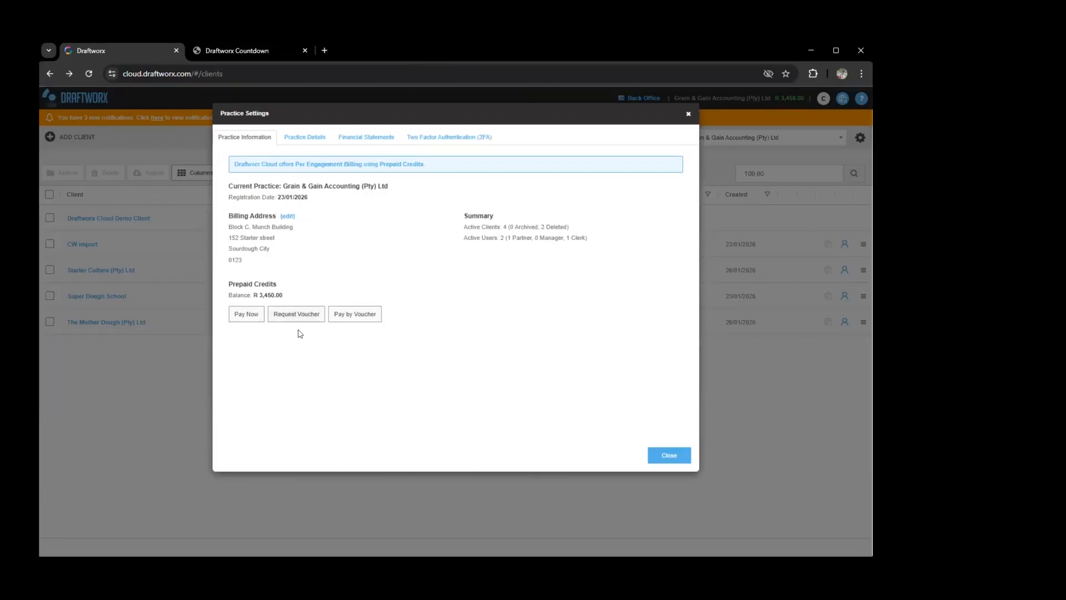
Step: Open the Request Voucher form and cancel it without submitting an amount
click(284, 314)
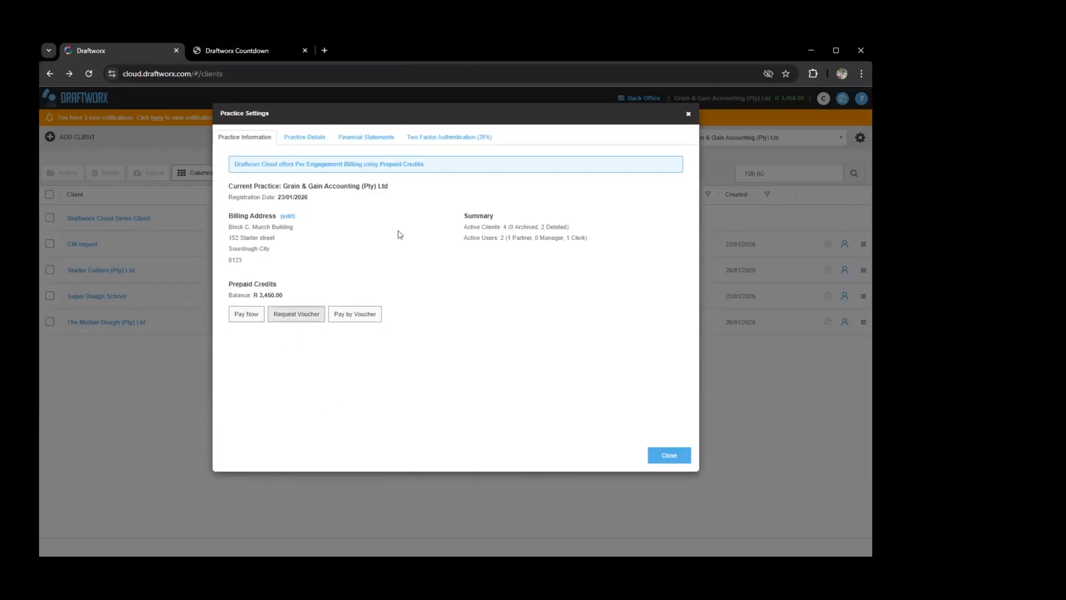
click(416, 285)
click(564, 247)
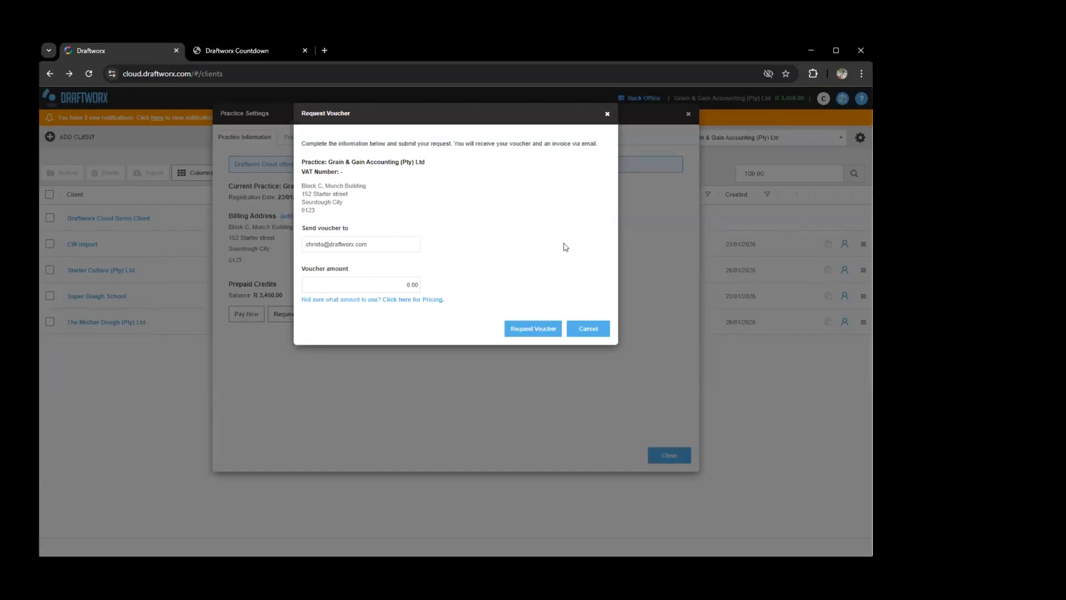
click(516, 394)
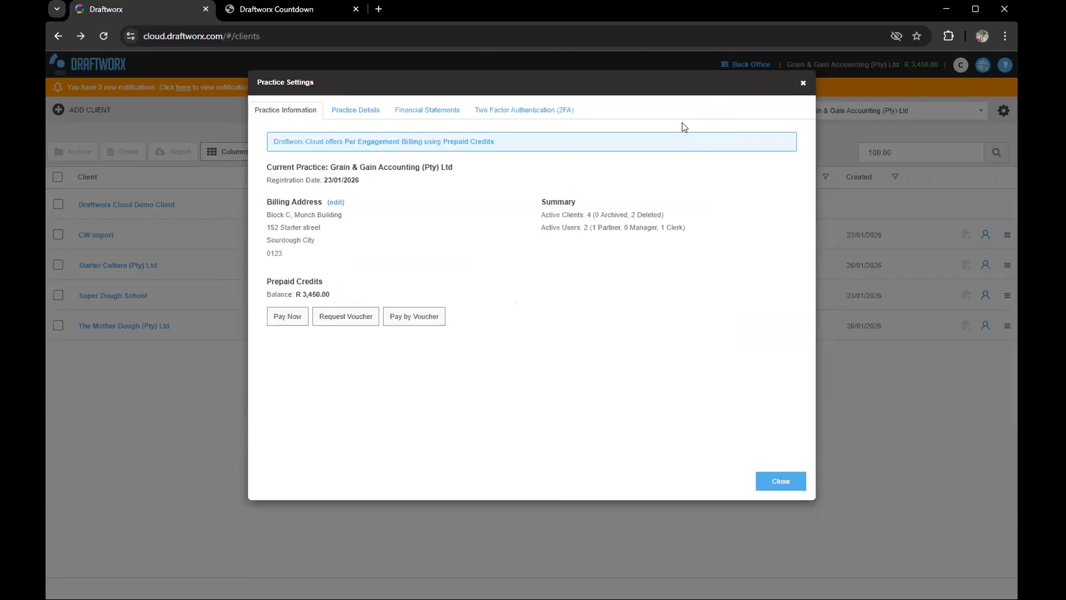
Step: Open Pay by Voucher, cancel it, and close Practice Settings
click(410, 322)
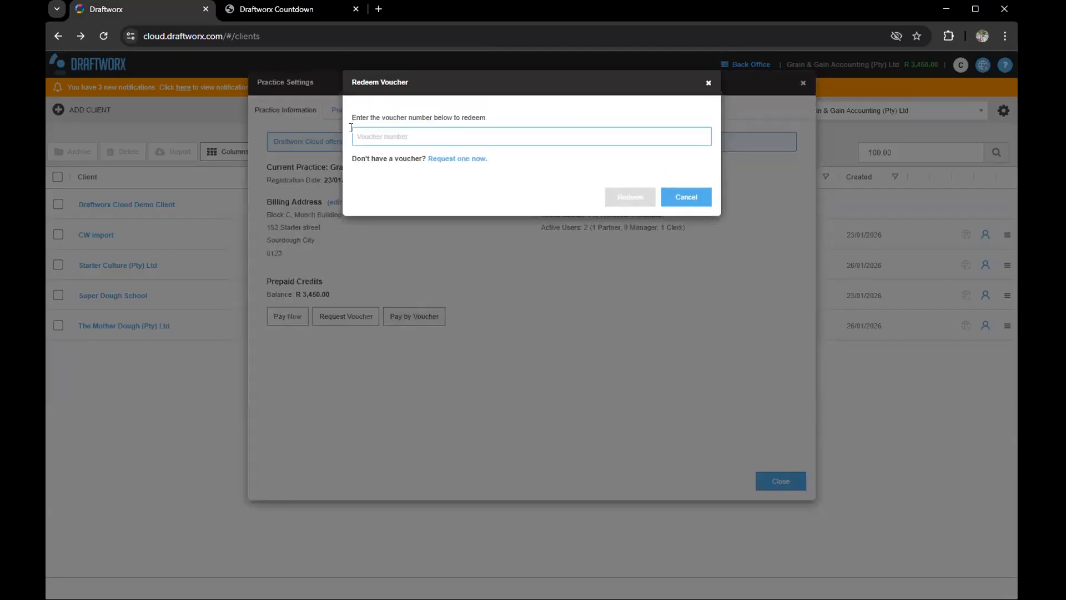
click(680, 198)
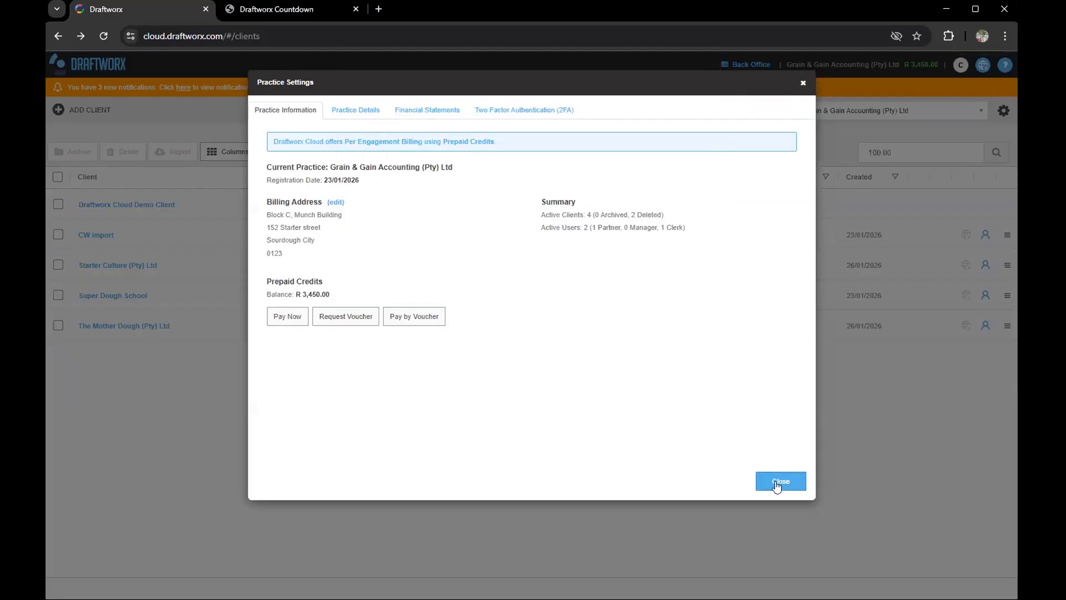
click(771, 480)
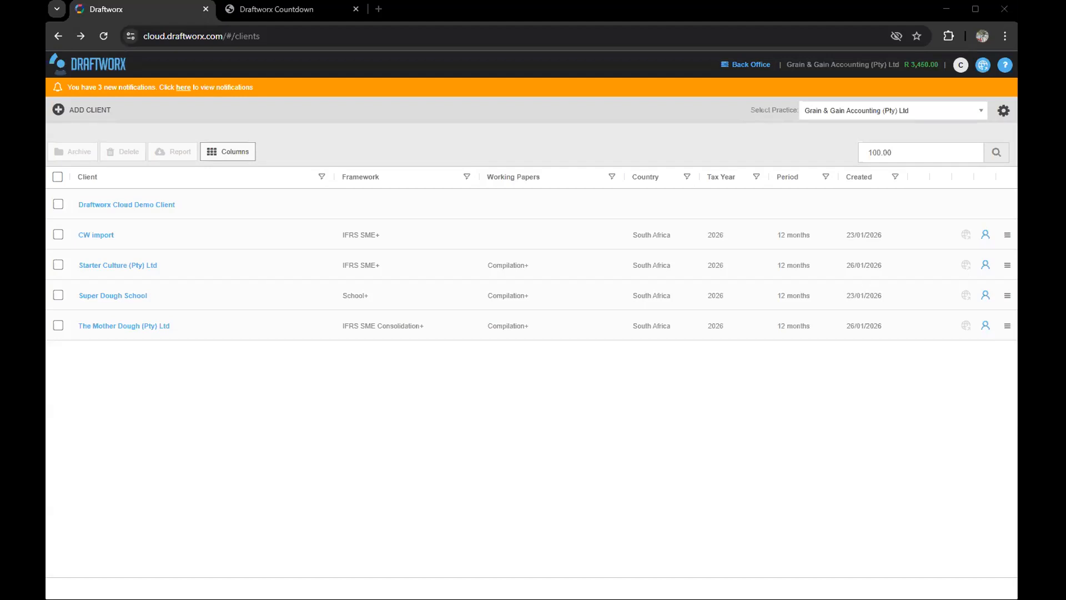
Step: Review the Practice Details tab, then view the Financial Statements settings (Calibri font, Space grouping)
click(1002, 113)
click(996, 138)
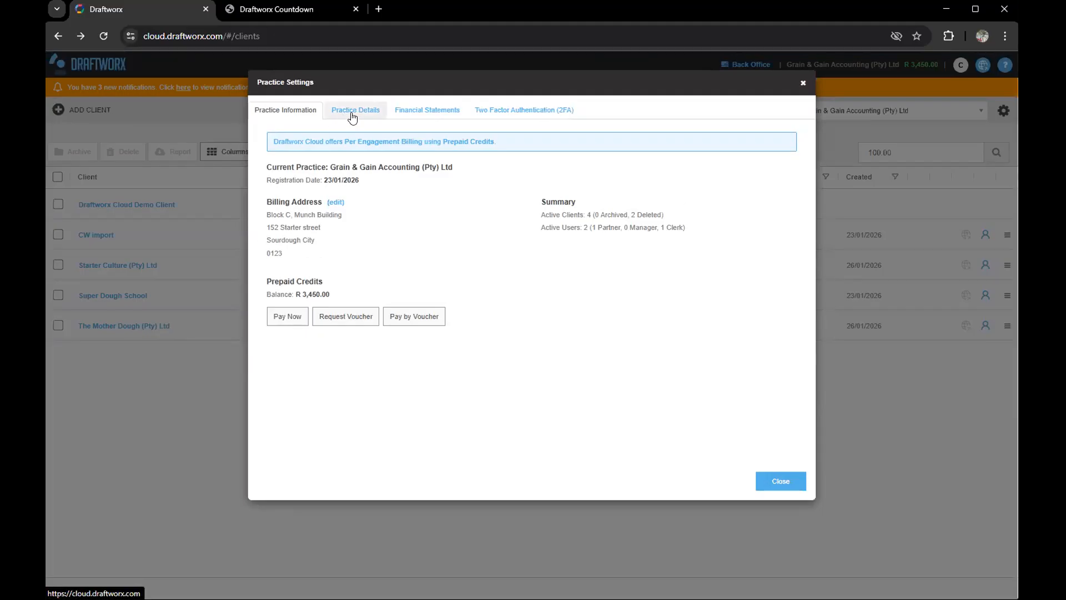
click(334, 109)
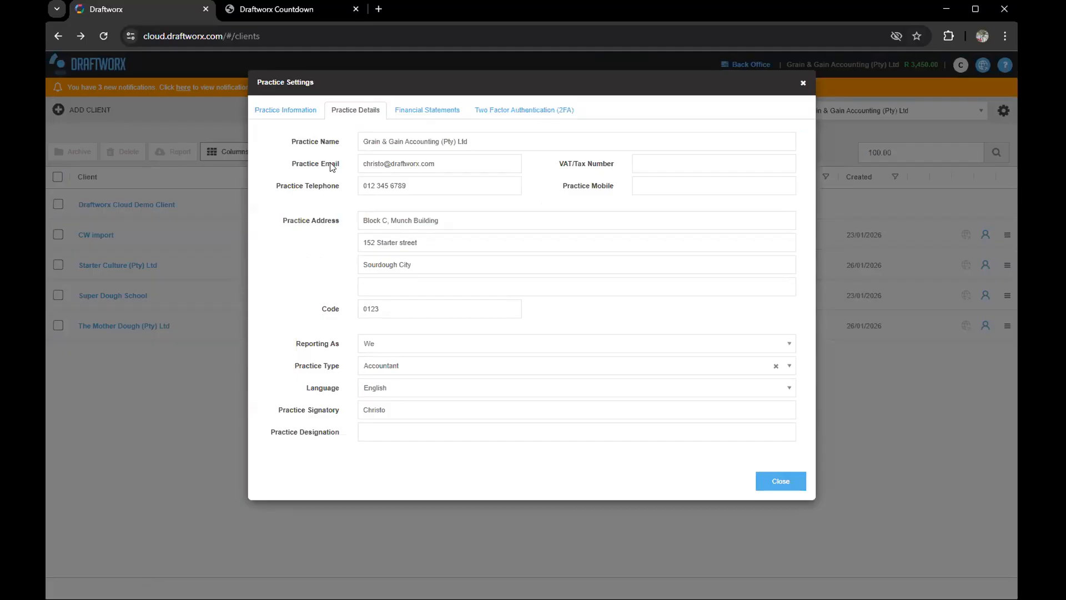
drag(341, 164, 299, 163)
click(313, 165)
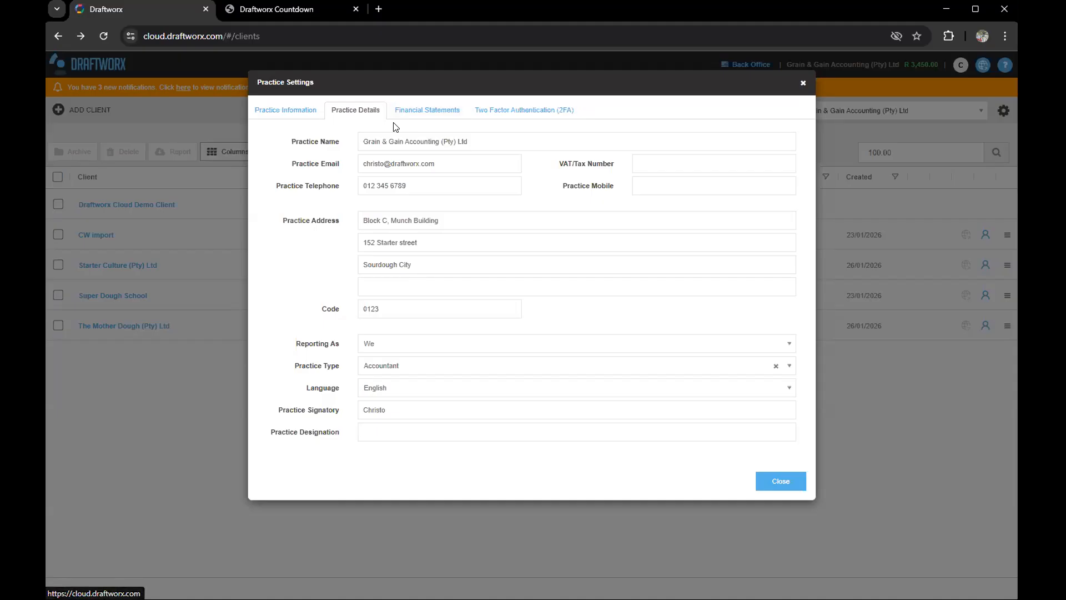
click(423, 114)
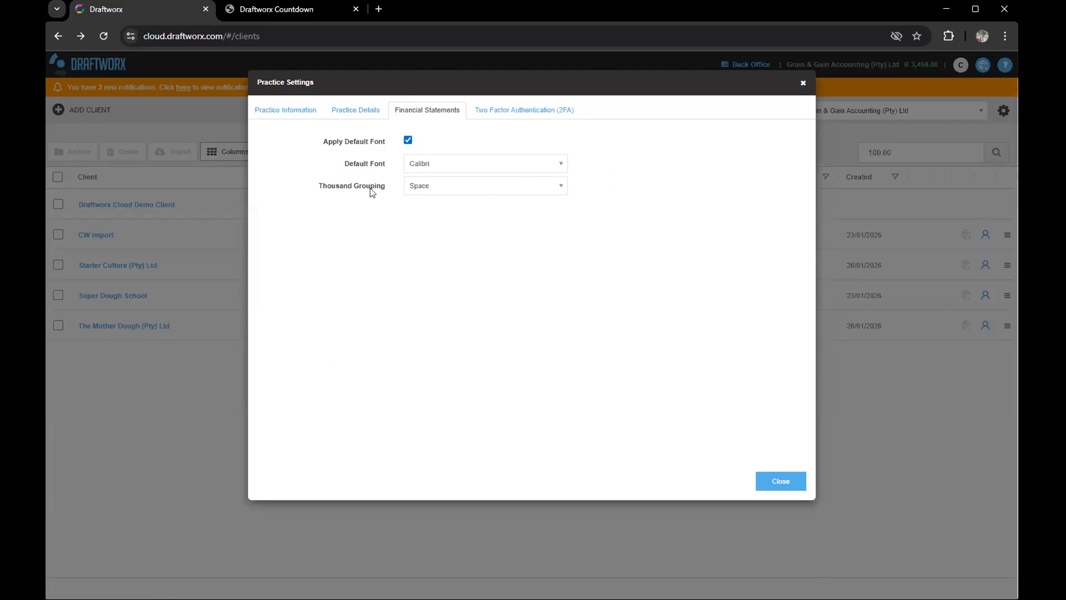
Step: Keep Space as thousand grouping and view the Two Factor Authentication tab requiring 2FA
click(435, 184)
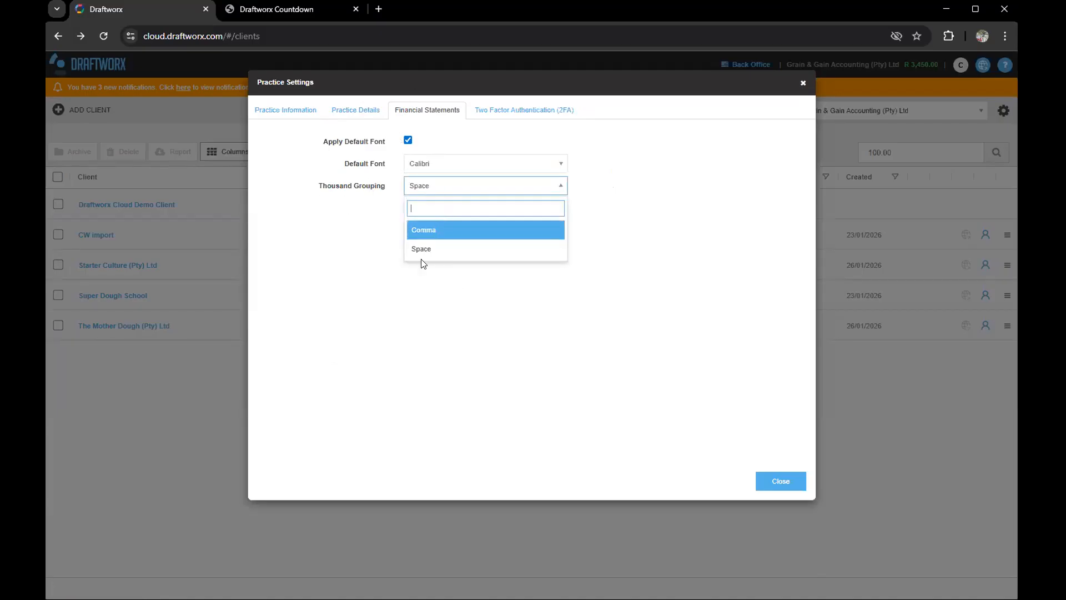
click(342, 233)
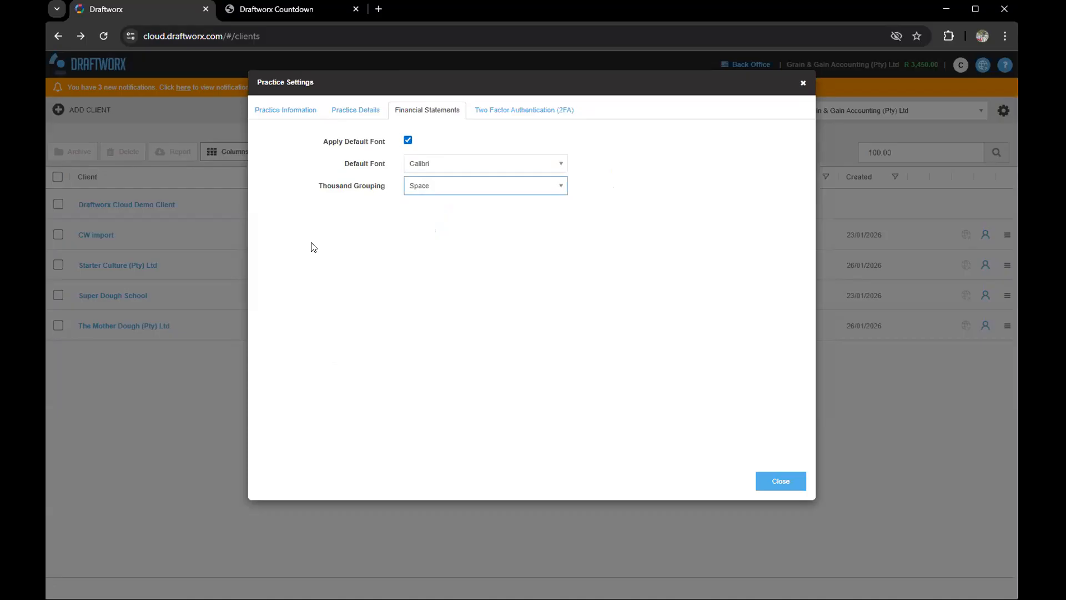
click(502, 110)
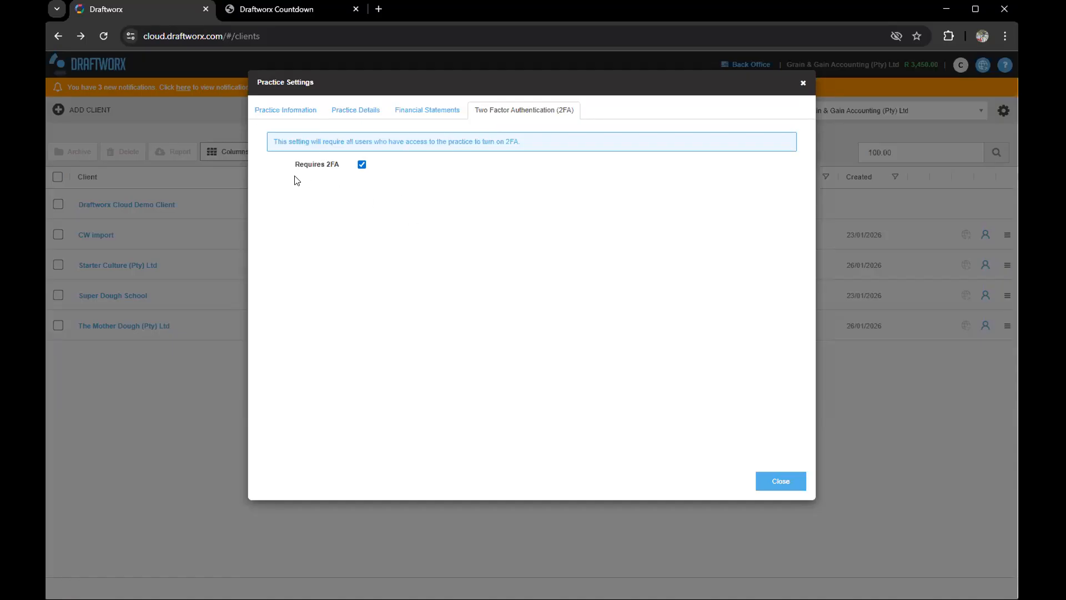
drag(294, 165, 333, 167)
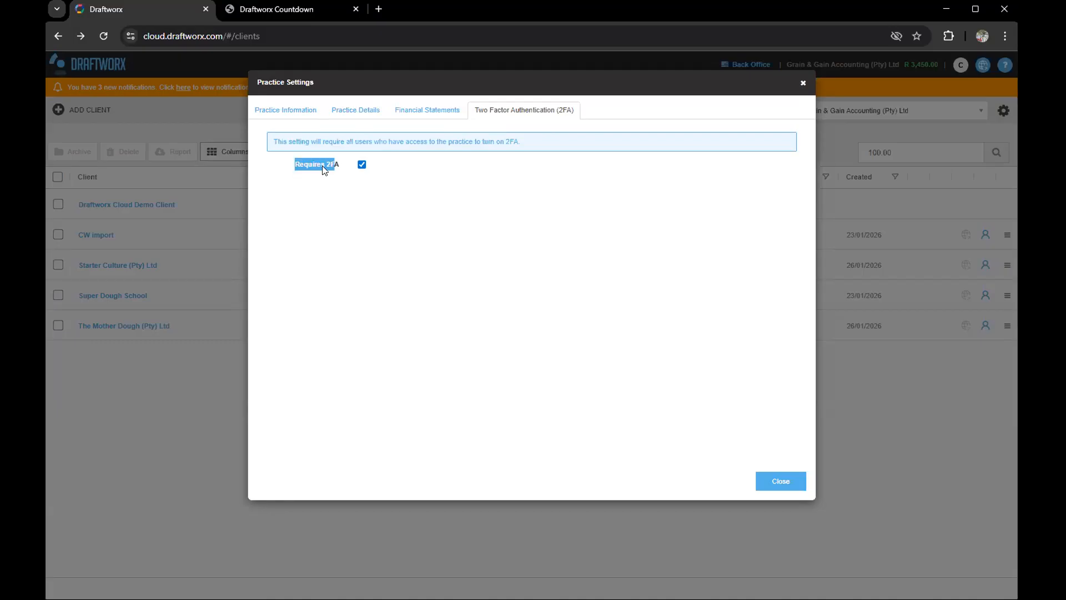
click(322, 167)
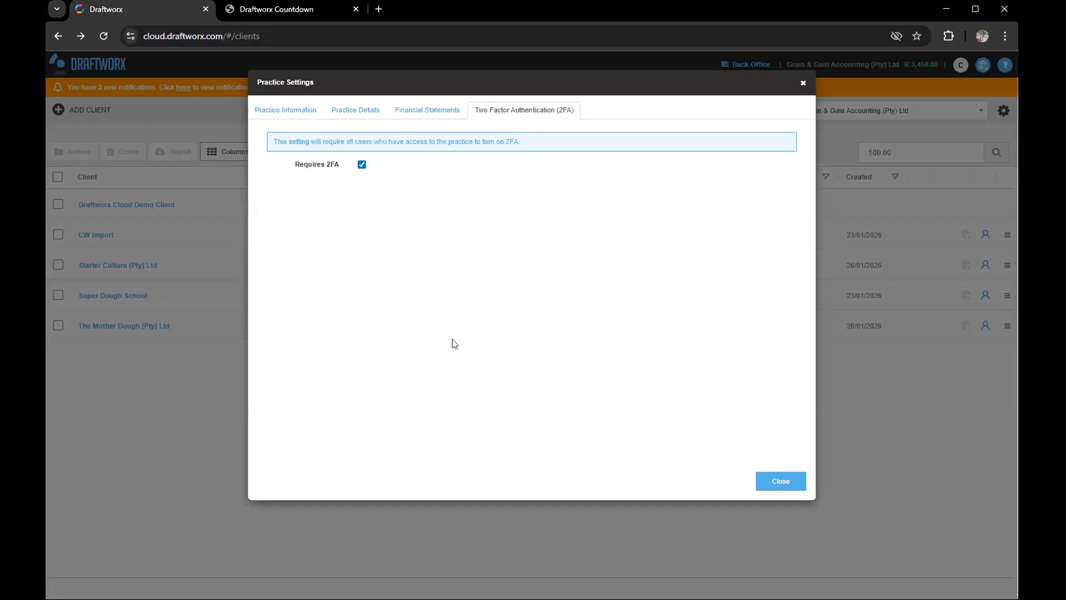
Step: Close Practice Settings, check the profile's two-factor disable option, and cancel the profile without changes
click(781, 481)
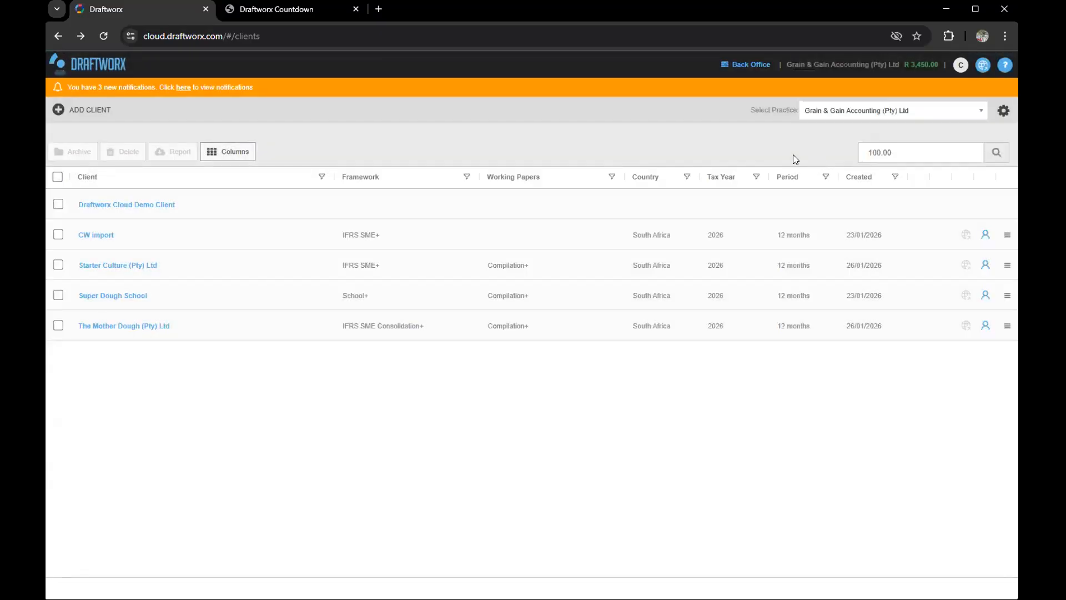
click(960, 67)
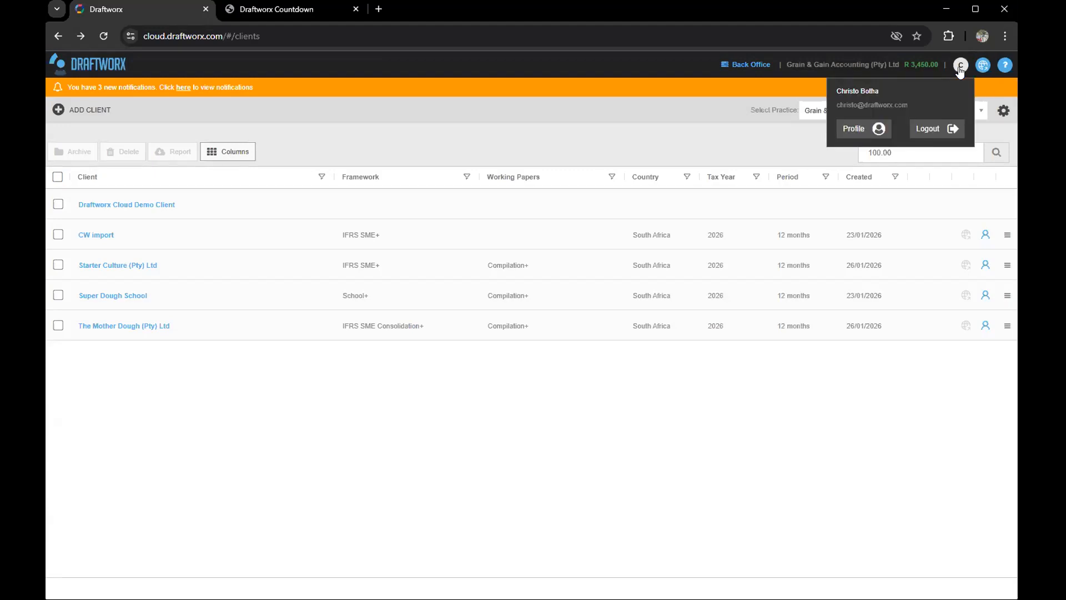
click(860, 131)
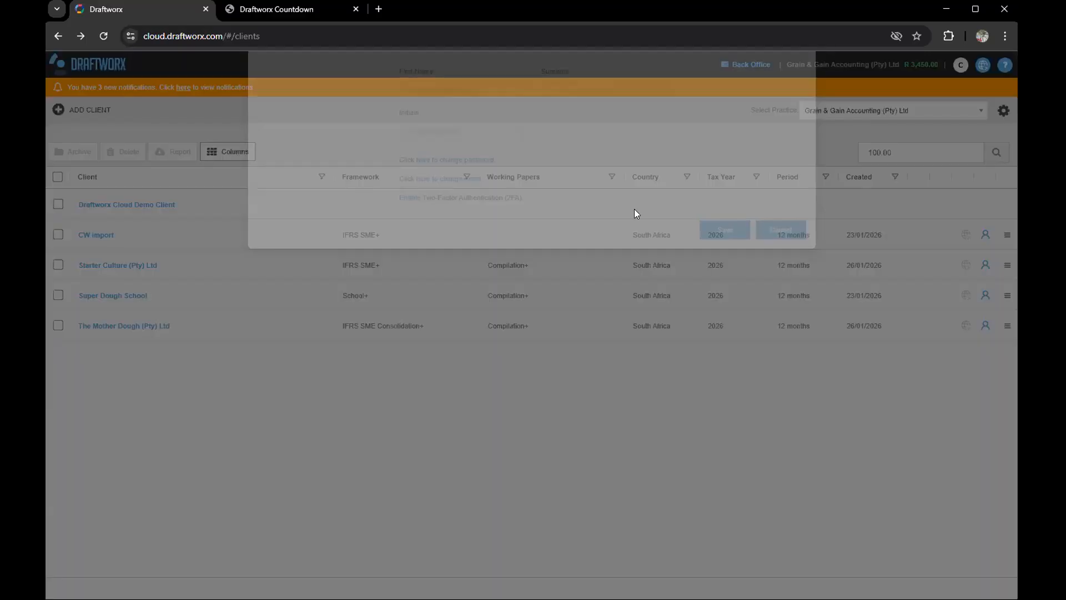
drag(385, 248, 537, 242)
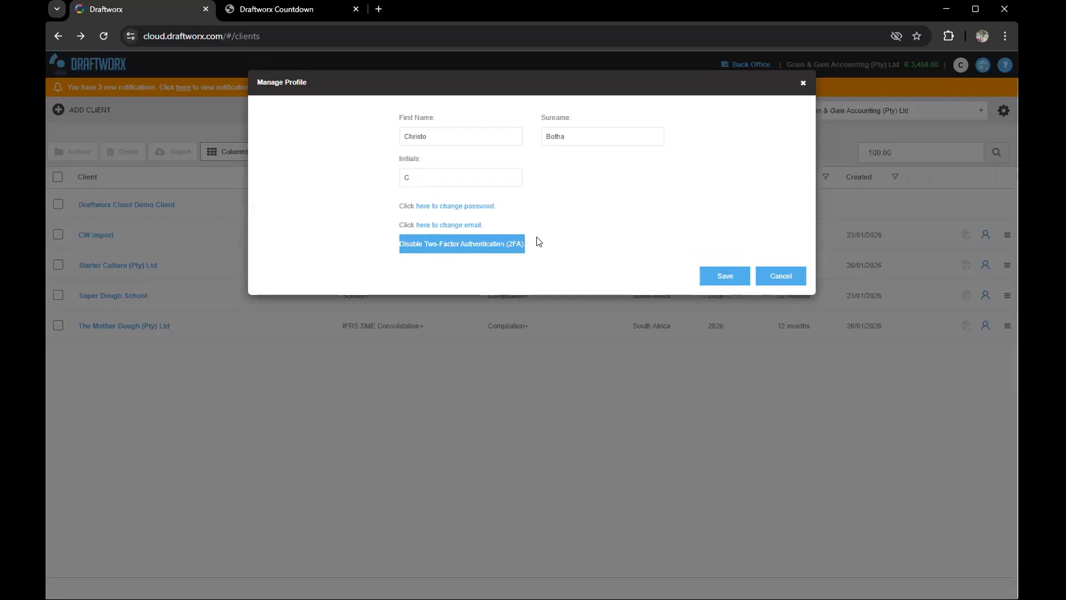
click(475, 252)
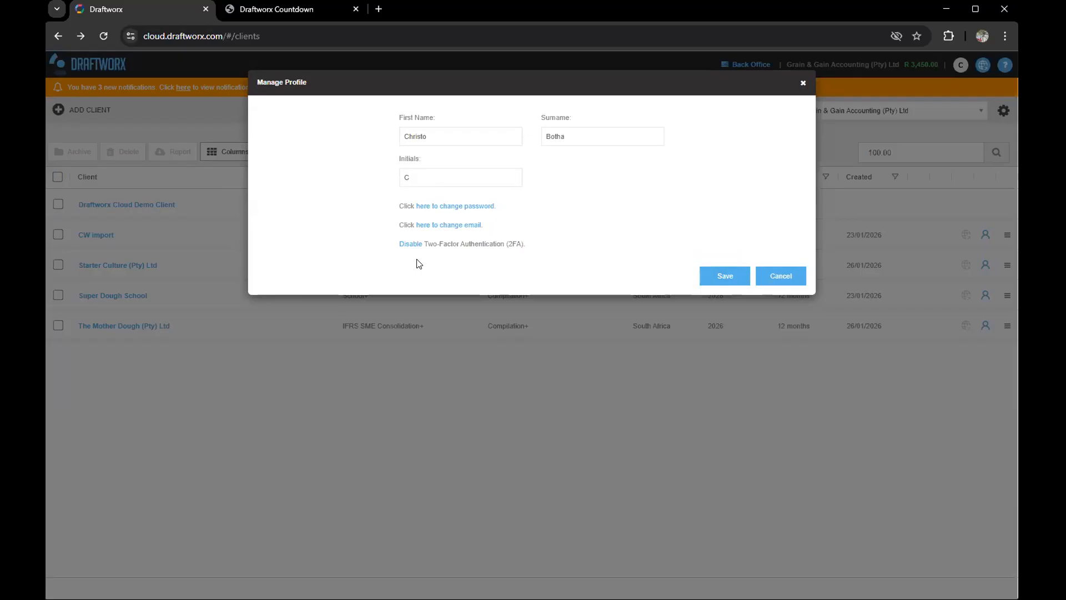
click(781, 276)
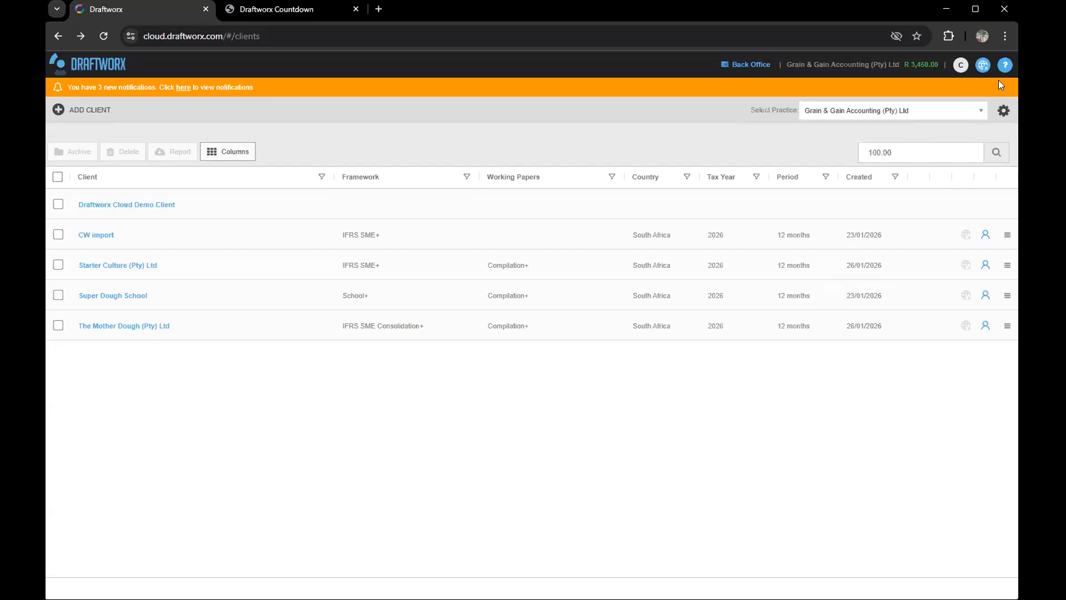
Step: Open the GET HELP dropdown and dismiss it without choosing an option
click(1004, 64)
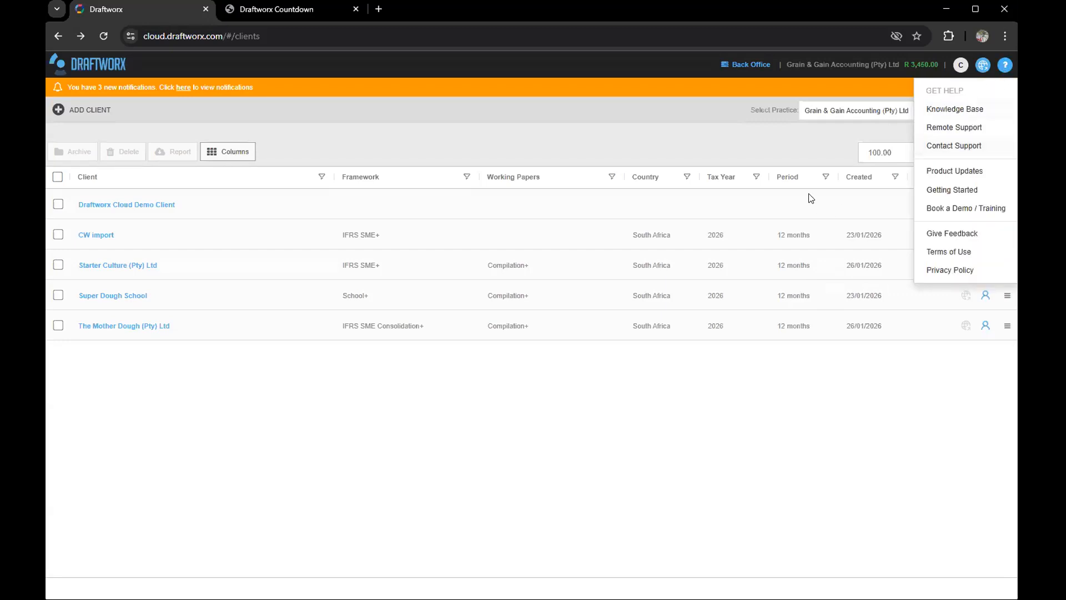
click(785, 139)
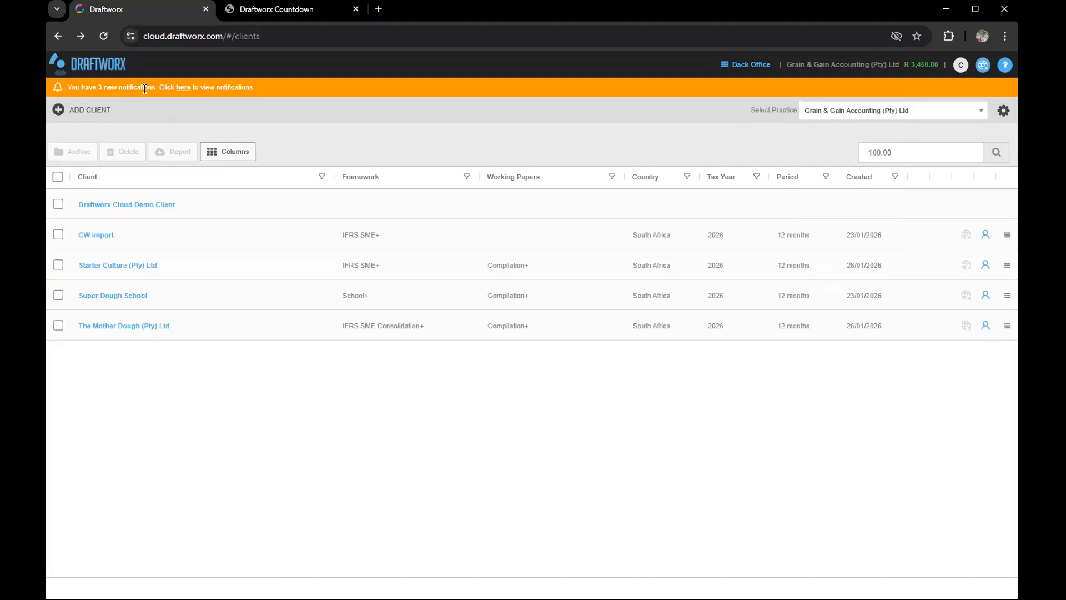
Step: Review the three notifications, including the webinar one, dismiss them, and open the gear menu
click(183, 89)
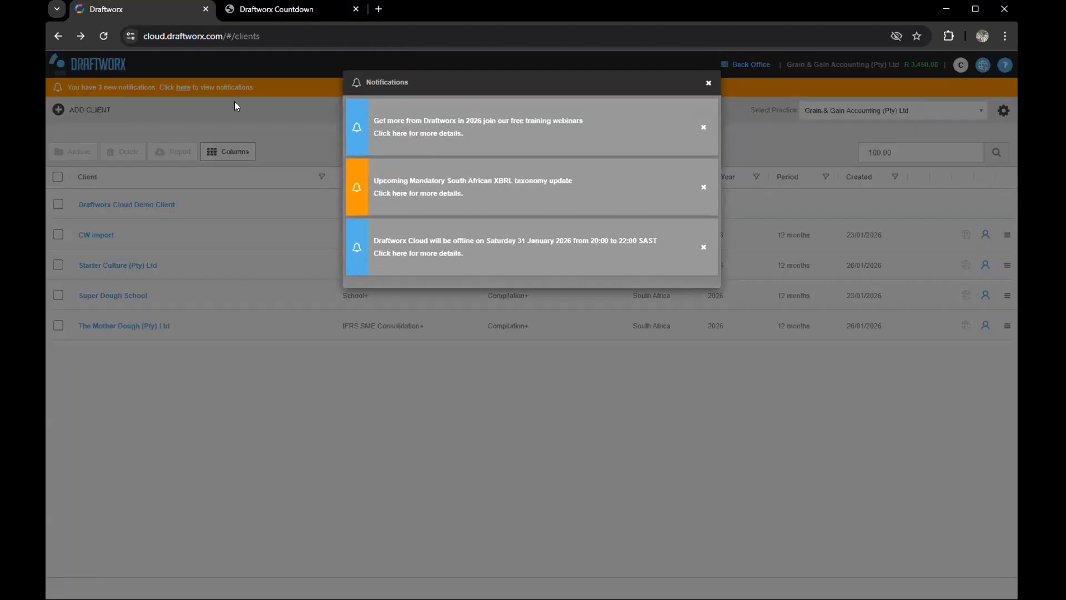
drag(432, 121, 559, 122)
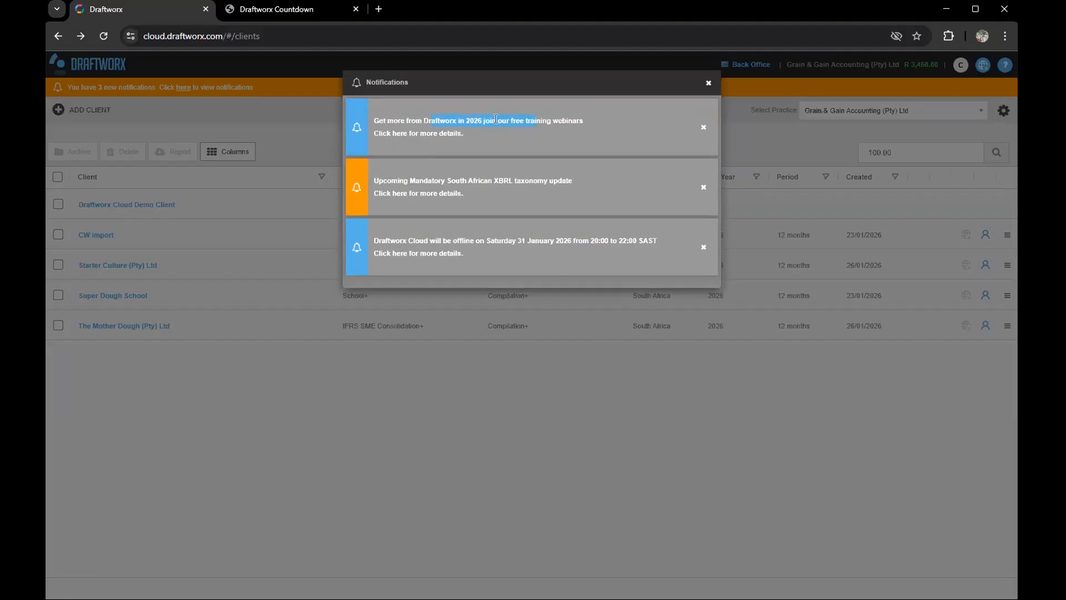
click(708, 83)
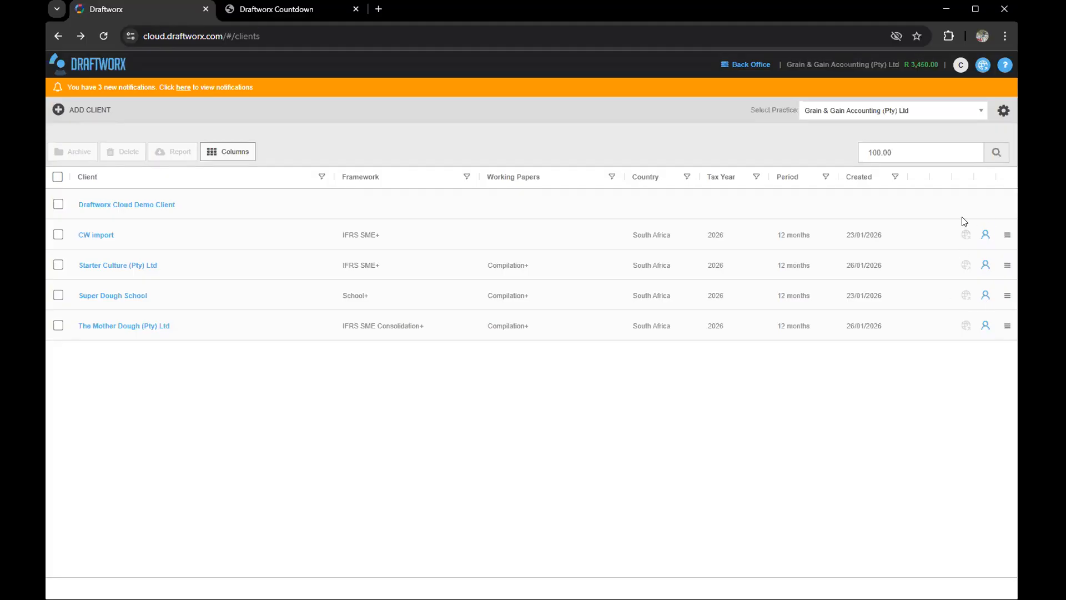
click(1003, 110)
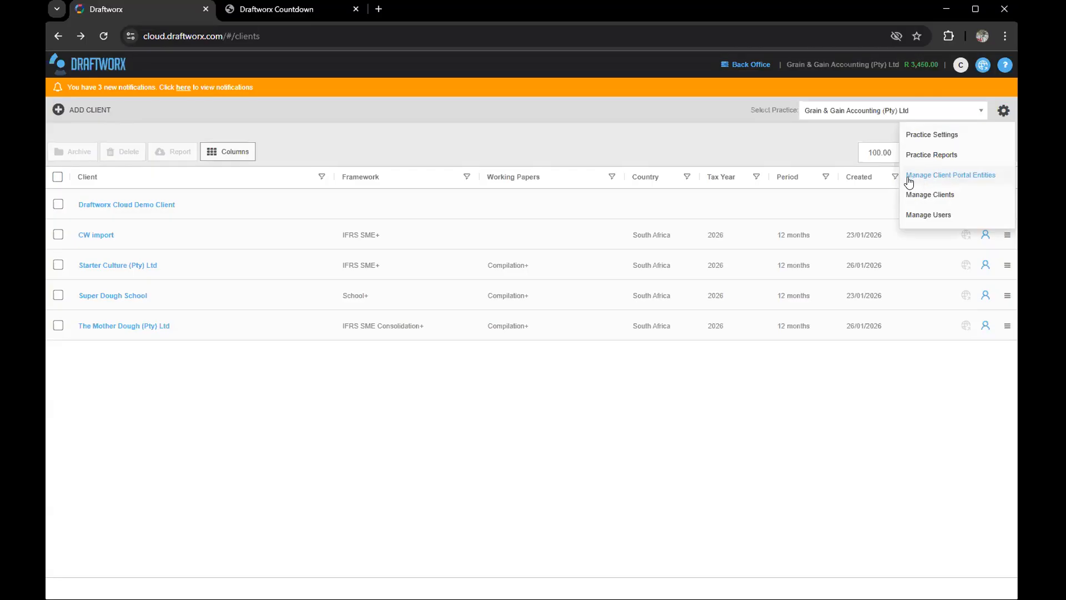
click(925, 201)
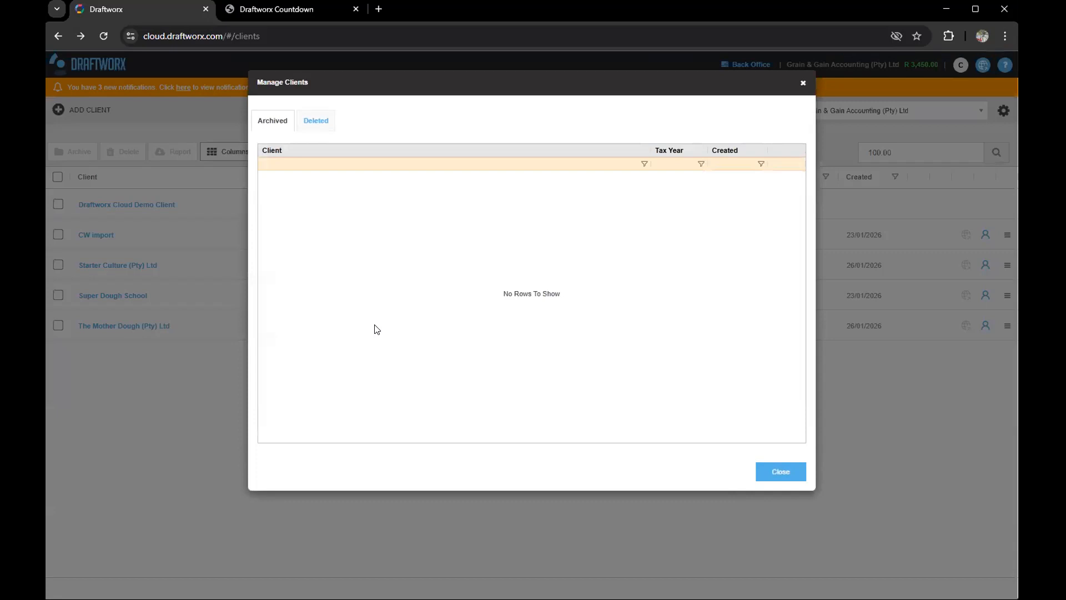
click(279, 127)
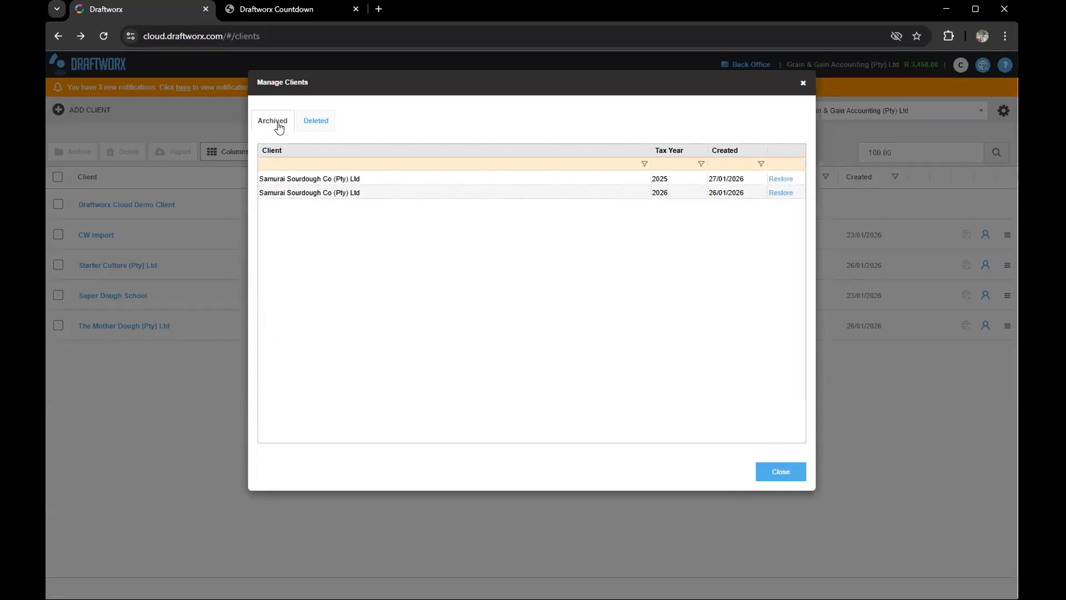
click(329, 130)
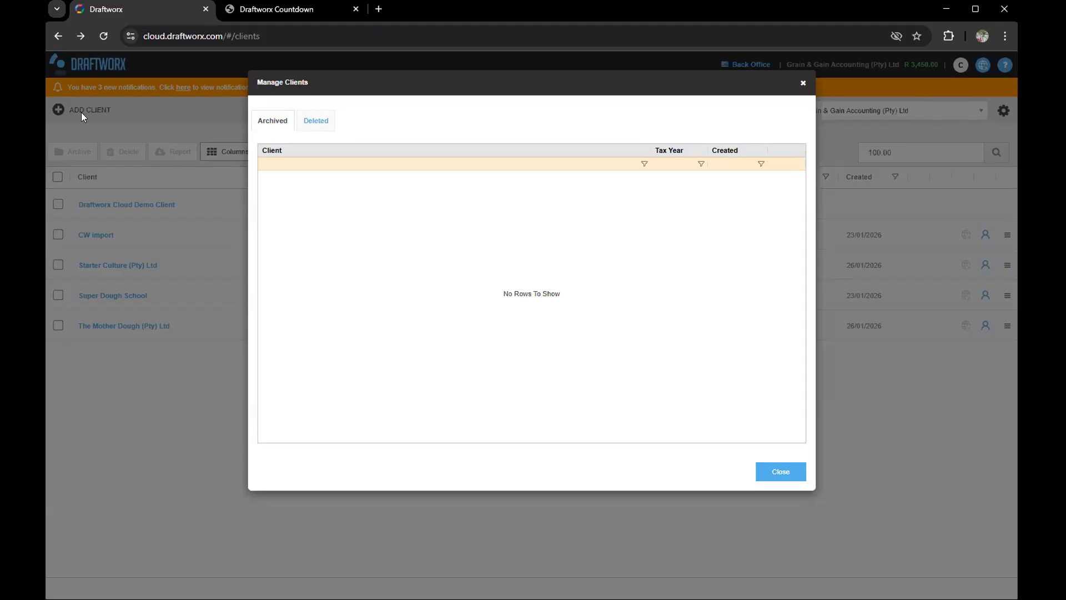
click(322, 123)
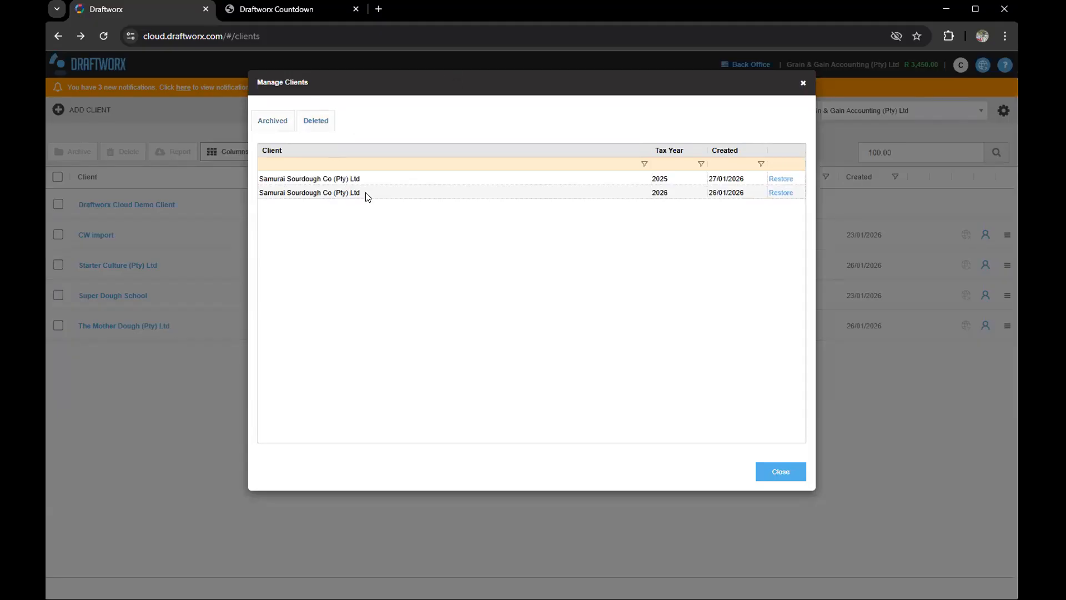
click(329, 191)
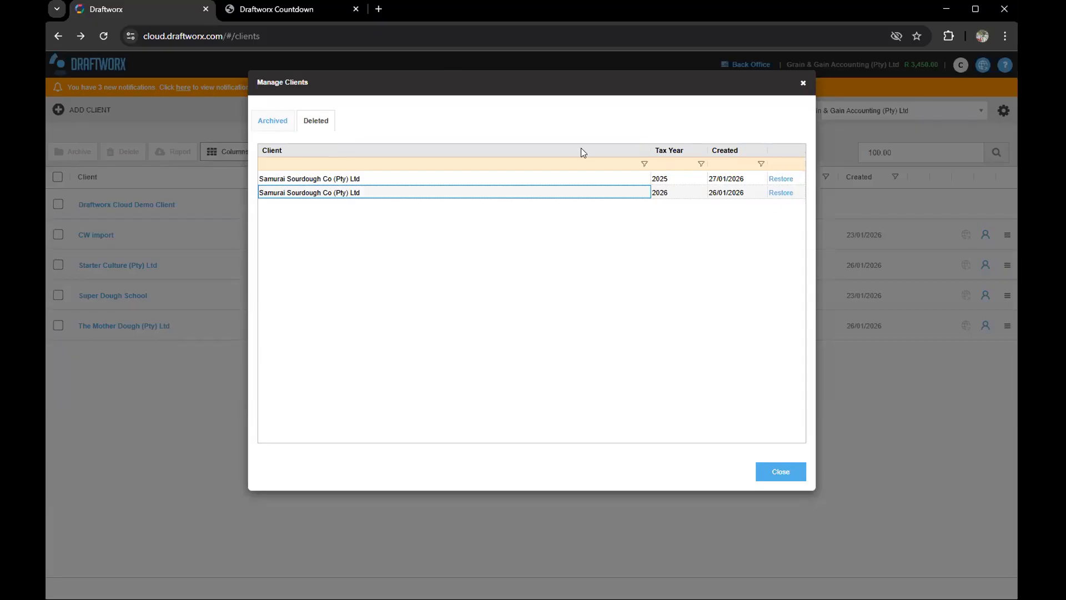
click(273, 123)
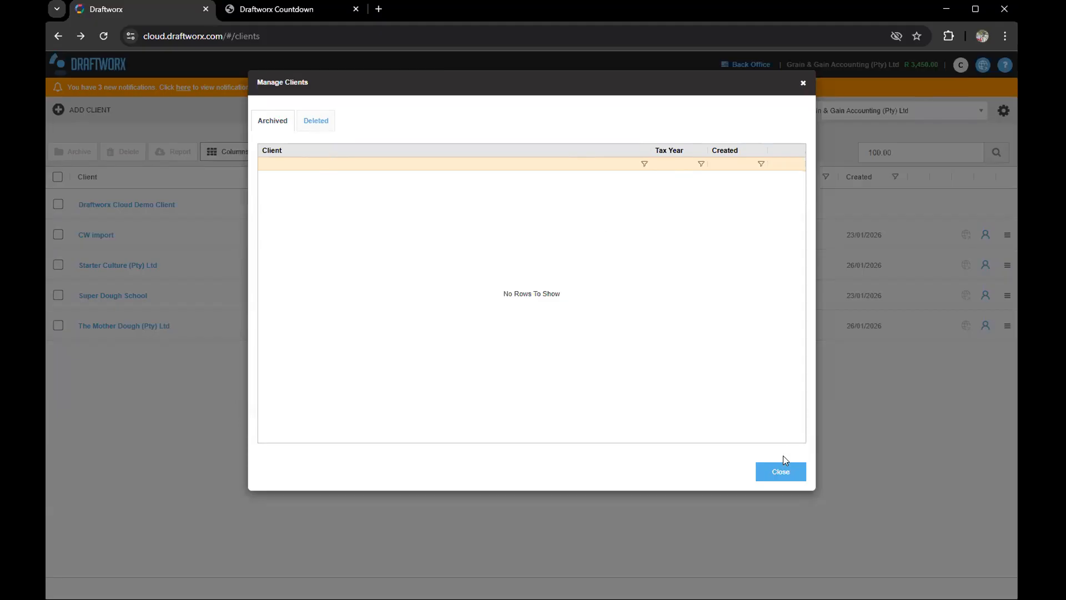
click(772, 470)
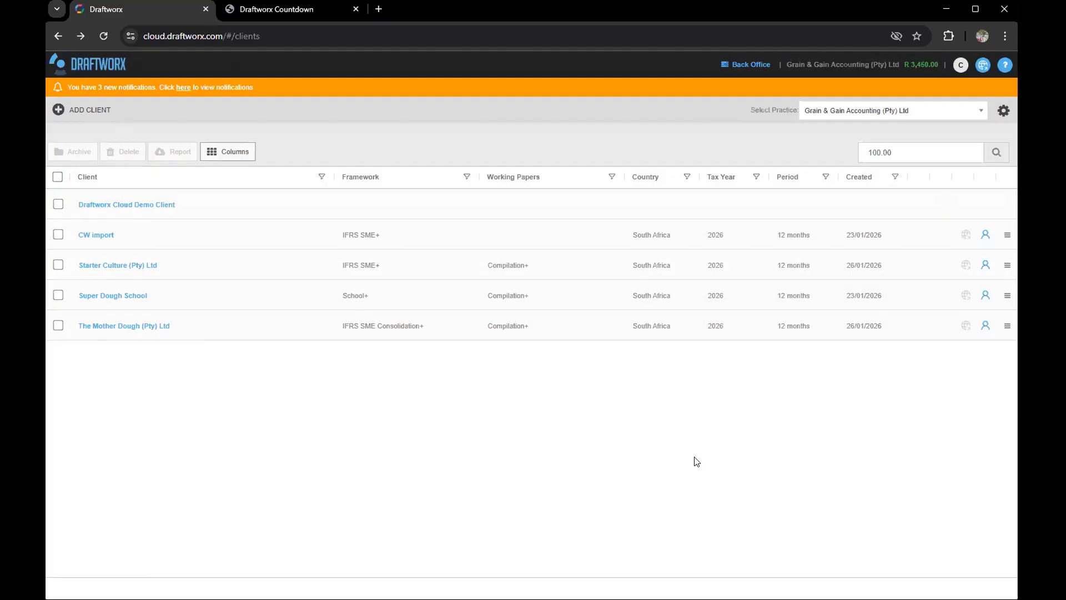
click(1003, 111)
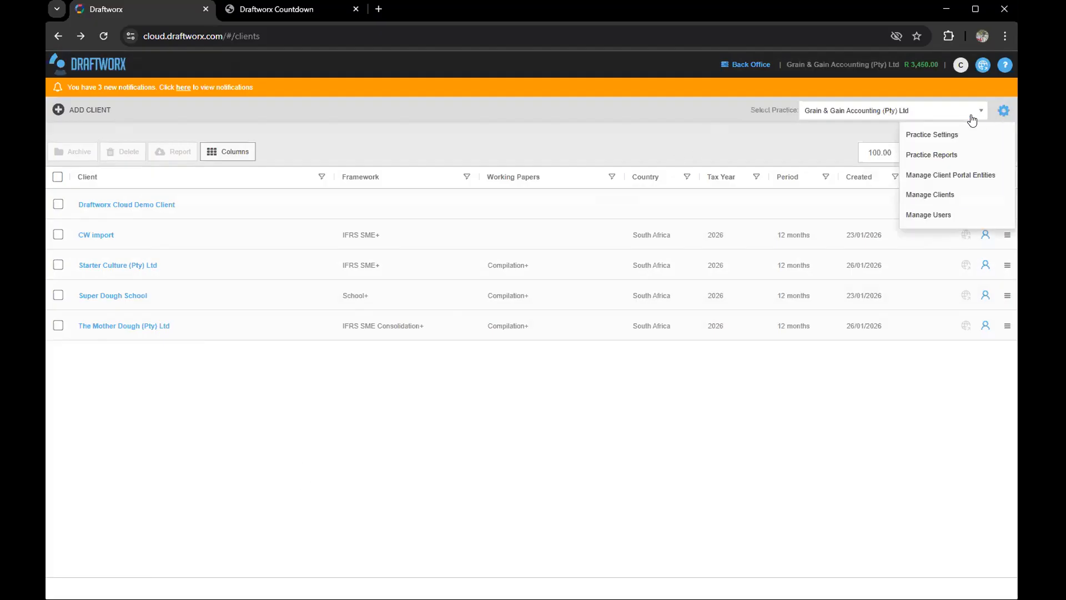
Step: Go to Manage Users from the gear menu and start an Add User invitation
click(936, 217)
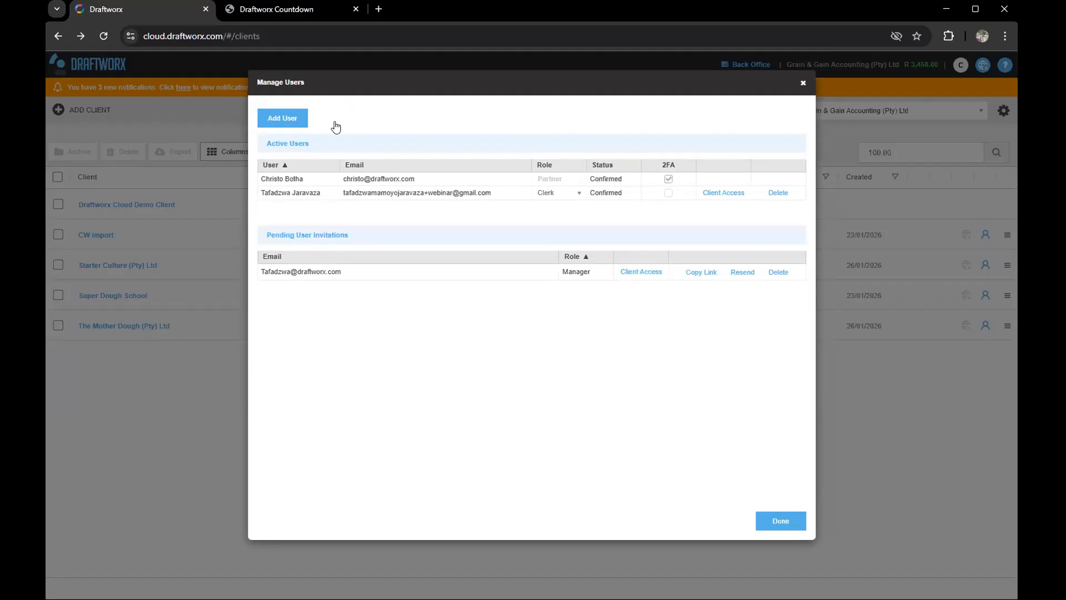
click(291, 122)
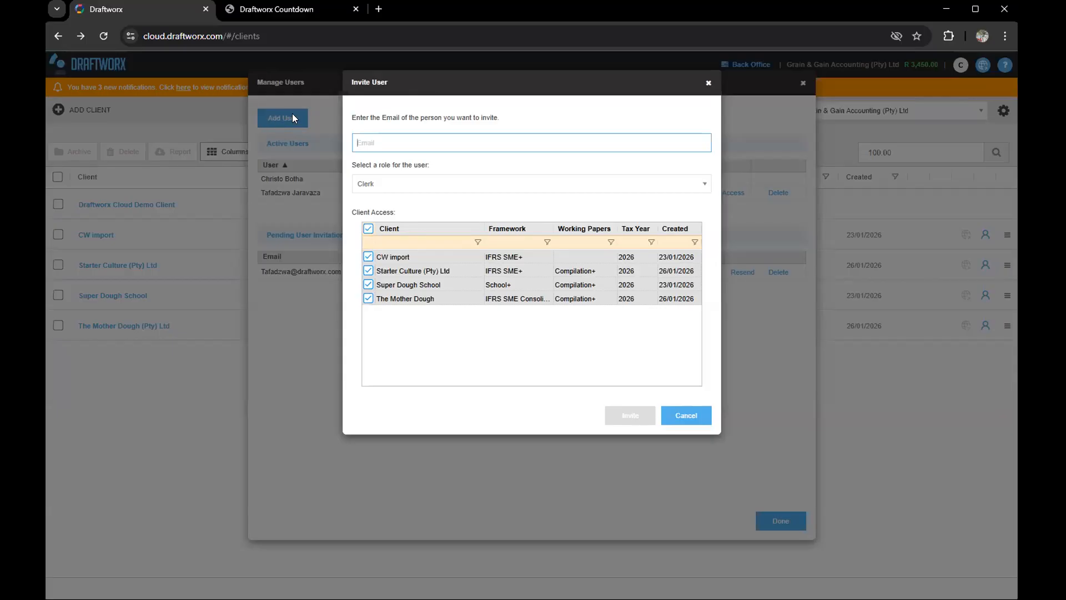
click(367, 143)
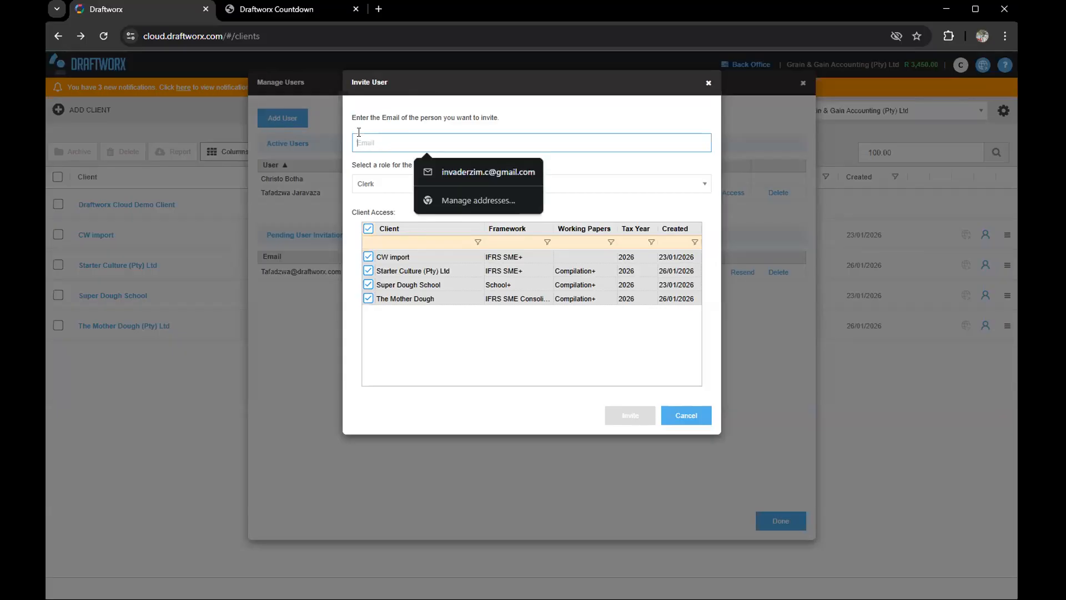
click(382, 116)
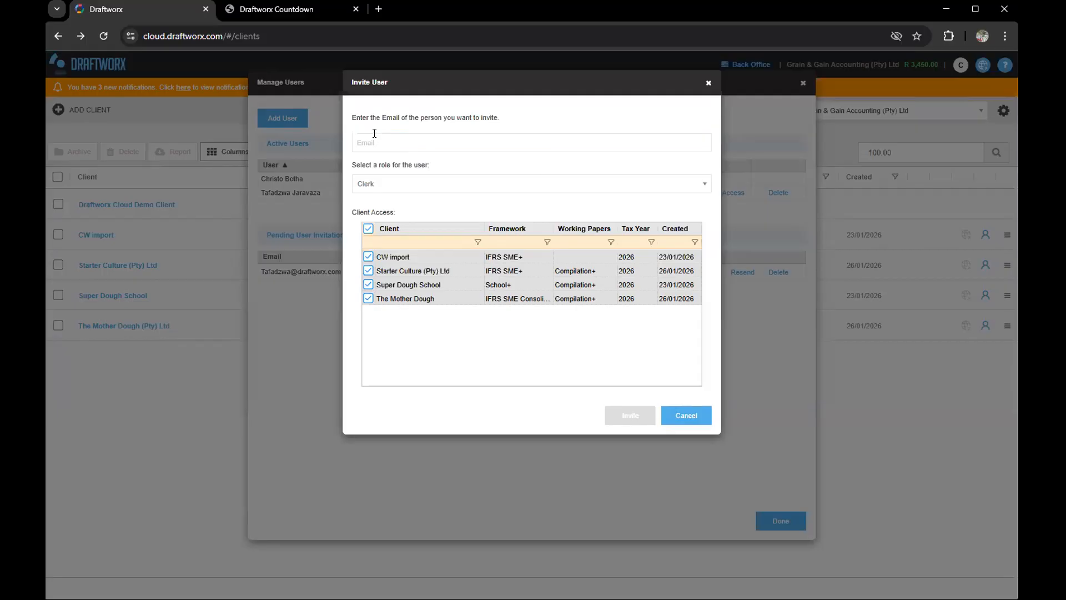
drag(352, 163, 411, 159)
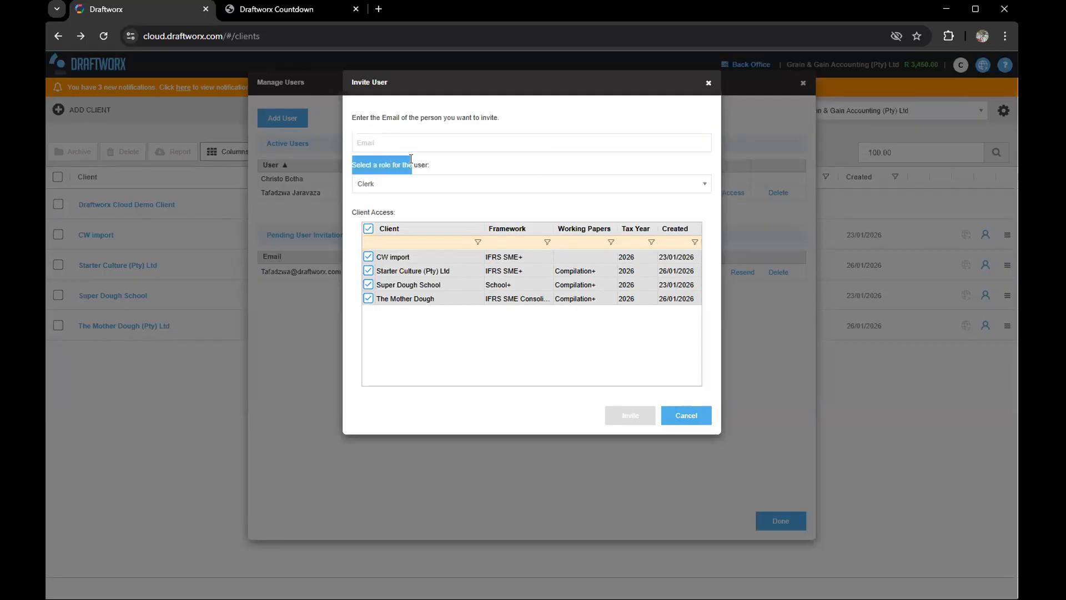
click(379, 184)
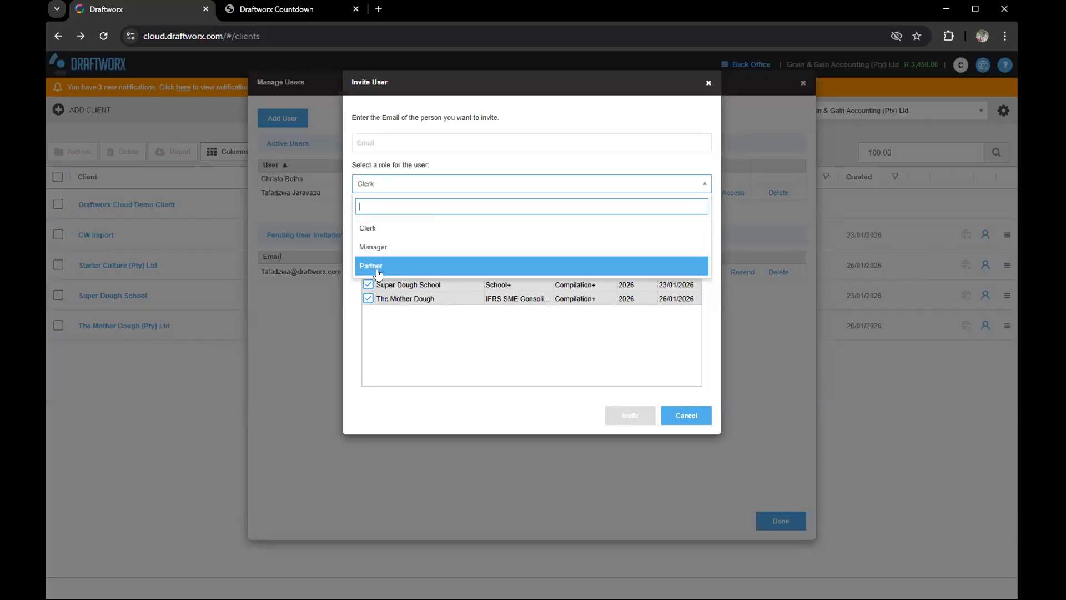
click(350, 332)
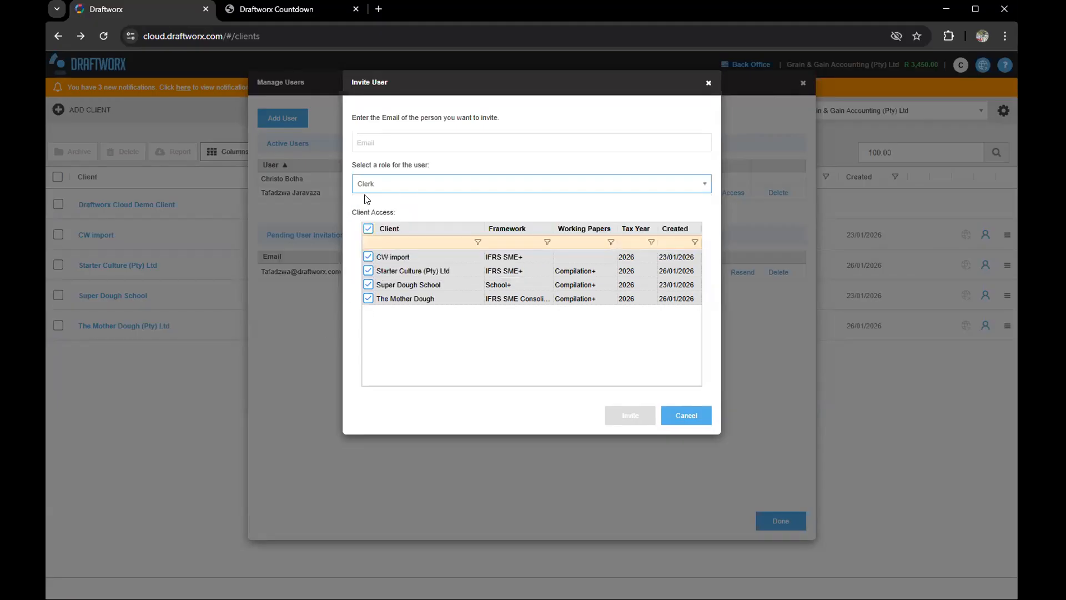
Step: Limit the invitation's client access to Super Dough School only, then cancel the invitation
click(368, 228)
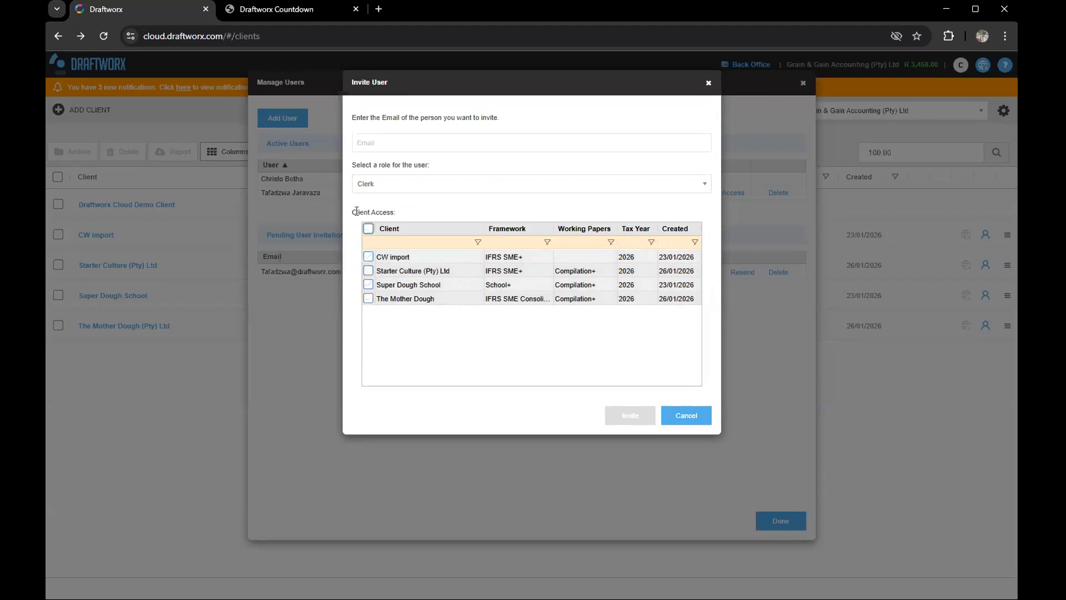
click(368, 285)
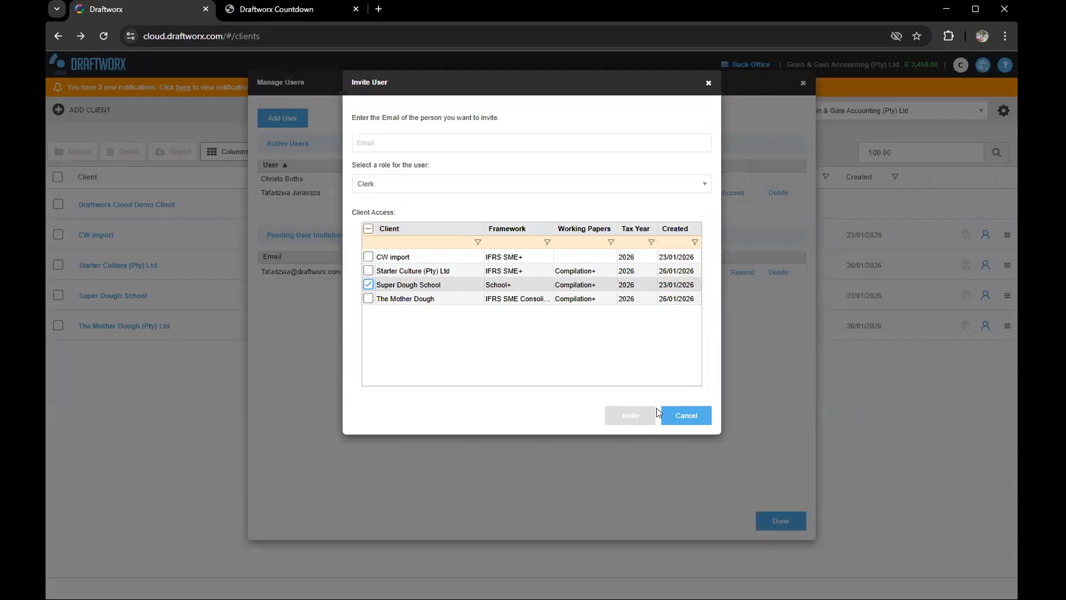
click(688, 418)
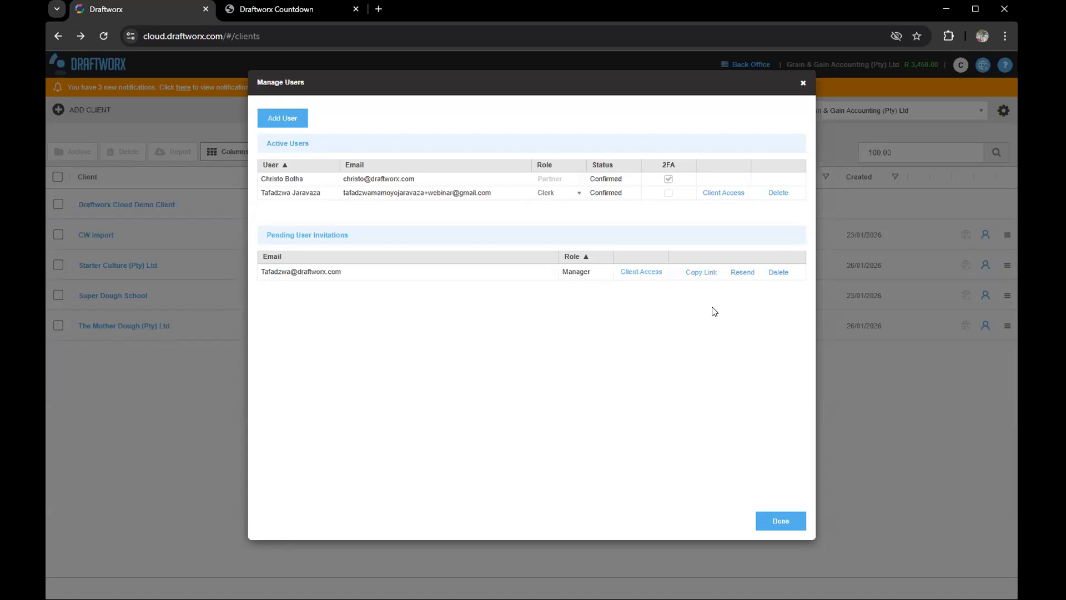
Step: Copy the pending Manager invitation's link with Copy Link
click(700, 273)
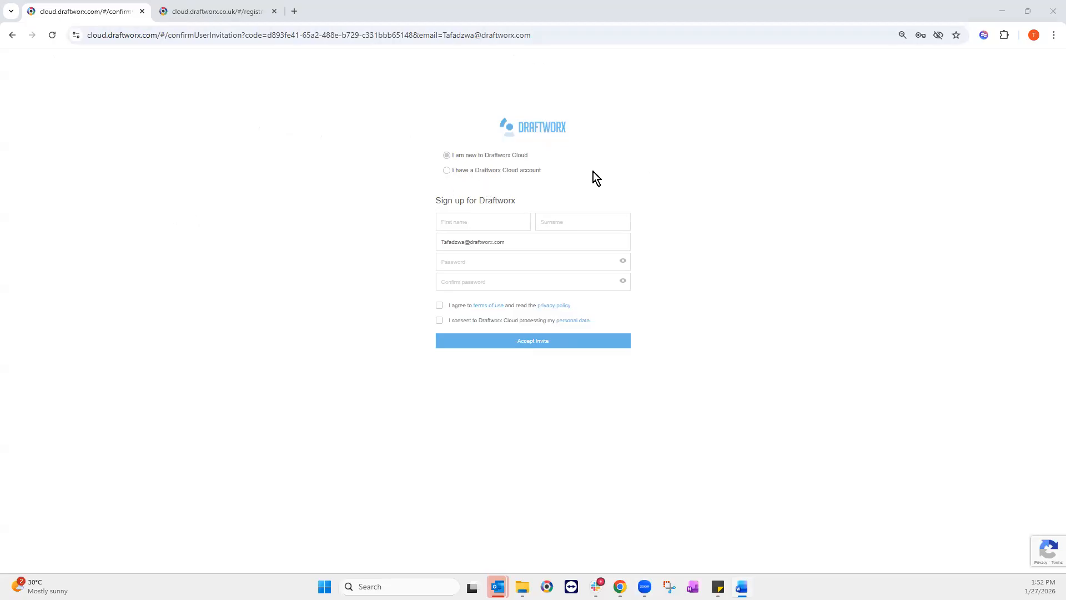
Step: Choose 'I have a Draftworx Cloud account', enter the login credentials, and log in to accept
click(450, 174)
click(450, 162)
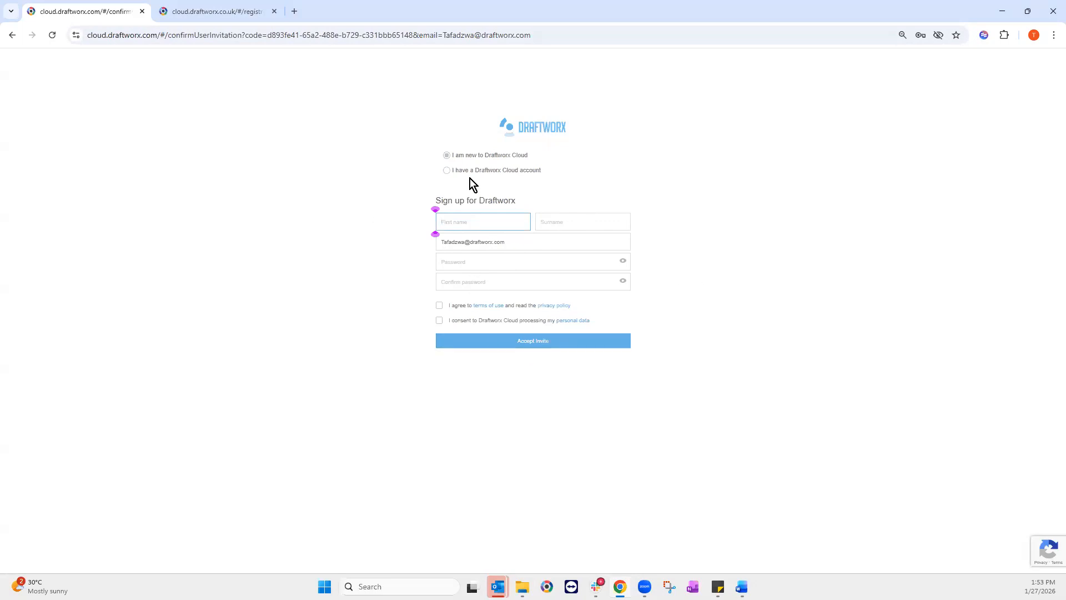
click(657, 199)
click(447, 171)
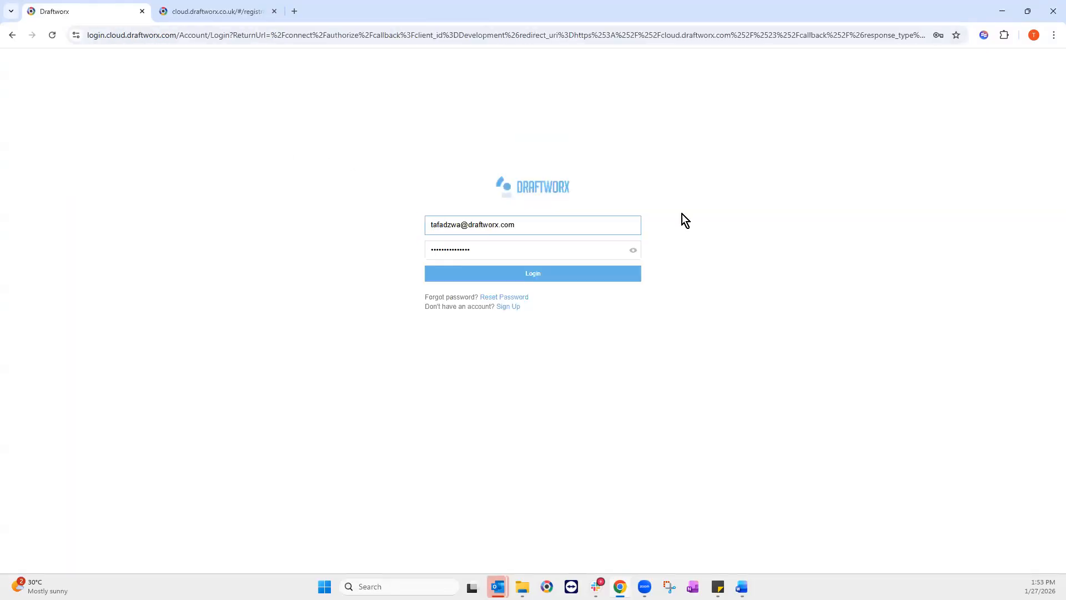
click(557, 276)
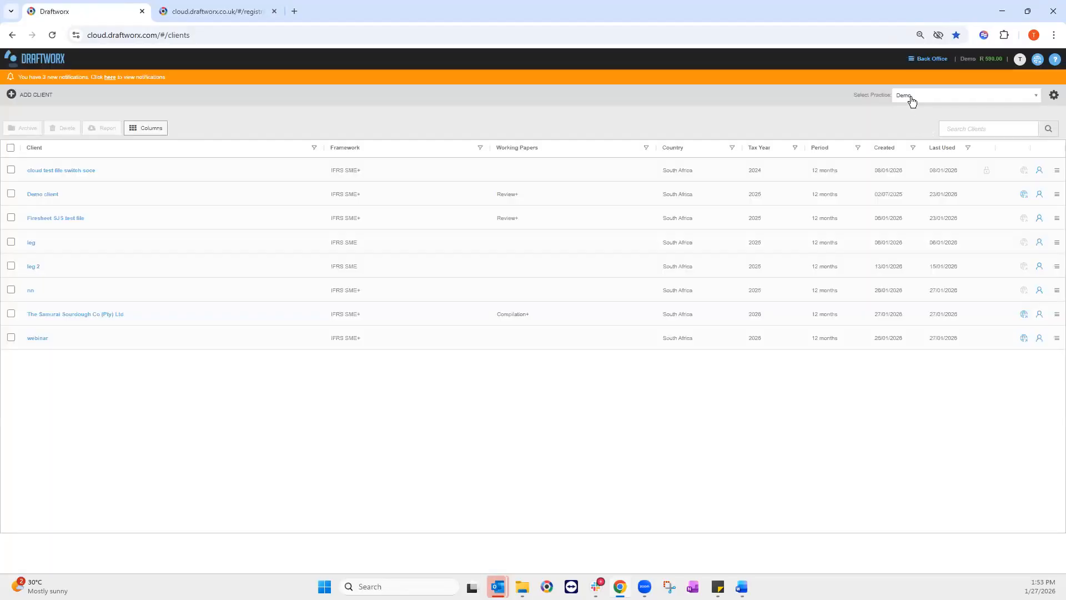
Step: Switch the active practice to Grain & Gain Accounting (Pty) Ltd from Select Practice
click(910, 96)
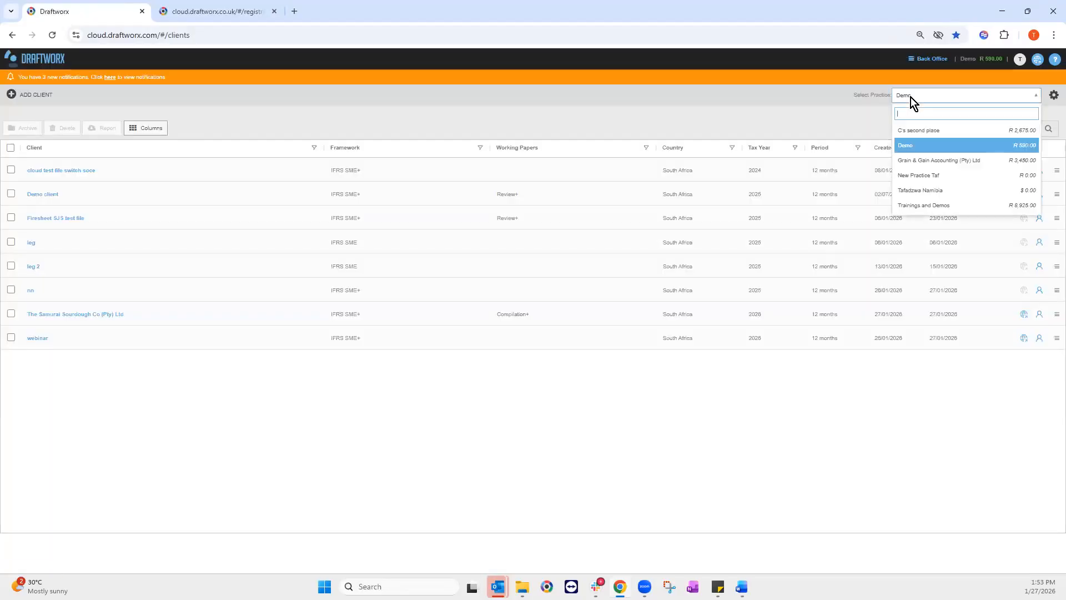
click(932, 160)
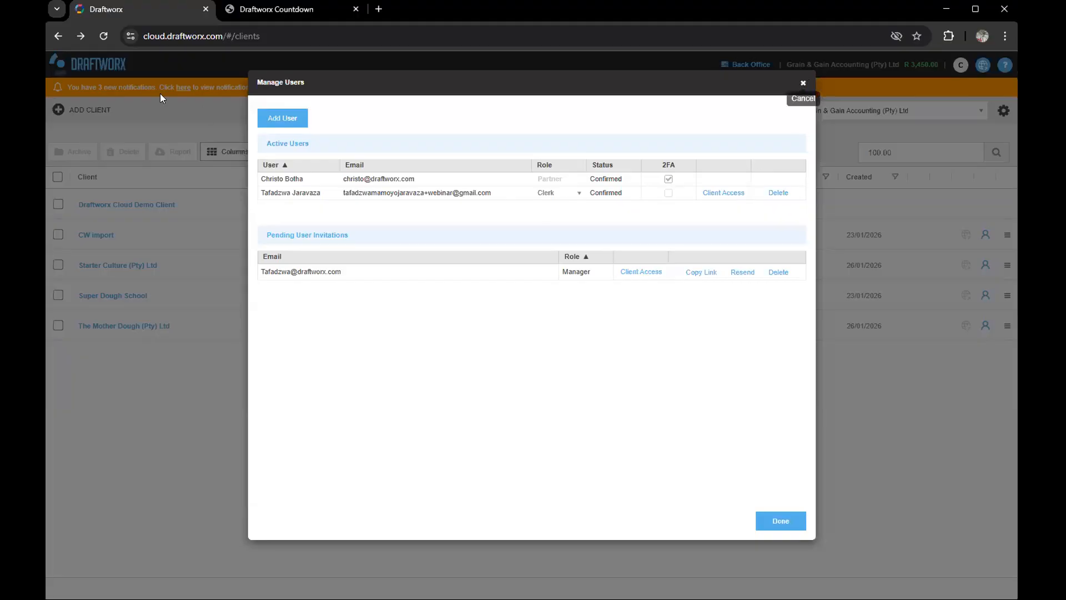
Step: Refresh the user list by closing Manage Users and reopening it from the gear menu
click(803, 83)
click(1003, 110)
click(916, 214)
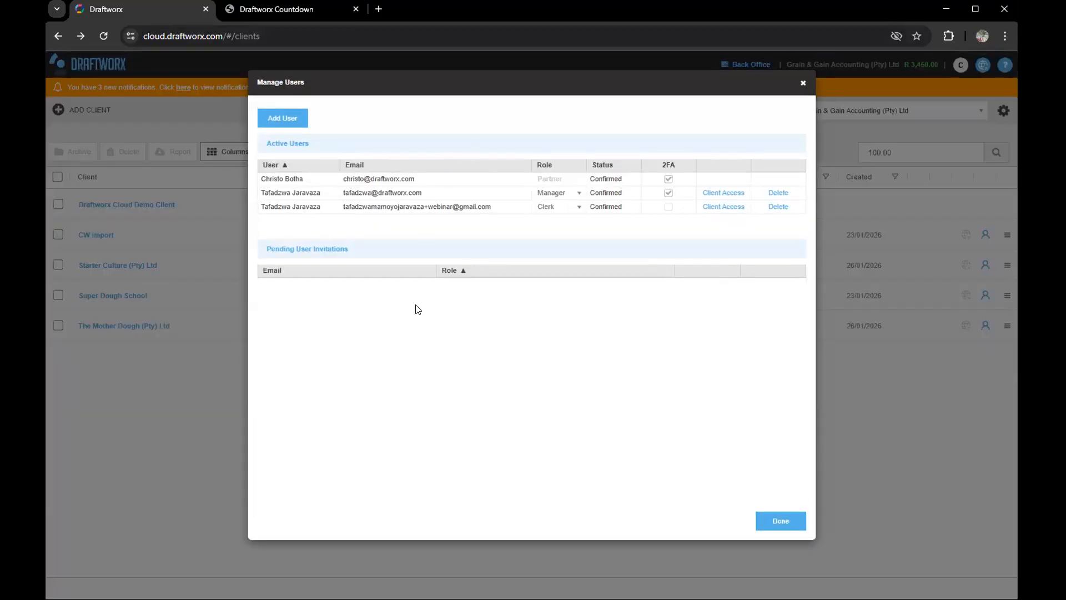
Step: Grant the Manager user access to all four clients, save, and finish with Done
drag(264, 193, 482, 195)
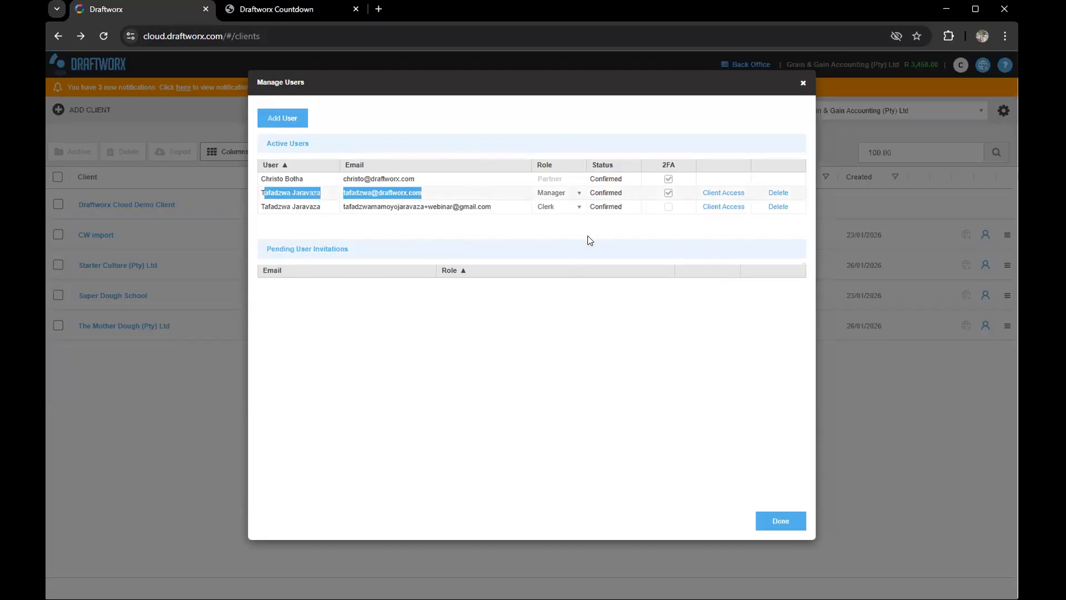
click(720, 193)
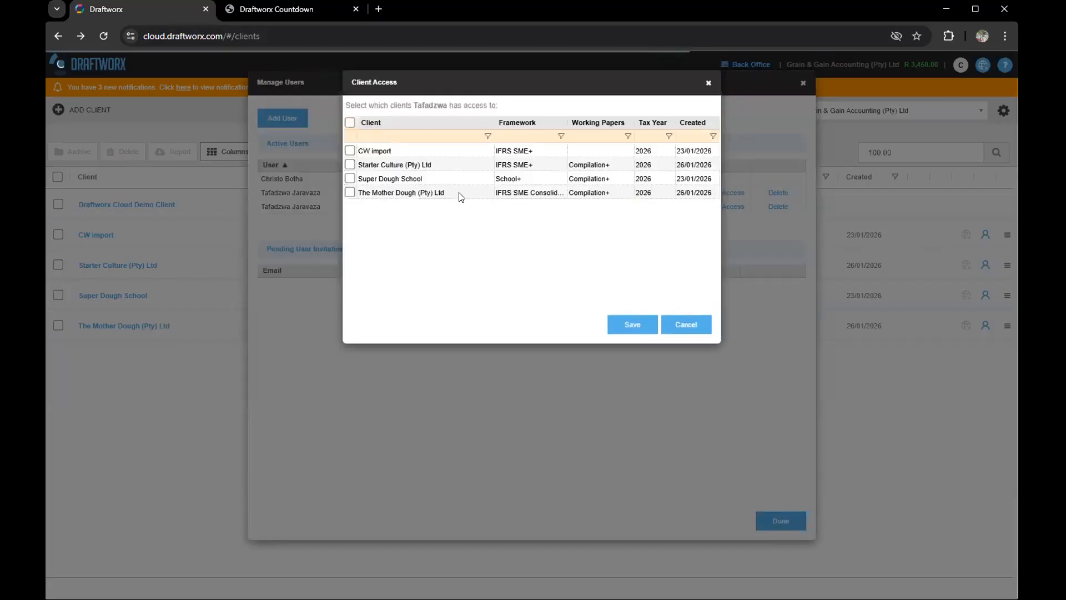
click(350, 122)
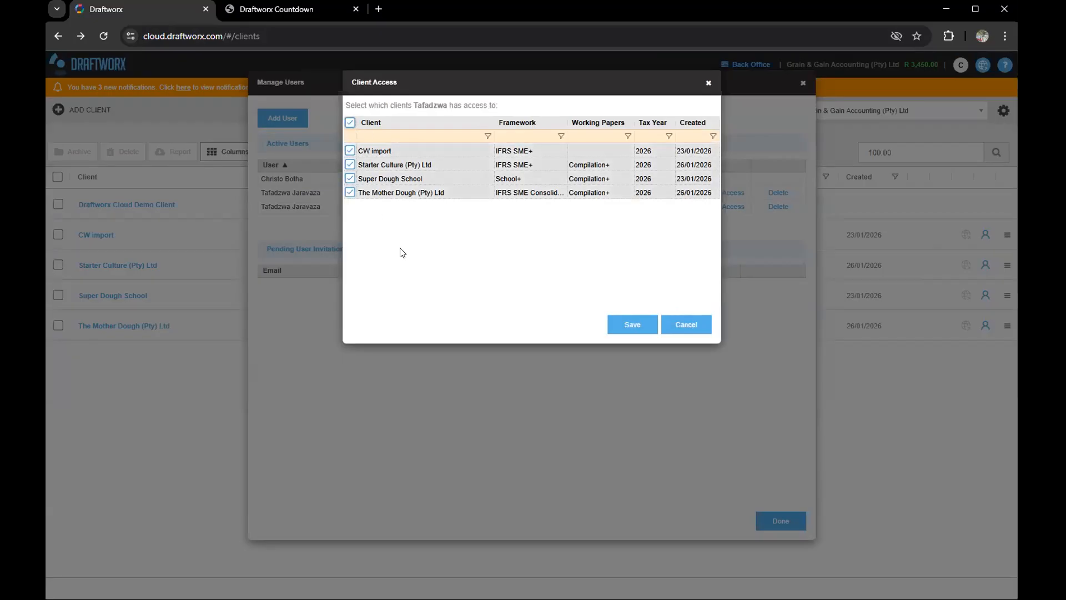
click(626, 328)
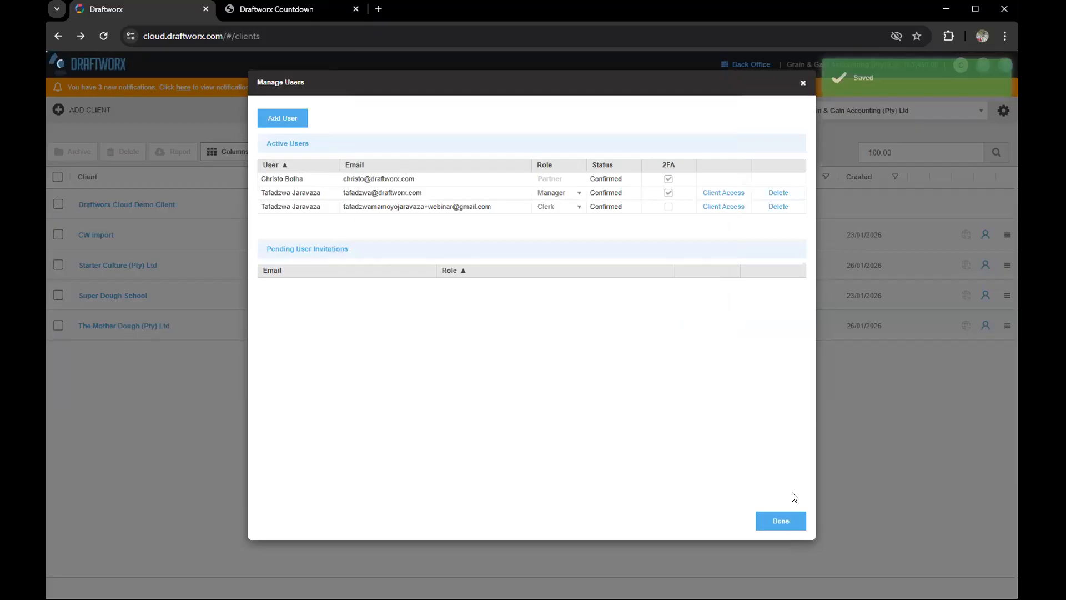
click(777, 520)
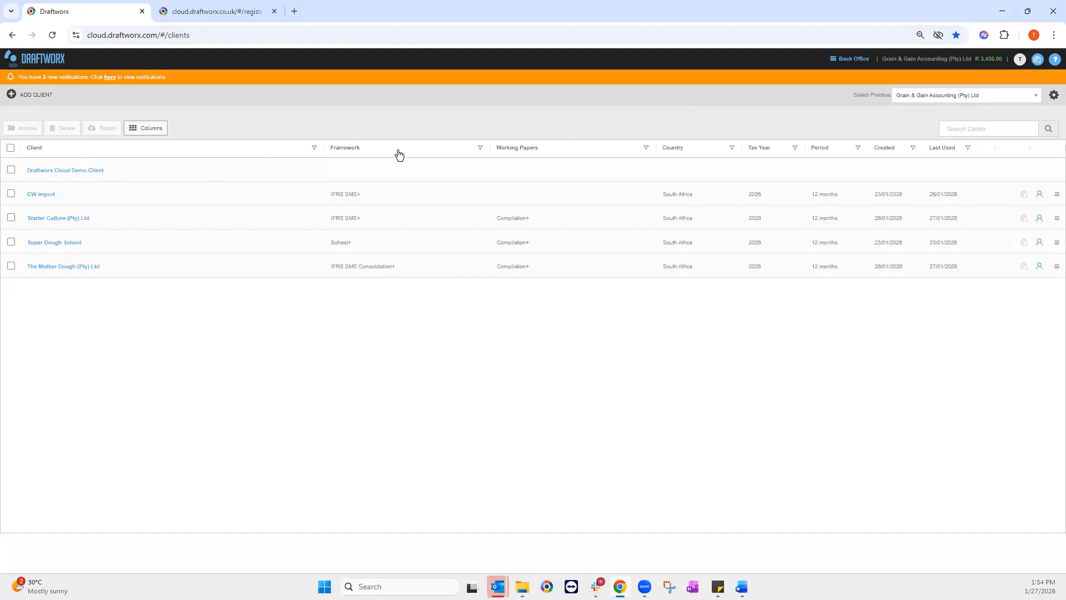
Step: Filter client names by 'moth', clear the filter, then open the CW import row's actions menu
click(314, 148)
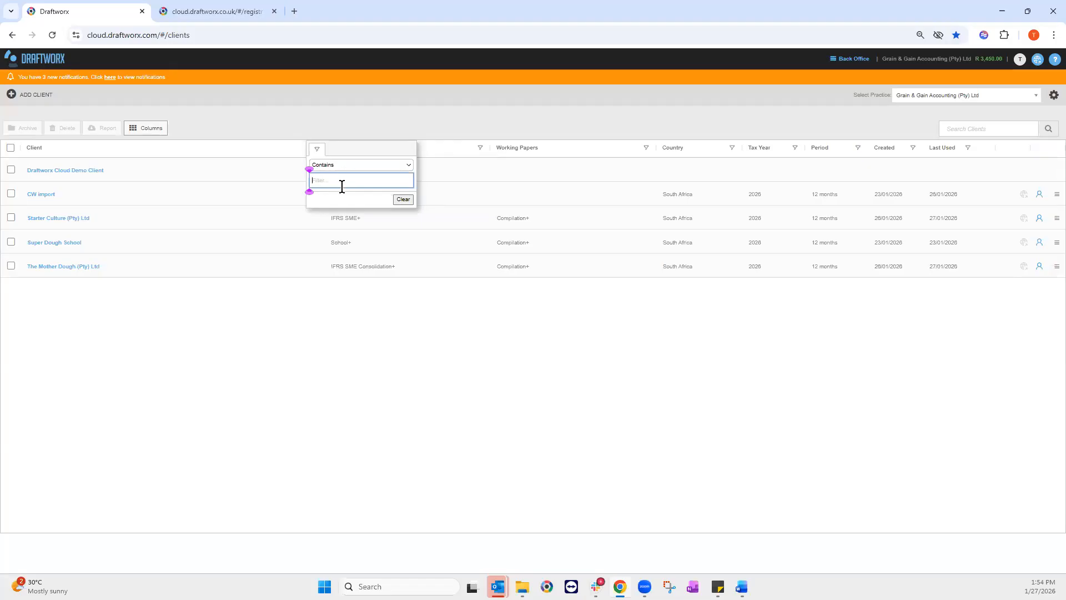
text(mo)
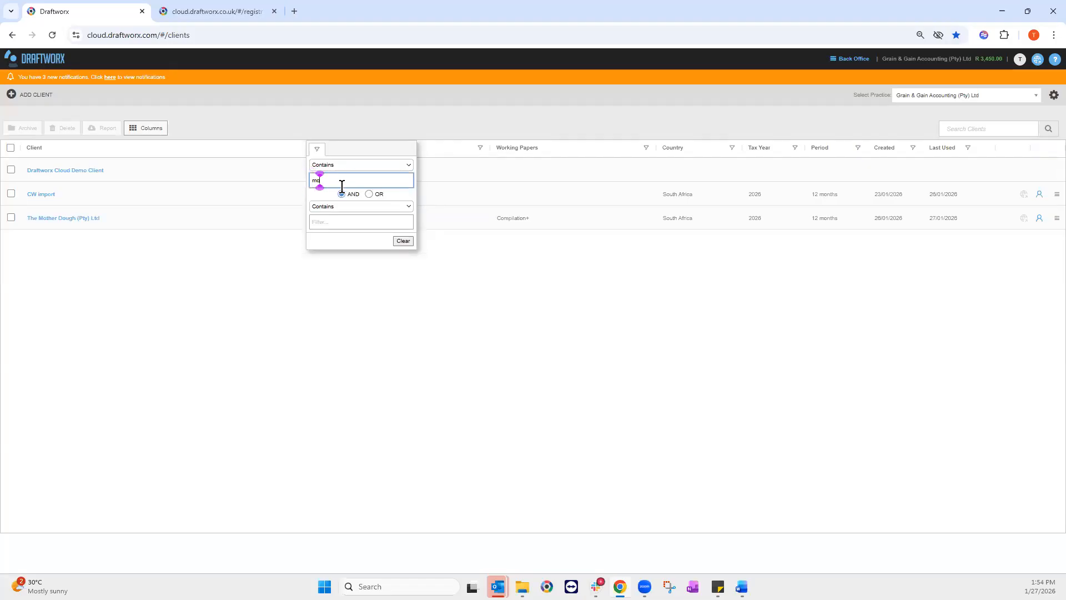
text(th)
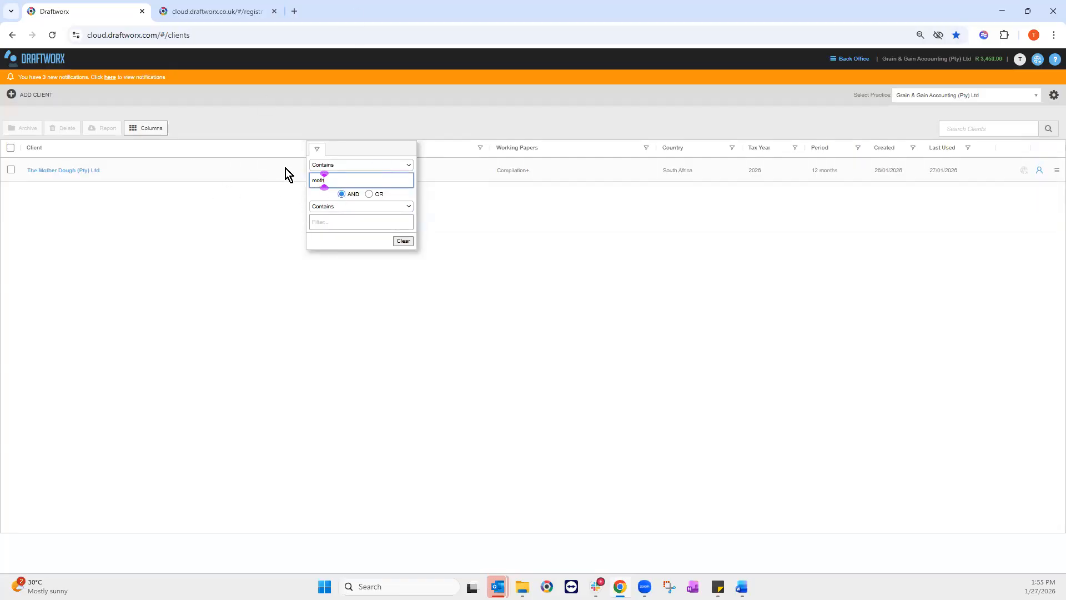
click(407, 241)
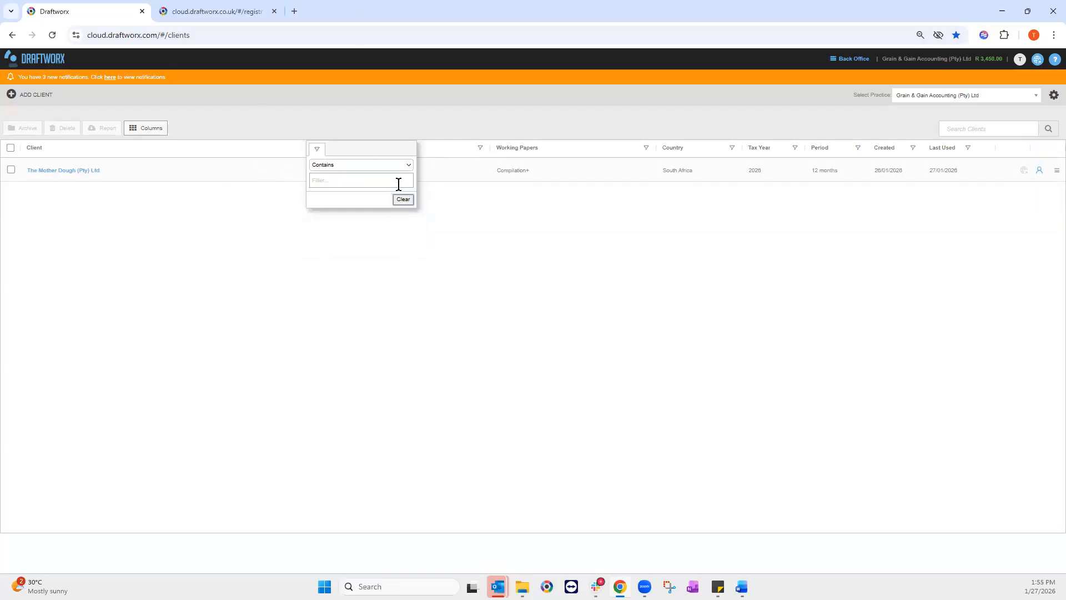
click(234, 368)
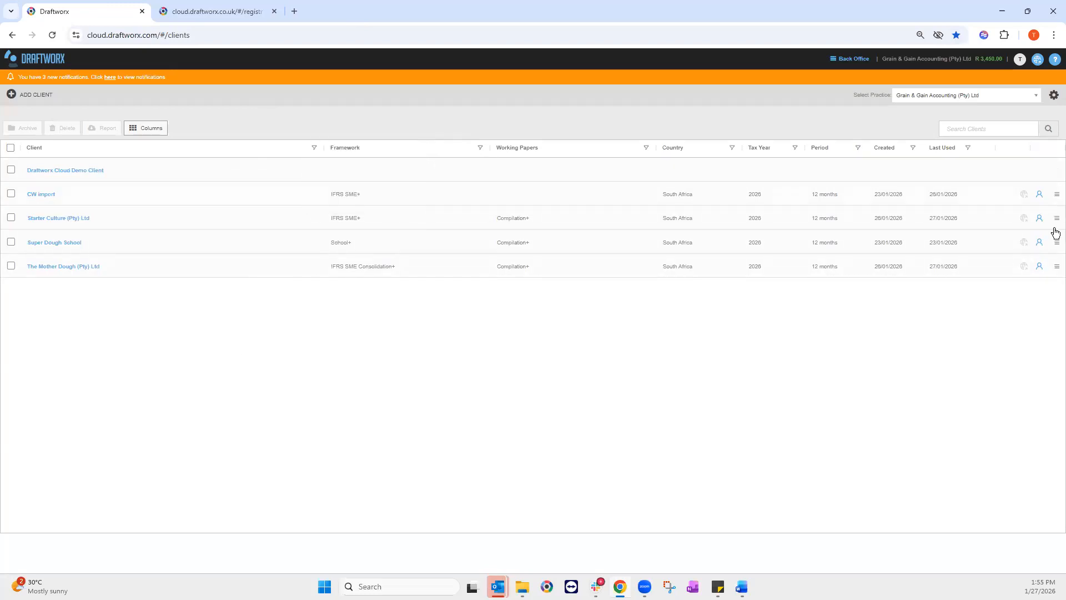
click(1056, 198)
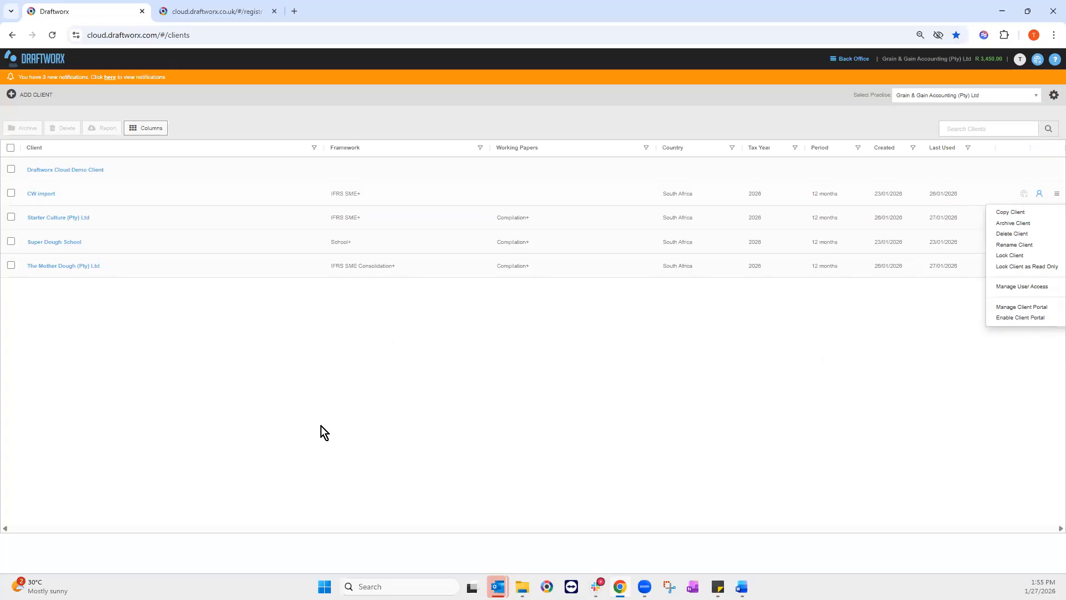
Step: Tick CW import and Starter Culture (Pty) Ltd, then clear every client selection
click(1055, 195)
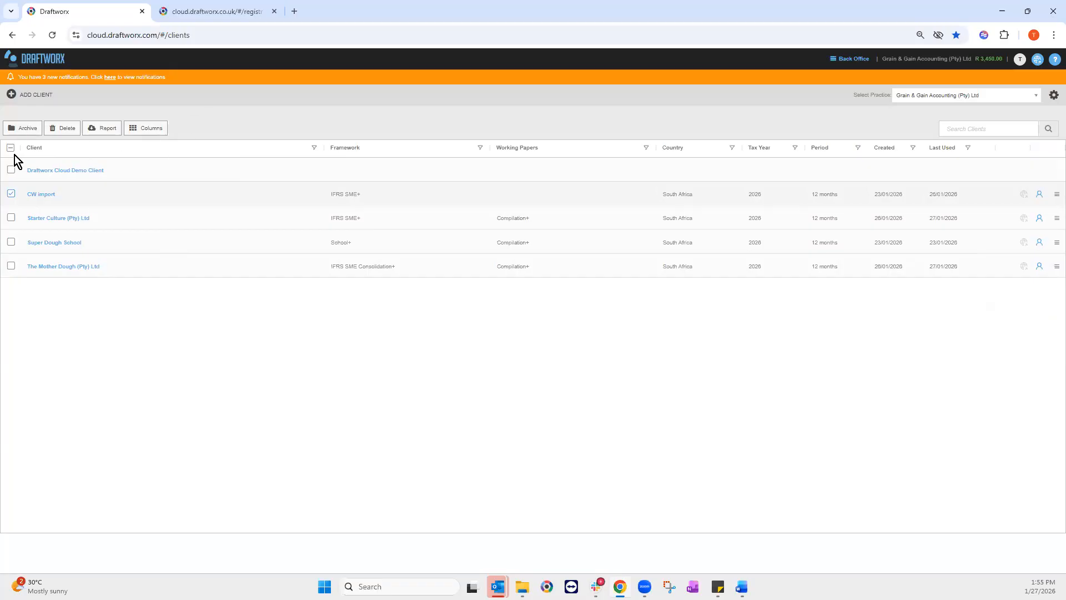
click(10, 219)
click(12, 219)
click(12, 194)
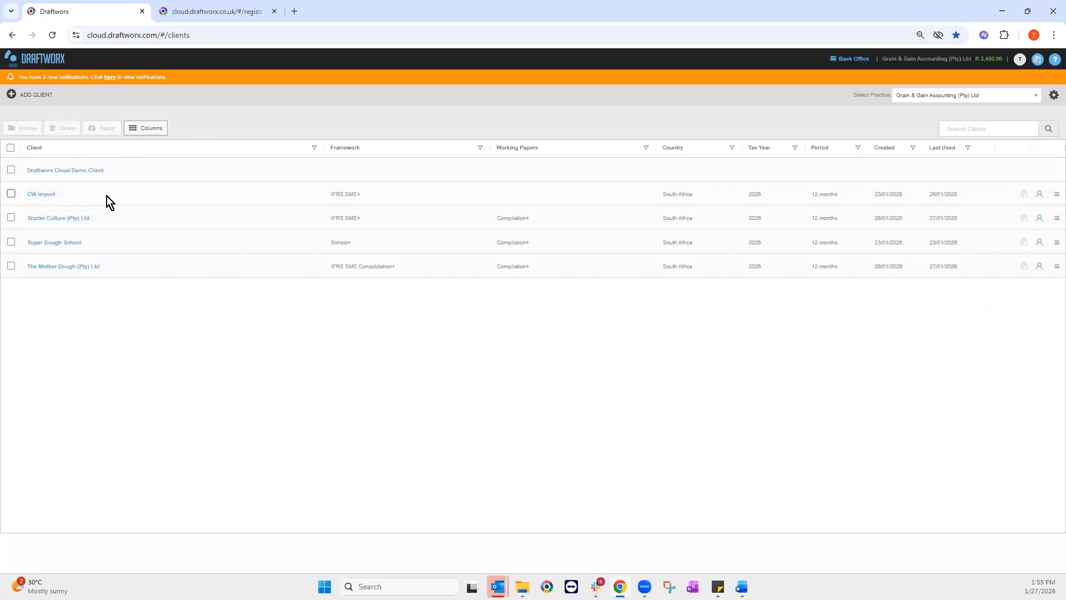
Step: Remove the Created and Last Used columns from the client list view
click(150, 129)
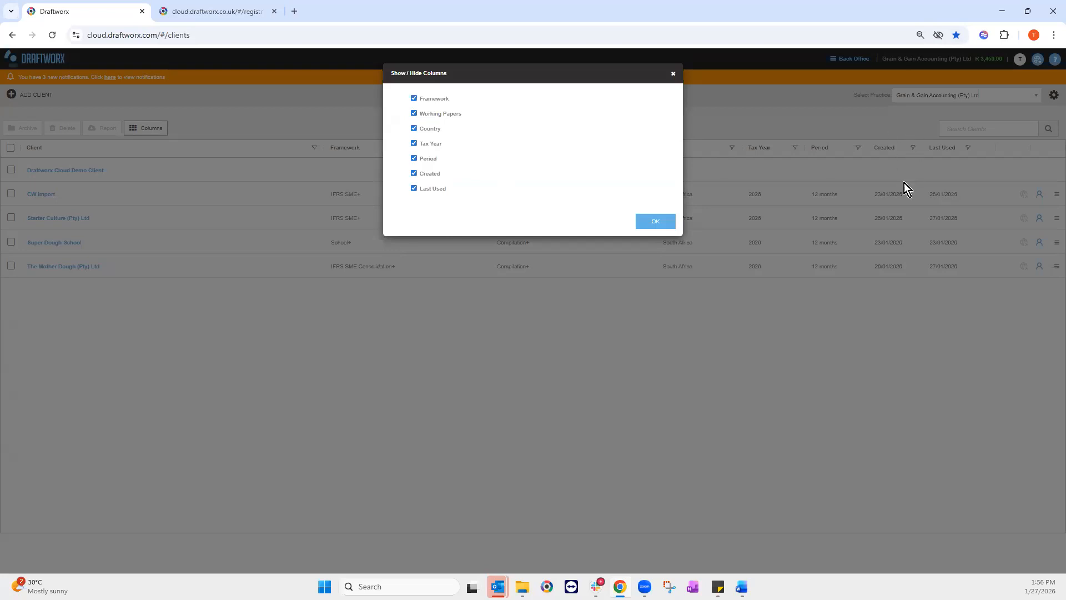
click(413, 173)
click(413, 188)
click(654, 222)
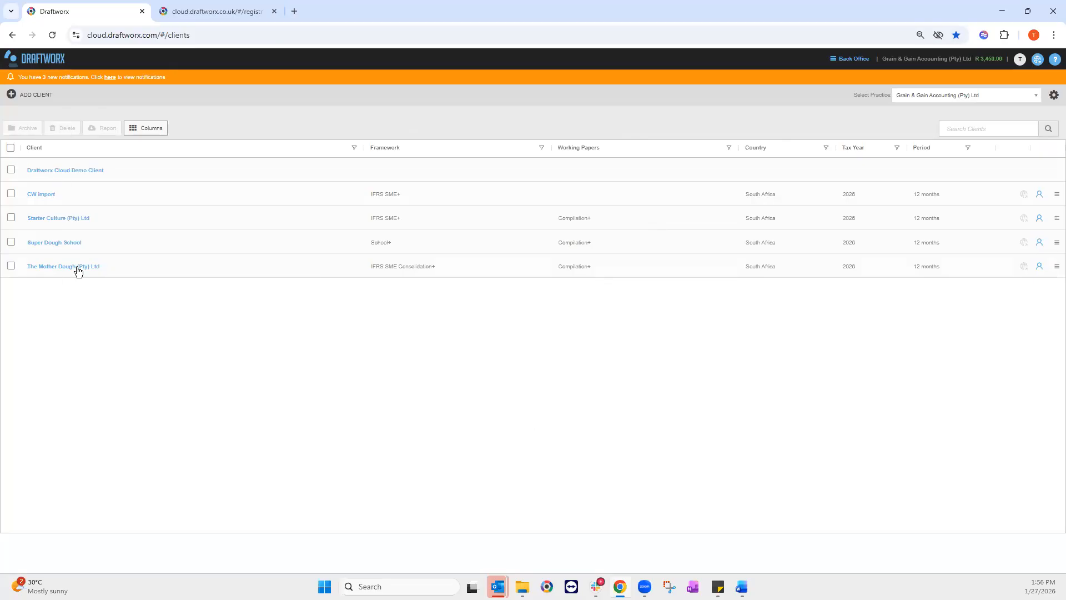
Step: Start a new client and paste 'The Samurai Sourdough Co (Pty) Ltd' as its name
click(45, 95)
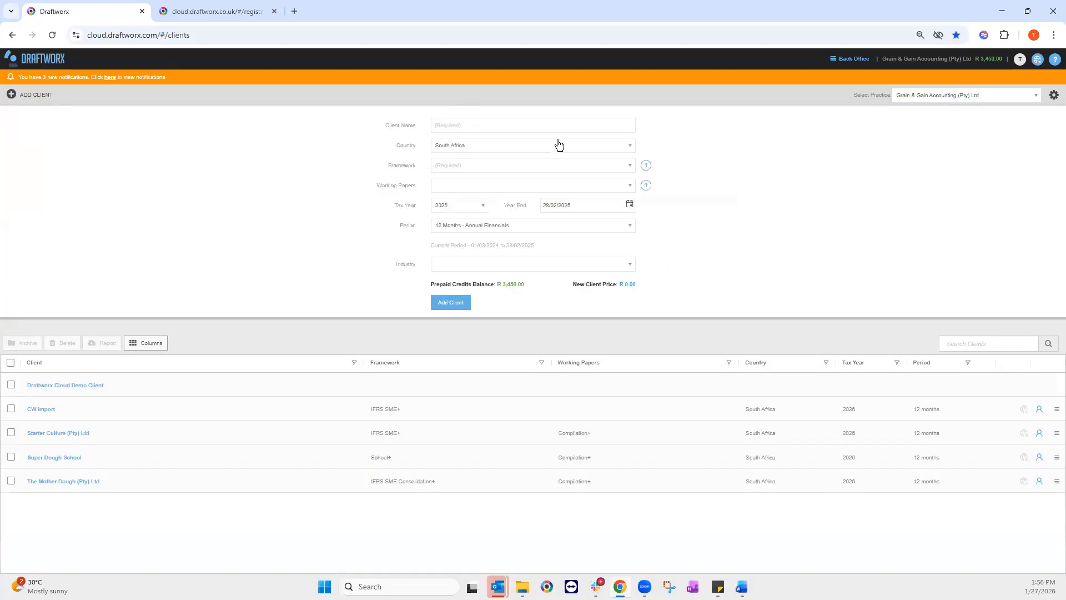
click(432, 124)
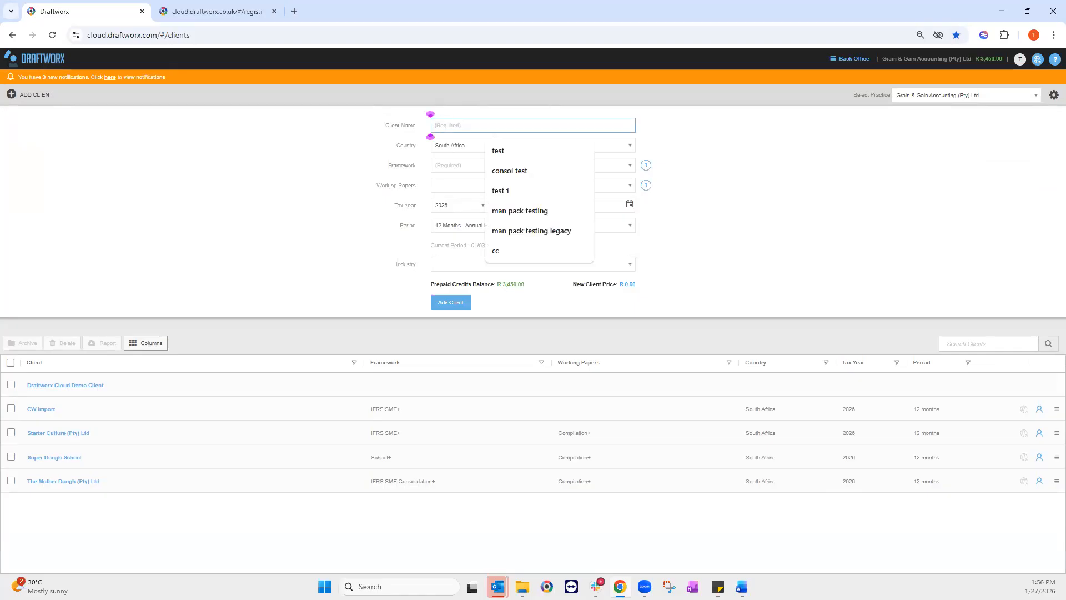
key(alt+Tab)
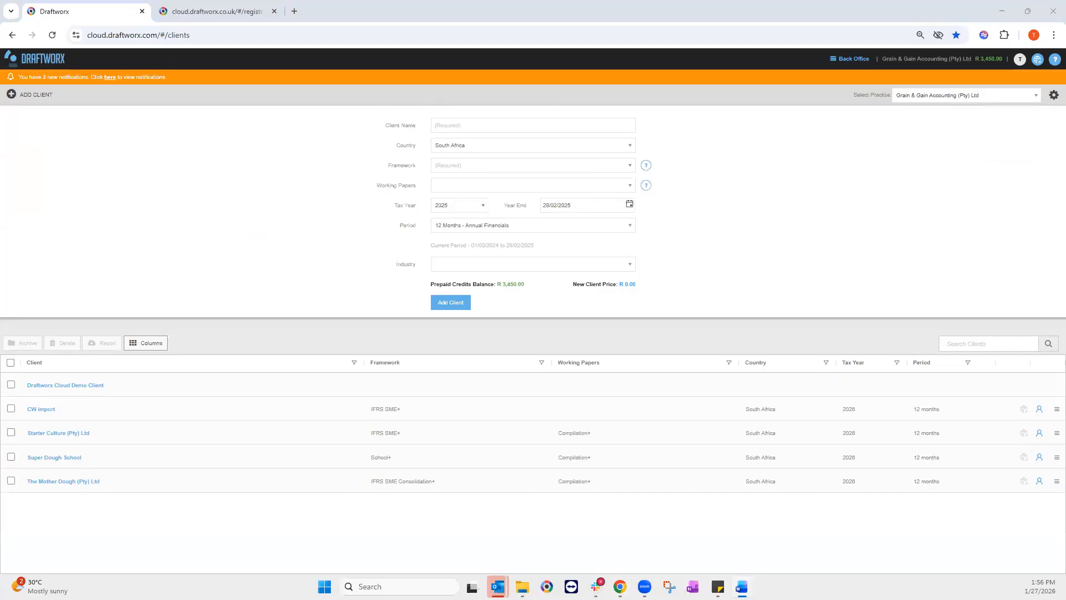
click(433, 127)
text(The Samurai Sourdough Co (Pty) Ltd)
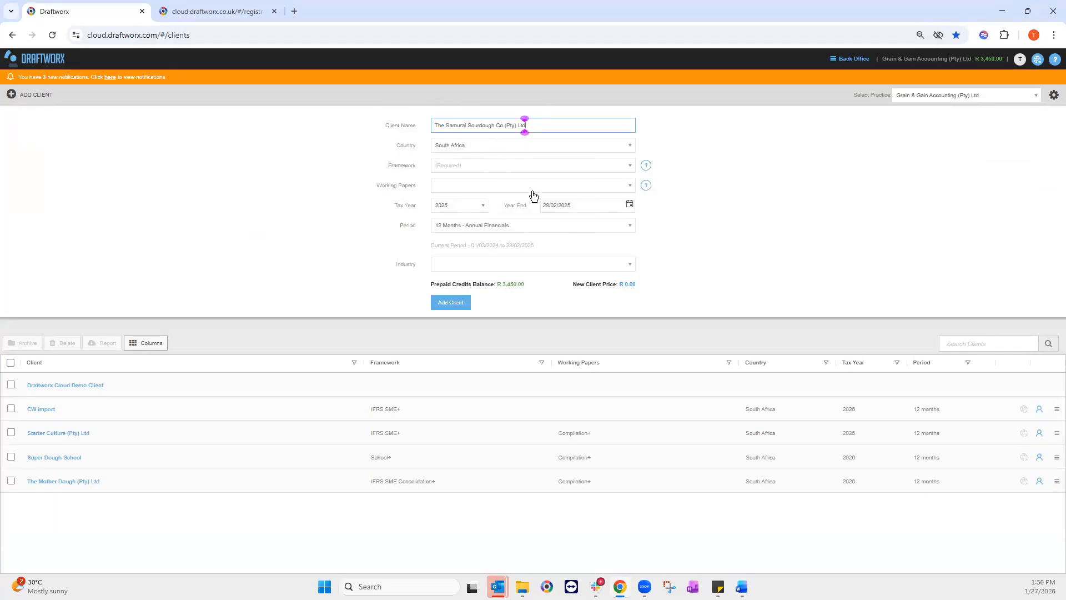
Step: Leave South Africa as the new client's country
click(464, 149)
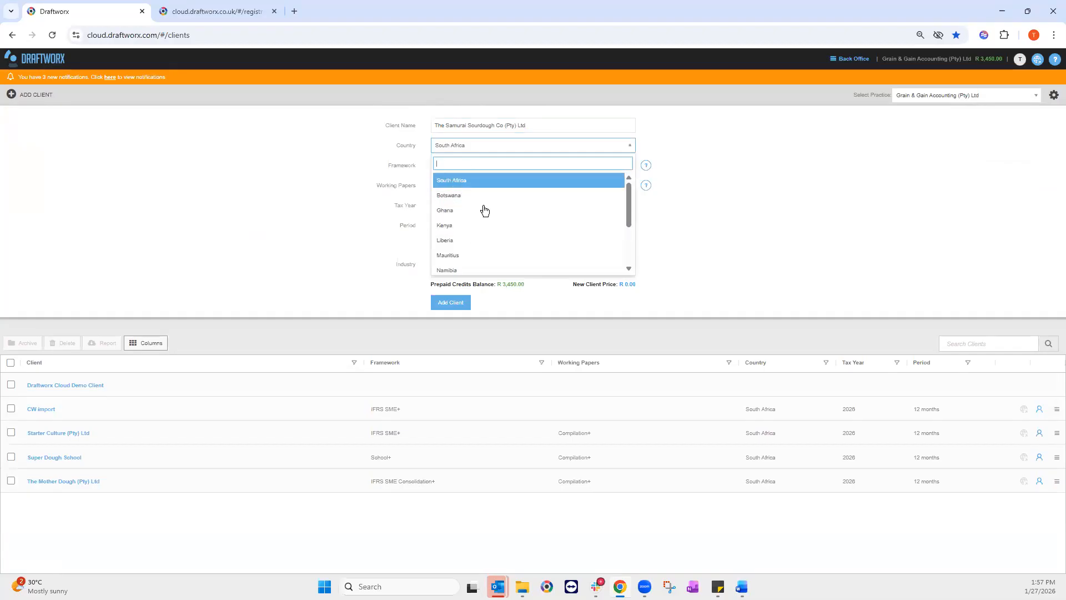
scroll(481, 222, down, 2)
scroll(483, 244, up, 2)
click(487, 149)
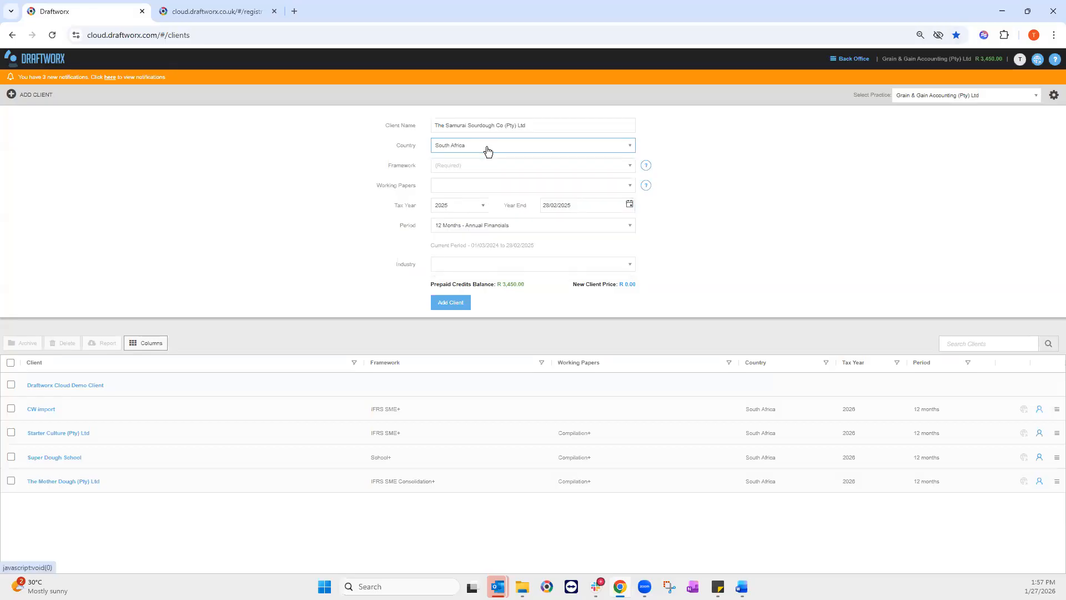
click(487, 148)
scroll(490, 207, down, 4)
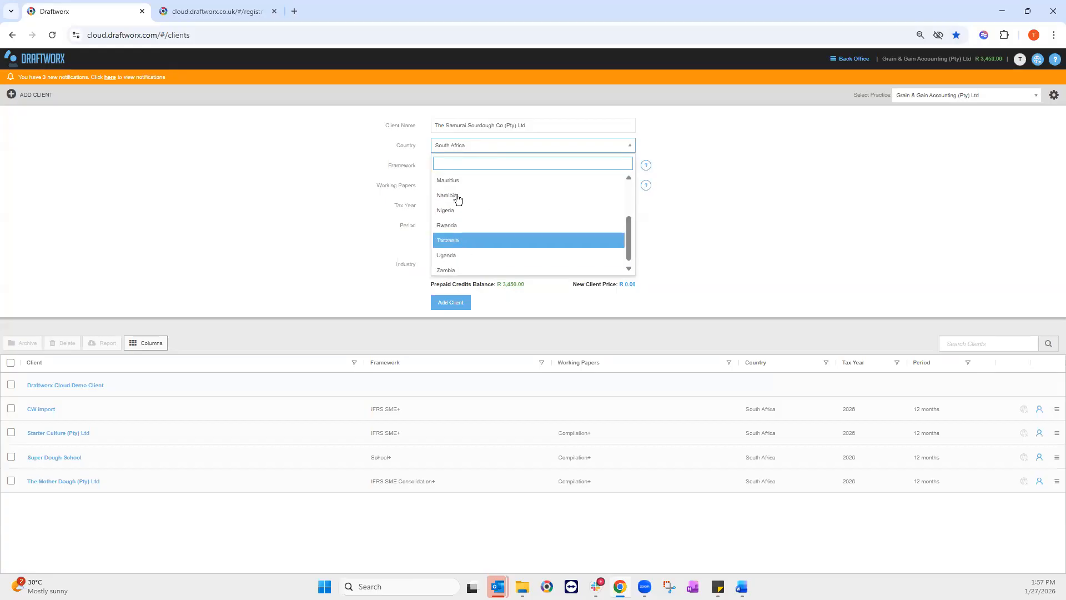
click(472, 146)
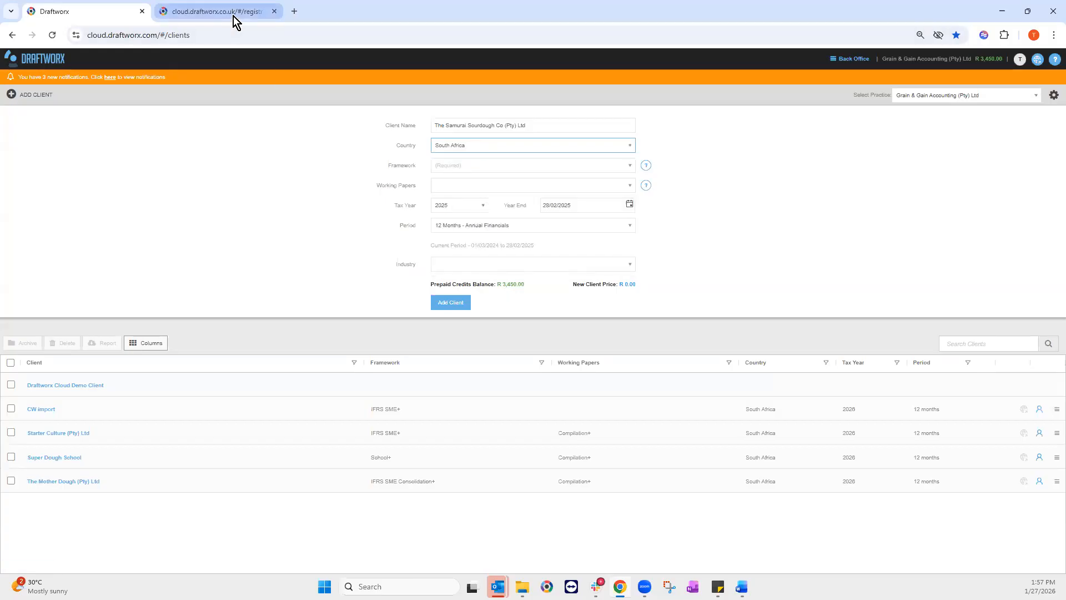
click(233, 16)
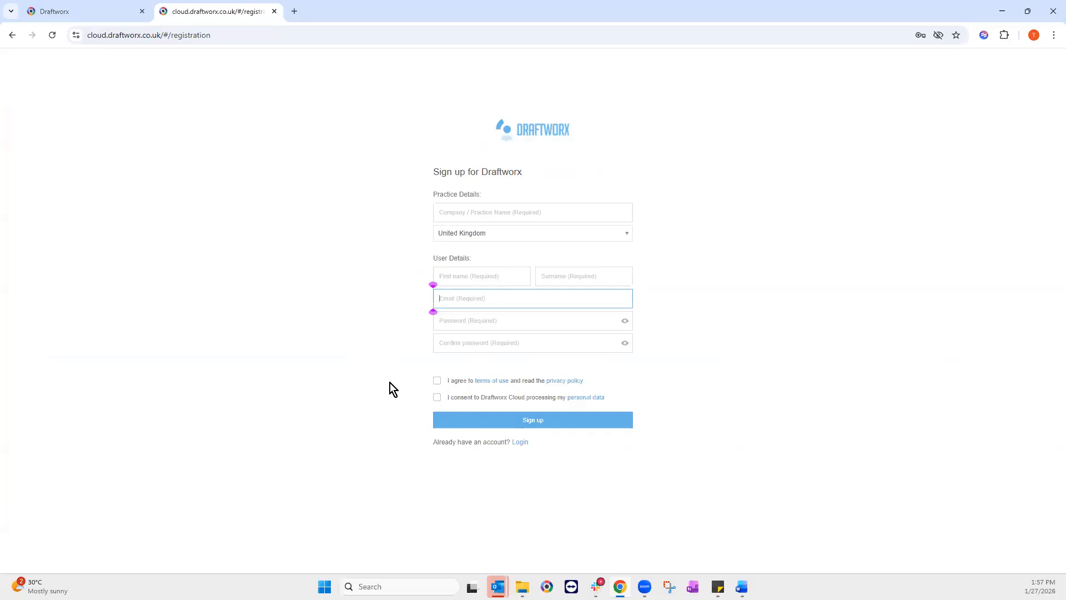
click(89, 12)
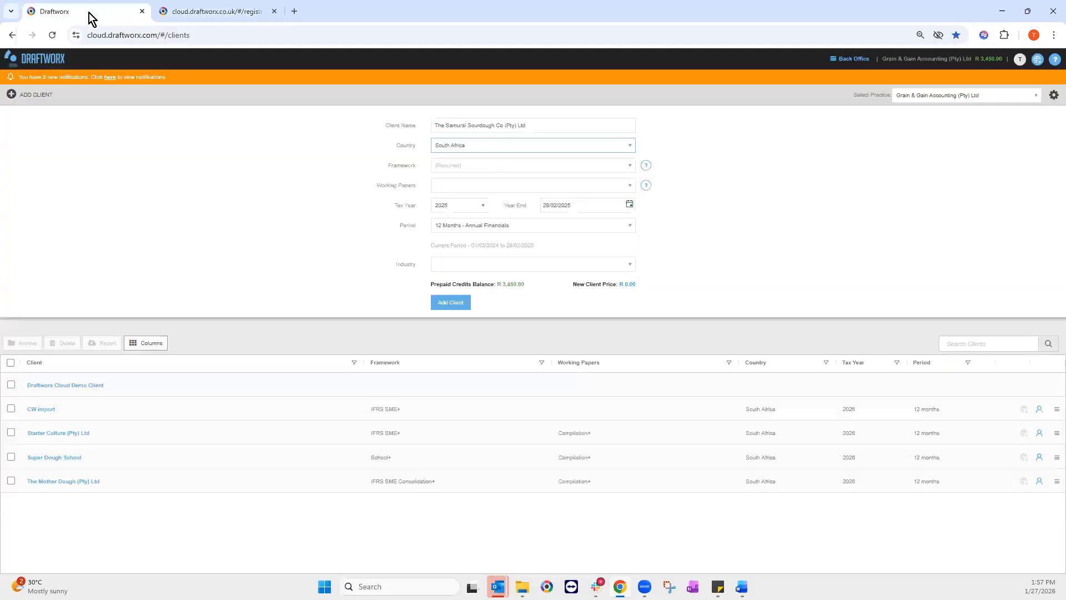
click(456, 151)
click(457, 151)
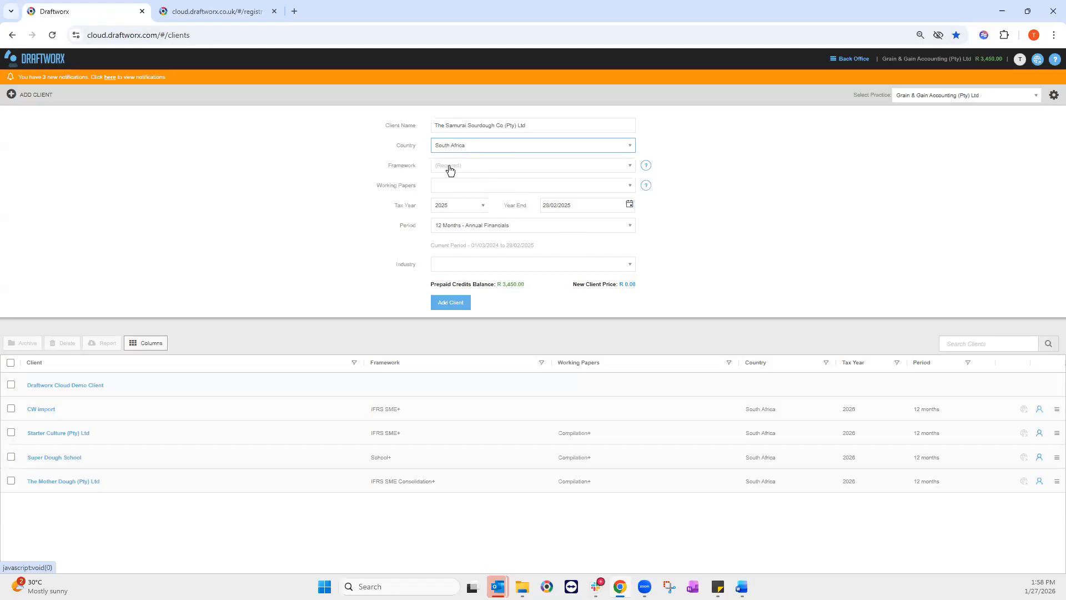
click(473, 170)
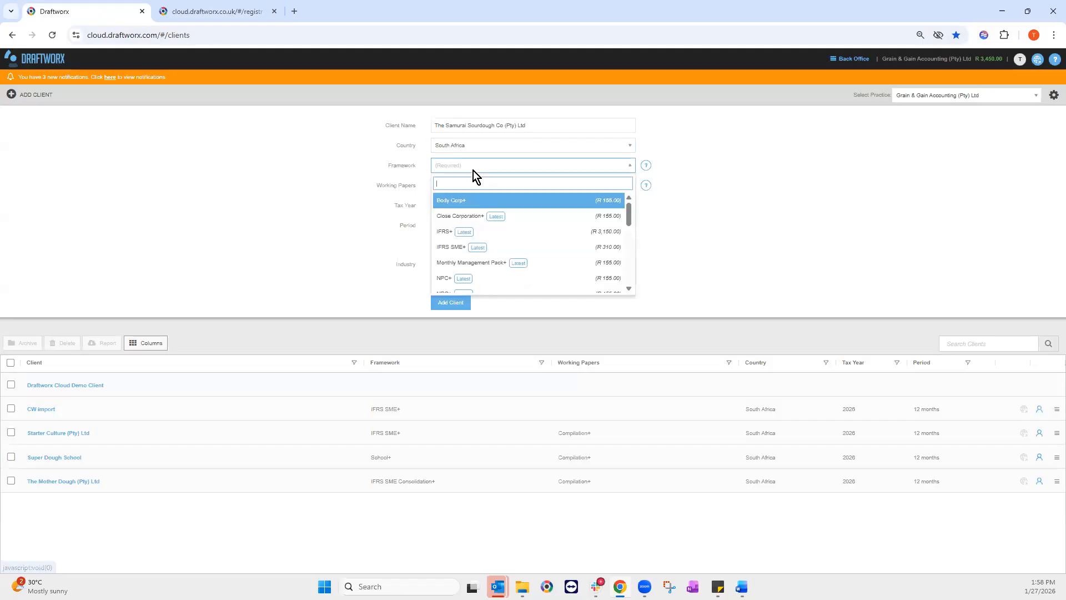
scroll(476, 246, down, 2)
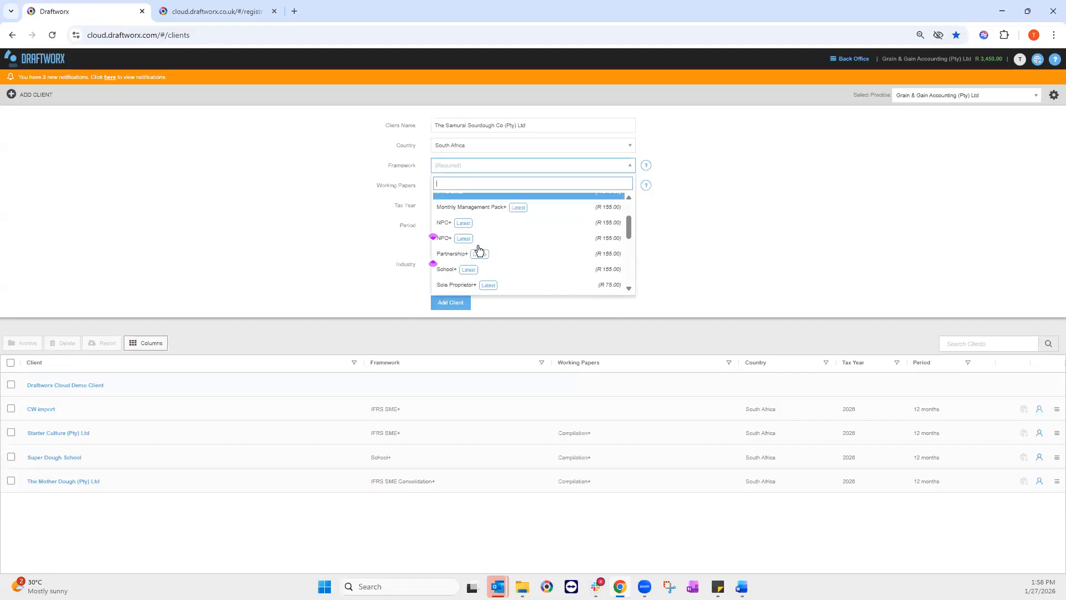
scroll(478, 249, up, 2)
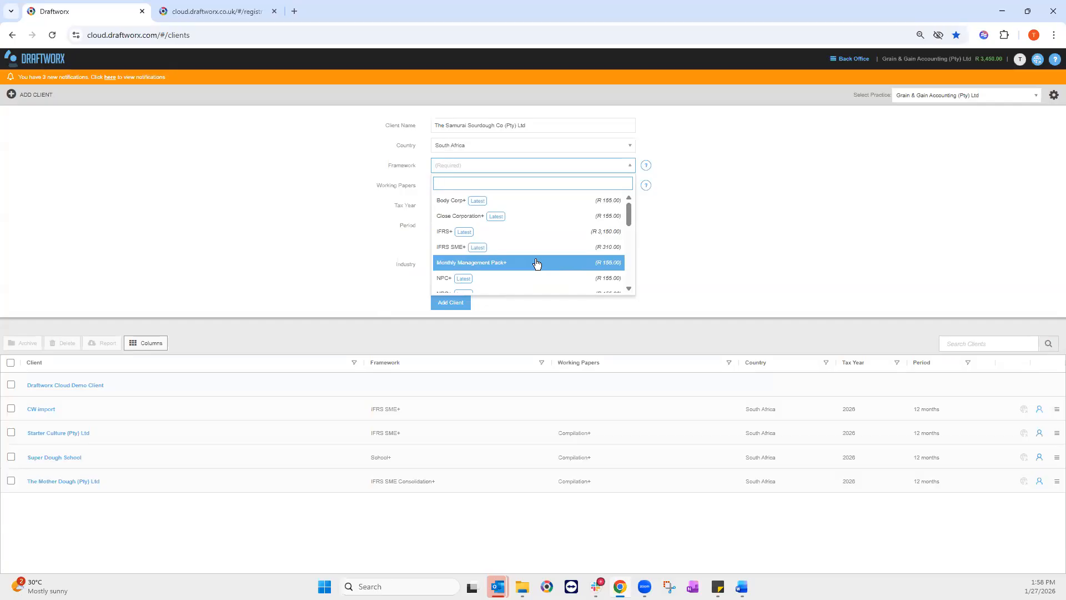
Step: Read the framework guide's IFRS SME+ description for small and medium-sized companies, then close it
click(645, 167)
click(646, 166)
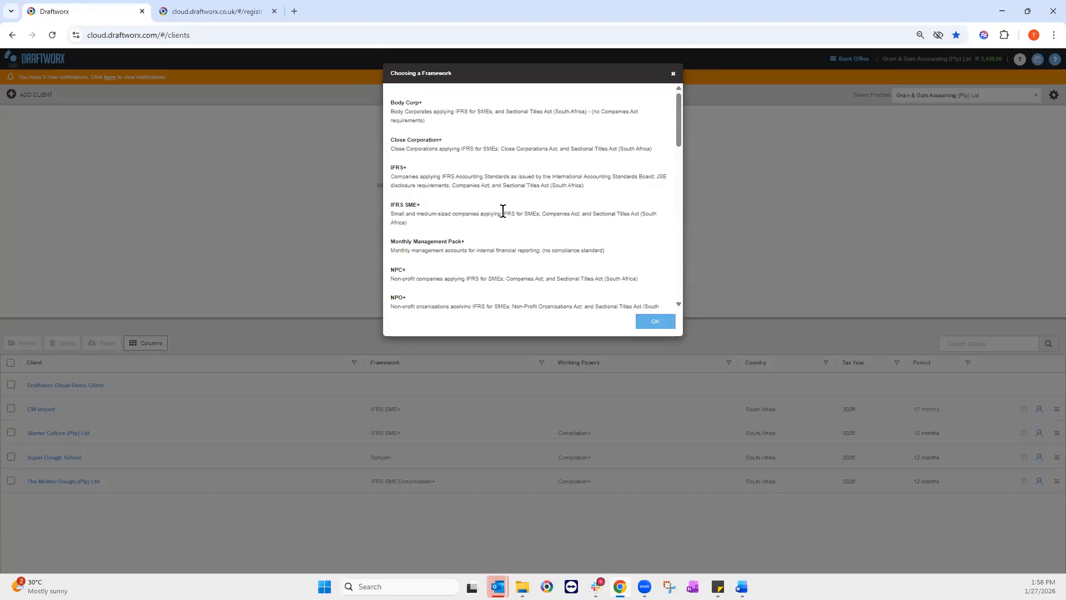
double_click(396, 214)
triple_click(410, 227)
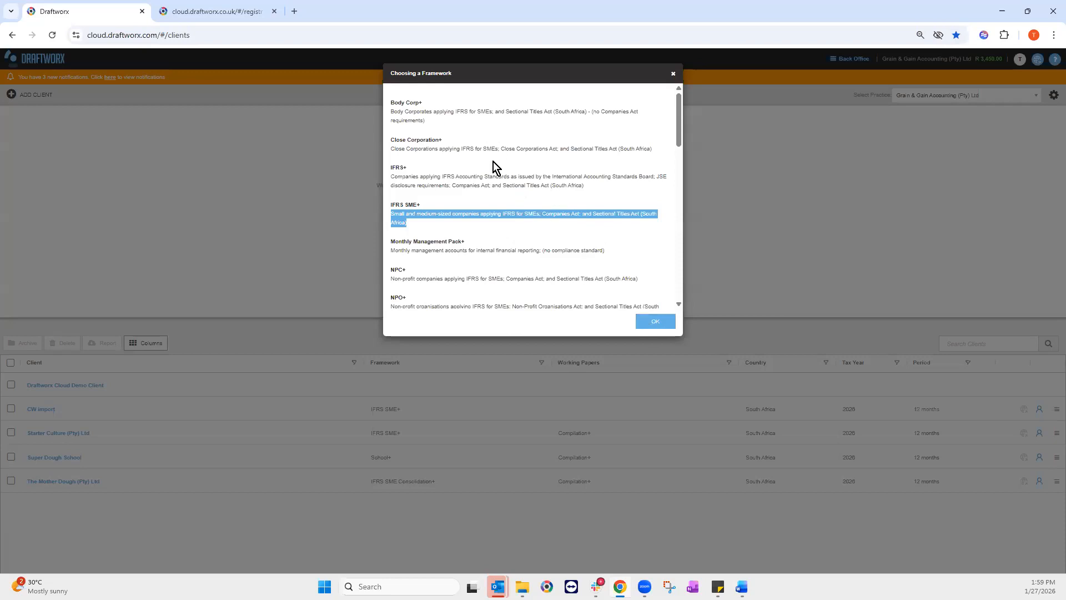
click(660, 322)
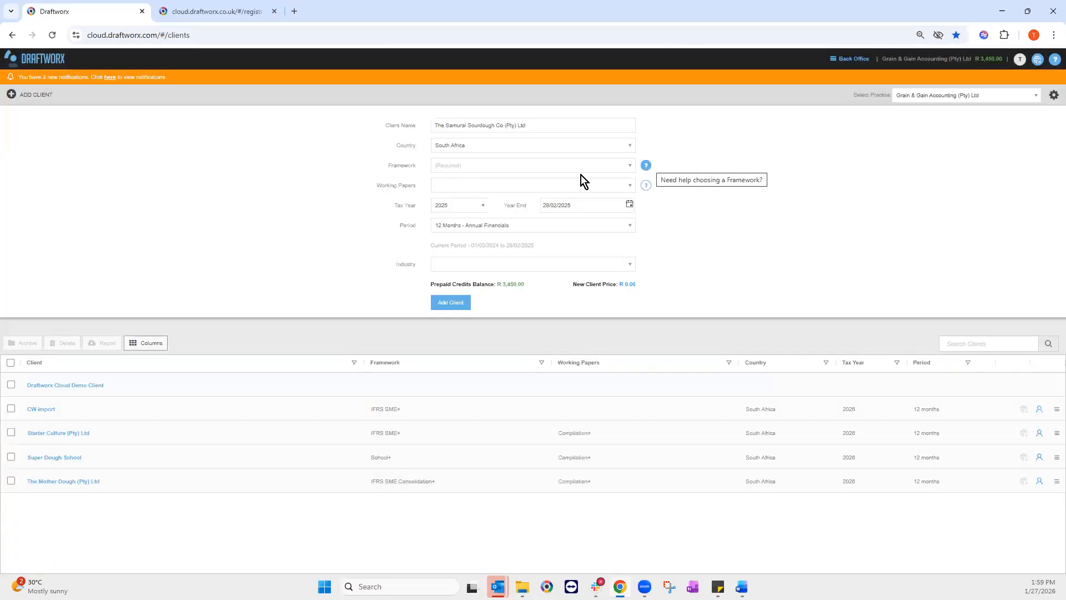
Step: Search 'sme' and pick IFRS SME+ as the framework, raising the price to R 310.00
click(560, 171)
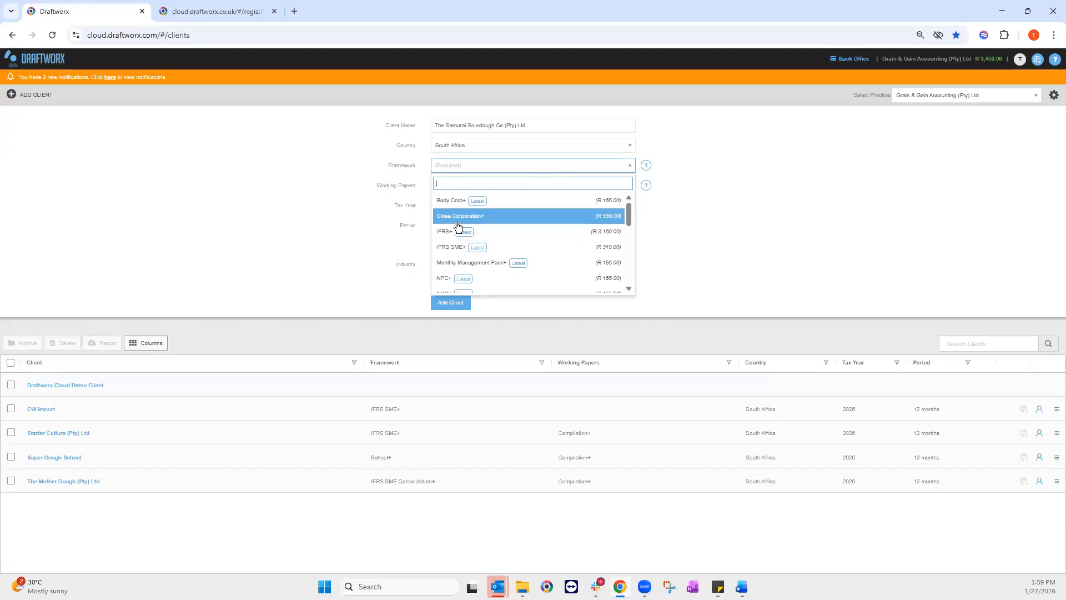
text(sme)
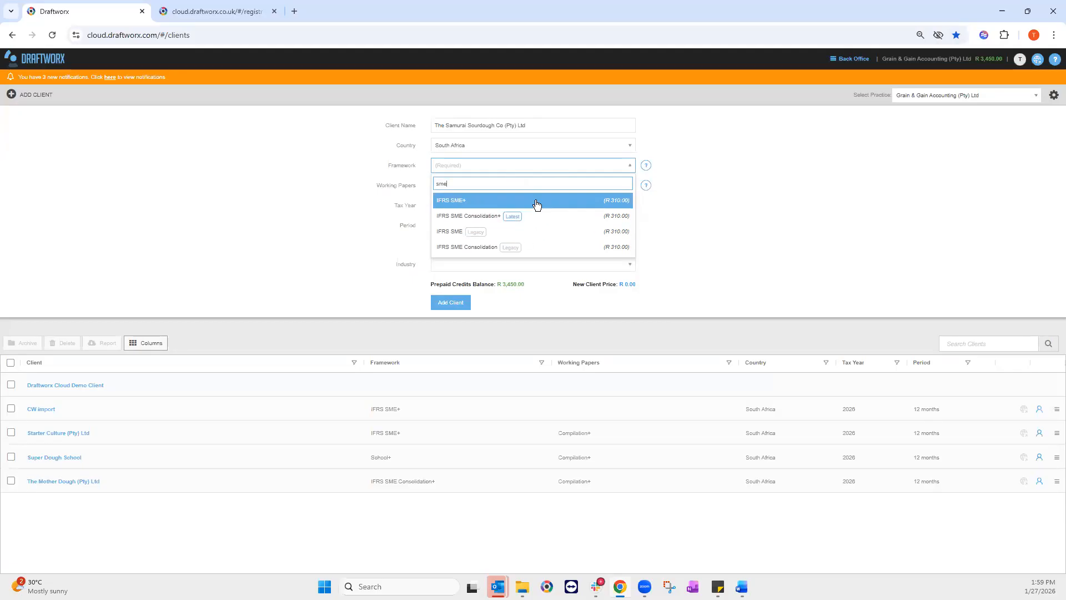
click(472, 200)
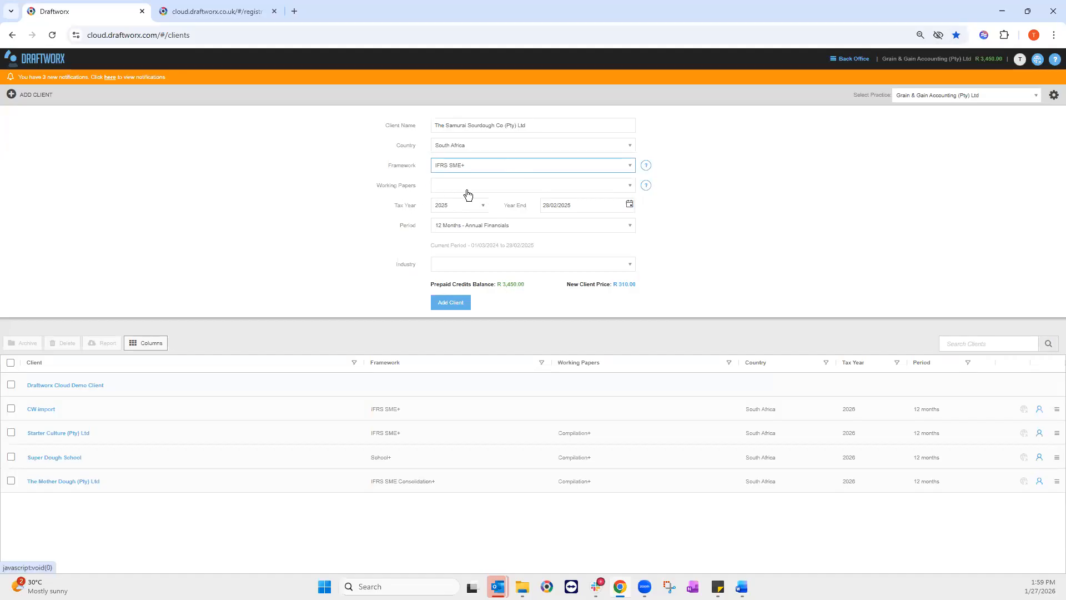
click(645, 185)
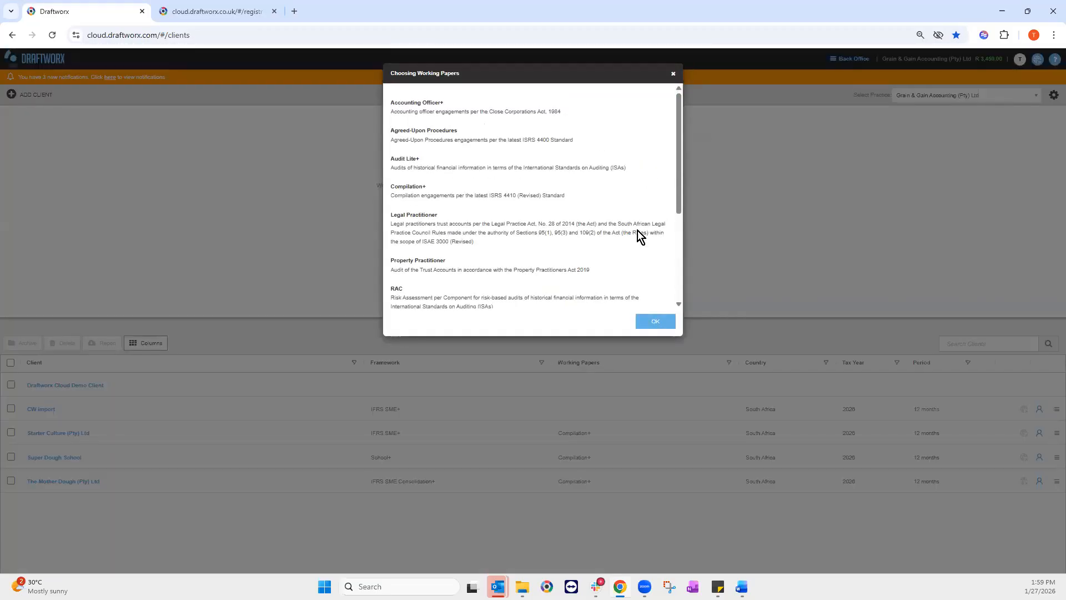
Step: Review the Choosing Working Papers guide, including Compilation+, and close it
scroll(484, 206, down, 1)
scroll(486, 209, up, 1)
click(665, 326)
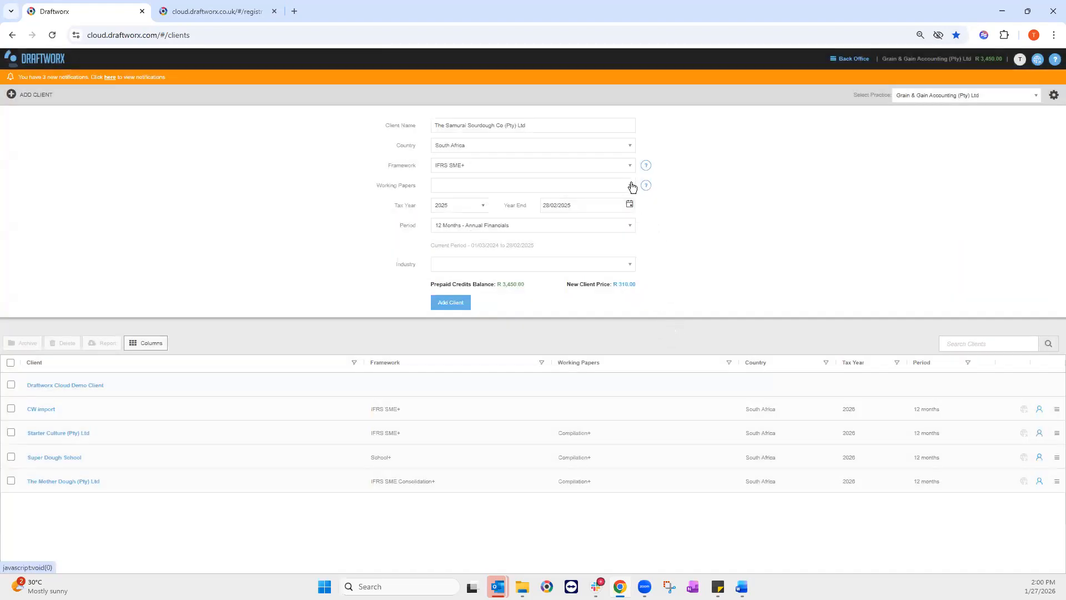
Step: Choose Compilation+ working papers, tax year 2026, year end 28/02/2026 and 12 Months - Annual Financials
click(631, 185)
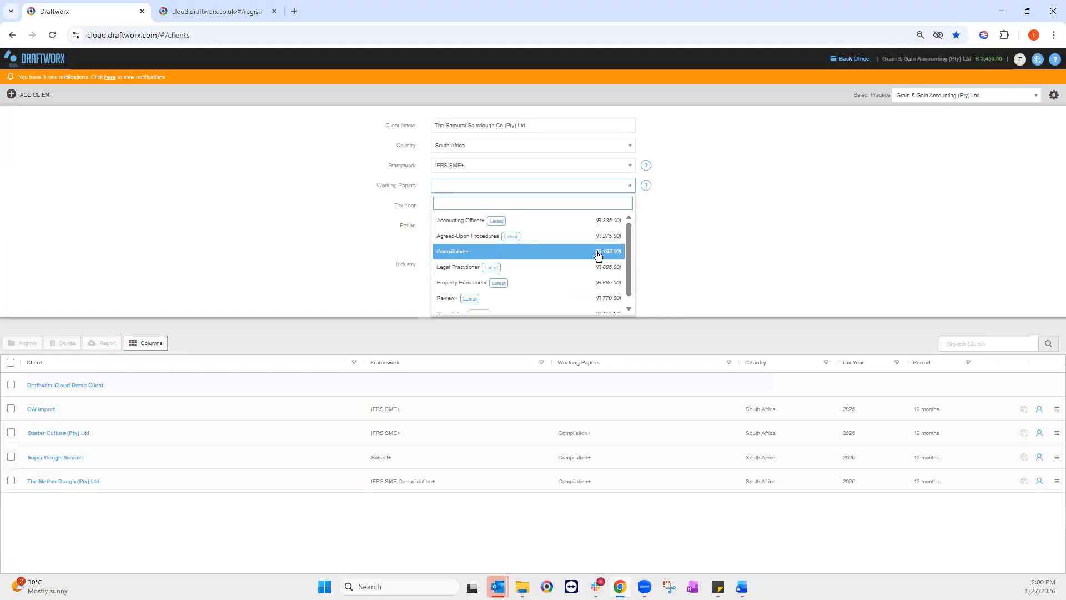
click(557, 262)
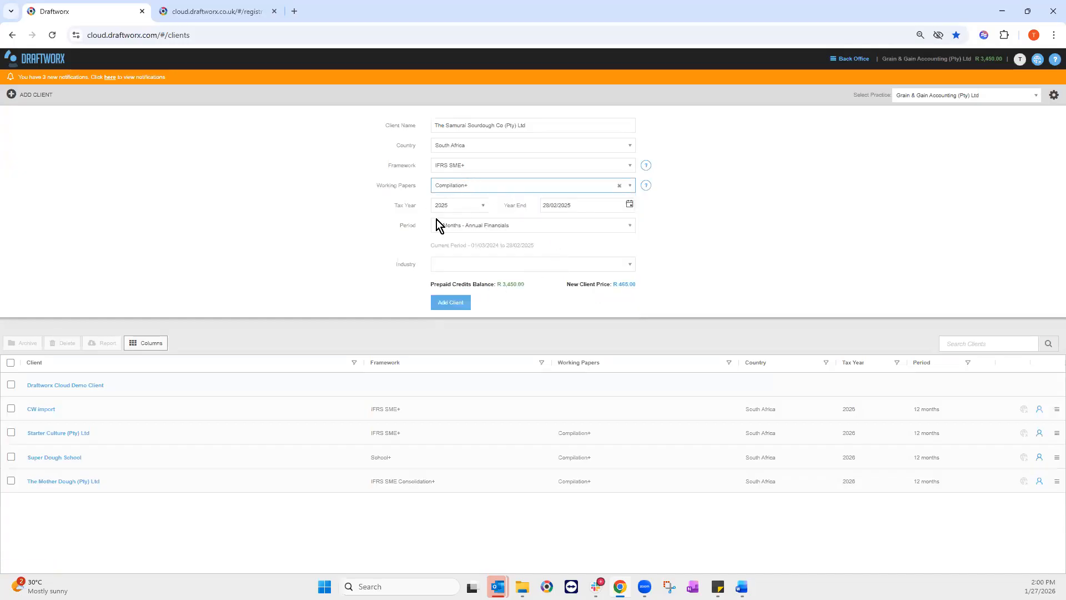
click(478, 207)
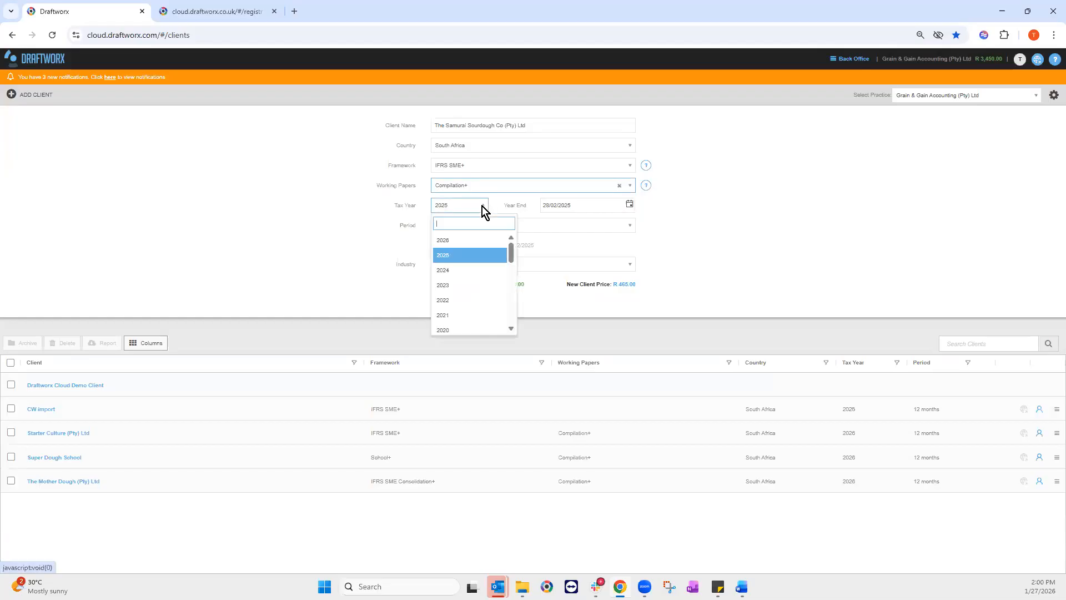
click(450, 240)
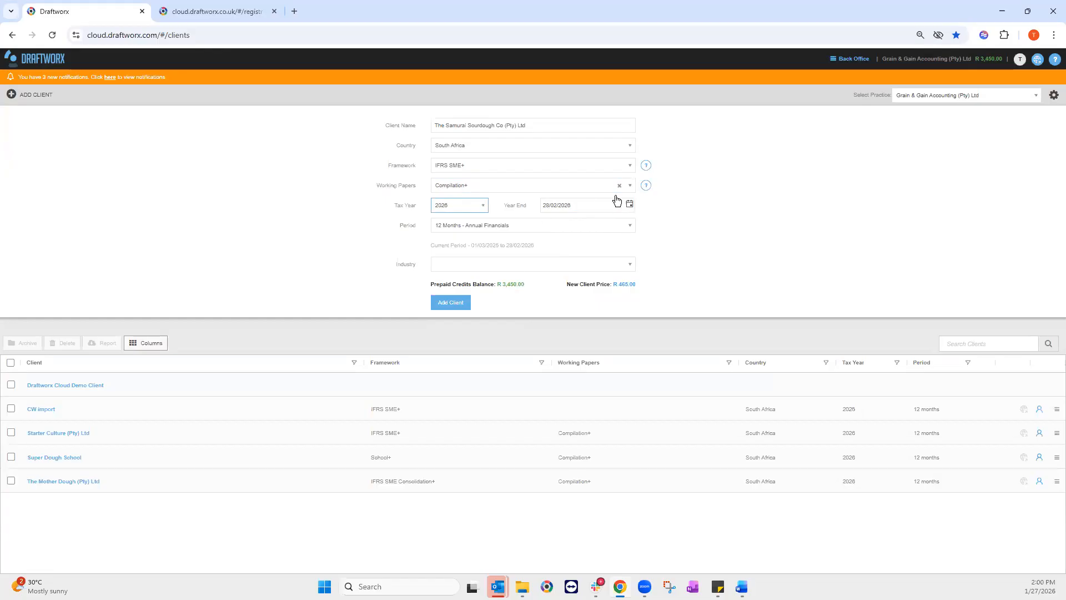
click(630, 206)
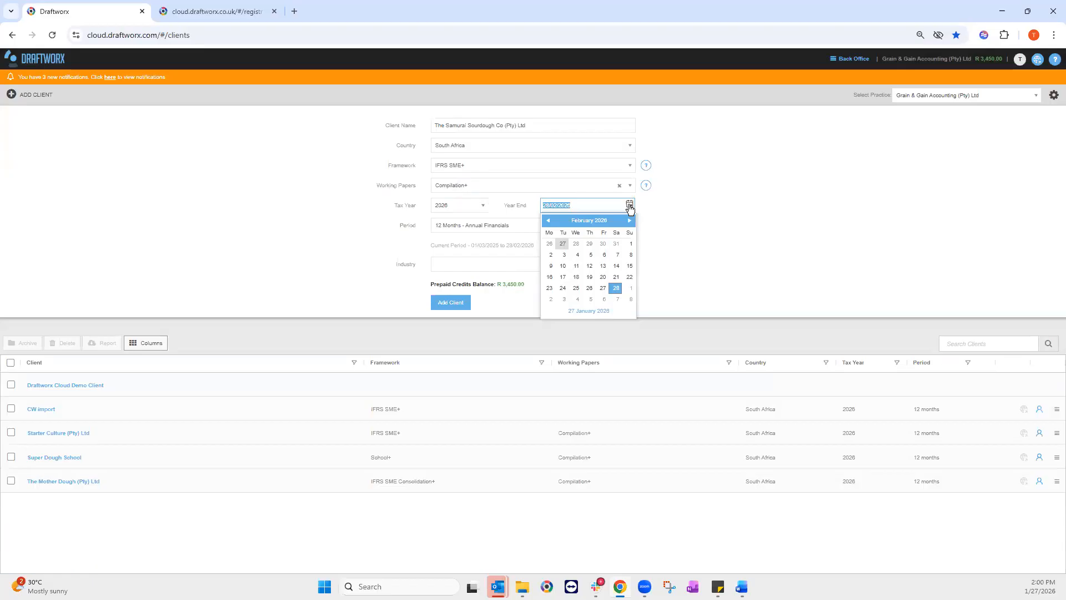
click(458, 244)
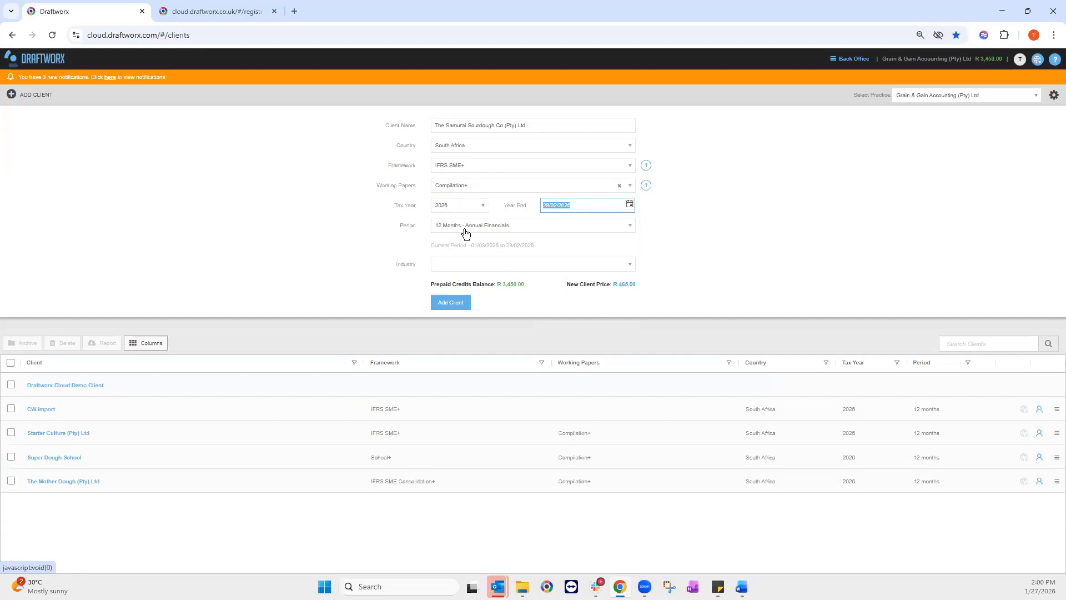
click(466, 229)
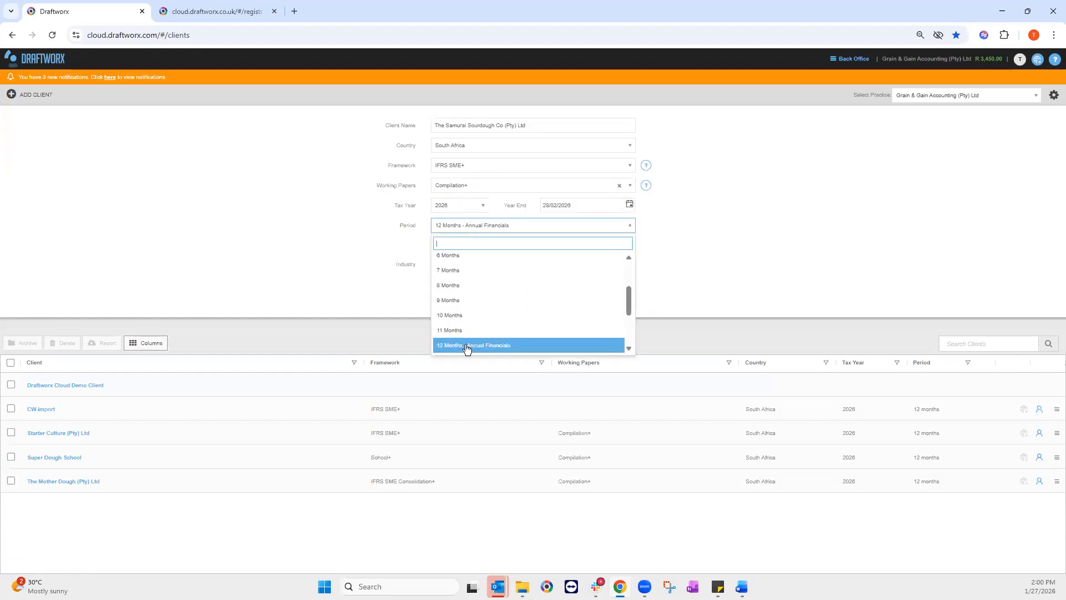
click(473, 225)
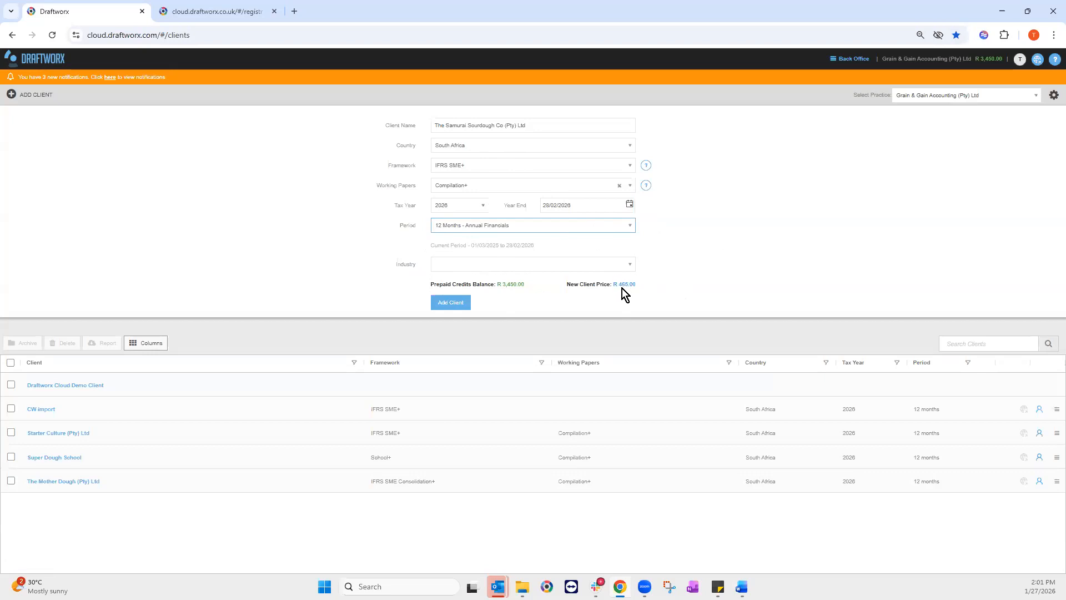
Step: Confirm IFRS SME+ and Compilation+ are still the selected framework and working papers
click(628, 167)
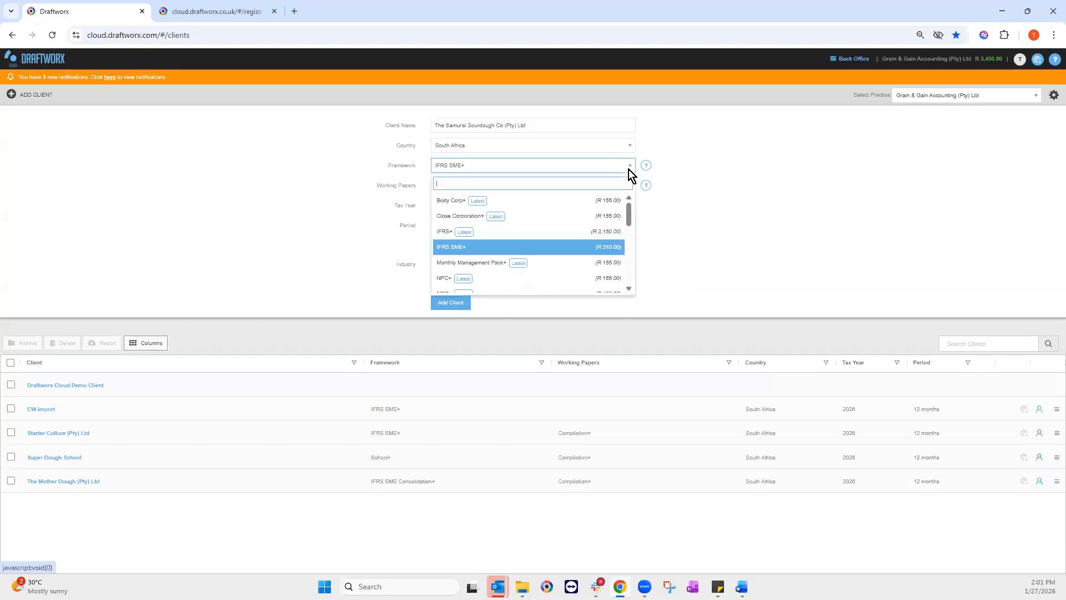
click(618, 247)
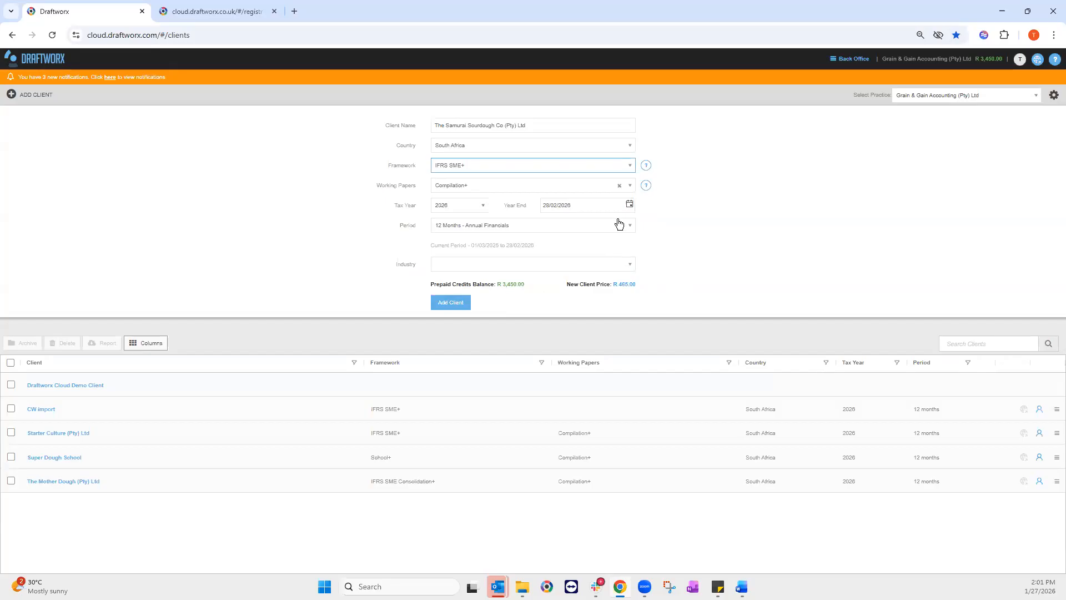
click(631, 189)
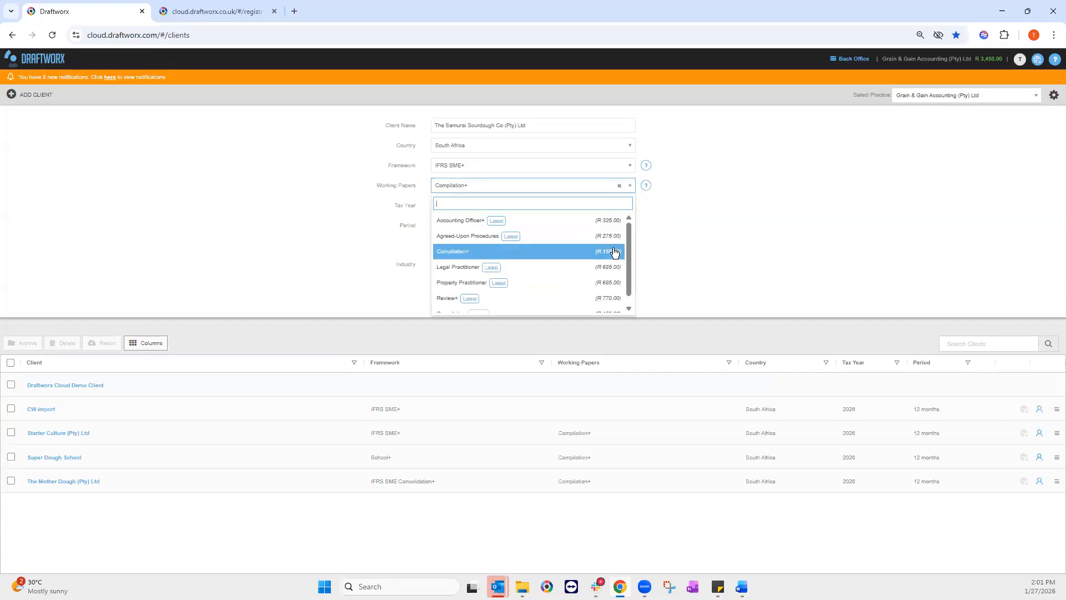
click(631, 186)
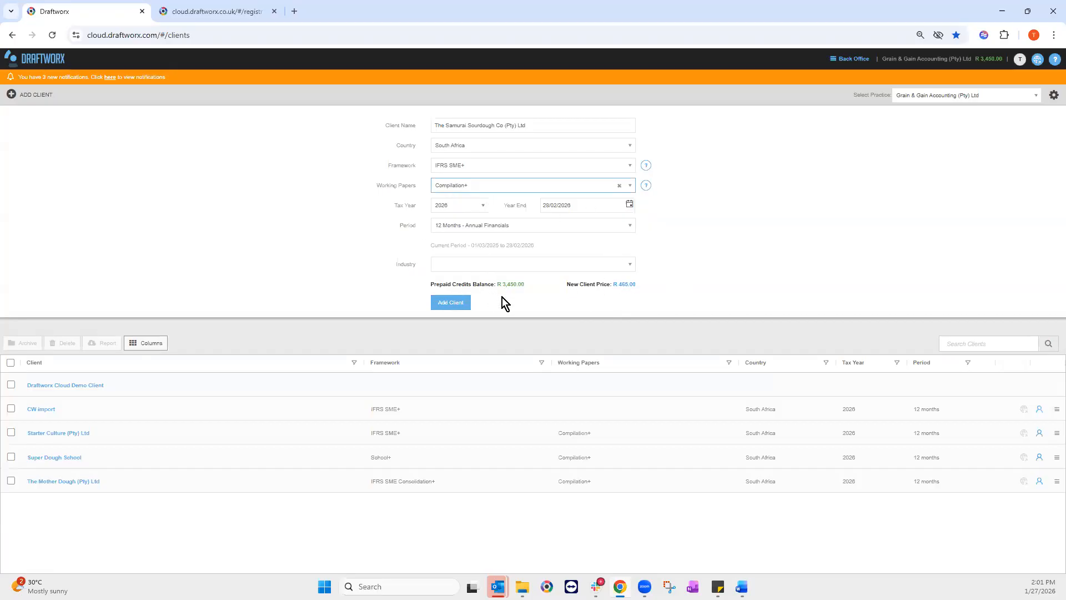
Step: Add The Samurai Sourdough Co (Pty) Ltd and make the Startup page the default client-file tab
click(455, 304)
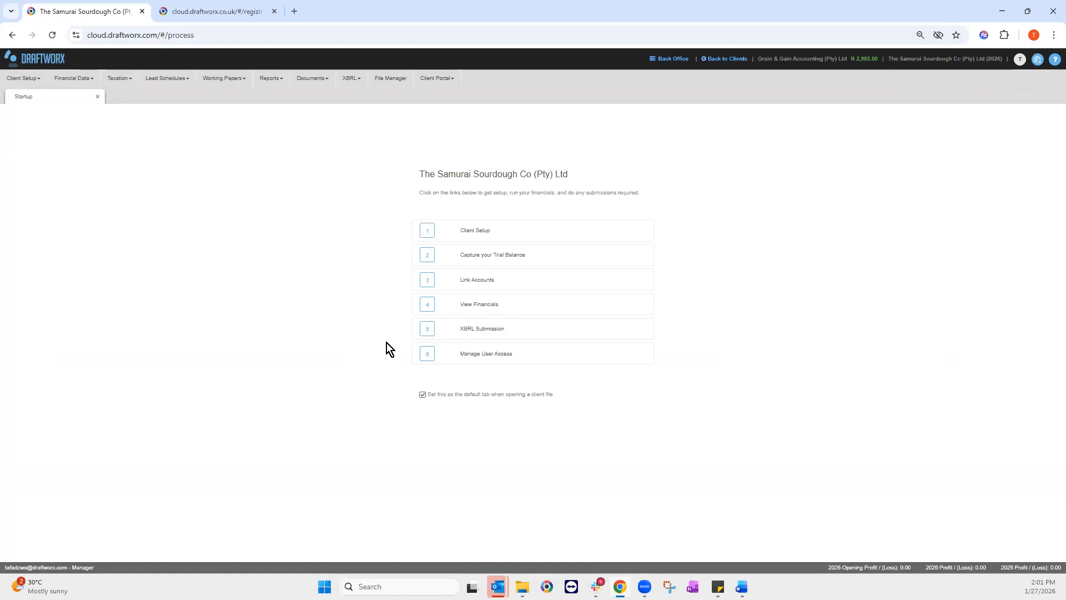
click(423, 394)
click(119, 78)
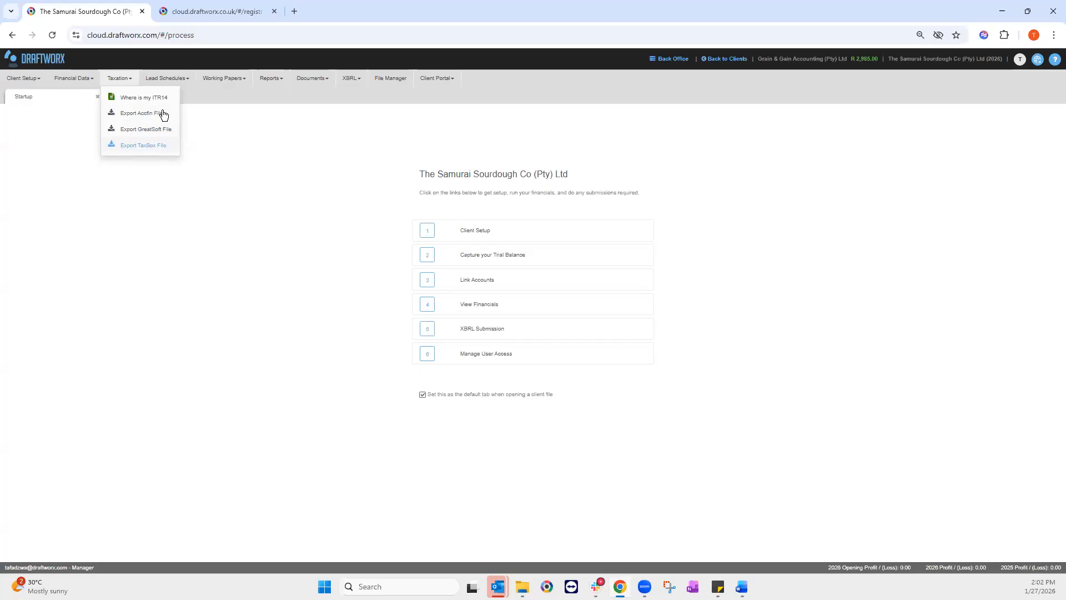
Step: Browse the Taxation, Lead Schedules and Working Papers menus, then show the Reports list
click(128, 78)
click(168, 78)
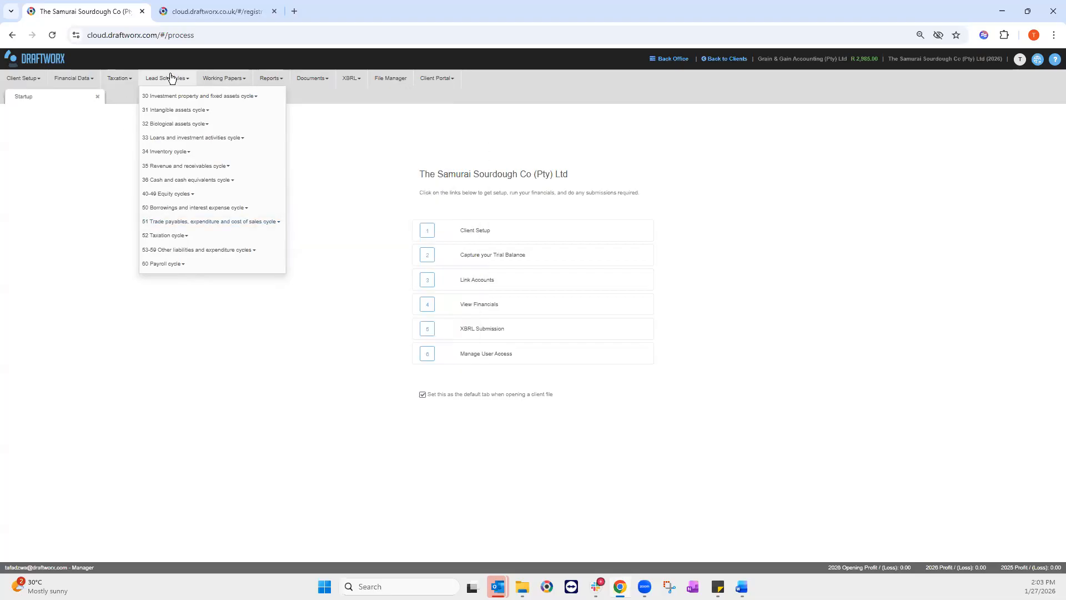
mouse_move(173, 97)
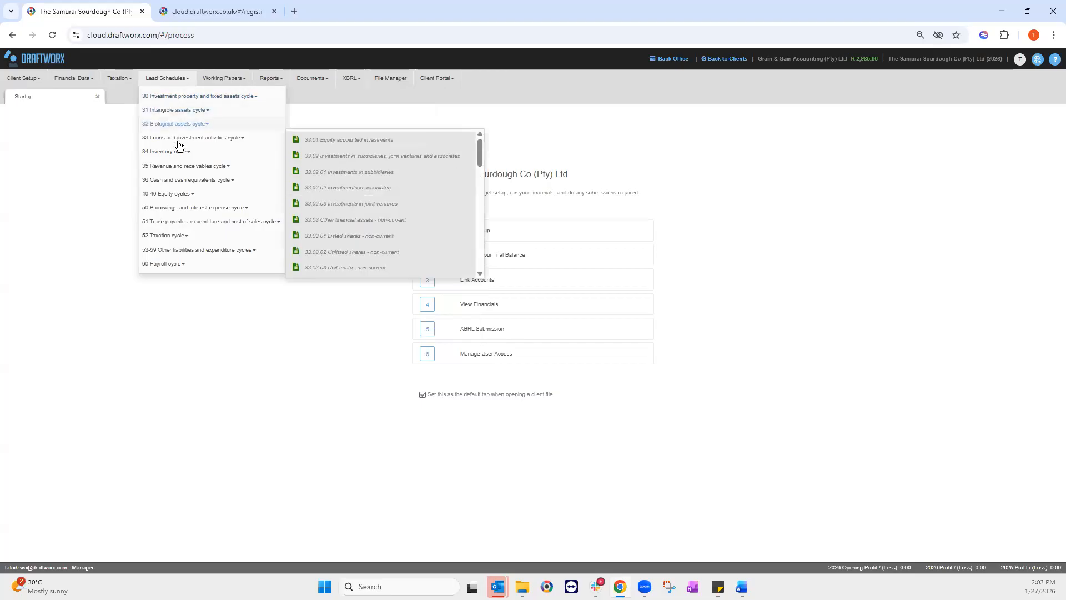
click(220, 83)
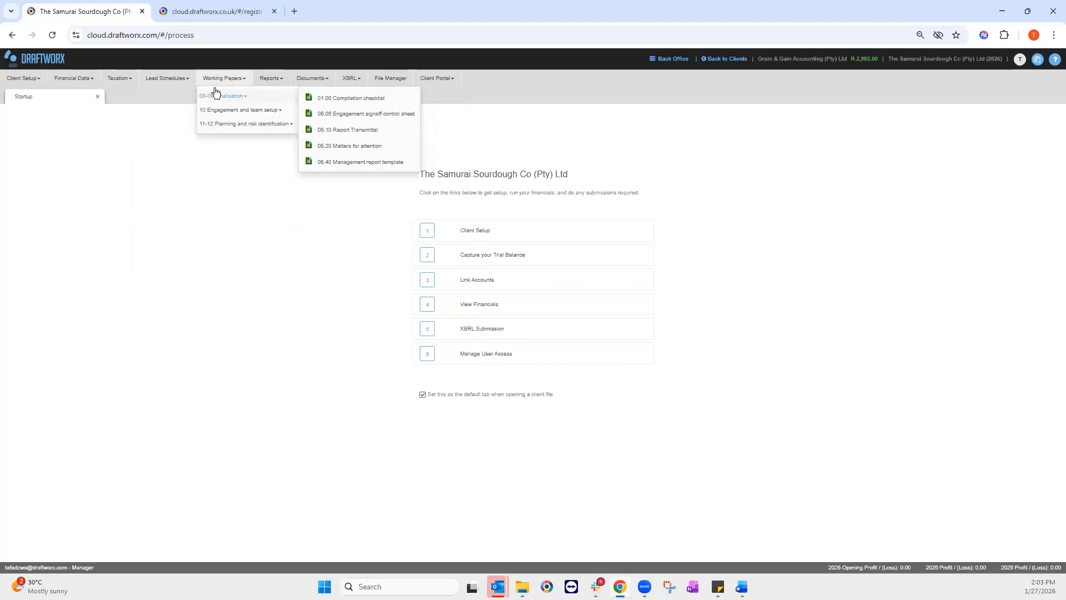
mouse_move(229, 112)
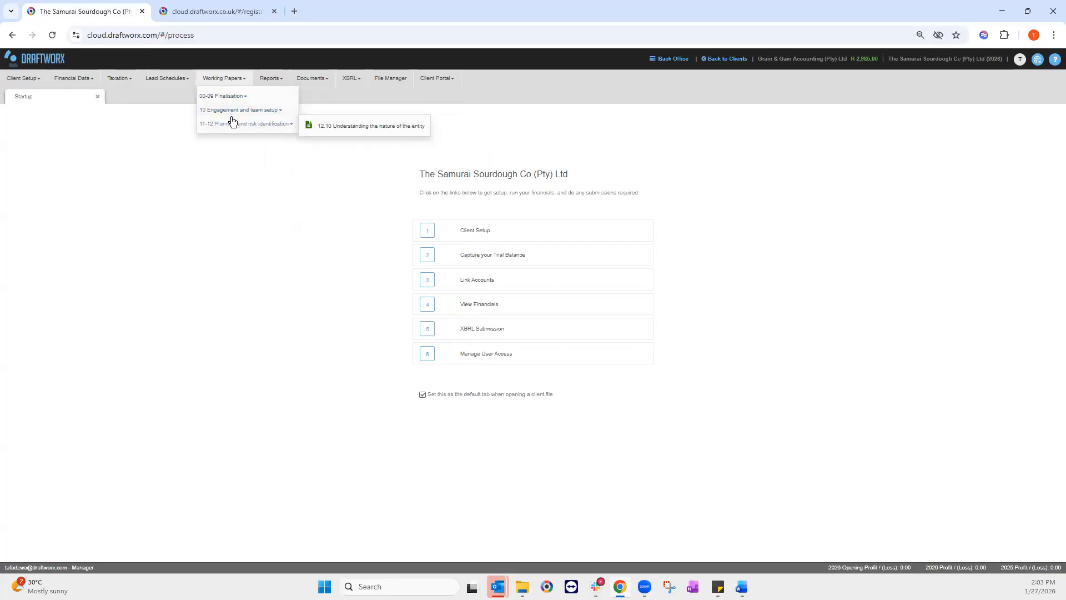
click(265, 81)
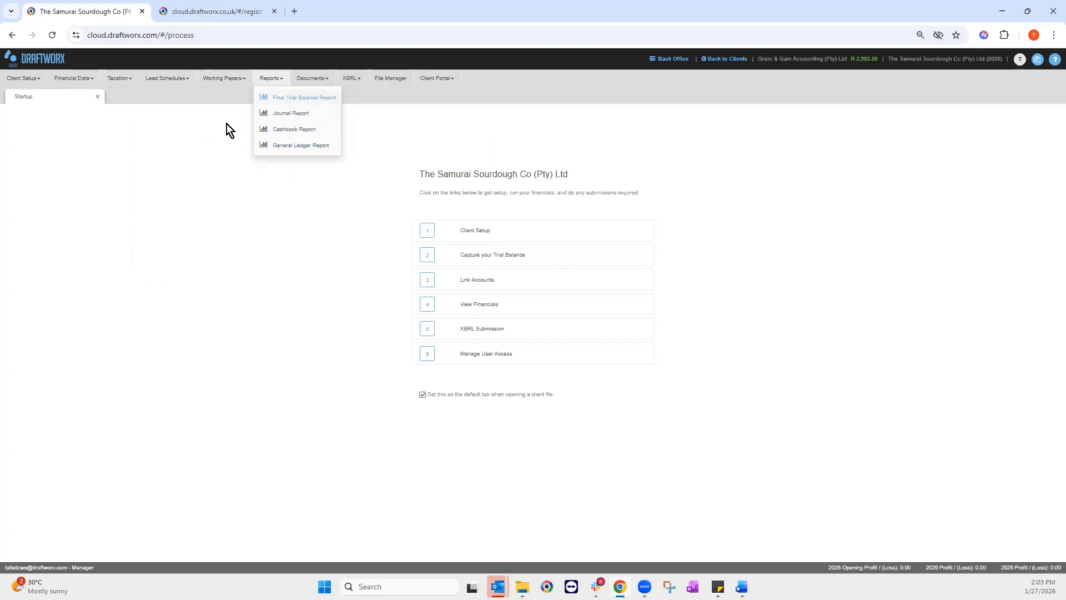
Step: Look through the Documents menu items, then show the XBRL options
click(283, 82)
click(320, 81)
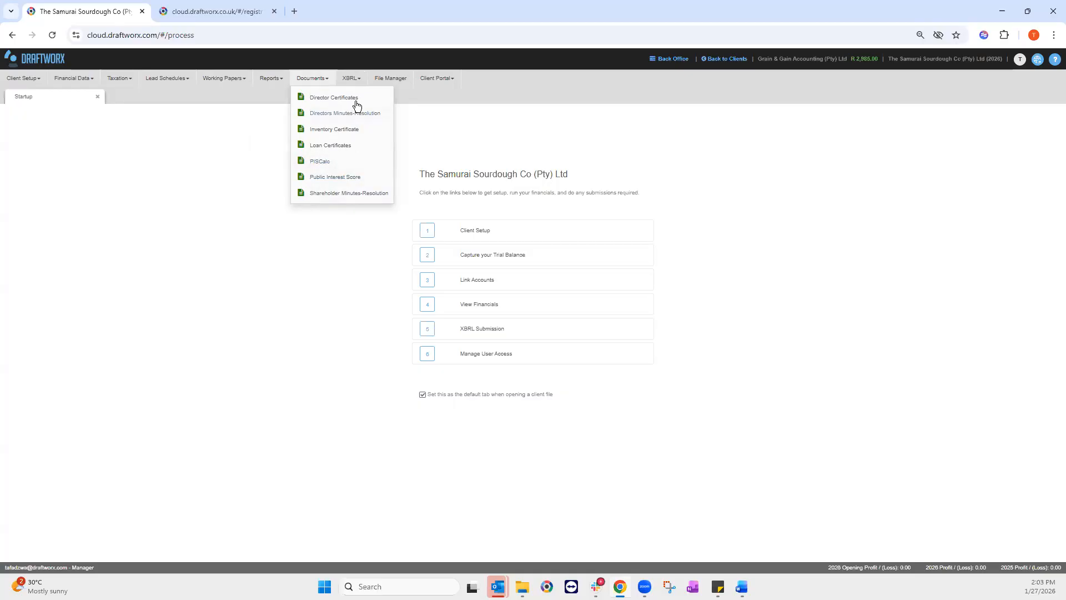
click(351, 79)
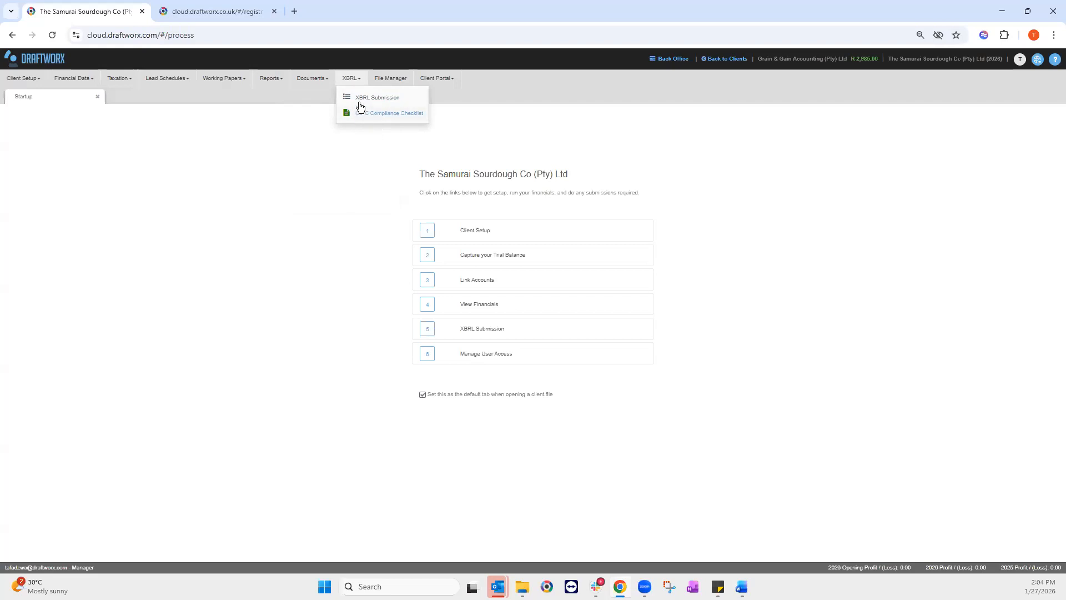
Step: Check File Manager, then load the Client Setup Quick Settings form
click(387, 82)
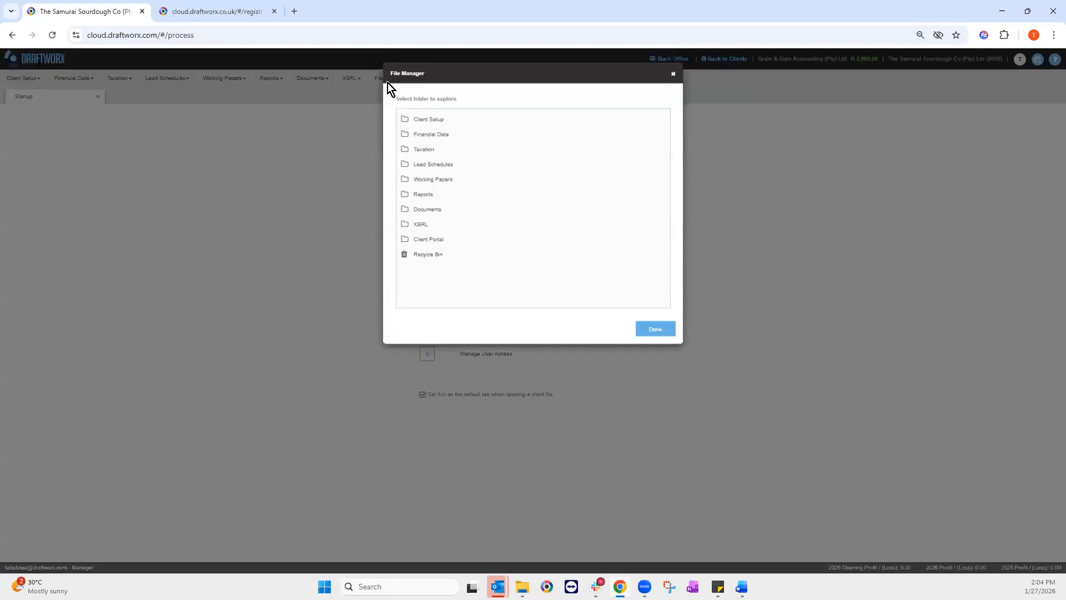
click(672, 77)
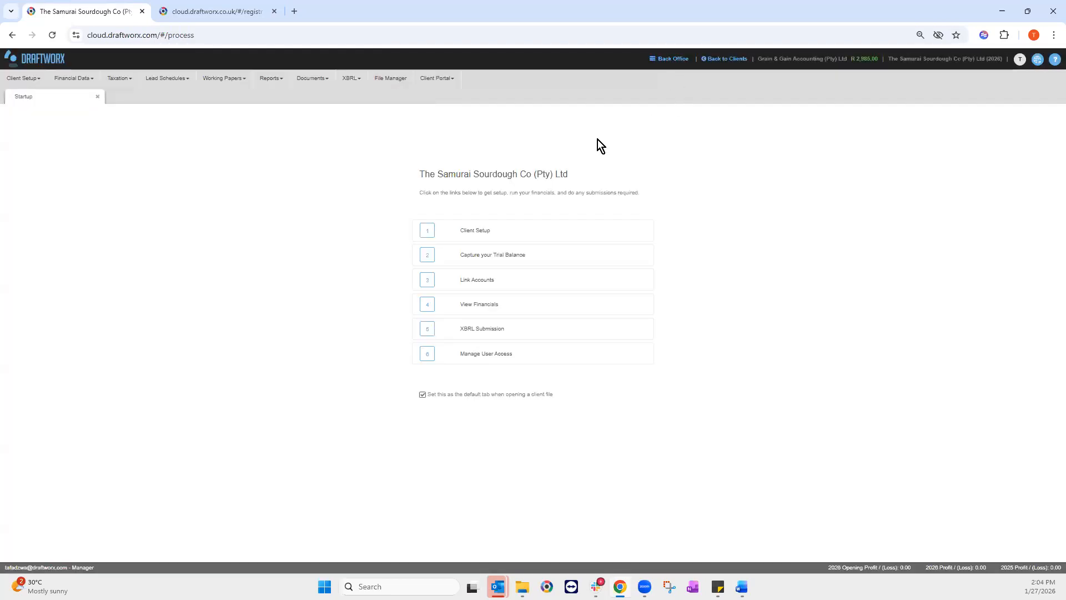
click(384, 82)
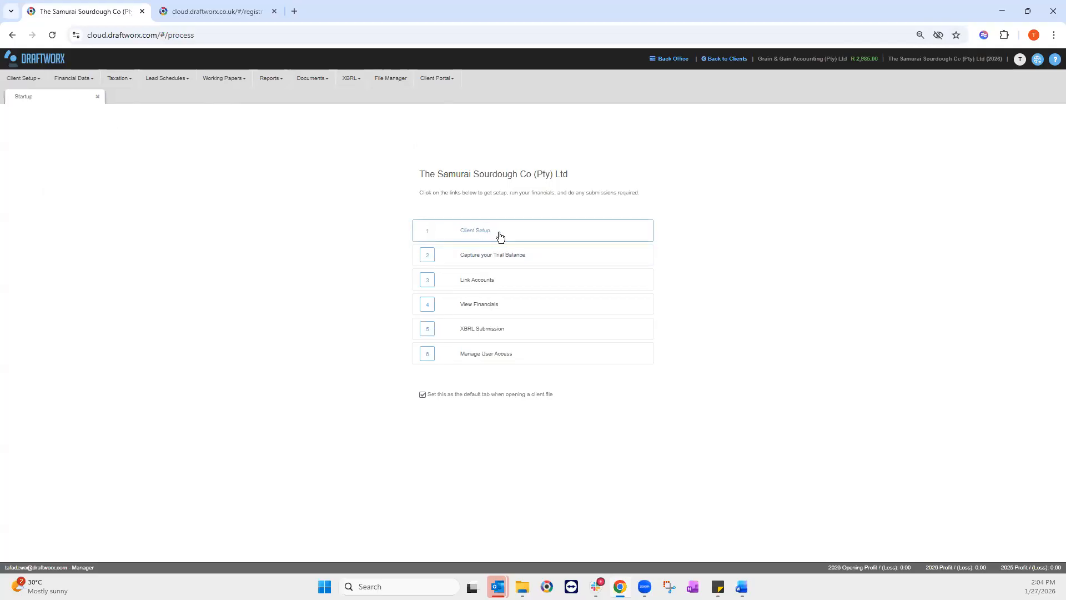
click(37, 79)
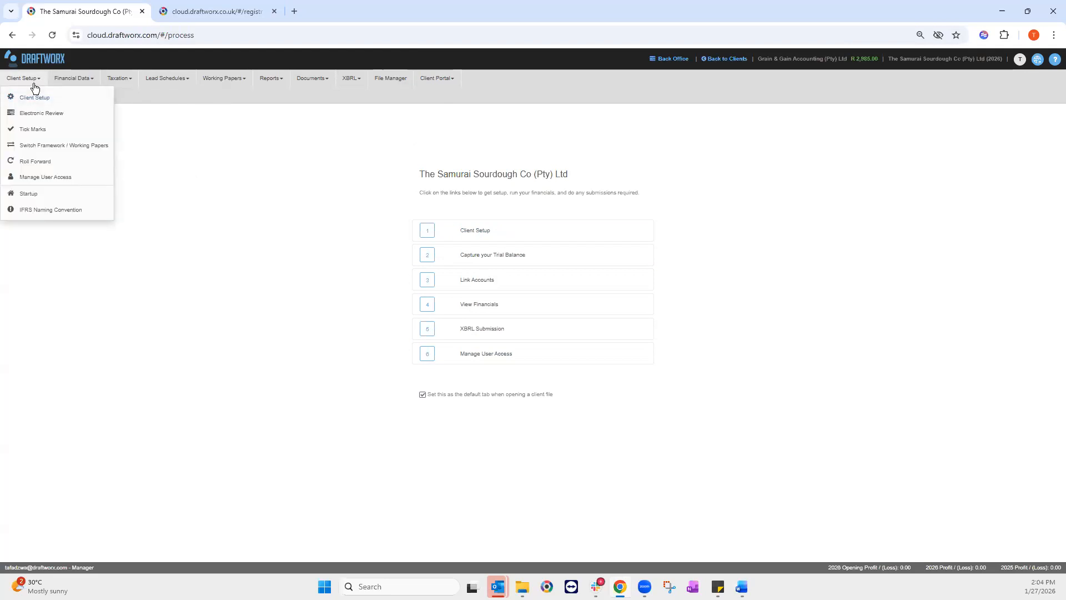
click(47, 97)
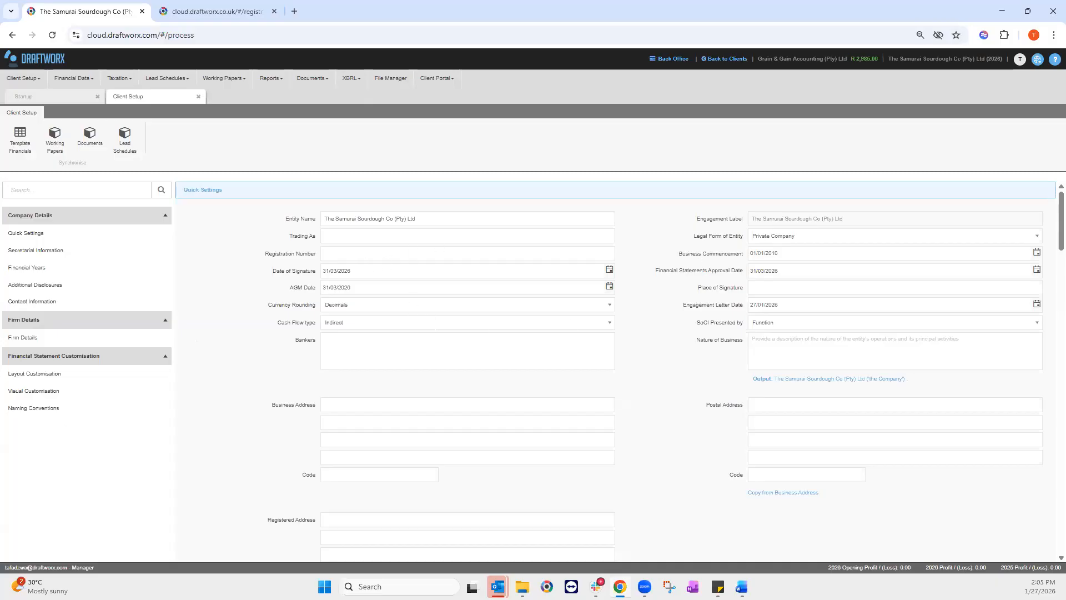
Step: Enter the company registration number and confirm Date of Signature matches the AGM date, 31/03/2026
key(alt+Tab)
click(358, 254)
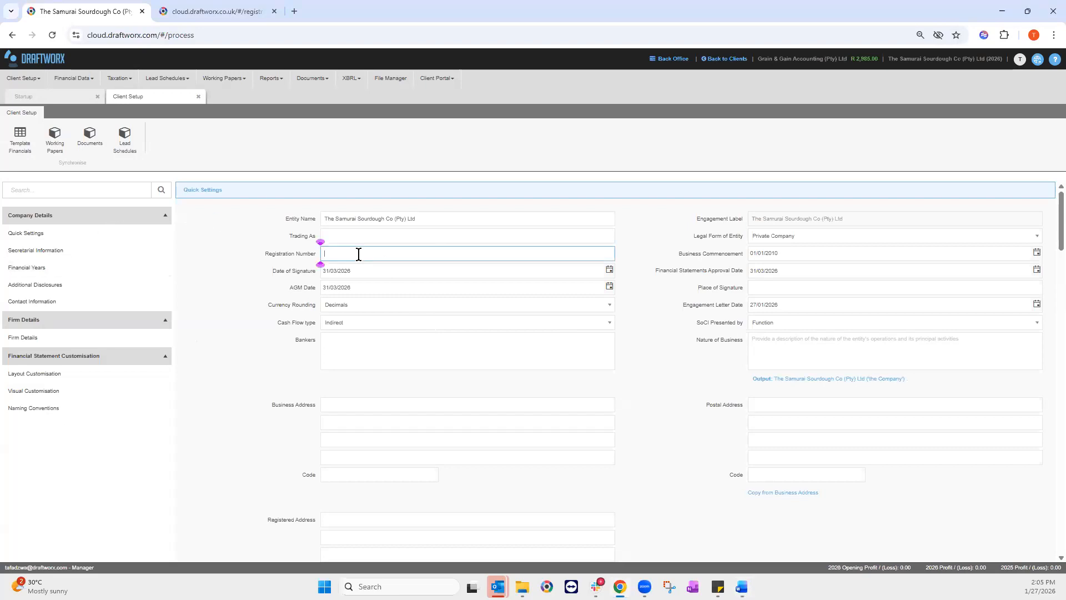
text(123456/789)
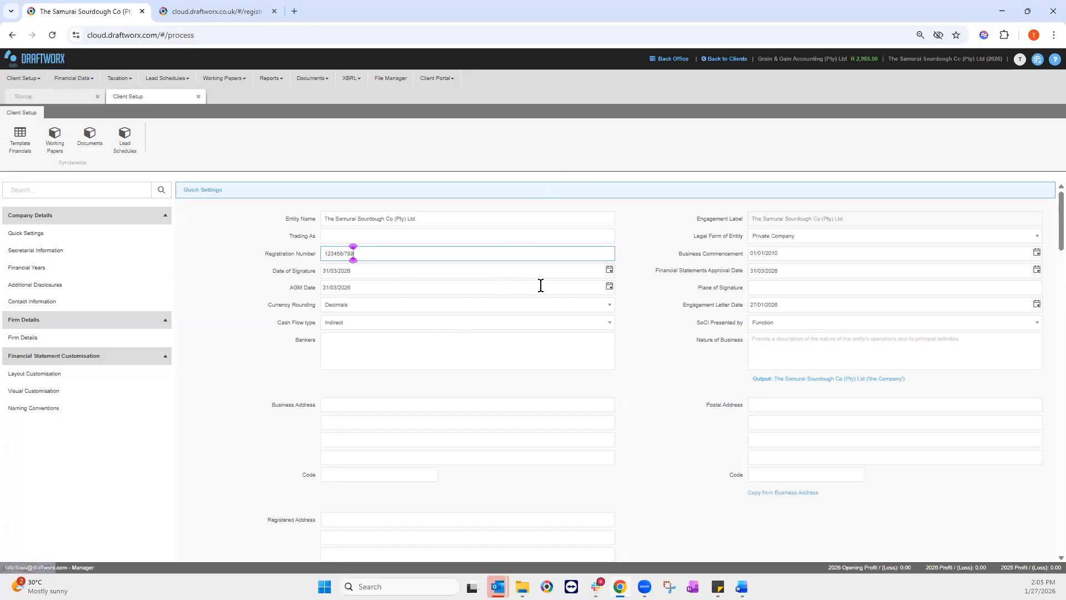
click(376, 273)
click(372, 292)
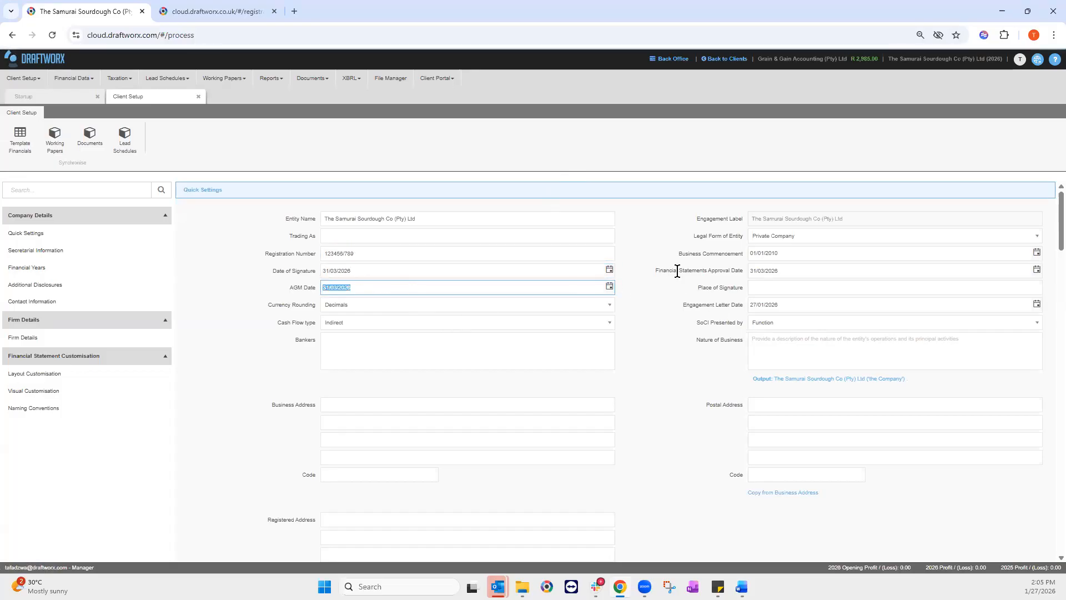
click(372, 271)
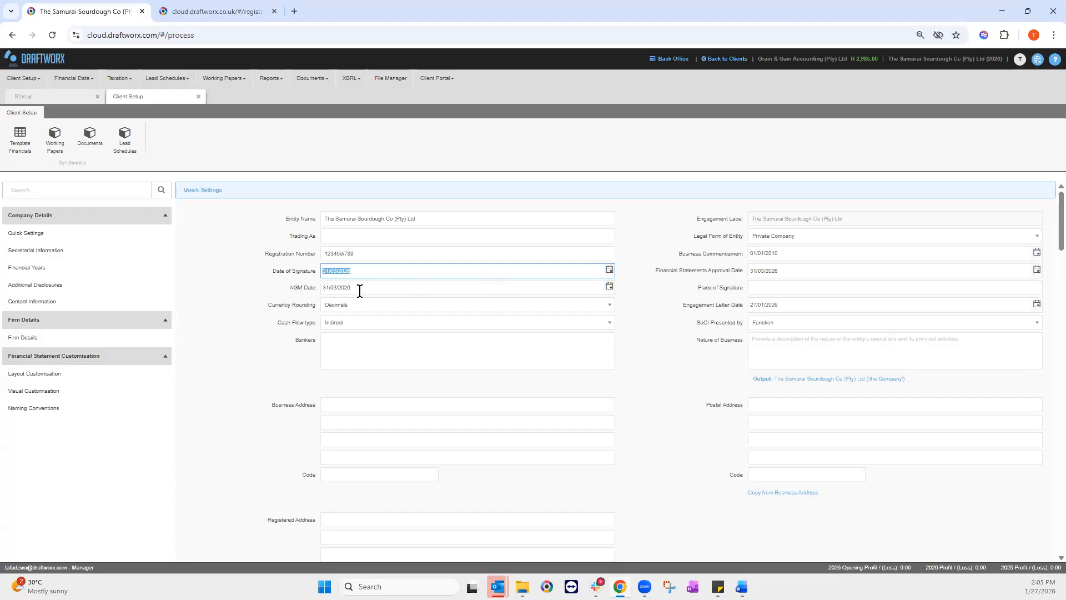
click(372, 270)
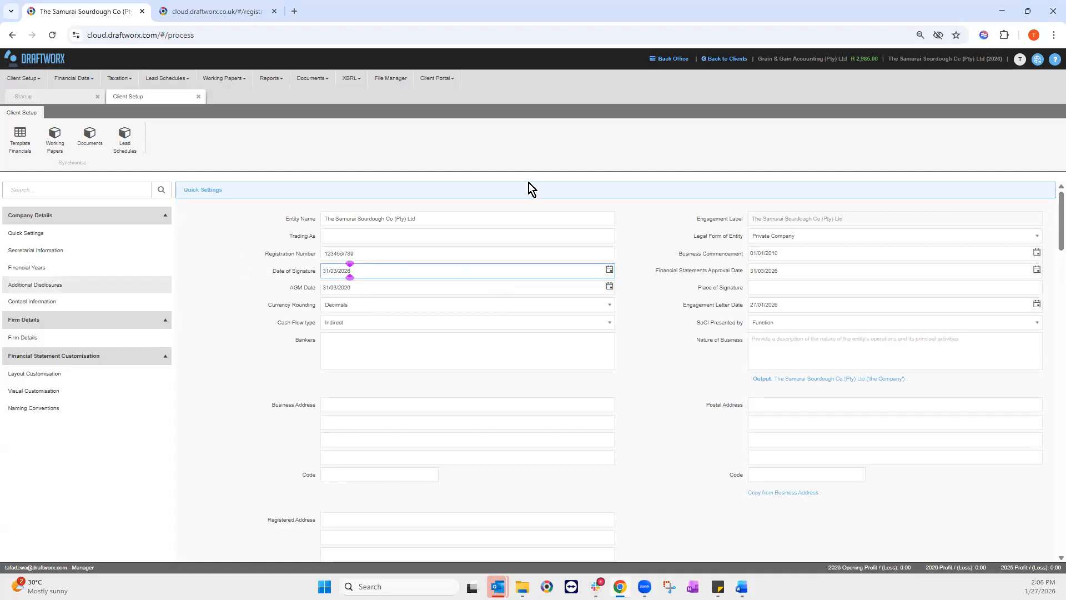
Step: Raise Chrome's page zoom from 90% to 110% via the browser menu
click(1053, 36)
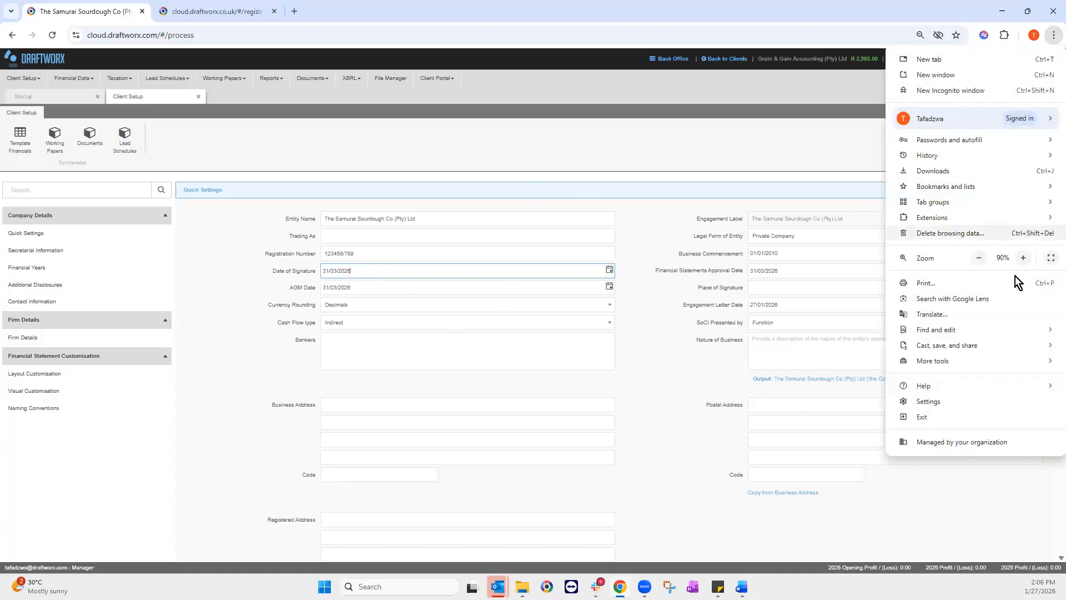
click(1024, 258)
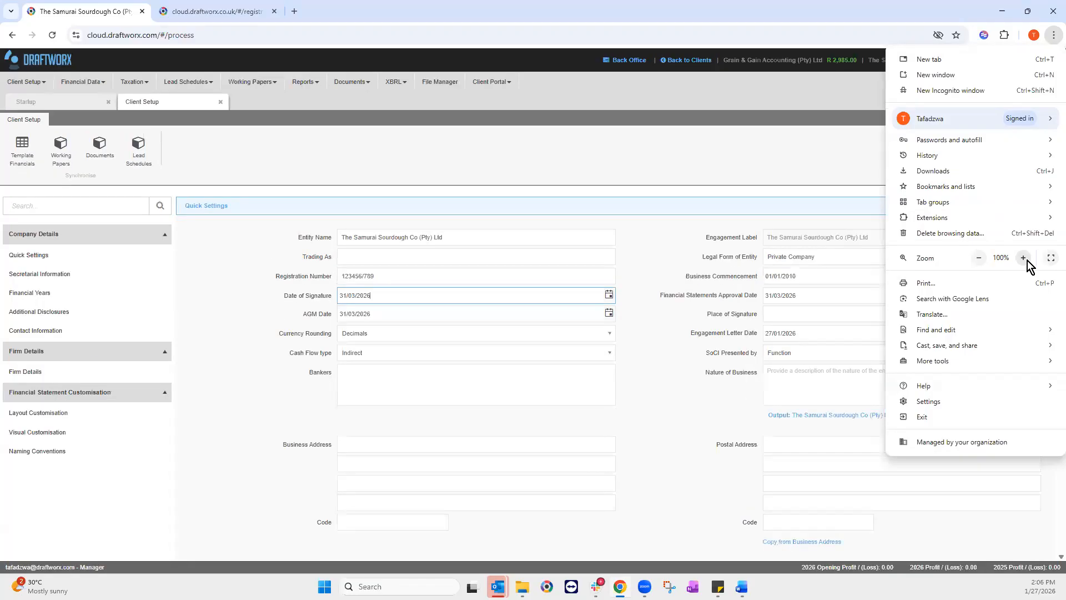
click(196, 378)
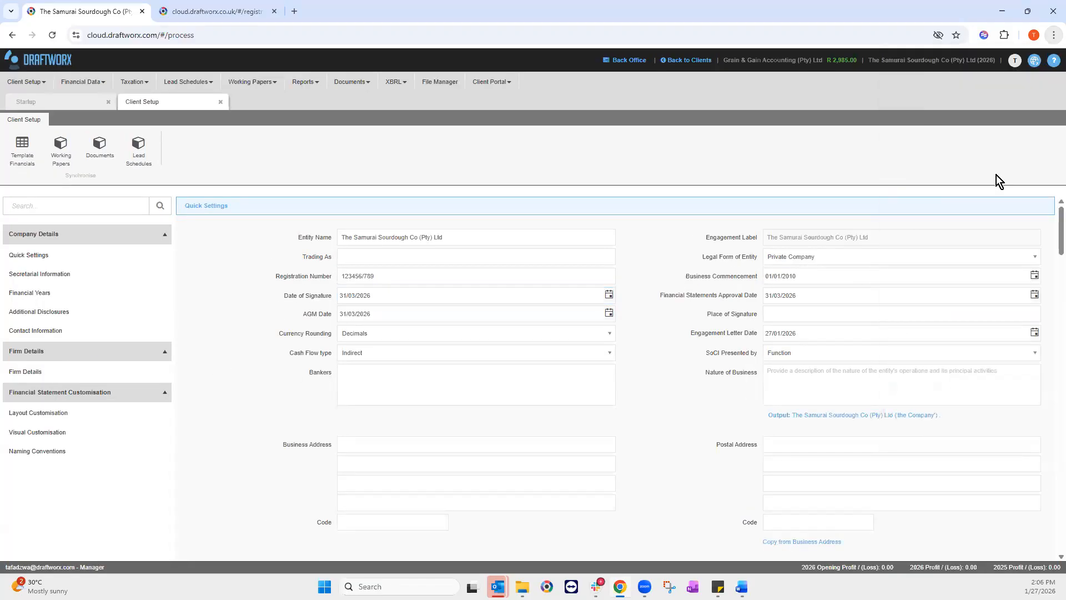
click(1053, 35)
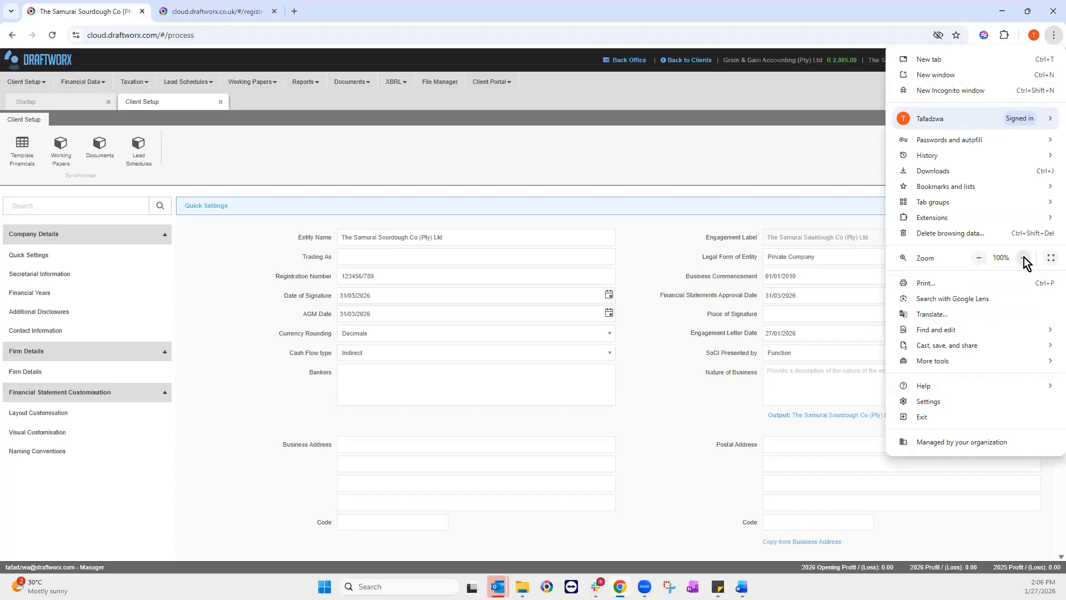
click(1023, 257)
click(637, 351)
scroll(623, 352, down, 1)
scroll(623, 352, up, 1)
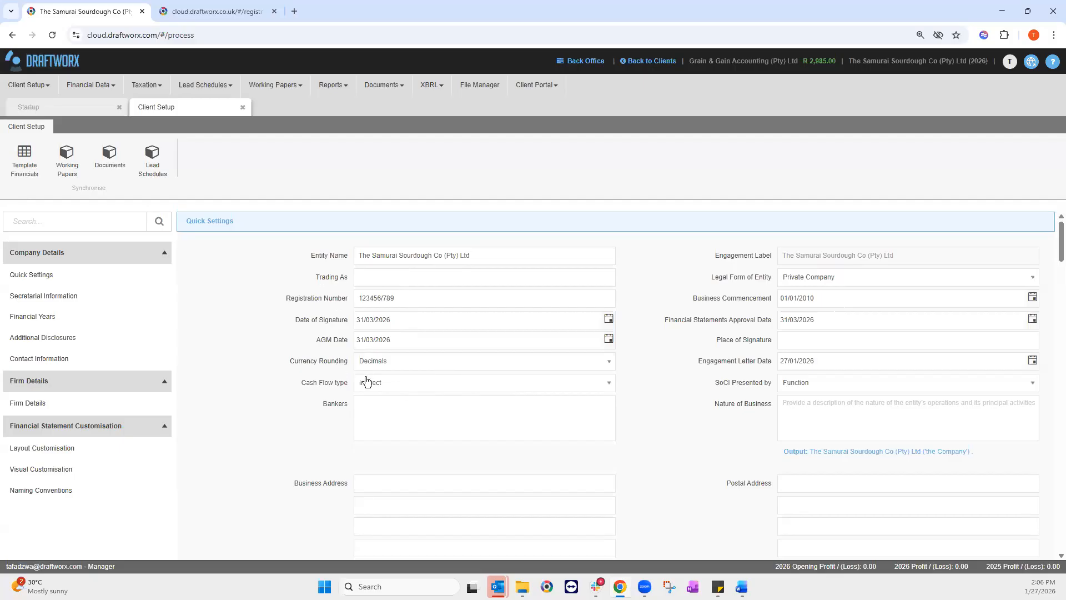
Step: Keep Currency Rounding at Decimals and paste 'is the best, most magical bakery ever' as Nature of Business
click(383, 364)
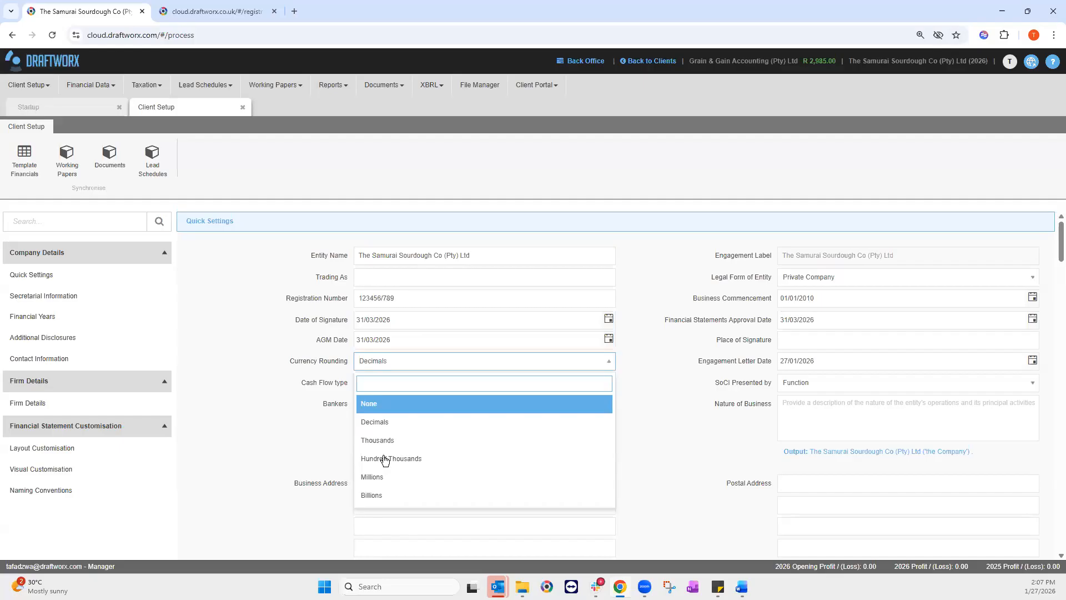
click(381, 422)
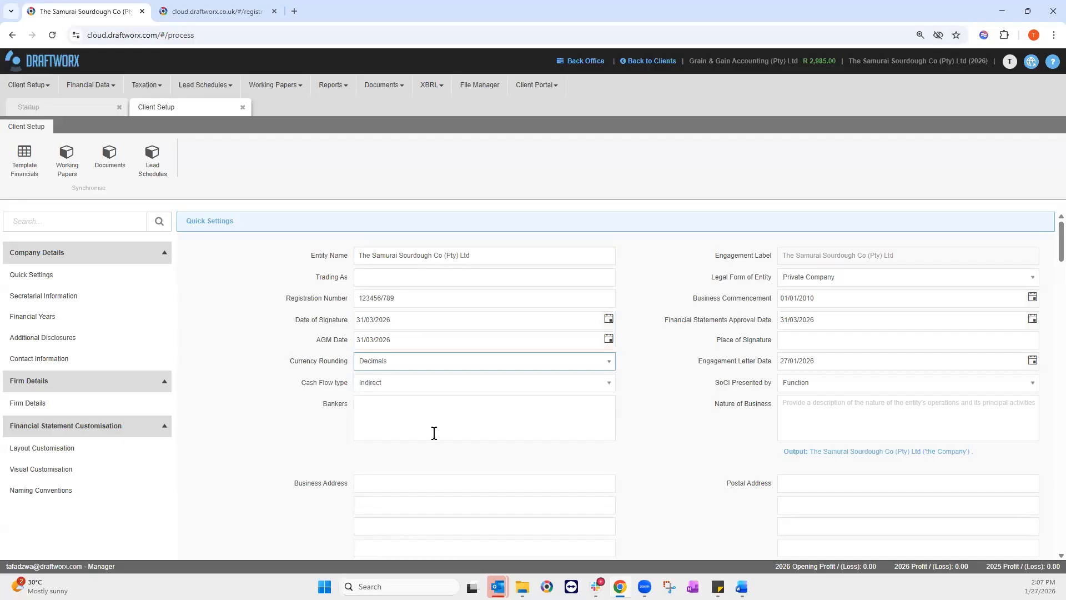
click(801, 409)
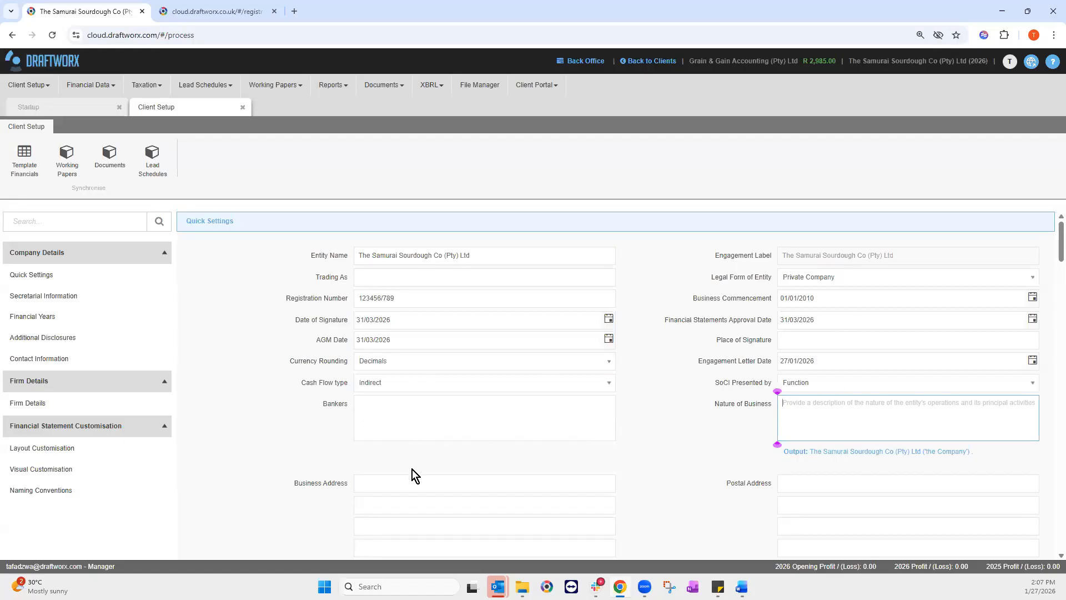
click(378, 412)
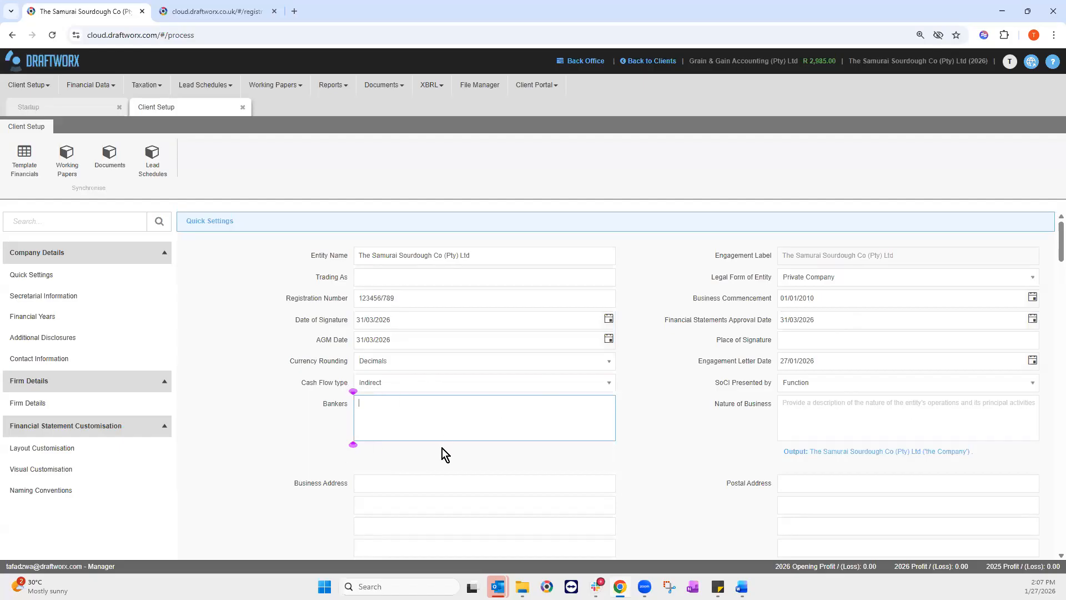
click(825, 410)
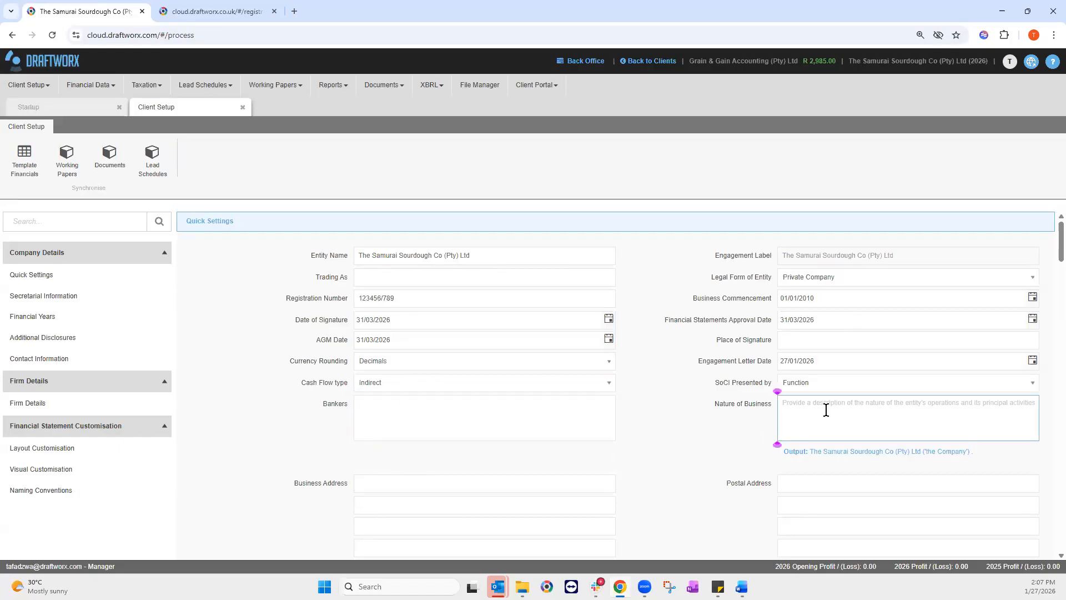
key(alt+Tab)
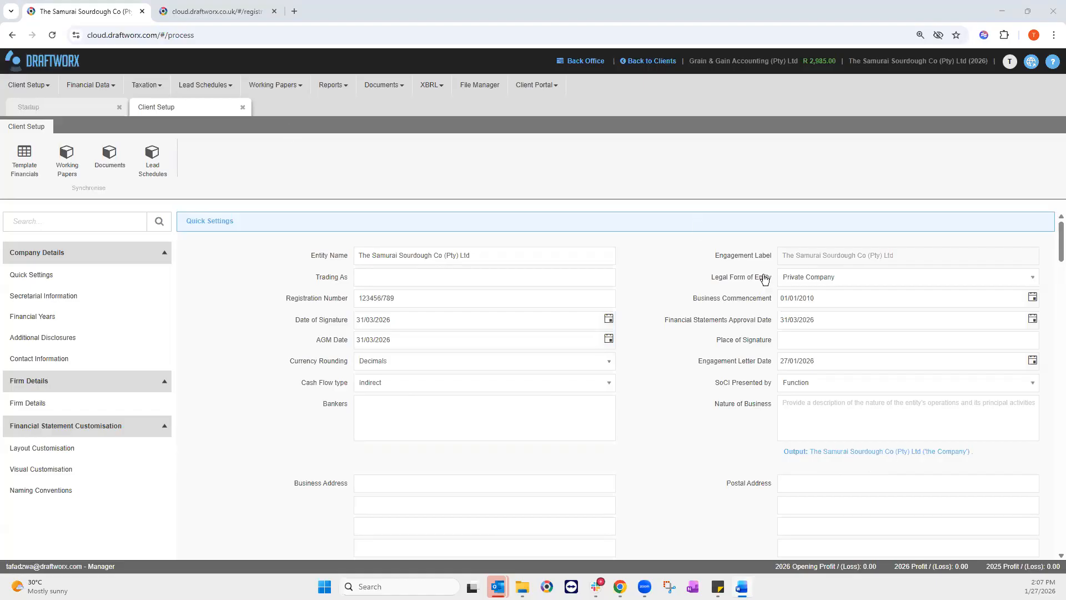
click(795, 409)
right_click(801, 412)
click(825, 281)
click(839, 482)
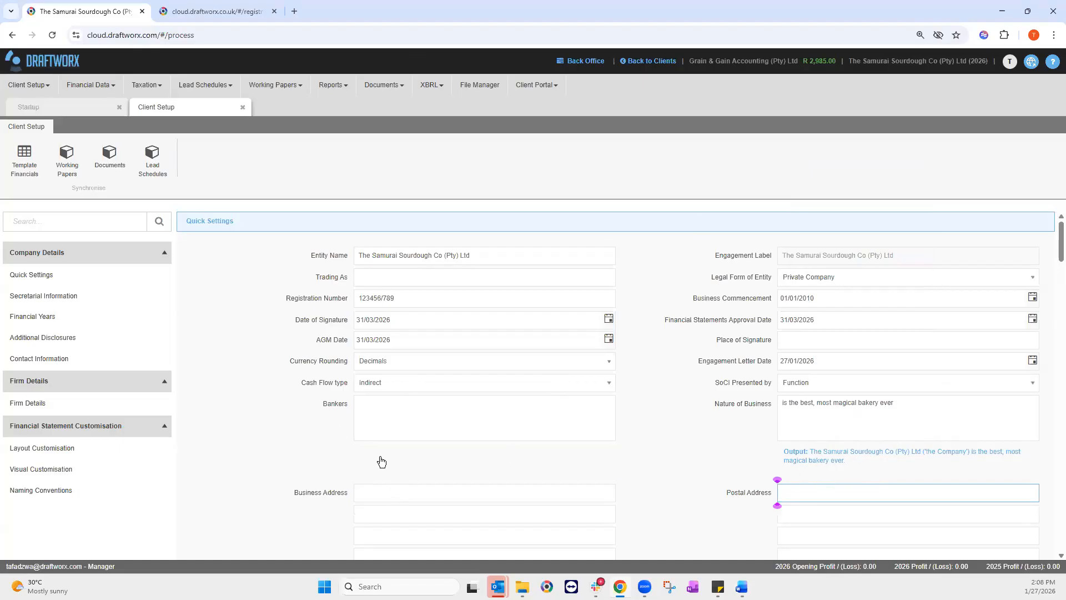
Step: Fill in the three business address lines and the postal code
click(356, 492)
scroll(353, 493, down, 4)
key(alt+Tab)
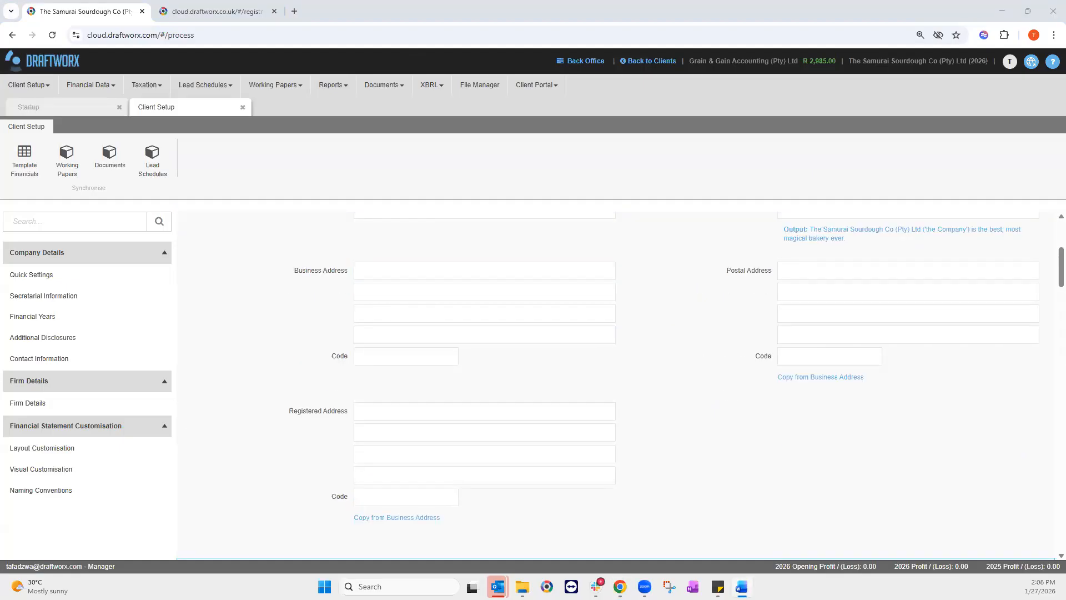
click(364, 272)
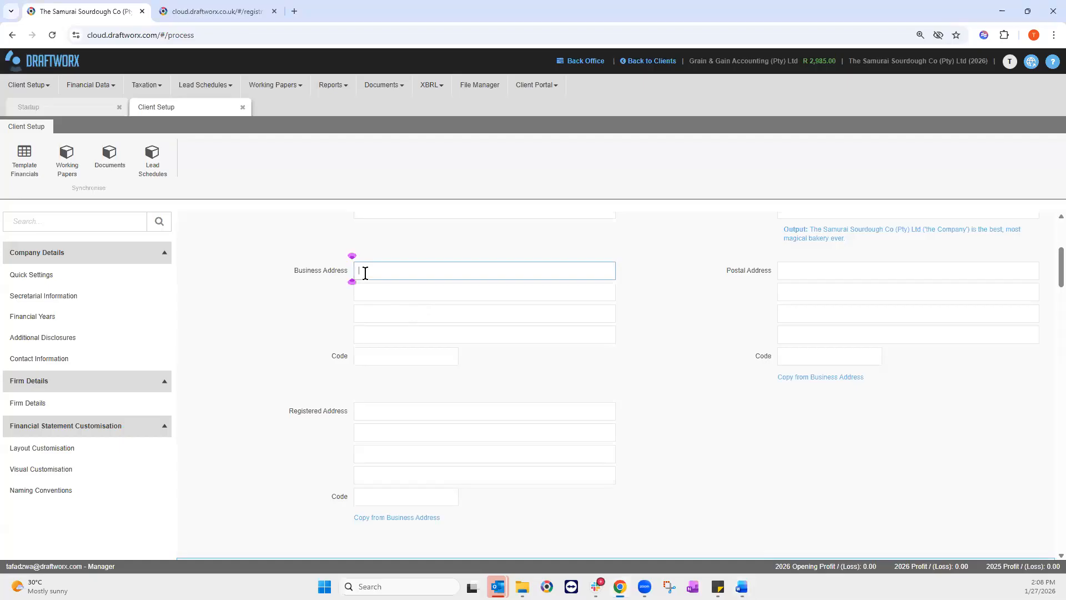
text(456 Sourdough lane)
key(alt+Tab)
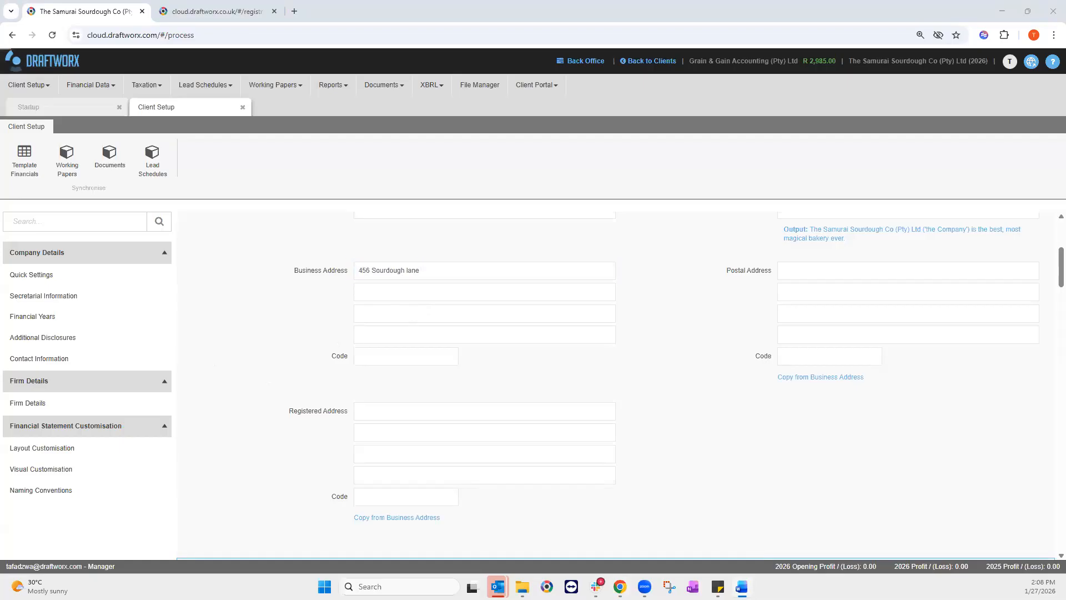
click(391, 287)
text(Bread Avenue)
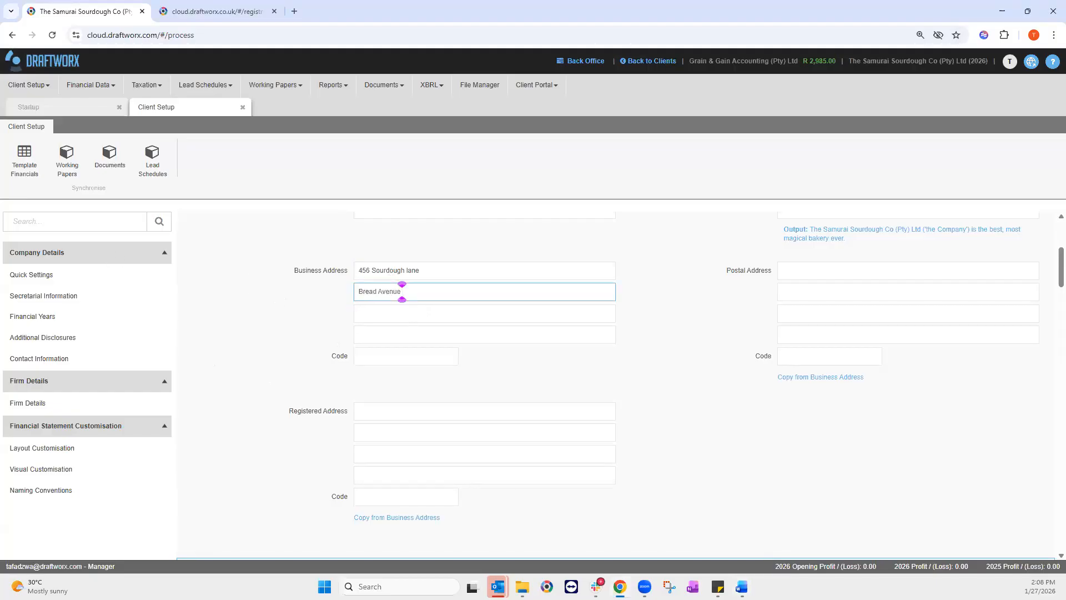
key(alt+Tab)
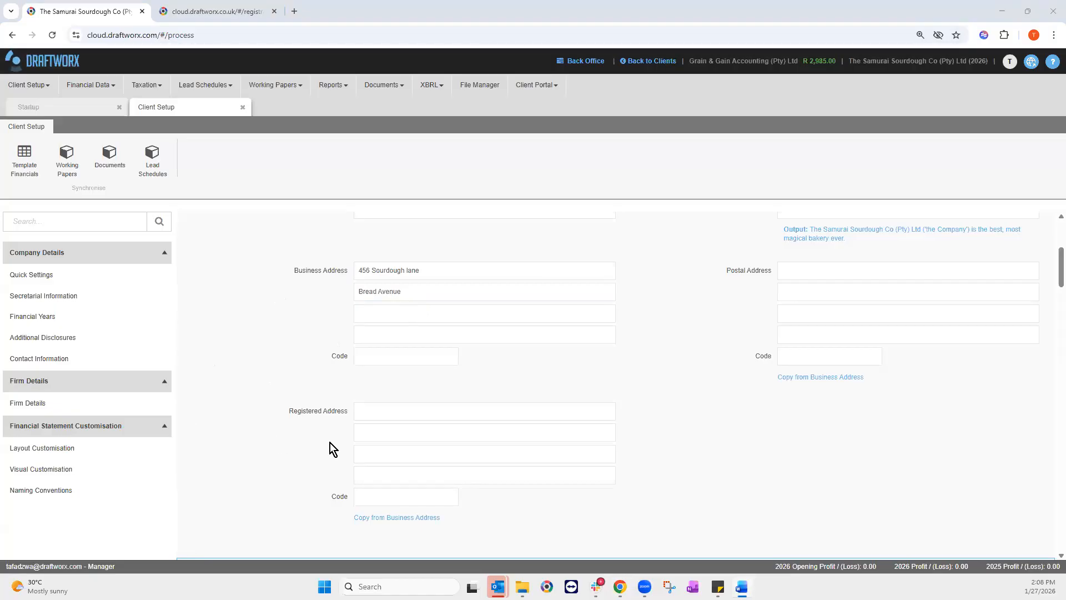
click(389, 323)
text(Bread land)
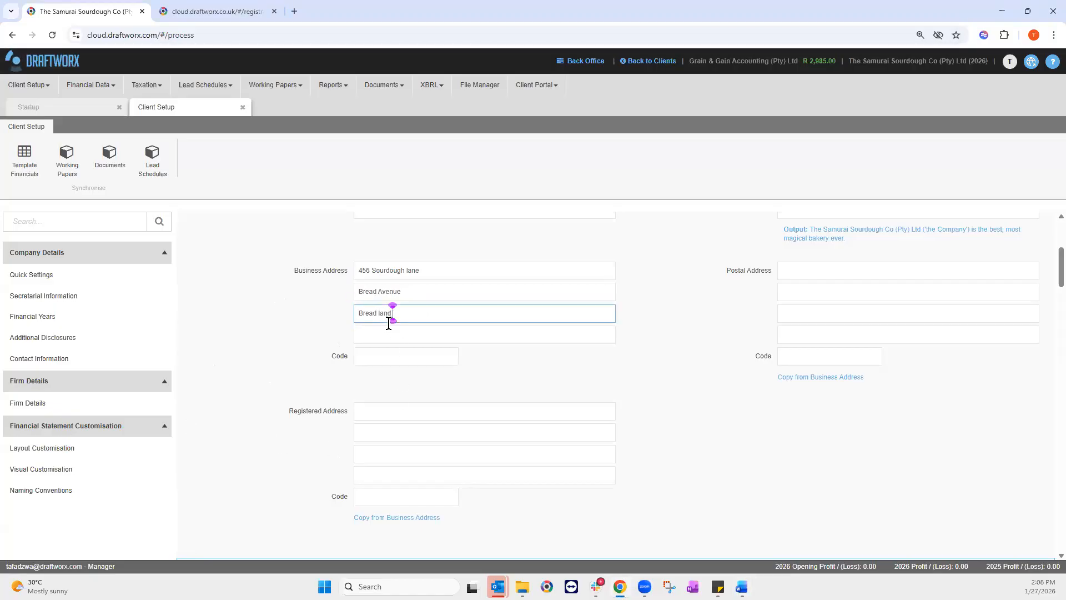
click(411, 358)
text(1234)
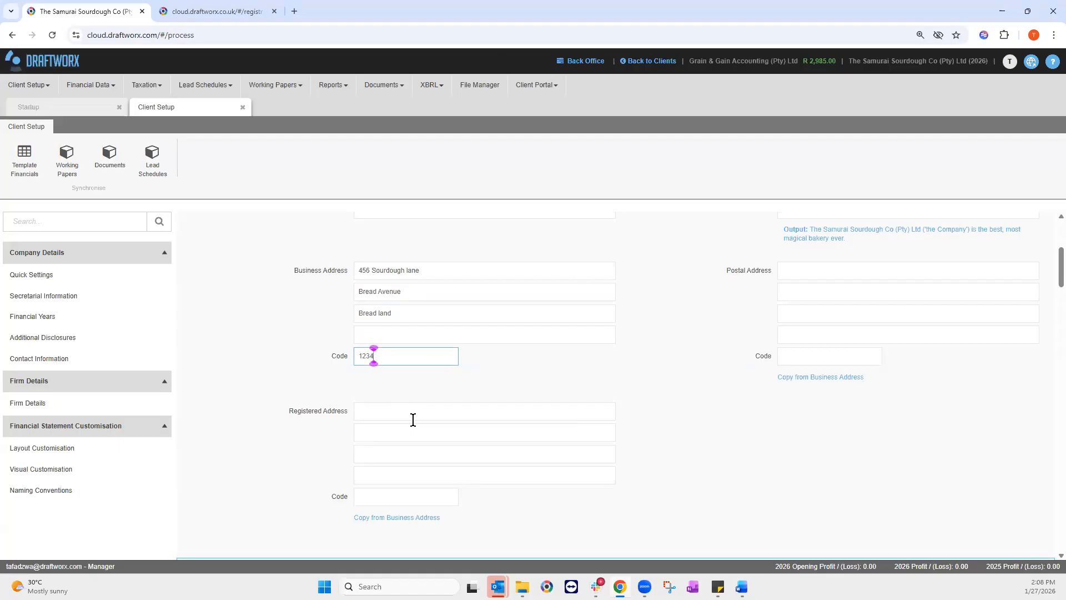
scroll(407, 451, down, 1)
scroll(844, 383, up, 2)
Step: Copy the business address into both the Postal Address and Registered Address
click(820, 379)
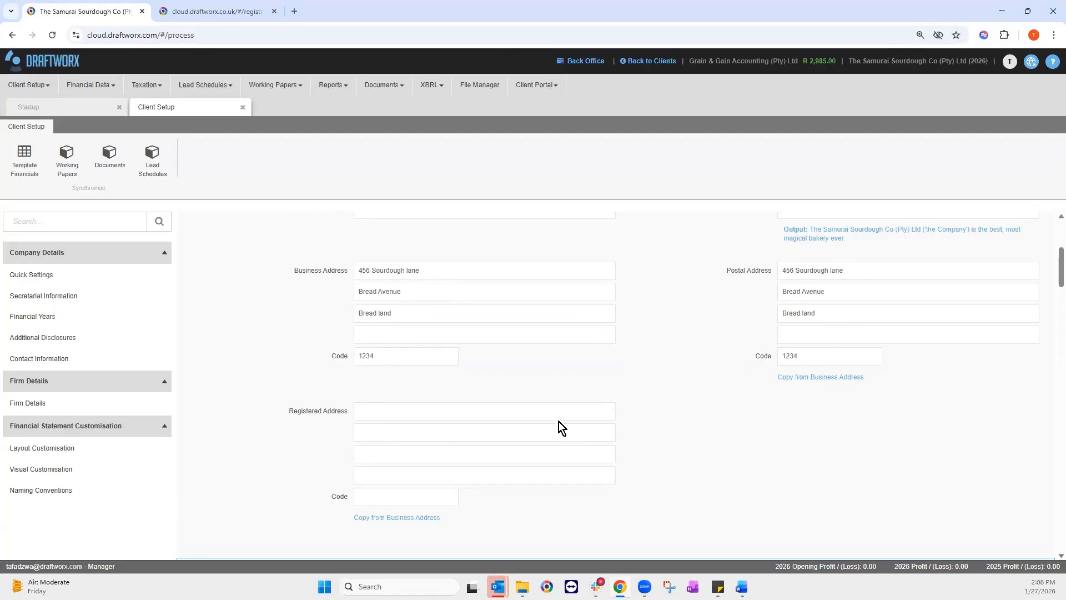
scroll(558, 422, down, 1)
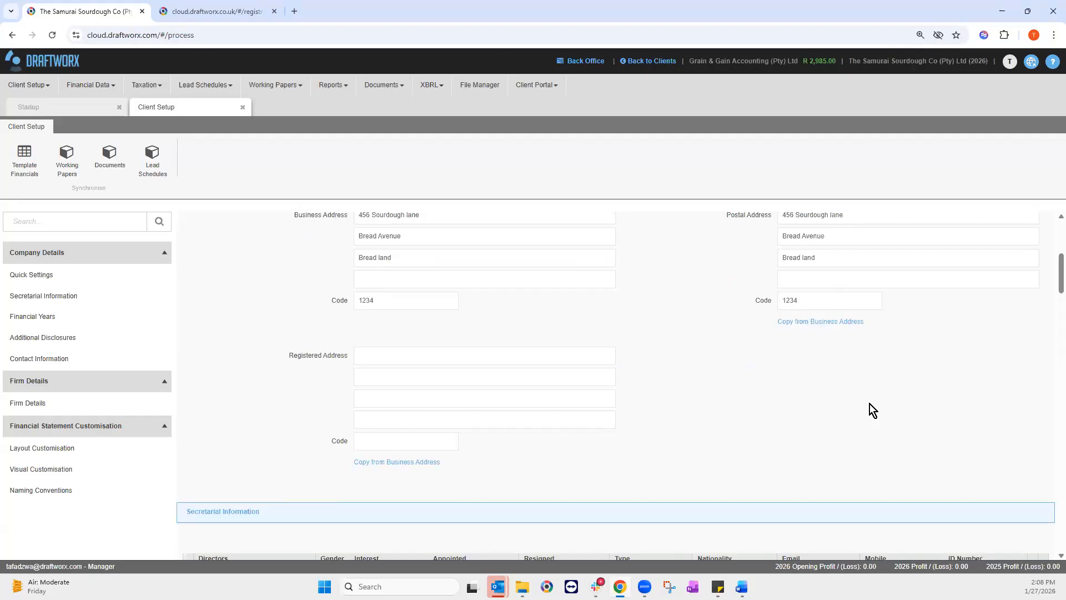
click(397, 465)
scroll(531, 444, up, 2)
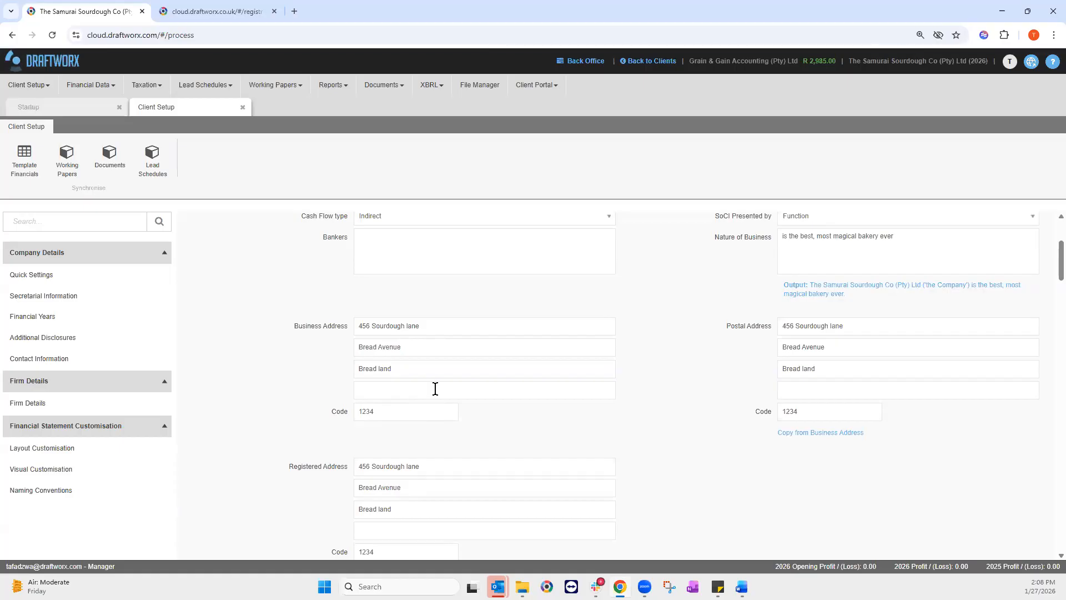
scroll(583, 352, up, 2)
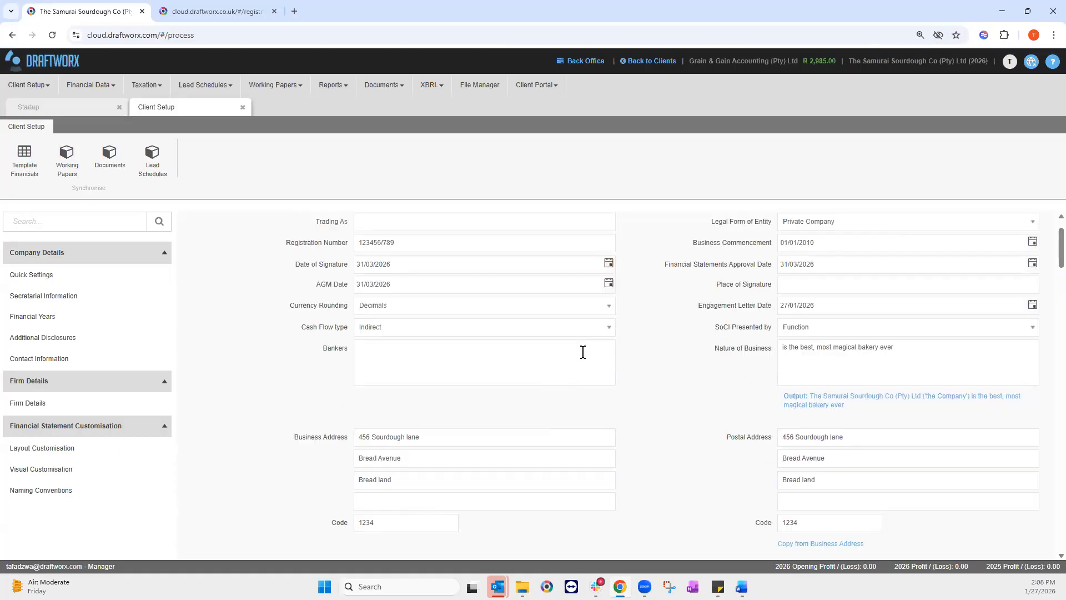
scroll(603, 368, down, 3)
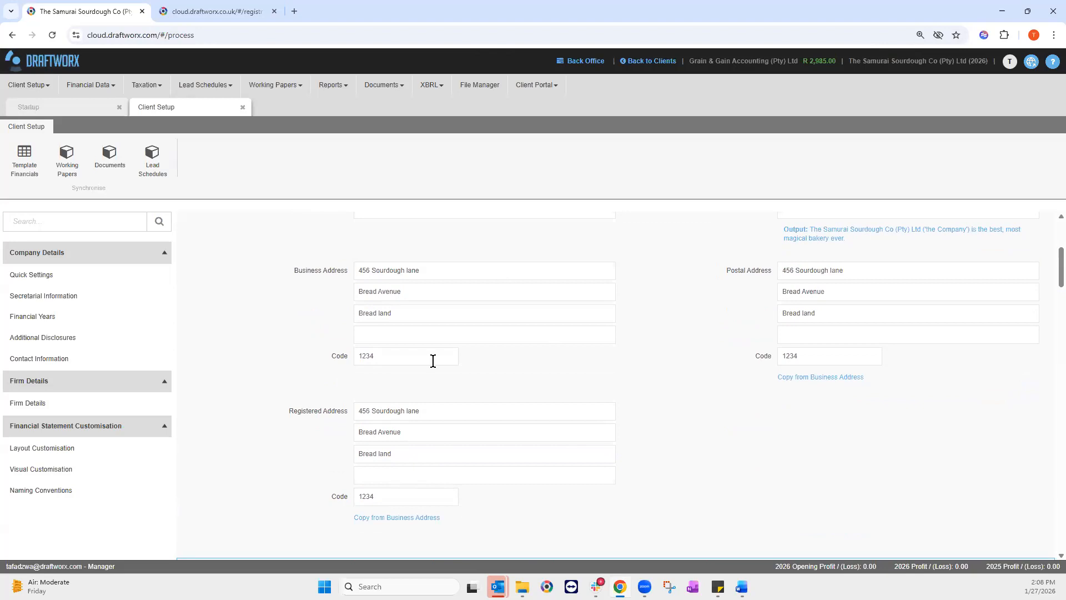
scroll(436, 360, down, 4)
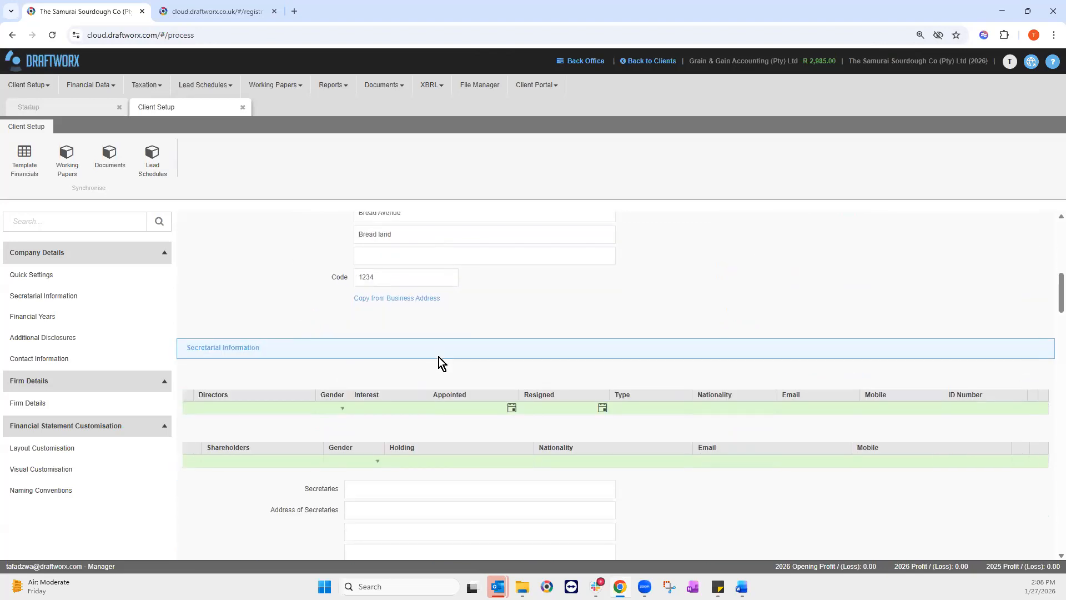
Step: Paste the first director's name into the Directors grid and set gender to Male
click(233, 407)
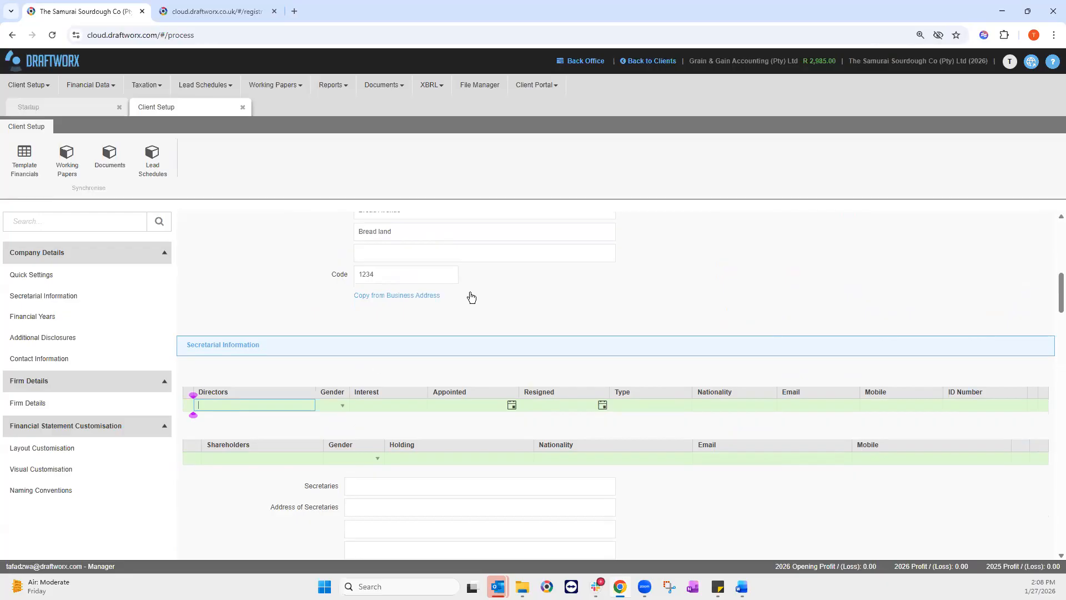
scroll(471, 297, up, 2)
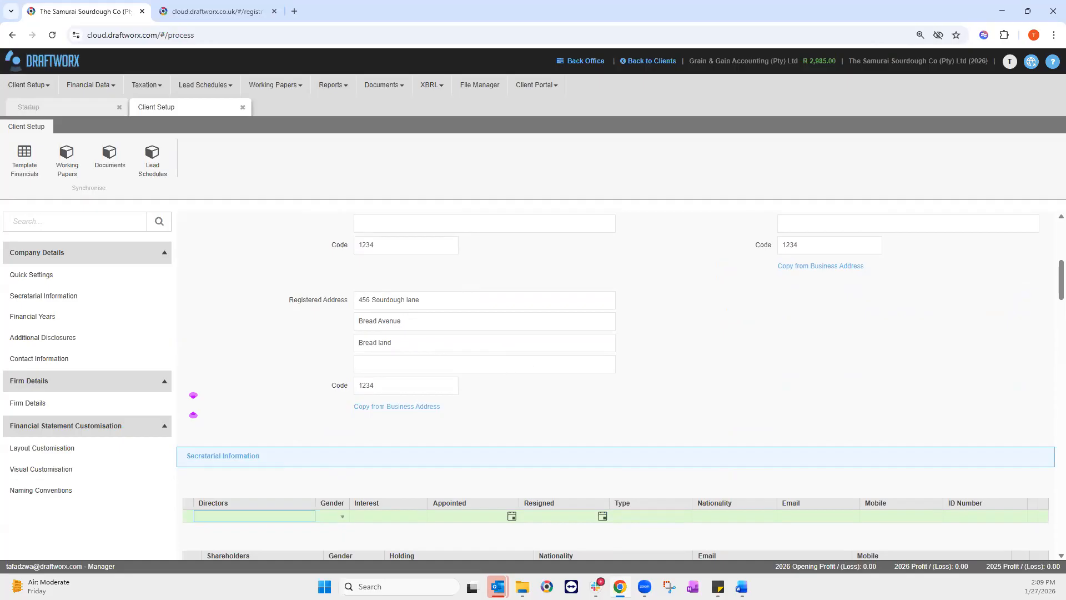
key(alt+Tab)
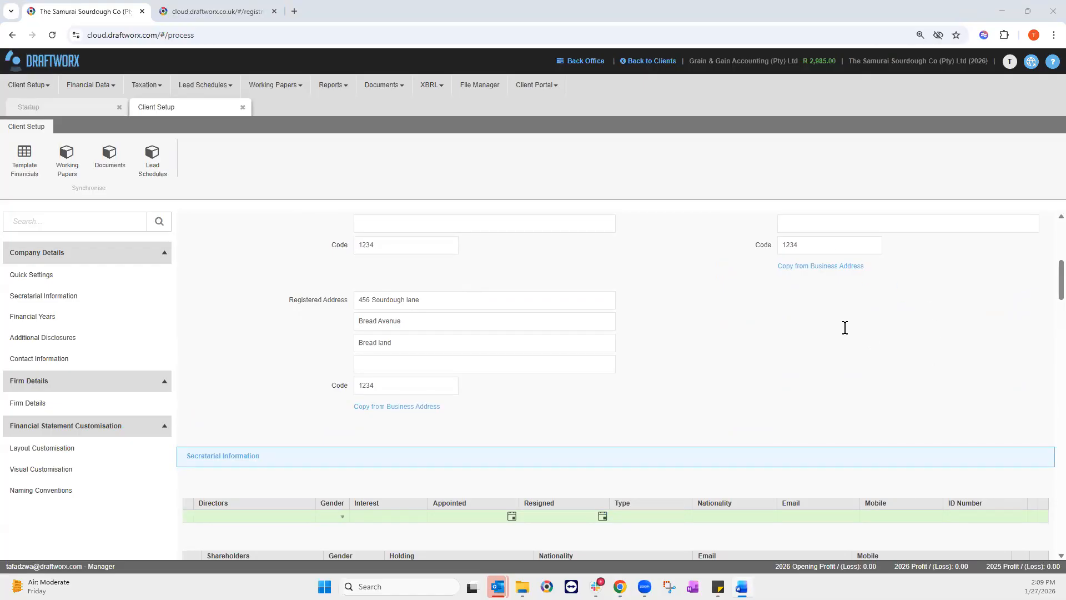
scroll(475, 356, up, 1)
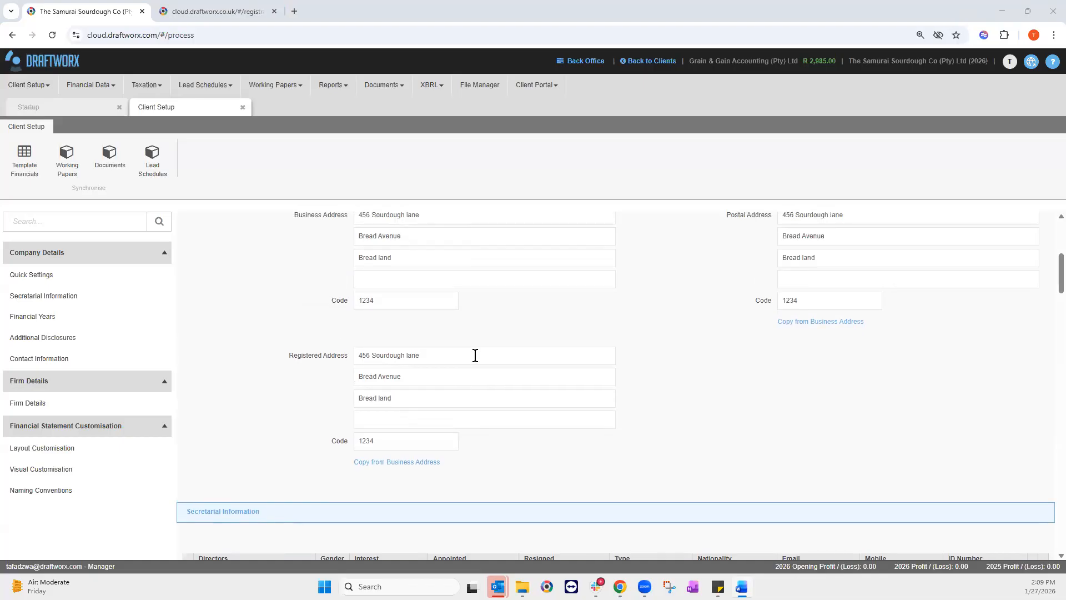
scroll(493, 364, down, 3)
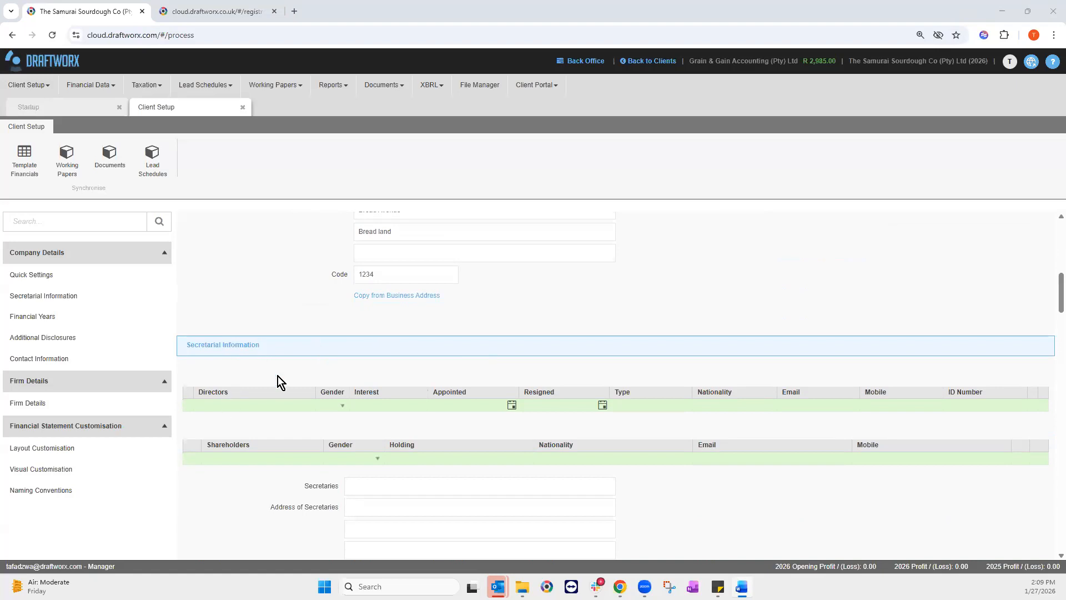
scroll(224, 417, down, 1)
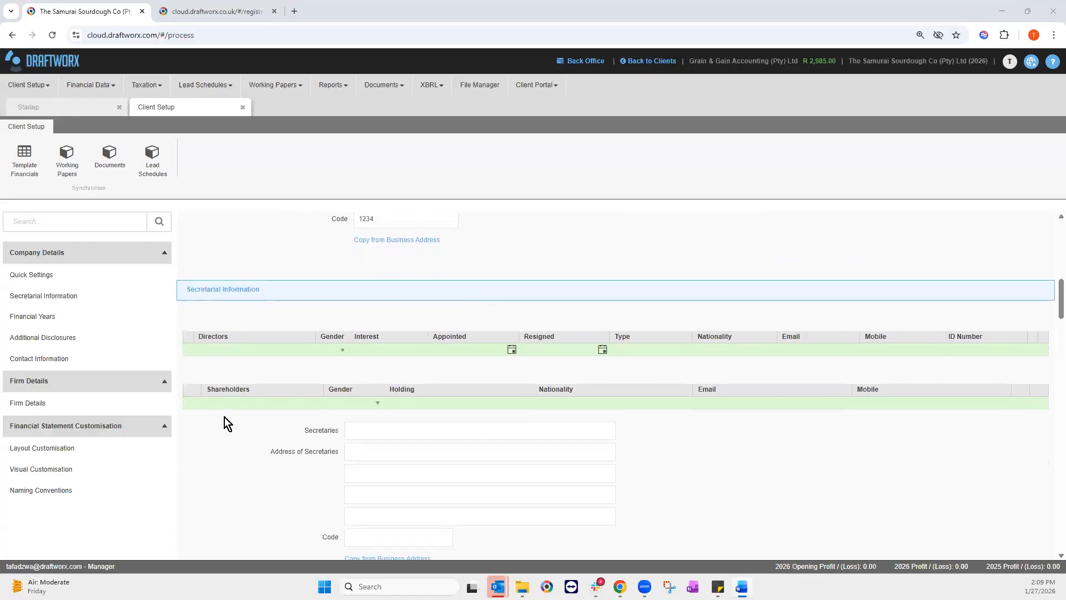
click(210, 350)
text(Warren Baguette)
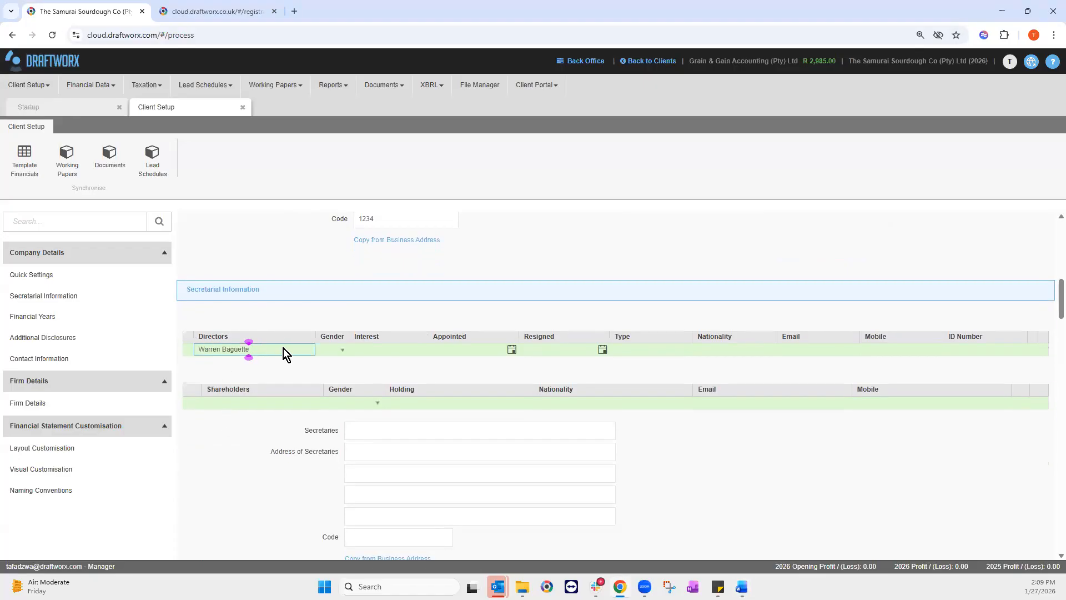
click(325, 351)
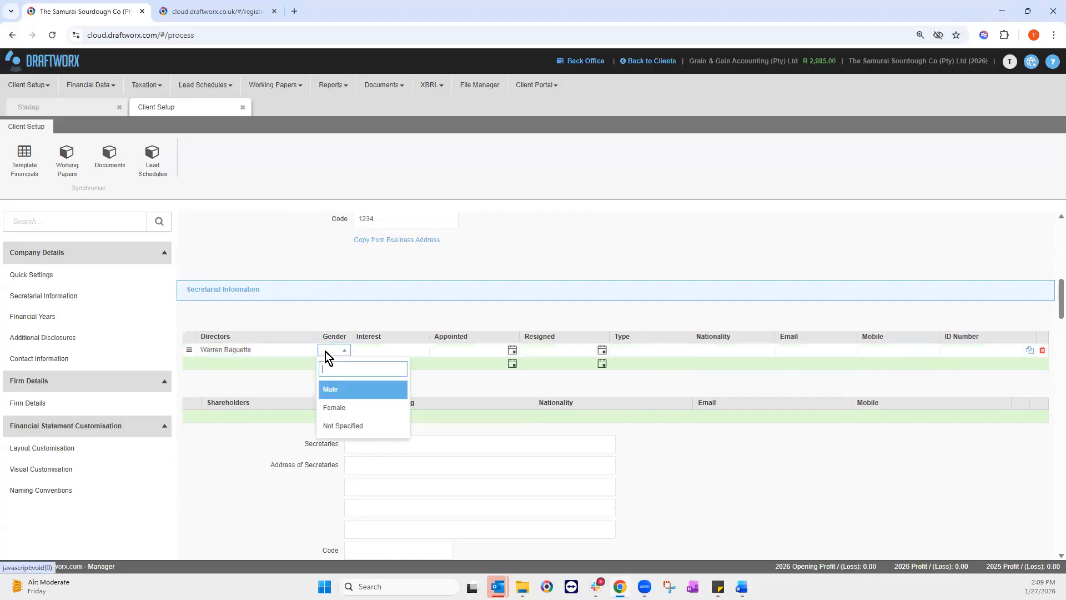
click(333, 388)
key(Tab)
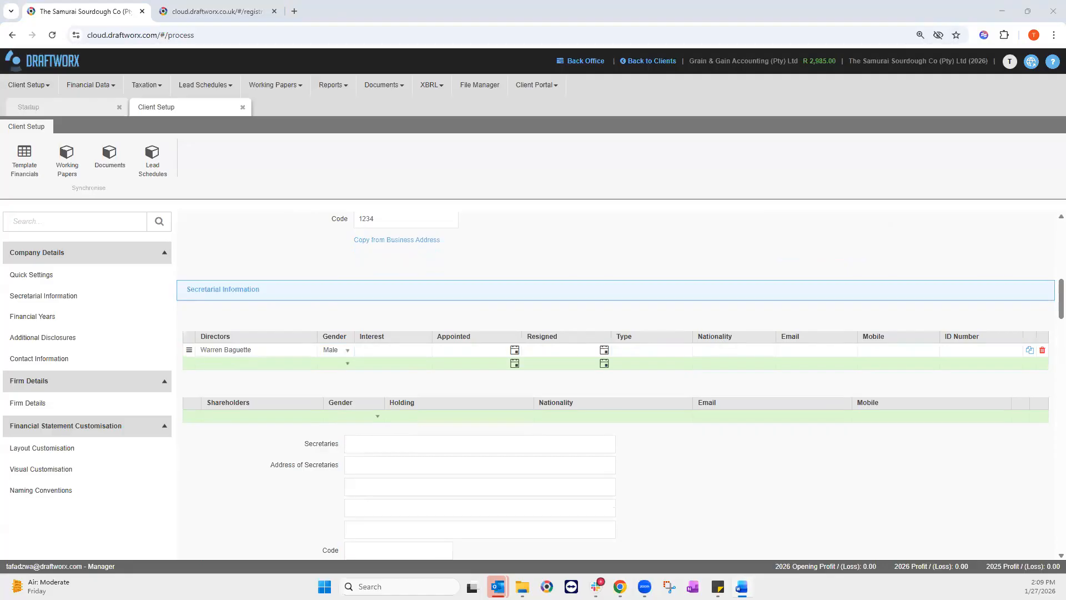
Step: Add the second director's name with gender set to Female
click(222, 365)
text(Sally Sourdough)
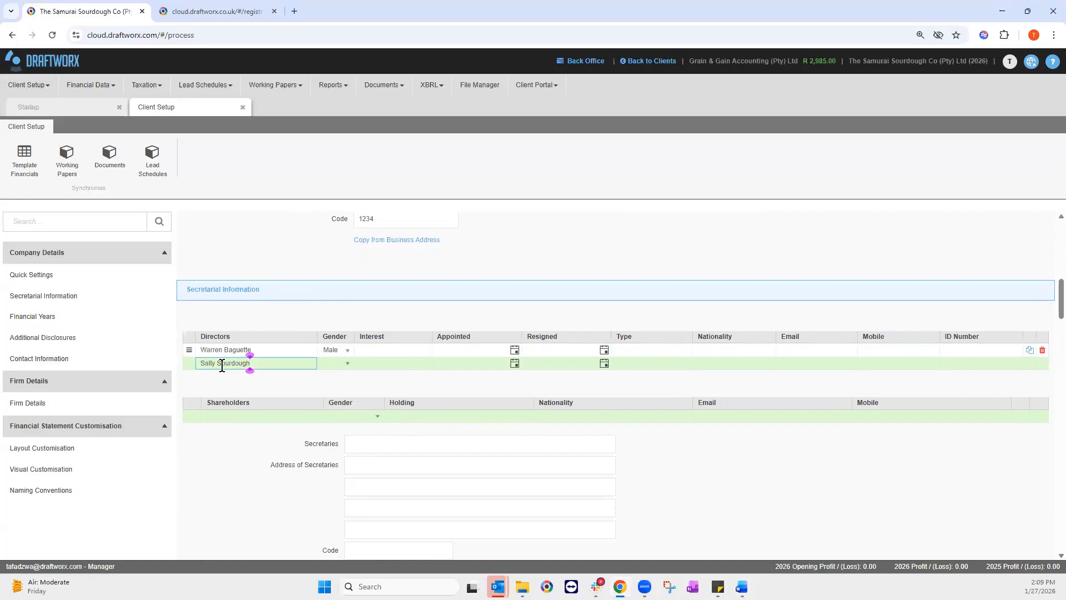
click(344, 366)
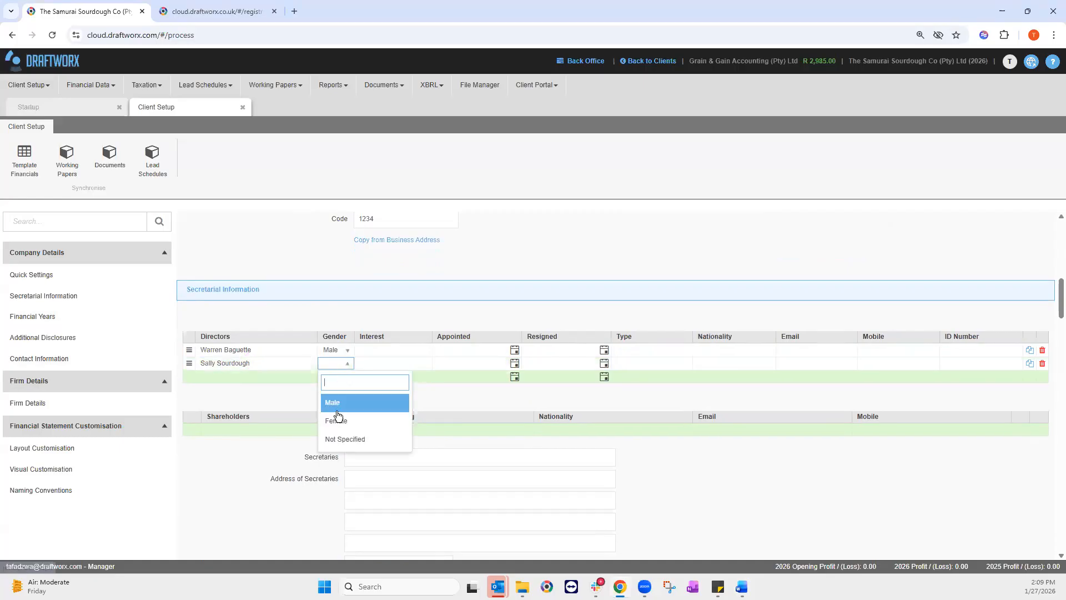
click(337, 418)
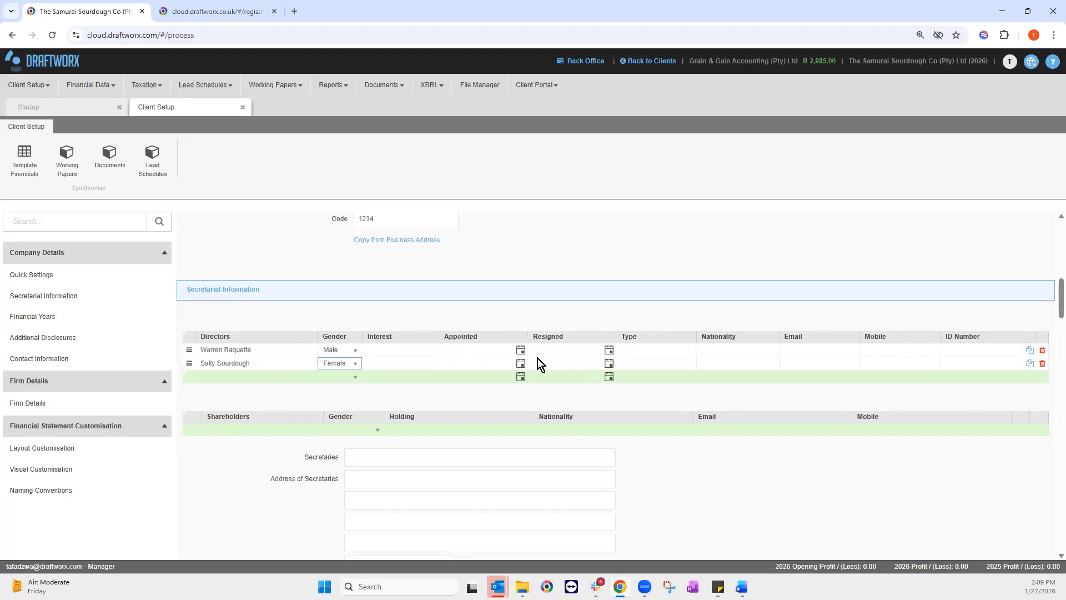
click(245, 431)
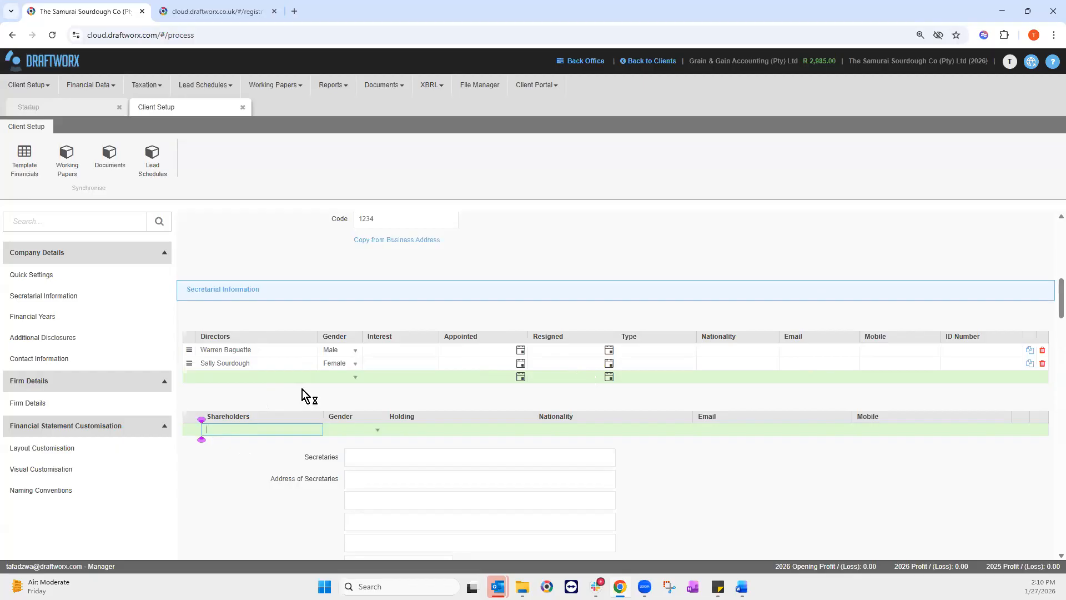
Step: Copy both director rows to Shareholders, then scroll down to the Financial Years section
click(1030, 351)
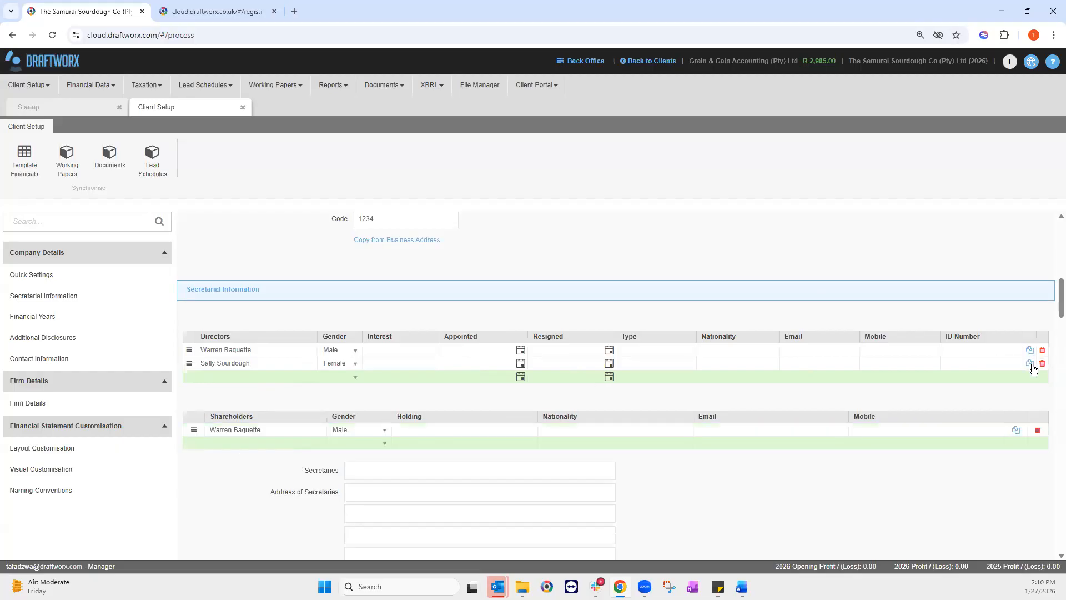
click(1030, 364)
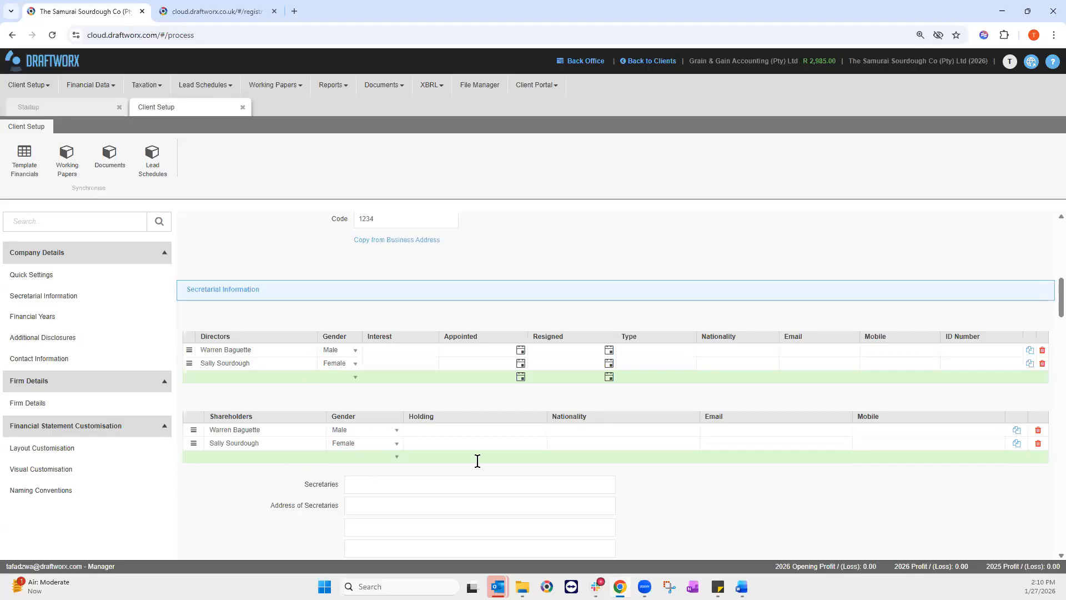
scroll(464, 463, down, 1)
scroll(464, 463, down, 8)
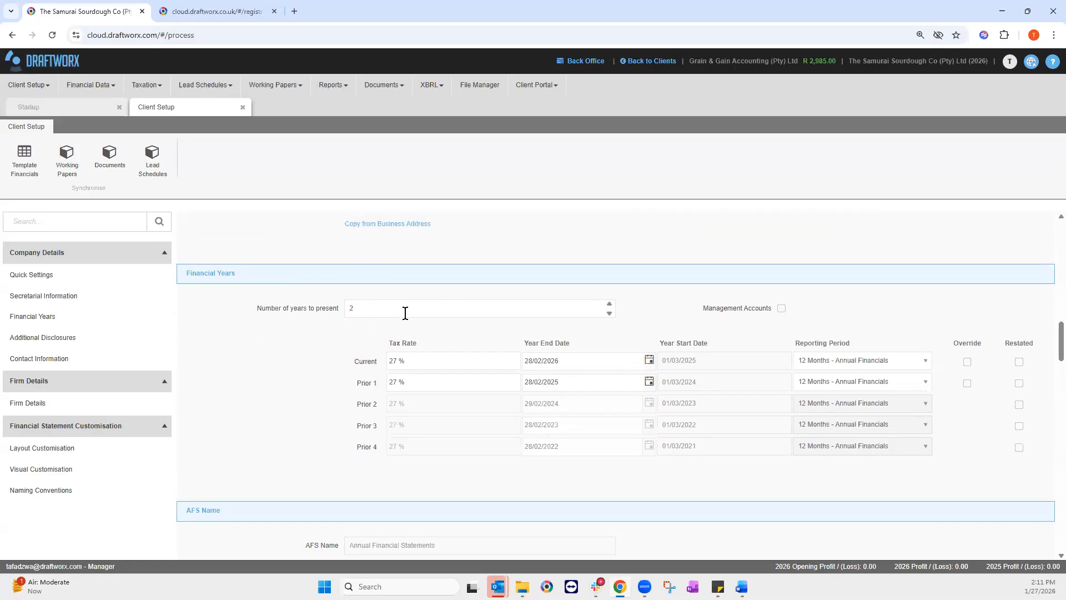
Step: Set Number of years to present to 2 and review the 27% tax rates
click(609, 303)
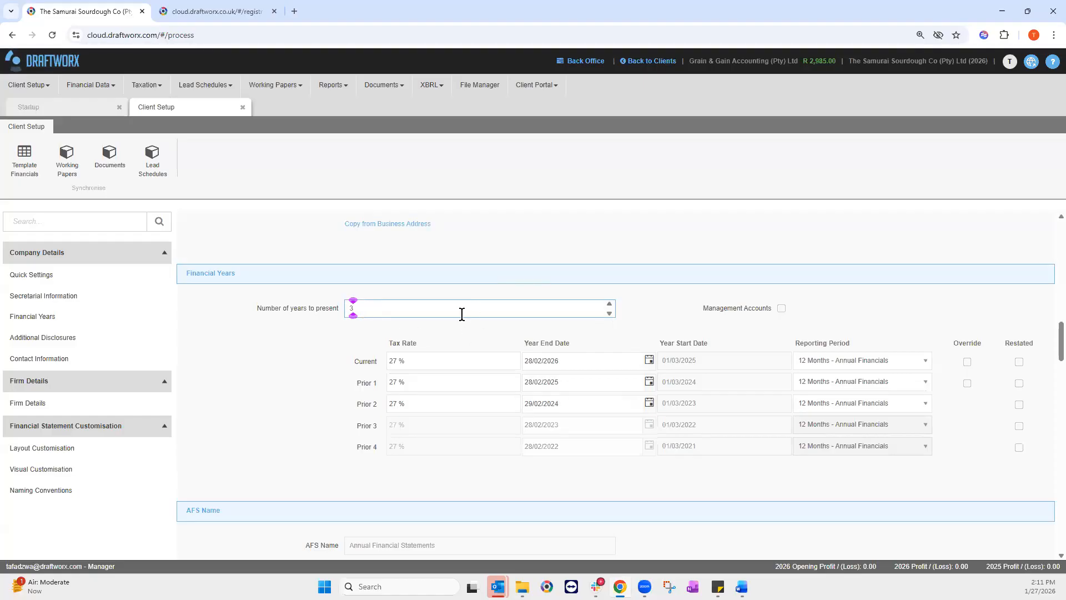
click(610, 313)
click(610, 314)
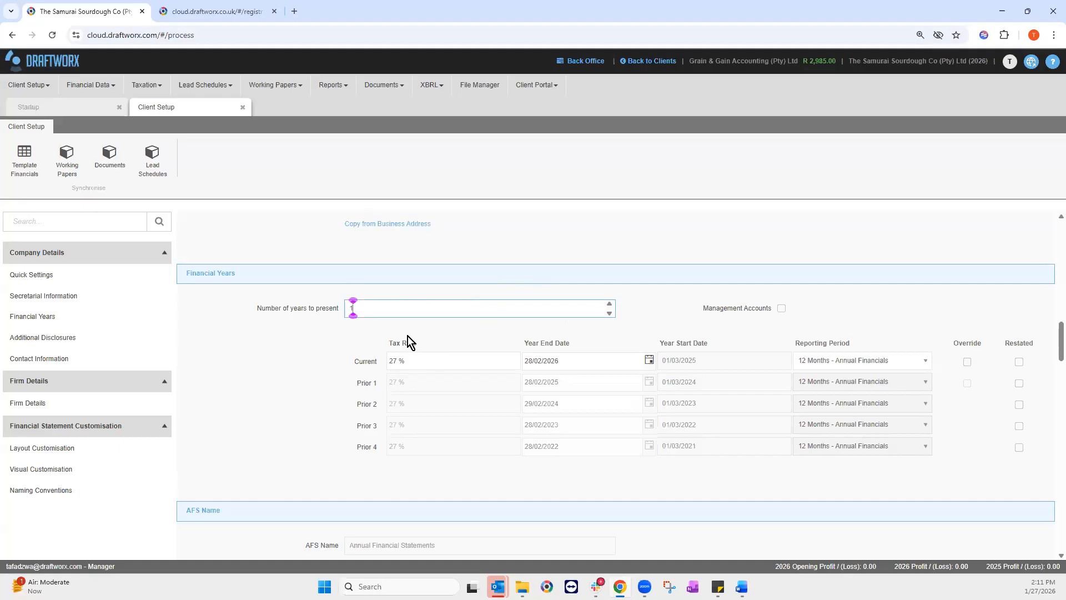
key(BackSpace)
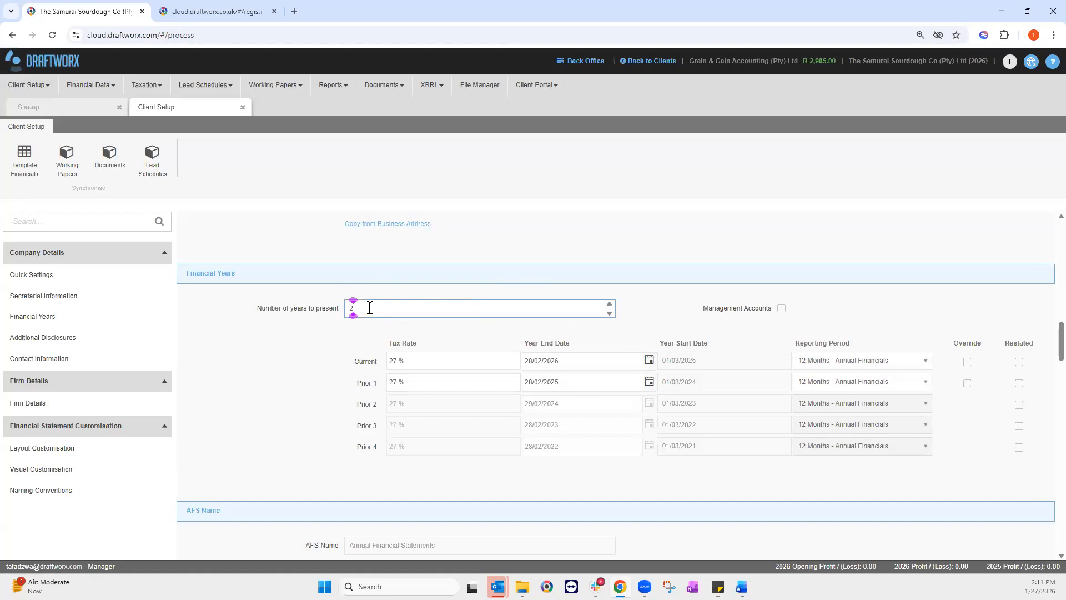
click(416, 362)
click(405, 381)
click(415, 366)
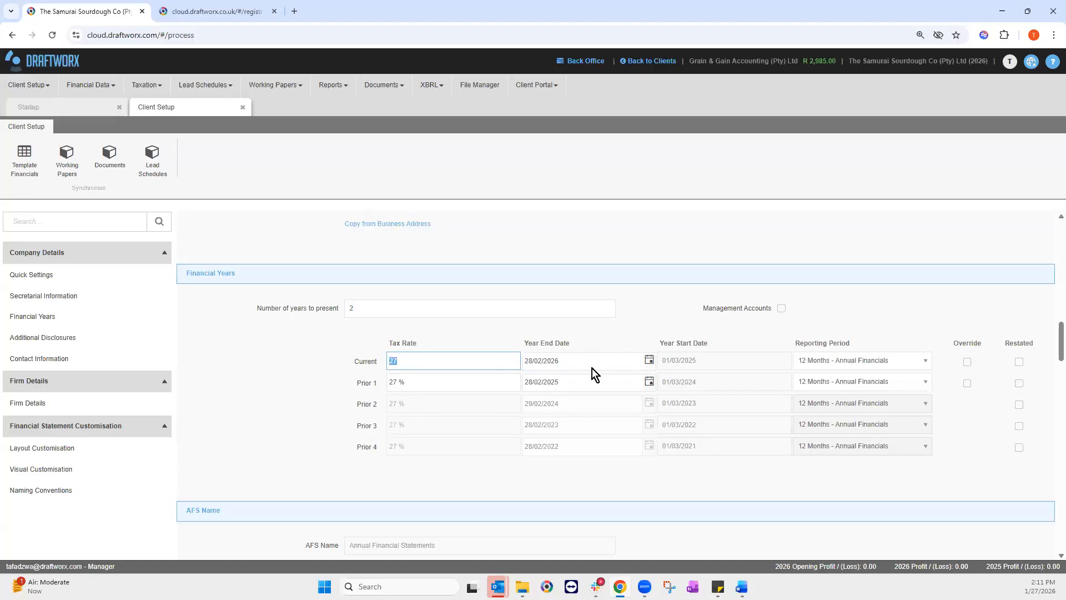
Step: Turn on Management Accounts, adding period-end overrides of 28/02/2026 and 28/02/2025
click(650, 364)
click(649, 364)
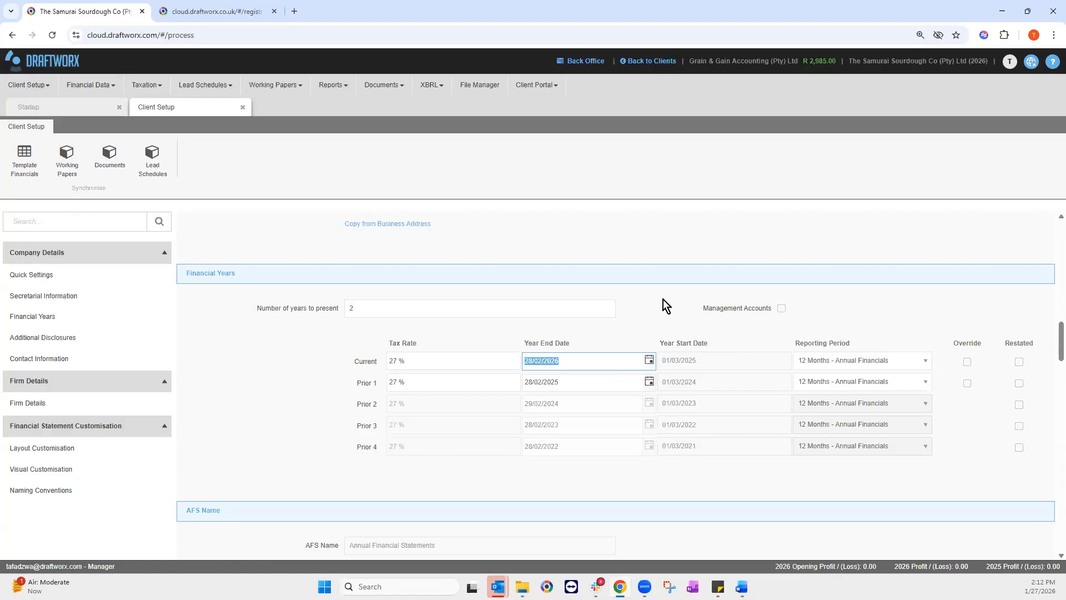
click(783, 310)
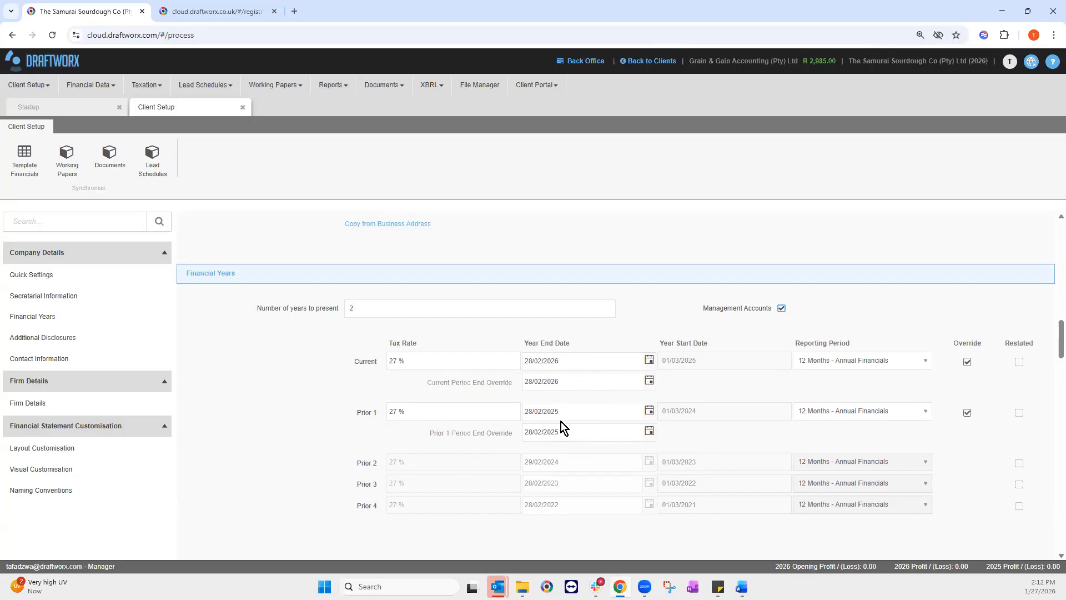
Step: Set the Current Period End Override to 31/05/2025 using the calendar
click(570, 382)
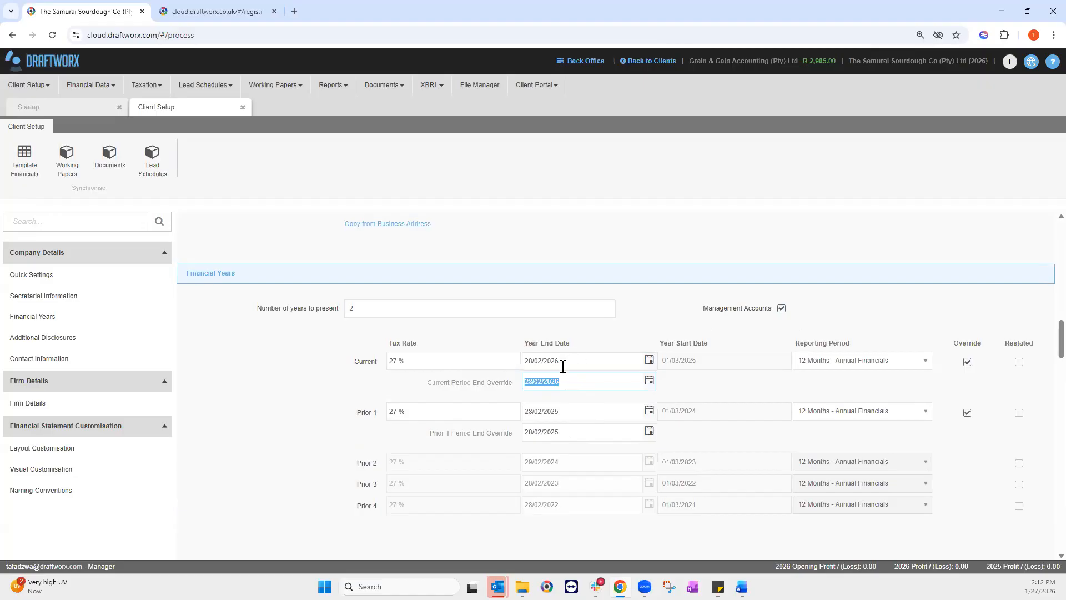
click(650, 381)
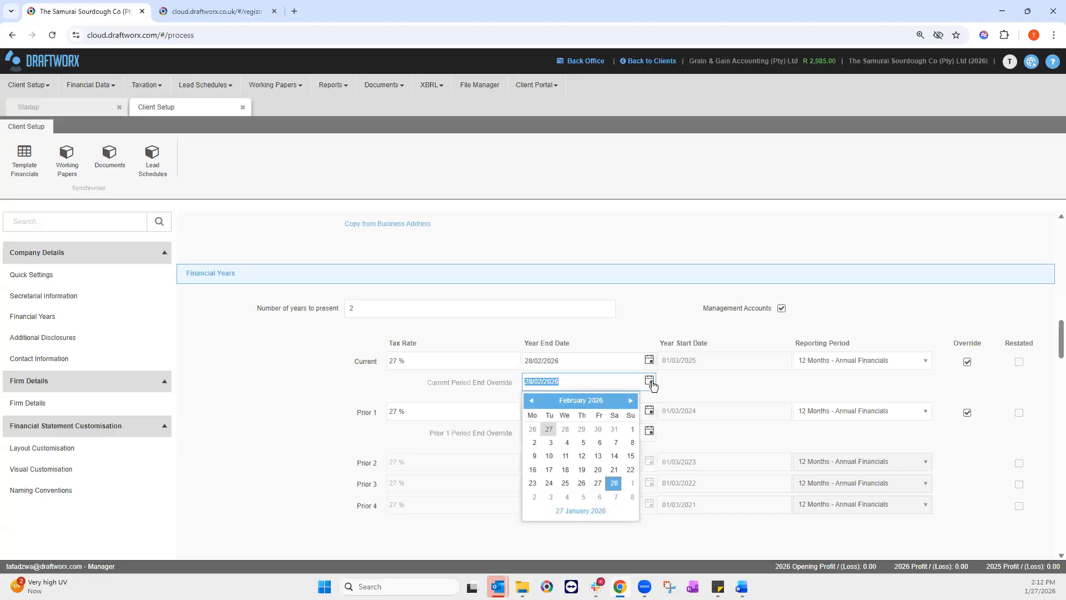
click(581, 400)
click(530, 401)
click(538, 455)
click(614, 482)
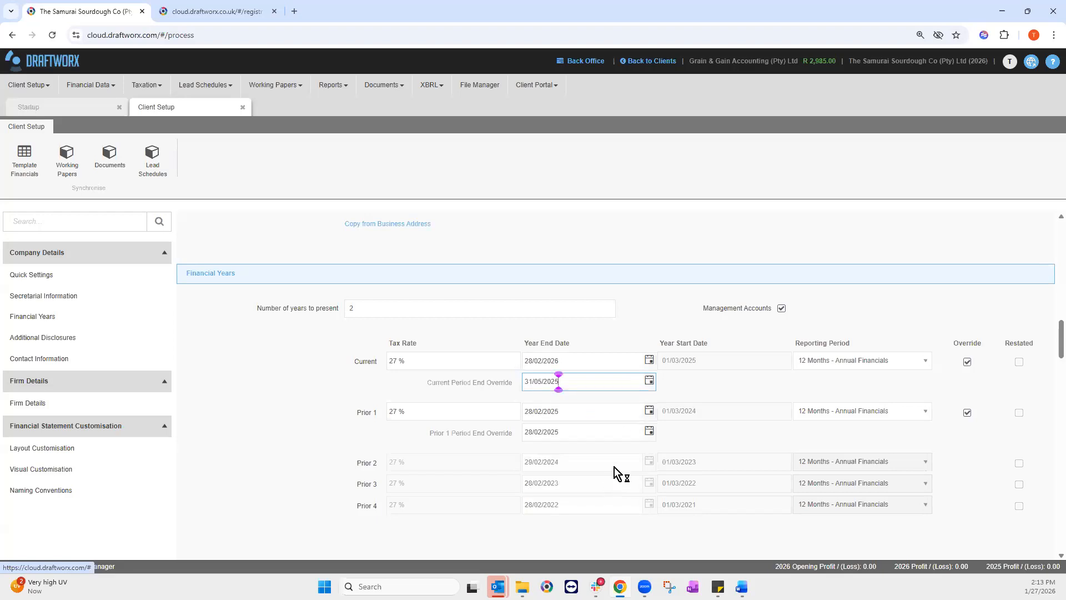
Step: Set the current year's Current Reporting Period to 3 Months
click(841, 362)
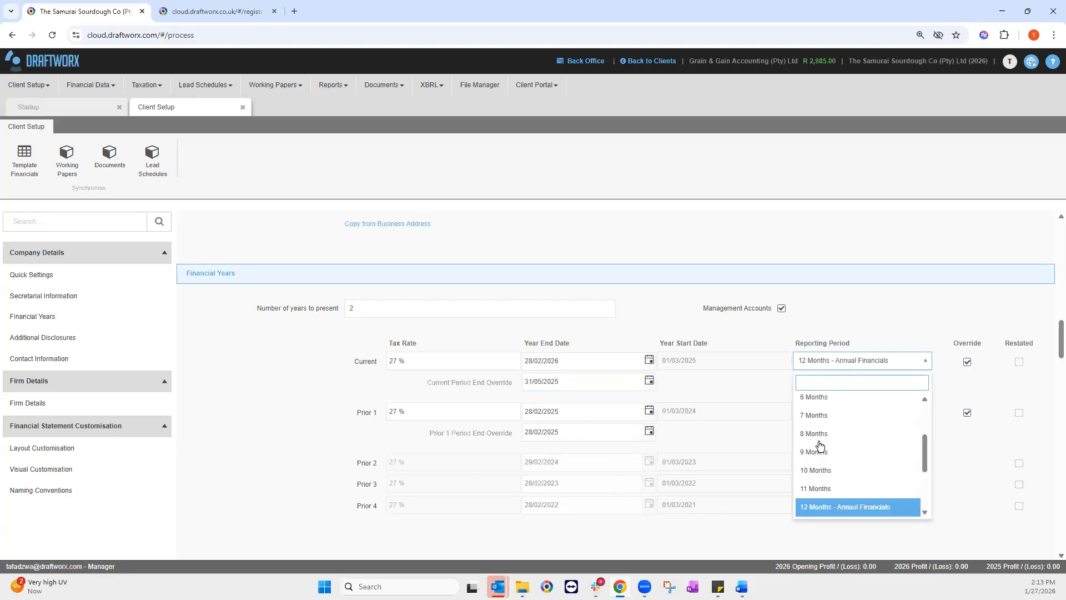
scroll(826, 415, up, 2)
click(826, 411)
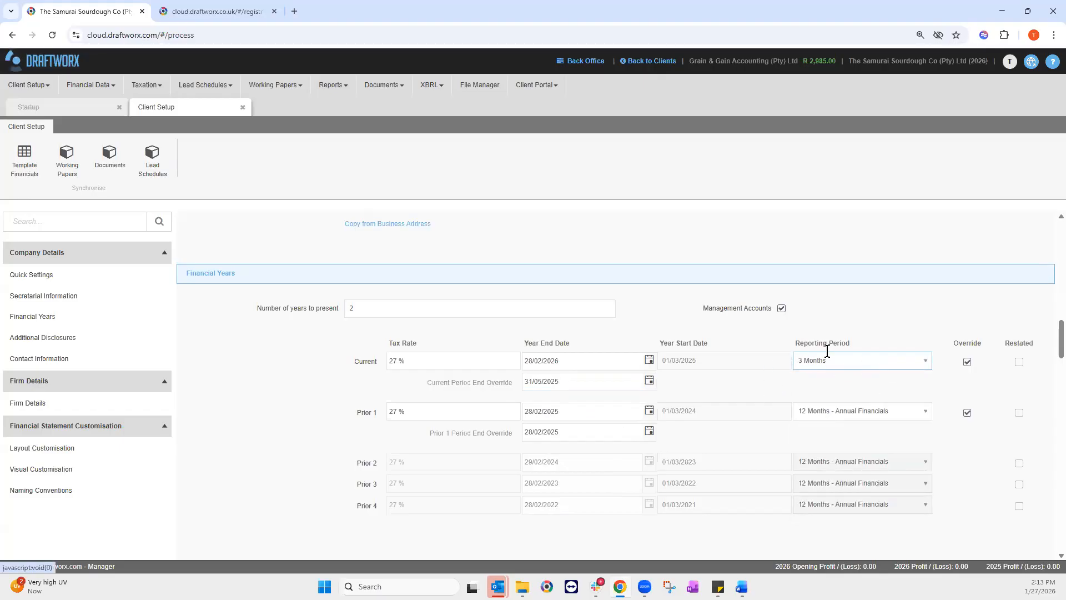
scroll(553, 395, down, 2)
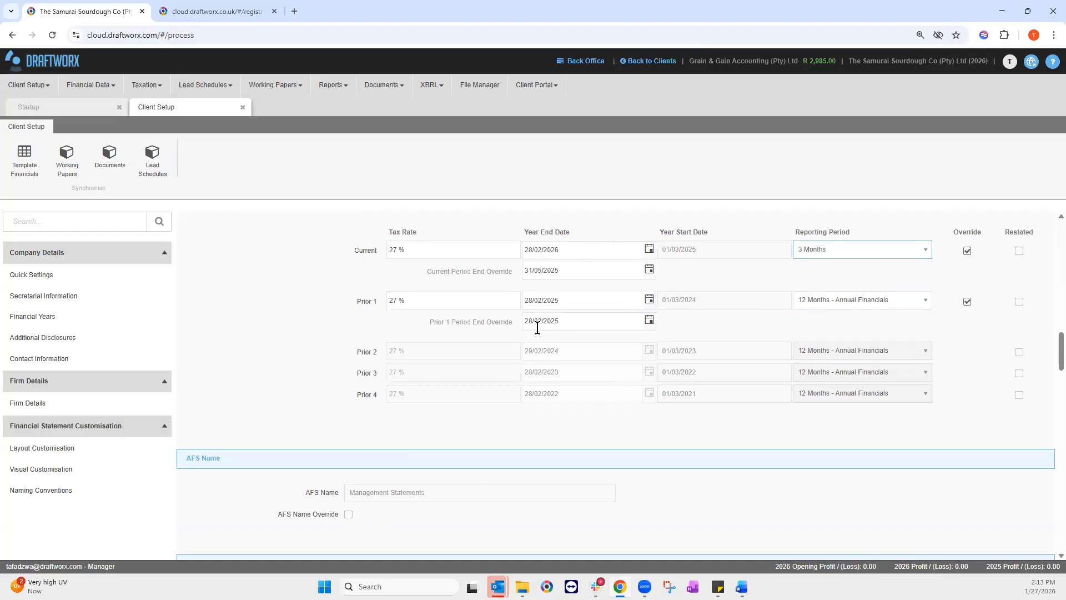
scroll(540, 325, up, 1)
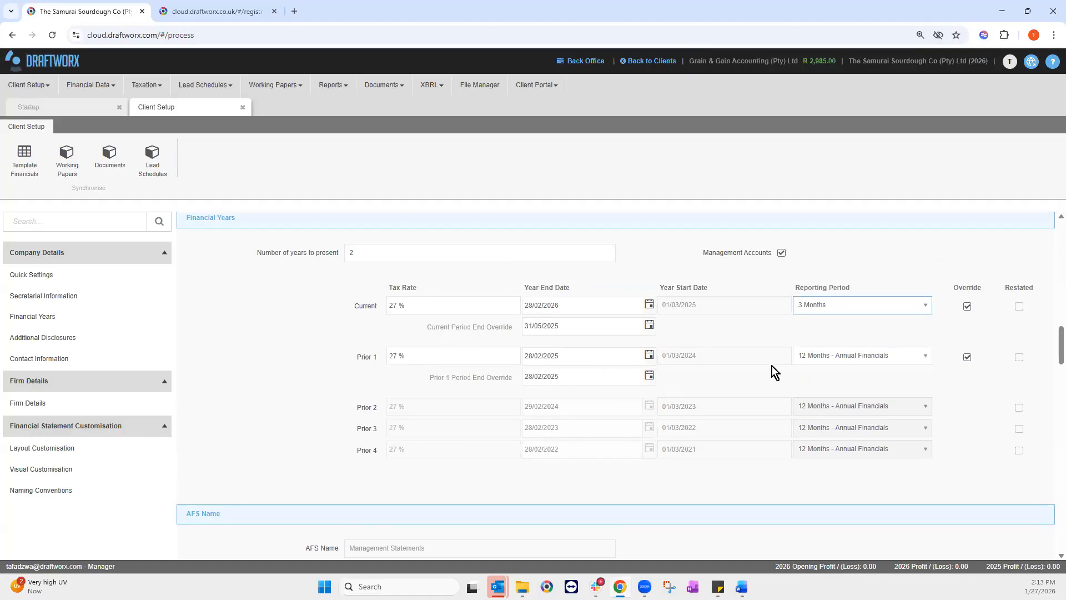
scroll(748, 348, up, 1)
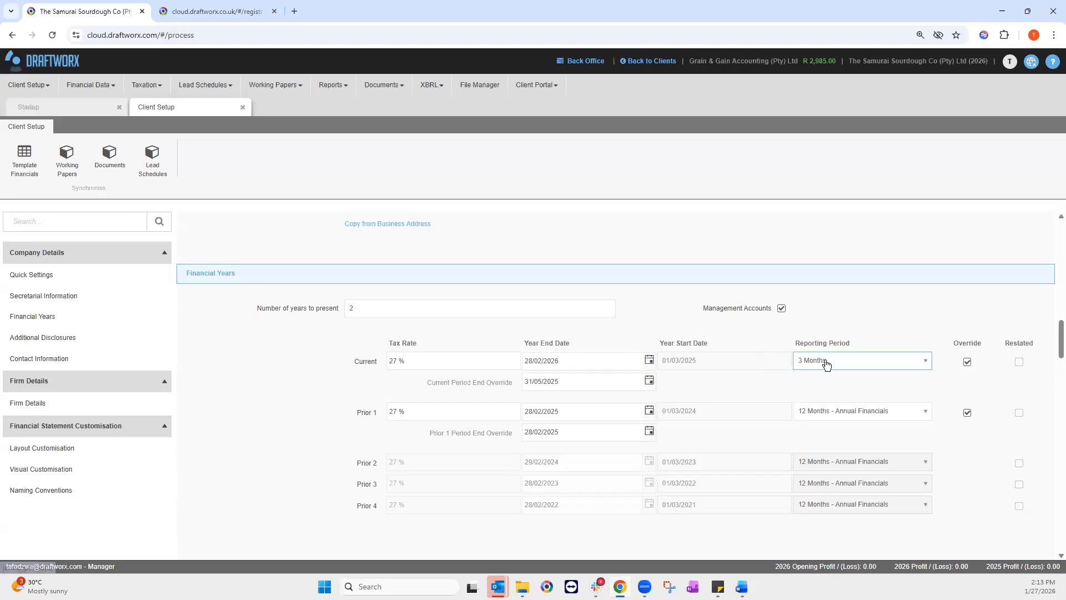
Step: Untick Management Accounts and set the current reporting period back to 12 Months - Annual Financials
click(781, 308)
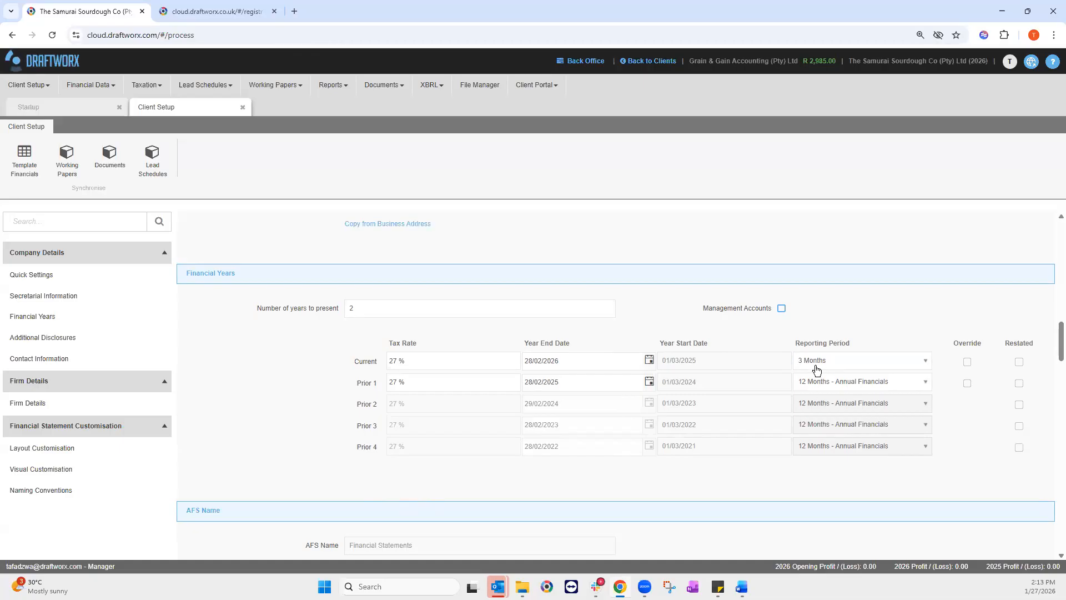
scroll(820, 365, down, 1)
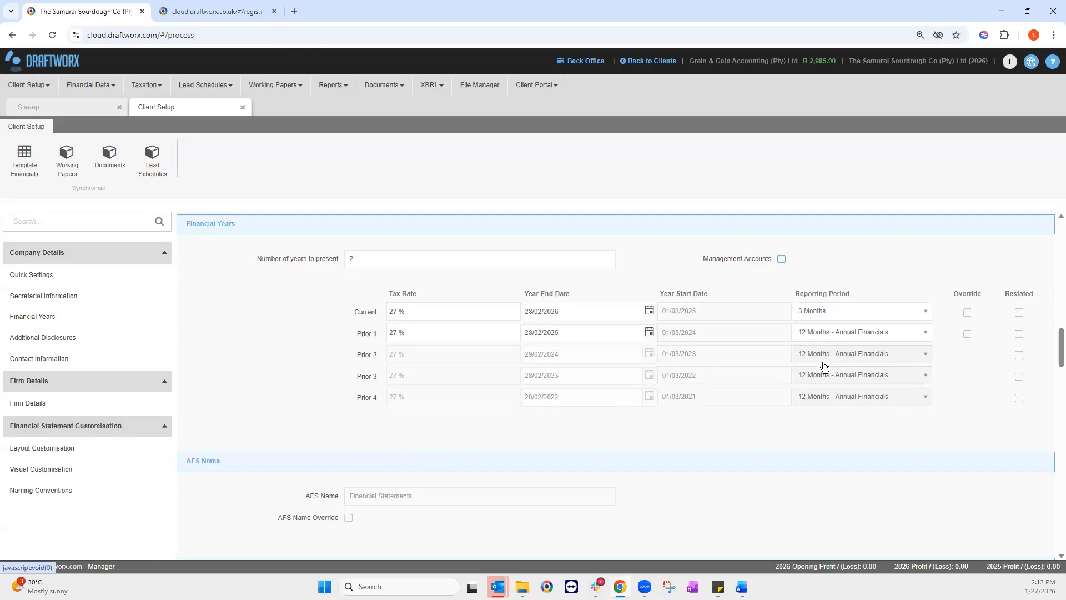
click(815, 307)
scroll(829, 439, down, 3)
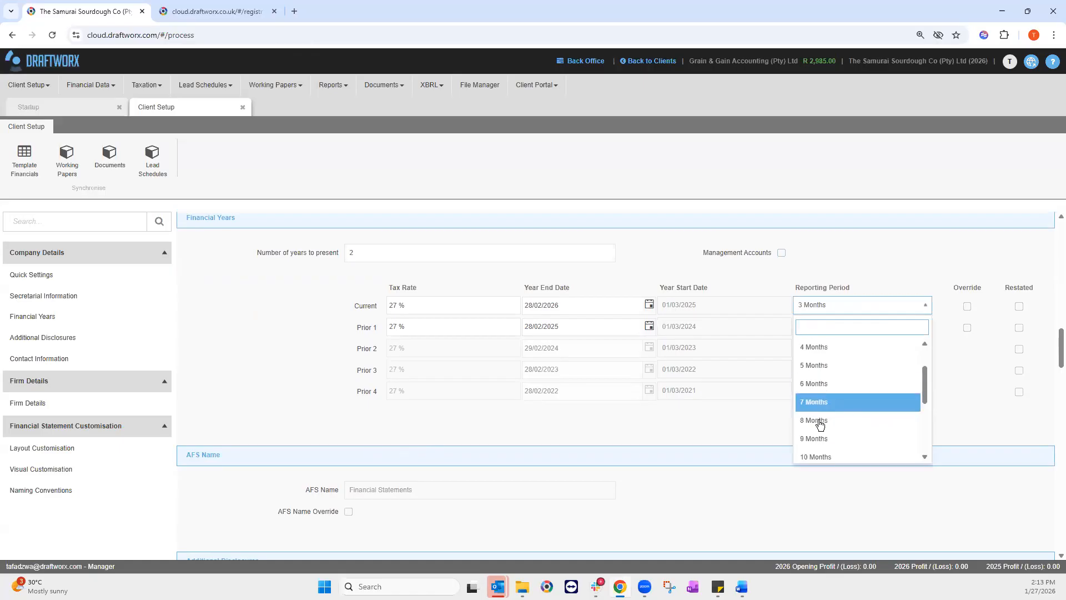
click(829, 437)
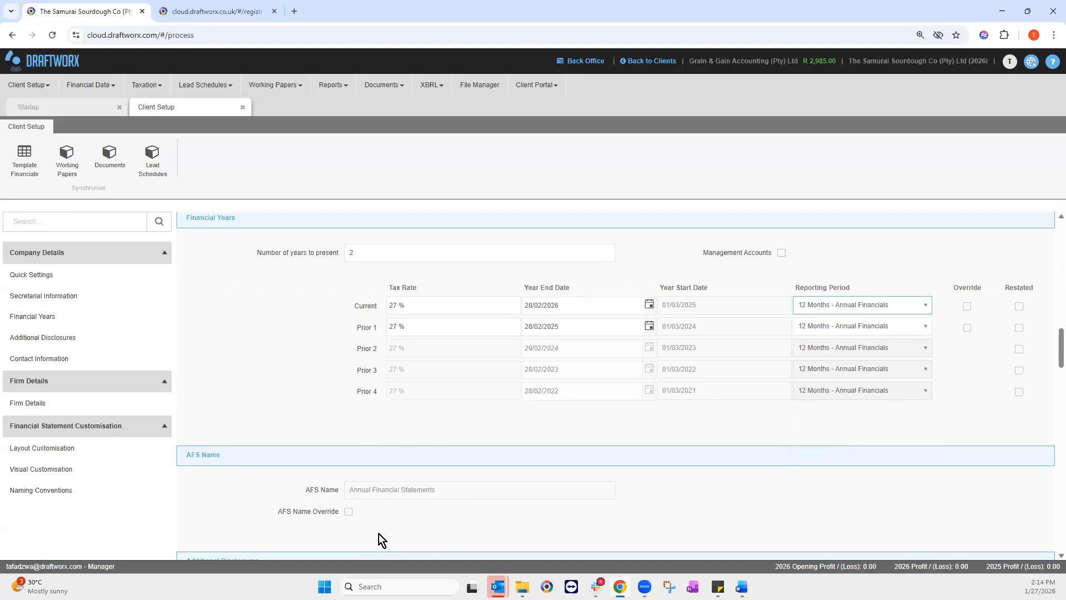
Step: Tick AFS Name Override and place the cursor in the blank AFS Name field
click(349, 510)
click(475, 483)
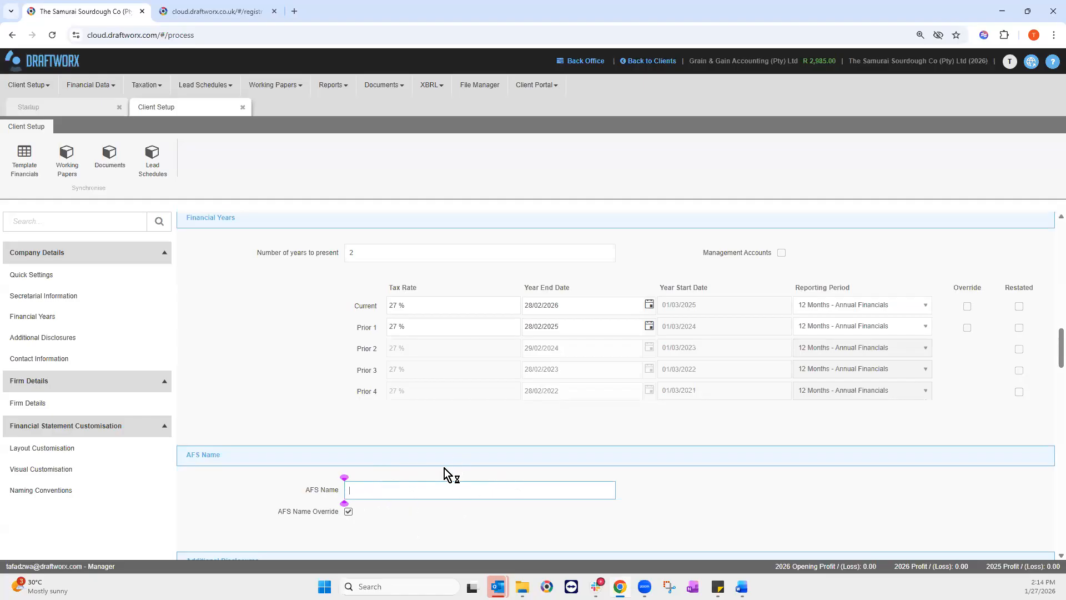
scroll(434, 468, down, 1)
Step: Scroll to Additional Disclosures and fetch the company's tax number from the Word document
scroll(434, 468, down, 4)
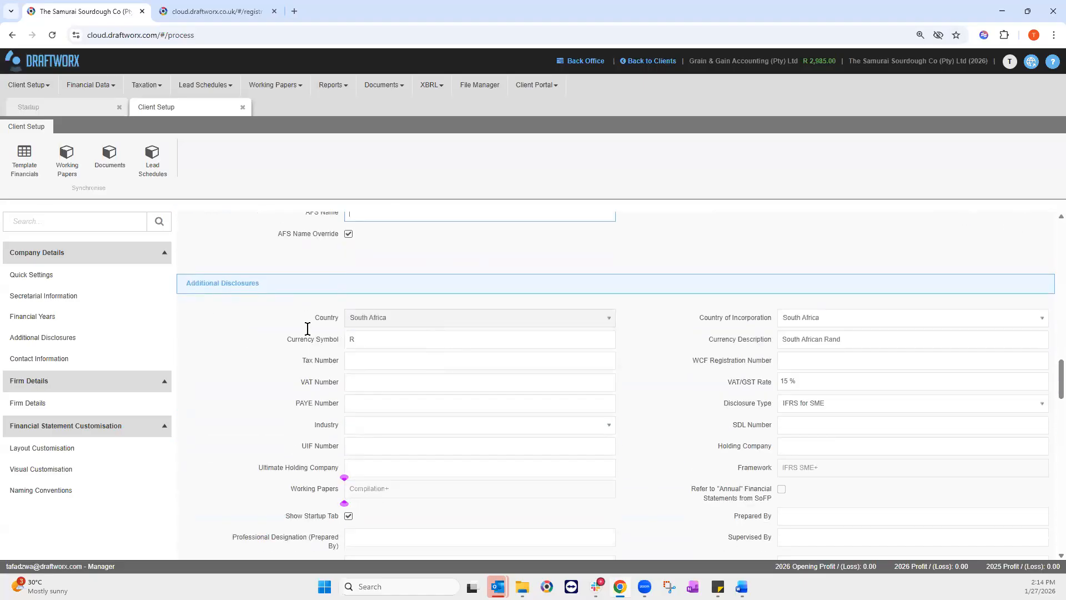
scroll(434, 461, down, 1)
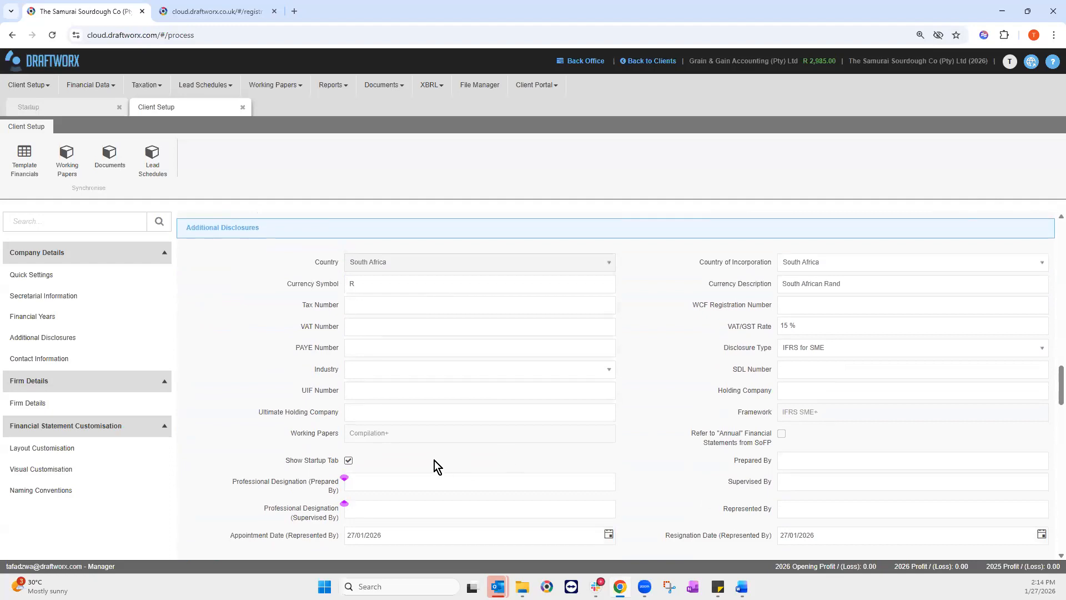
key(alt+Tab)
click(364, 307)
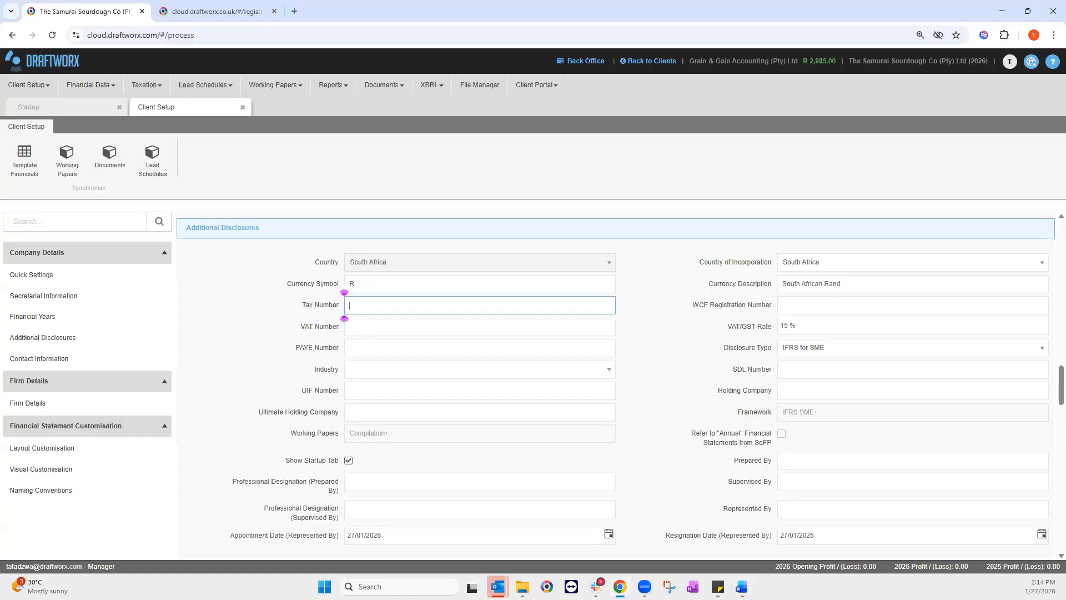
key(alt+Tab)
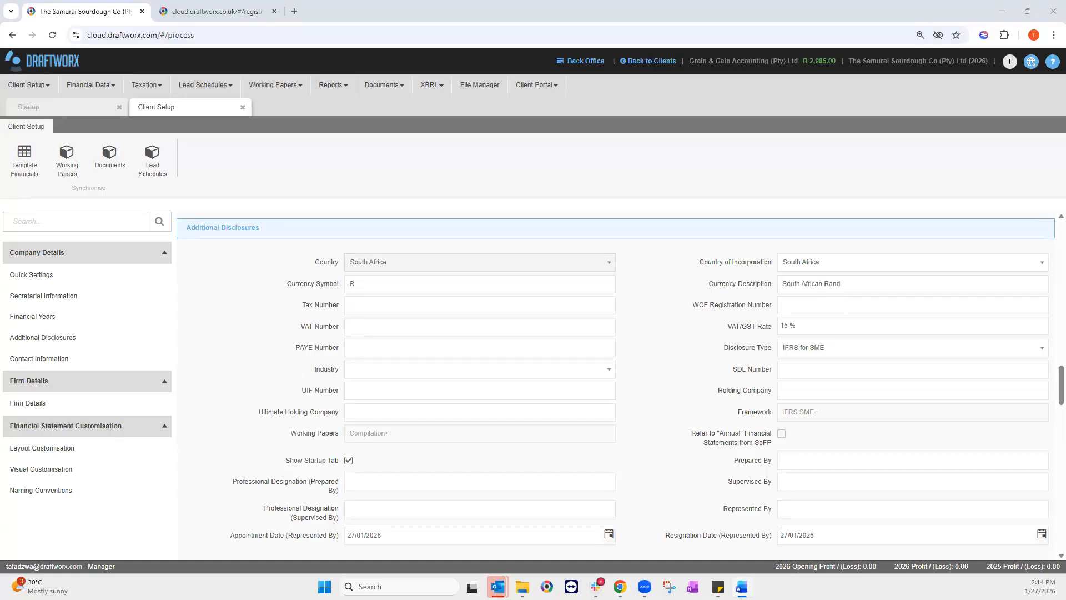
Step: Enter the company's tax number in the Tax Number field and move on to PAYE Number
click(377, 311)
text(147258-456)
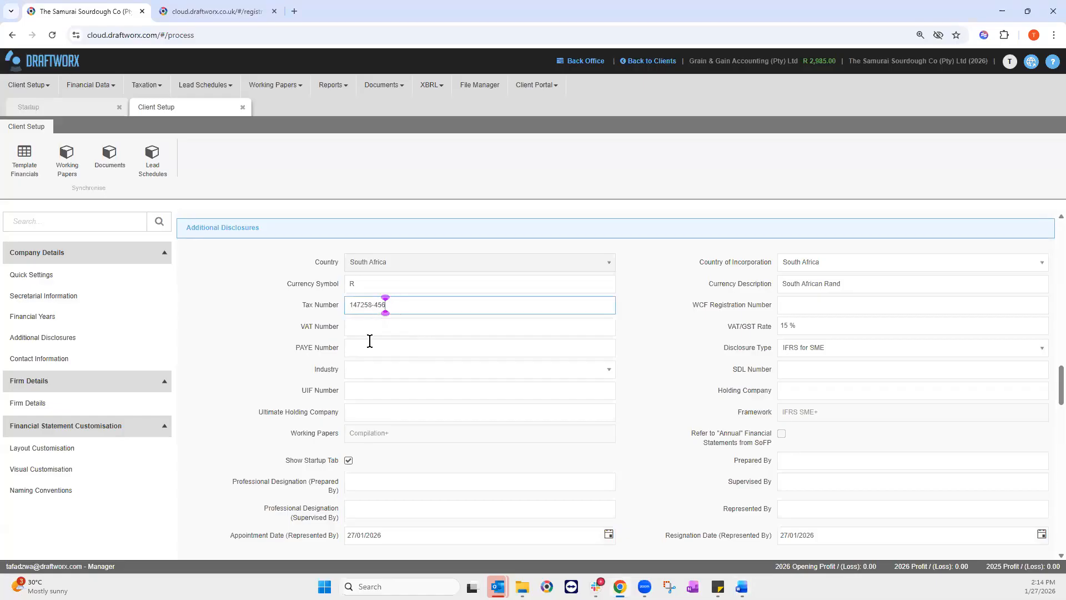
click(370, 328)
click(371, 348)
click(359, 327)
click(360, 349)
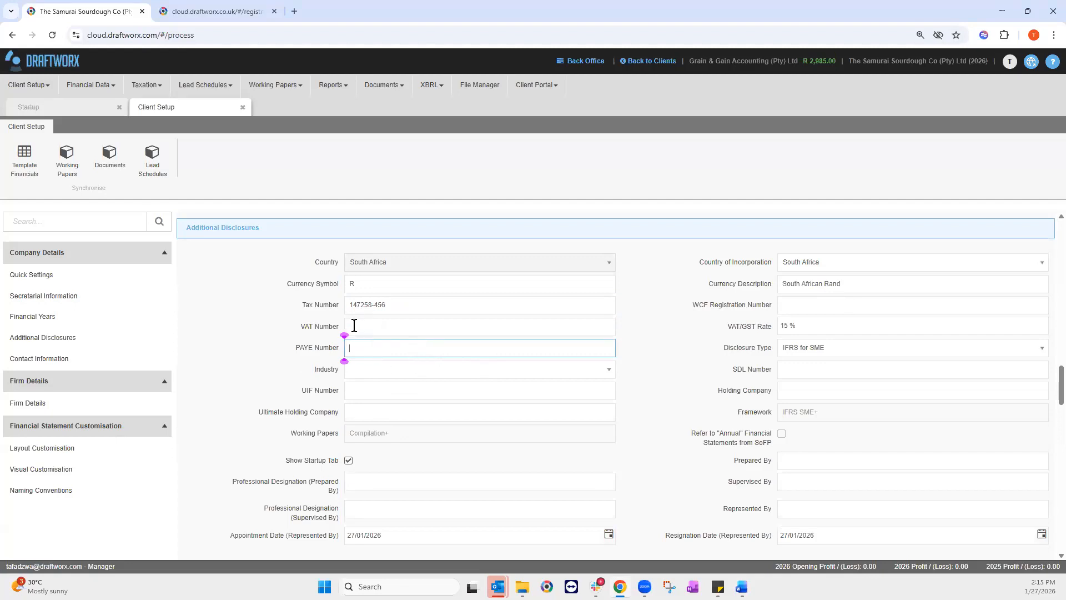
scroll(620, 333, down, 1)
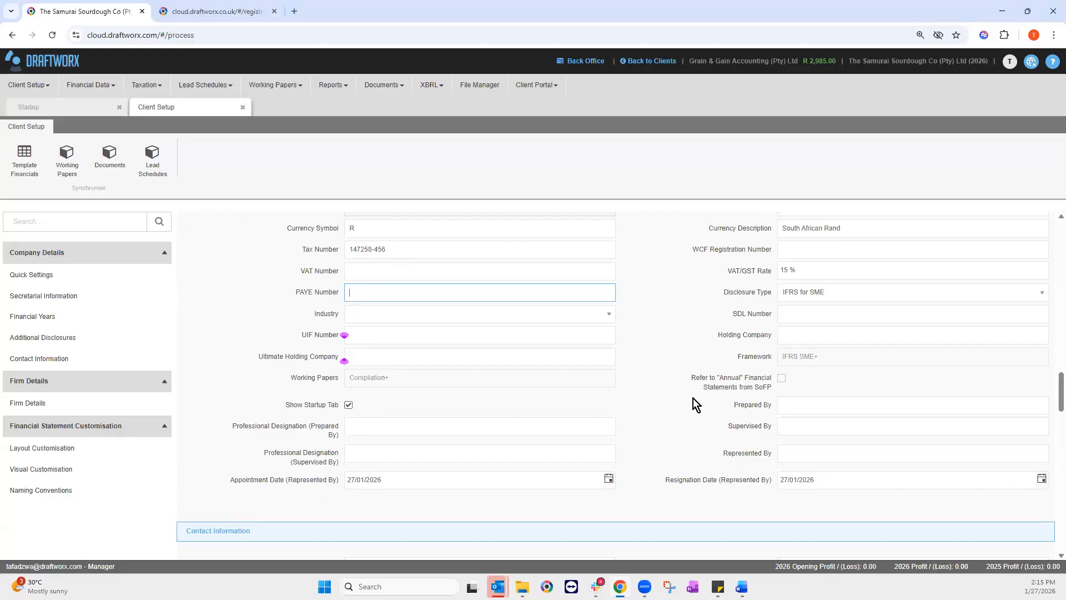
scroll(693, 398, down, 4)
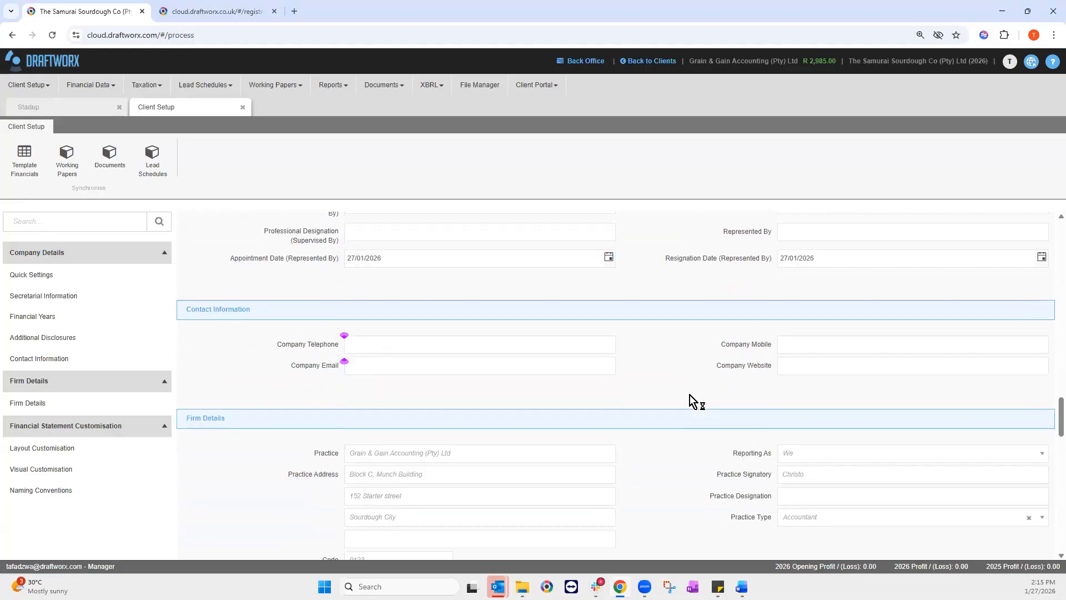
Step: Review Firm Details for Grain & Gain Accounting (Pty) Ltd and touch up the practice street address line
scroll(688, 394, down, 1)
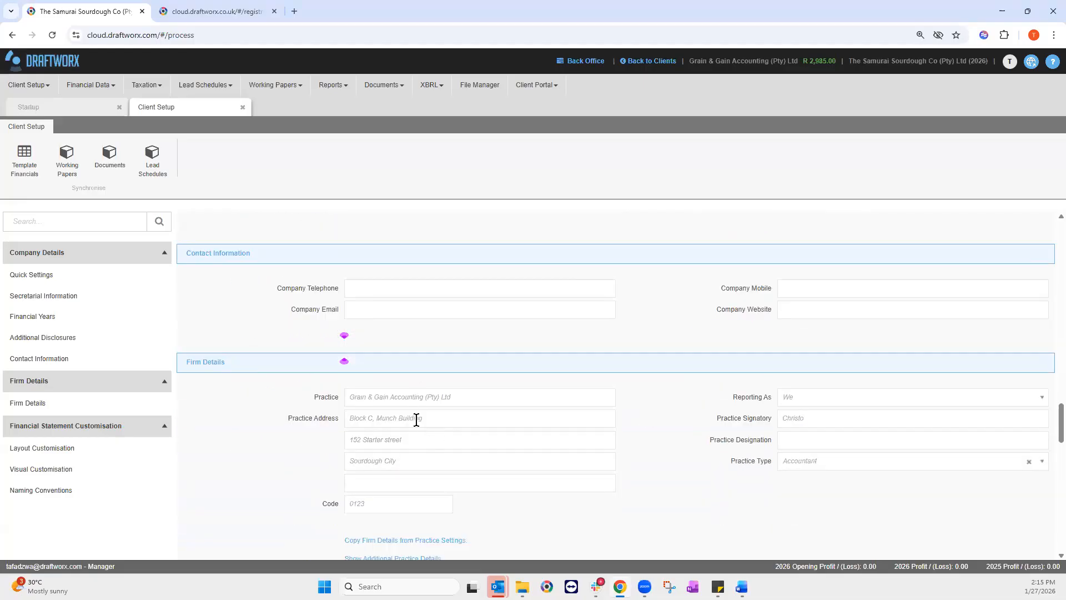
scroll(430, 503, down, 1)
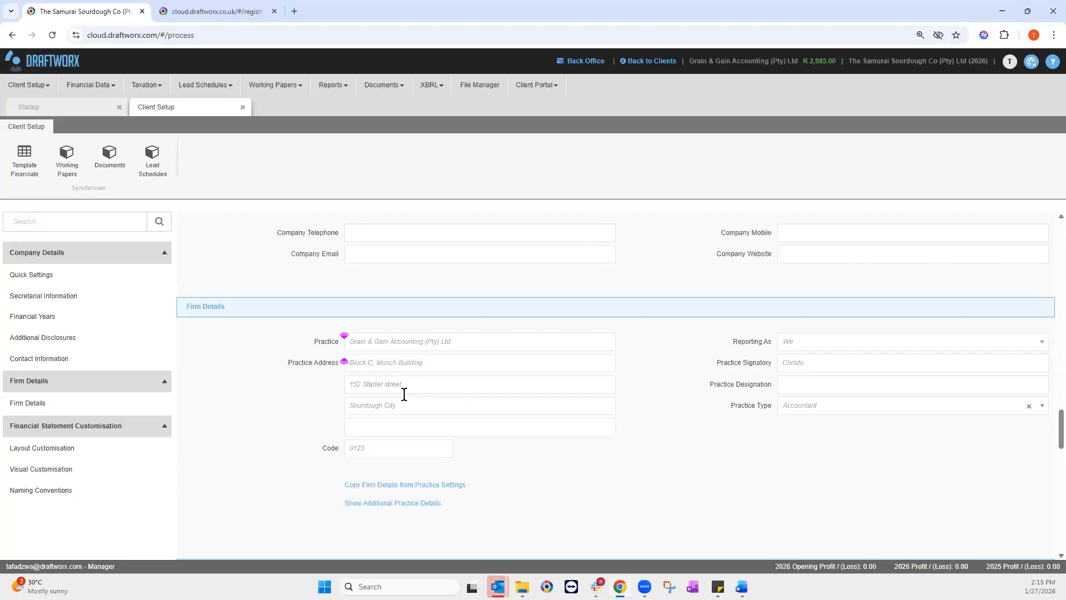
drag(419, 361, 469, 356)
click(831, 368)
click(441, 368)
click(383, 404)
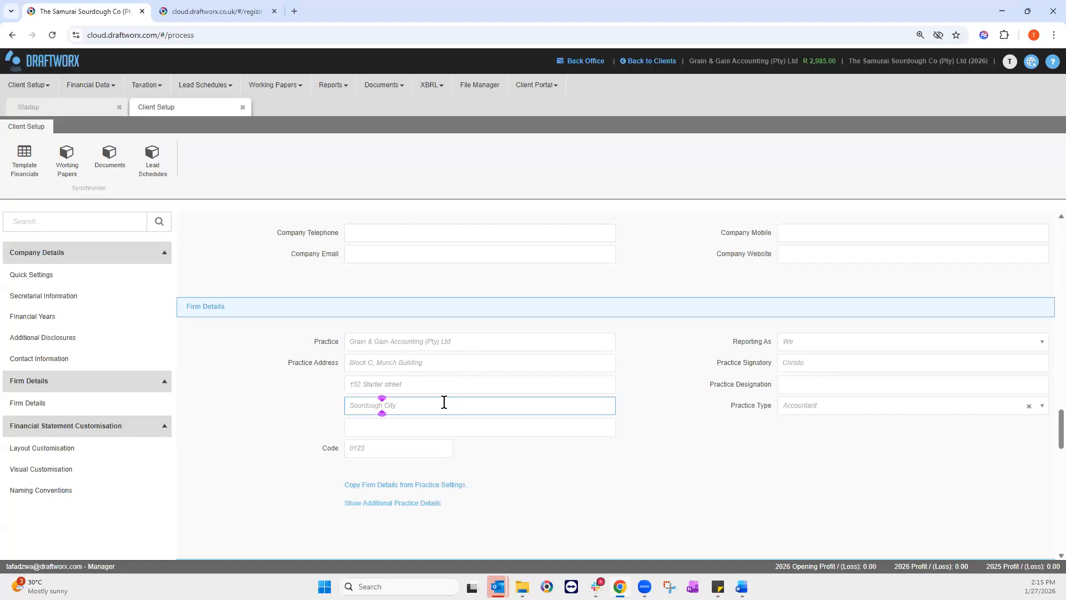
click(408, 385)
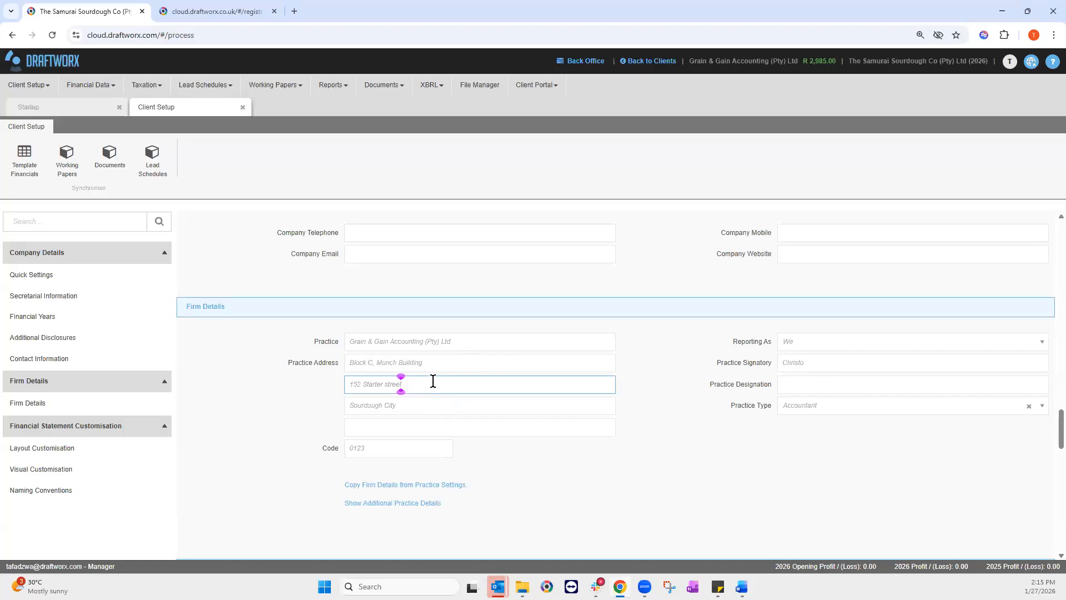
text(tarter street)
click(429, 408)
click(427, 384)
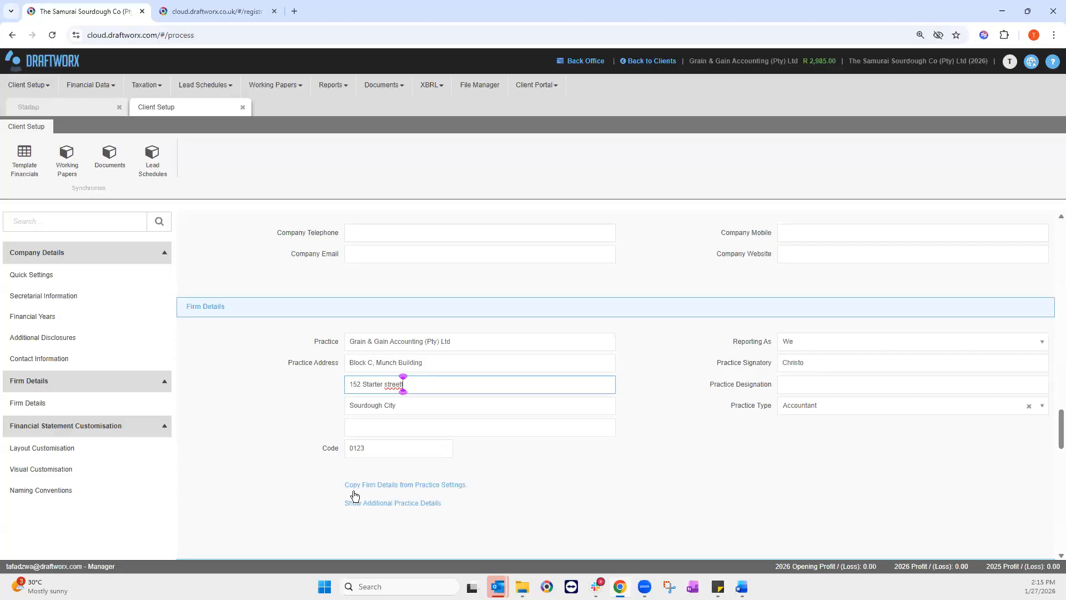
click(397, 486)
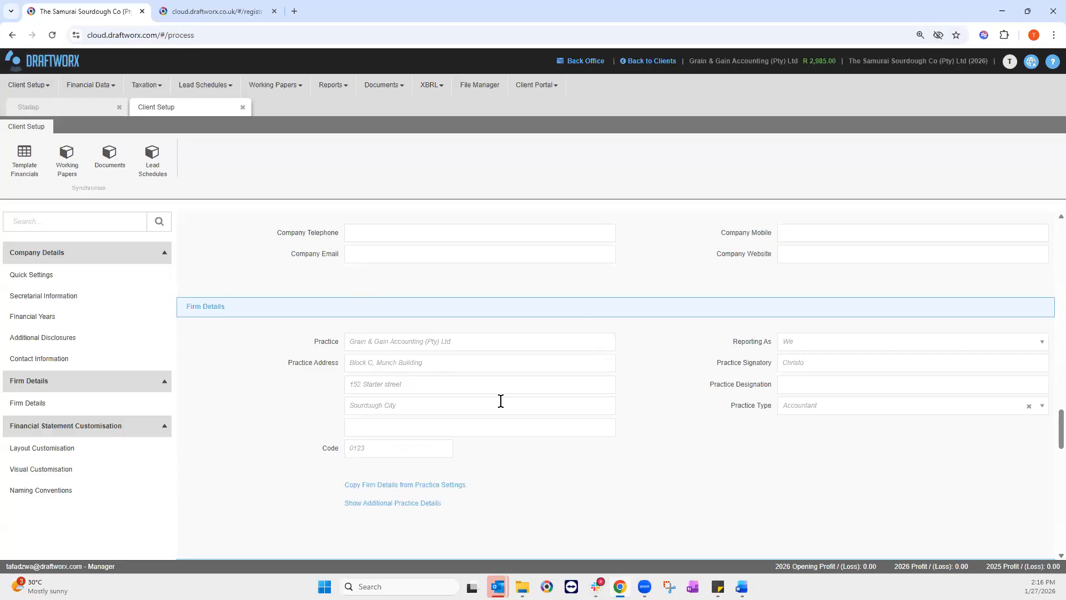
Step: Show the additional practice fields and enter Proof & Crumb Audit as the Additional Practice name
click(400, 506)
scroll(496, 438, down, 2)
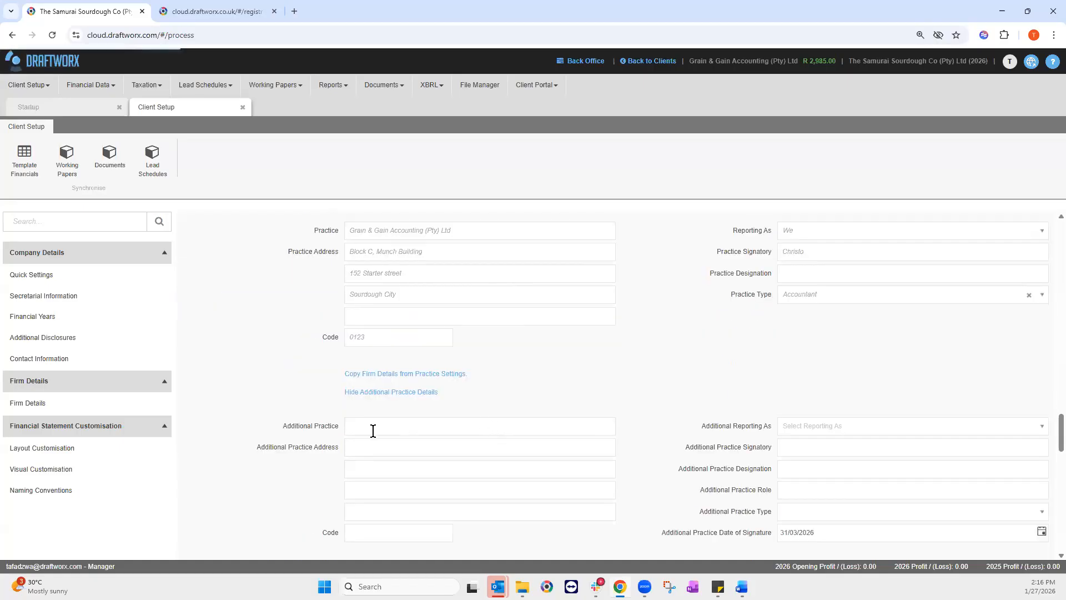
scroll(450, 404, down, 1)
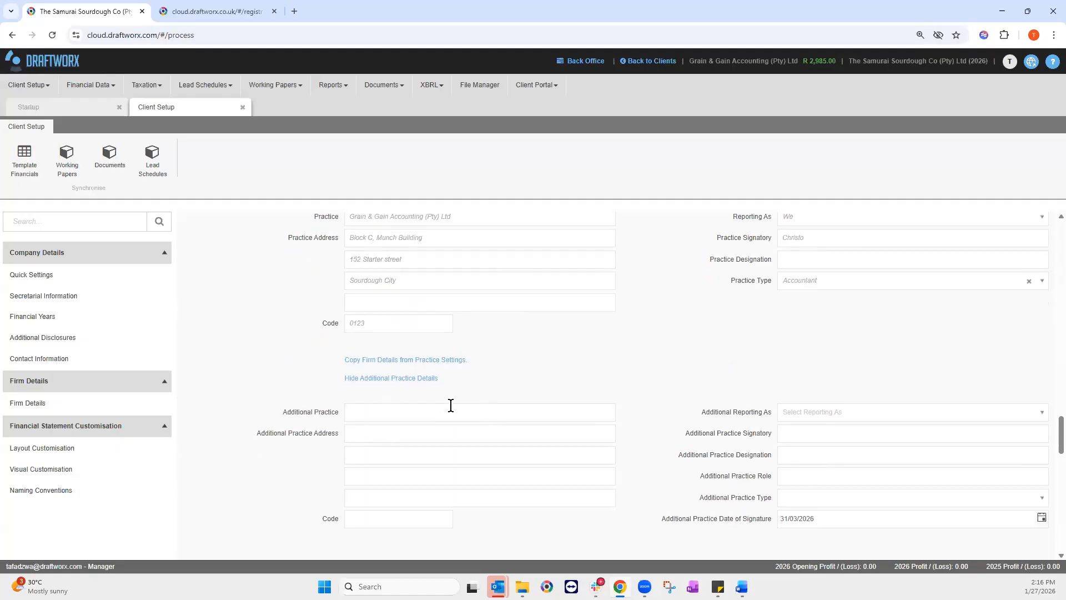
scroll(450, 405, down, 1)
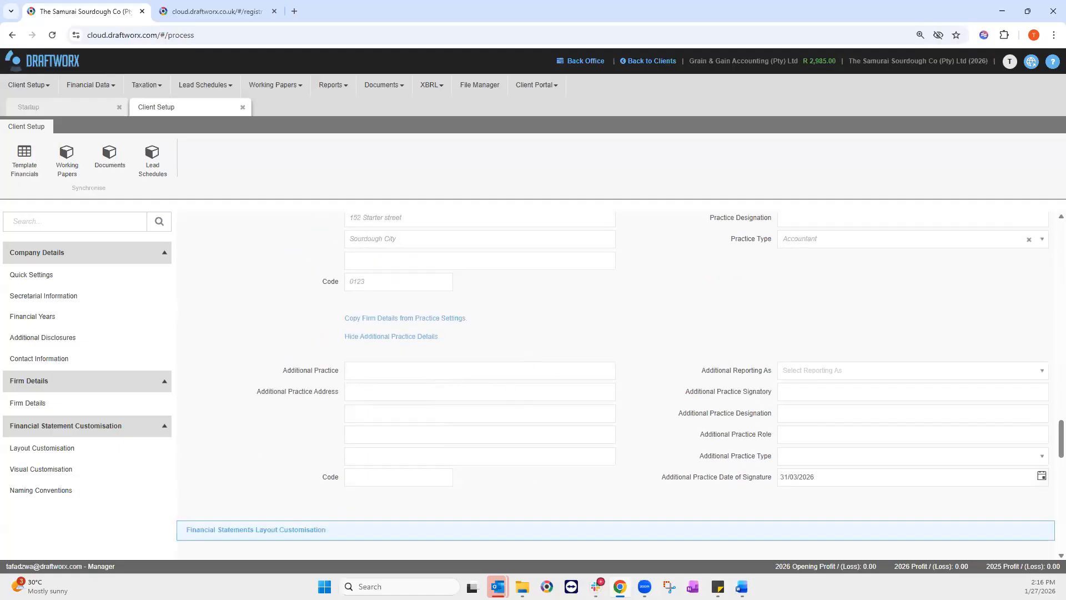
click(361, 368)
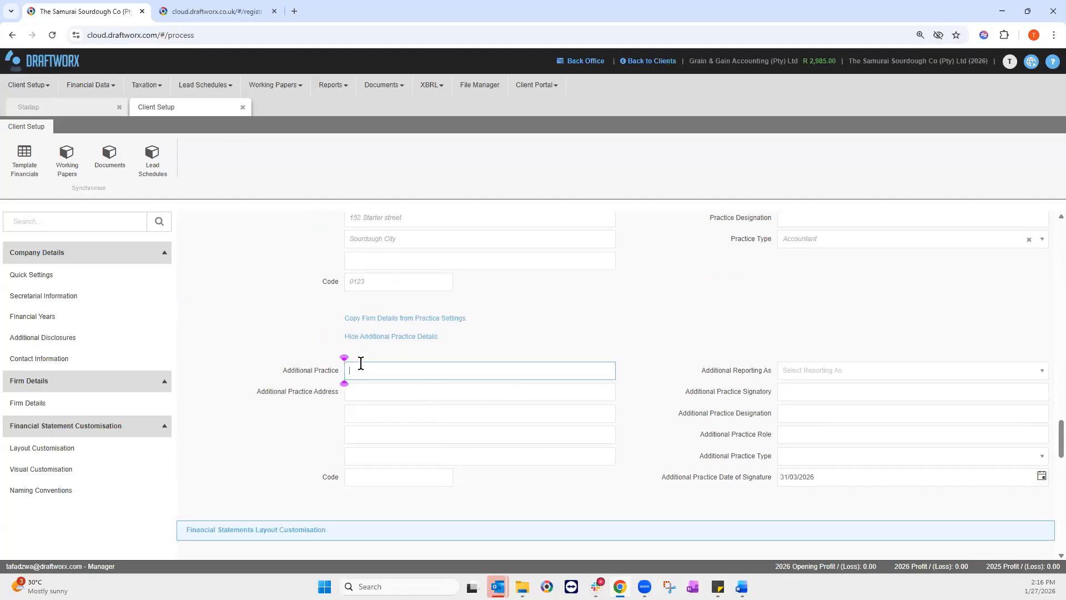
key(alt+Tab)
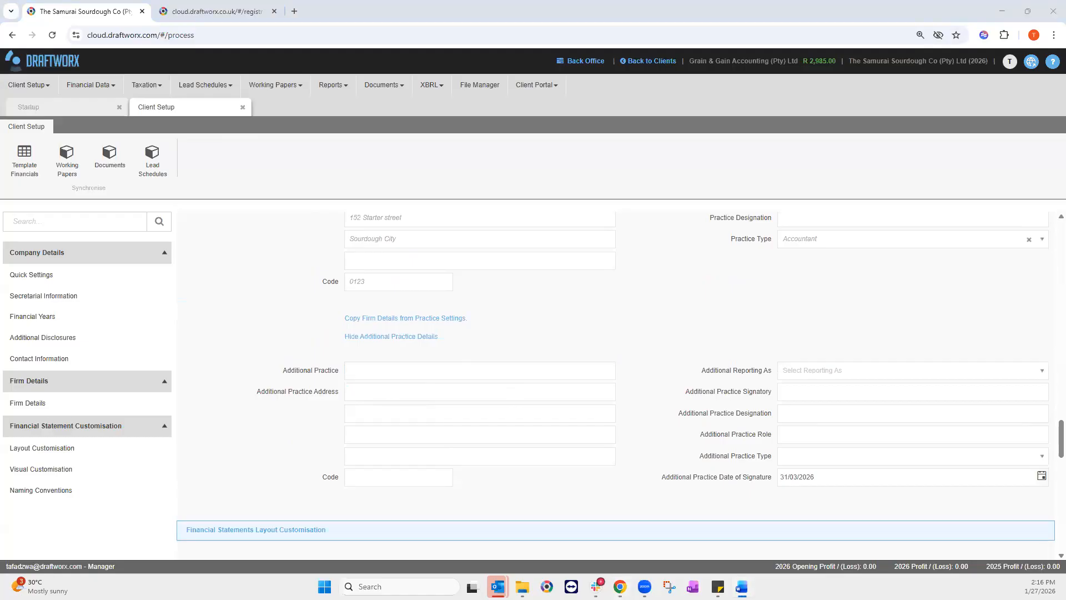
click(364, 373)
text(Proof & Crumb Audit)
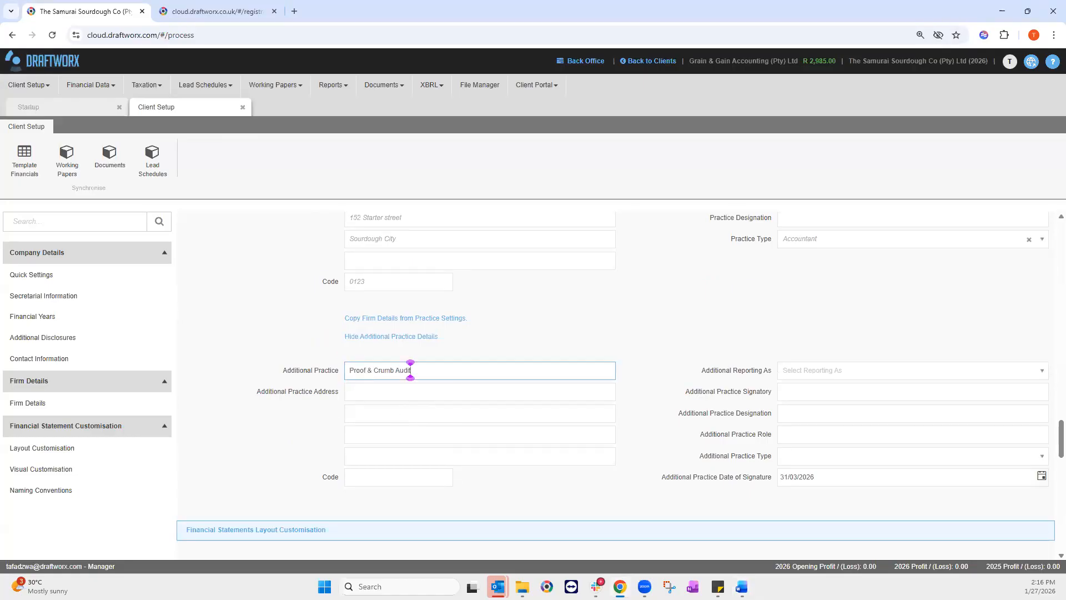
Step: Fill in the additional practice's two address lines and its postal code
key(alt+Tab)
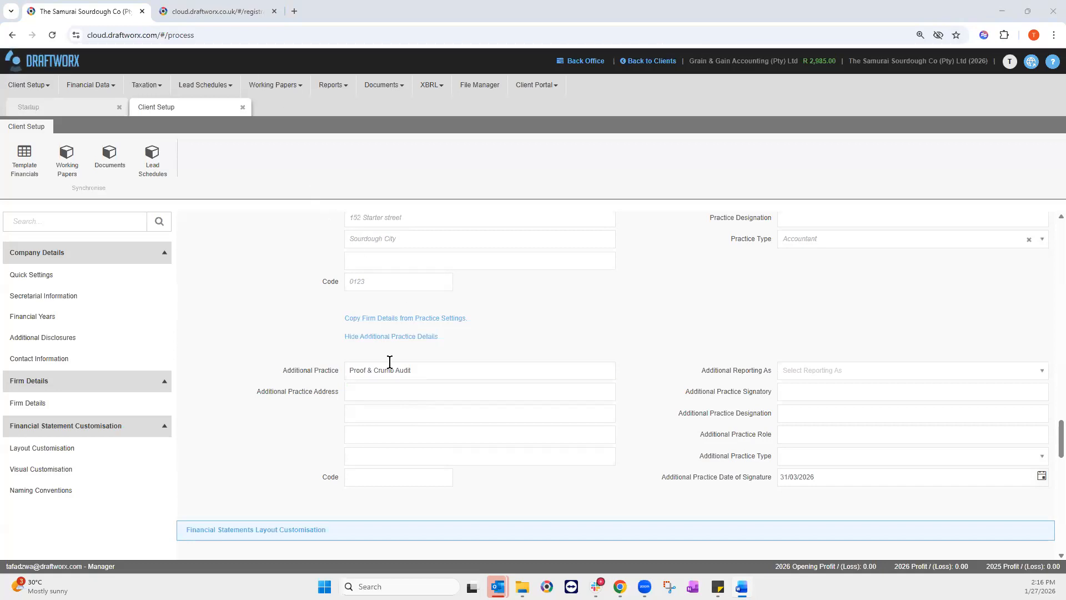
click(362, 391)
text(11 Freshly baked avenue)
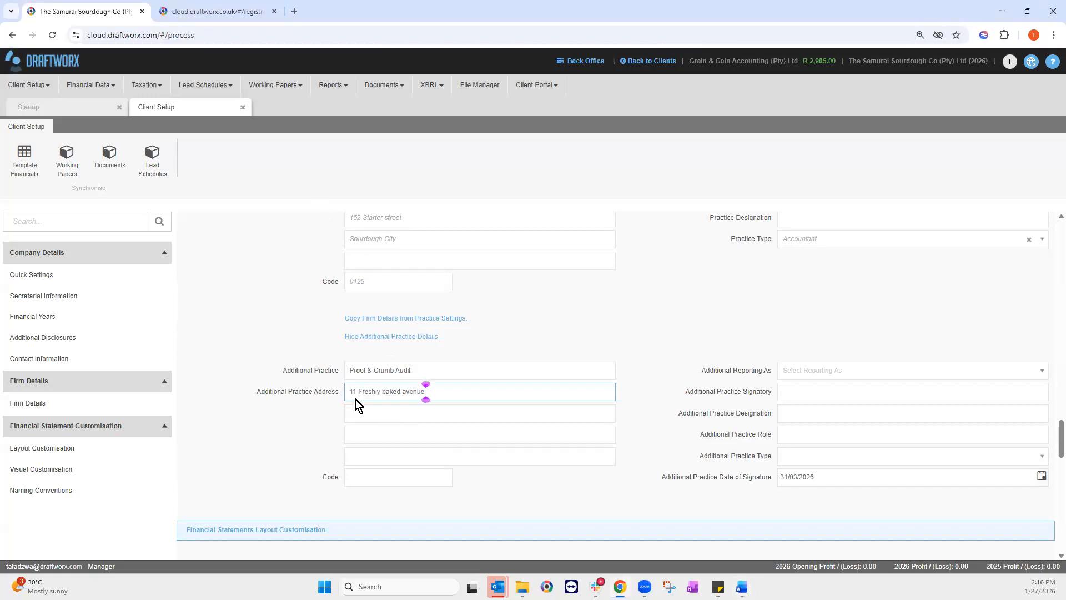
click(376, 414)
key(alt+Tab)
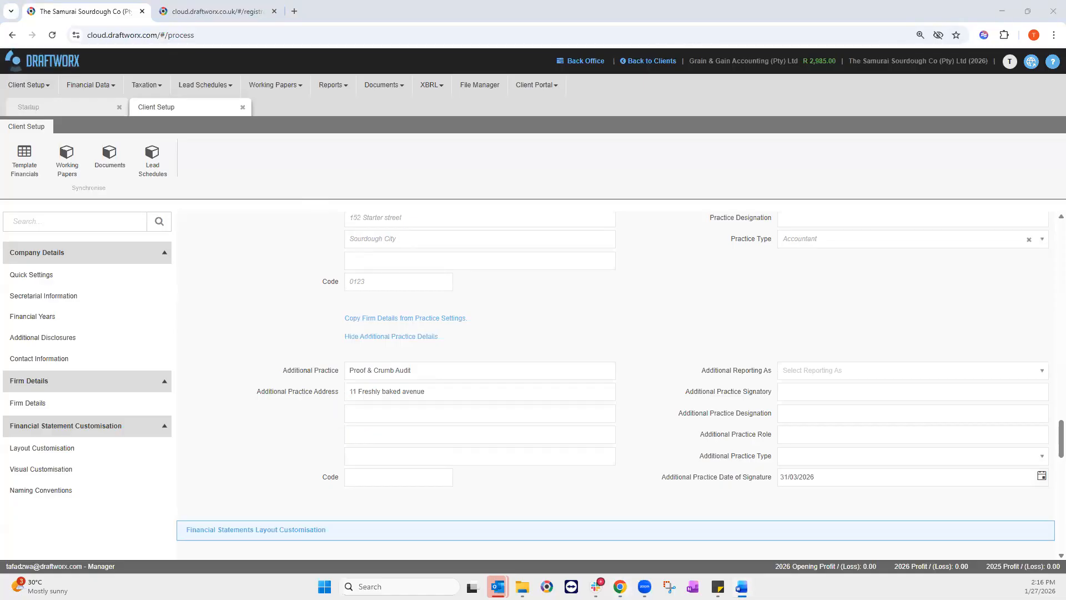
click(352, 414)
text(Crispy Crumbs)
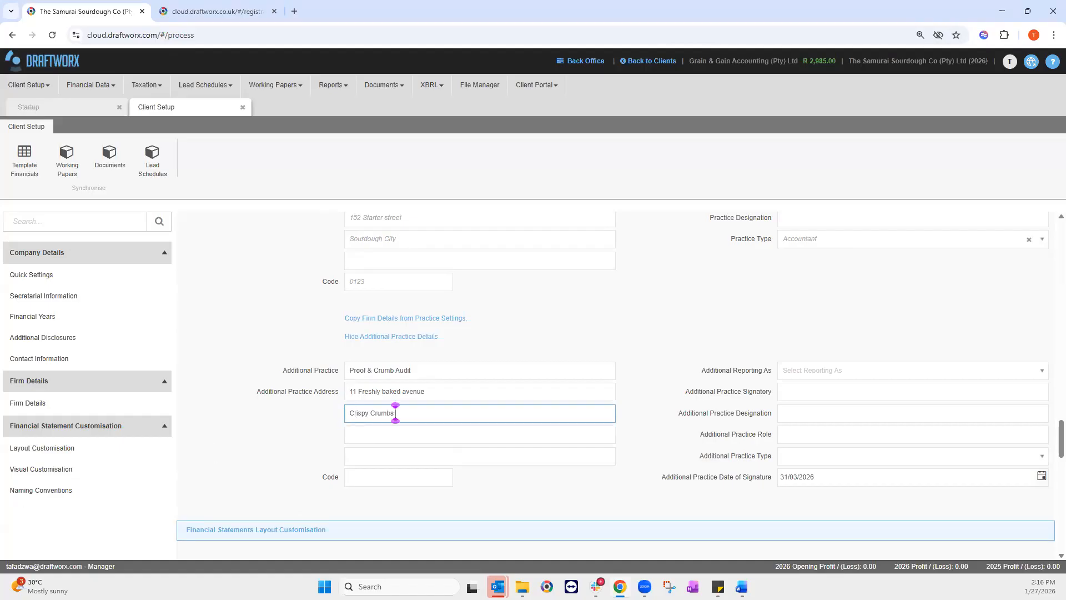
click(410, 478)
text(05)
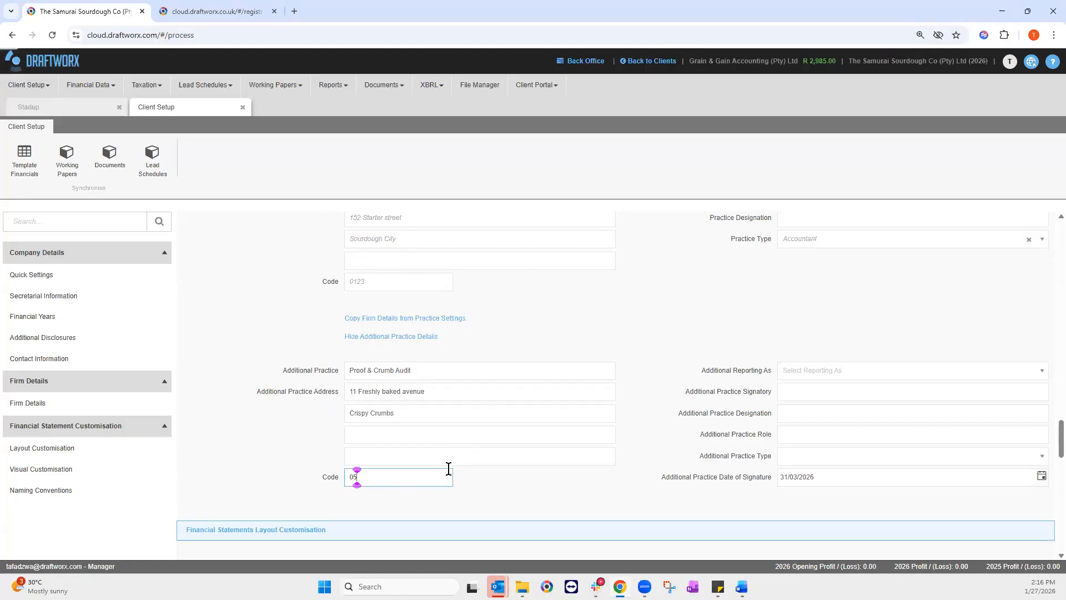
text(15)
Step: Keep income taxes refunded allocated to Operating and accounting policies as a separate section
scroll(492, 348, down, 5)
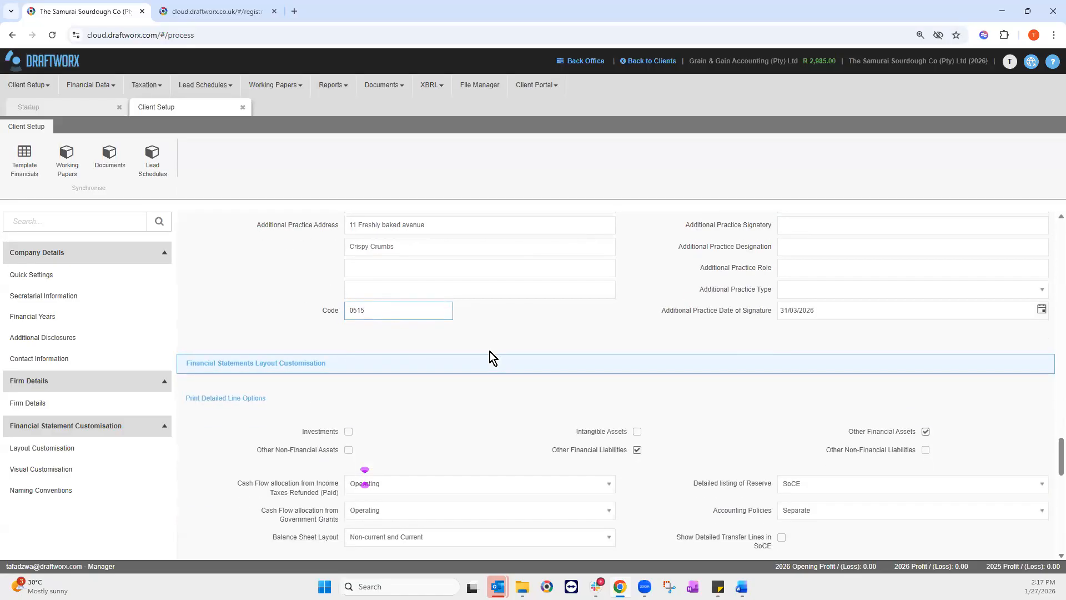
scroll(489, 352, down, 1)
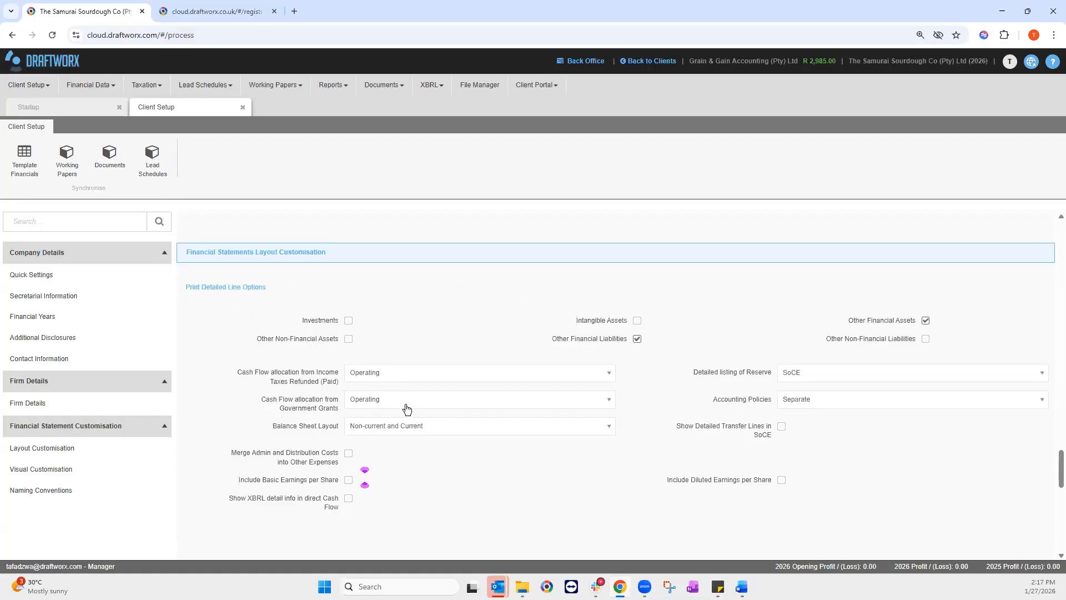
scroll(267, 235, down, 1)
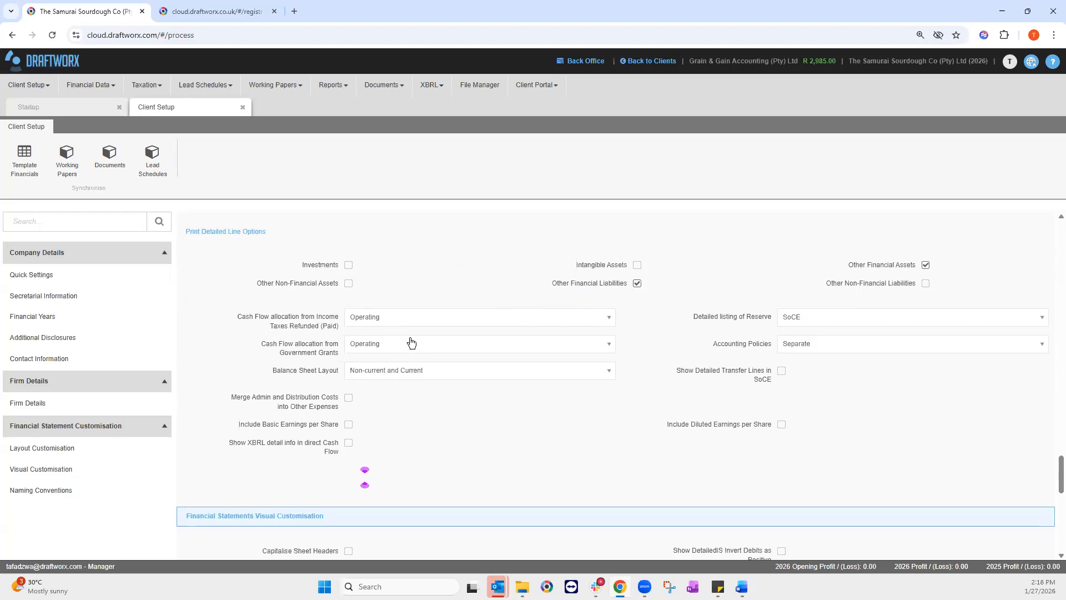
click(393, 317)
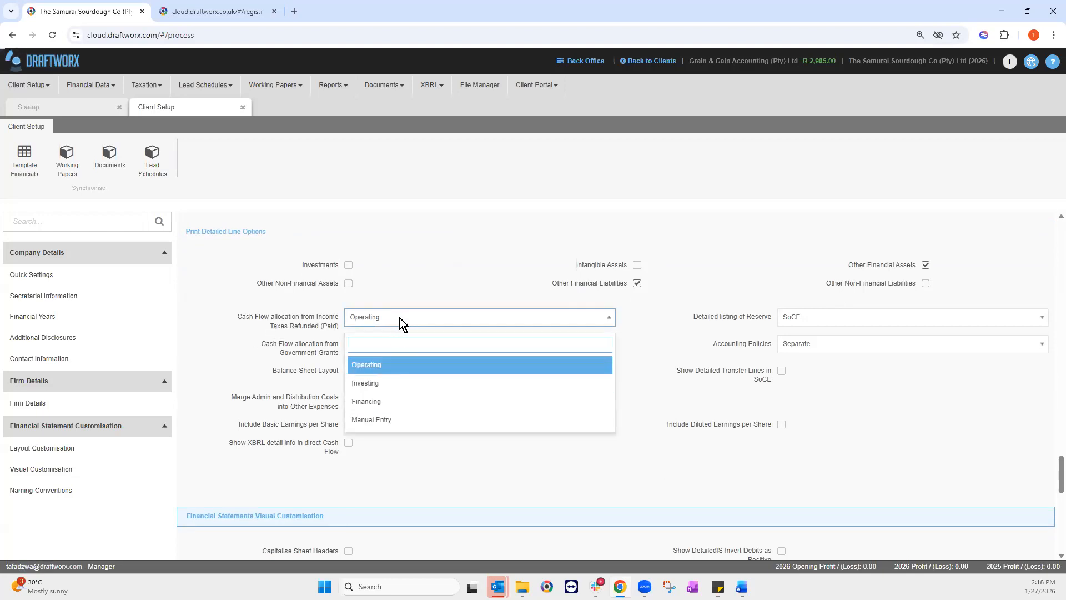
click(407, 325)
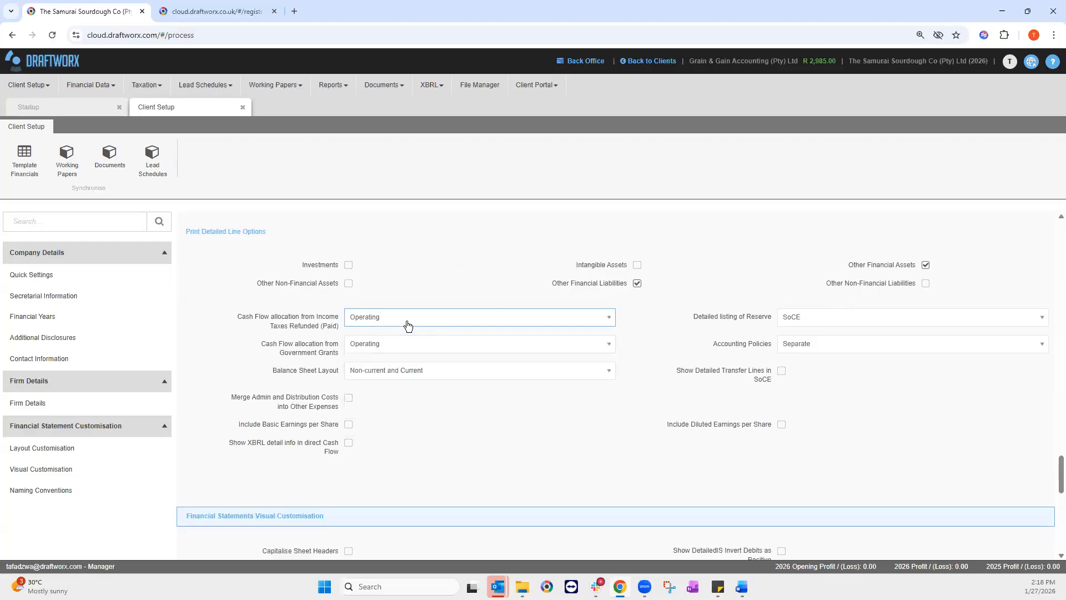
click(807, 344)
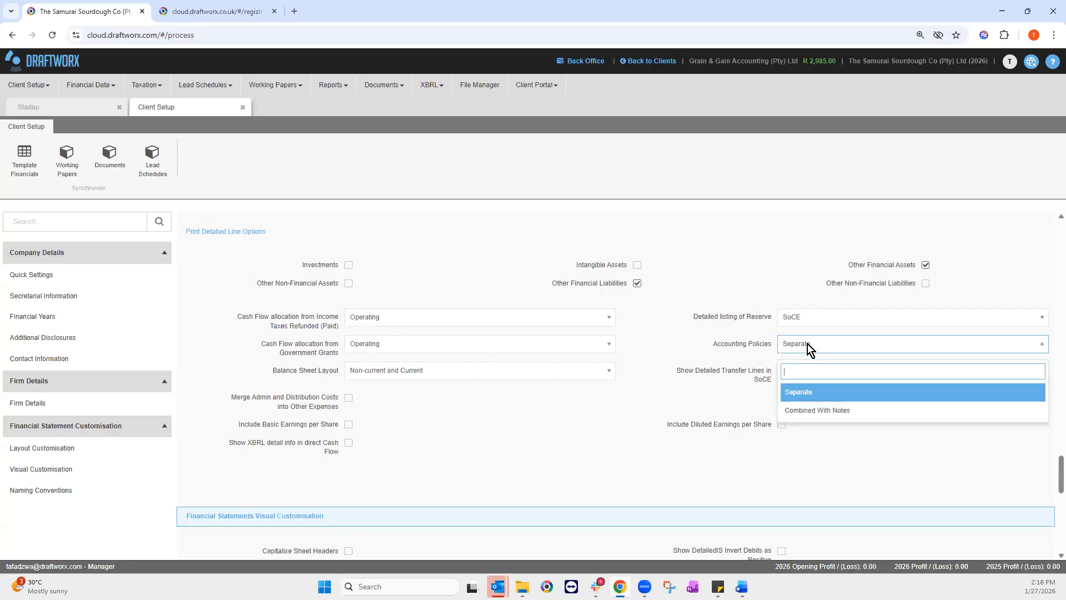
click(807, 344)
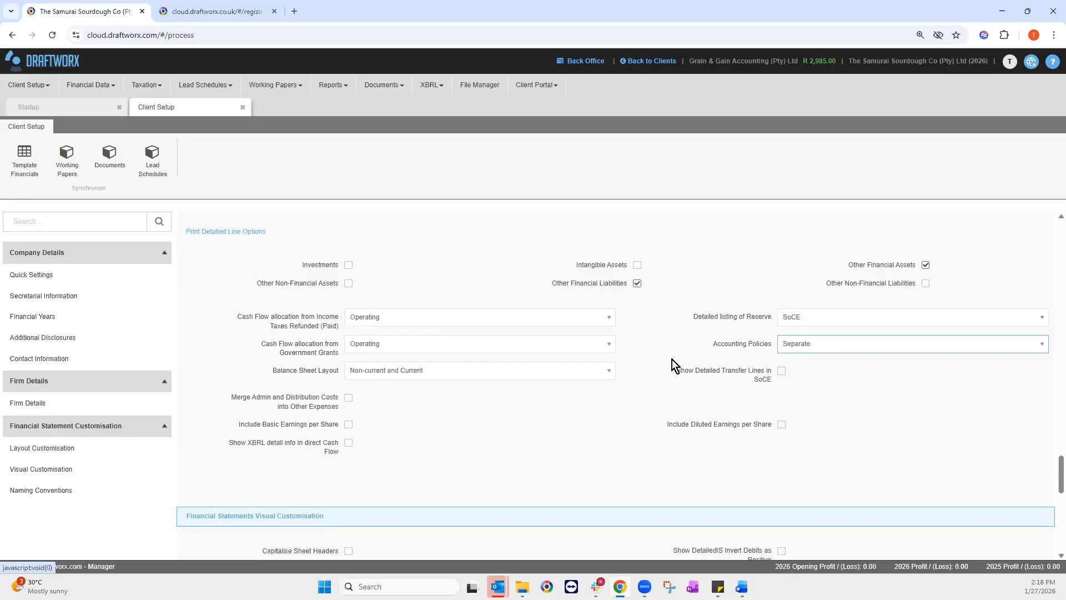
Step: Keep the Non-current and Current balance sheet layout and tick Merge Admin and Distribution Costs into Other Expenses
click(442, 375)
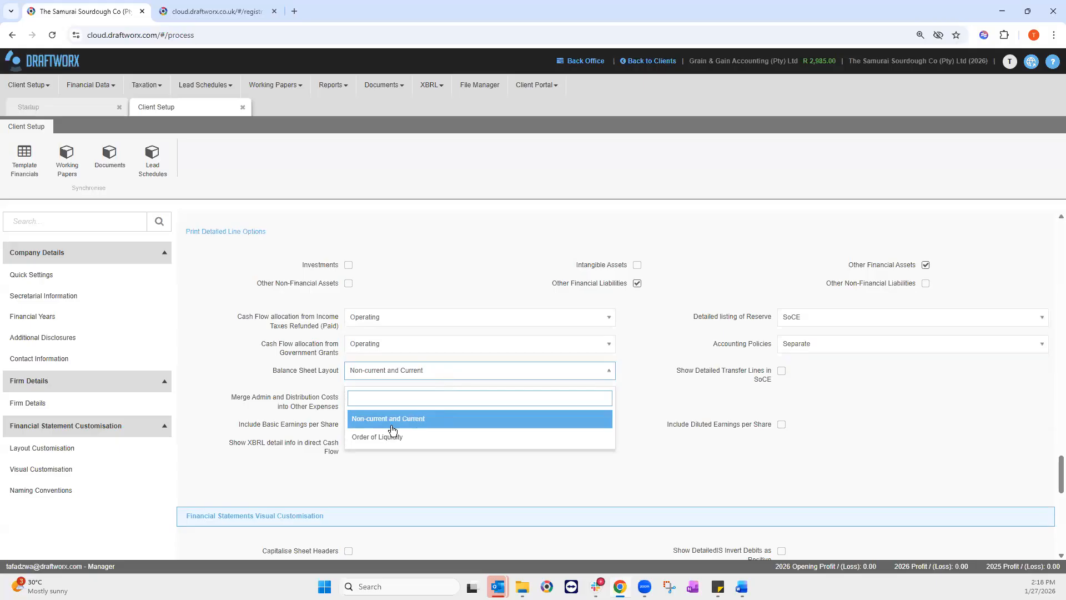
click(400, 371)
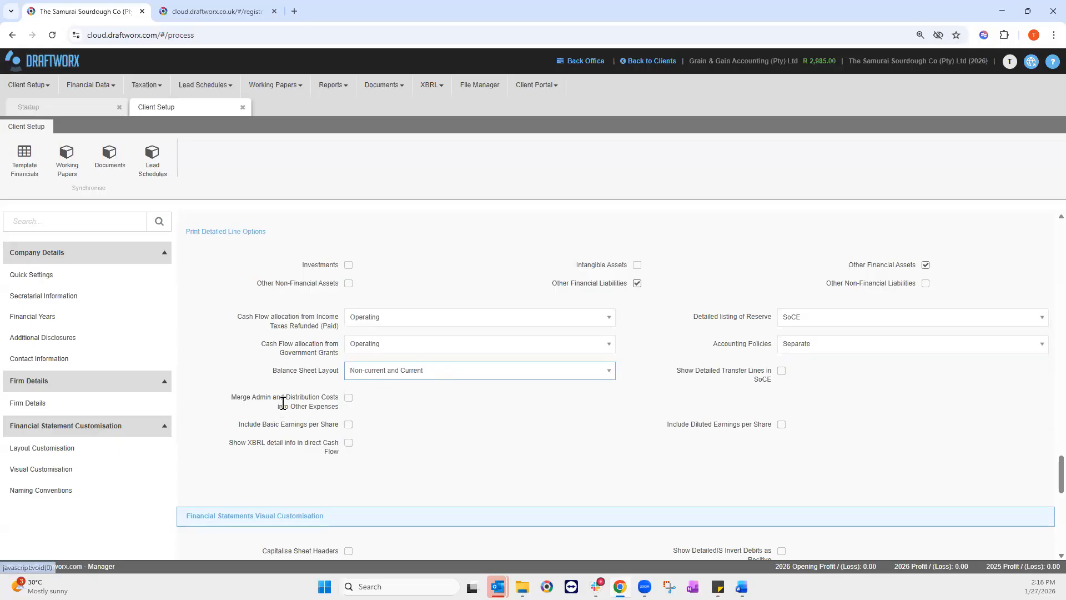
click(349, 399)
scroll(548, 385, down, 3)
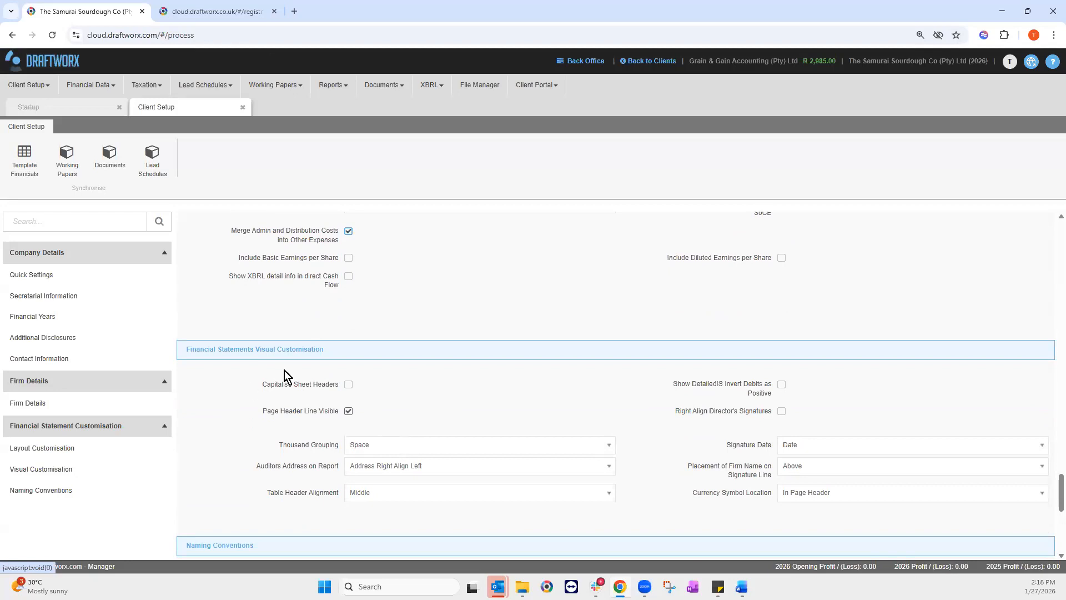
Step: Leave Thousand Grouping as Space and set Signature Date to Blank Line
click(382, 451)
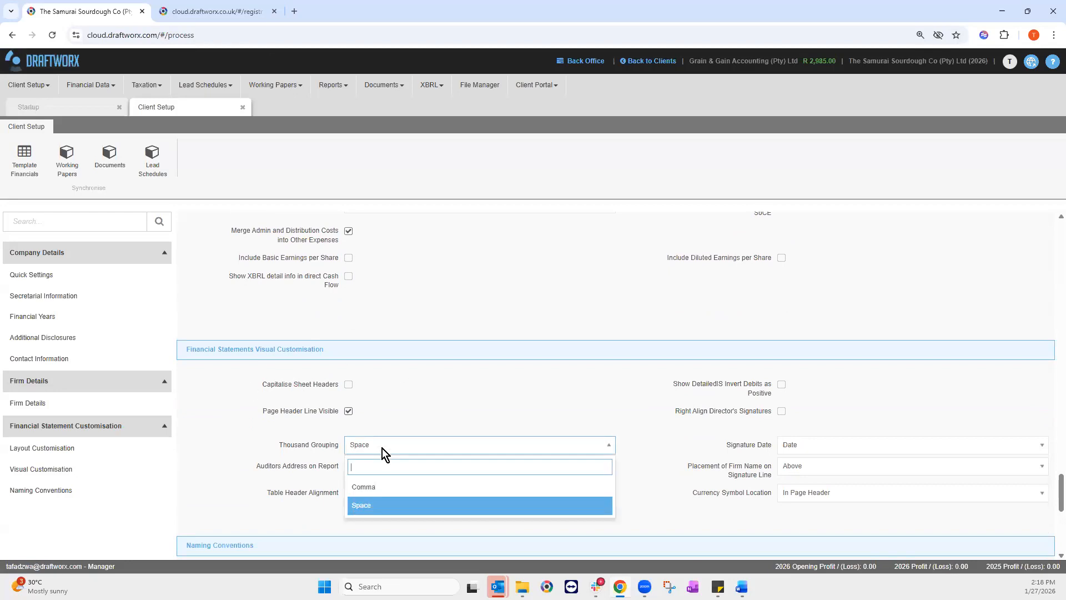
click(383, 450)
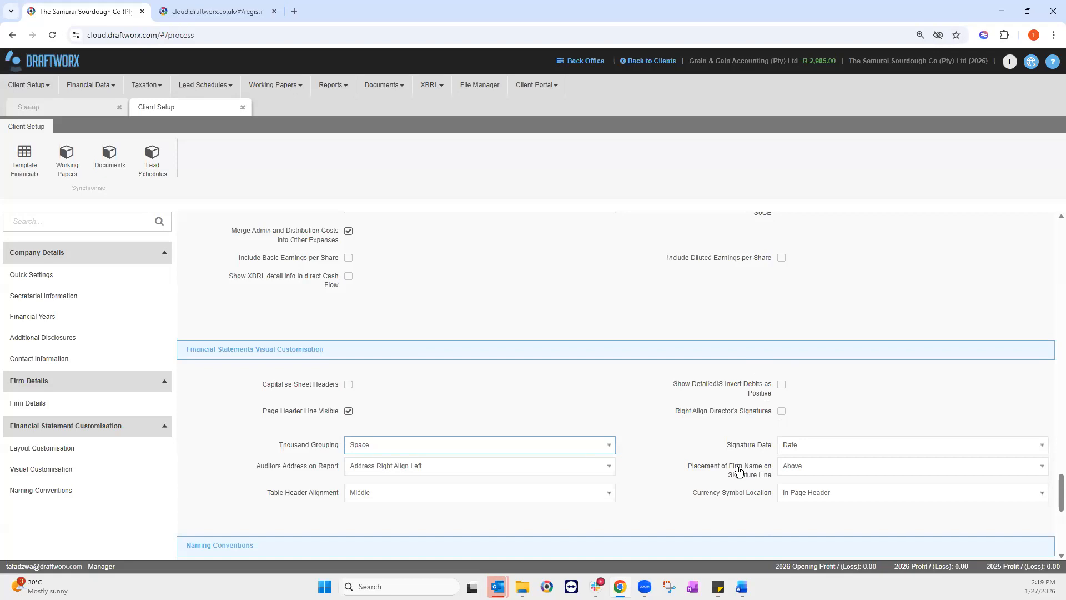
click(798, 451)
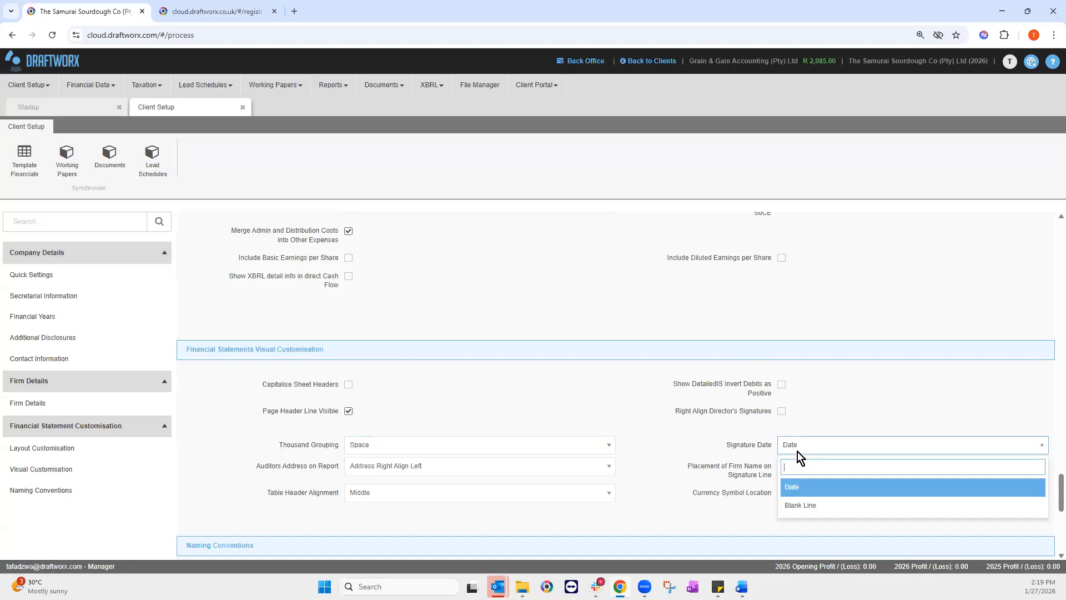
click(795, 505)
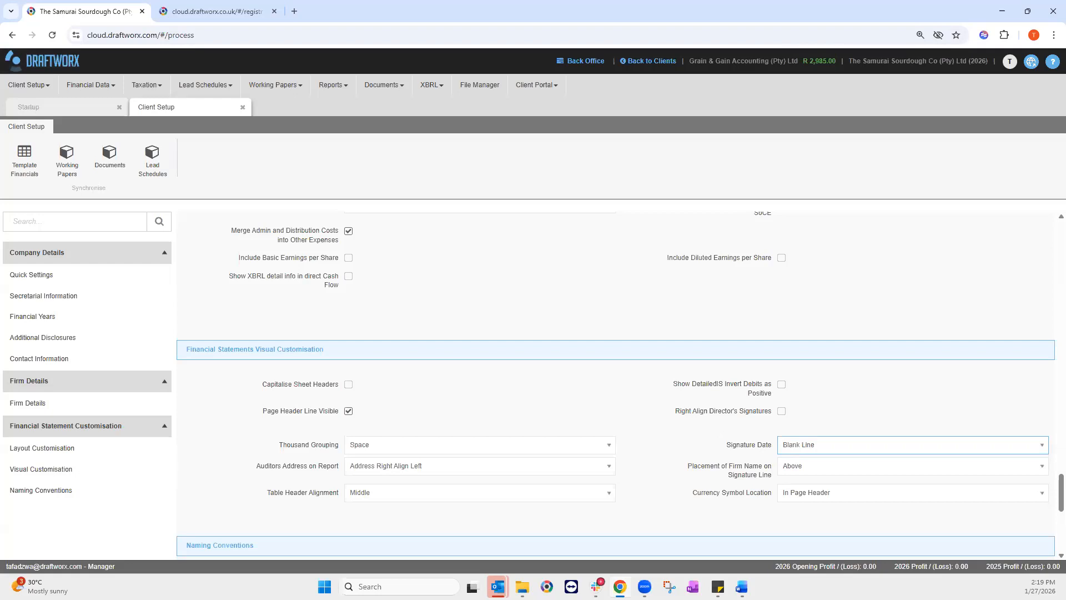
scroll(667, 385, down, 2)
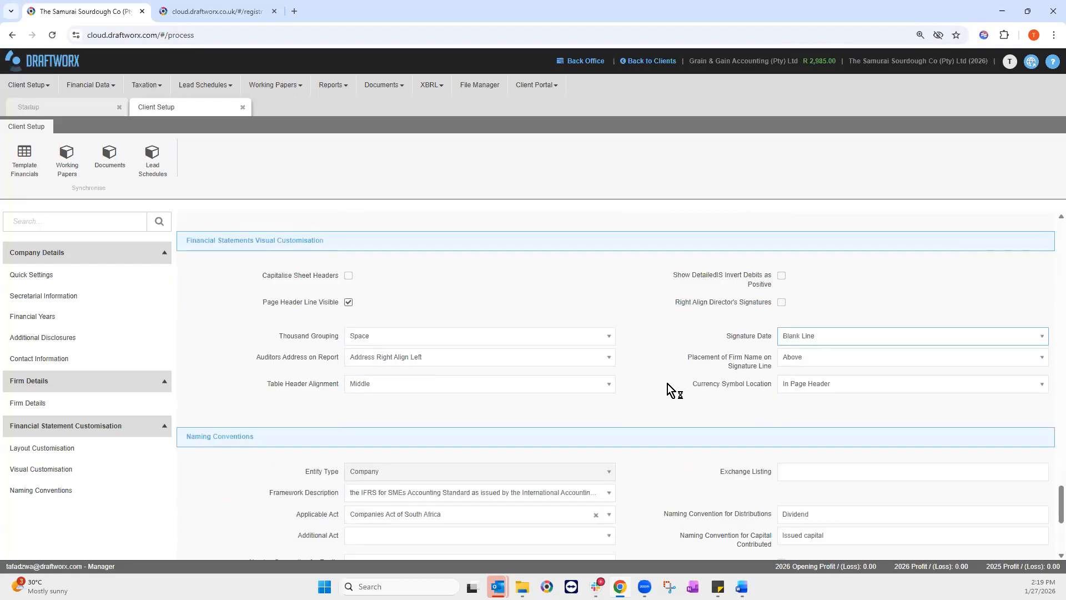
scroll(666, 385, down, 2)
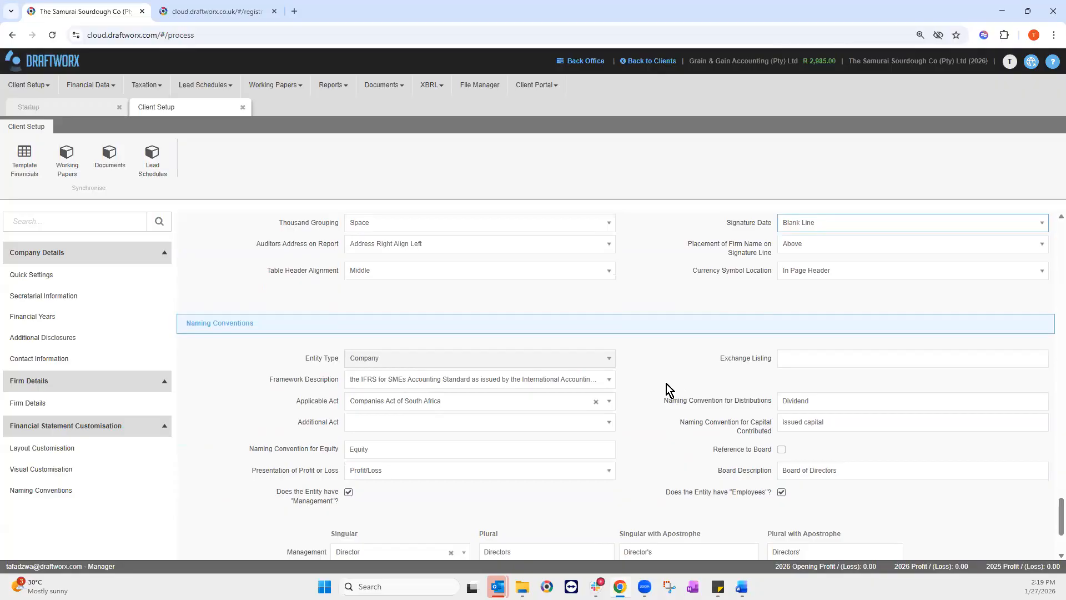
scroll(611, 378, down, 2)
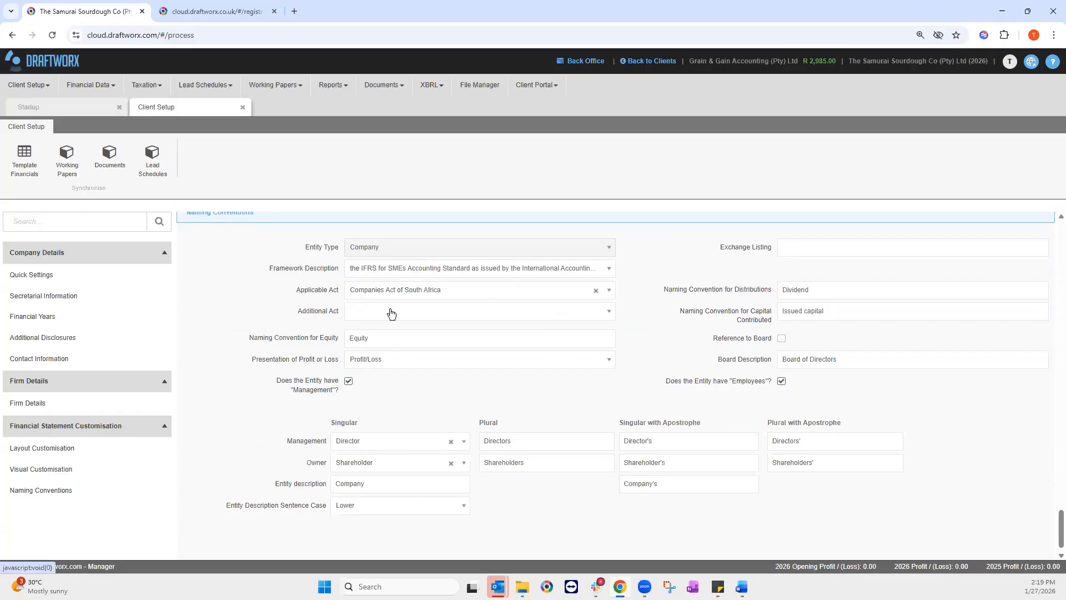
click(371, 312)
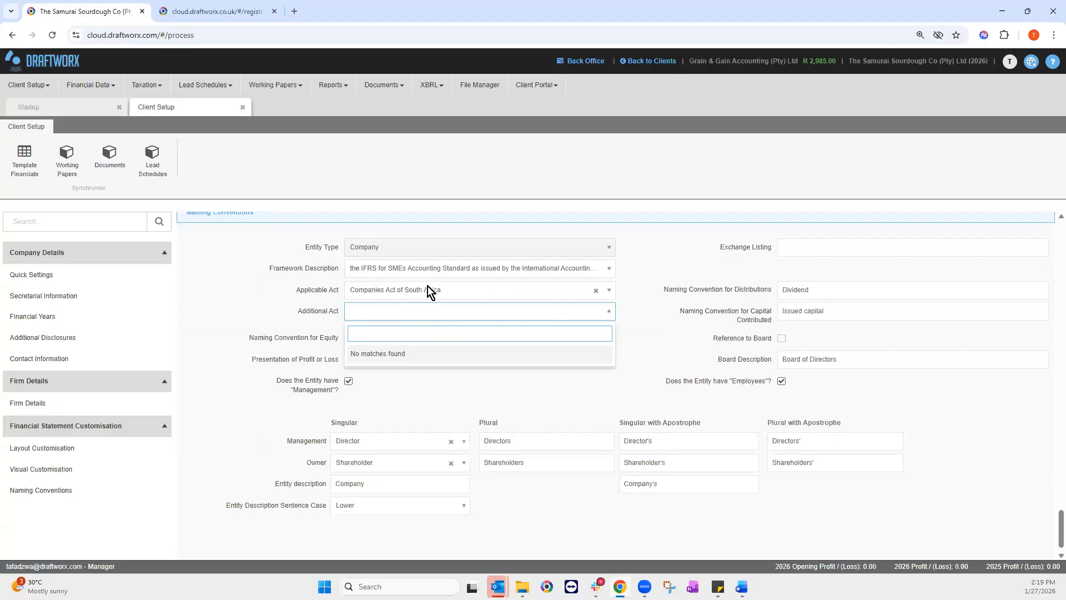
click(255, 298)
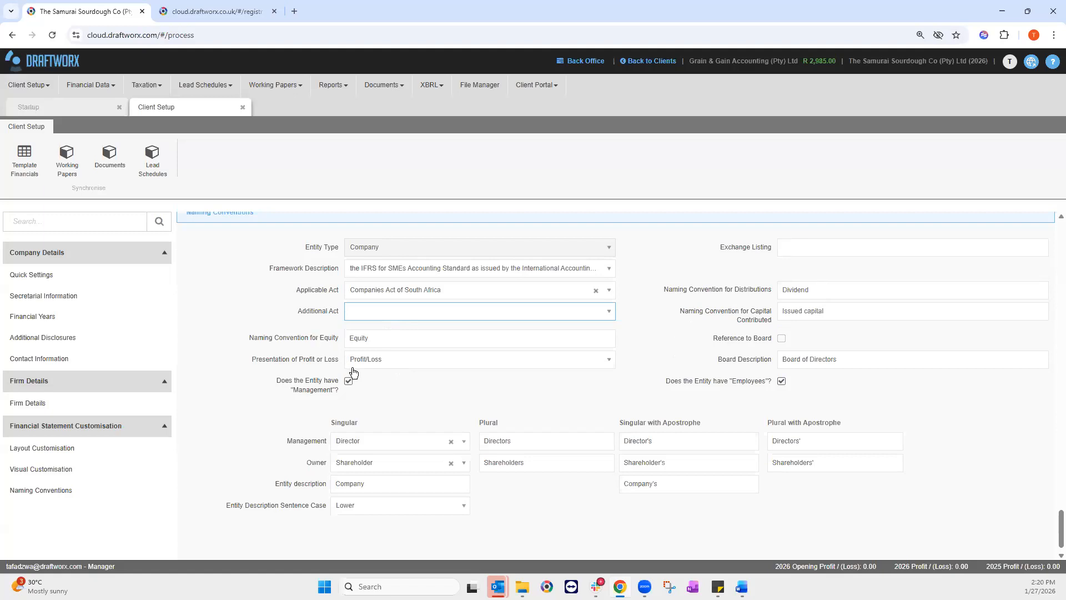
click(381, 365)
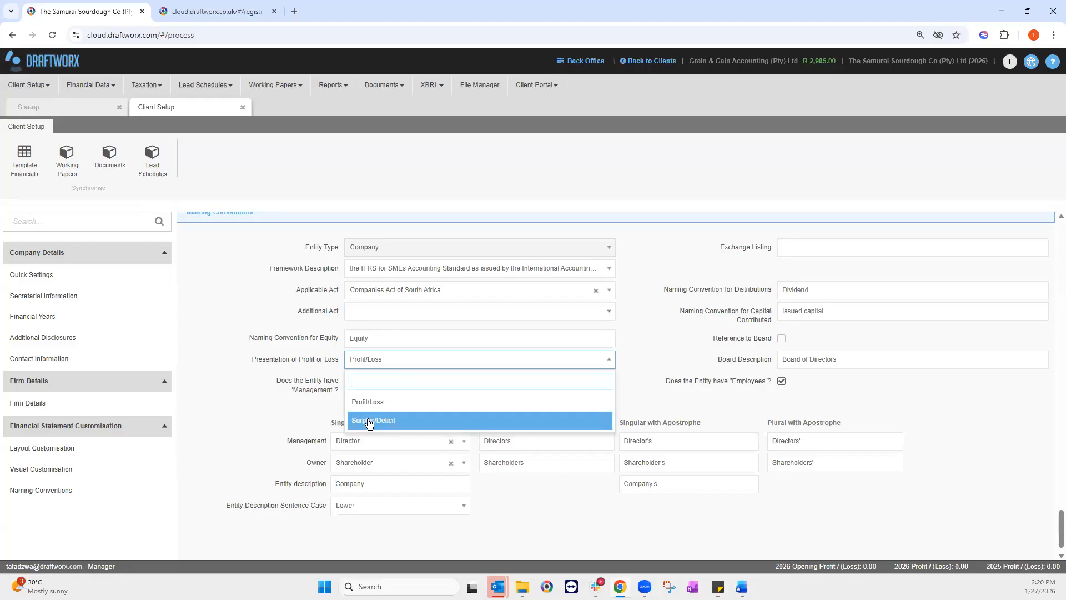
click(783, 325)
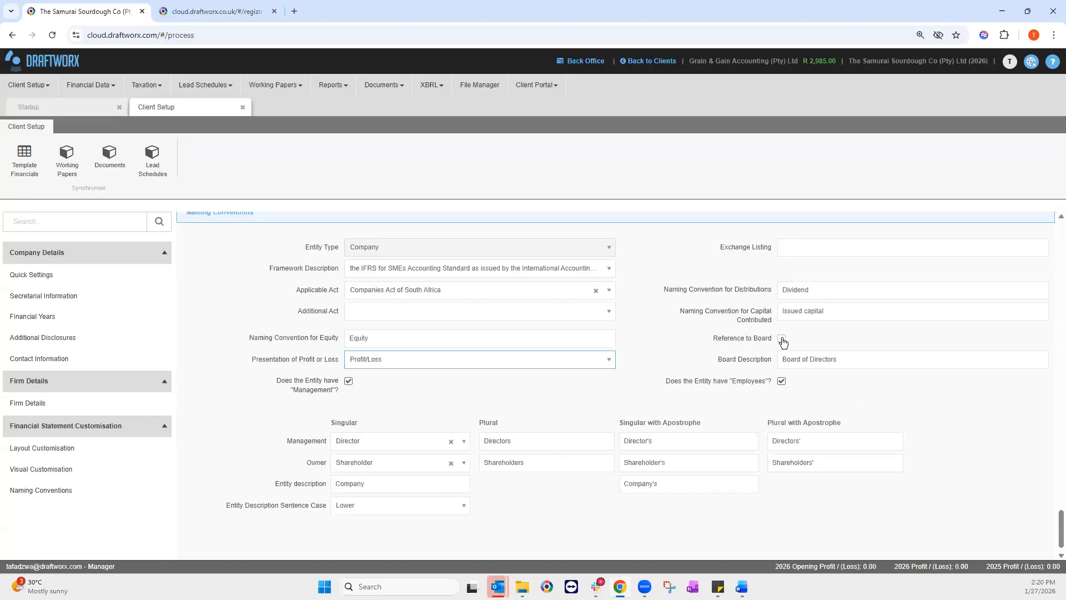
scroll(432, 338, down, 1)
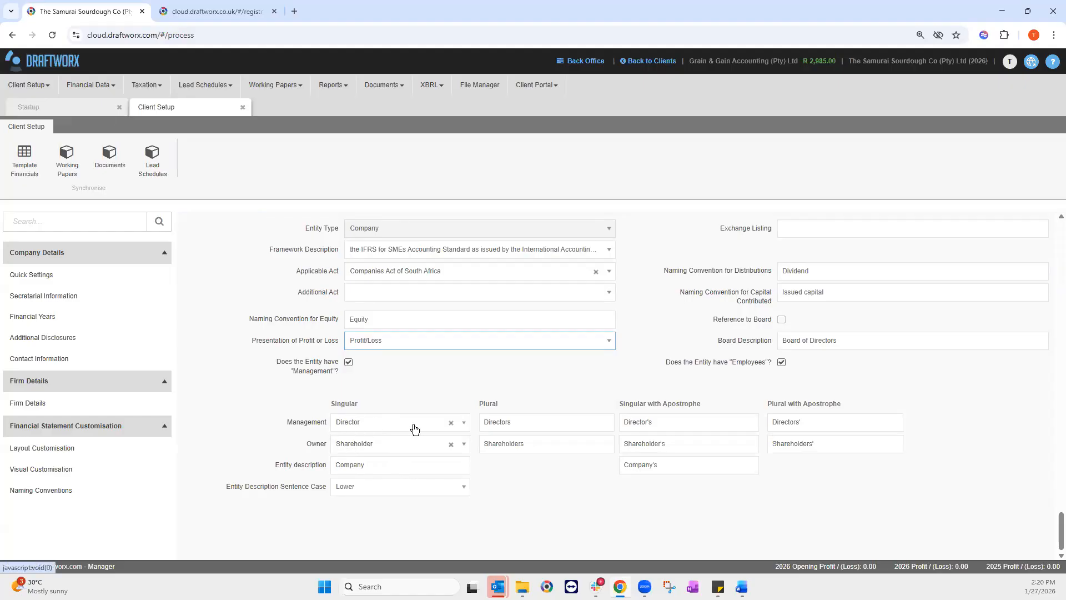
click(464, 423)
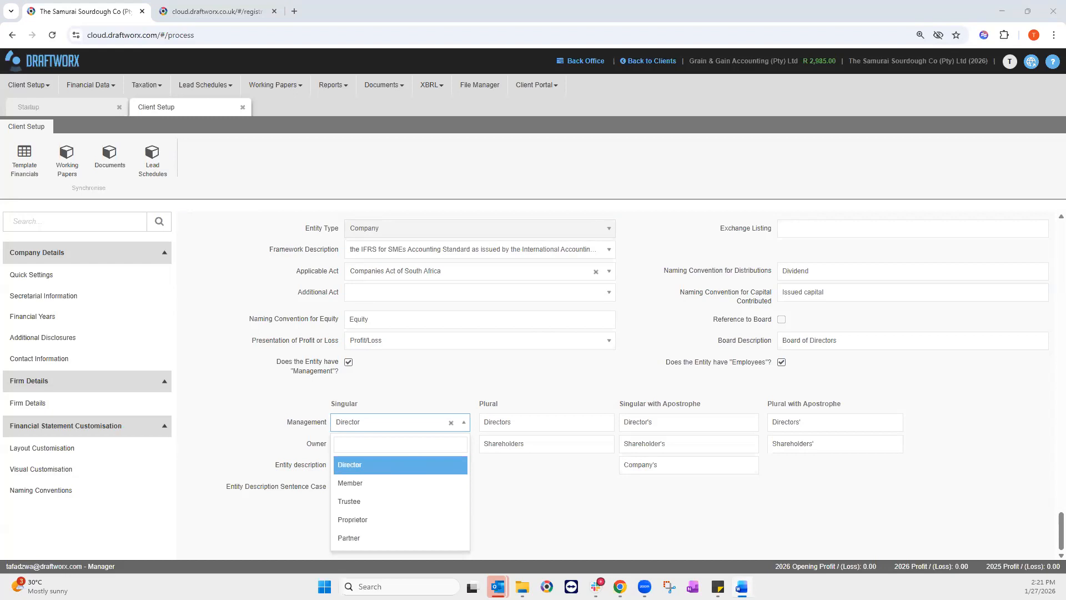
click(348, 441)
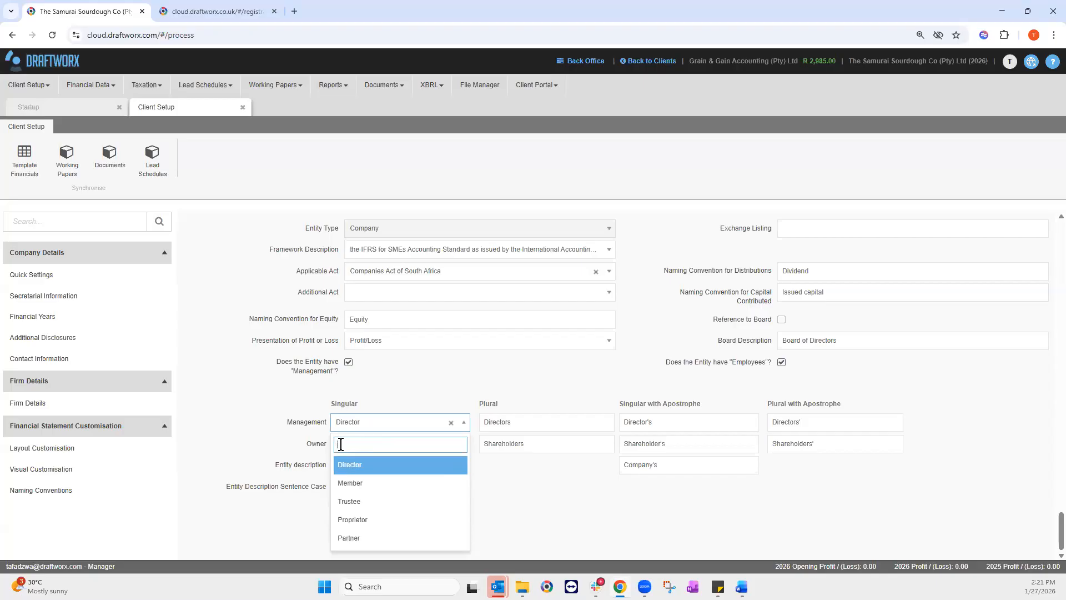
text(o	The Elders of the sourdough)
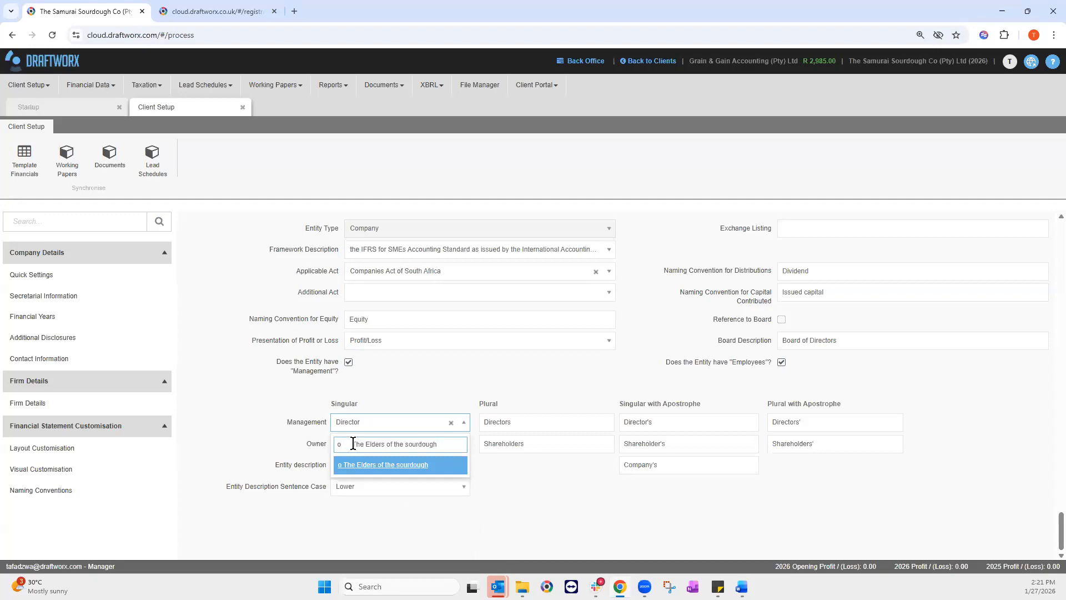
key(BackSpace)
key(BackSpace)
click(398, 464)
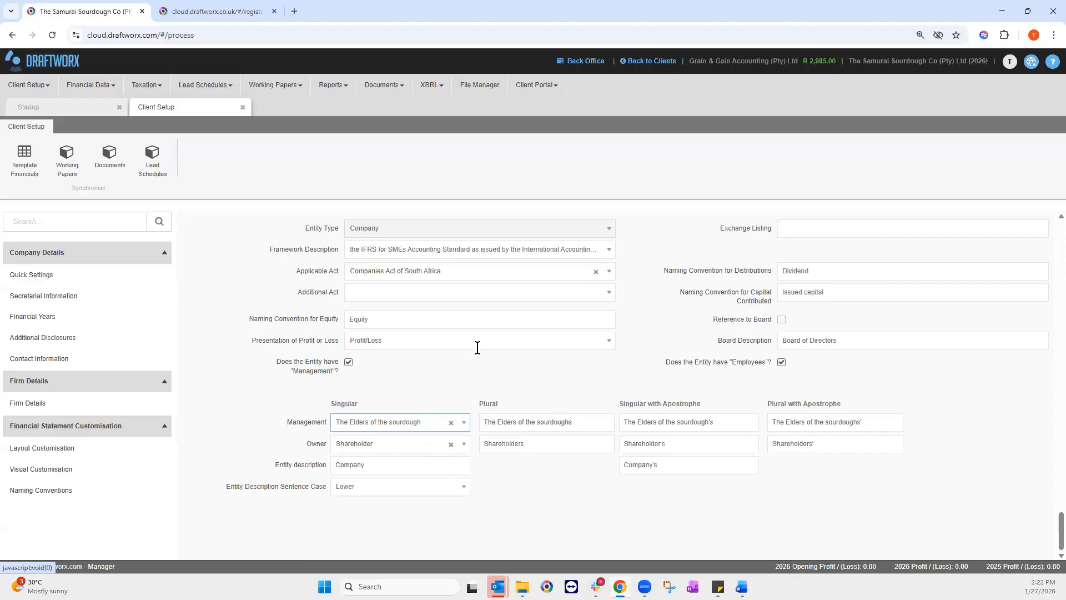
click(466, 425)
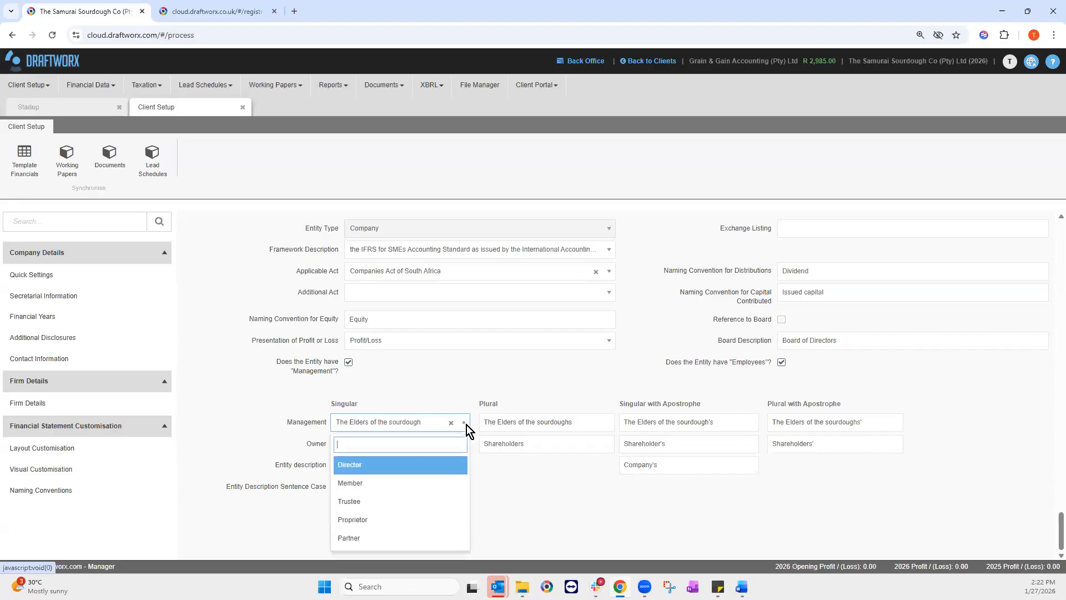
click(374, 470)
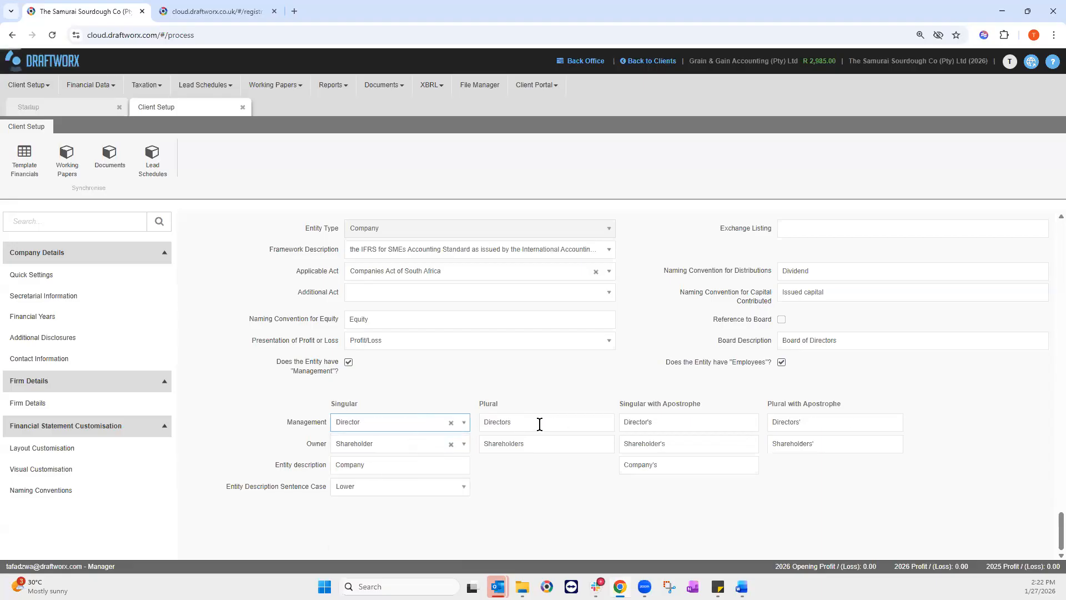
double_click(380, 468)
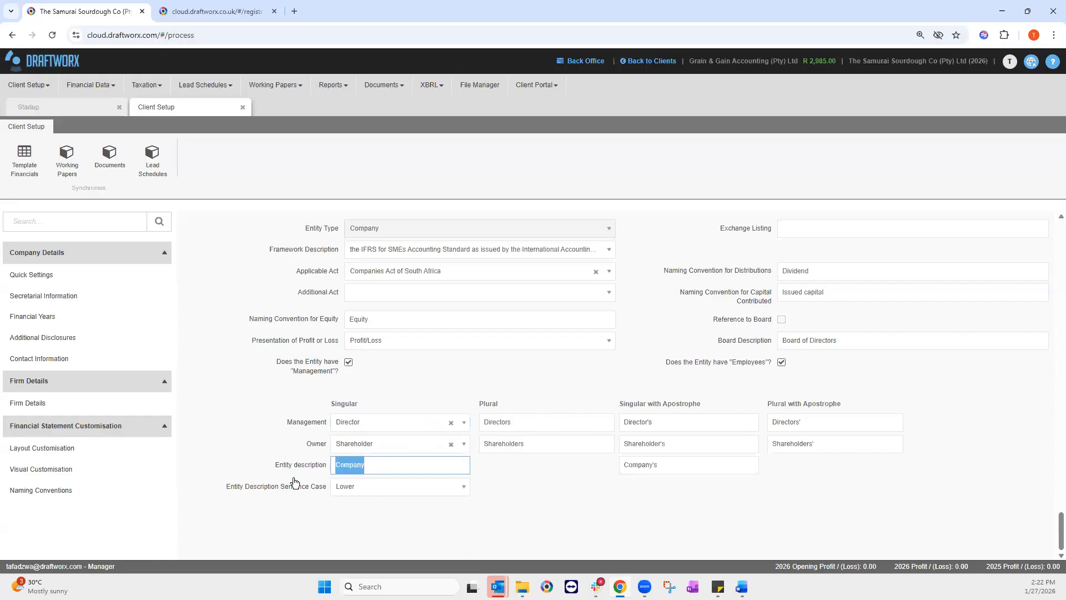
click(361, 487)
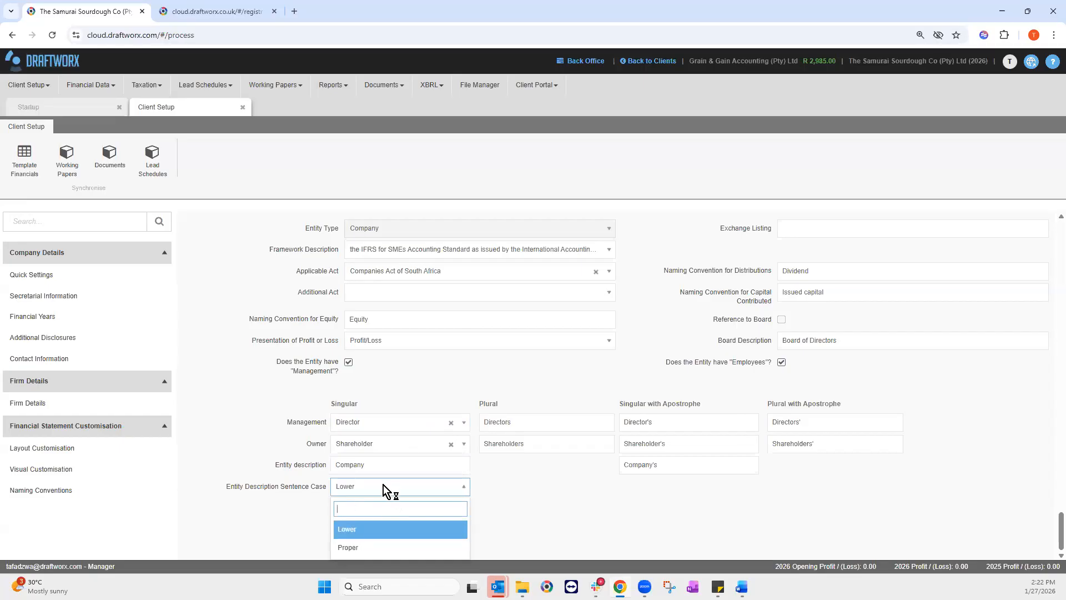
click(384, 488)
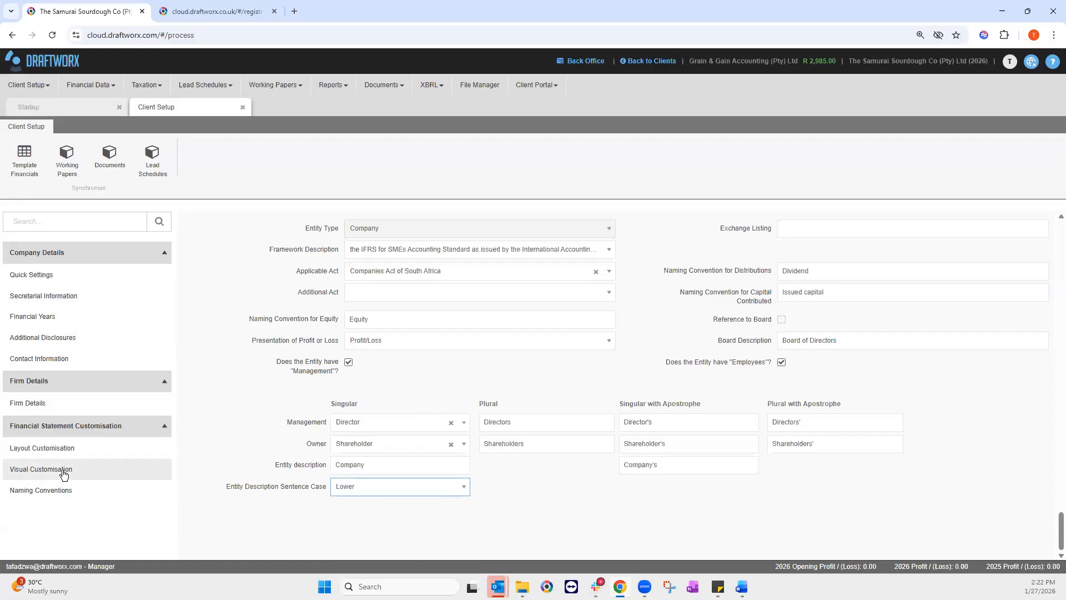
Step: Filter the settings for 'cash', confirm Cash Flow type stays Indirect, then clear the search
click(51, 315)
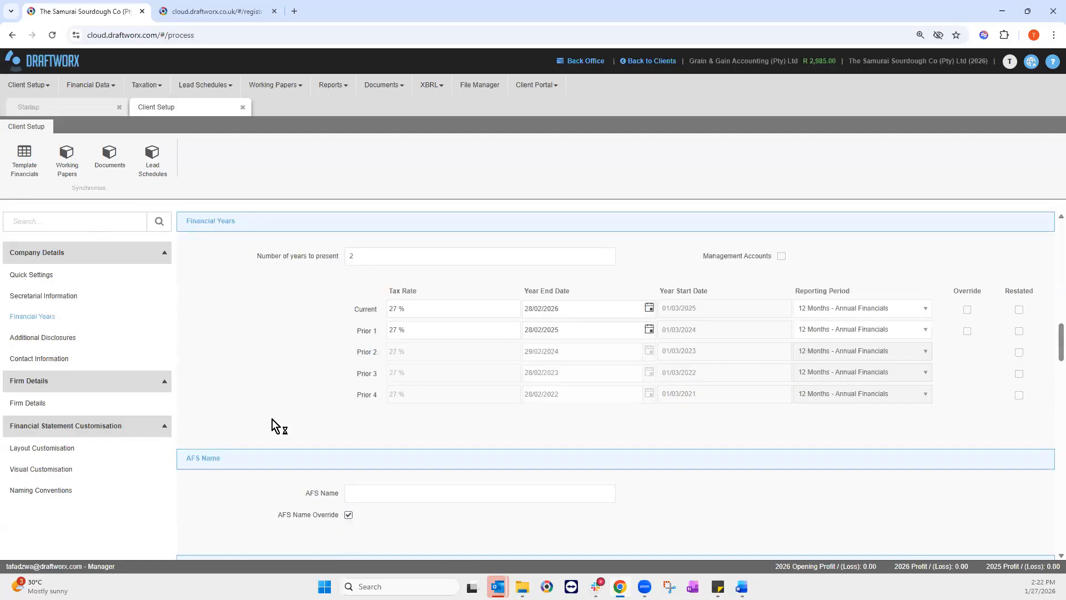
click(51, 222)
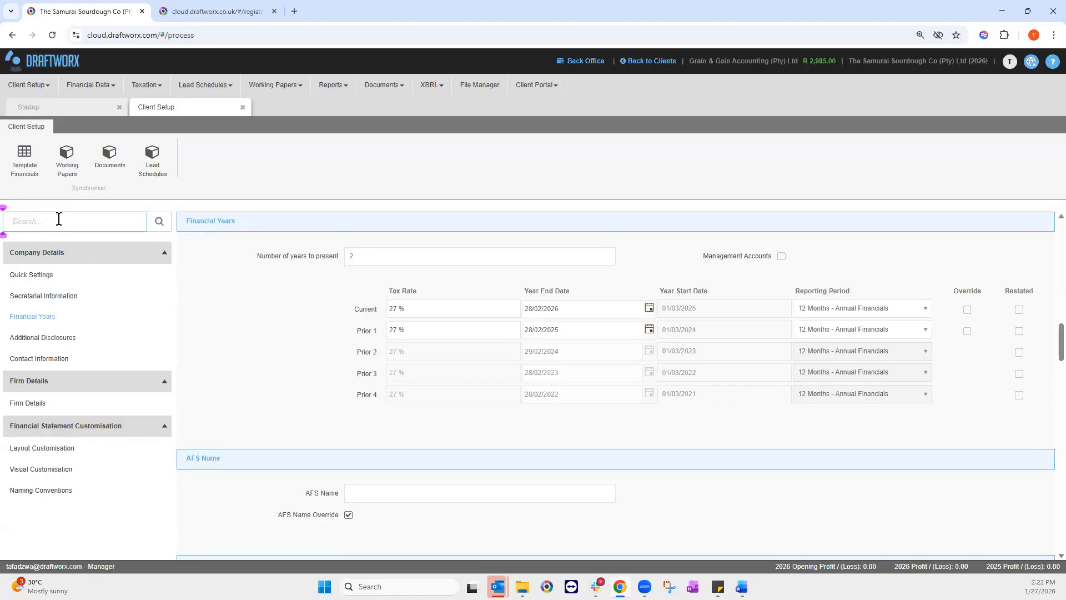
text(cash)
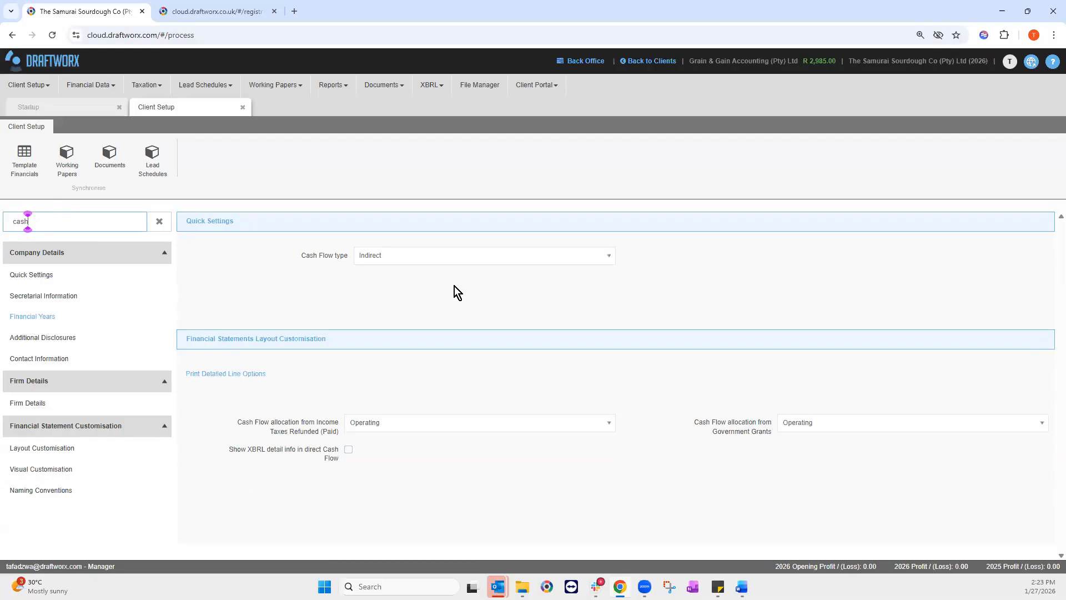
click(383, 256)
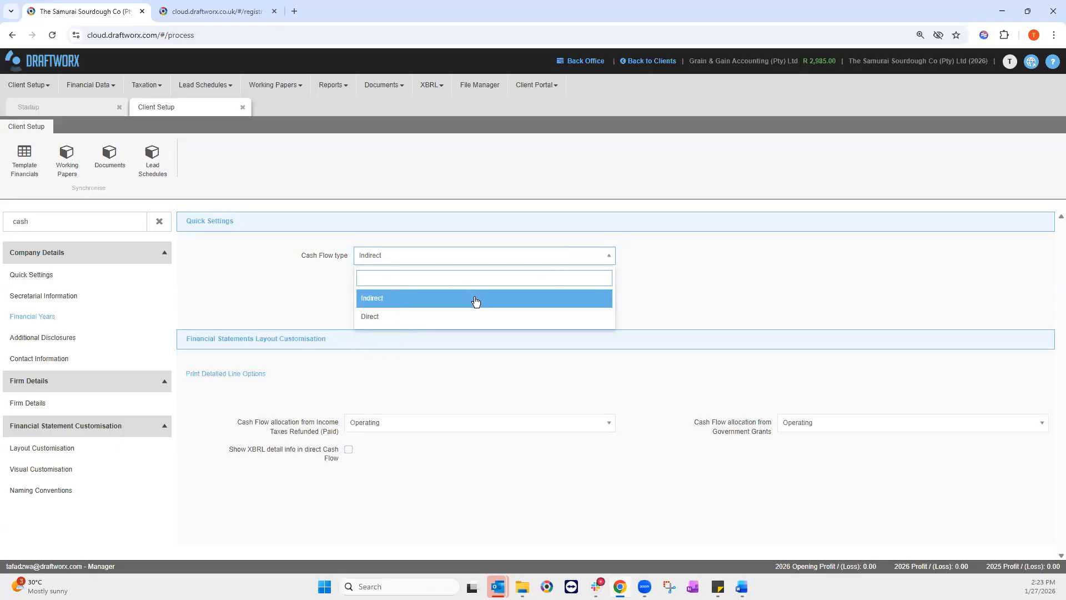
click(402, 303)
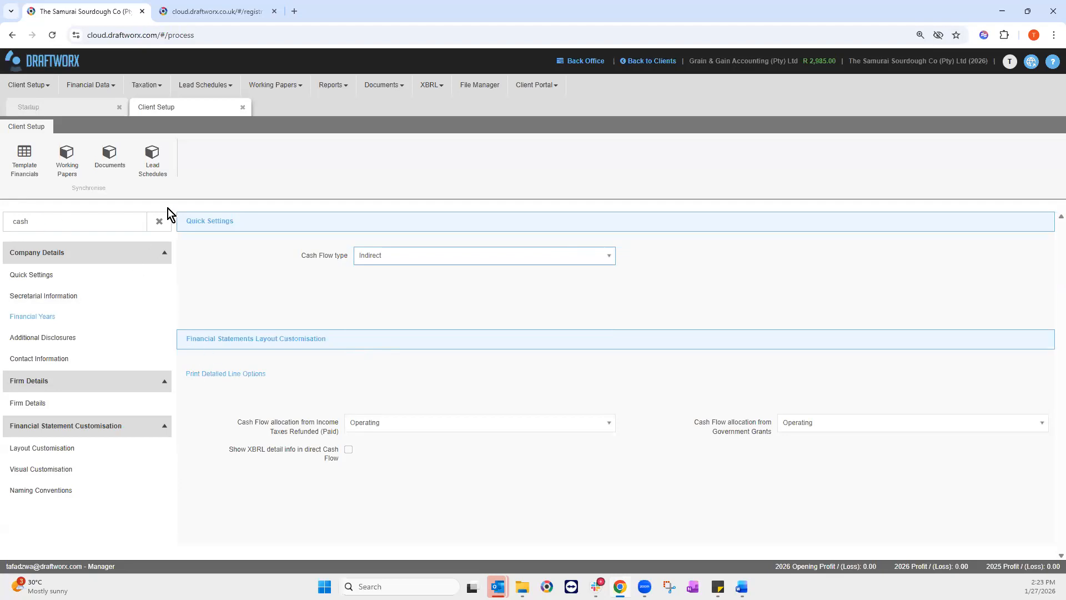
click(160, 222)
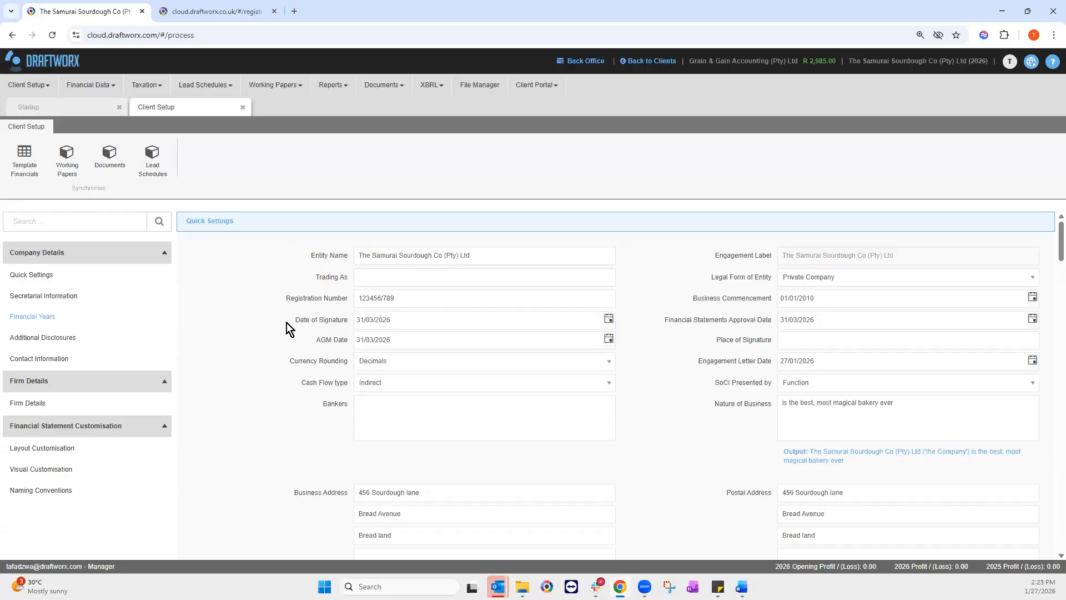
Step: From the Startup page, open Financial Data > Working Trial Balance for 2026
click(52, 106)
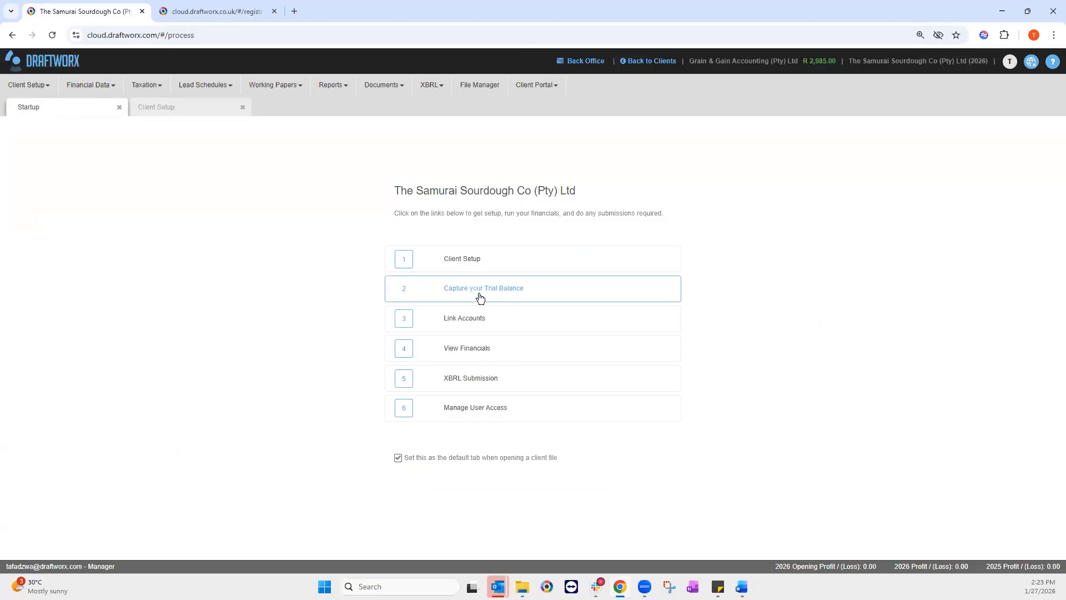
click(91, 86)
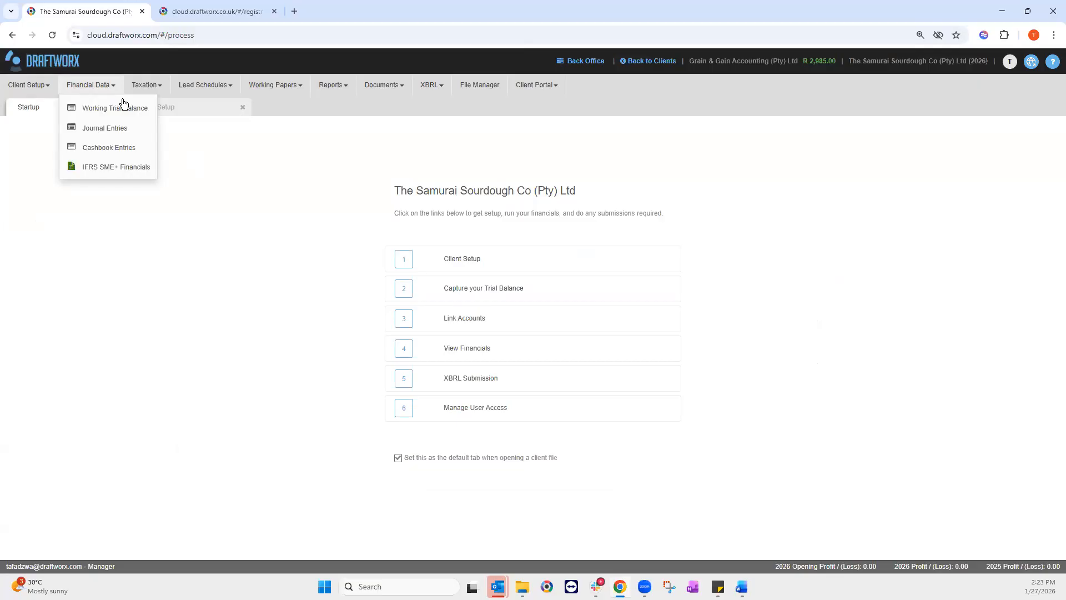
click(129, 110)
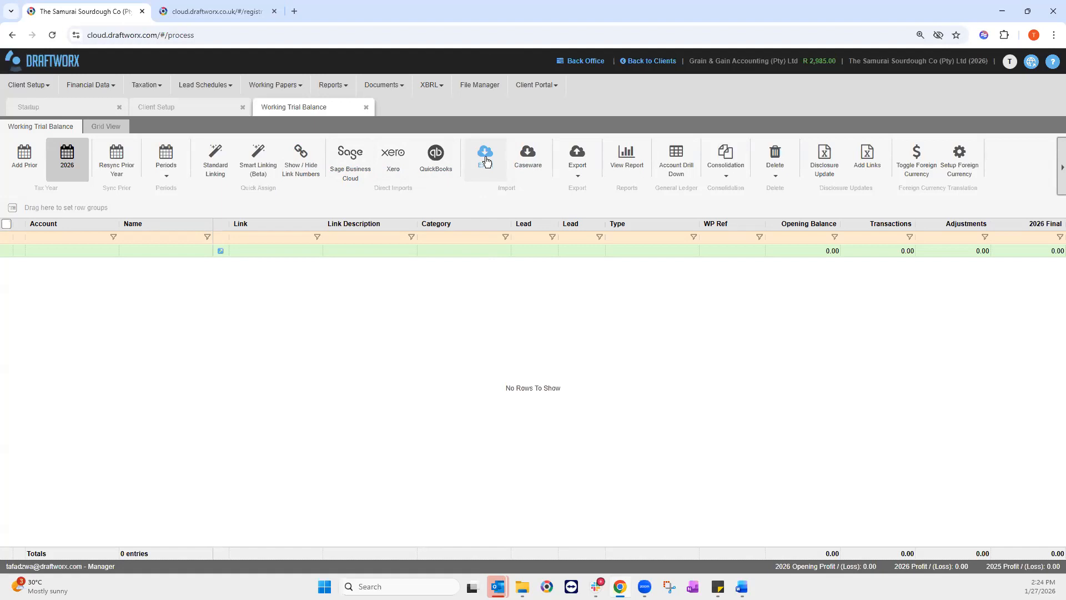
click(1030, 68)
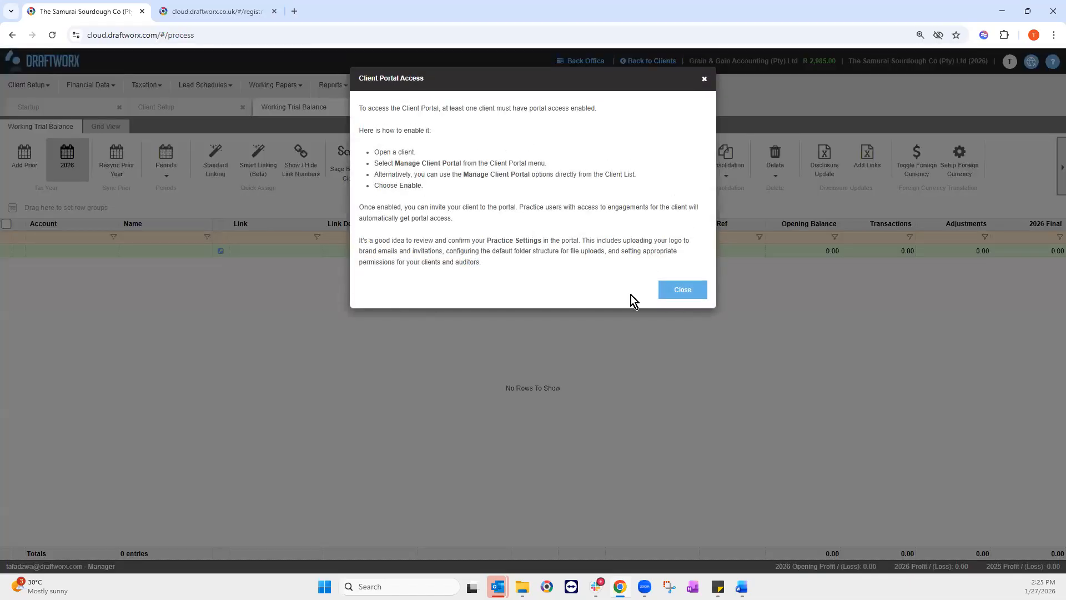
click(669, 289)
click(552, 85)
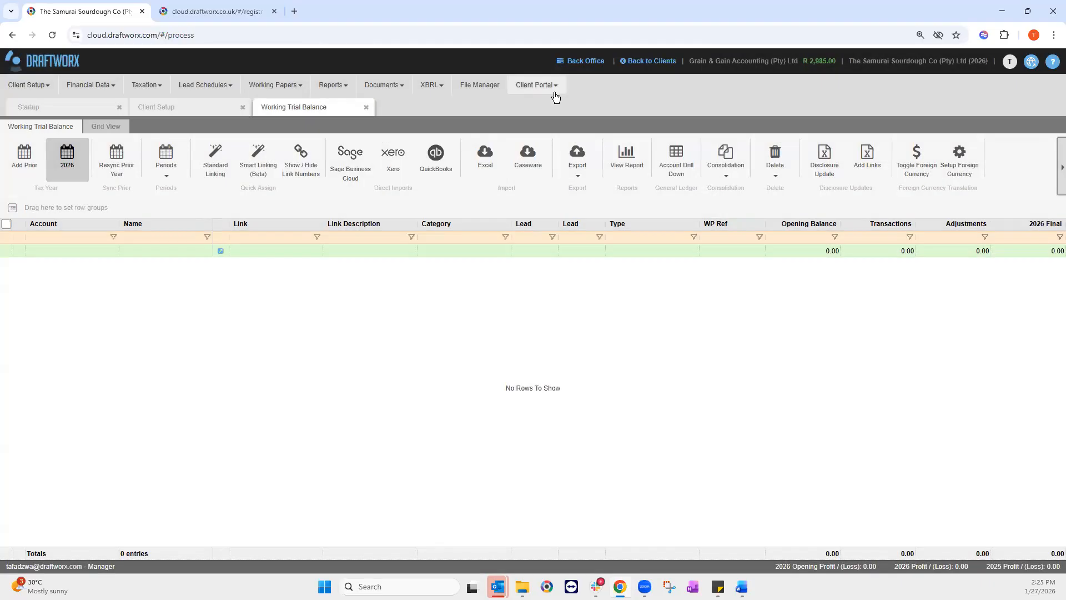
Step: Tick Enable the client portal in Manage Client Portal, confirm with Enable, and close the settings
click(562, 109)
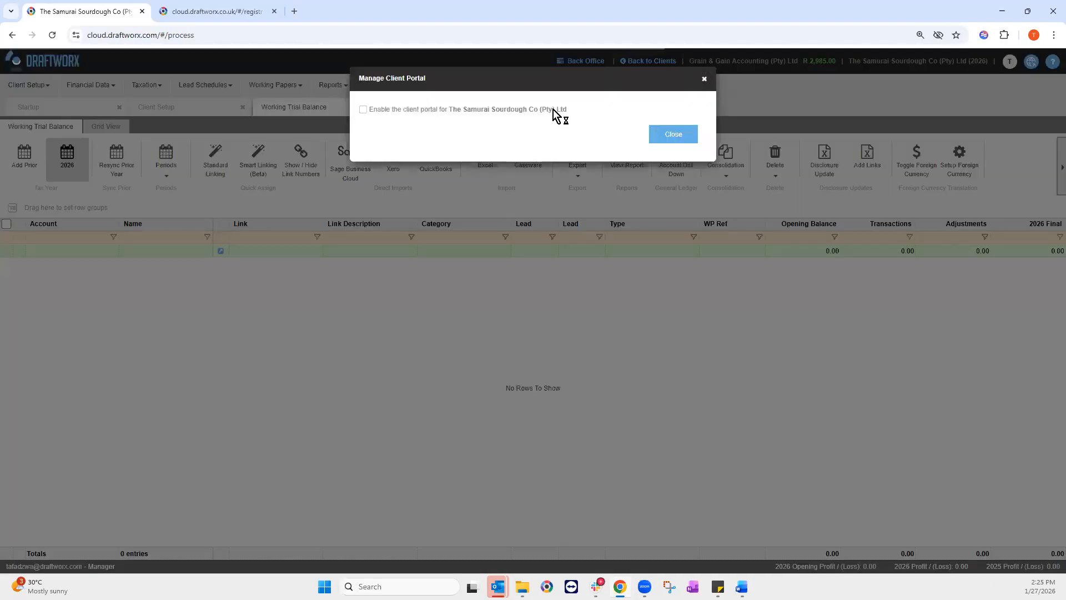
click(363, 110)
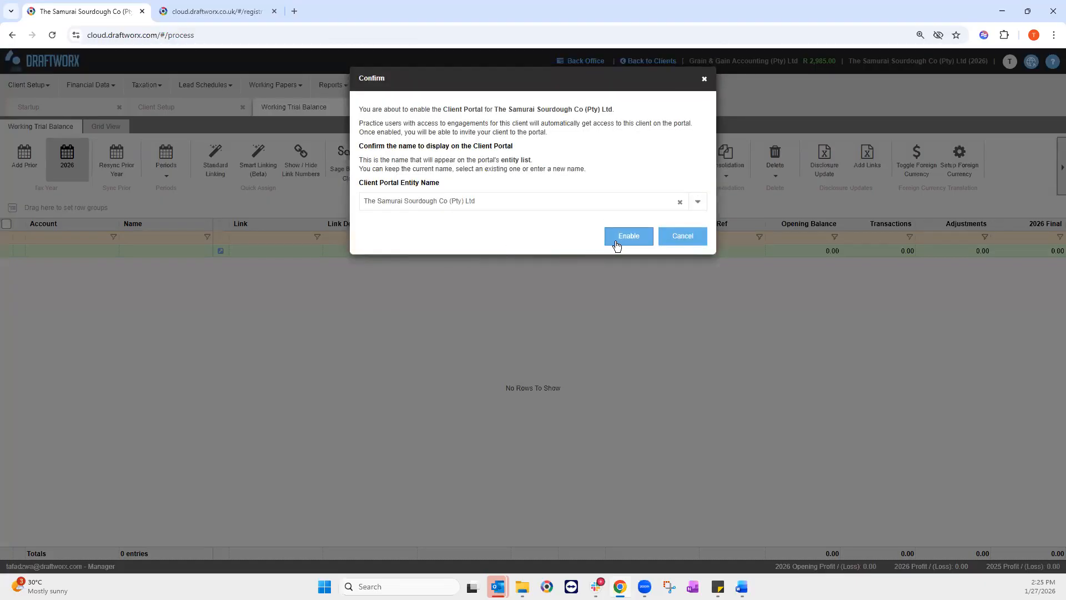
click(616, 243)
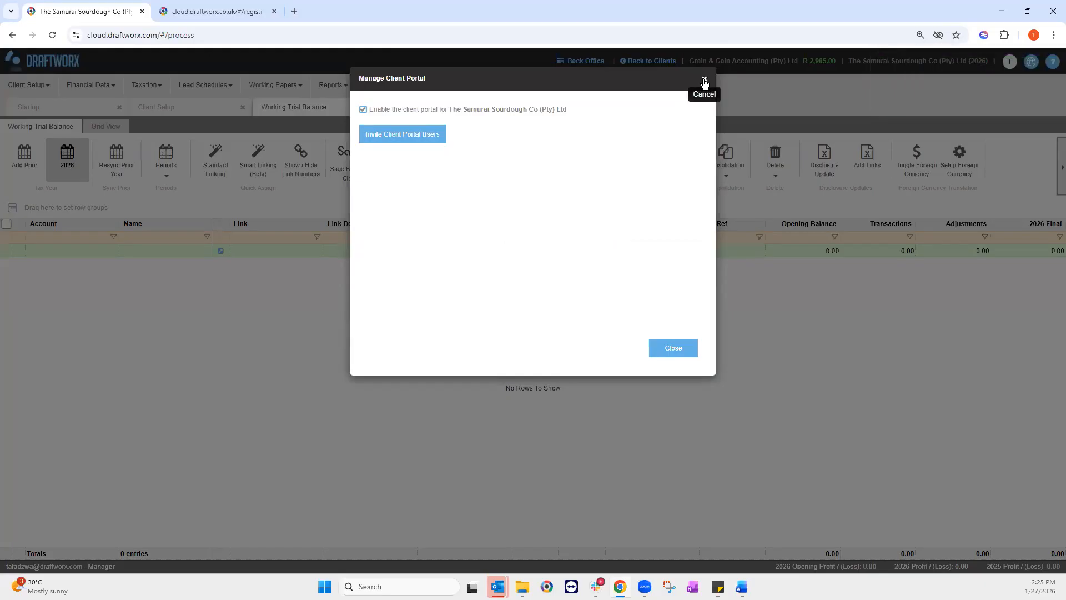
click(667, 349)
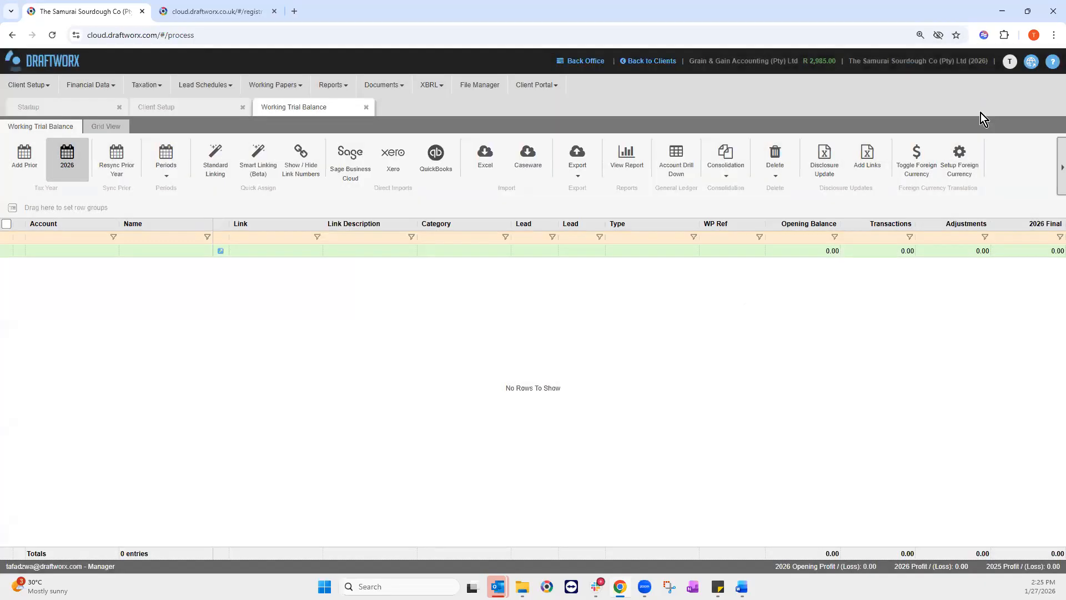
Step: Open the client portal in a new tab and browse its files and requests
click(1032, 61)
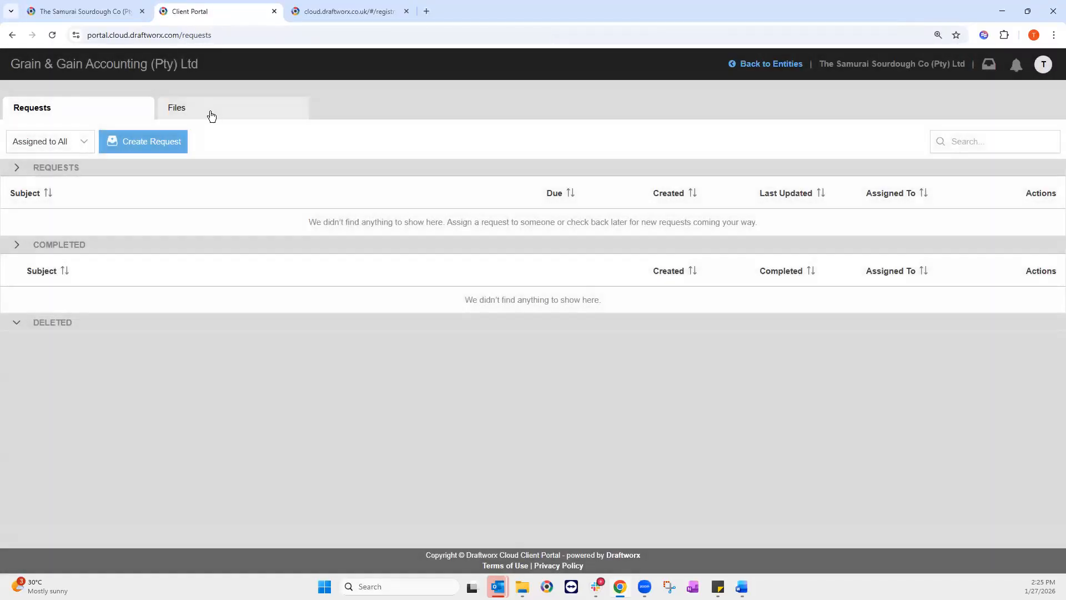
click(209, 114)
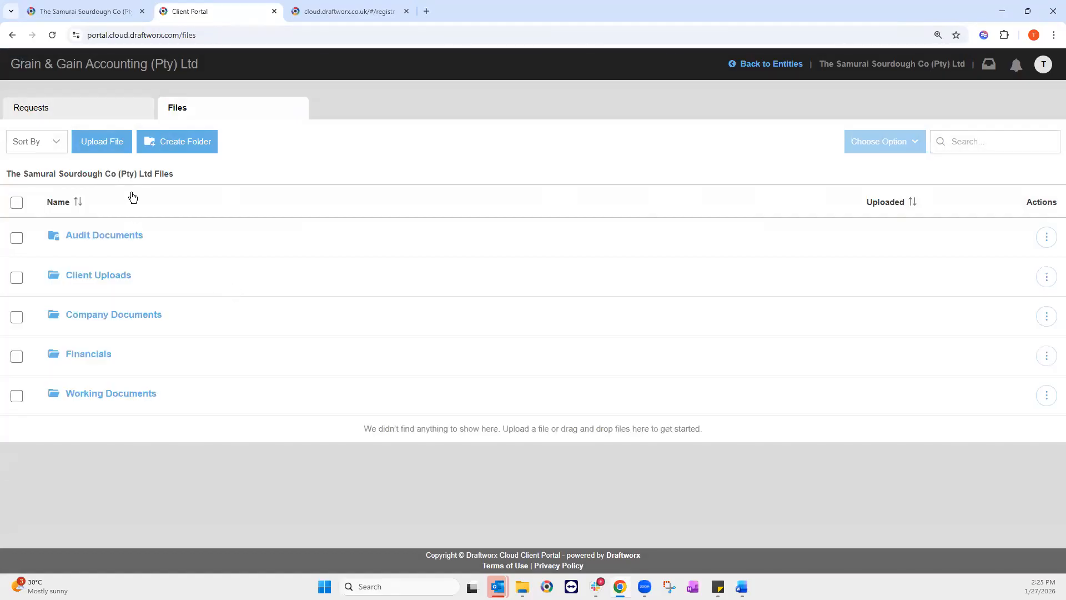
click(83, 113)
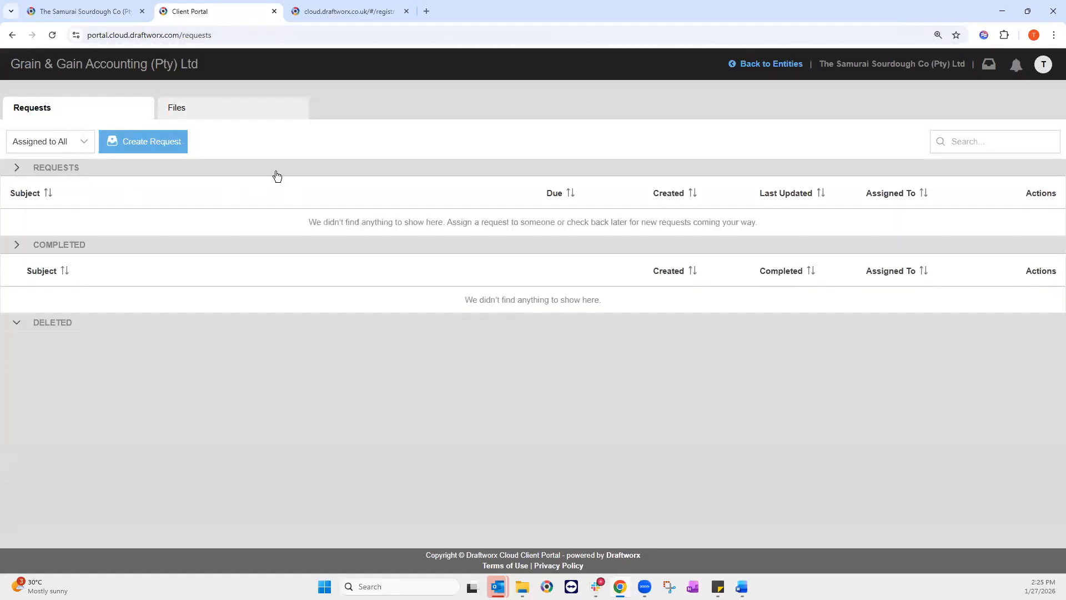
click(209, 105)
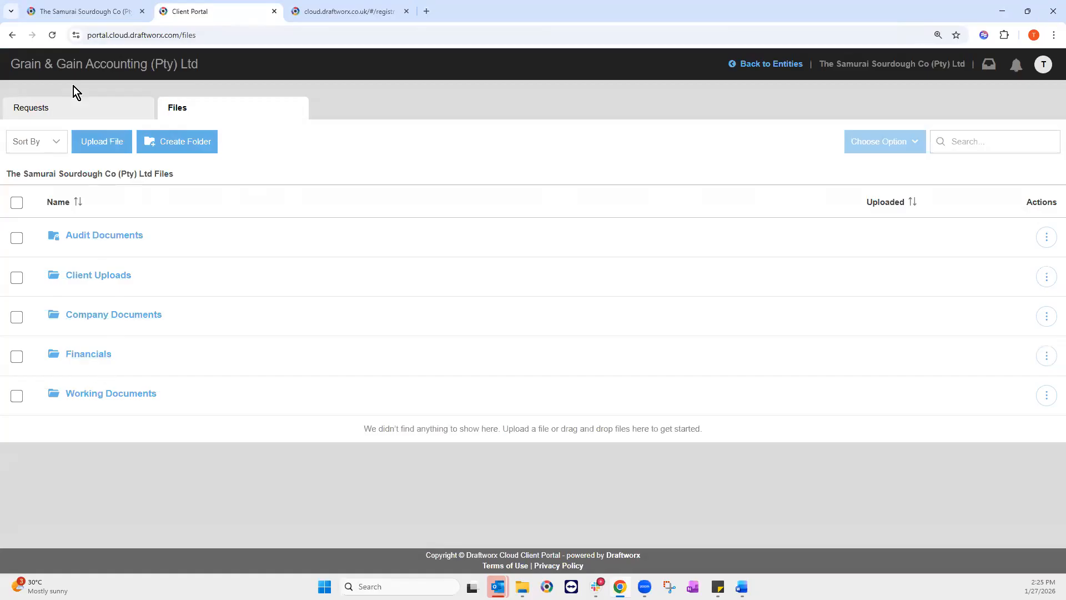
Step: Reopen Samurai Sourdough from the entity list, review its folders and requests, then return to the Working Trial Balance
click(774, 70)
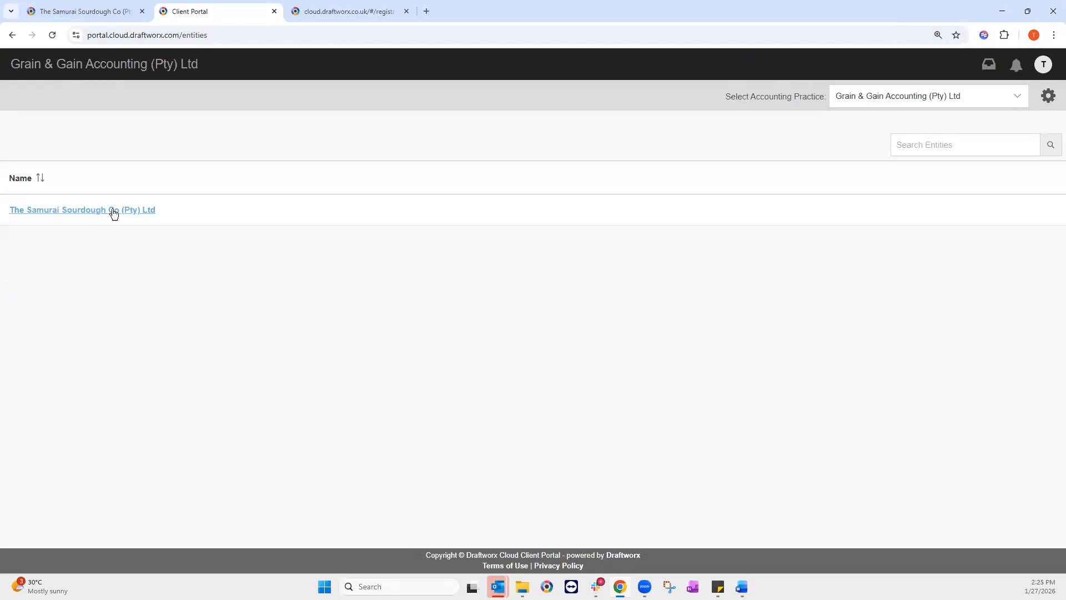
click(113, 211)
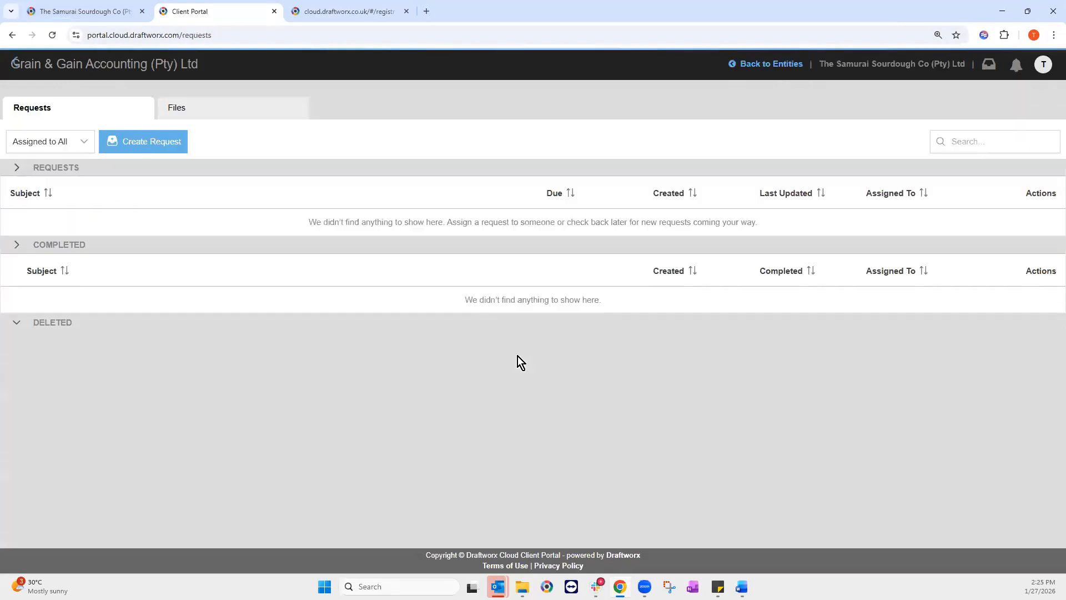
click(215, 115)
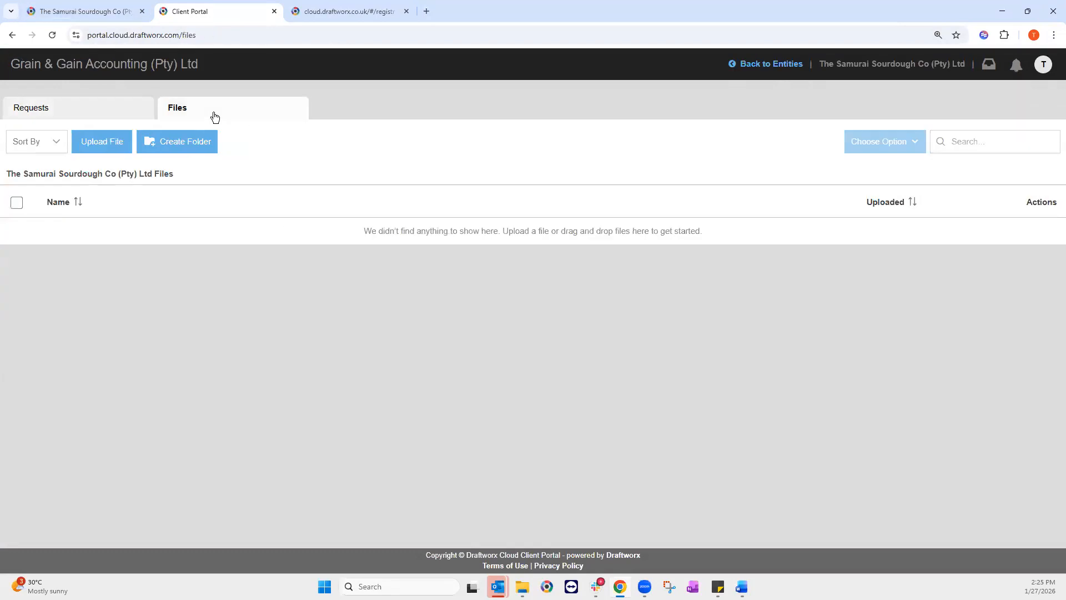
click(83, 110)
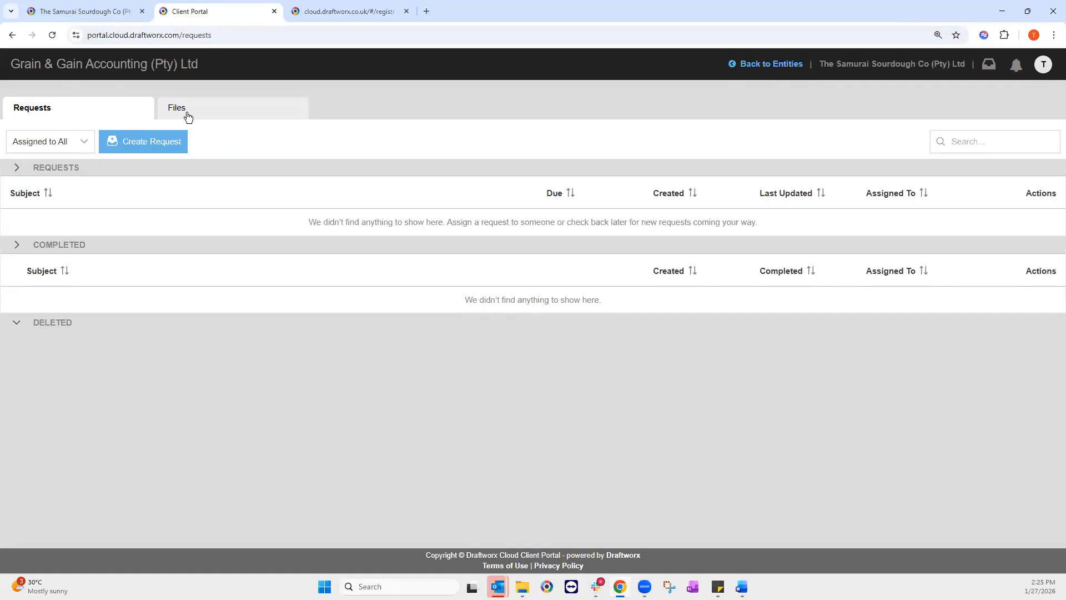
click(187, 115)
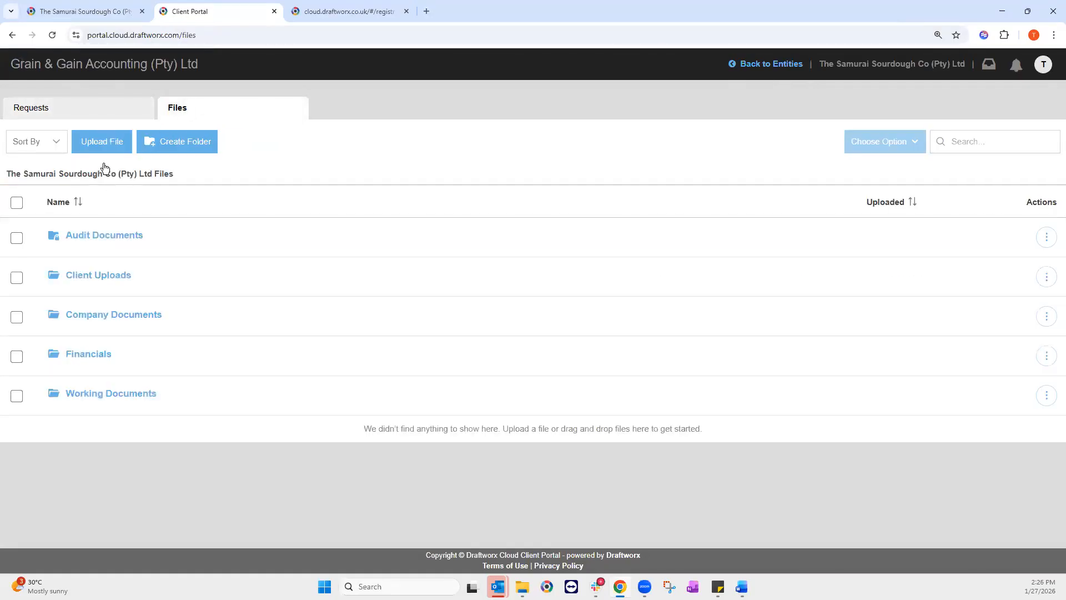
click(88, 17)
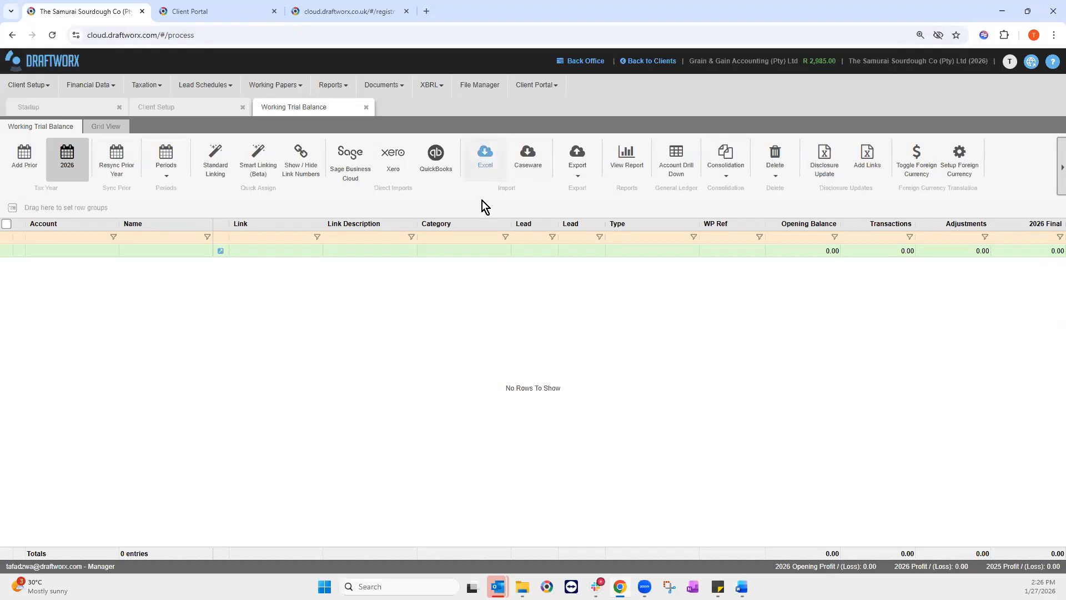
Step: Start an Excel import and load tb webinar 2026, 2025 and 2024 (2).xlsx from Downloads
click(492, 155)
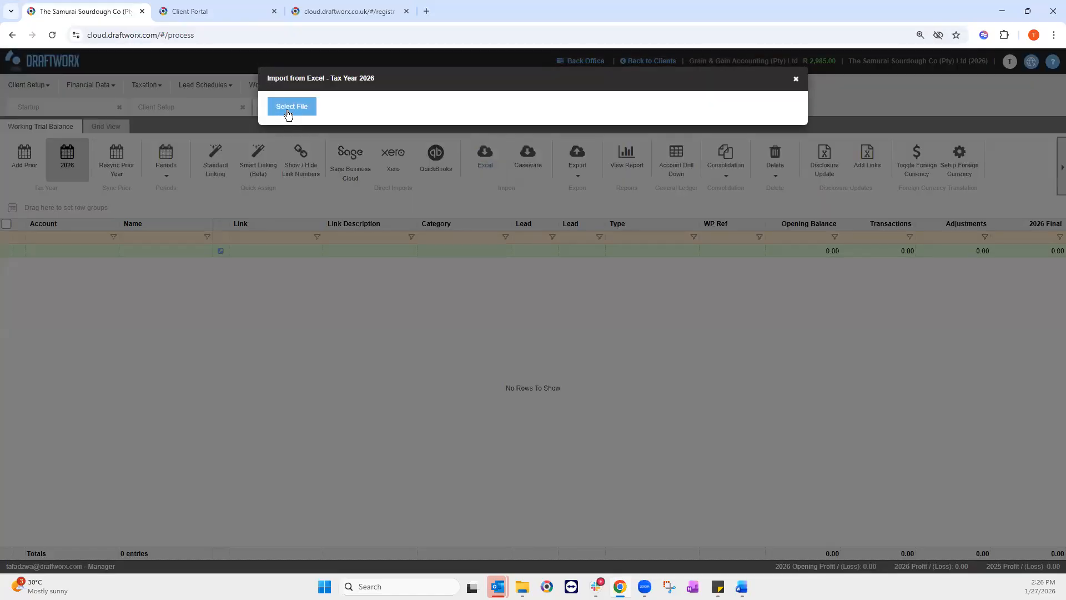
click(287, 106)
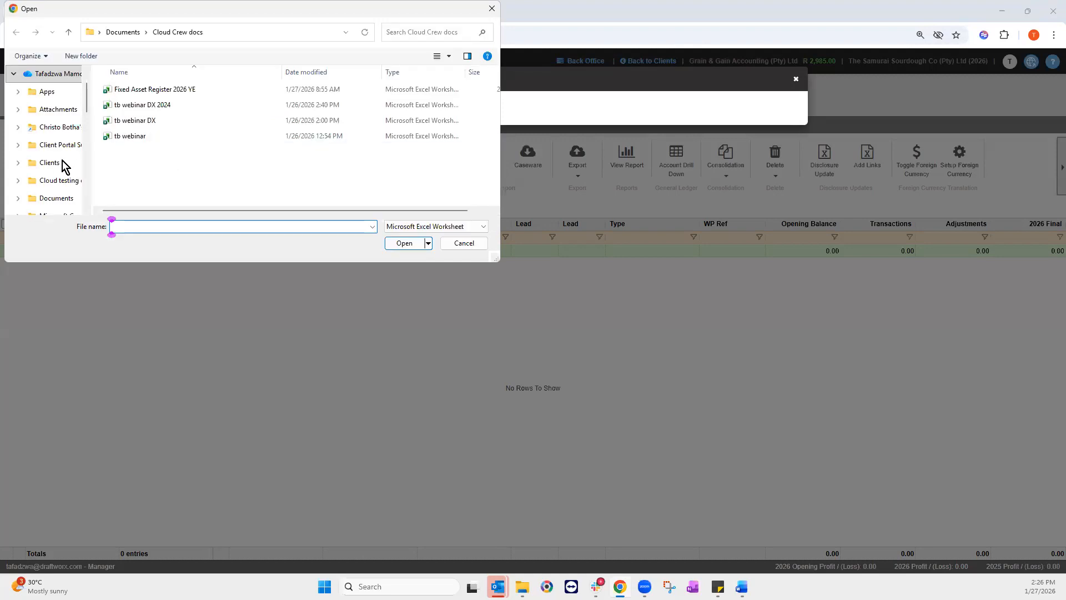
scroll(64, 156, down, 1)
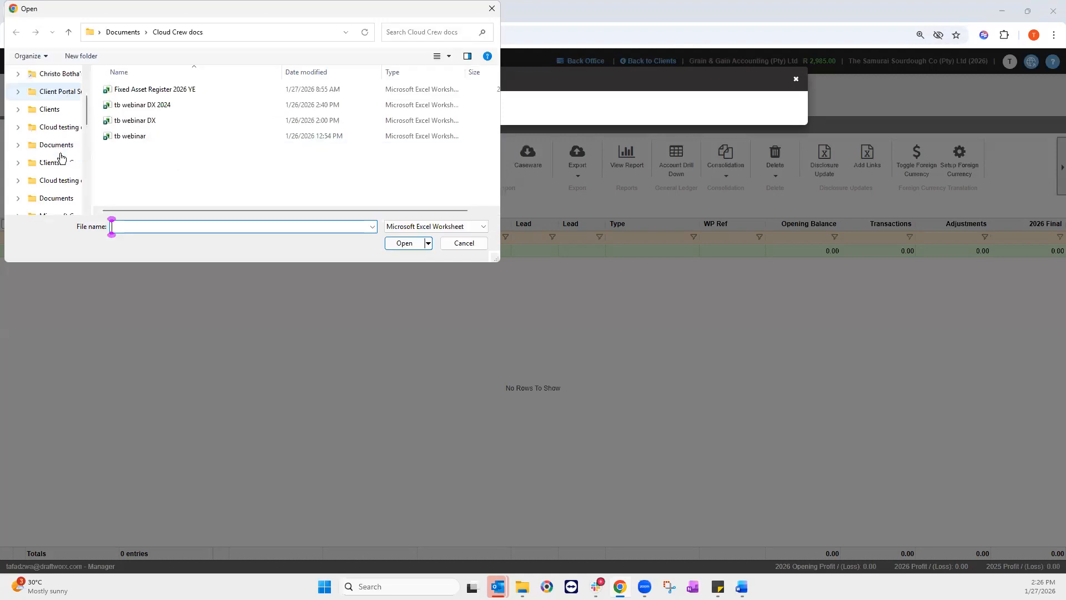
click(66, 127)
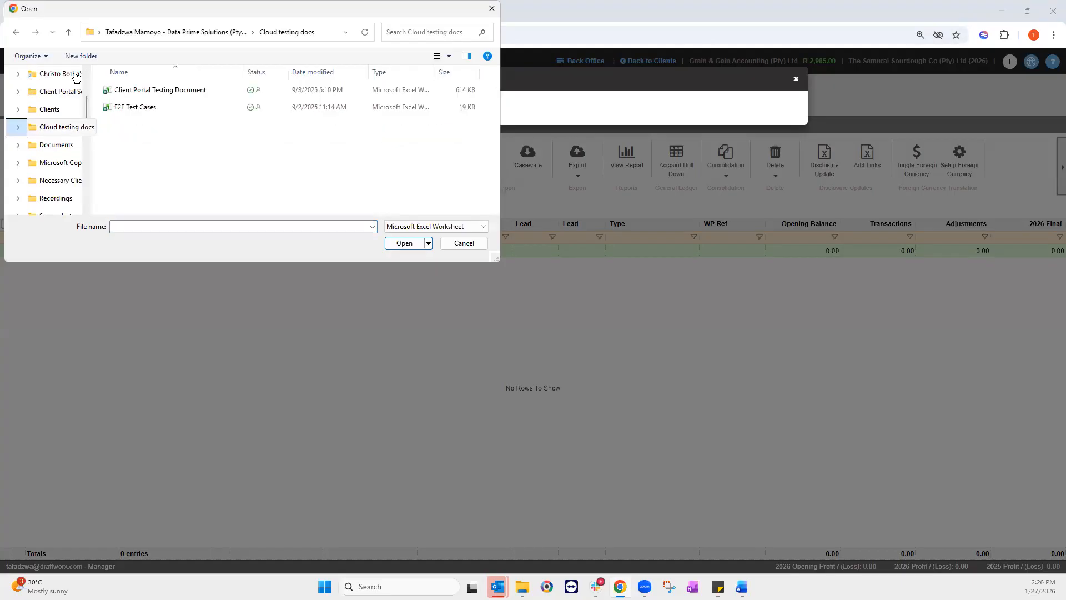
click(68, 31)
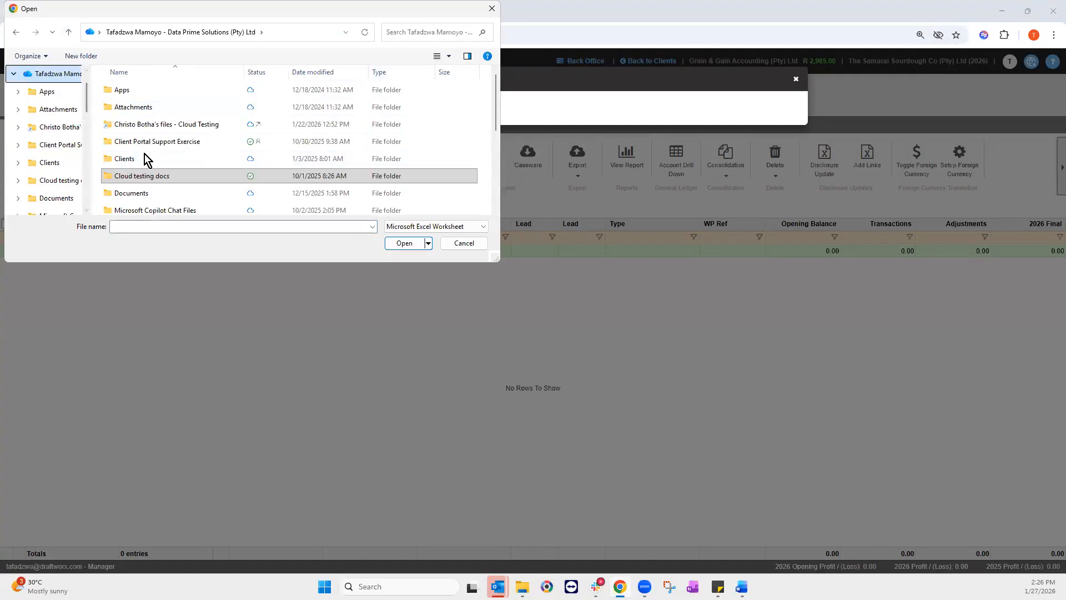
scroll(49, 157, down, 2)
scroll(49, 157, down, 3)
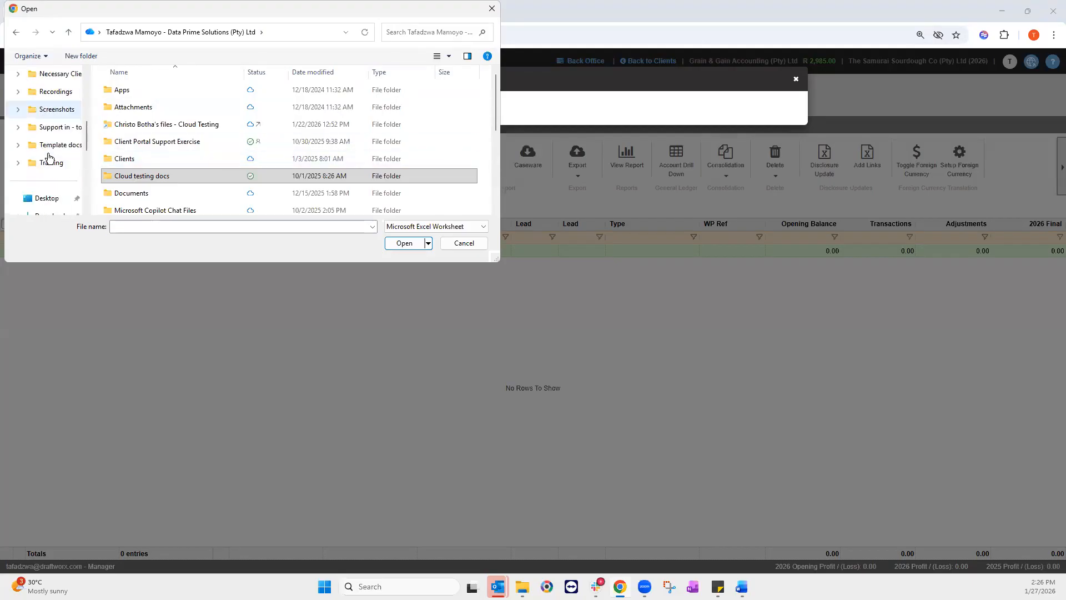
click(50, 163)
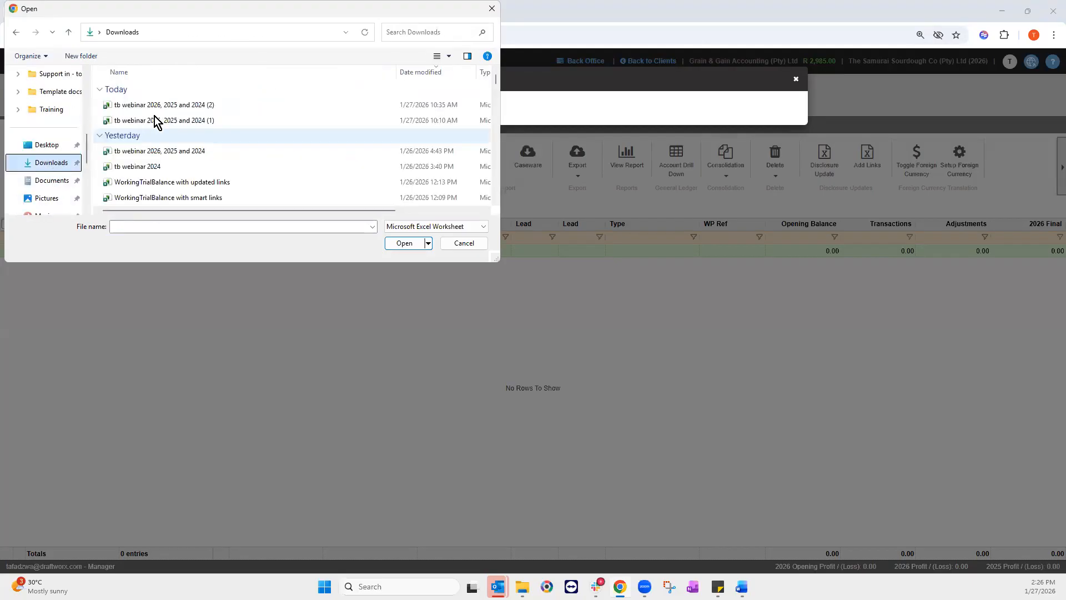
click(161, 105)
click(402, 243)
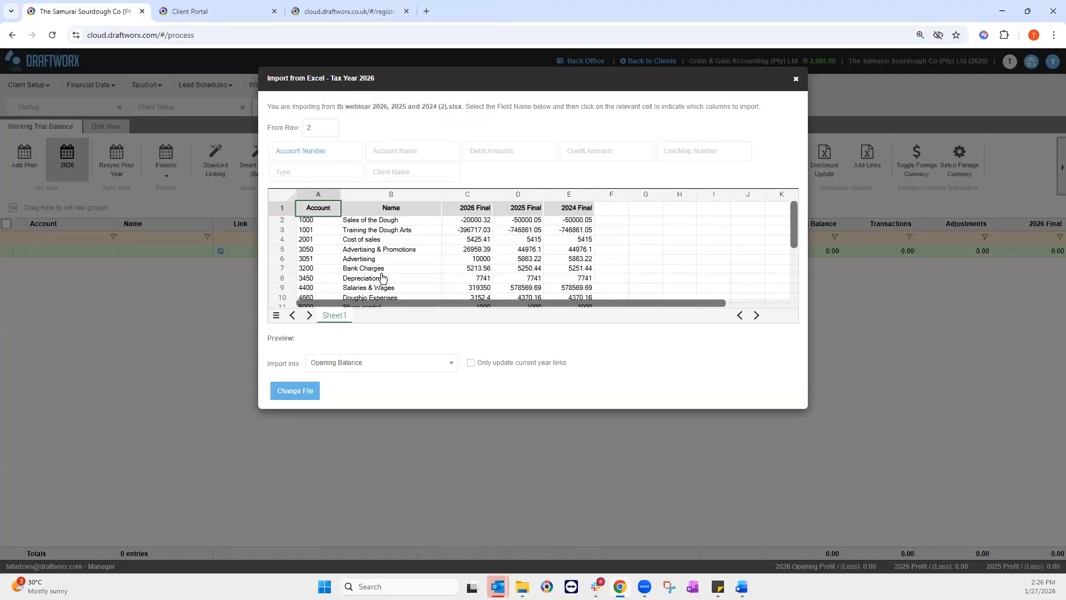
Step: Map Account Number to A, Account Name to B, Debit and Credit Amounts to C, starting from row 2
click(312, 156)
click(312, 214)
click(413, 159)
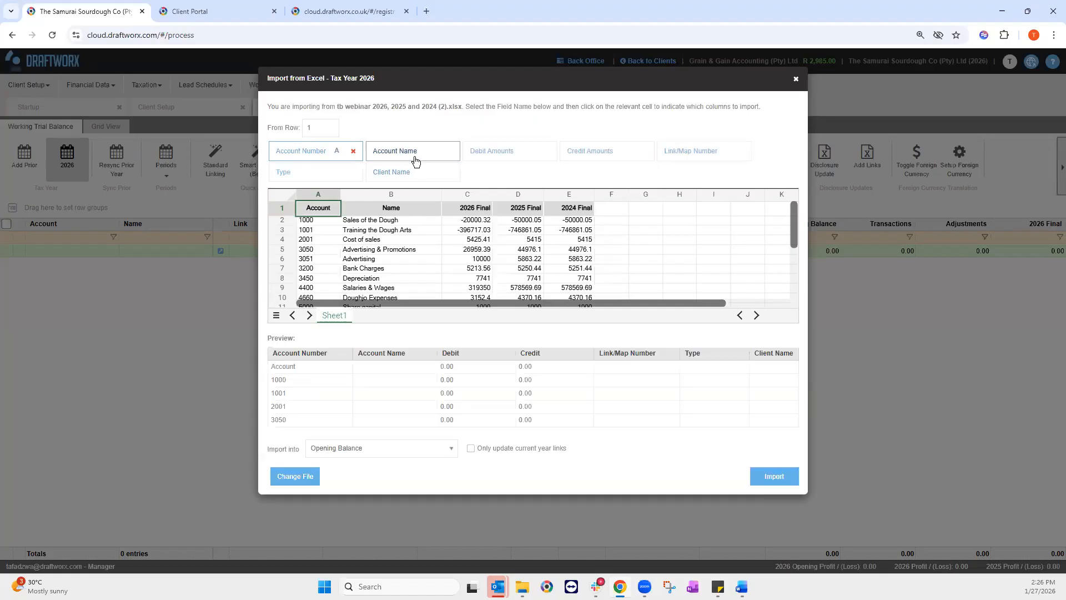
click(363, 222)
click(497, 160)
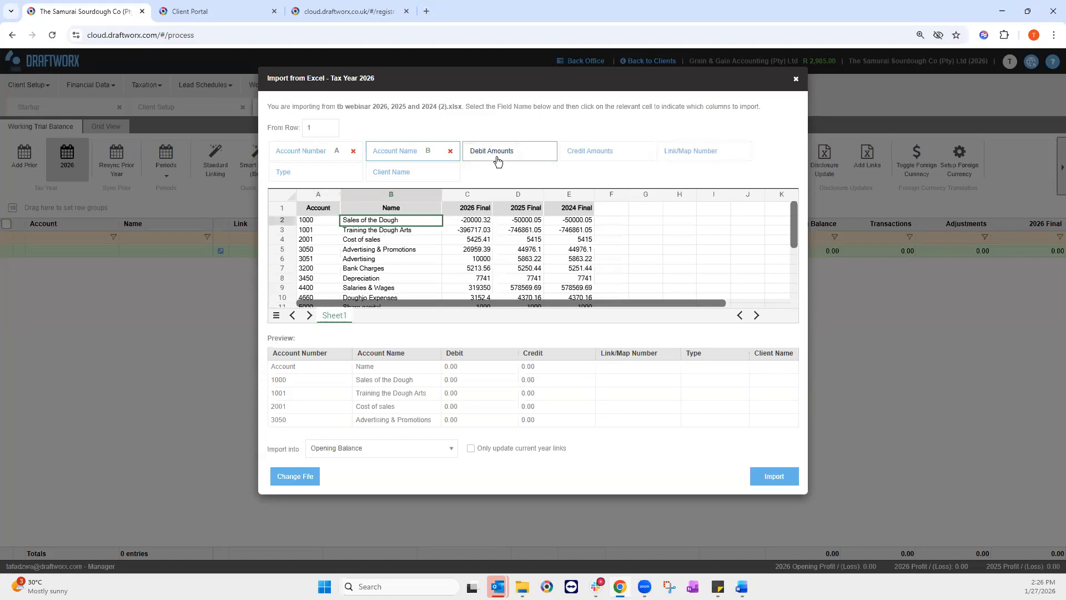
click(467, 221)
click(570, 161)
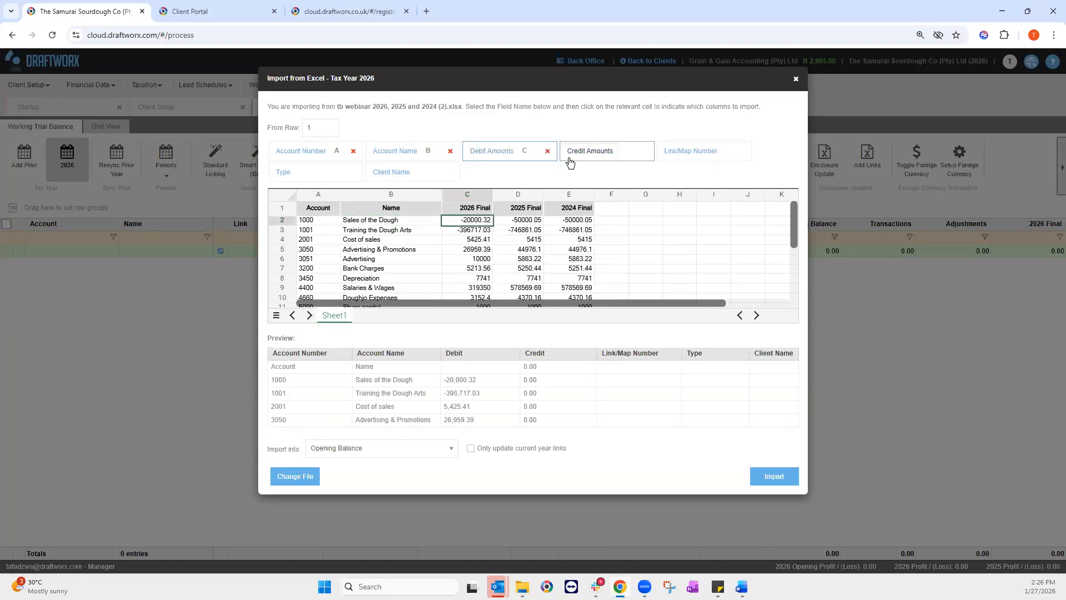
click(465, 222)
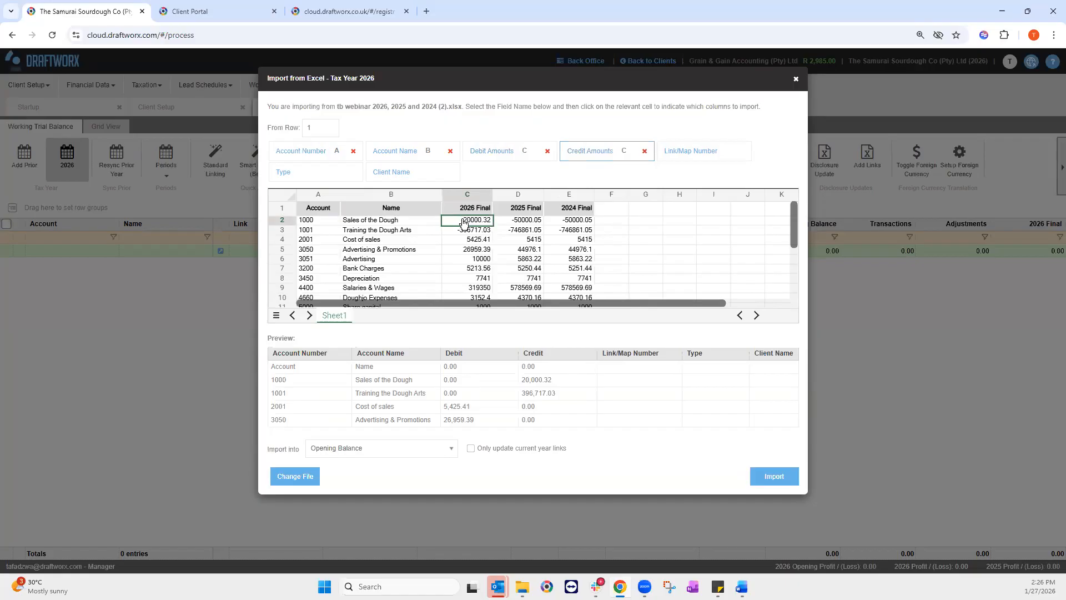
click(307, 152)
click(310, 224)
click(332, 124)
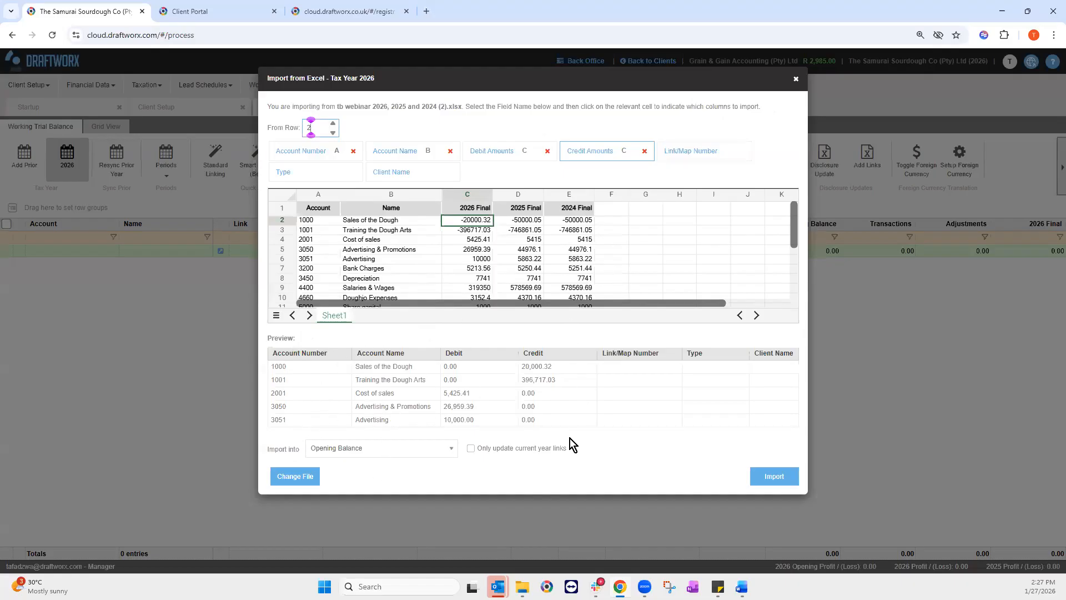
Step: Set the import period to Opening Balance, after briefly trying Month 1, and run the import
click(449, 452)
scroll(385, 409, down, 5)
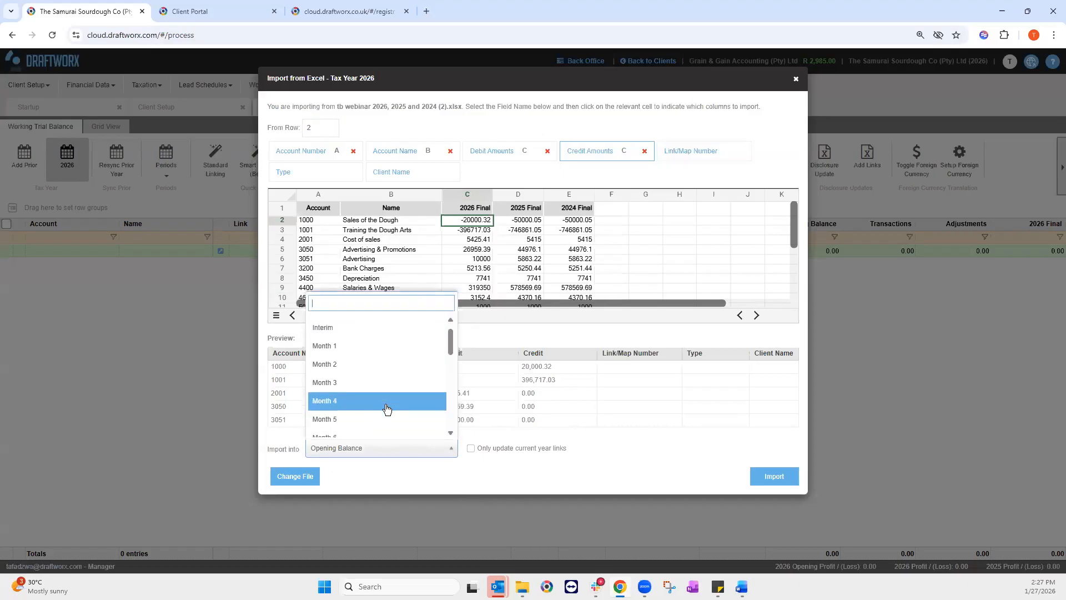
scroll(384, 413, down, 2)
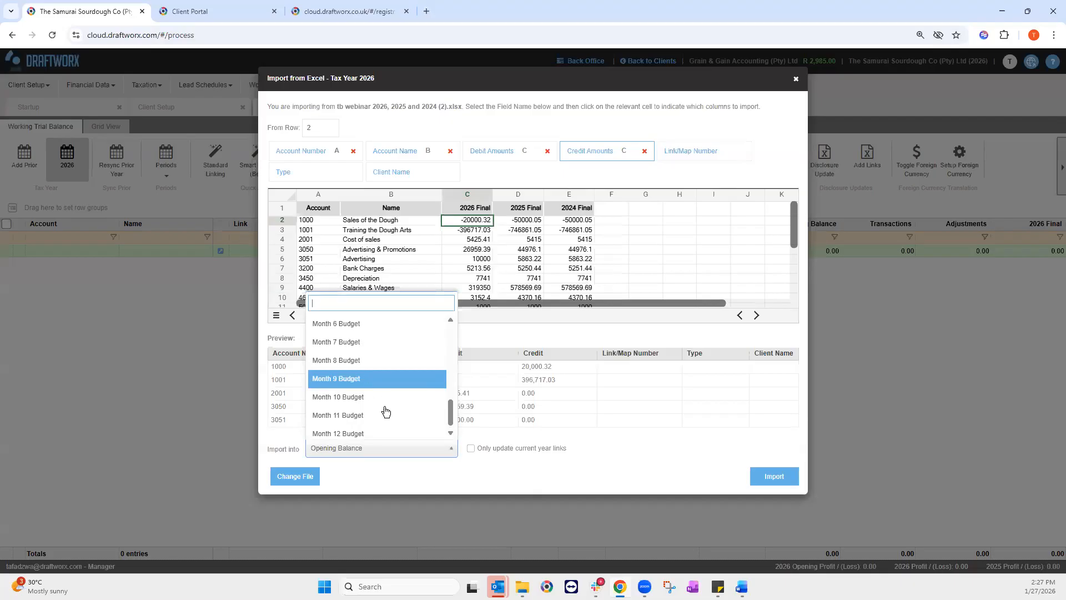
scroll(383, 410, up, 2)
scroll(352, 408, up, 2)
scroll(349, 404, up, 2)
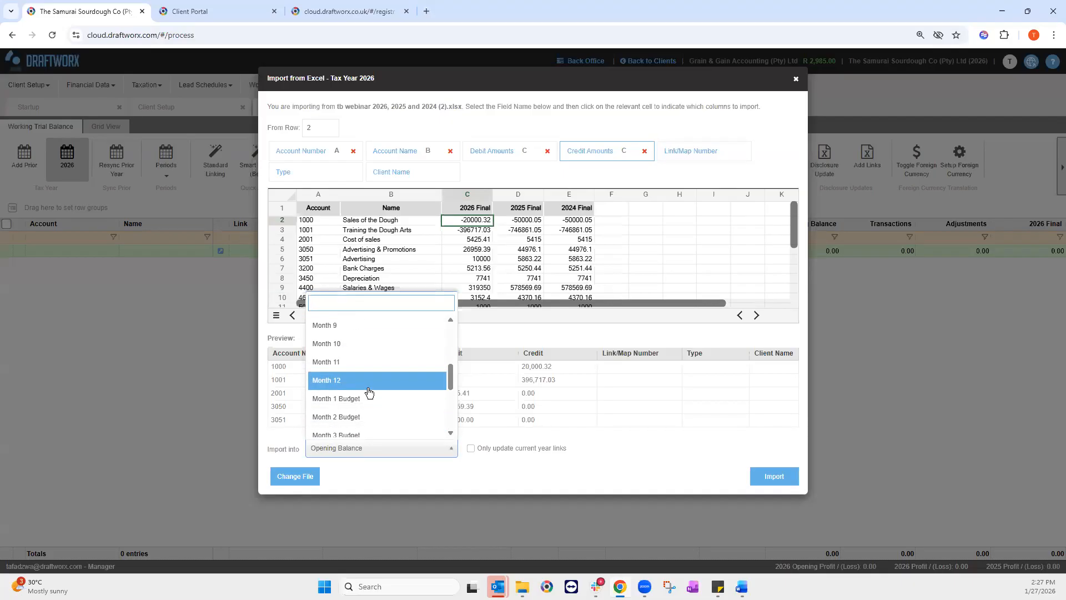
scroll(341, 379, up, 6)
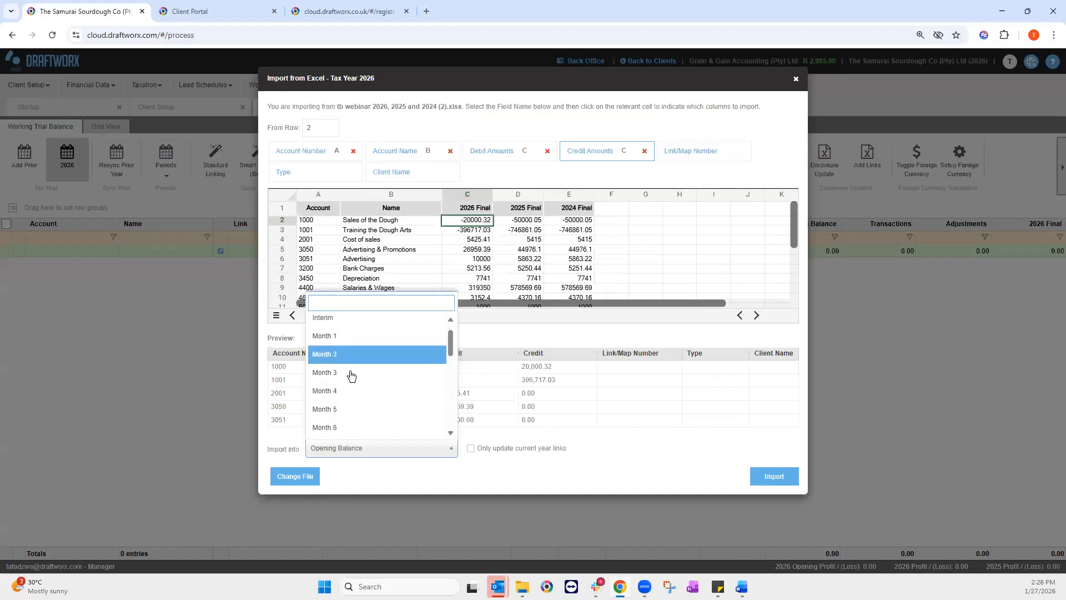
click(340, 343)
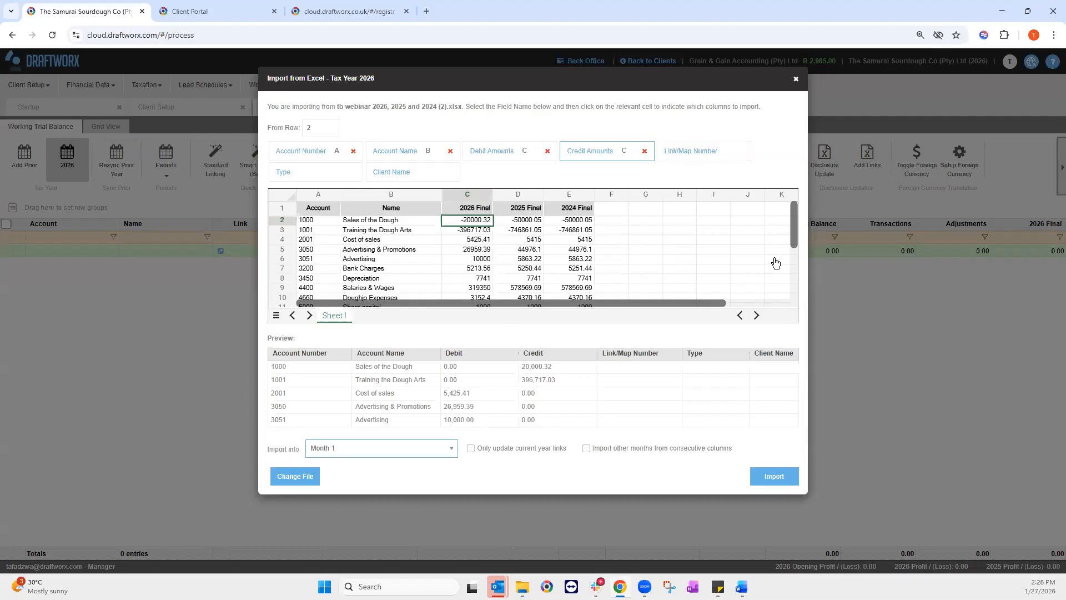
click(451, 446)
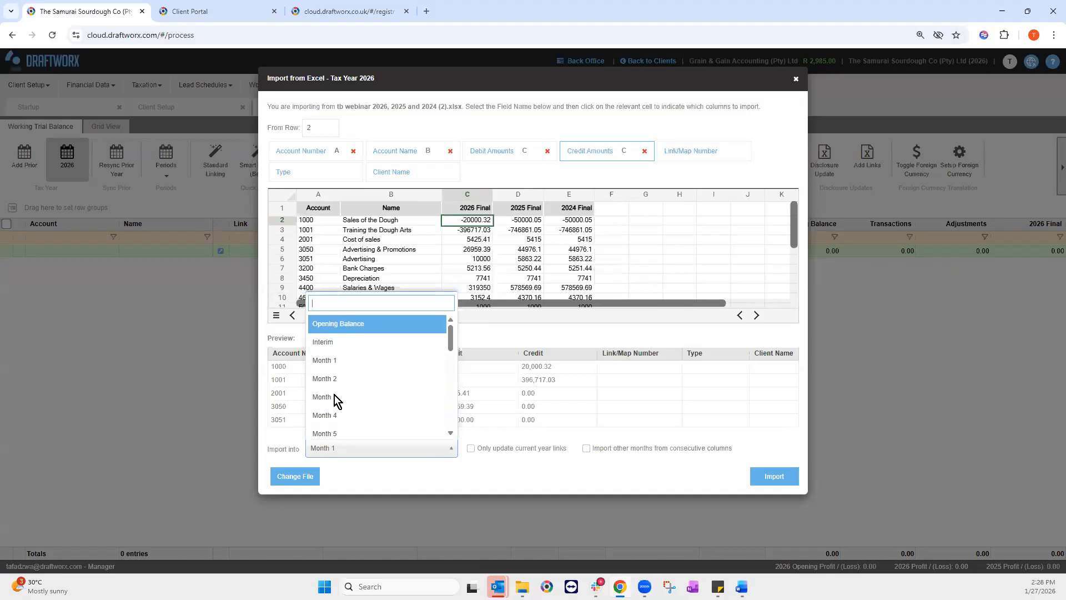
key(Return)
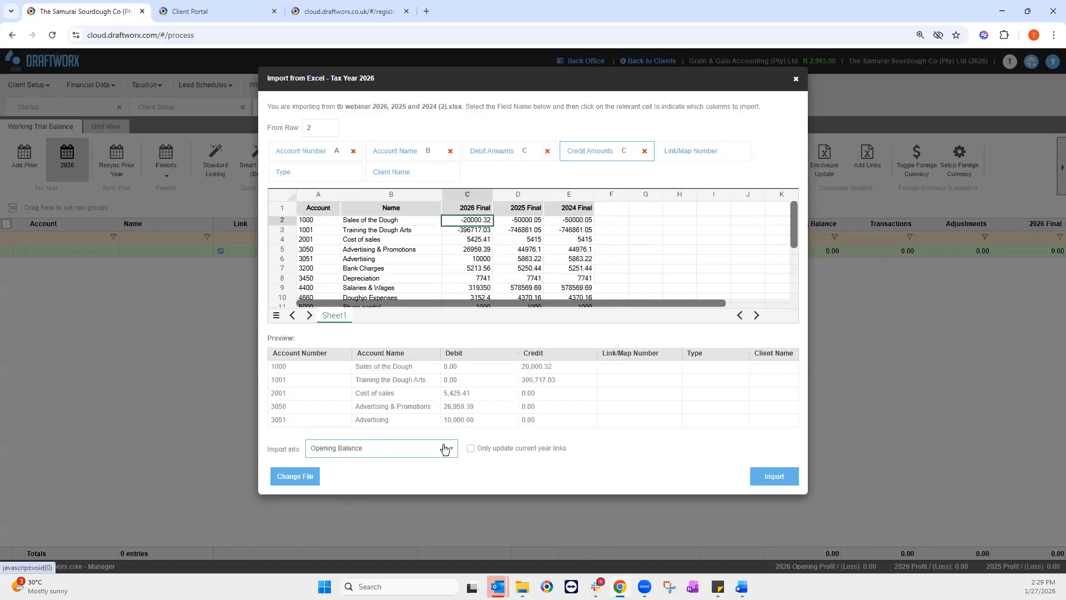
click(780, 476)
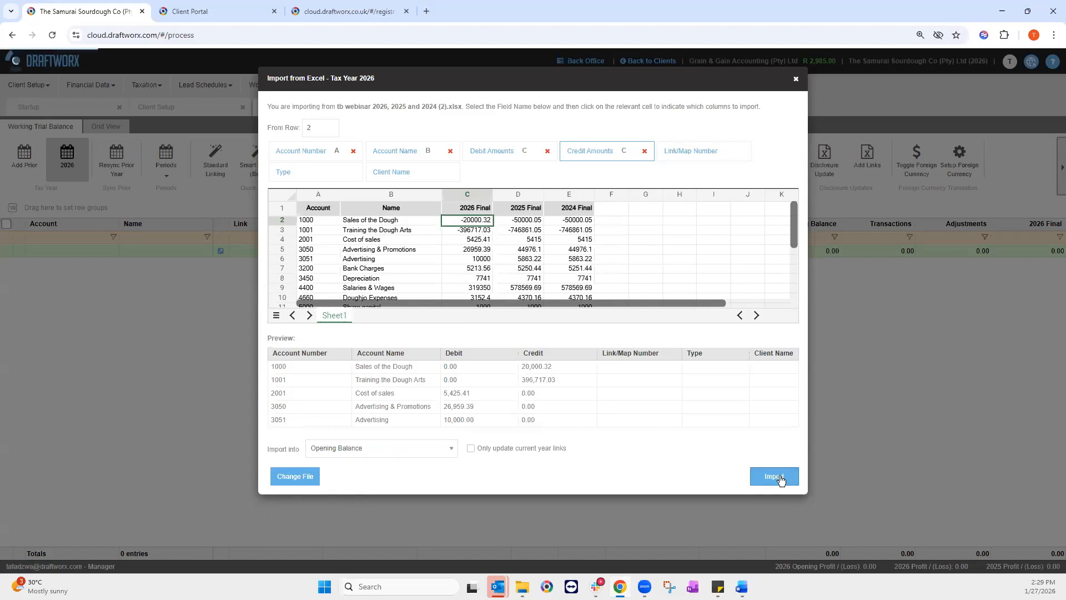
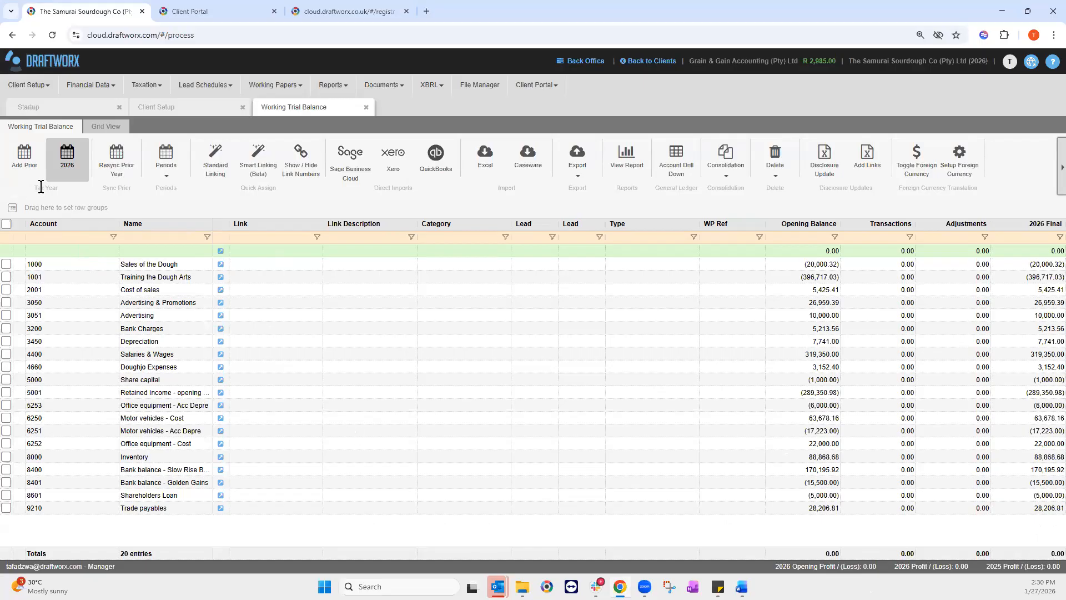
Step: Add a 2025 prior year and open the tb webinar workbook for Excel import
click(25, 153)
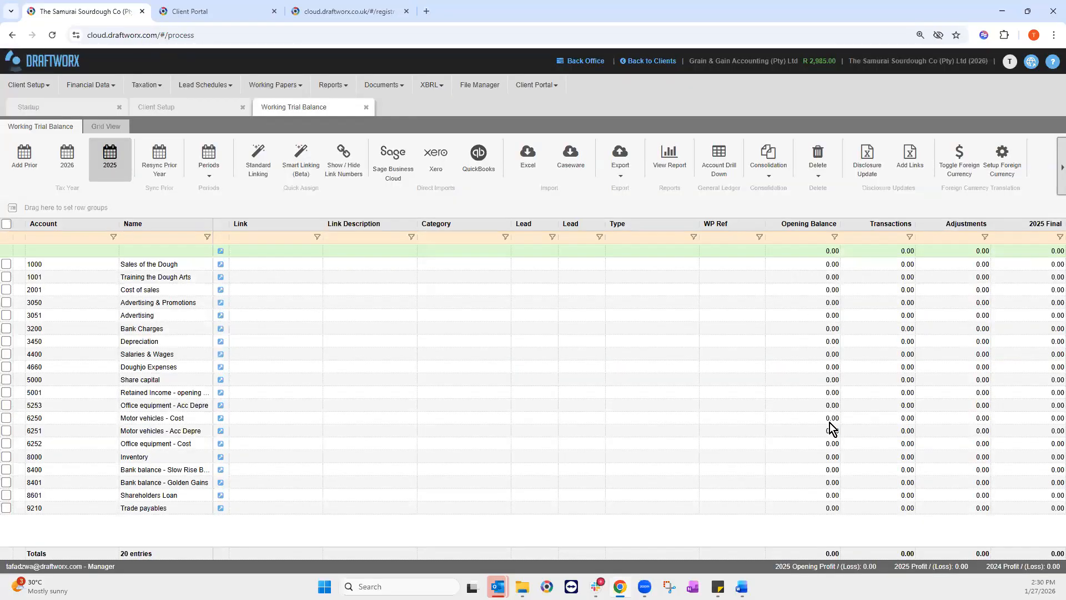
click(533, 165)
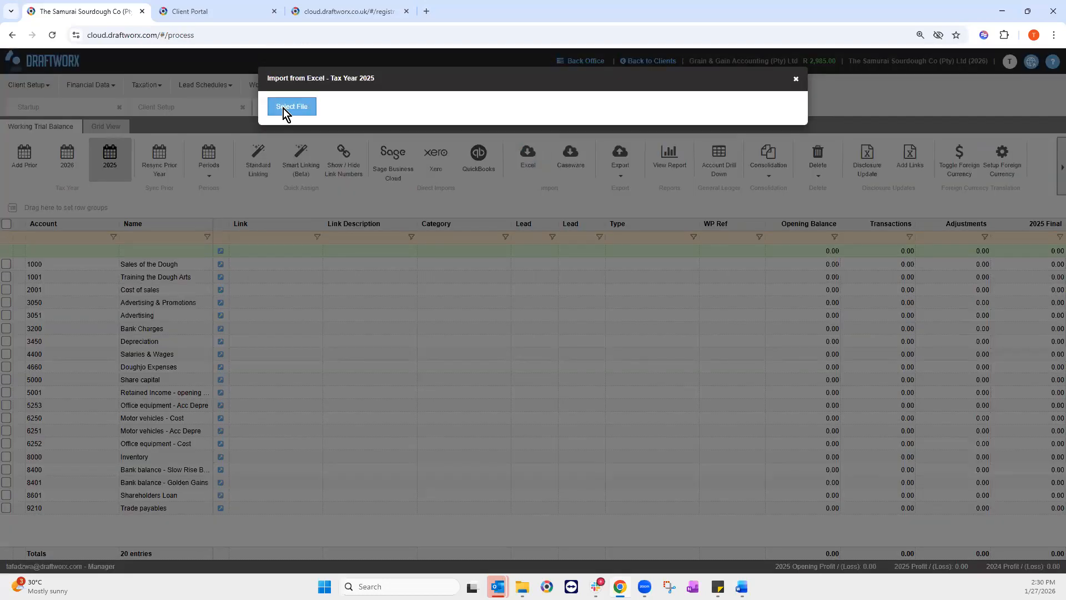
click(292, 106)
click(183, 103)
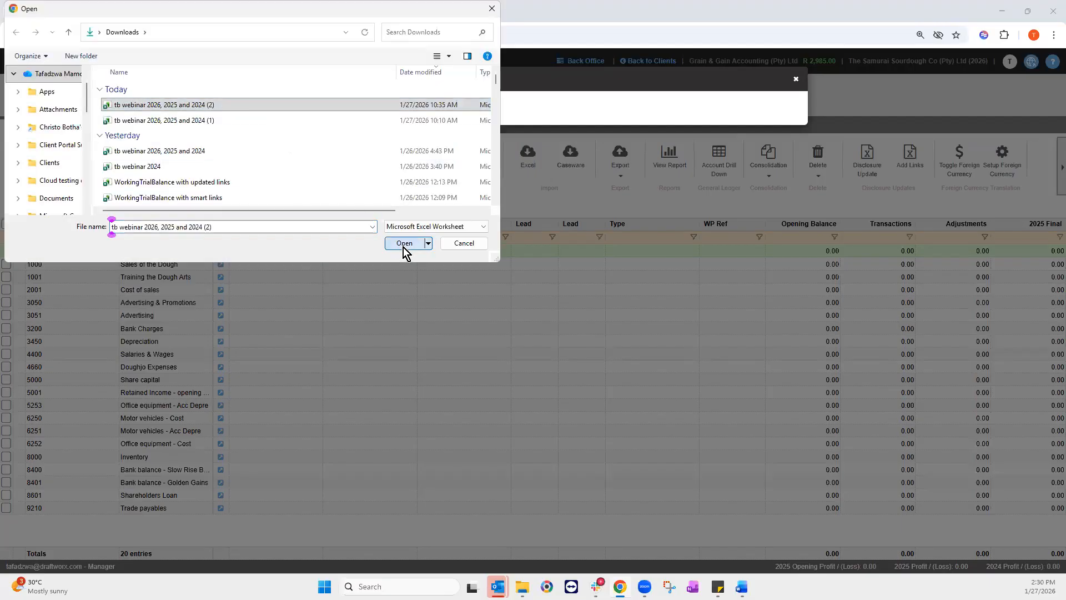
click(404, 243)
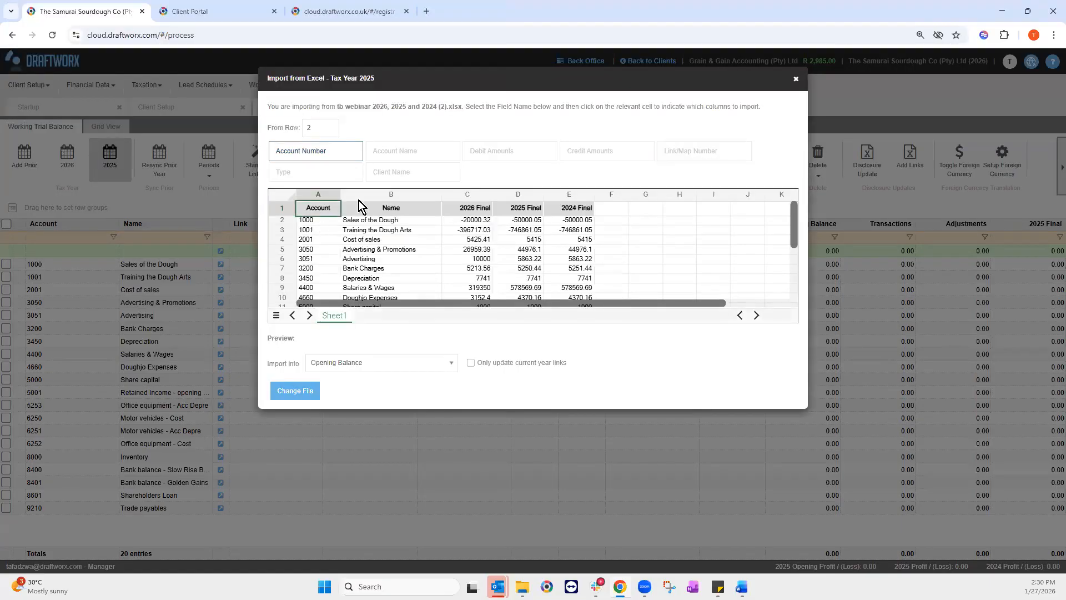
Step: Map column A to account numbers, B to names and D (2025 Final) to amounts
click(318, 221)
click(360, 222)
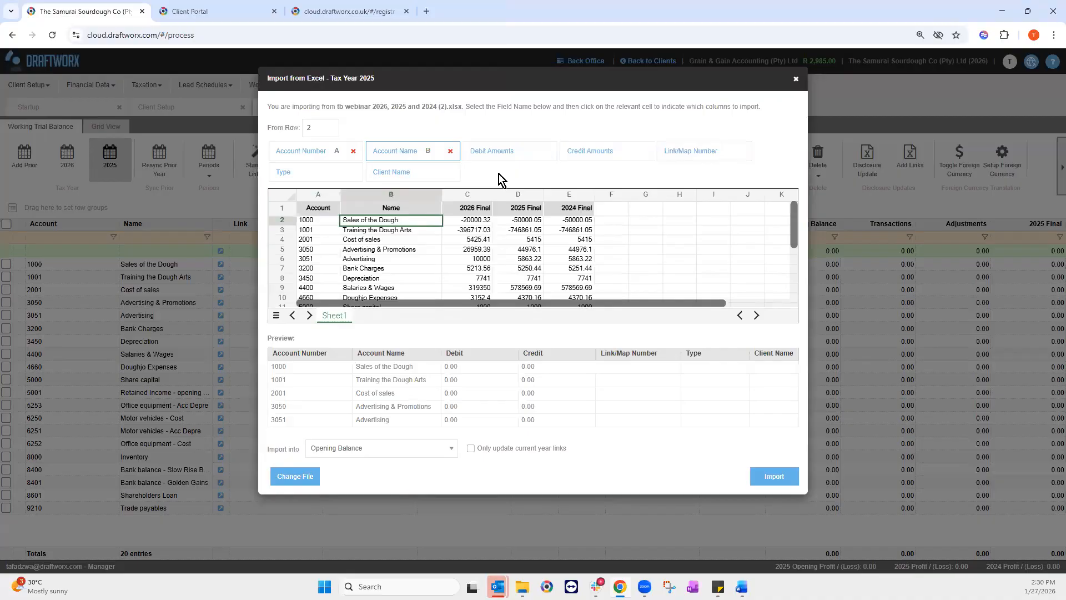
click(520, 219)
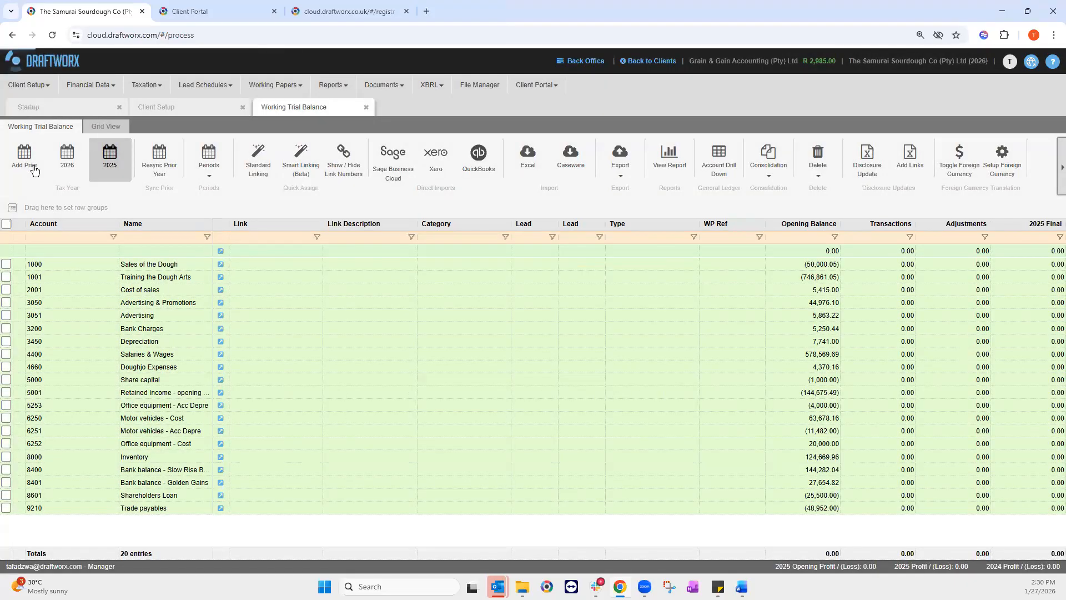
Step: Add a 2024 prior year and open the tb webinar workbook for Excel import
click(34, 170)
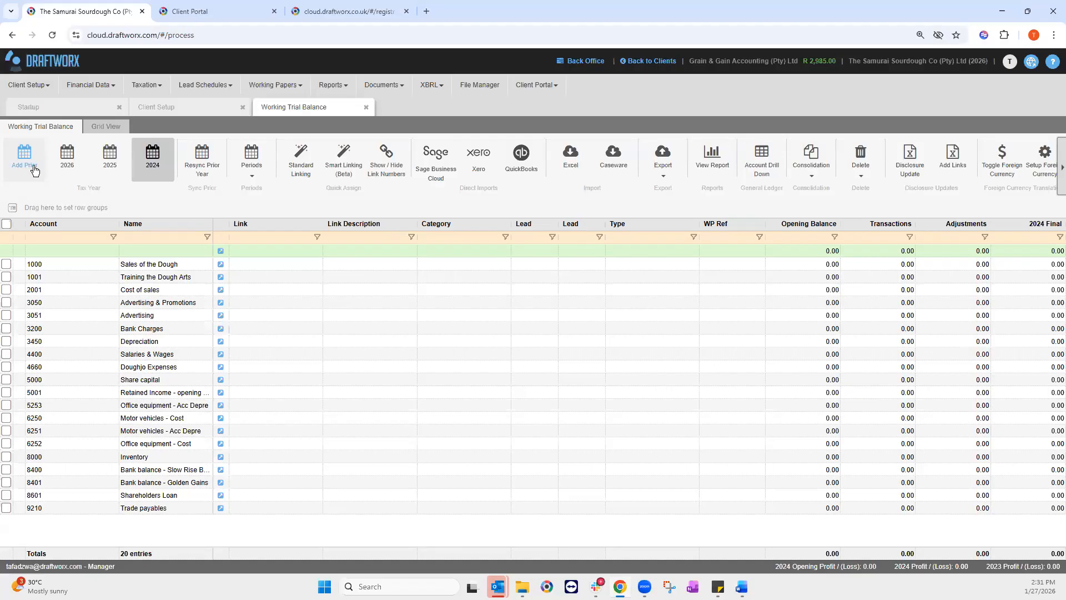
click(575, 175)
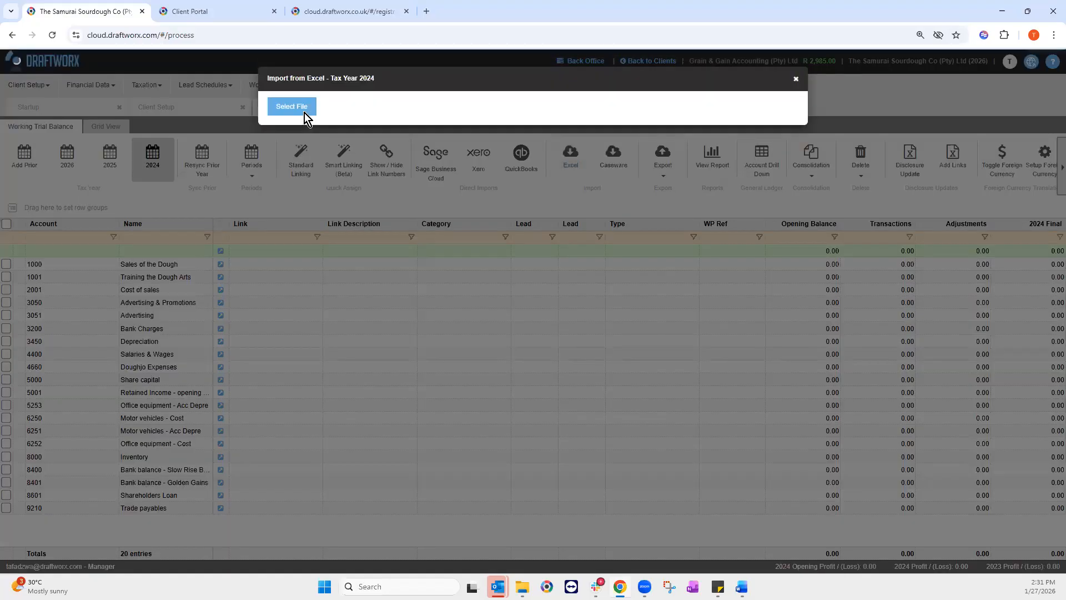
click(292, 106)
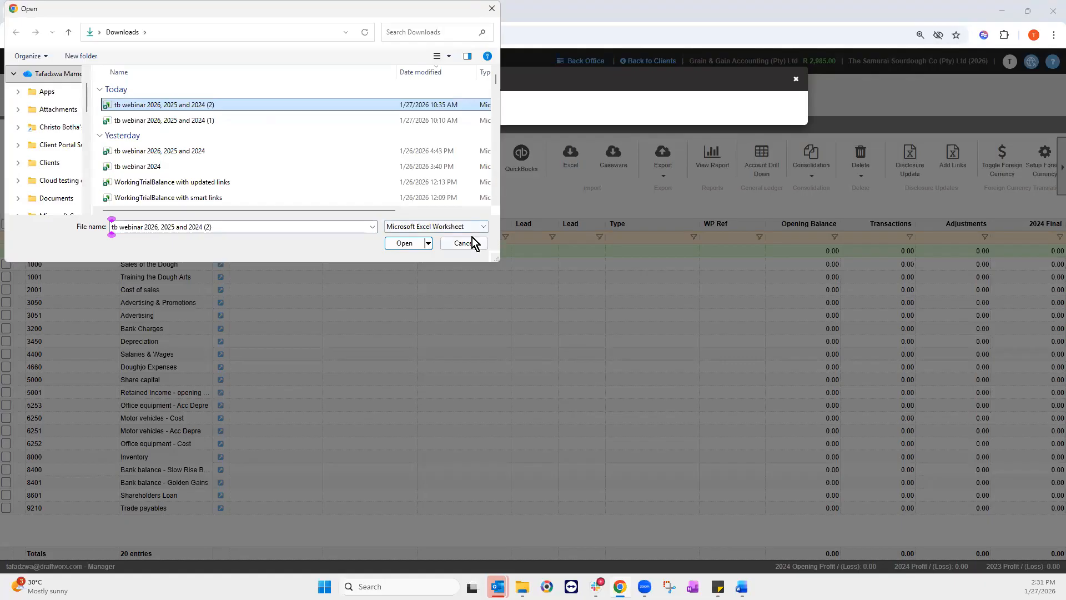
key(Return)
Step: Map columns A and B to account number and name, E (2024 Final) to amounts, and import
click(319, 220)
click(411, 150)
click(391, 219)
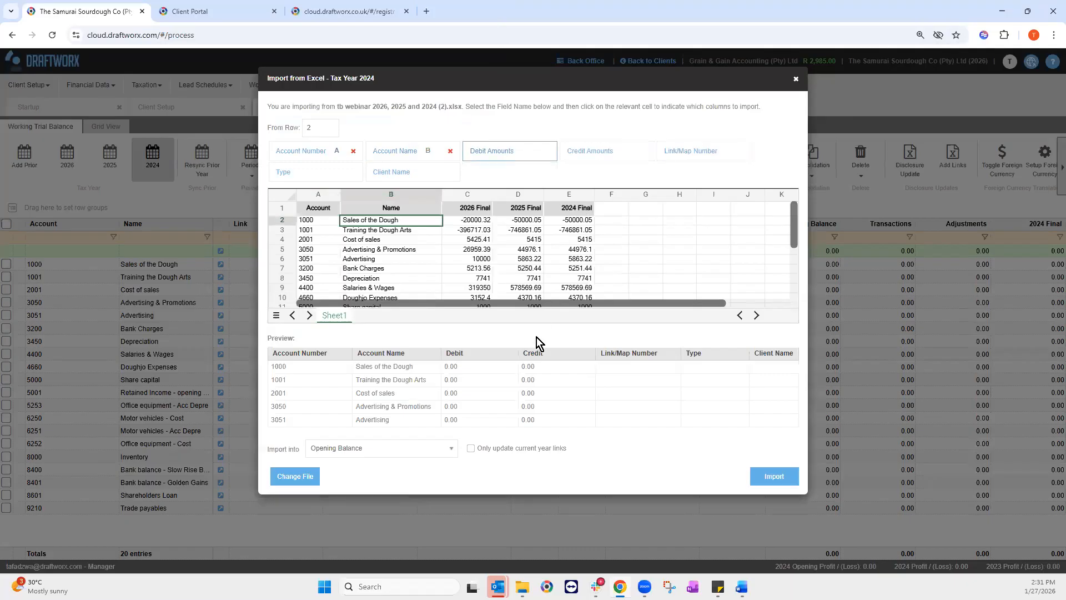
click(568, 219)
click(569, 220)
click(775, 478)
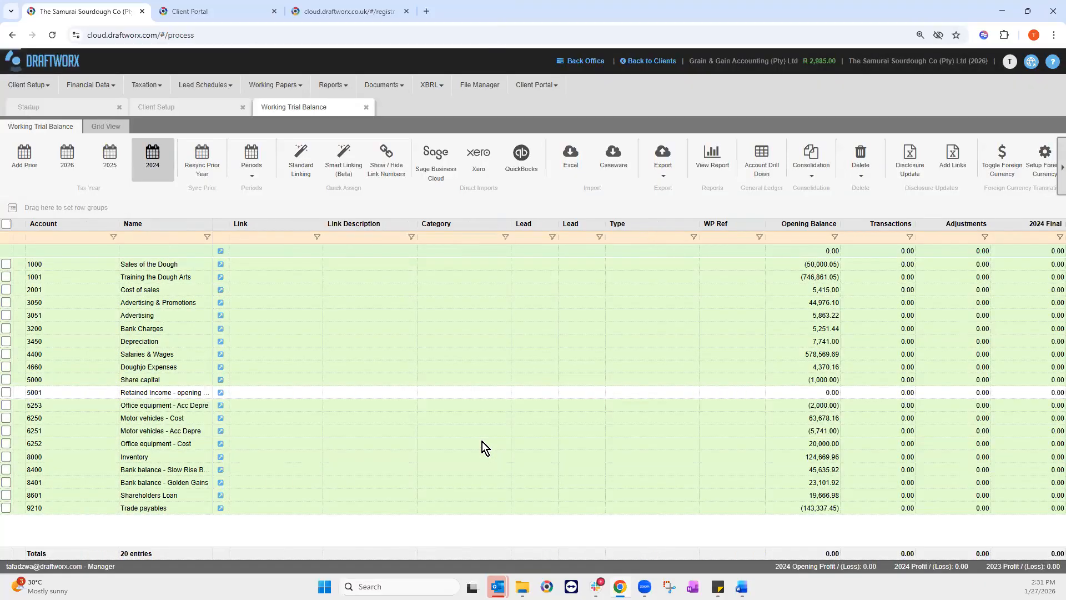
Step: Switch back to the 2026 tax year and bring up the link choices for Sales of the Dough
click(68, 161)
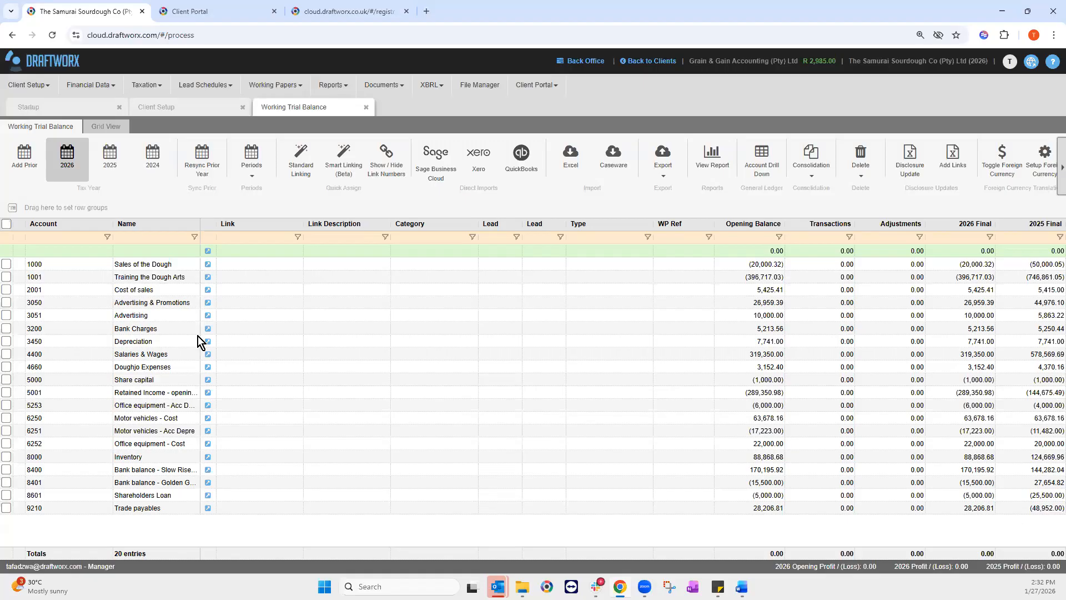
click(208, 263)
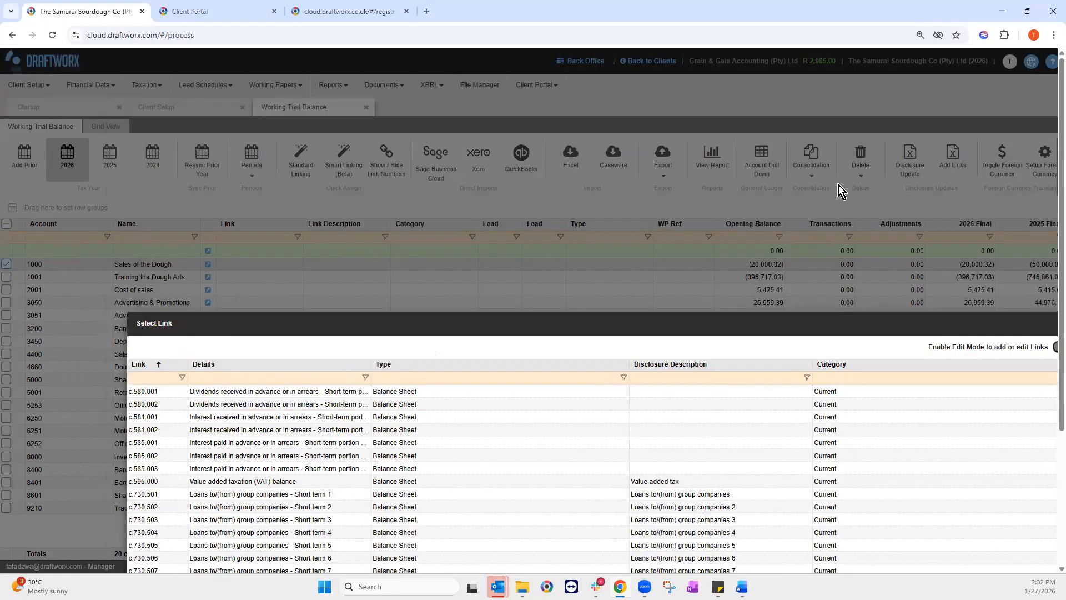
Step: Filter links by 'revenue' and 'income', then link account 1000 to i.000.001 Revenue - Sale of goods 1
text(re)
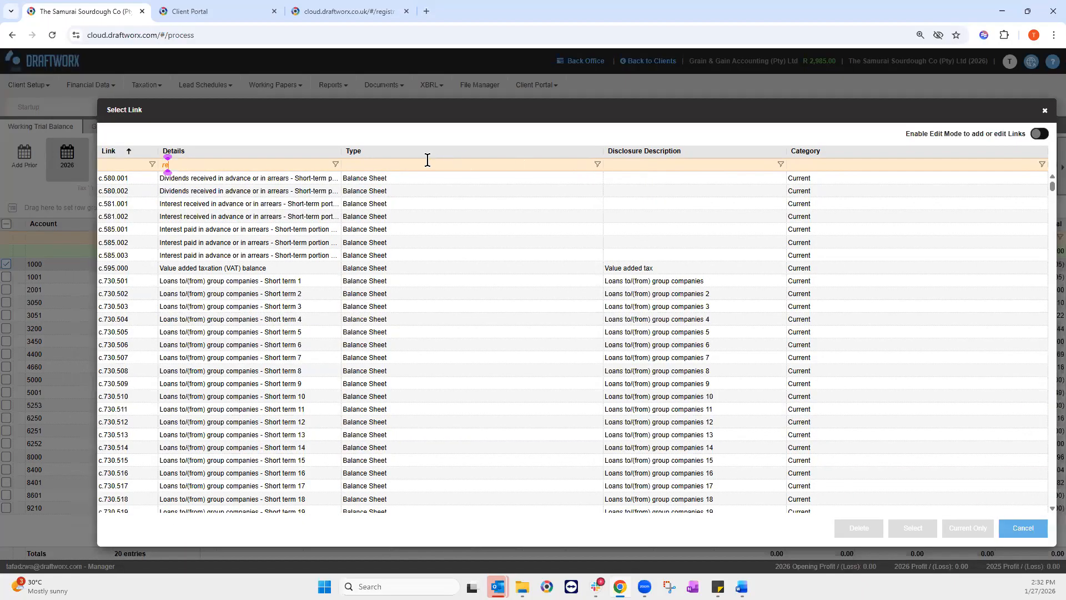
text(venue)
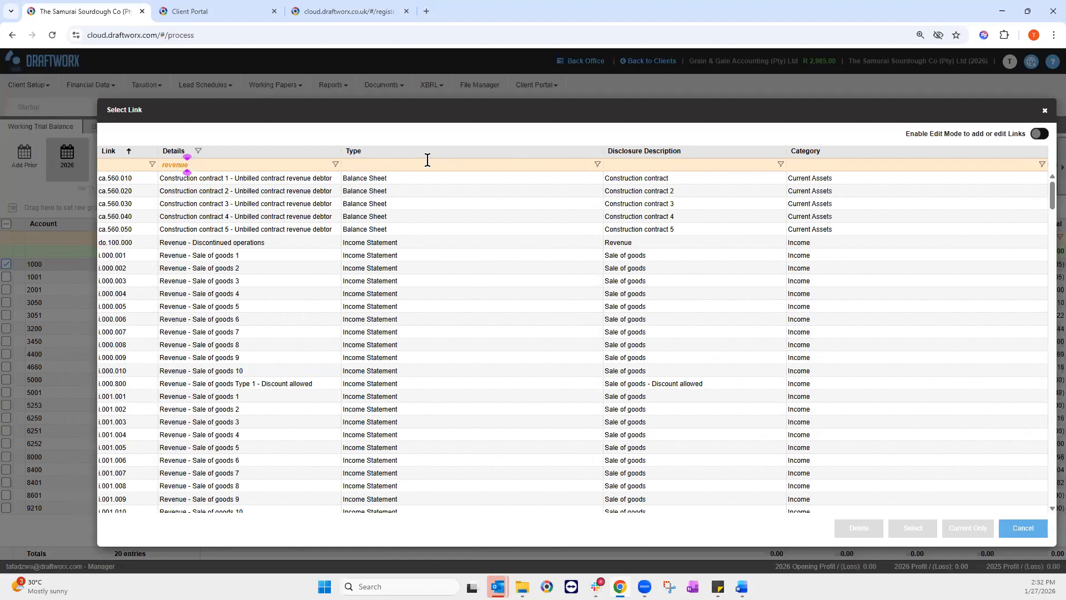
key(Tab)
text(income)
key(Tab)
text(income)
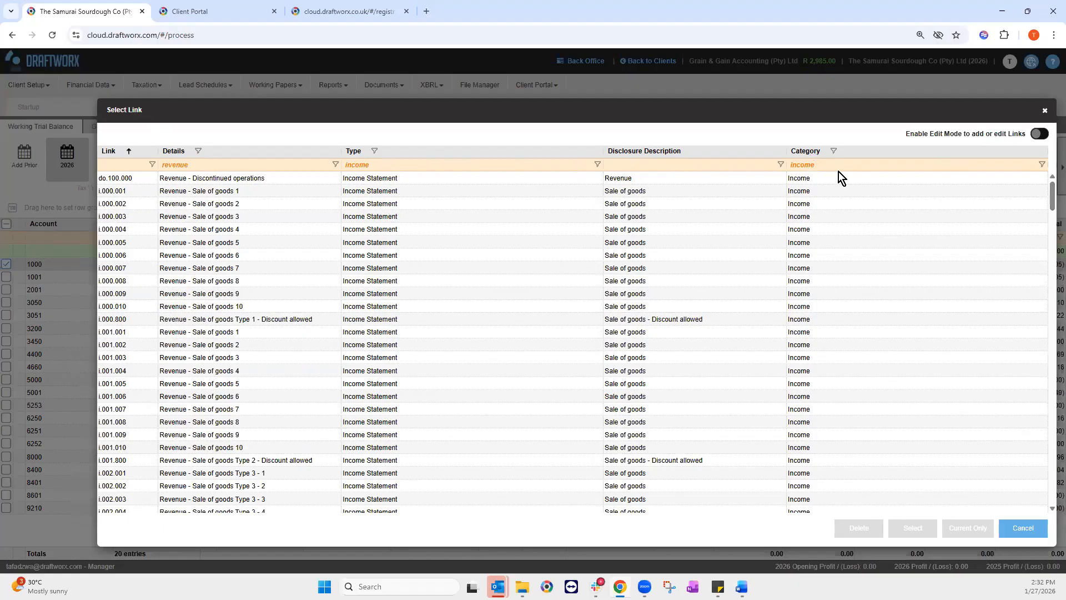
scroll(1052, 203, down, 4)
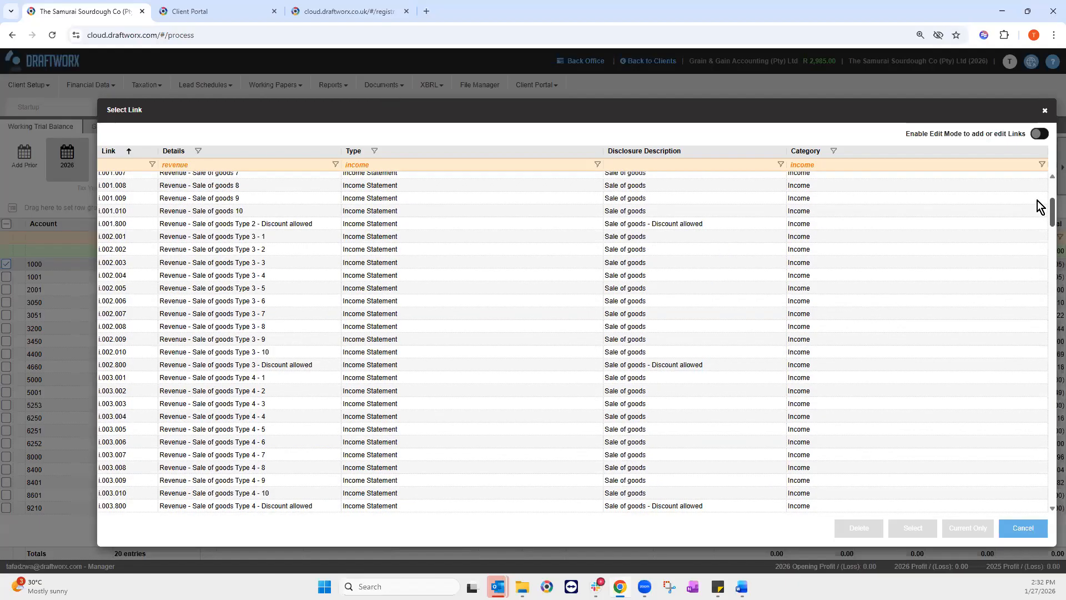
scroll(1030, 245, down, 8)
scroll(1028, 311, down, 6)
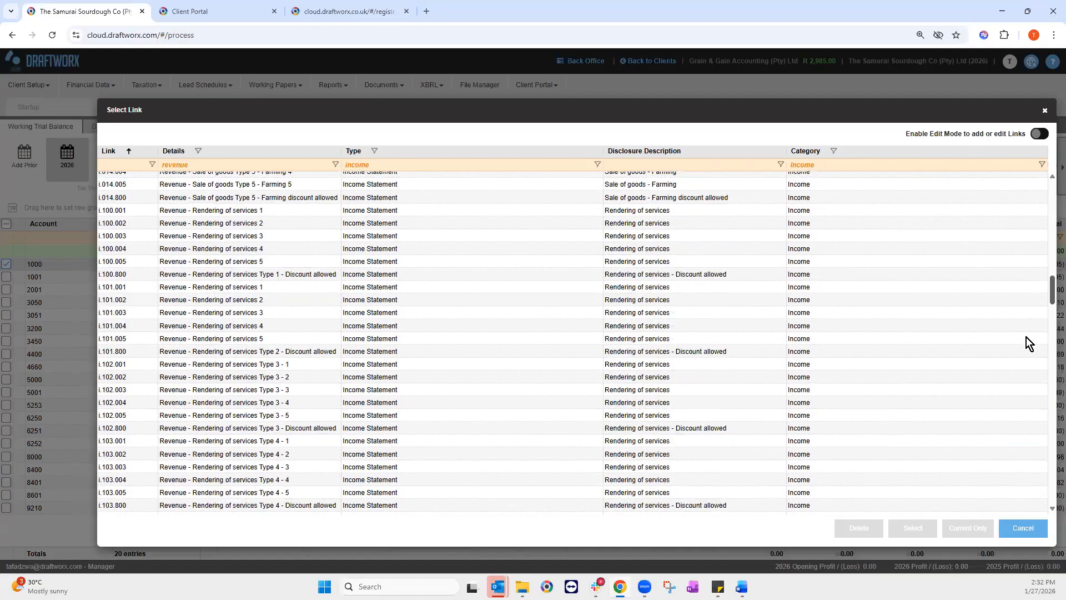
scroll(1035, 364, down, 10)
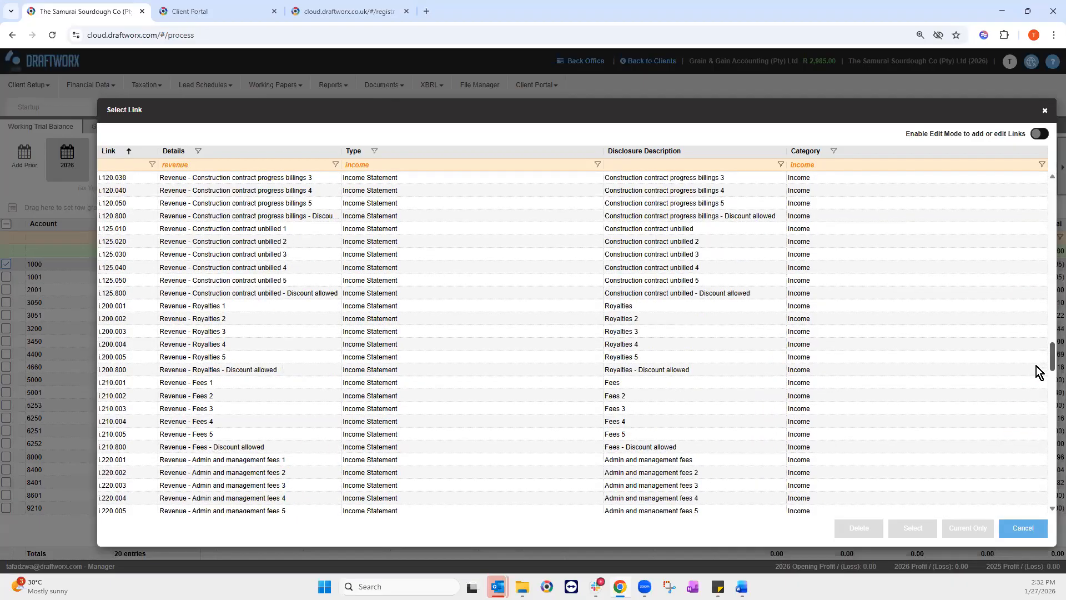
drag(1039, 250, 1042, 187)
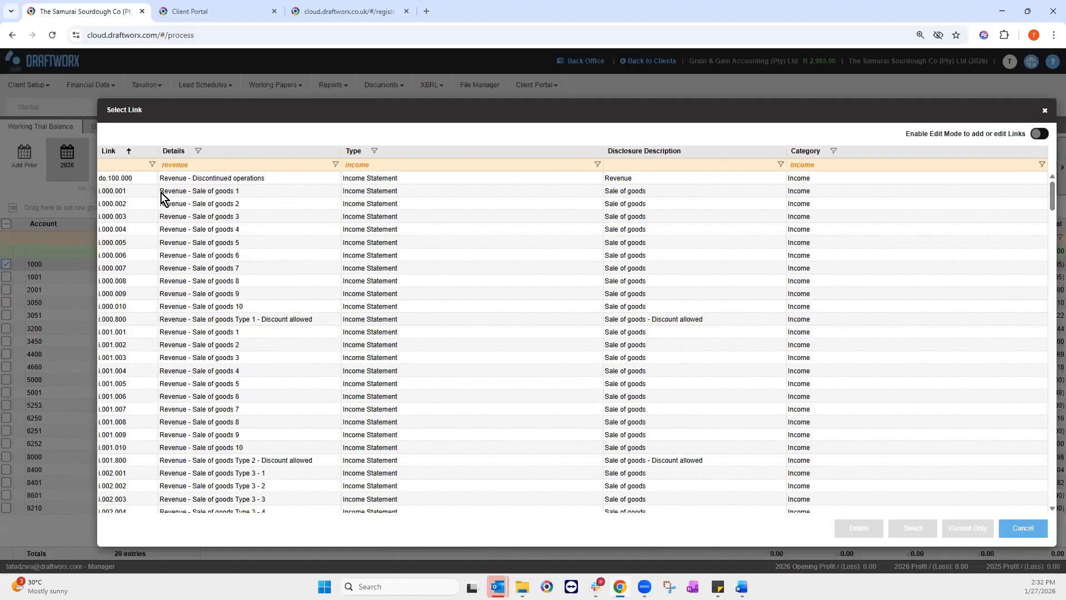
click(195, 195)
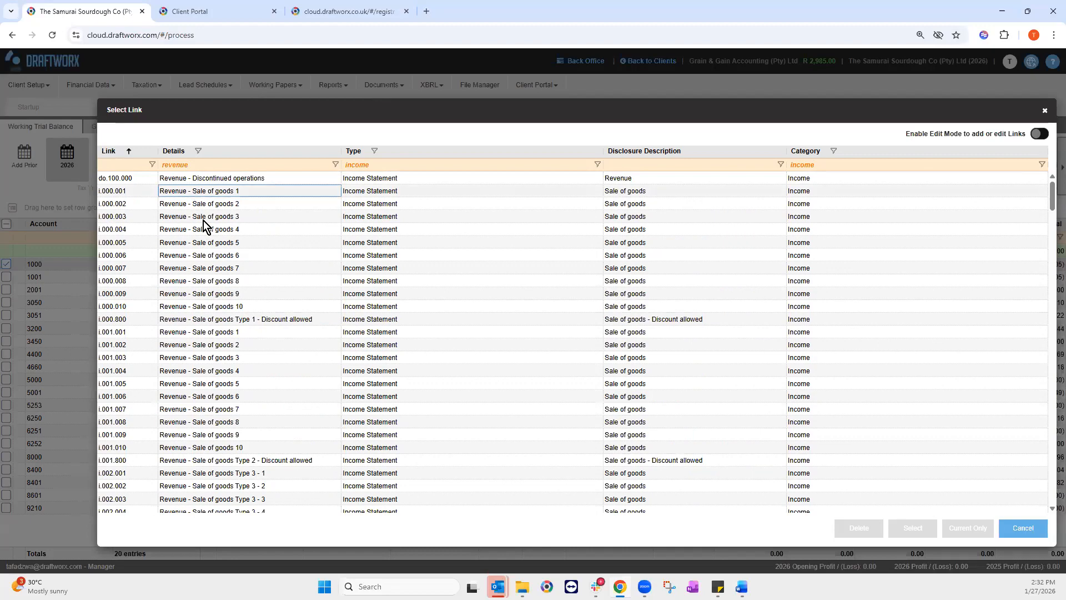
click(921, 531)
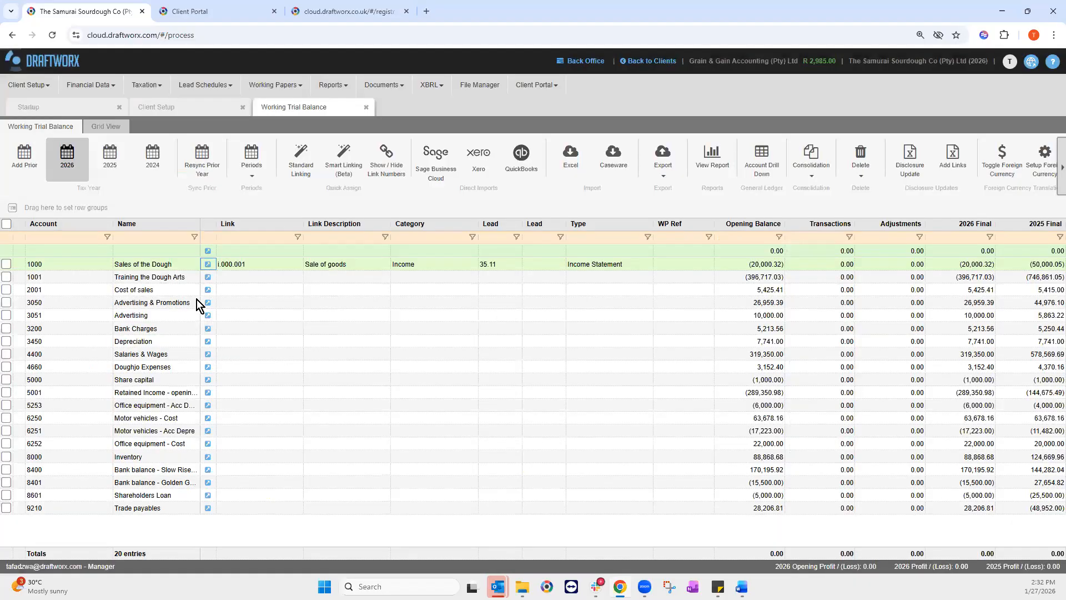
Step: Display the link numbers list beside the trial balance and widen its panel
click(387, 164)
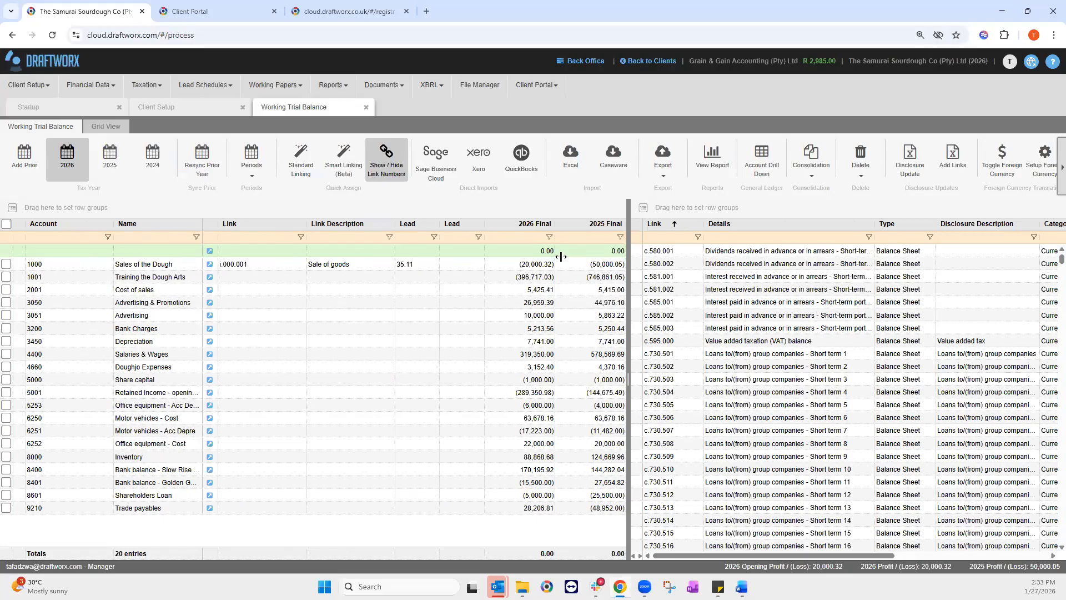
drag(627, 377, 601, 391)
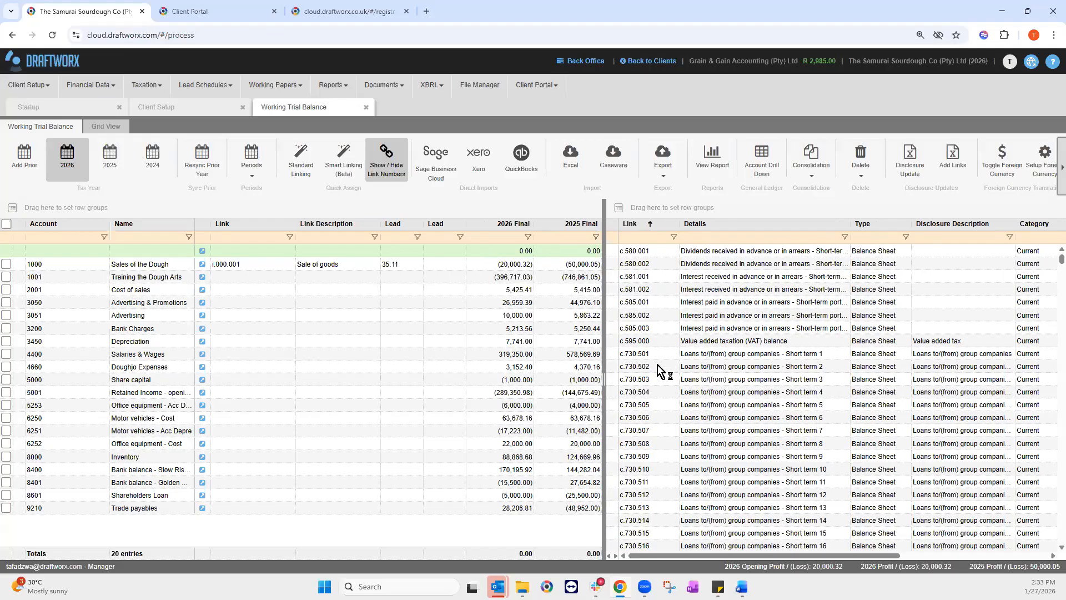
Step: Filter links by 'adver' and link accounts 3050 and 3051 to Advertising e.302.000
click(699, 239)
text(adver)
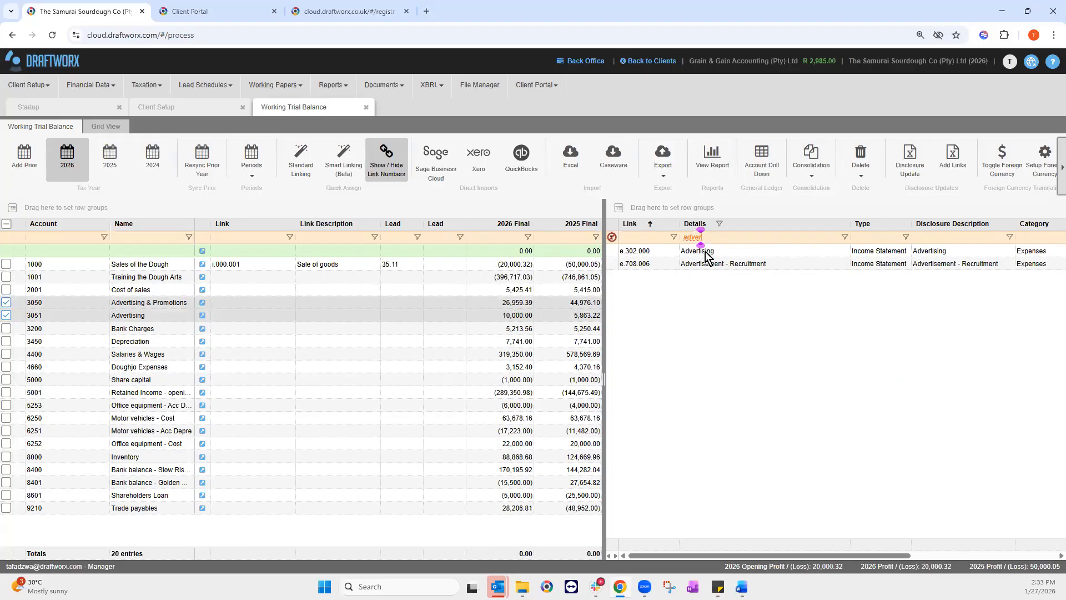
double_click(706, 252)
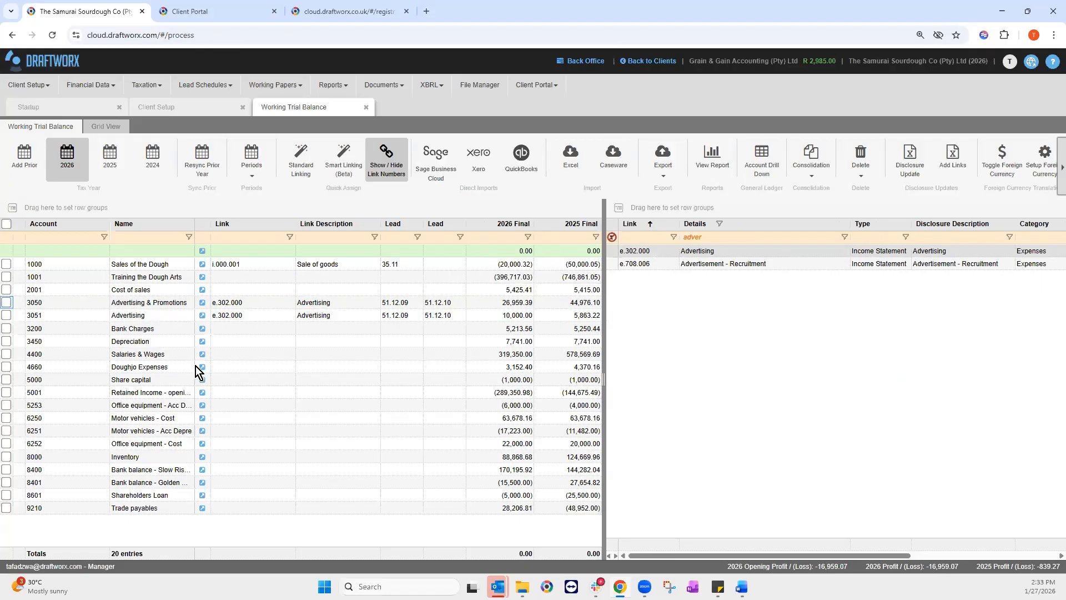
Step: Filter links by 'other in' and link Inventory account 8000 to ca.600.006 Other inventory 1
click(739, 237)
key(BackSpace)
key(BackSpace)
key(BackSpace)
key(BackSpace)
key(BackSpace)
text(other in)
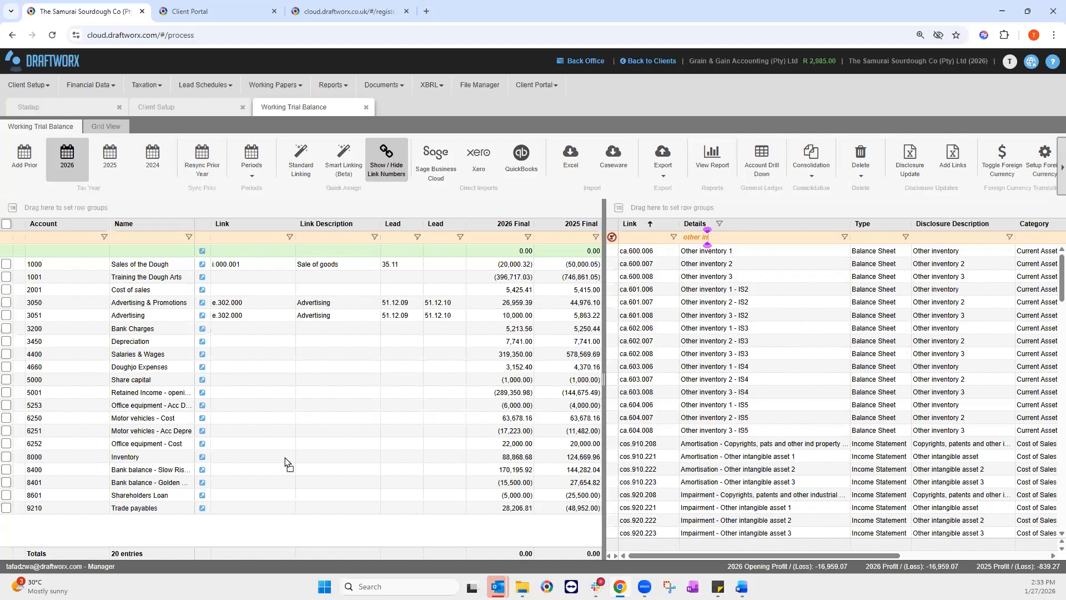
drag(708, 251, 259, 455)
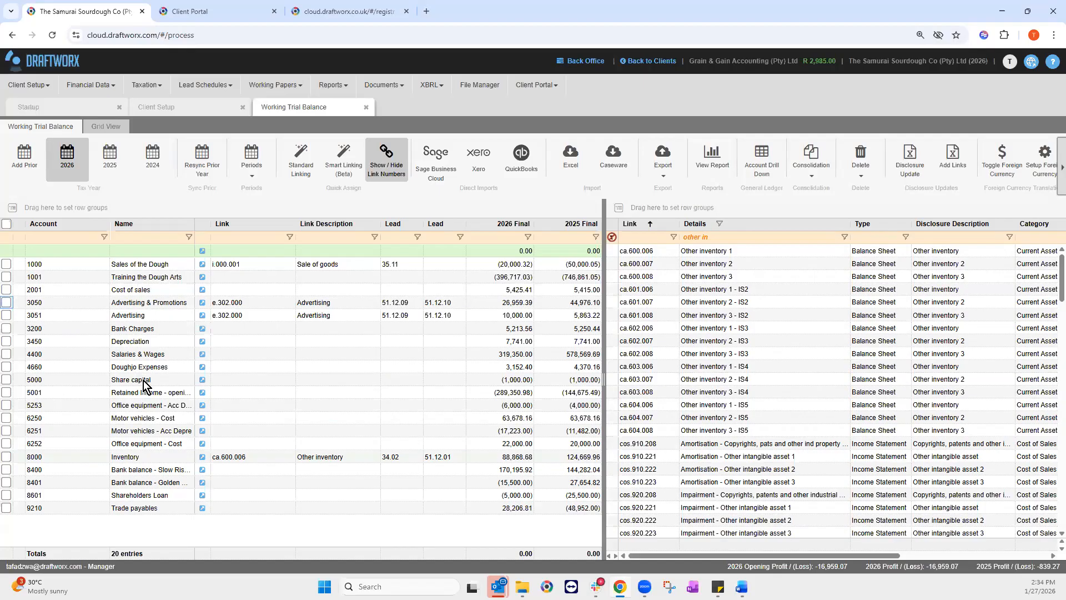
Step: Select the Share capital row and hide the link numbers list
click(167, 379)
key(Tab)
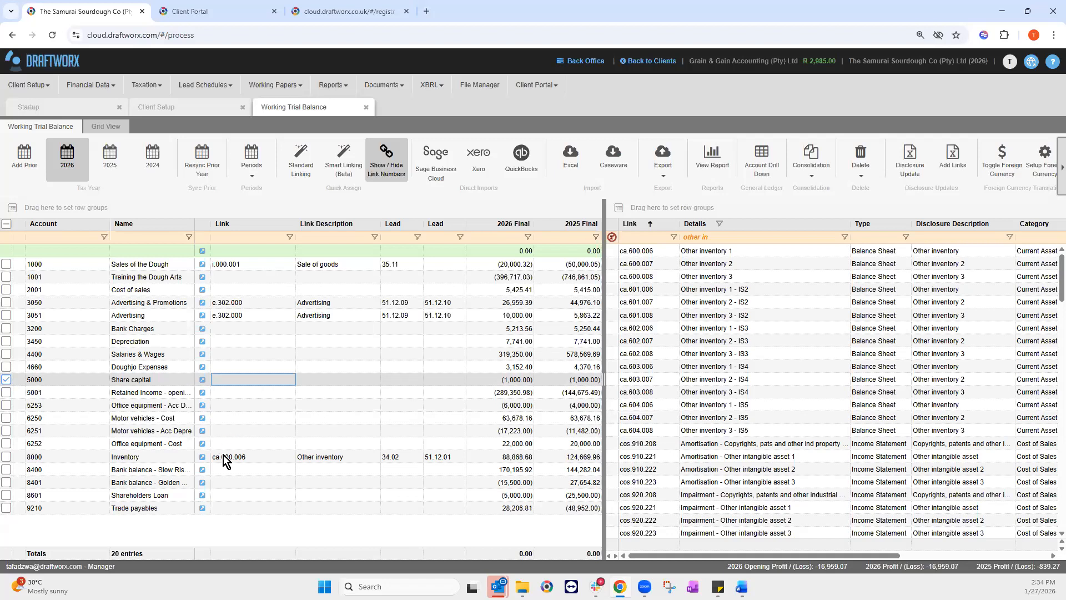
click(384, 156)
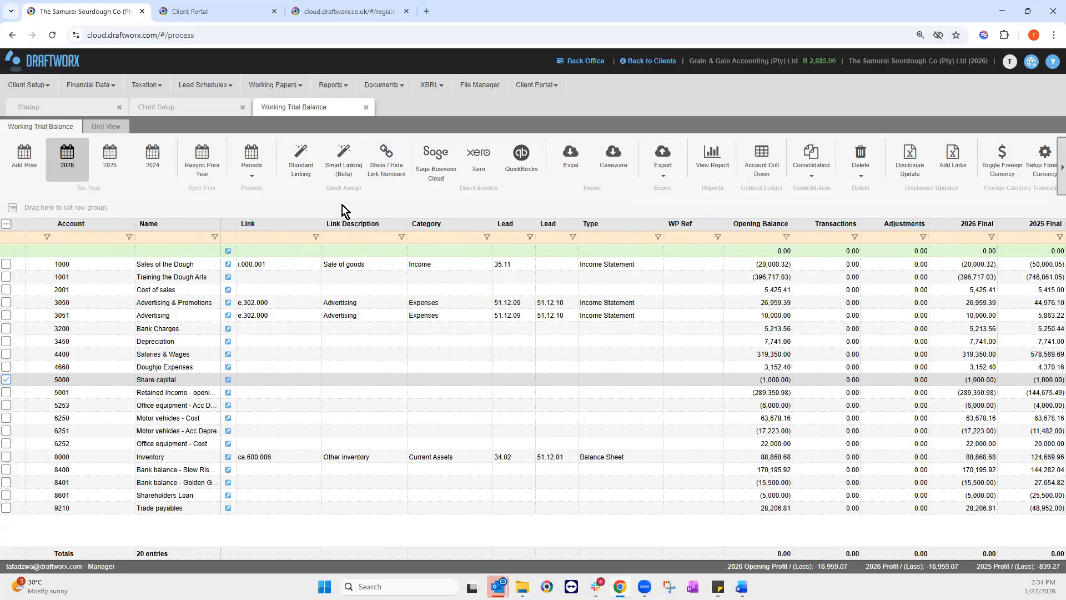
Step: Run Smart Linking (Beta) on the 20 accounts, confirm, and close the summary
click(349, 162)
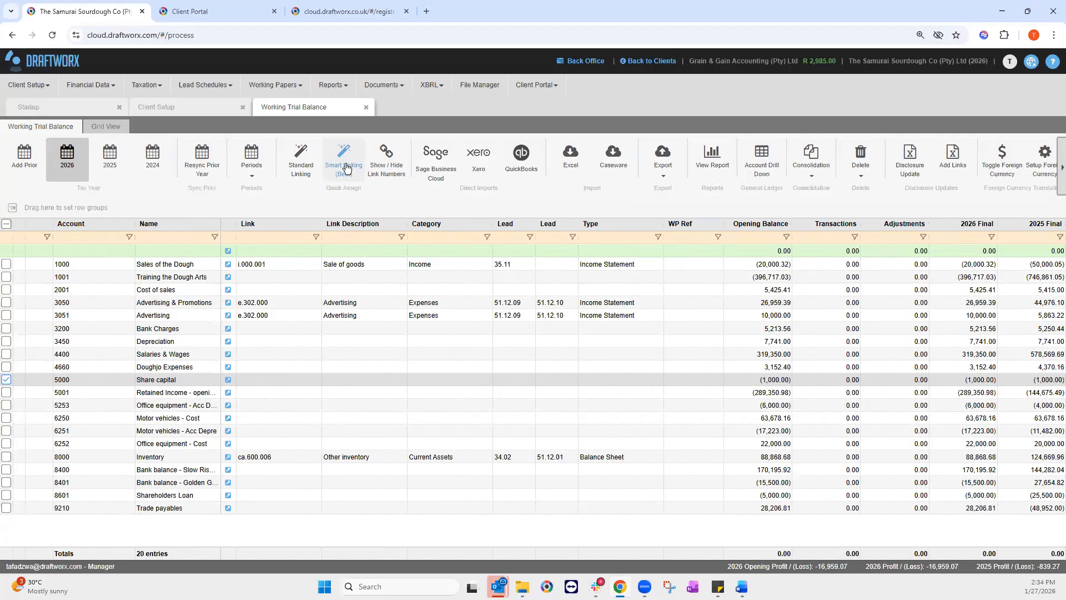
drag(378, 176, 559, 191)
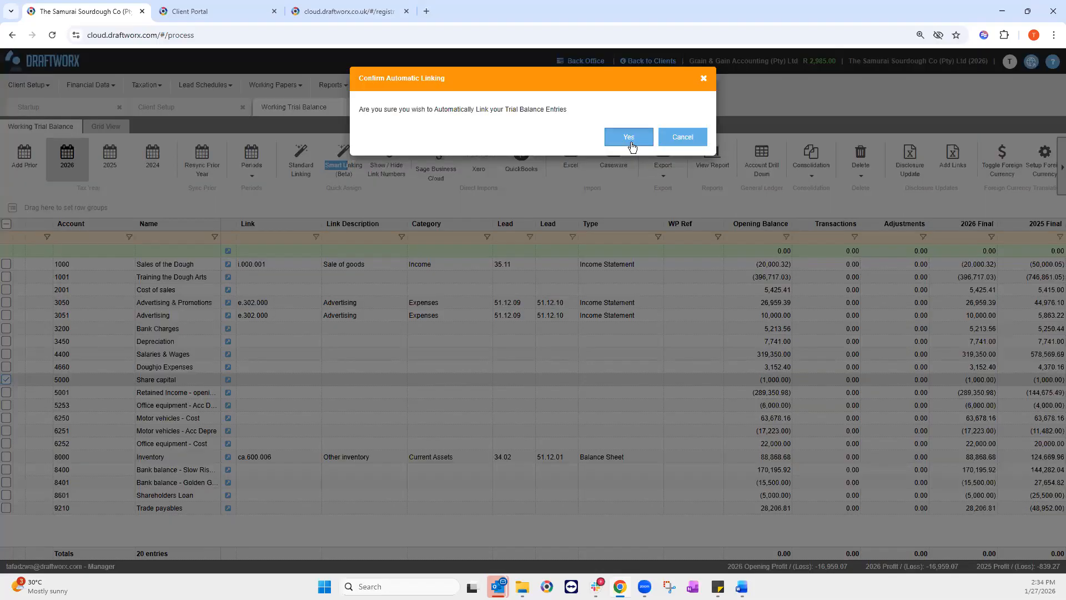
click(629, 138)
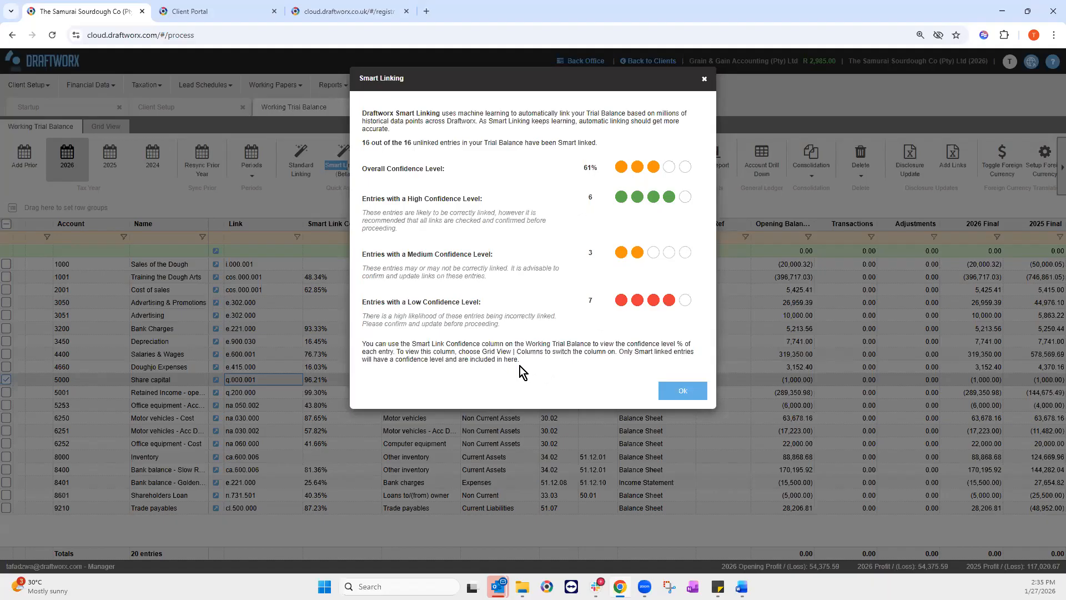
click(668, 395)
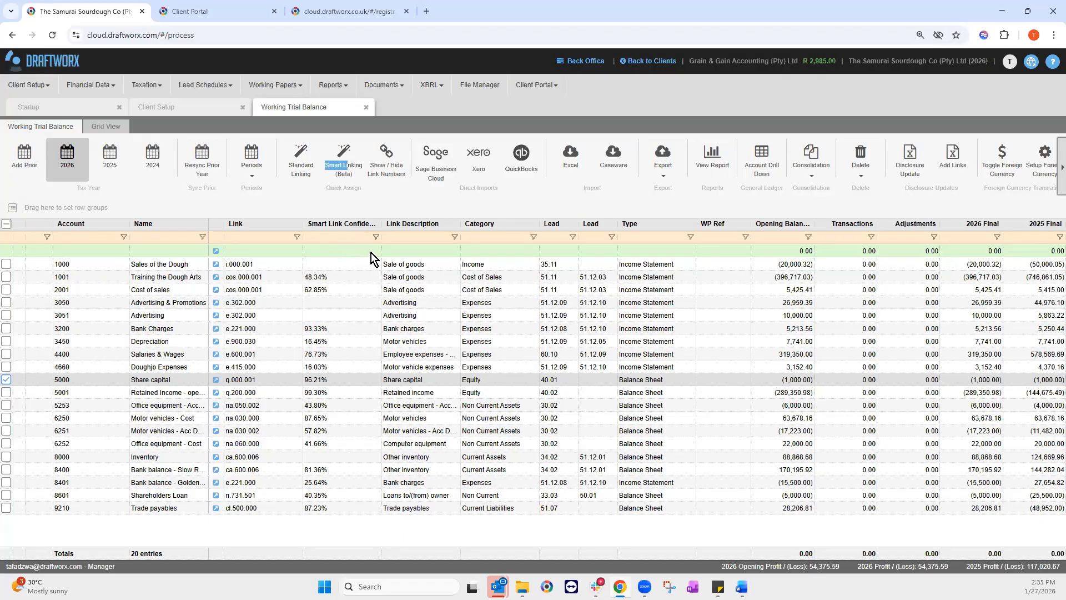
Step: Try a Smart Link Confidence filter of 16, clear it, and sort by confidence ascending
click(347, 238)
click(377, 238)
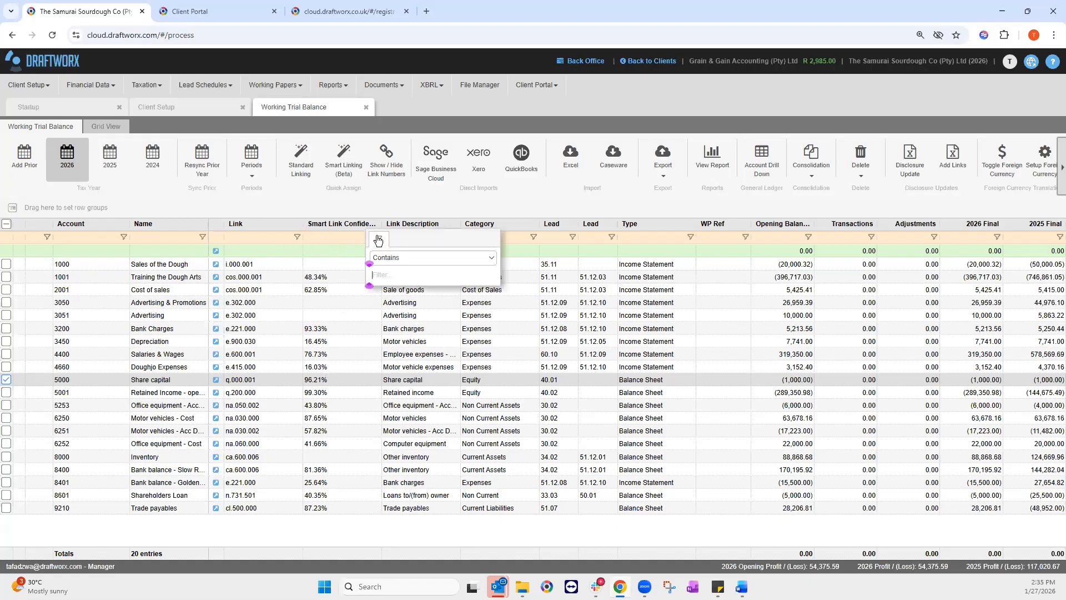
click(401, 261)
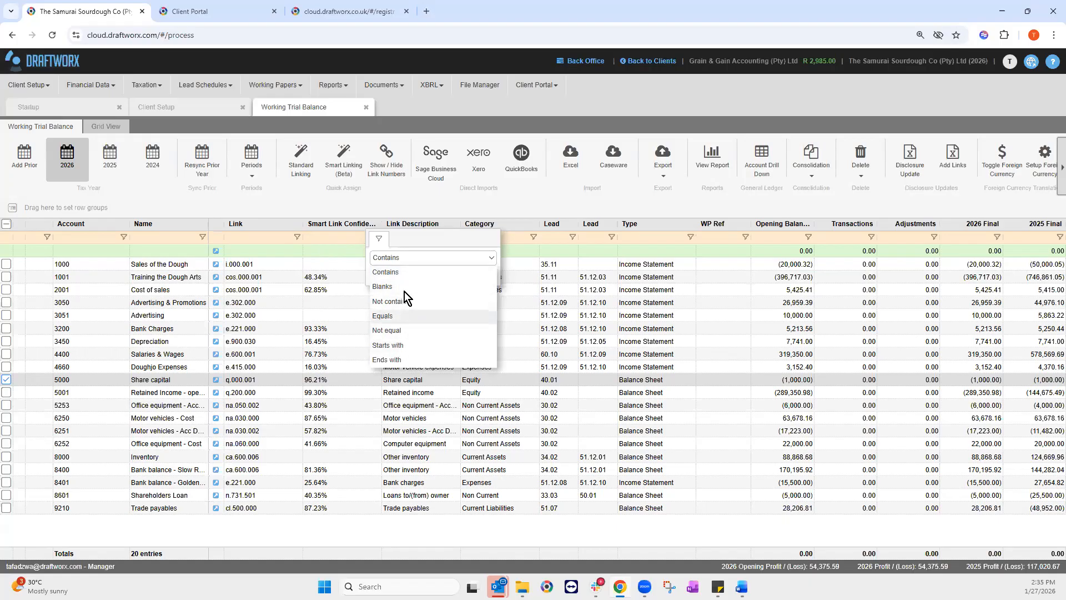
click(391, 271)
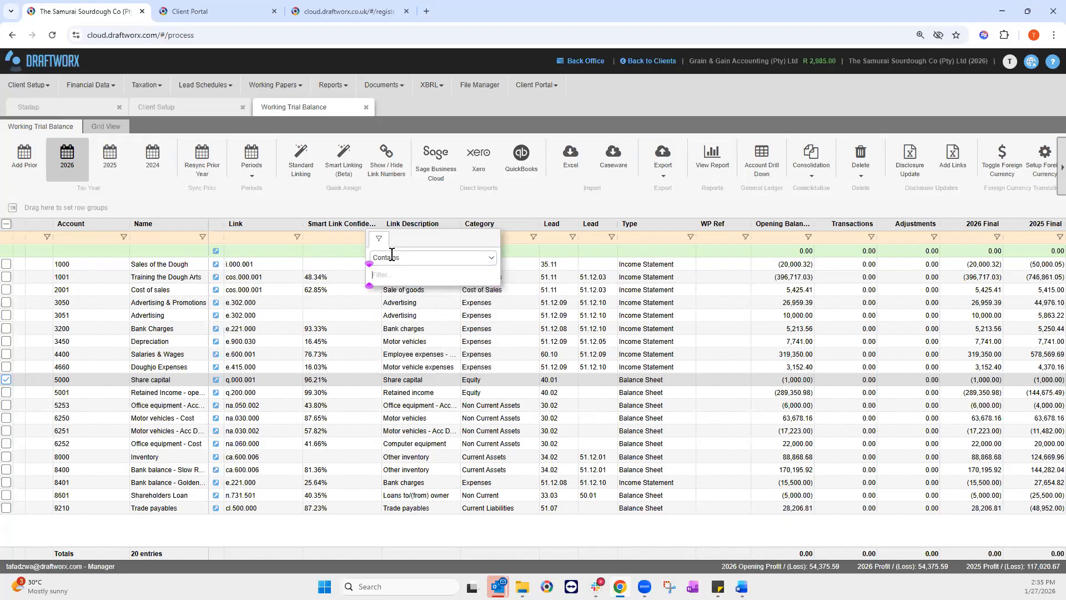
click(421, 258)
text(16)
key(BackSpace)
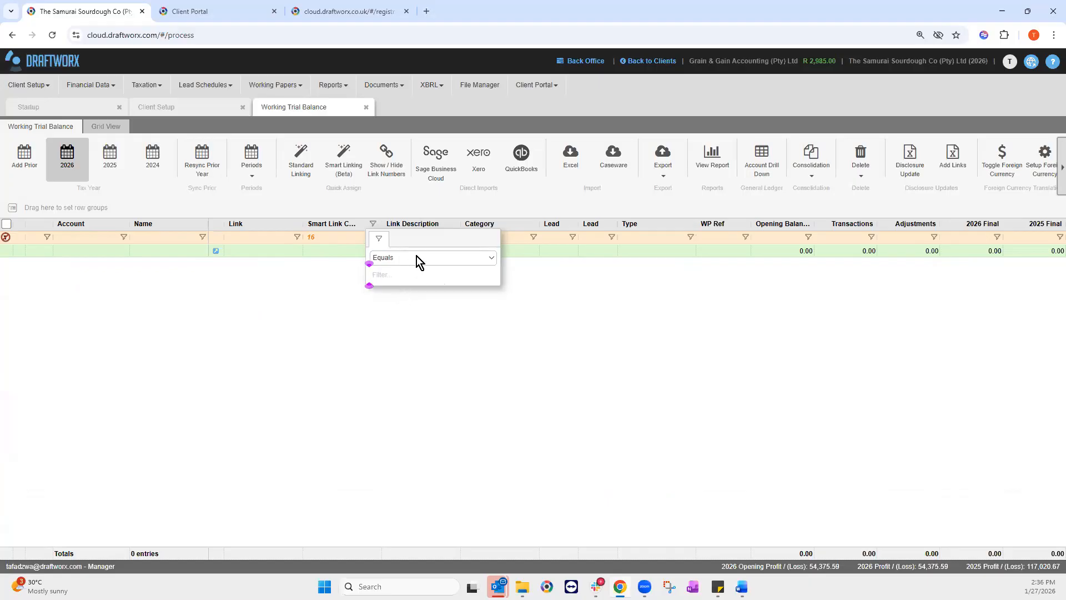
click(408, 258)
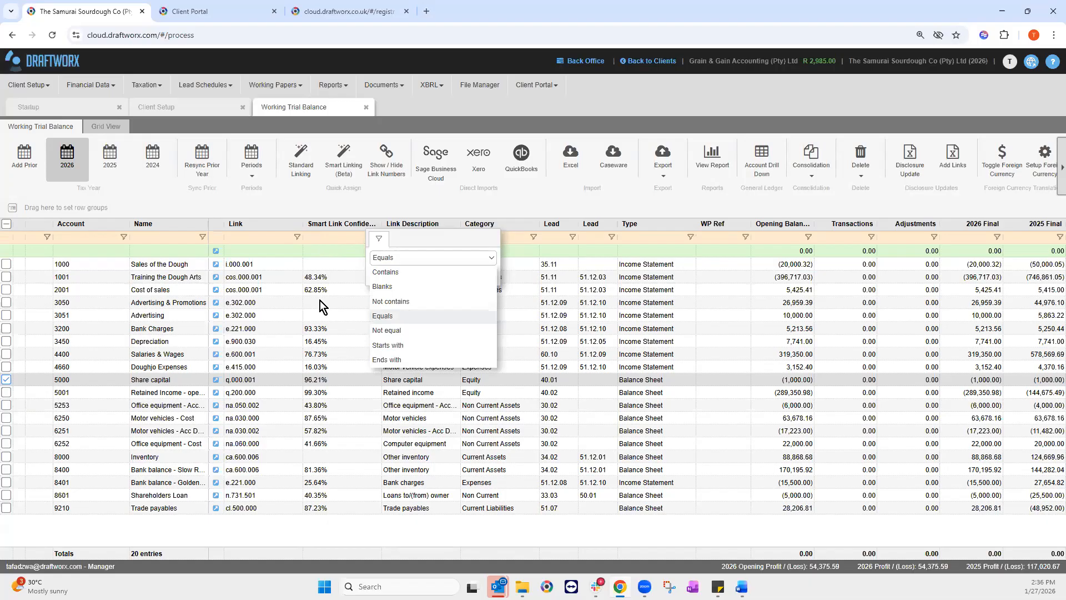
click(259, 379)
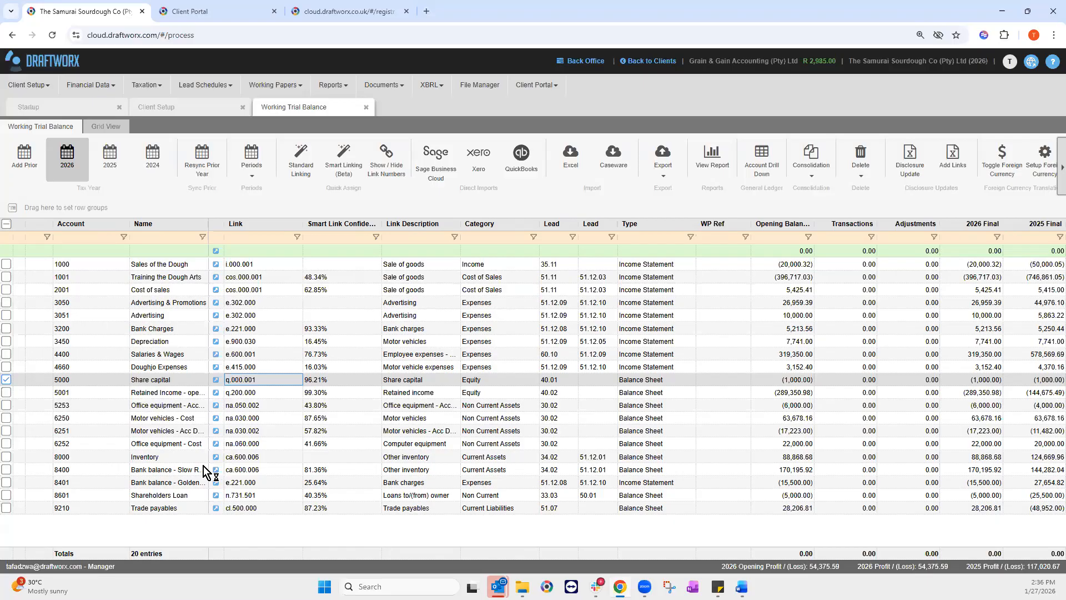
click(344, 222)
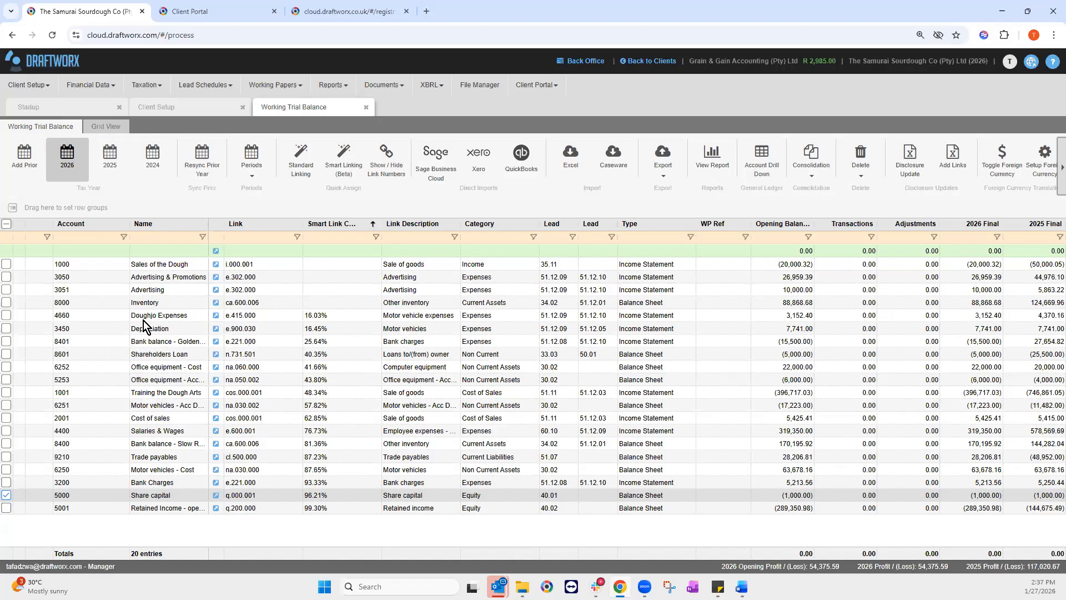
Step: Filter links by 'other expens', link row 4660 to e.420.001, and hide the link list
click(214, 318)
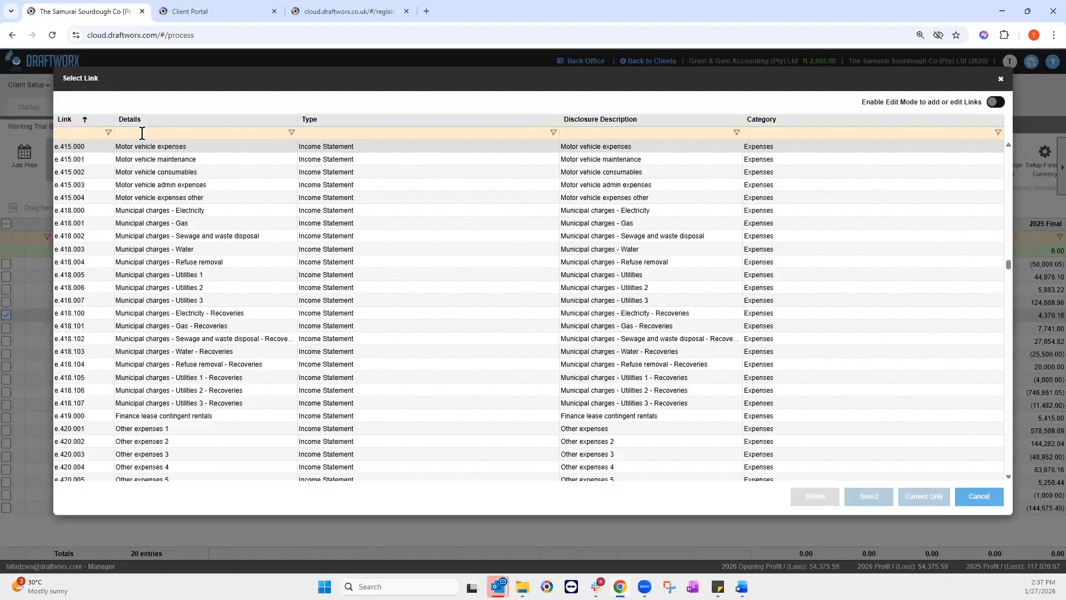
click(126, 161)
text(other expens)
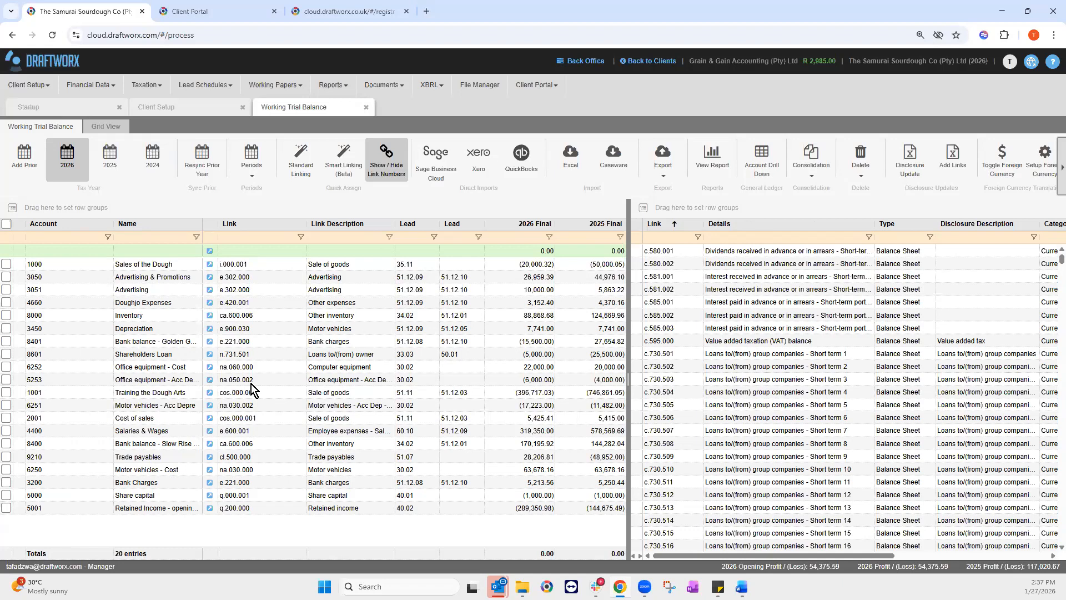
click(389, 173)
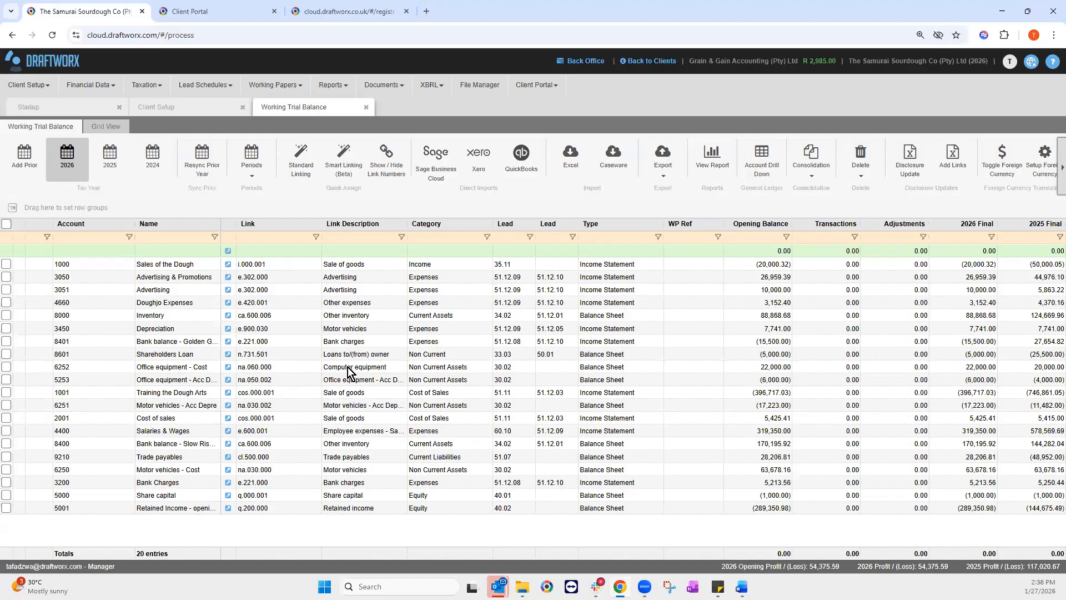
Step: Copy 'Doughjo Expenses' into row 4660's Link Description and widen the Name column
double_click(172, 304)
key(ctrl+c)
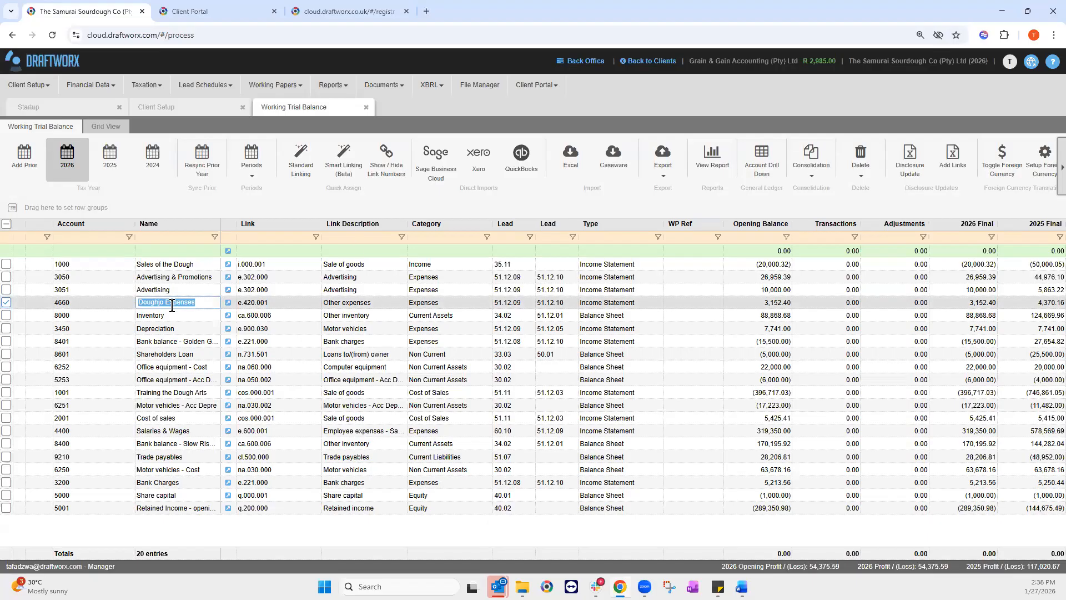
right_click(173, 304)
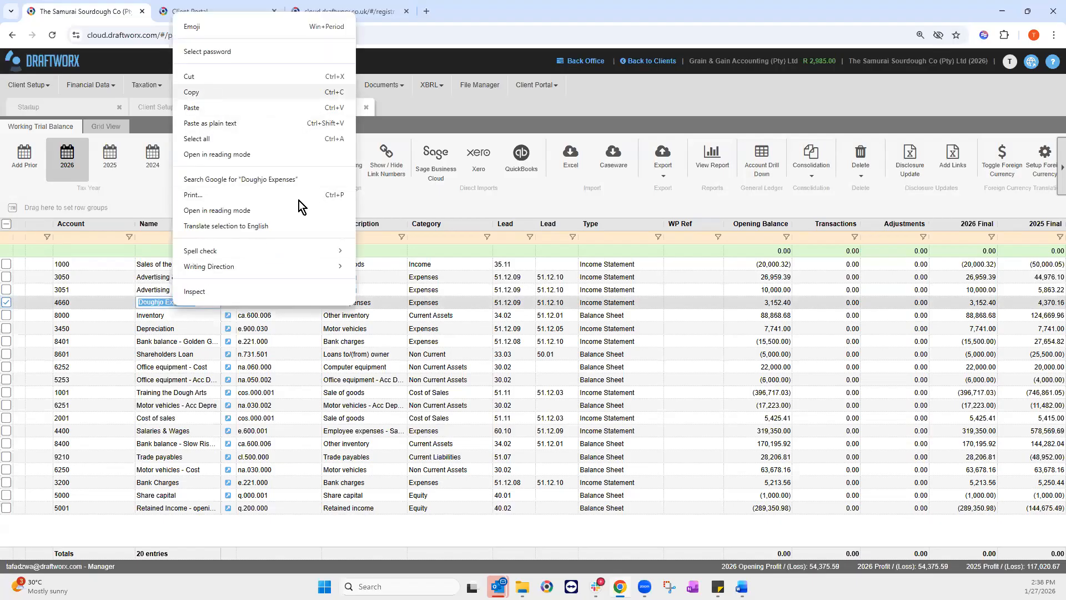
key(Escape)
double_click(355, 305)
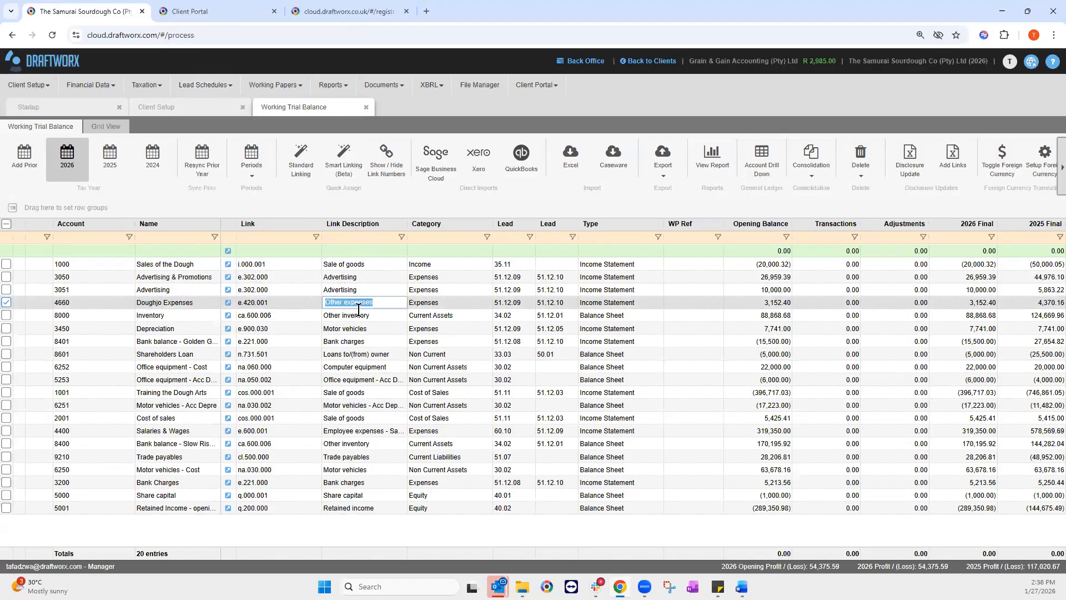
key(ctrl+v)
key(Return)
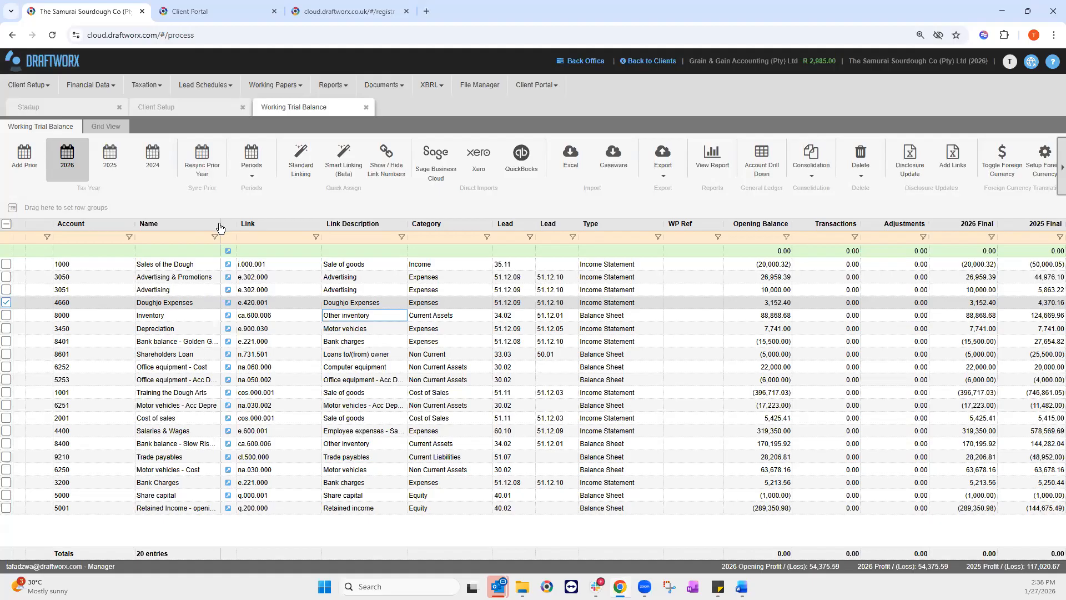
drag(222, 224, 250, 233)
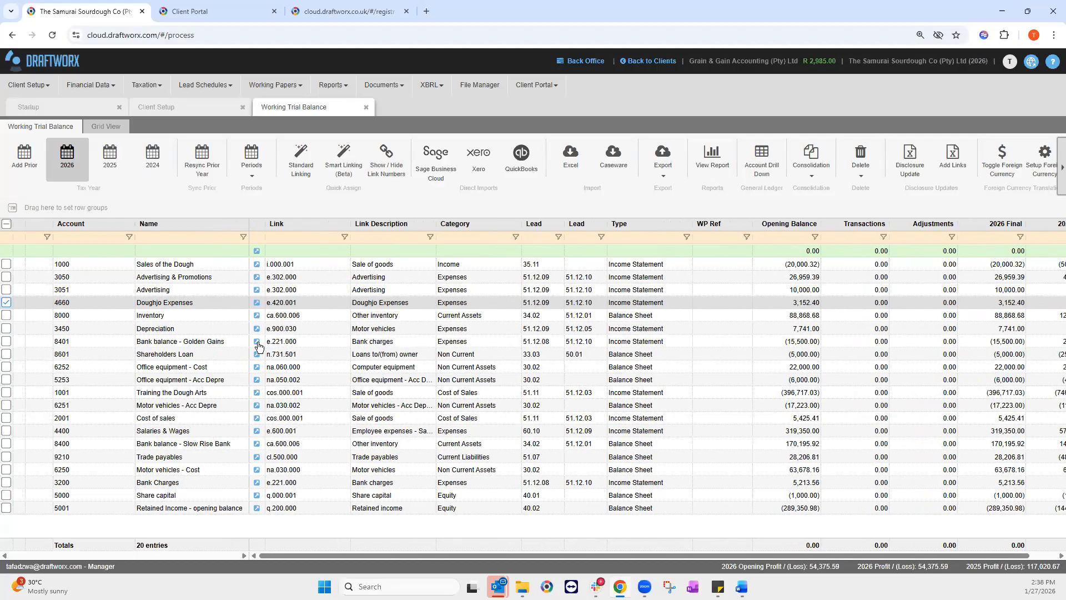
Step: Link the Bank balance - Golden Gains account to Bank balances 1
click(258, 346)
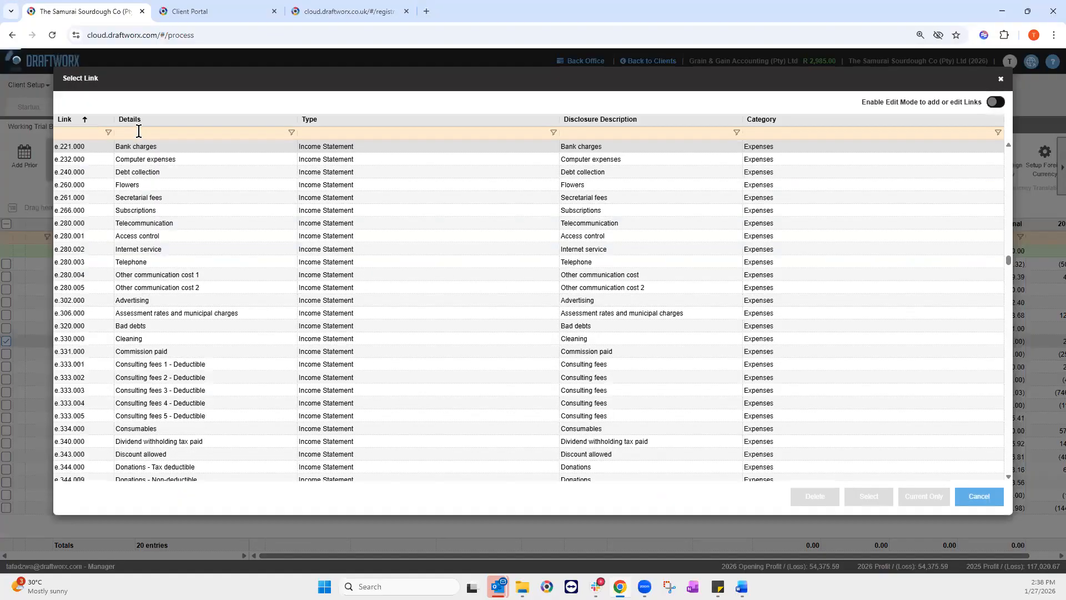
click(139, 131)
text(bank balanc)
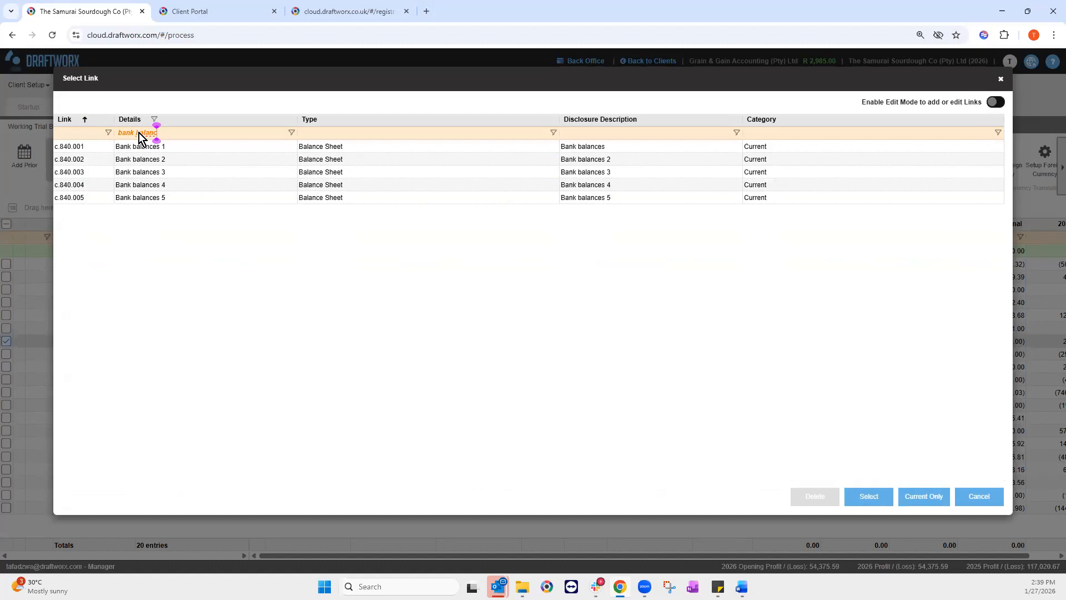
click(870, 500)
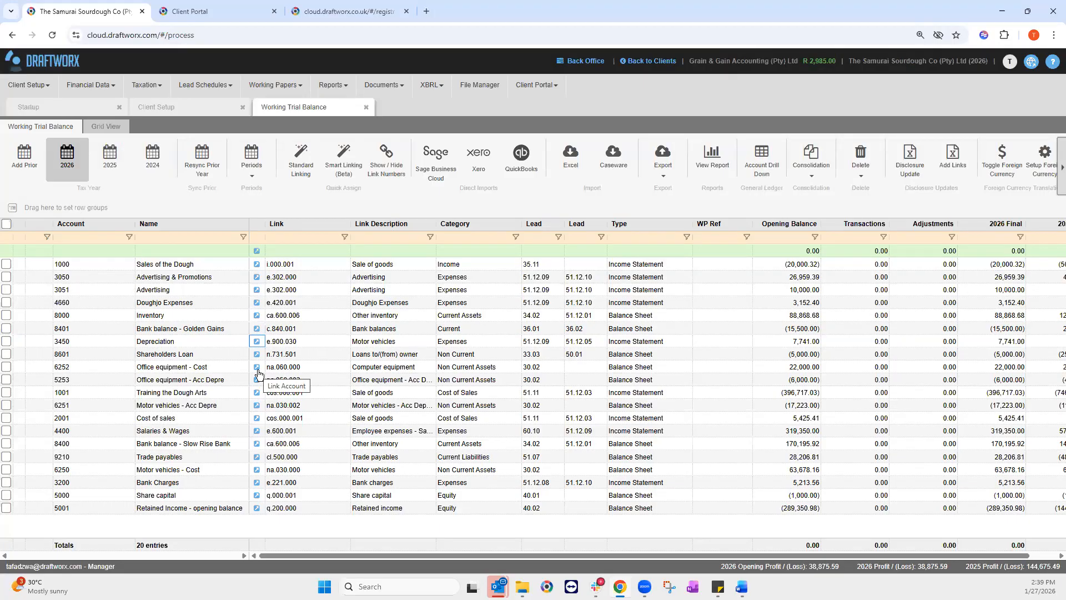
Step: Select the Office equipment - Cost account and type search text 'res' and 'i.'
click(257, 368)
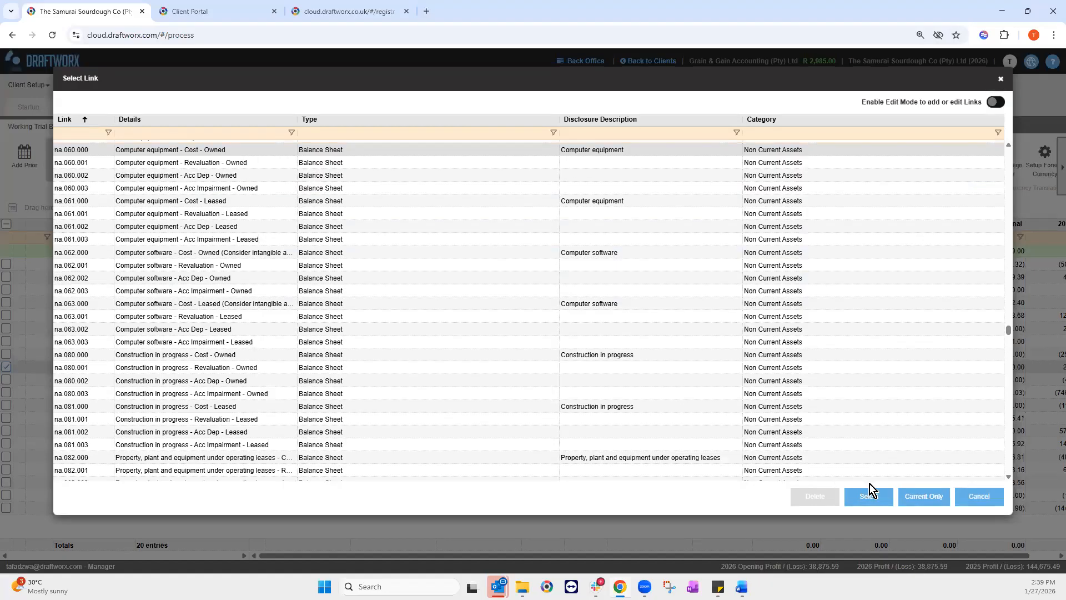
scroll(453, 461, up, 2)
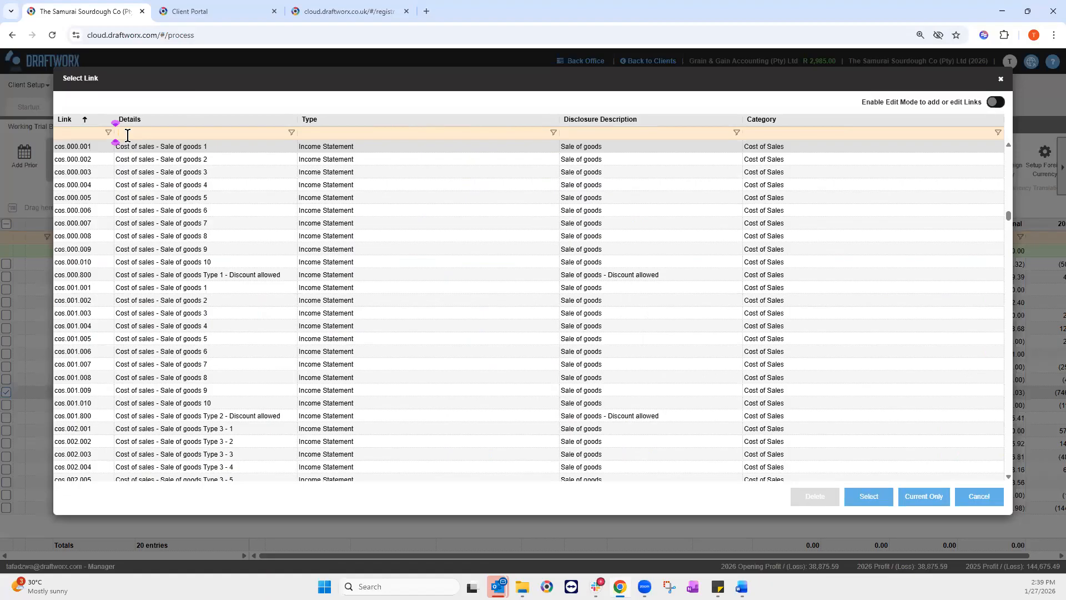
text(r)
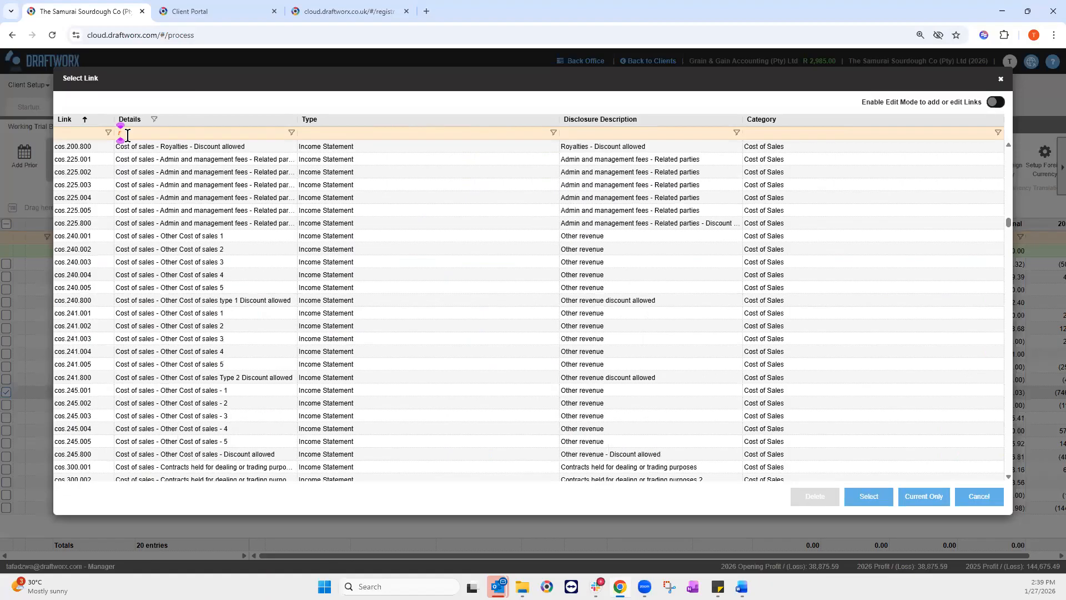
text(ee)
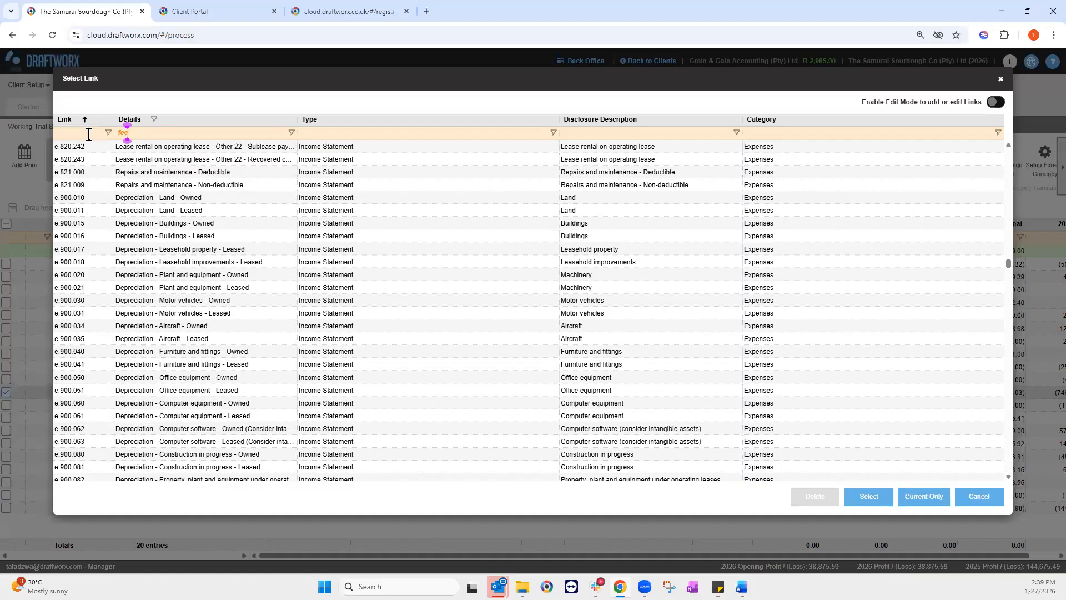
text(s)
scroll(134, 238, up, 5)
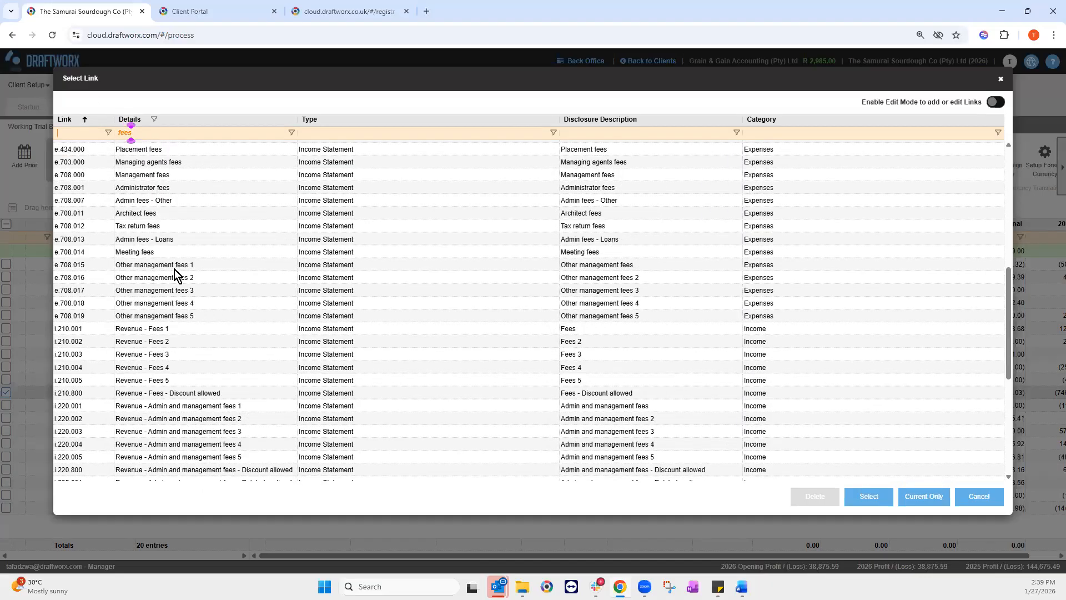
text(i.)
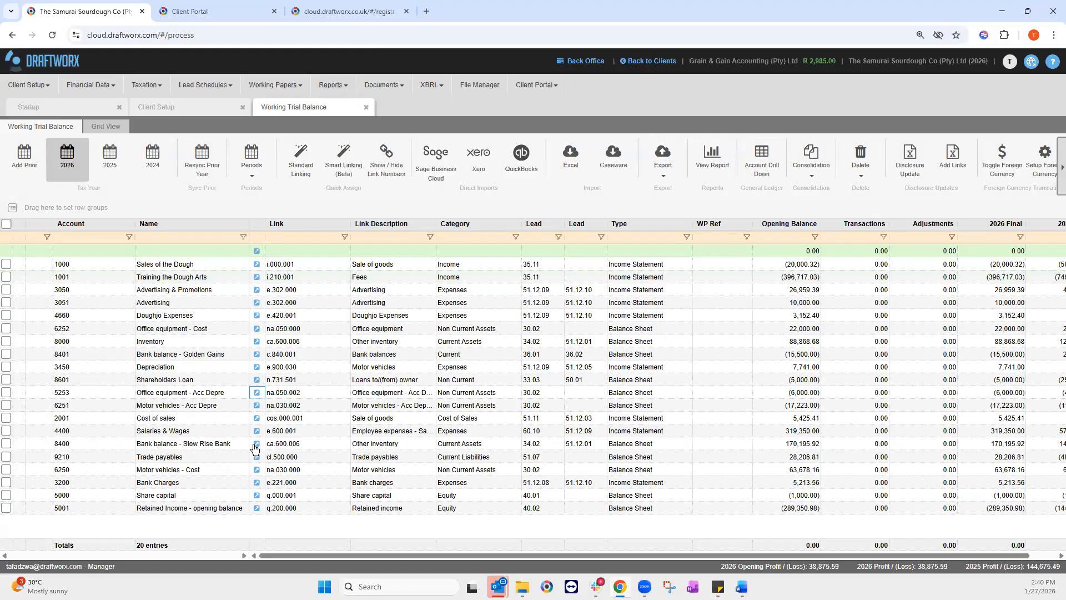
Step: Link Bank balance - Slow Rise Bank to c.840.002 Bank balances 2
click(254, 445)
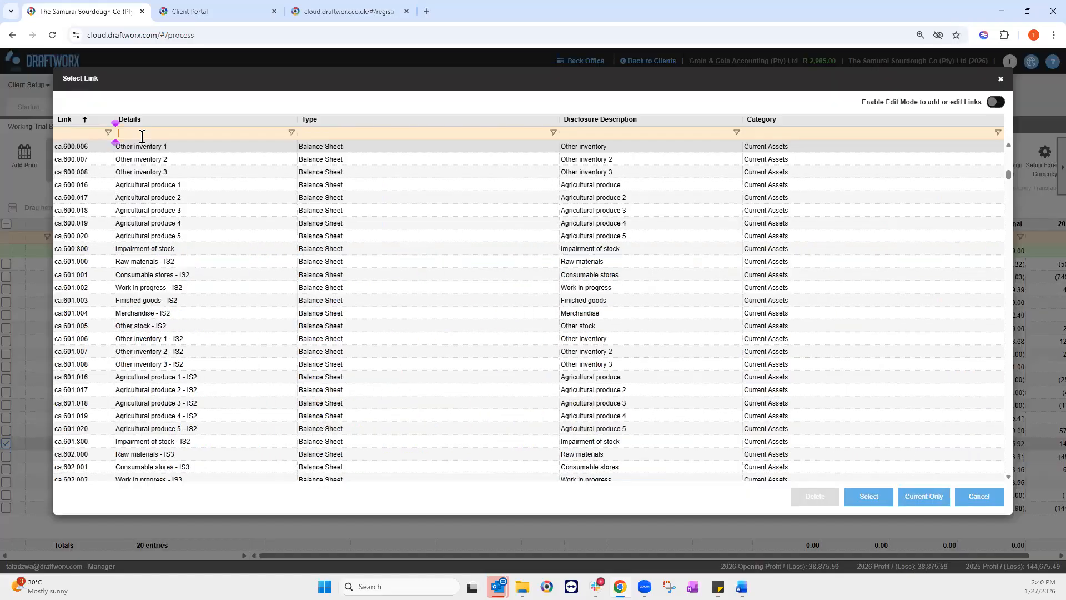
text(bank balance)
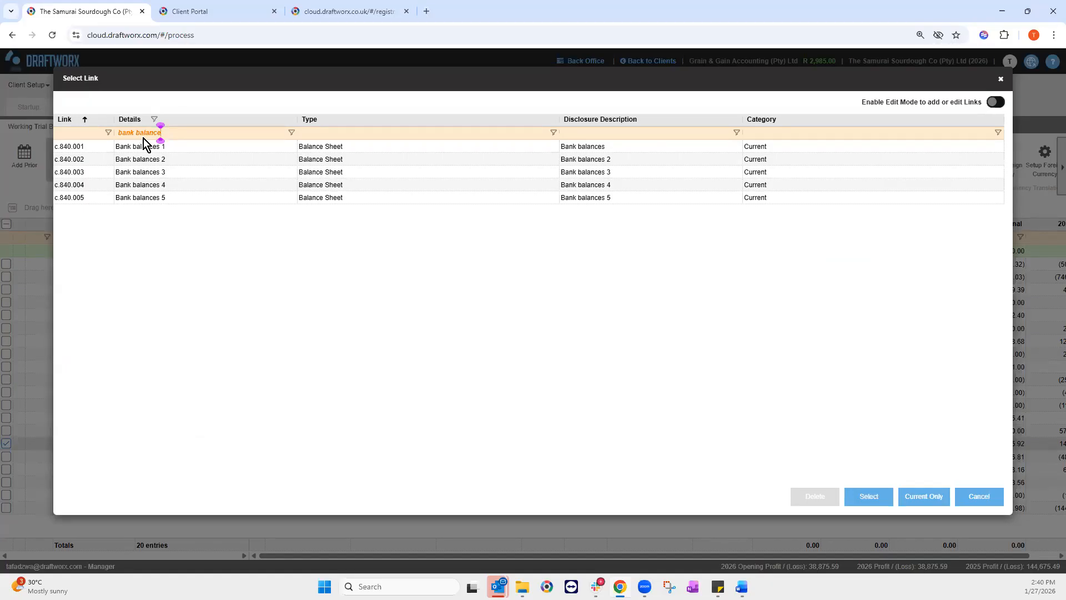
click(169, 158)
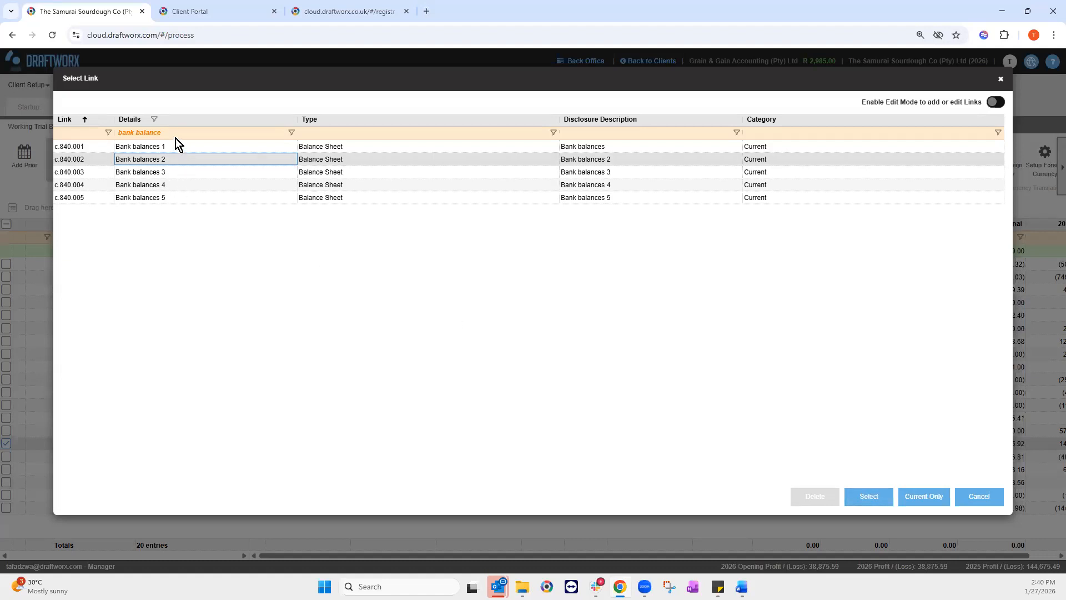
click(881, 501)
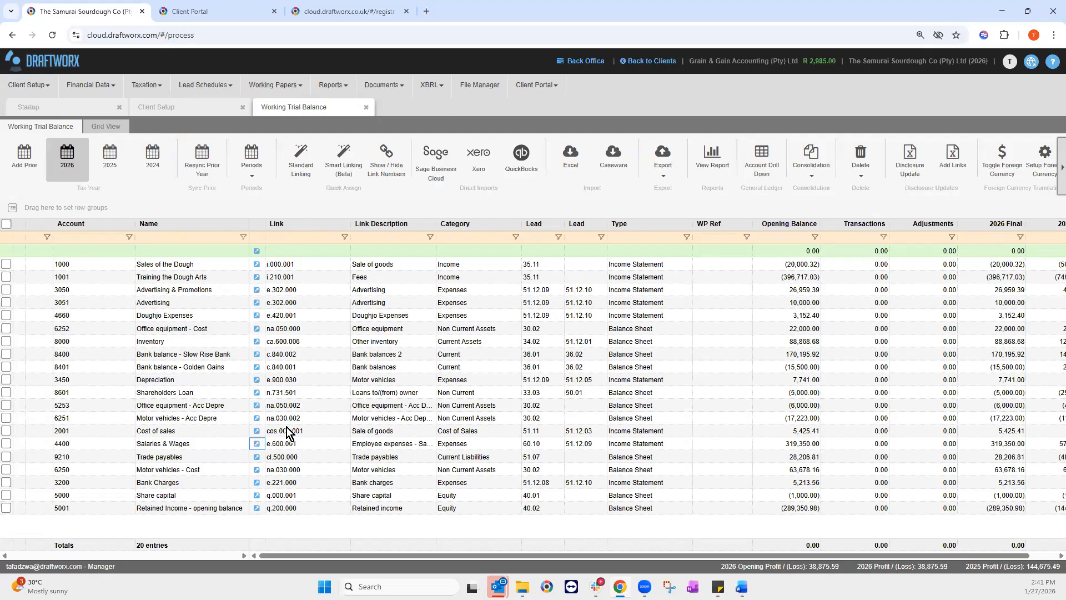
Step: Sort the trial balance accounts by link code in ascending order
click(317, 225)
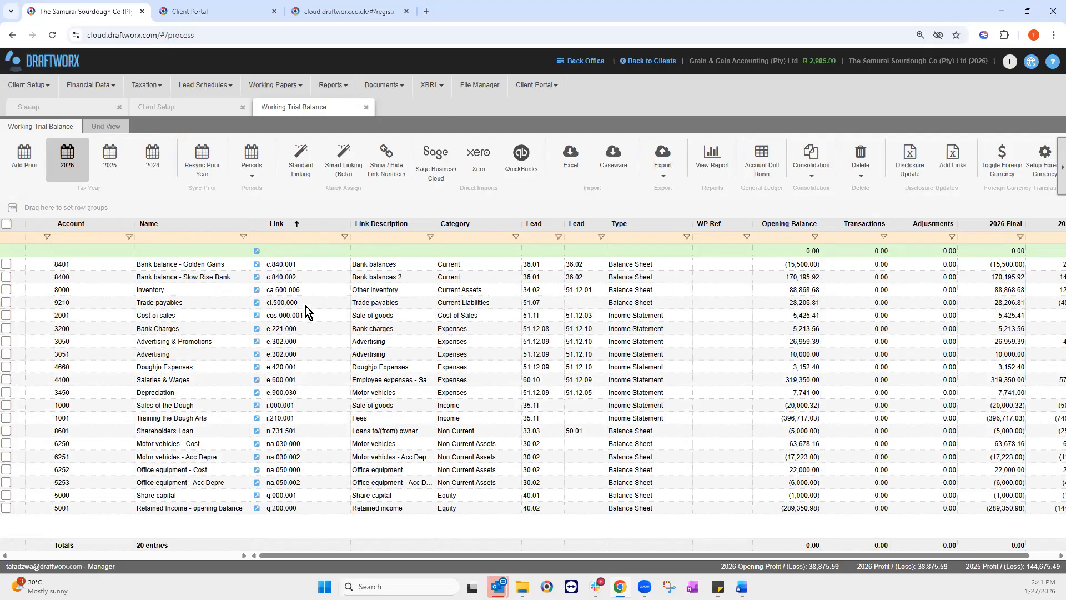
click(297, 228)
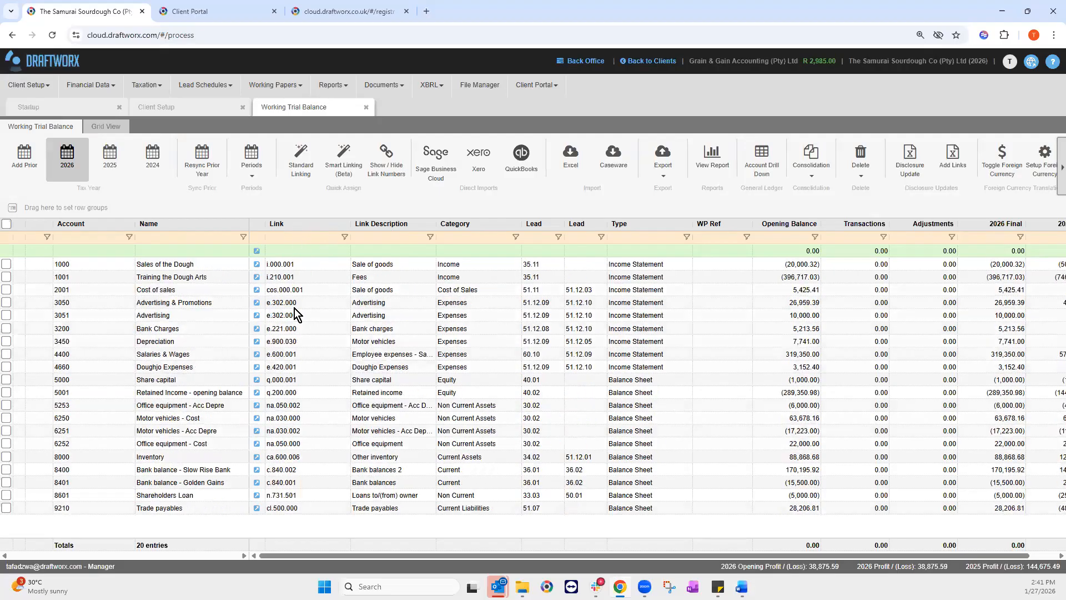
click(316, 227)
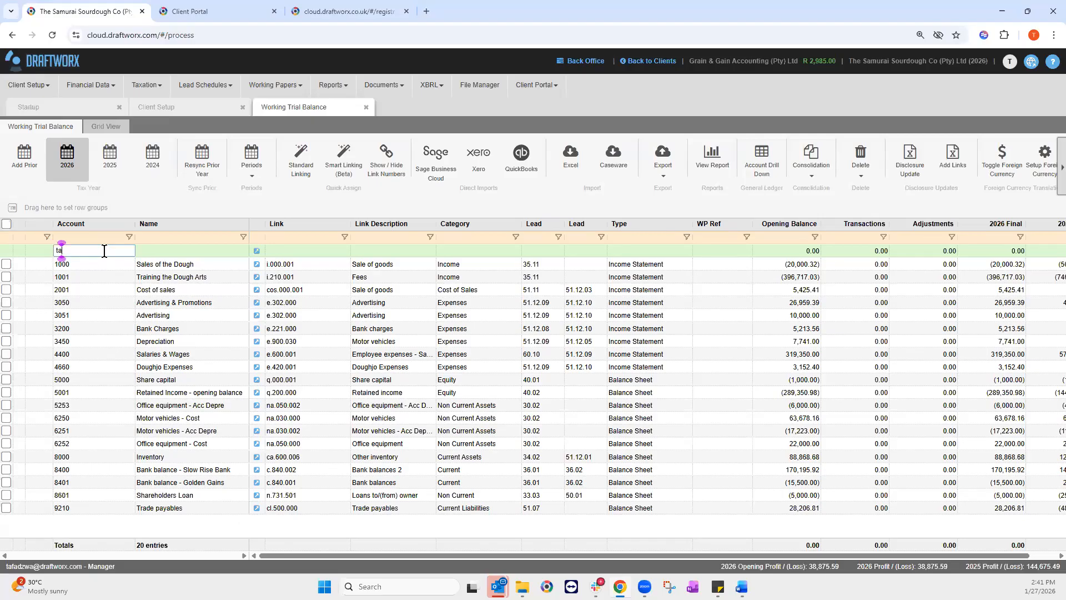
Step: Add account 'tax' named 'tax', linked to t.810.001 Taxation - Current, and save it
text(x)
click(201, 248)
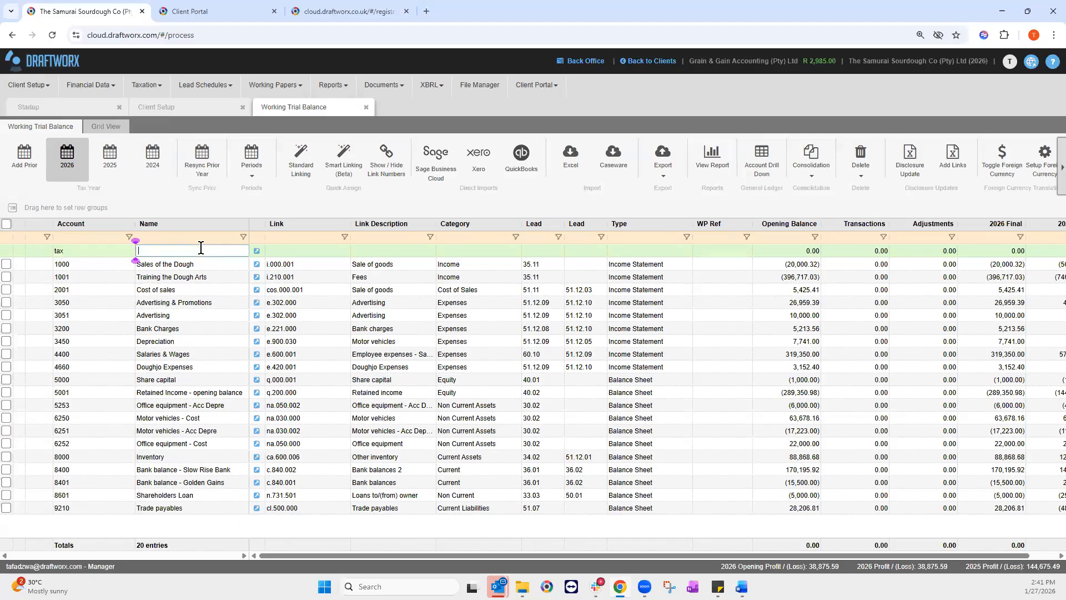
text(tax)
click(255, 251)
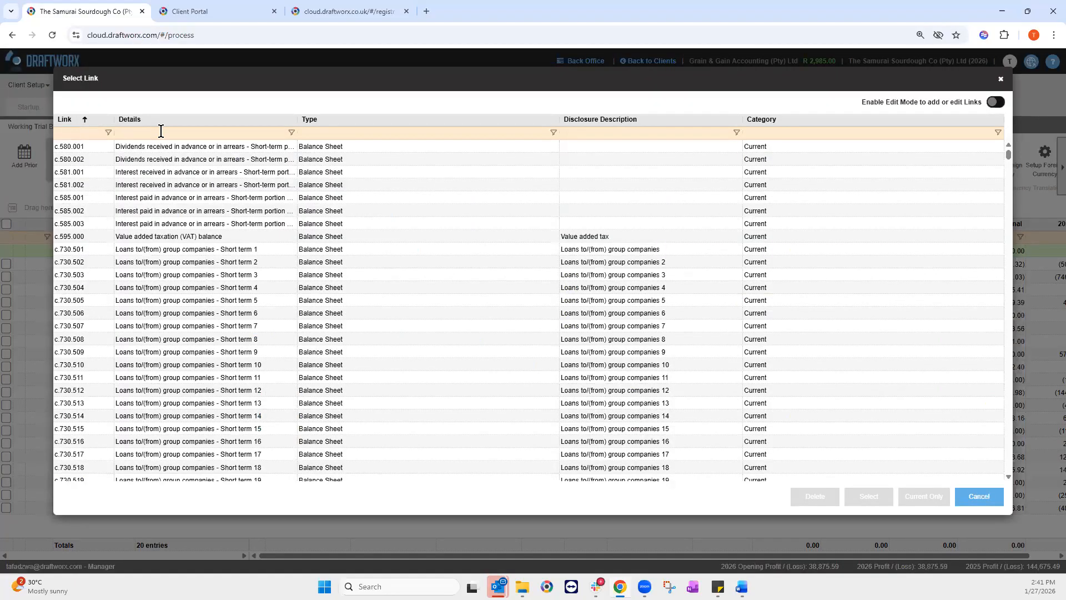
text(t.)
click(161, 131)
text(taxa)
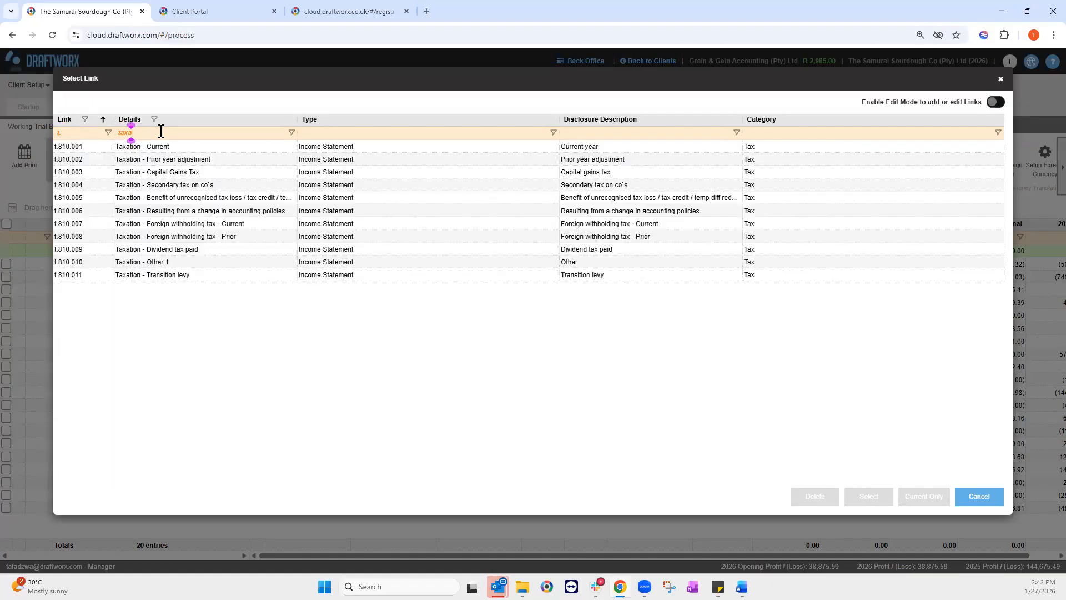
click(158, 148)
click(876, 502)
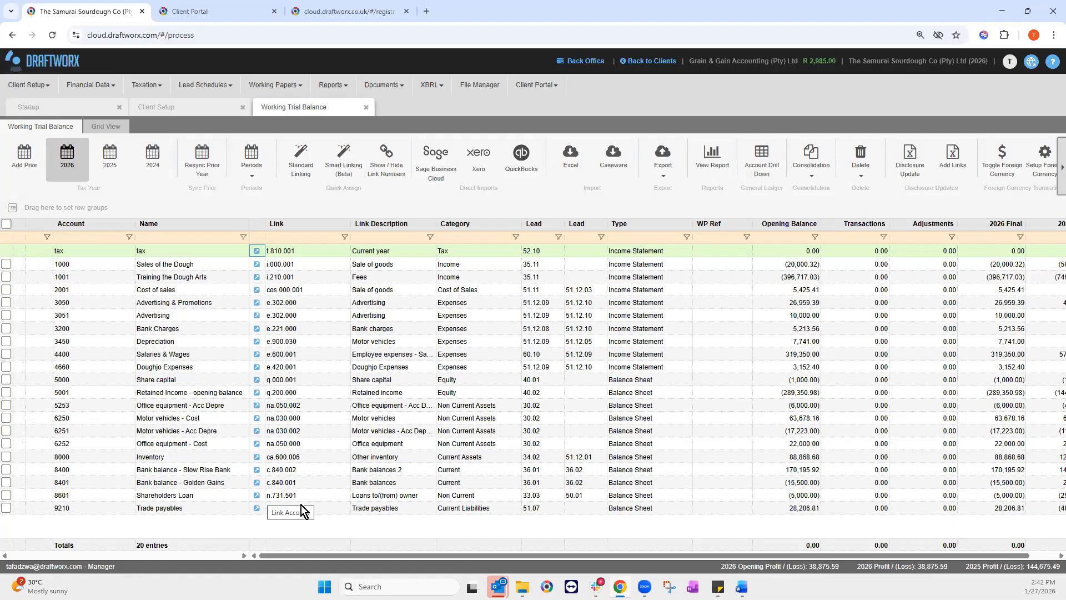
click(257, 496)
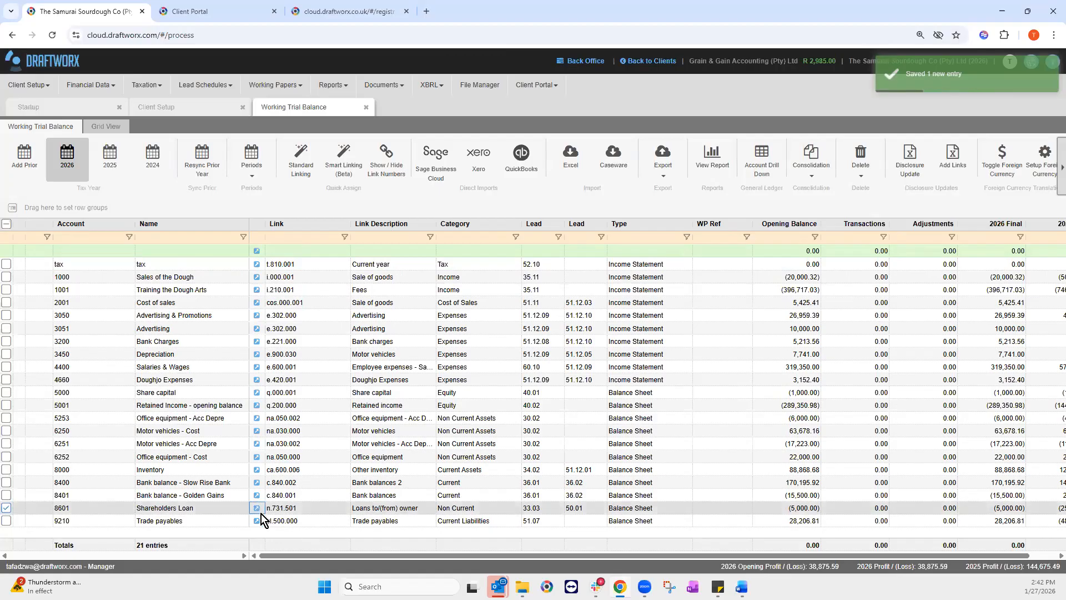
Step: Link Shareholders Loan to c.731.501 Loans to/(from) owners - Short term 1, current year only
click(257, 508)
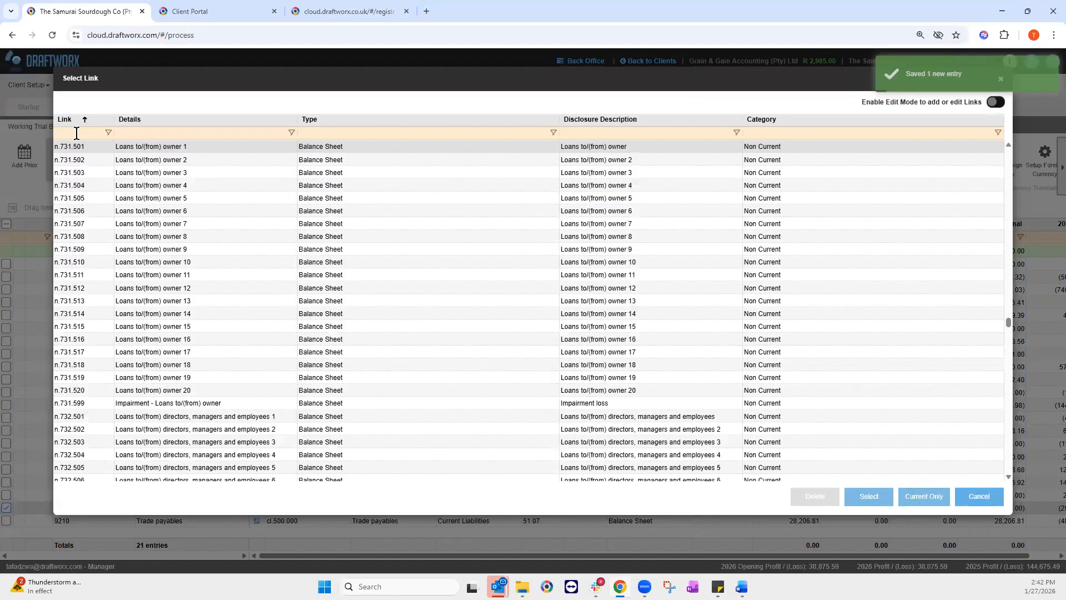
click(77, 133)
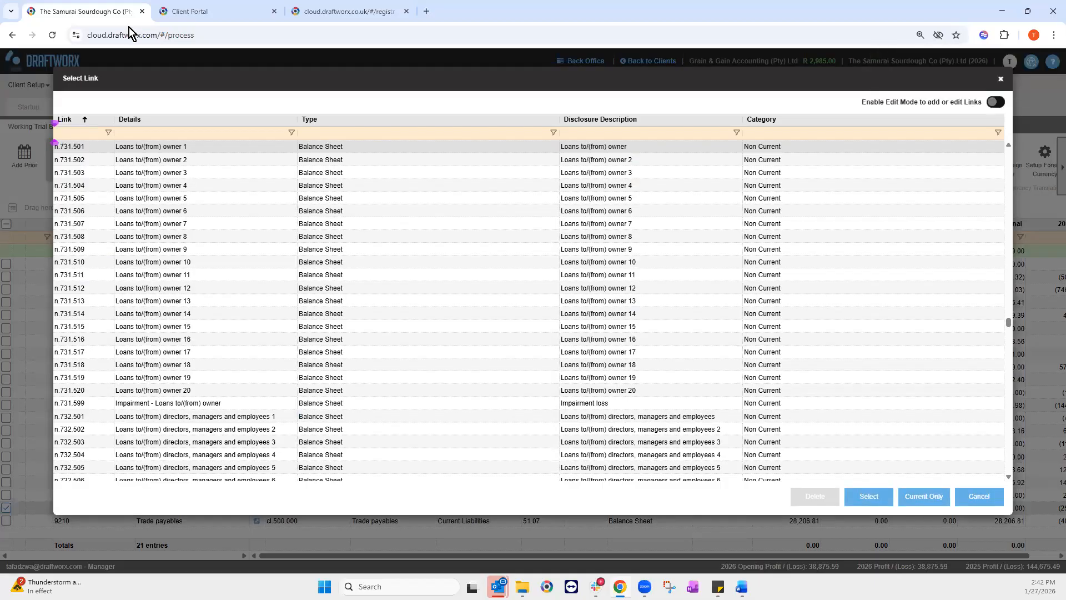
text(731)
scroll(222, 262, up, 5)
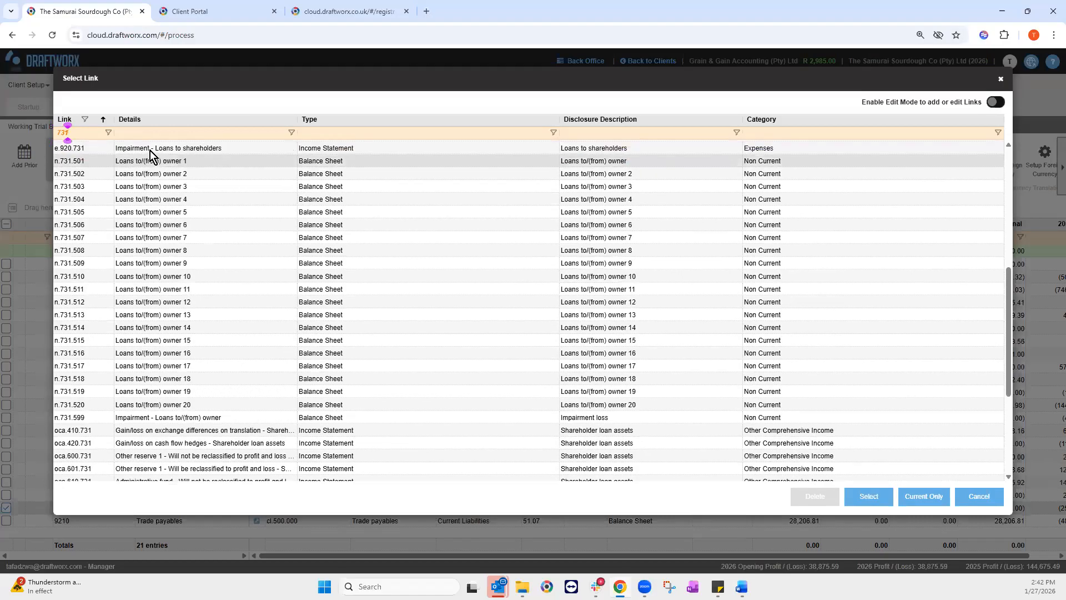
scroll(862, 485, up, 4)
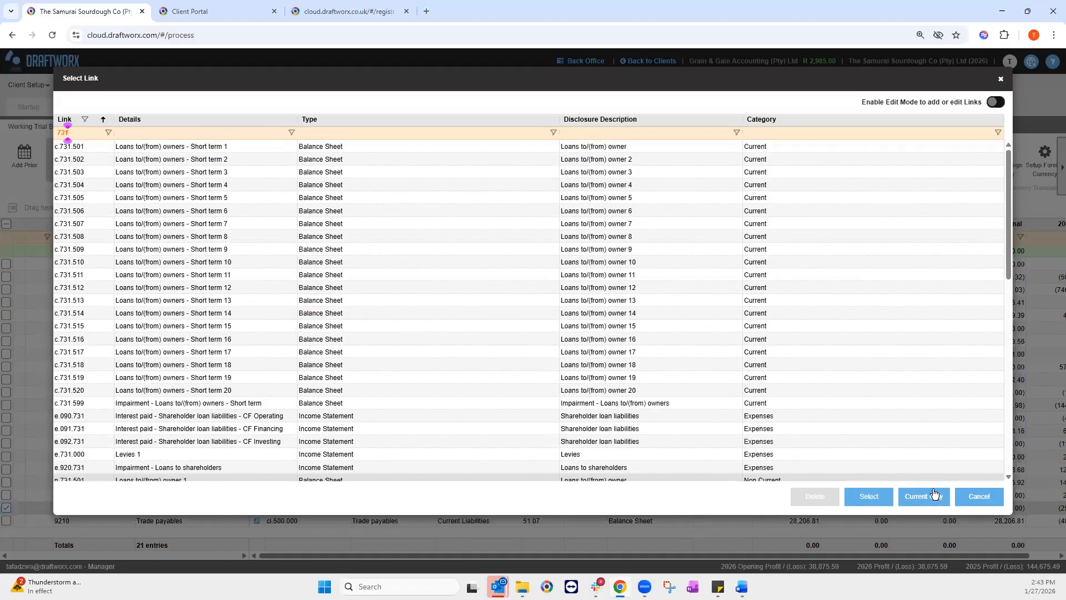
click(929, 501)
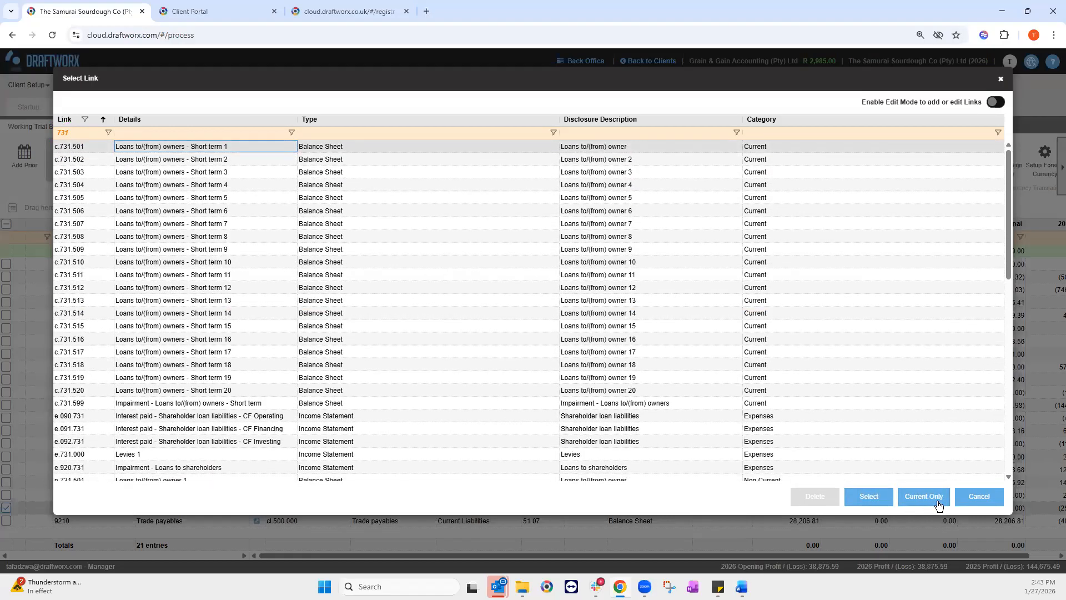
click(931, 506)
Step: Check account 8601 in 2025, still linked to n.731.501, then return to 2026
click(127, 494)
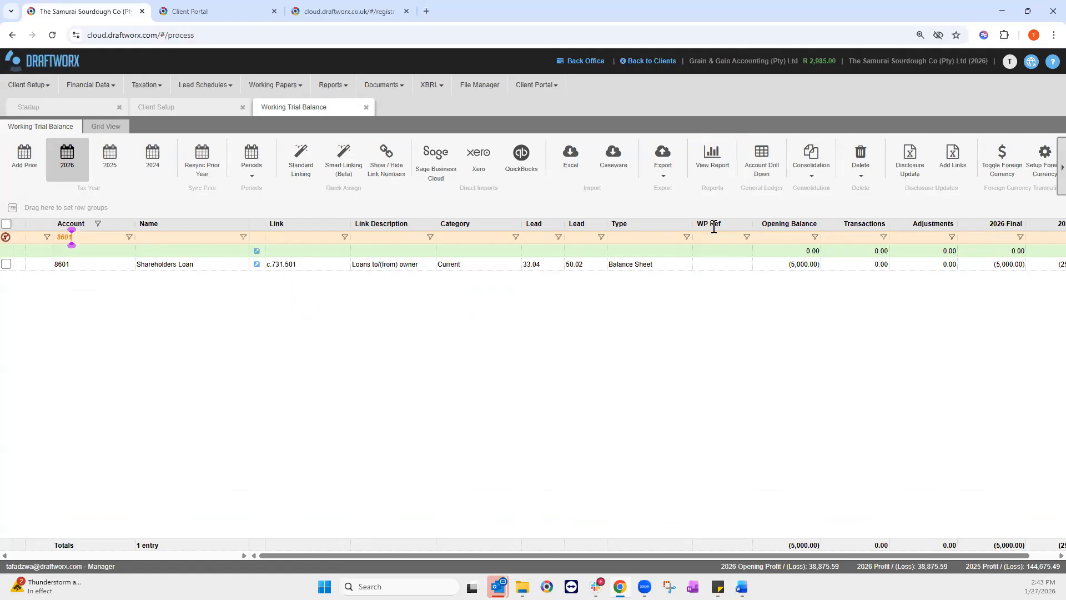
click(110, 161)
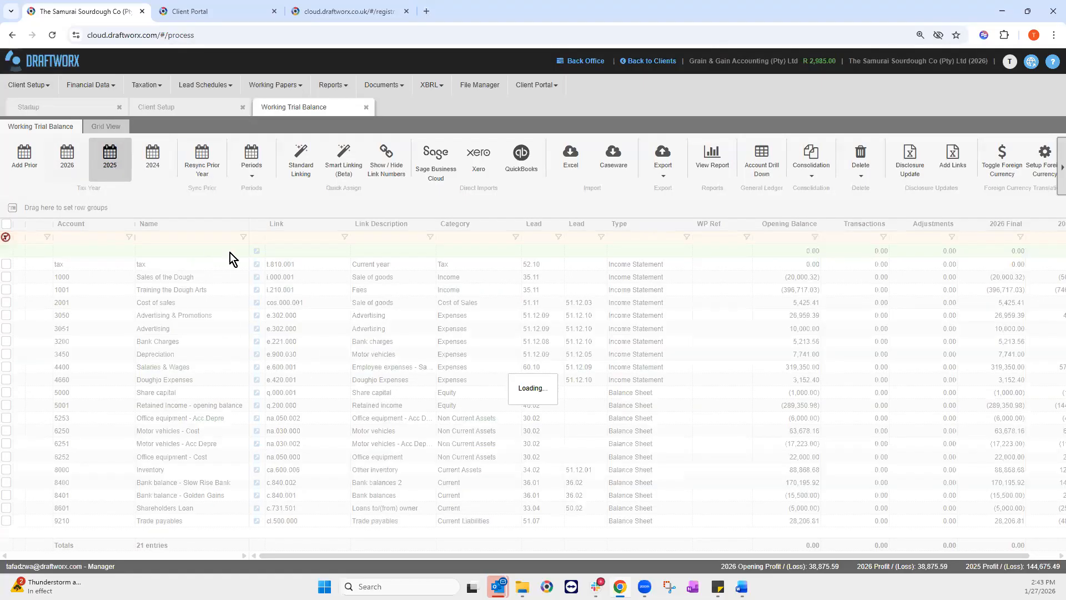
text(8601)
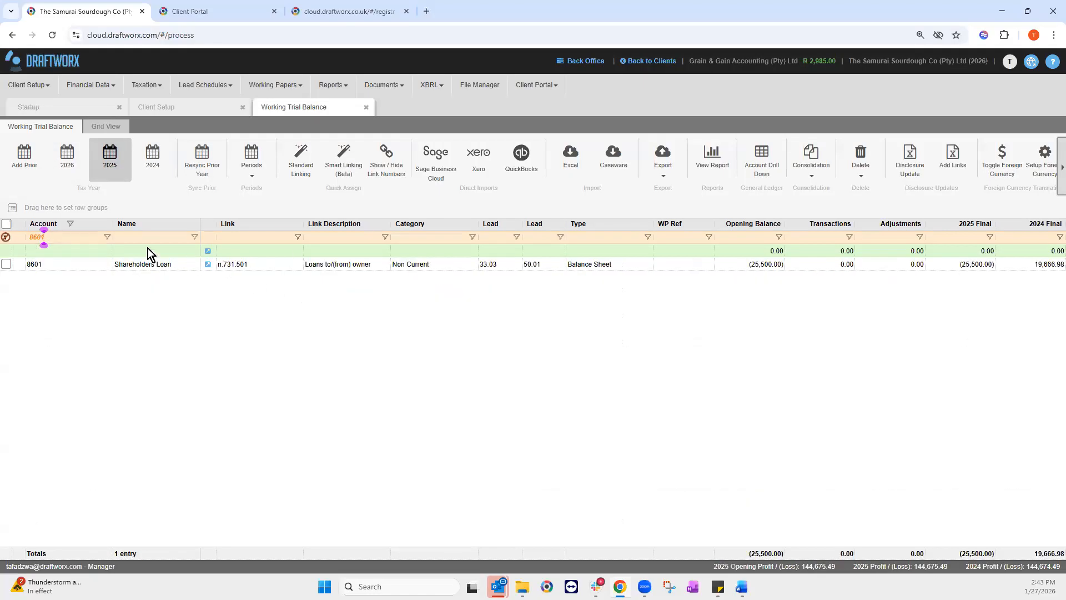
click(66, 162)
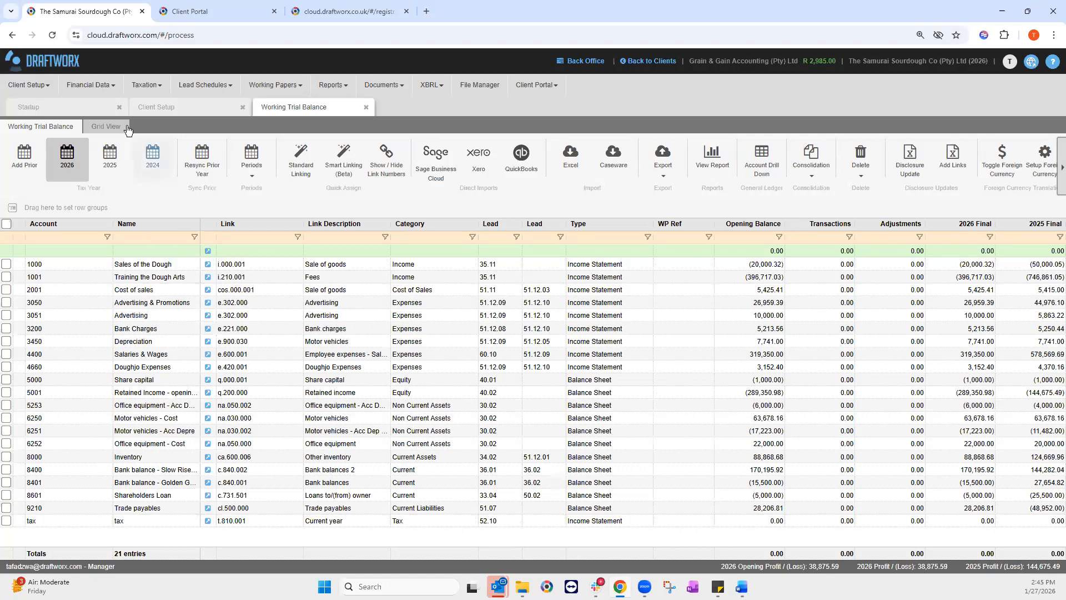
Step: Open the 2026 Journal Entries and start a new adjusting journal
click(119, 89)
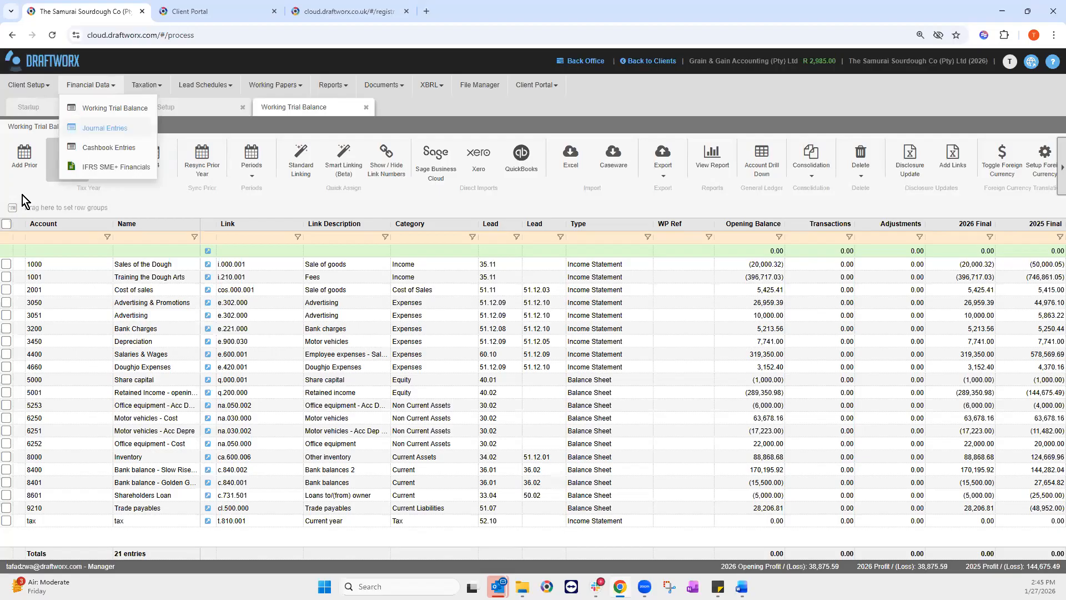
click(105, 128)
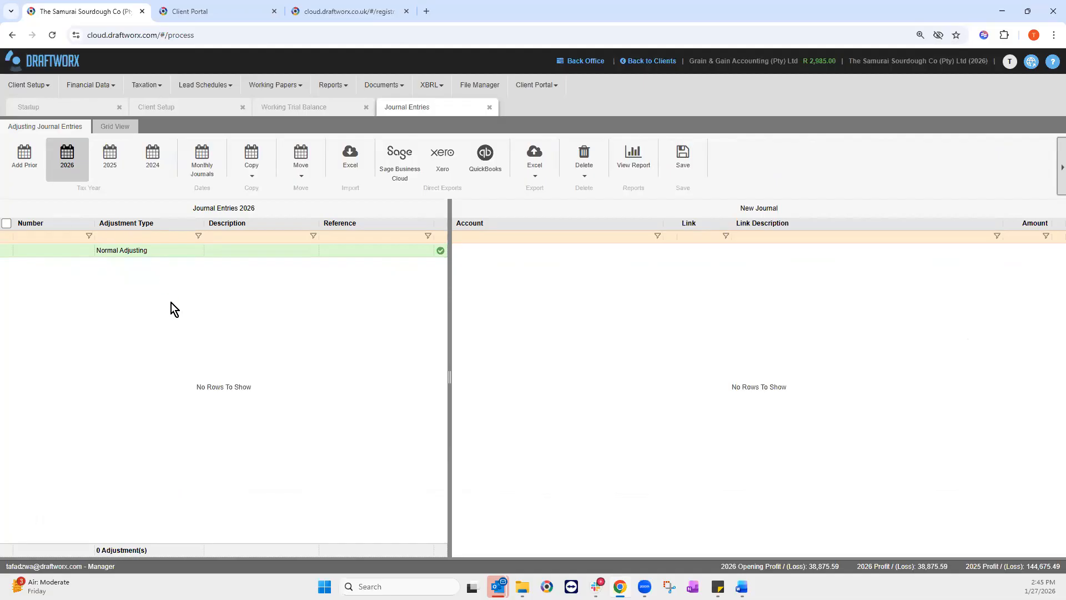
click(167, 255)
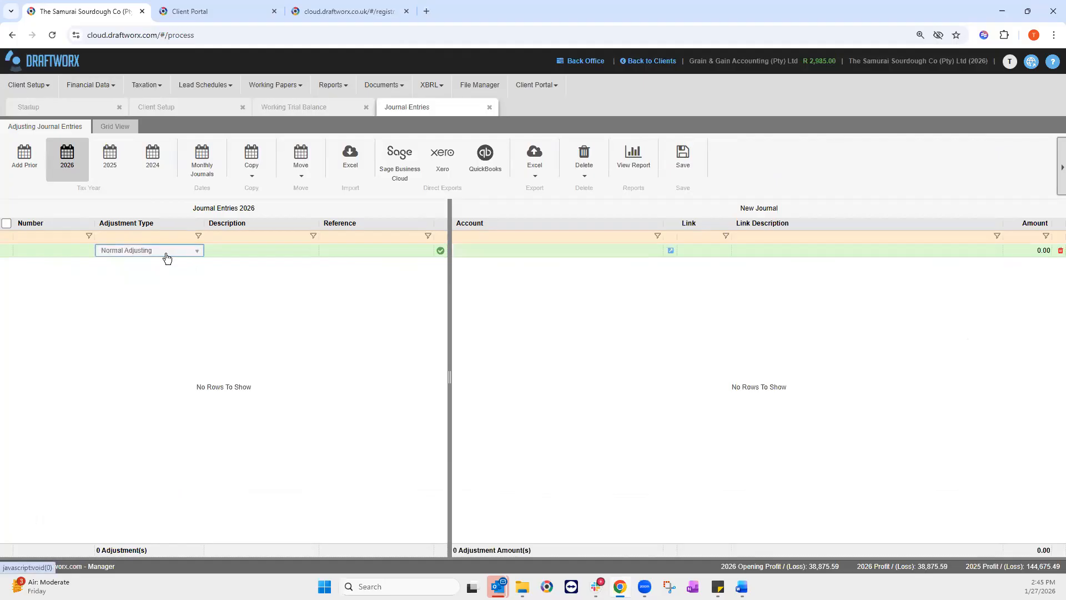
Step: Set the new journal's adjustment type to Normal Adjusting
click(167, 254)
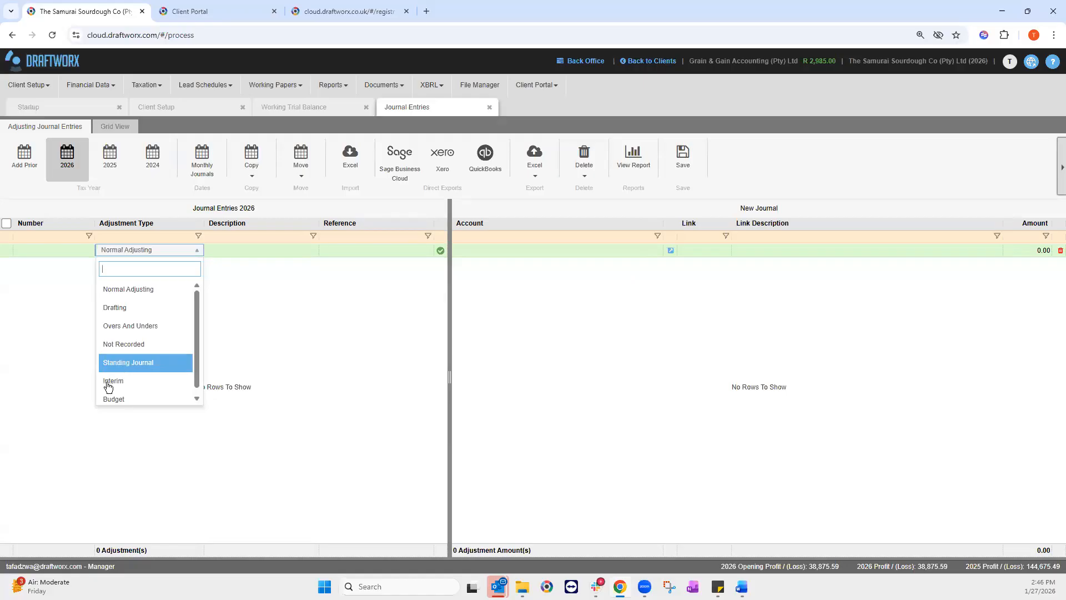
scroll(121, 394, down, 1)
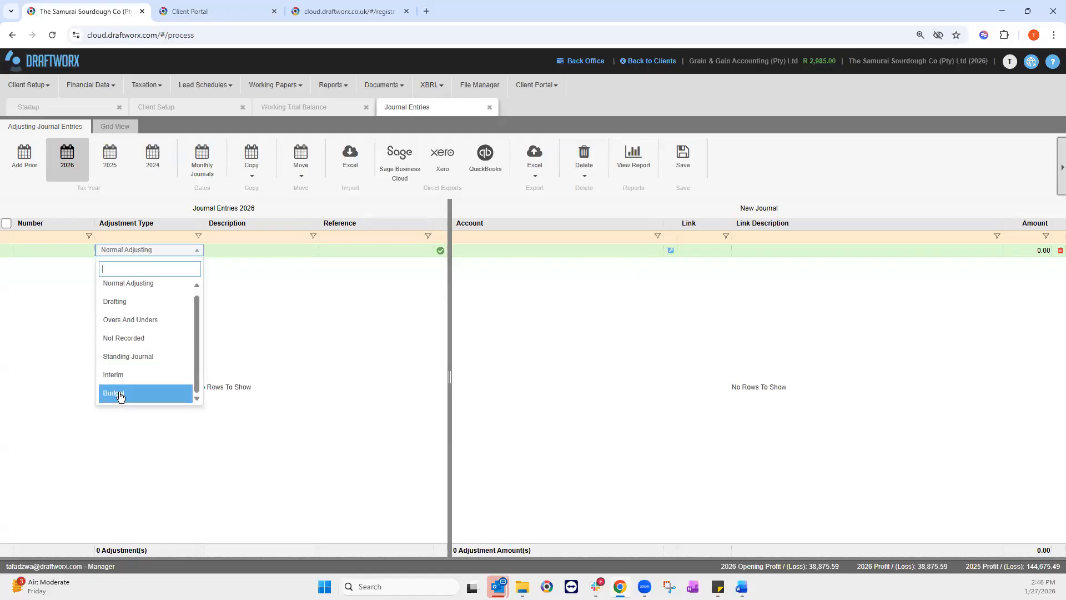
scroll(147, 290, up, 1)
click(148, 289)
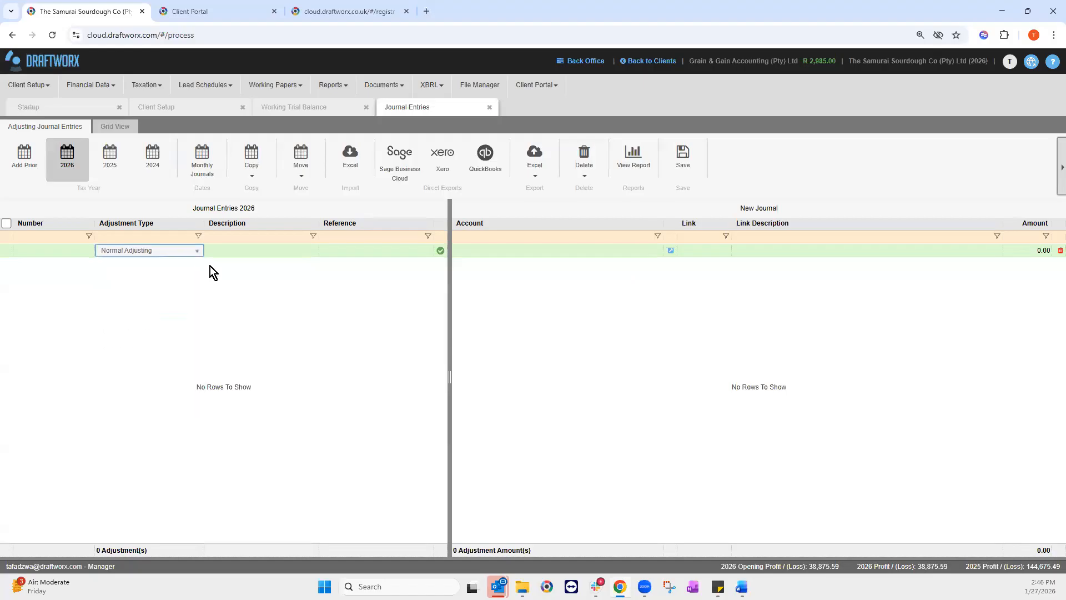
click(219, 250)
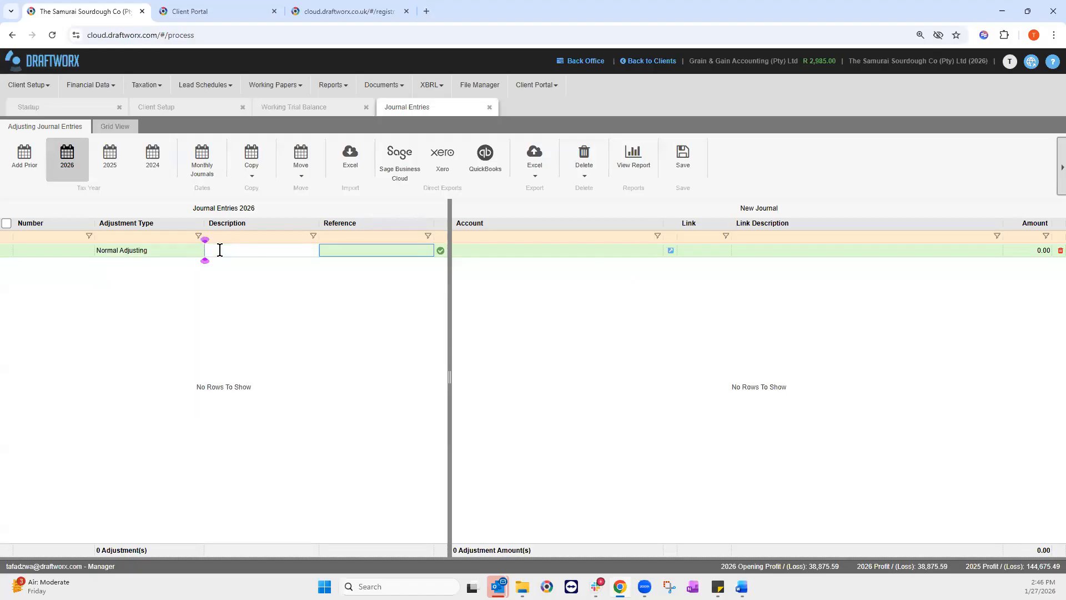
key(alt+Tab)
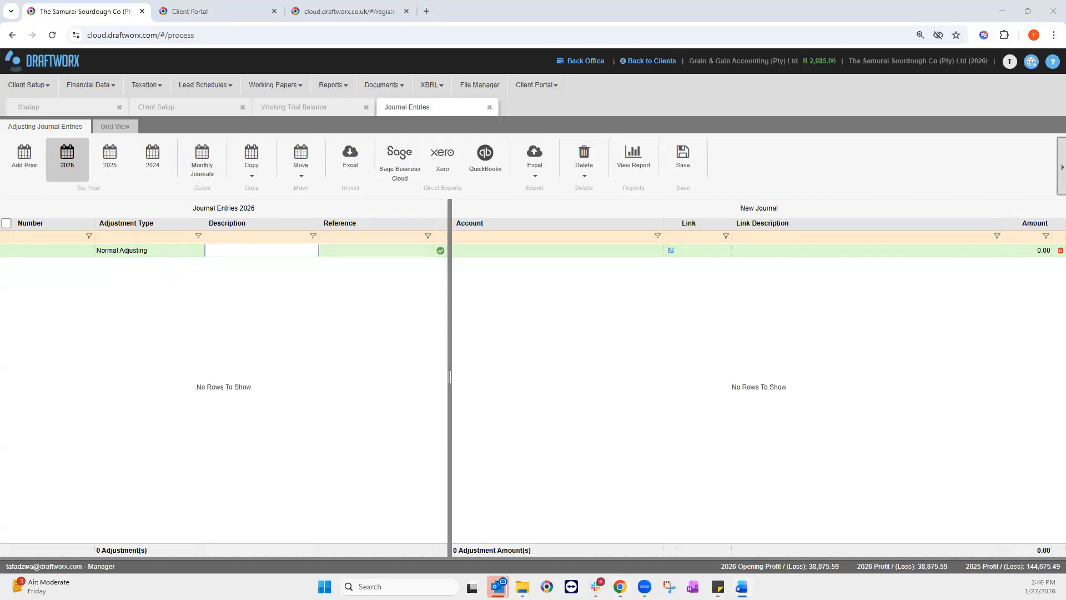
Step: Paste 'entry to split depreciation' as the journal's description and reference
click(236, 245)
text(entry to split depreciation)
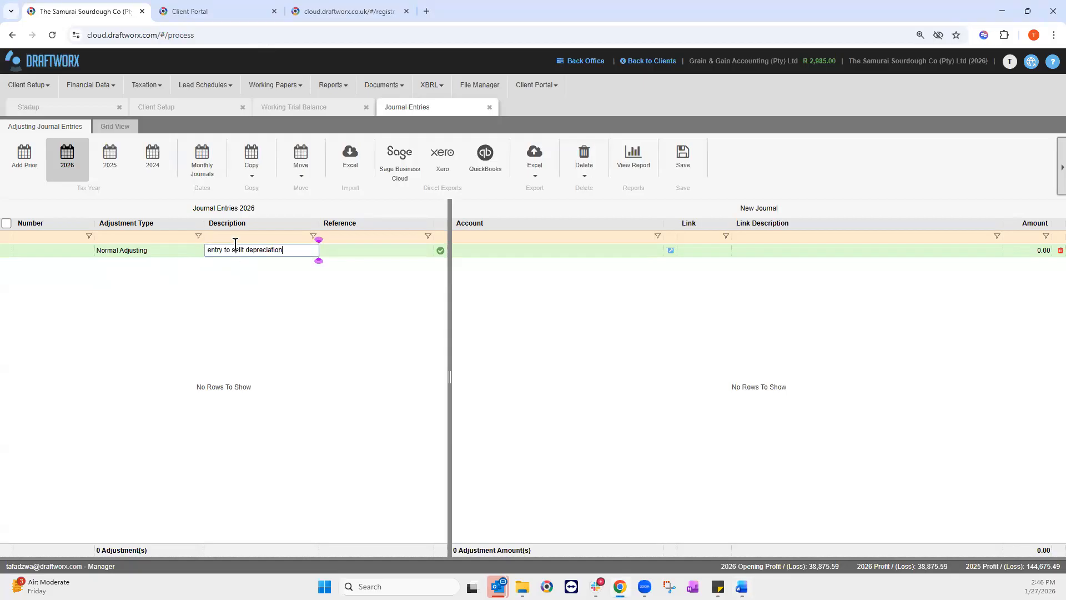
click(413, 251)
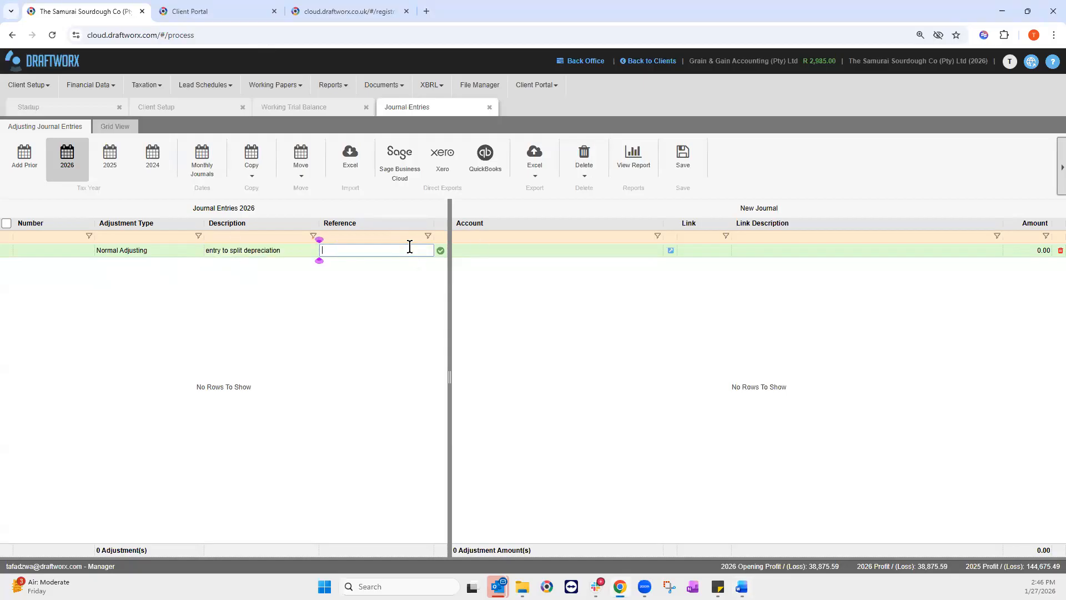
text(entry to split depreciation)
key(Return)
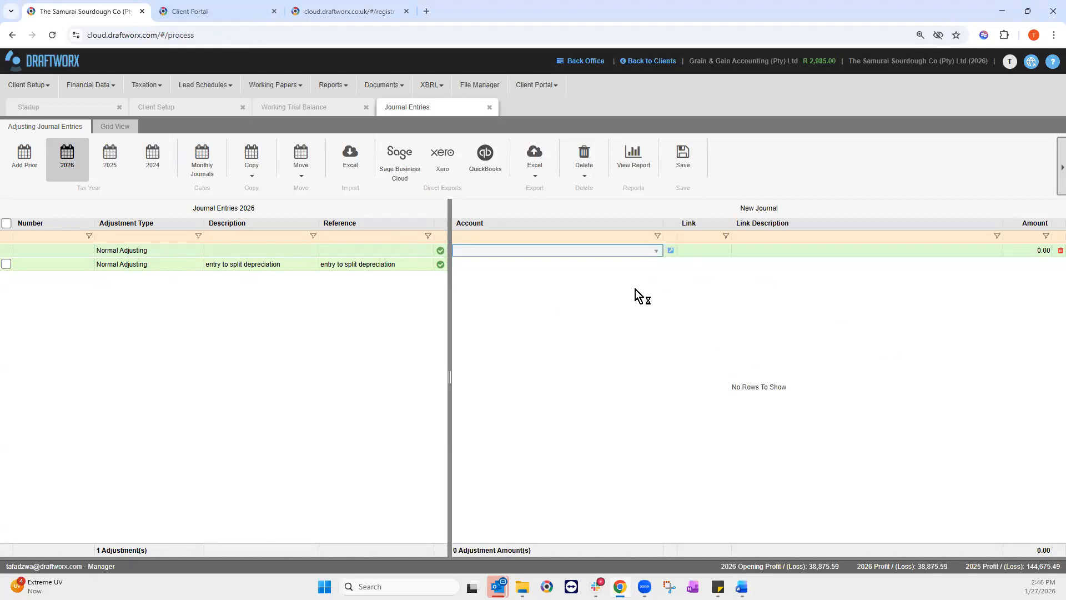
Step: Add a (2,000.00) line on account 3450 - Depreciation
click(656, 254)
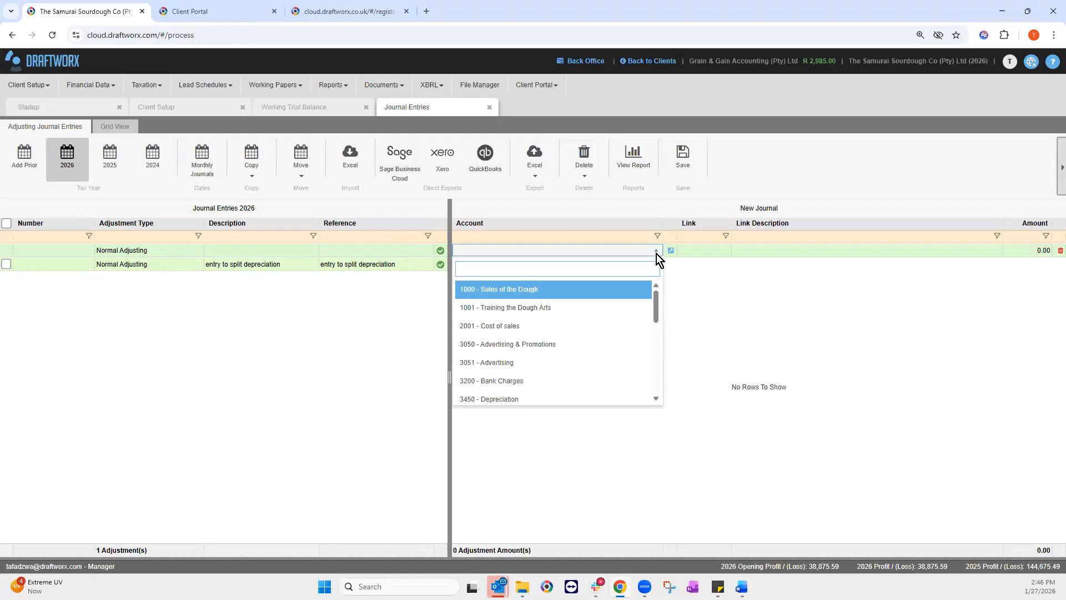
text(depe)
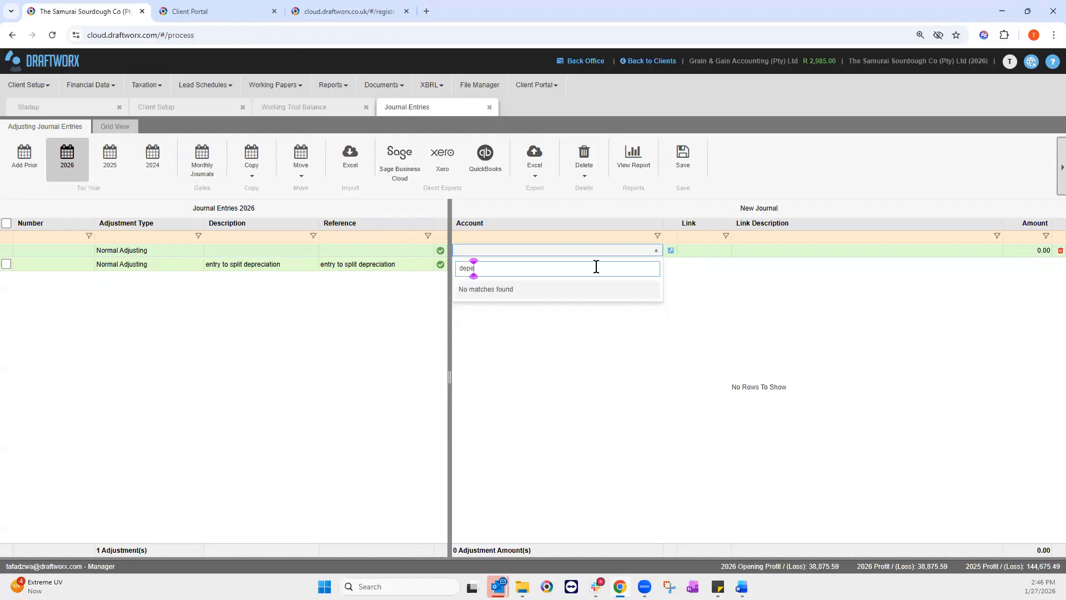
key(BackSpace)
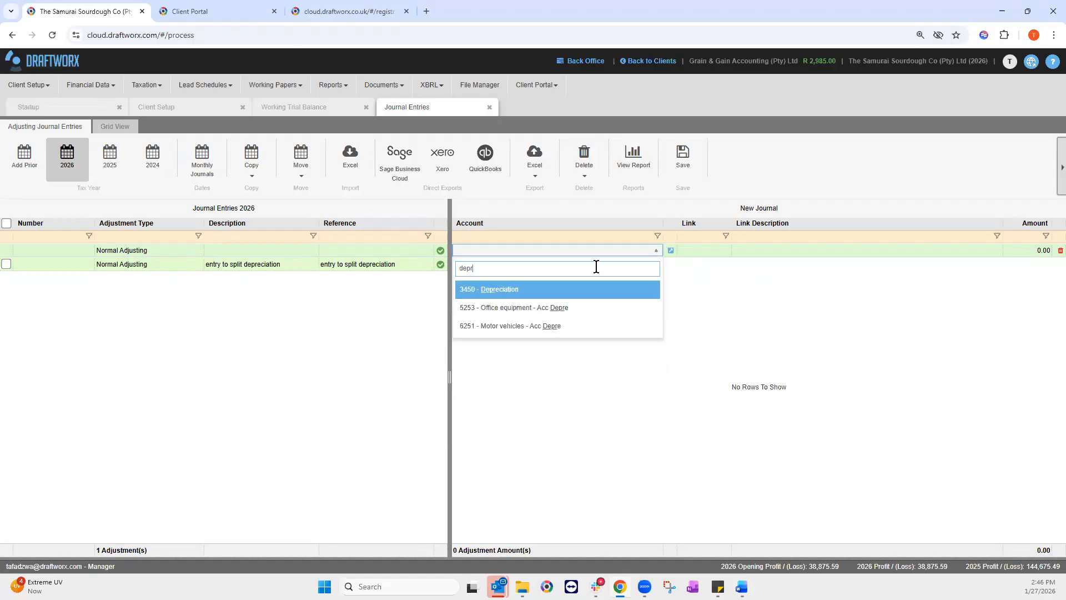
click(494, 290)
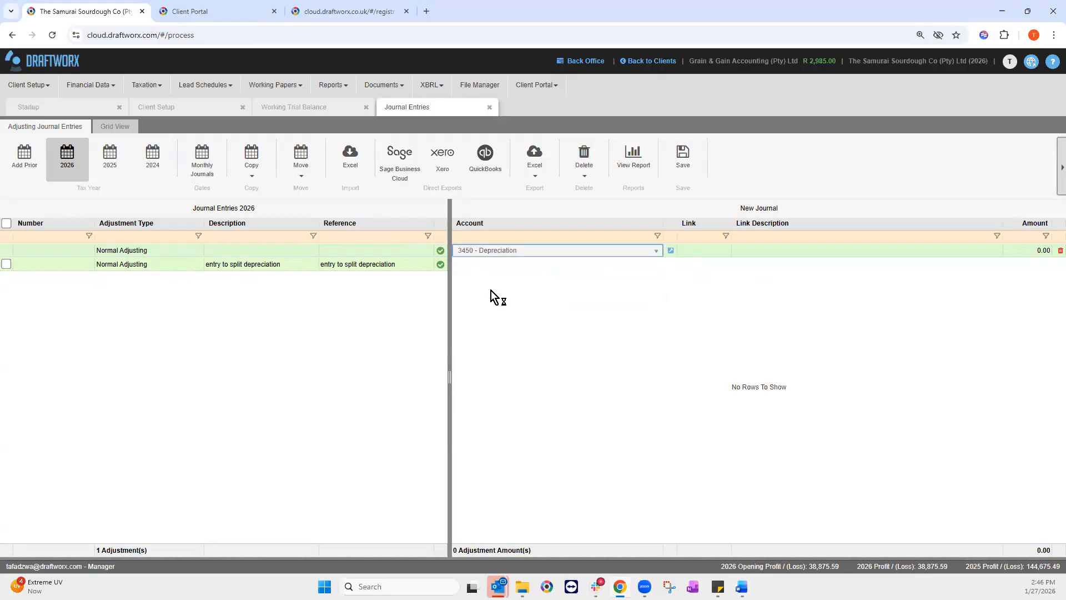
click(1034, 255)
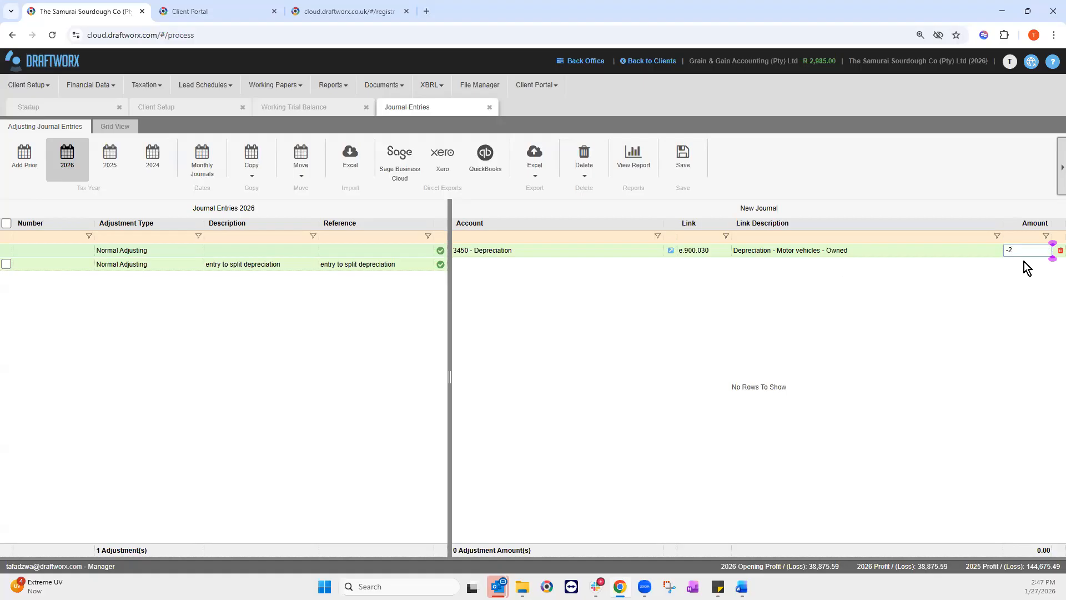
key(Return)
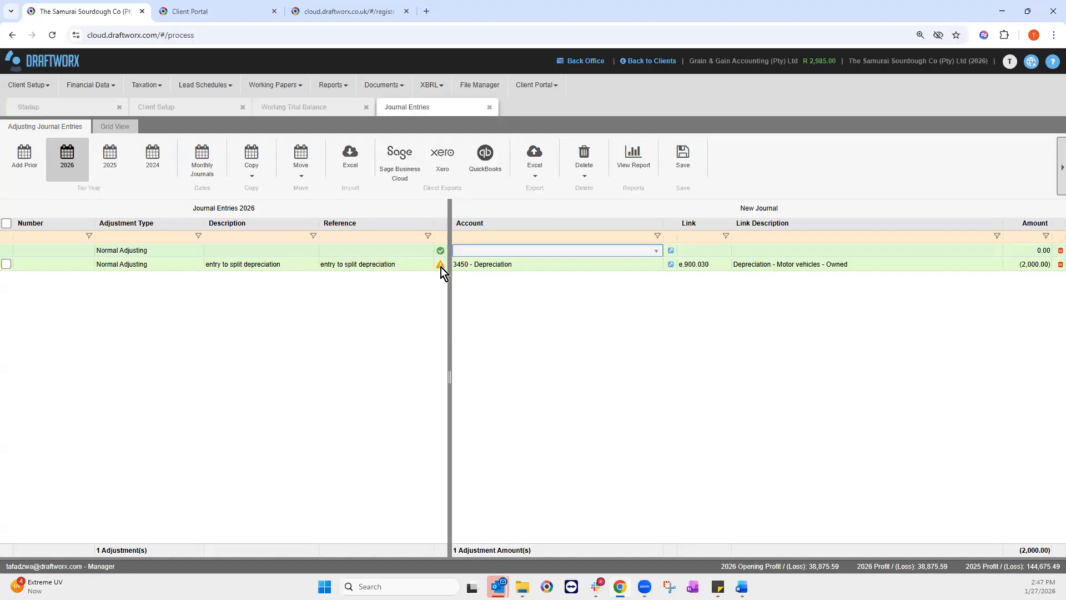
Step: Open the Select Account list for the journal's second line
mouse_move(441, 268)
click(671, 251)
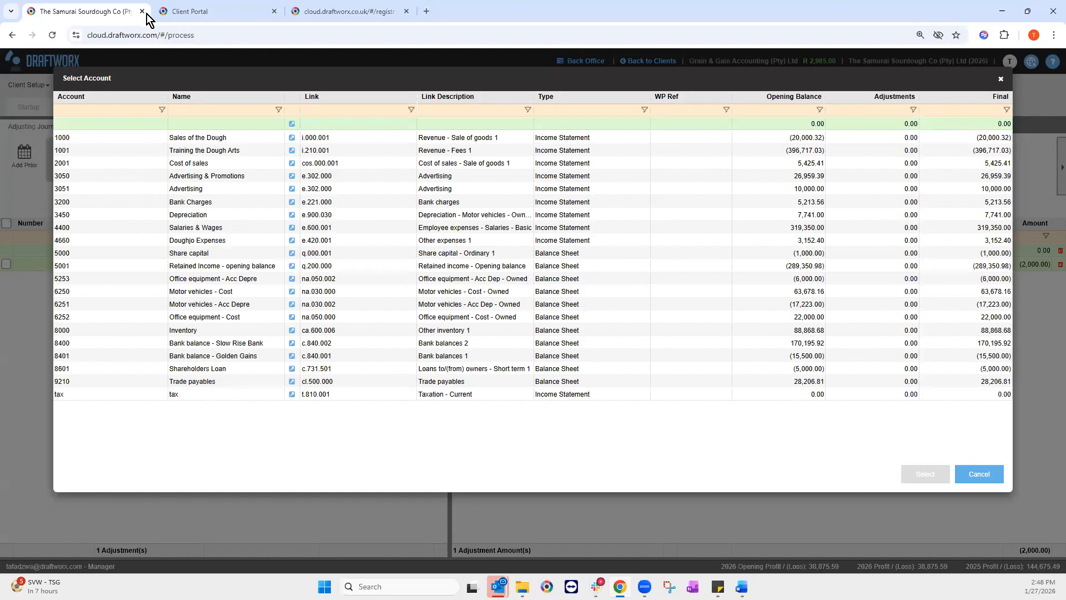
Step: Search the accounts for 'depreciation - office equipment', then clear the filter
click(180, 109)
text(depreciation)
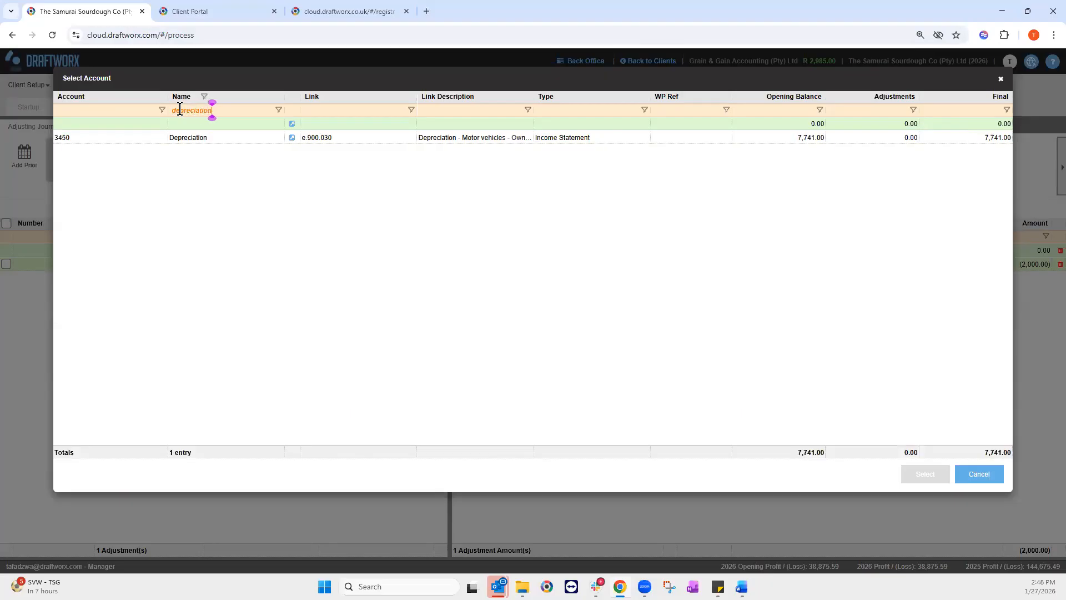
text( - offi)
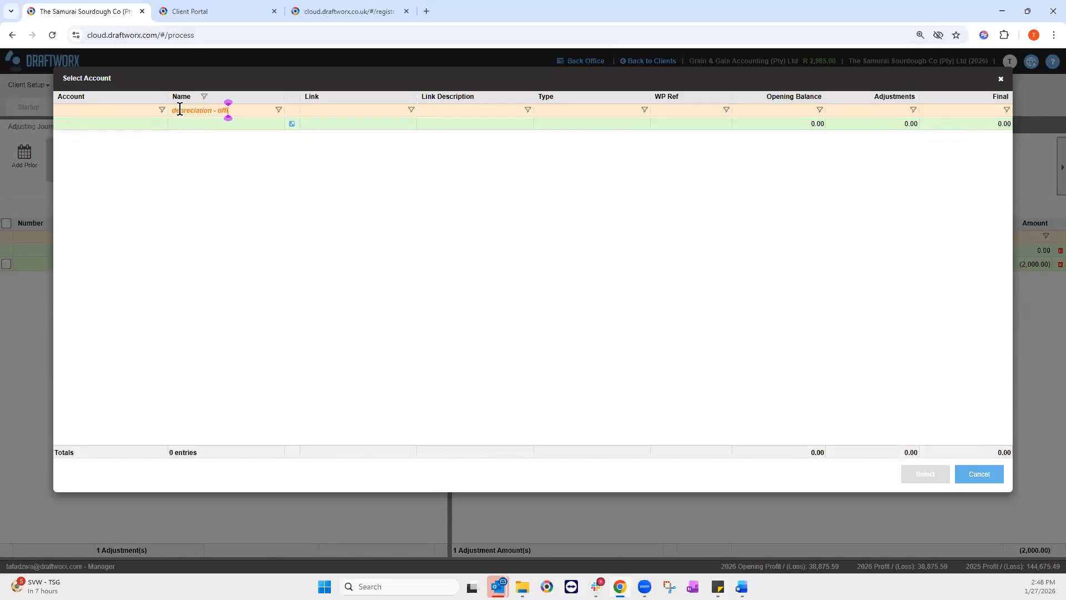
text(ce equipment)
drag(268, 111, 148, 109)
key(ctrl+c)
key(BackSpace)
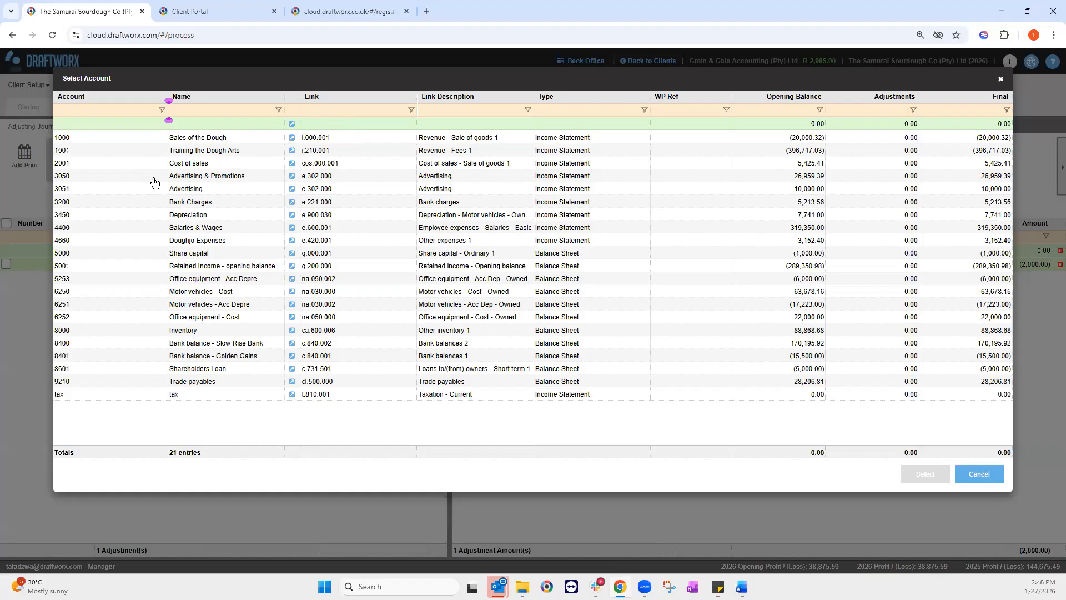
Step: Create account 'depreciation - office equipment' linked to e.900.050 and use it on the line
click(107, 122)
right_click(107, 123)
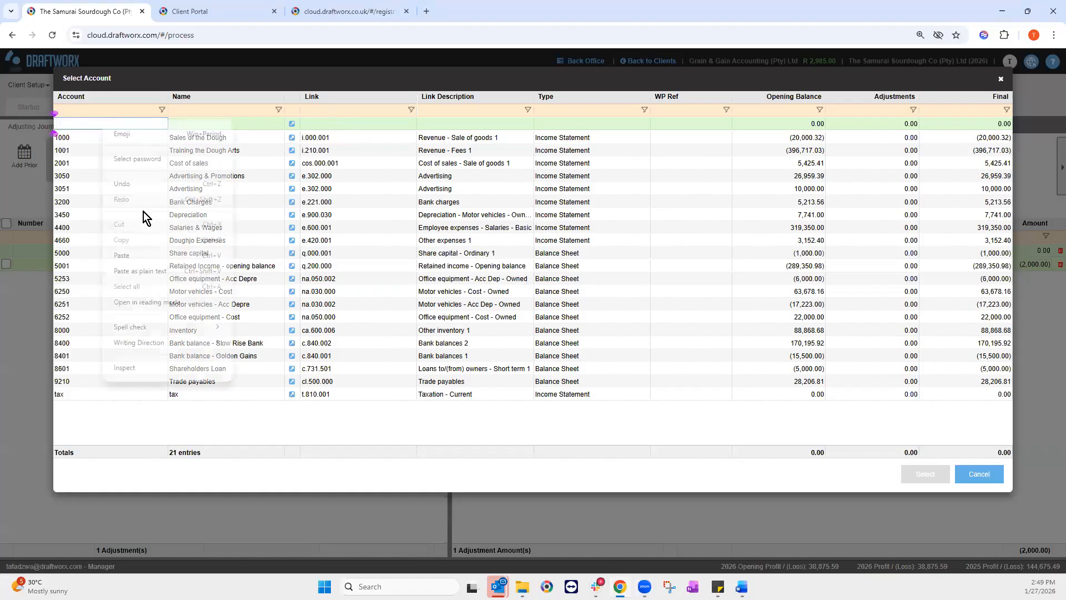
click(135, 258)
click(197, 124)
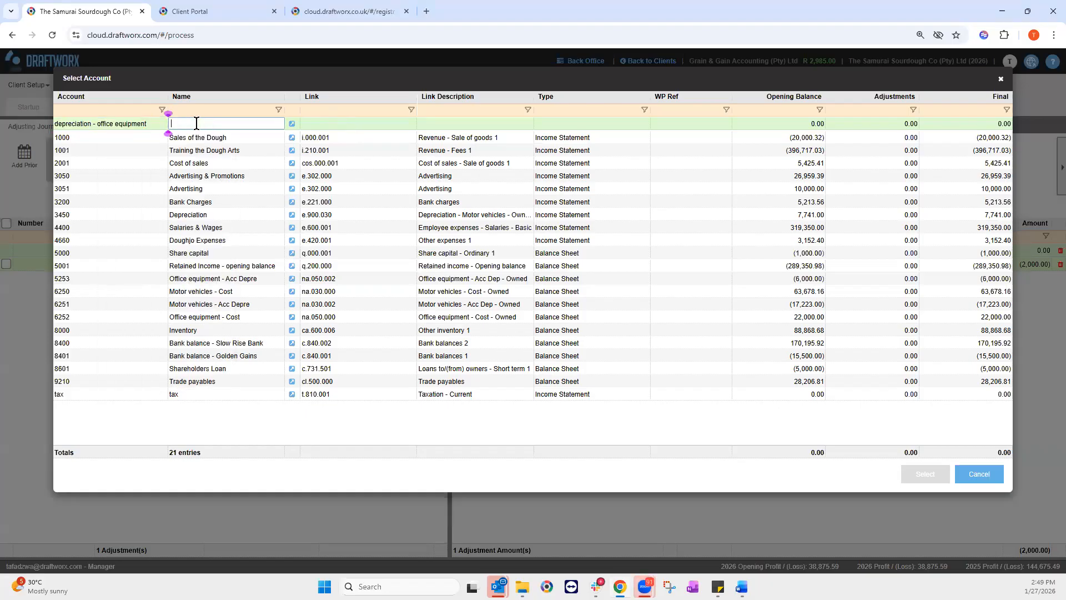
right_click(199, 127)
click(223, 259)
click(291, 124)
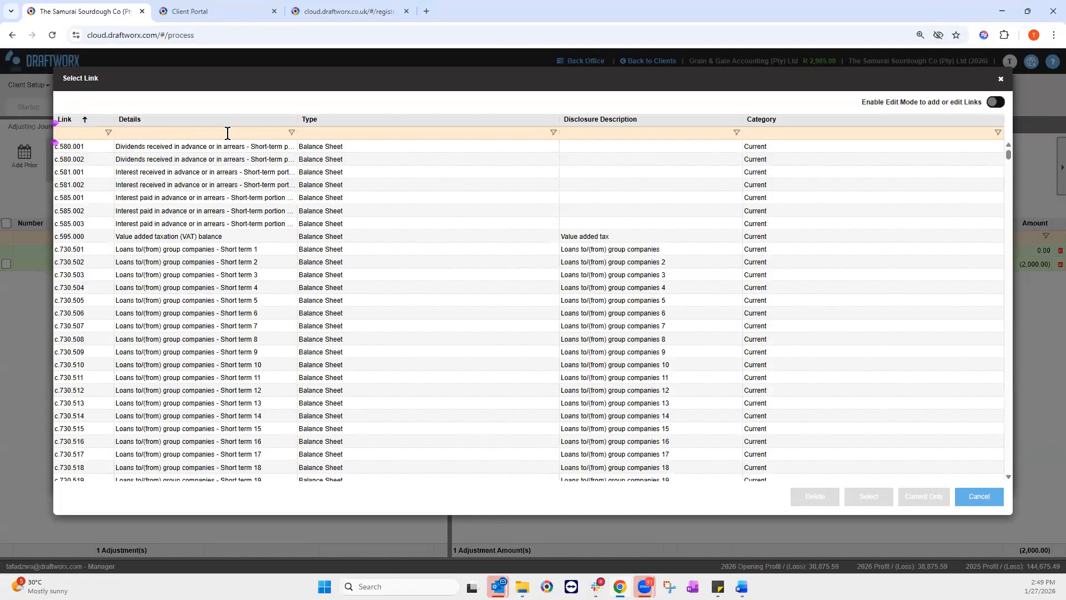
text(c)
text(.)
key(Tab)
text(depre)
text(ce equipment)
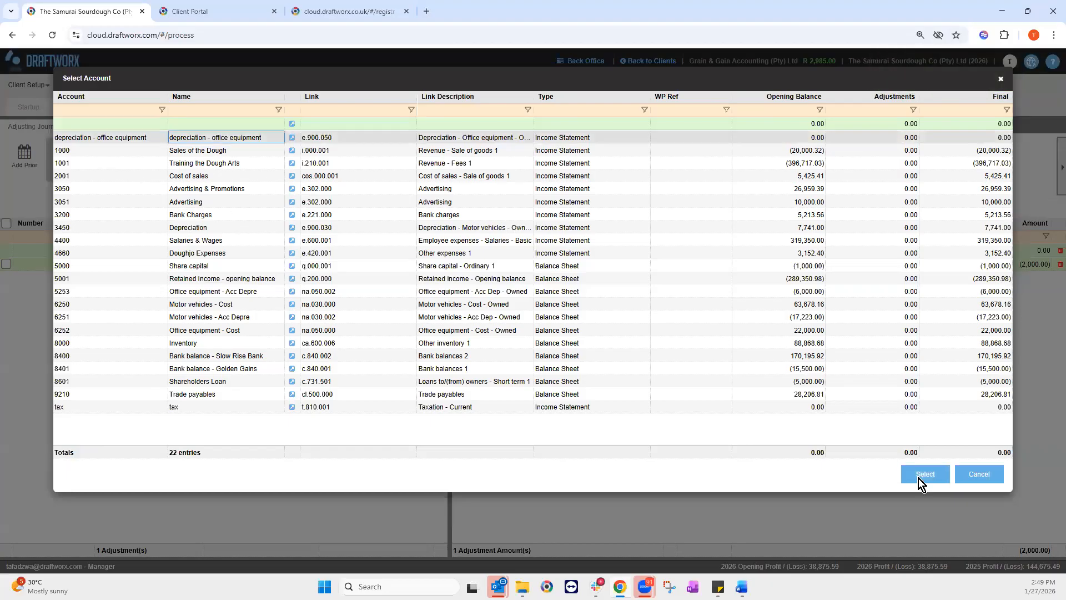
key(Return)
Step: Enter 2,000.00 on the depreciation - office equipment line to balance the journal
text(2000)
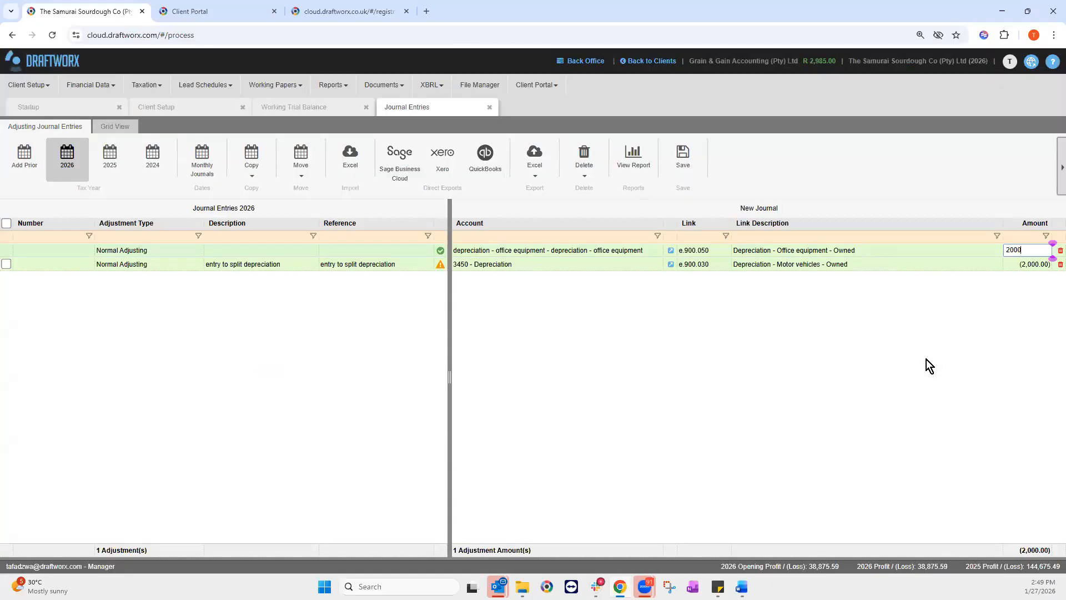
key(Return)
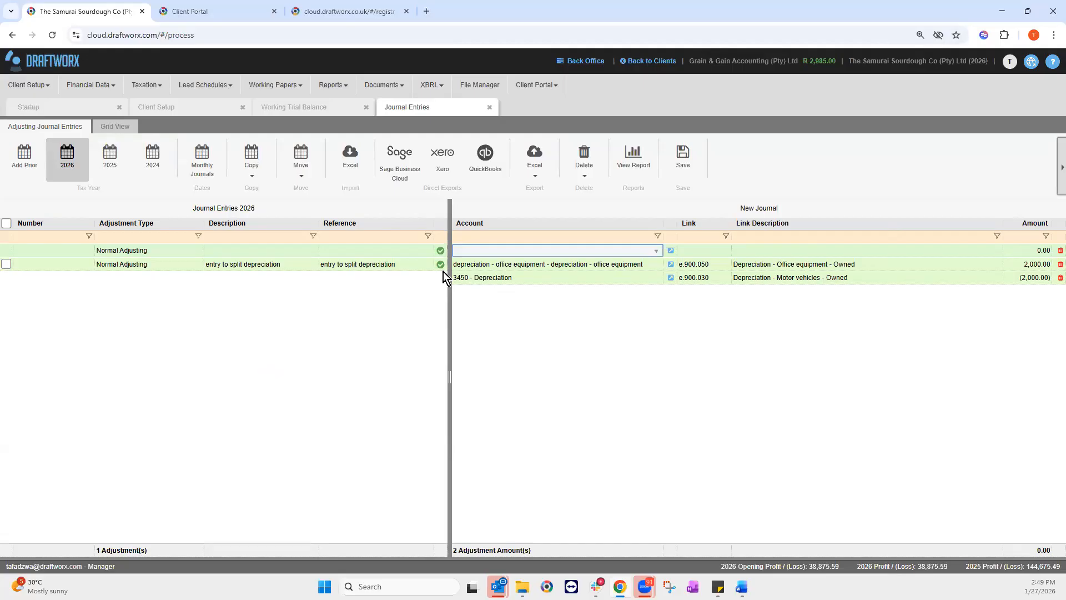
mouse_move(439, 267)
Step: Review the trial balance's (2,000.00) Depreciation and 2,000.00 office-equipment adjustments, then inspect the Delete options
click(324, 105)
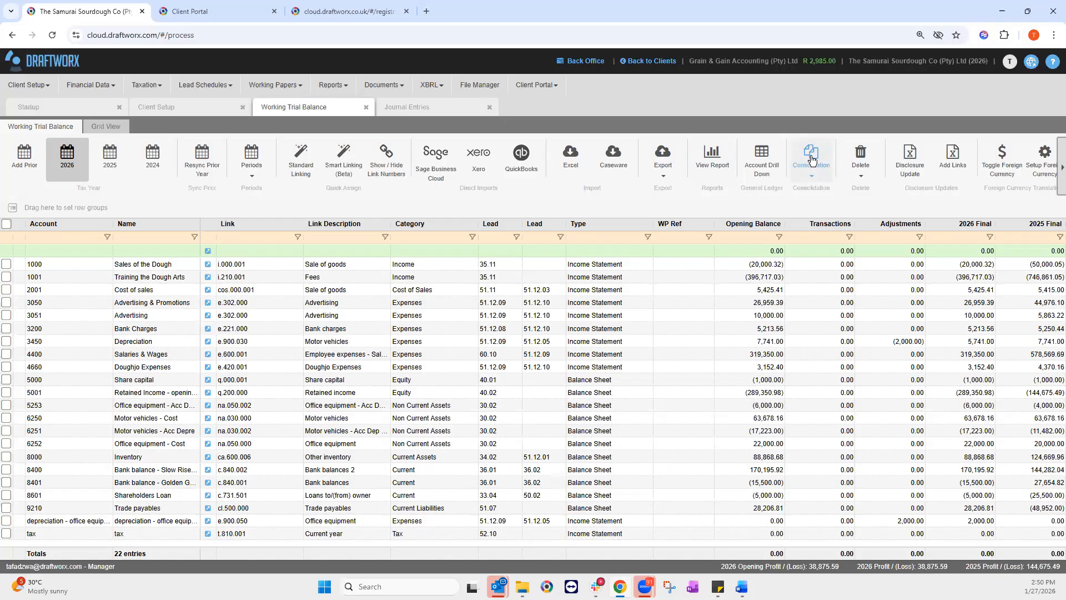
click(861, 175)
Step: Back on Journal Entries, confirm journal 001 balances to 0.00, checking Copy options and toggling Monthly Journals
click(424, 107)
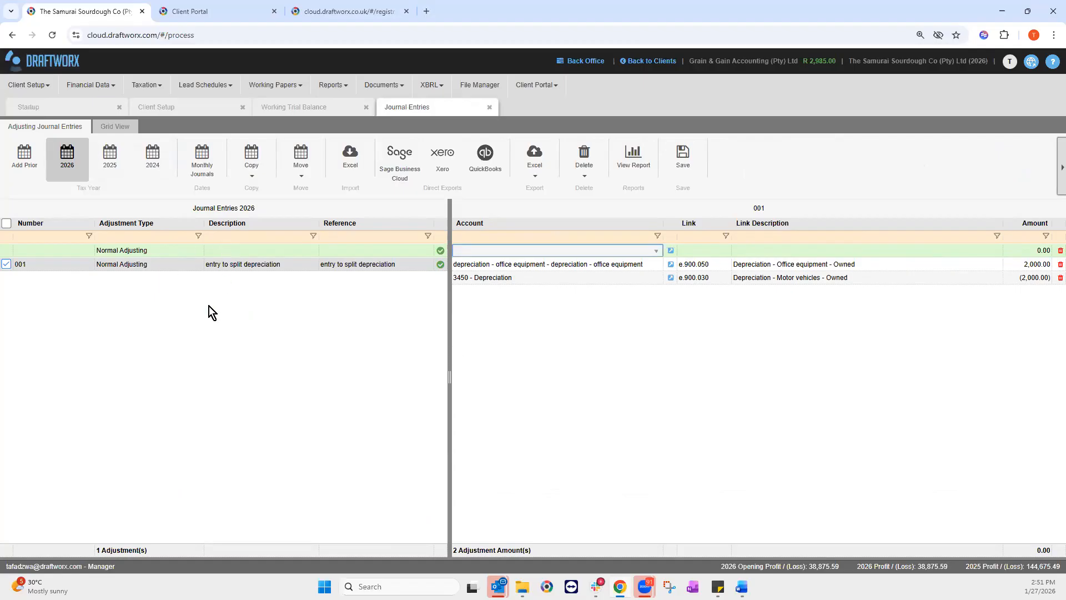
click(252, 173)
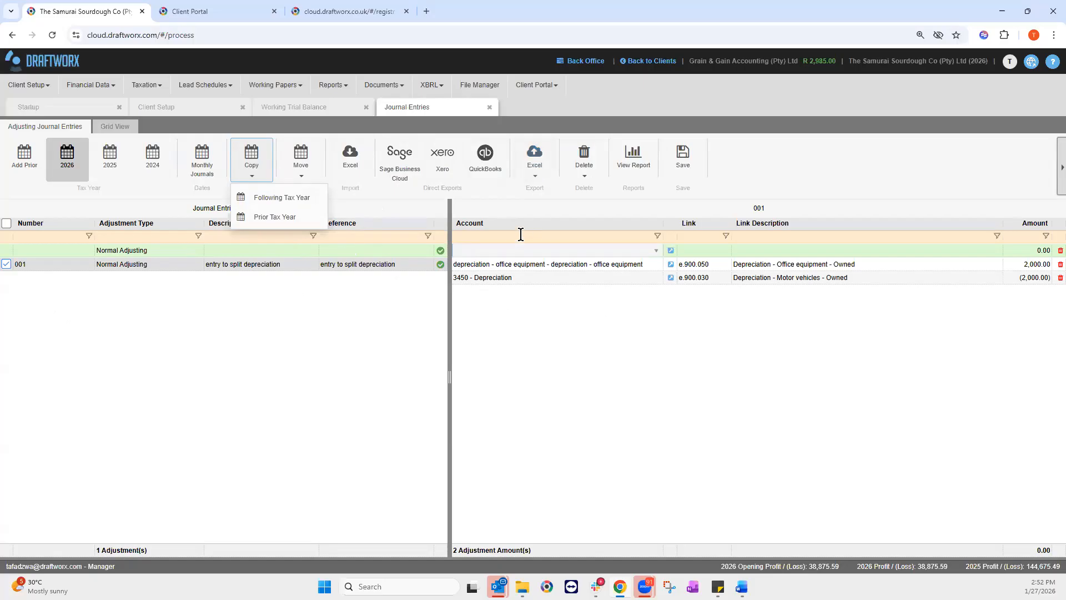
click(210, 165)
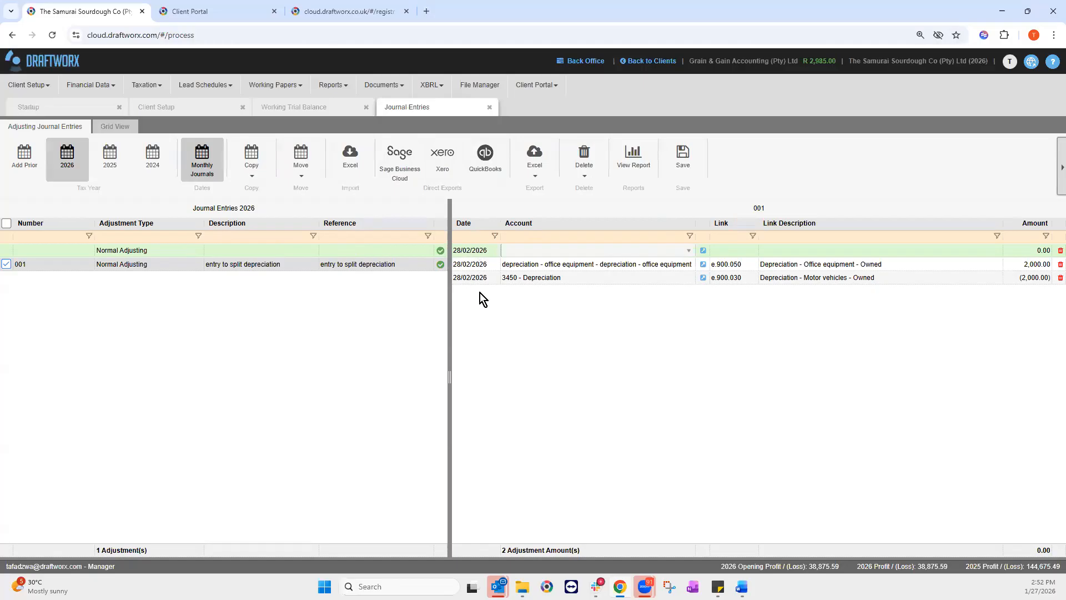
click(211, 168)
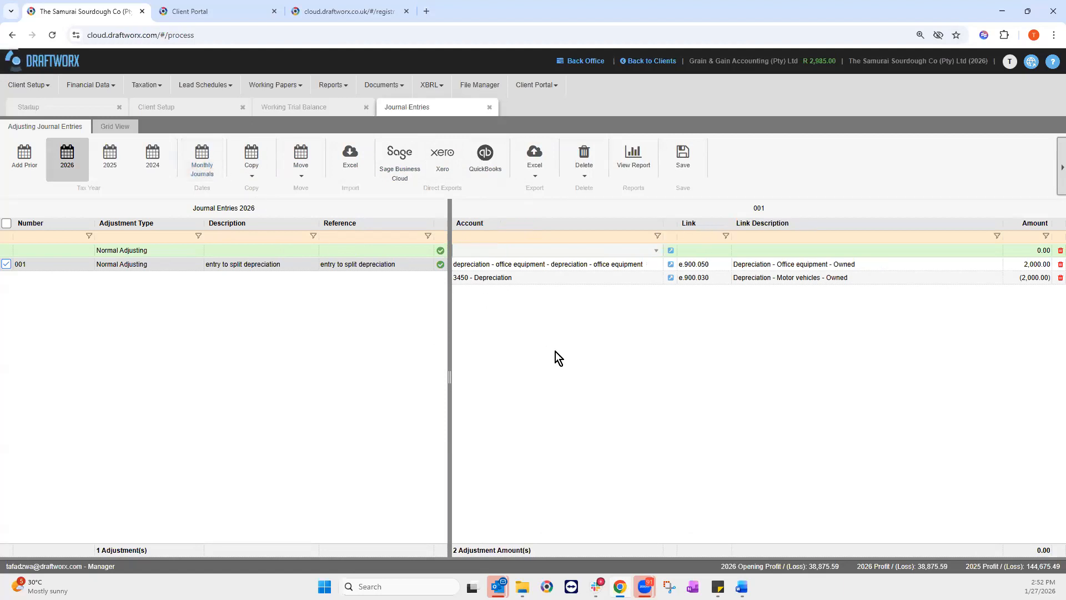
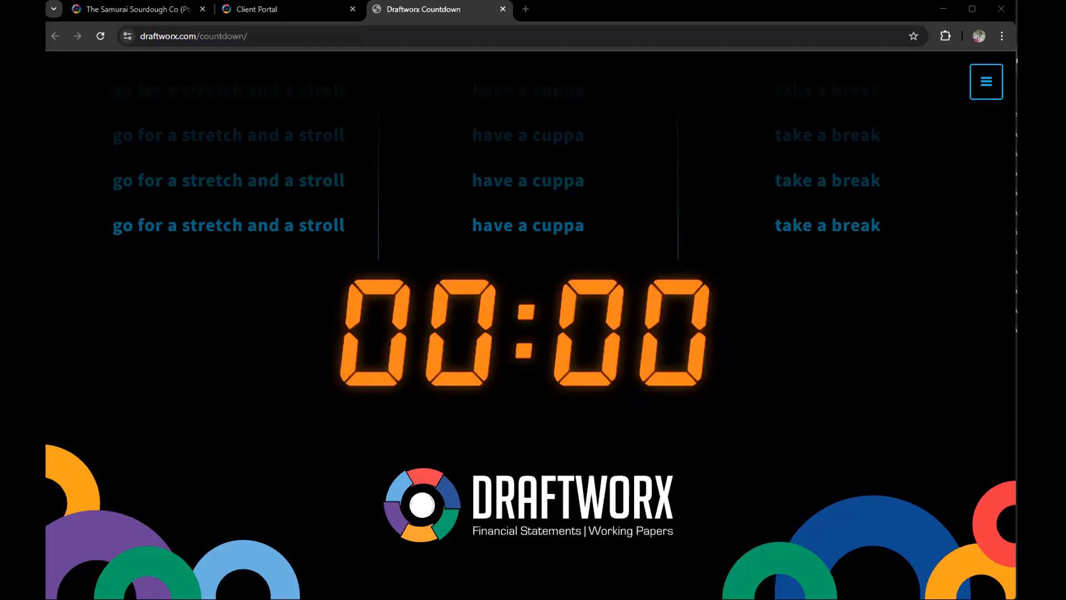
Step: Close the Draftworx Countdown tab and return to The Samurai Sourdough Co (Pty) Ltd client file
middle_click(409, 10)
click(170, 20)
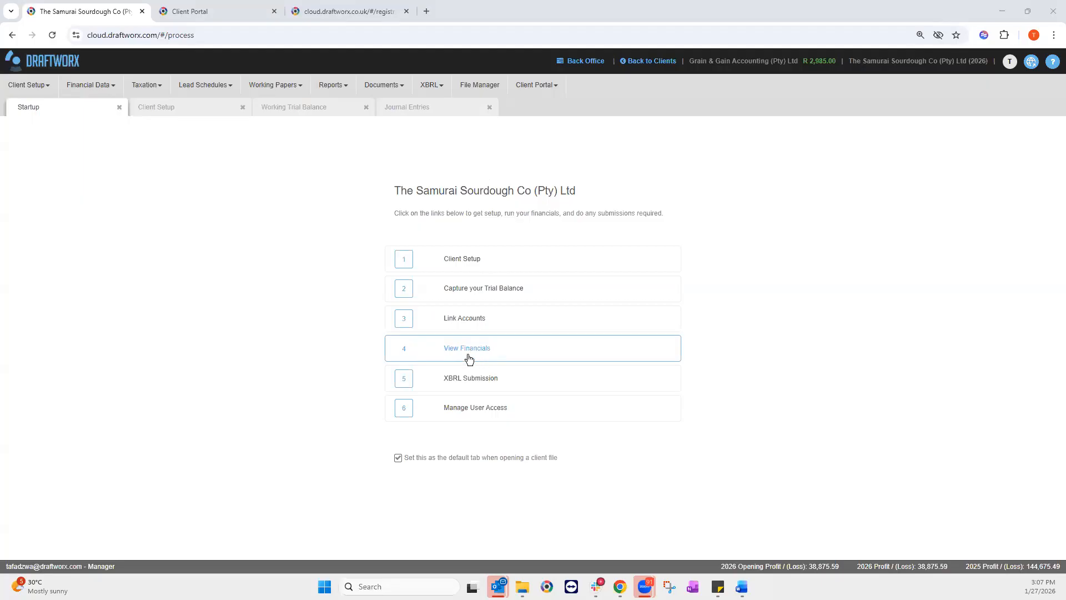
Step: Open the IFRS SME+ Financials workbook from Financial Data and scroll its Disclosure checklist
click(103, 87)
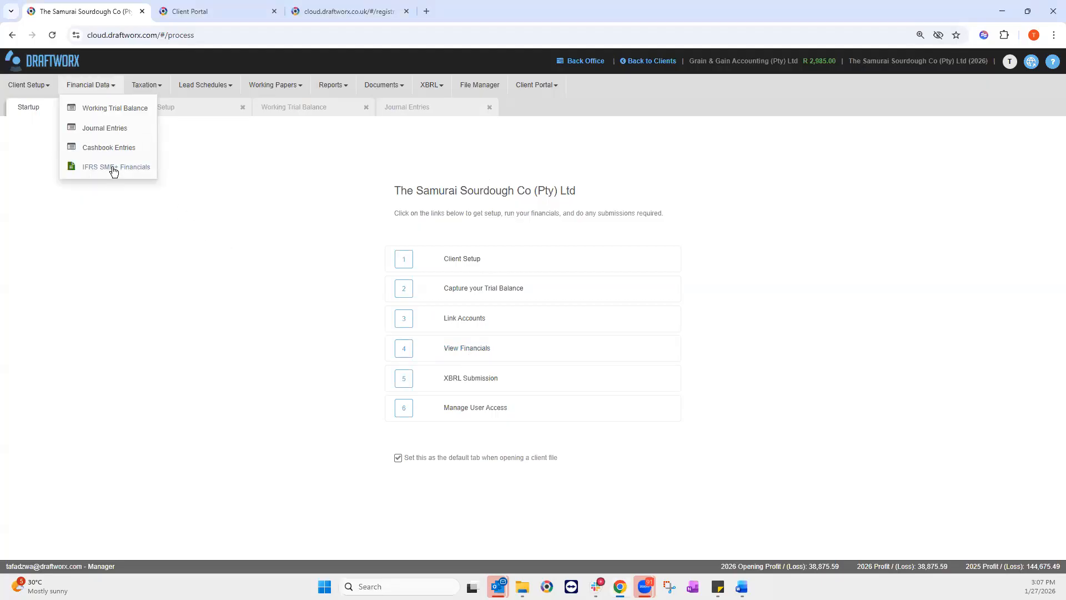
click(130, 169)
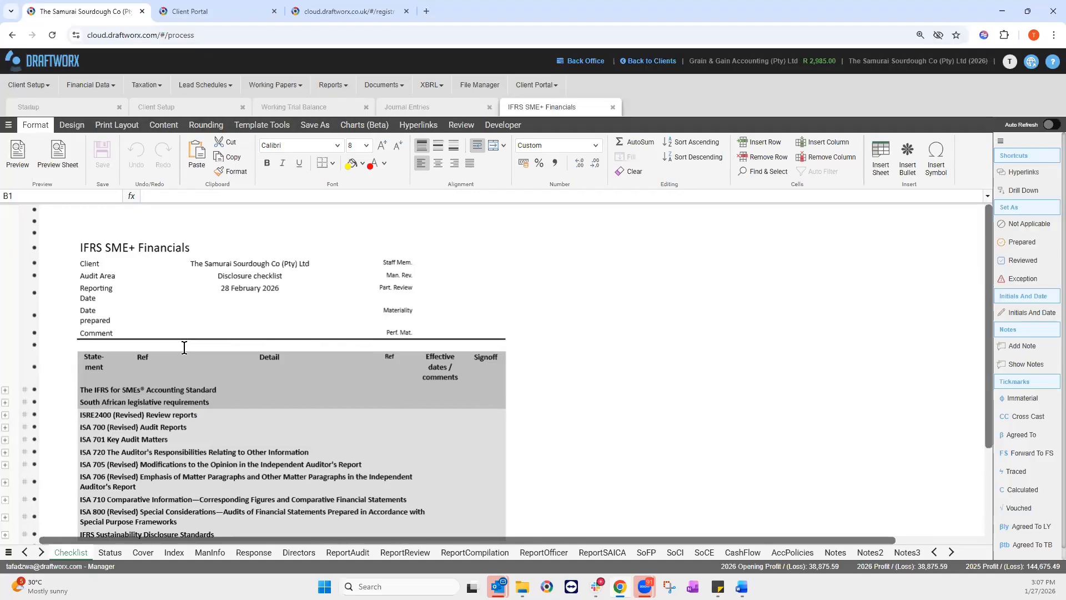
scroll(167, 405, down, 1)
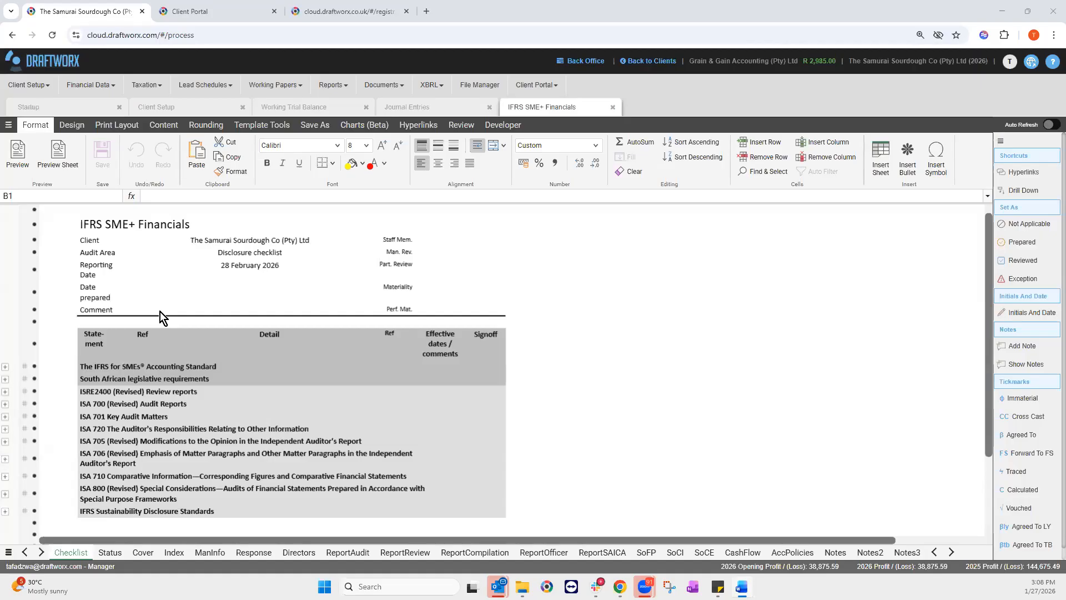
Step: Expand The IFRS for SMEs Accounting Standard group to list its sections
click(91, 368)
scroll(192, 378, down, 1)
scroll(190, 378, down, 1)
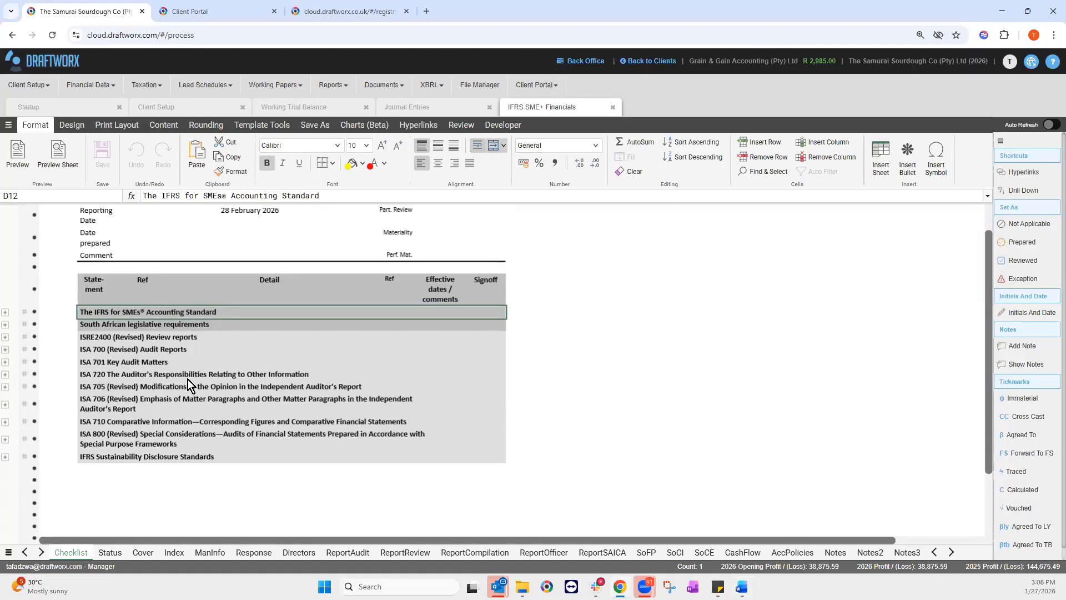
click(4, 313)
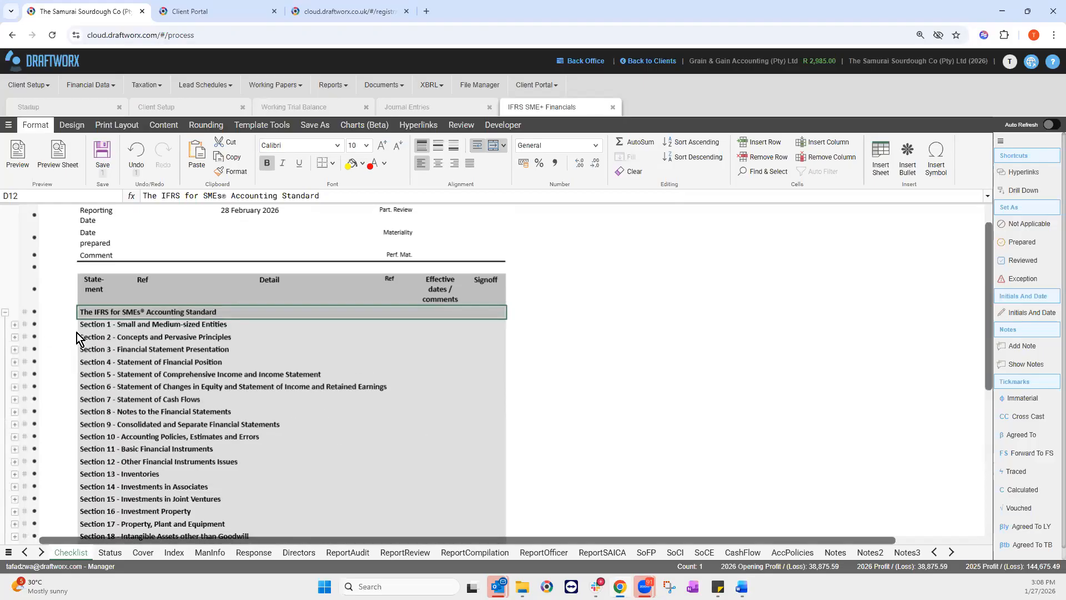
scroll(115, 352, down, 2)
drag(140, 281, 167, 484)
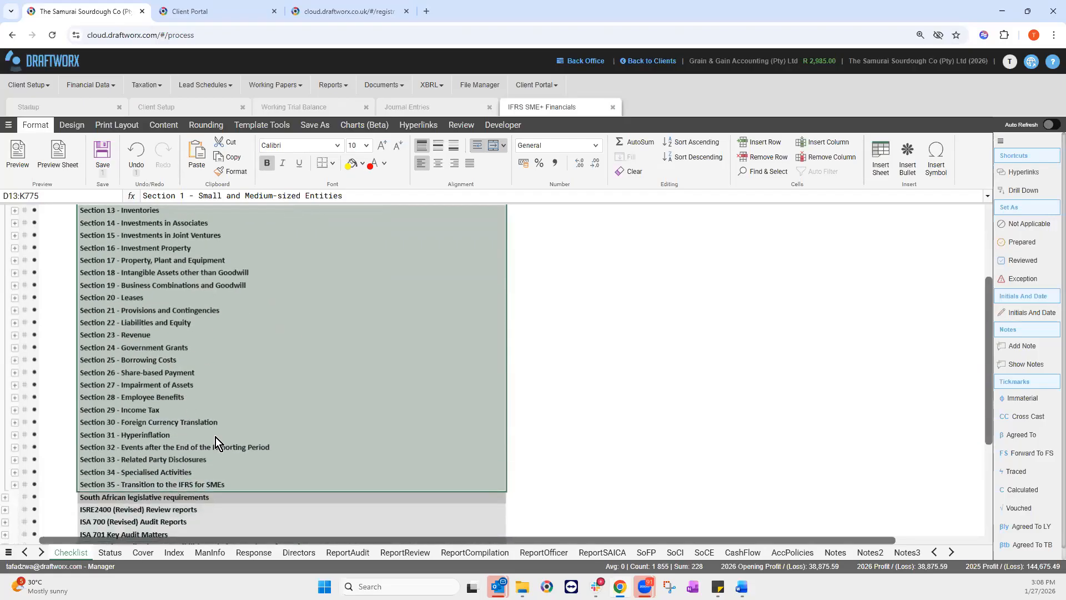
scroll(222, 422, up, 5)
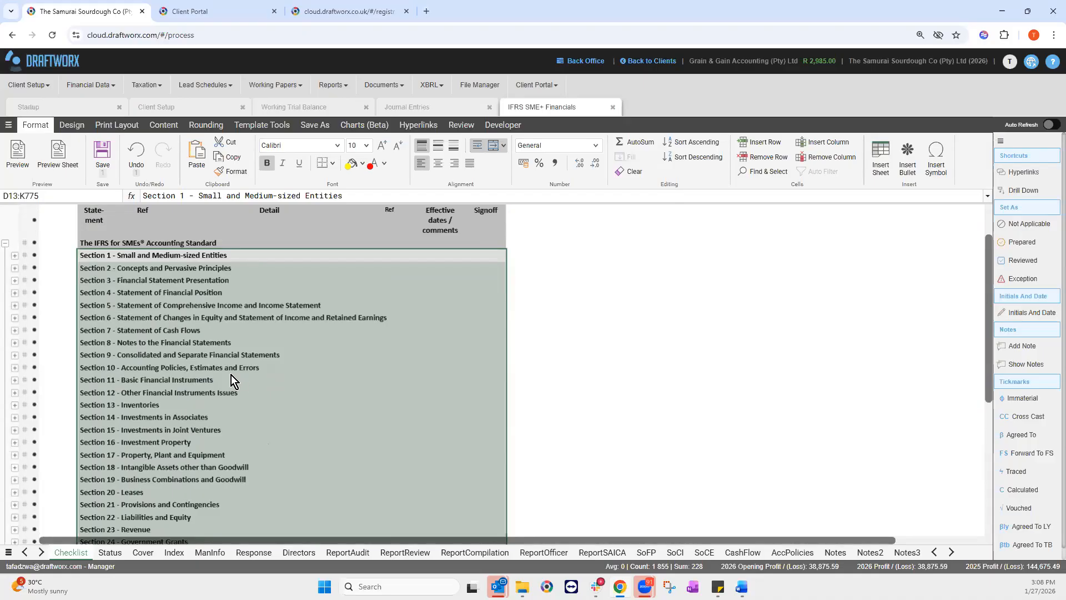
scroll(204, 479, down, 4)
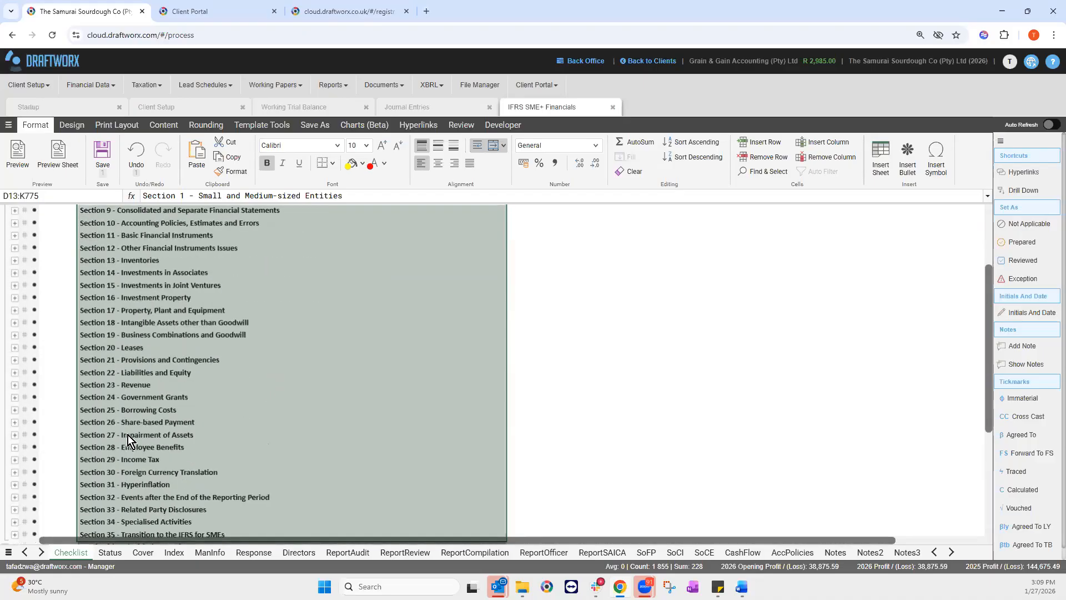
Step: Expand Section 23 - Revenue and follow item (a)'s link to the AccPolicies revenue policy
click(181, 435)
scroll(177, 433, down, 1)
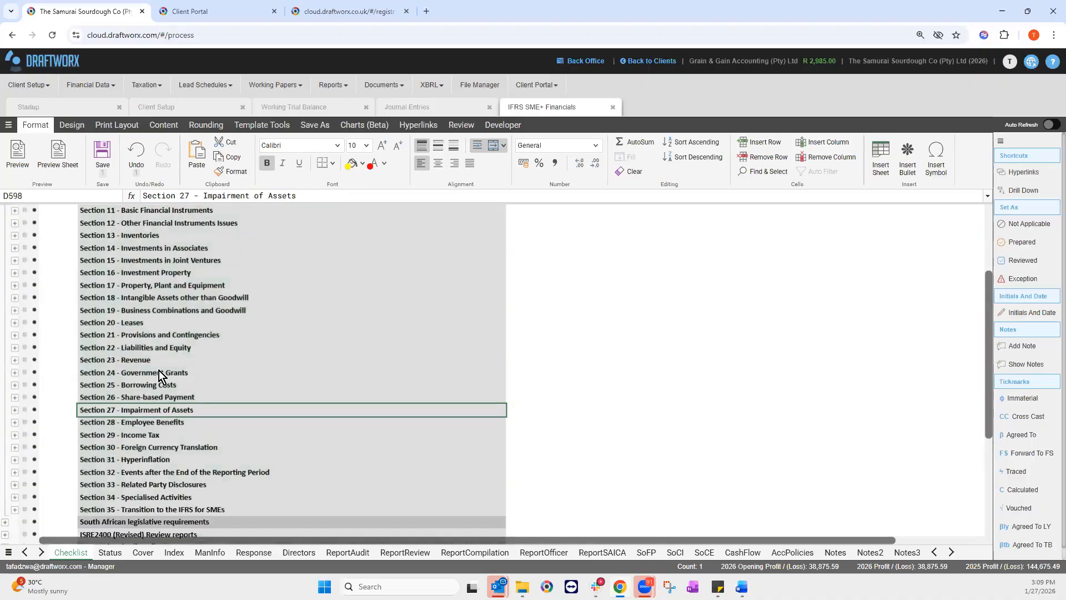
scroll(16, 312, down, 2)
click(16, 311)
scroll(134, 305, down, 1)
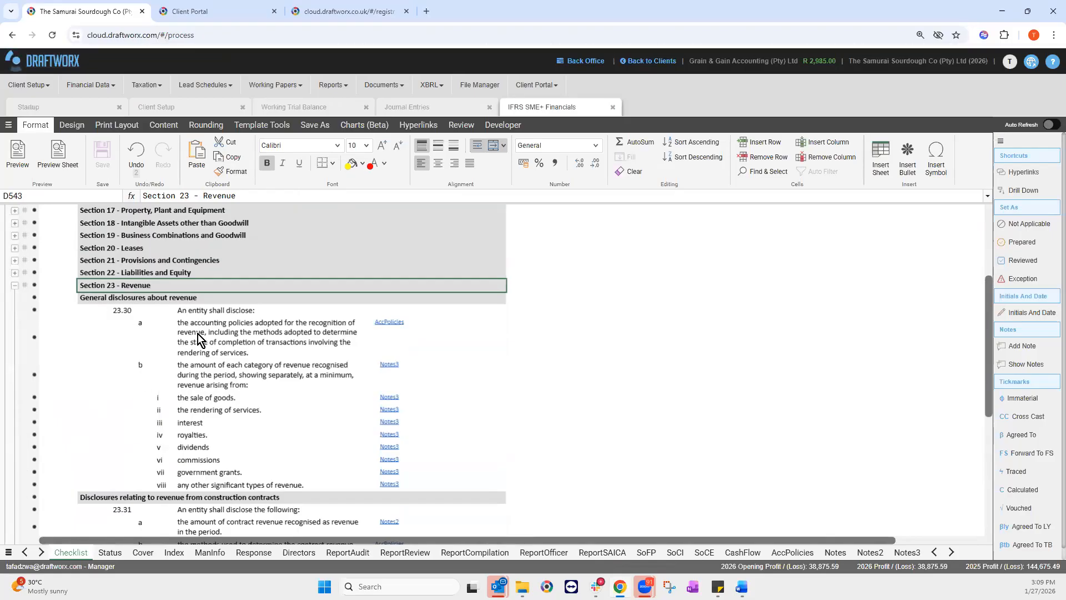
click(245, 333)
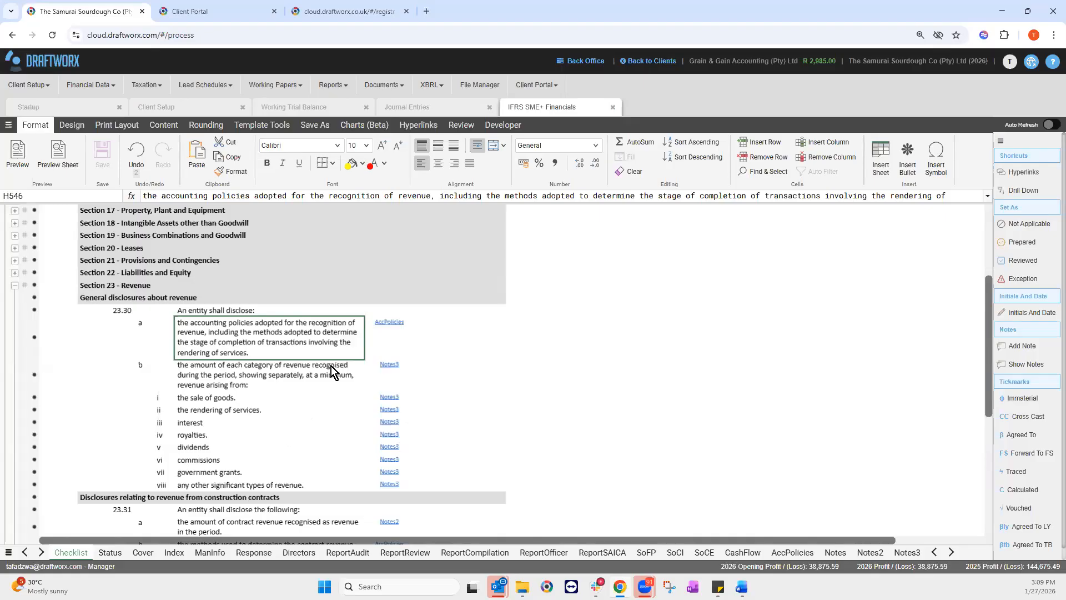
click(380, 322)
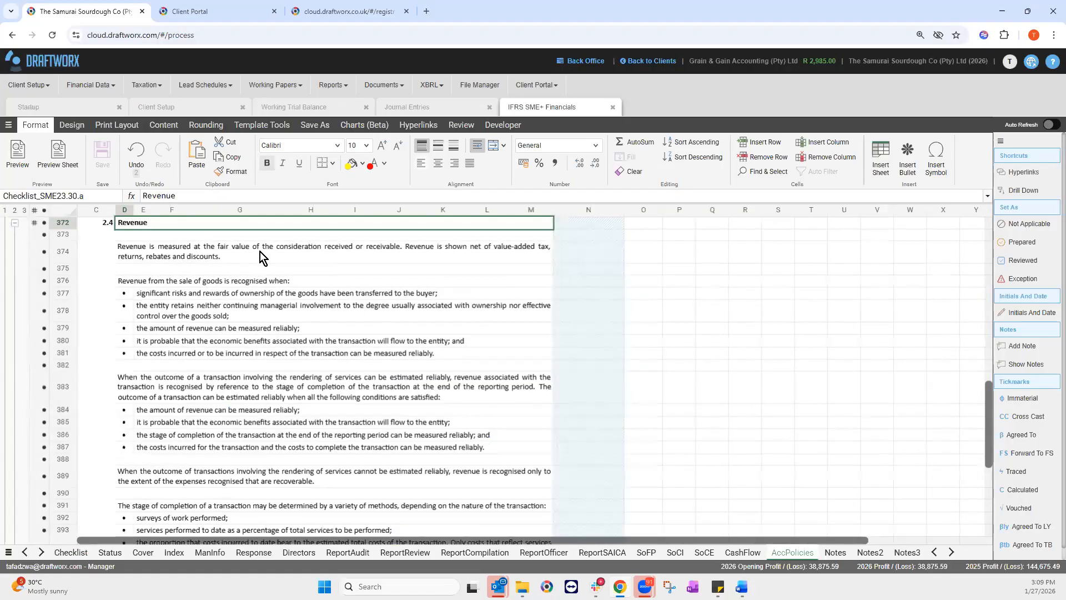
Step: Select and read the 2.4 Revenue paragraphs on sale of goods and services
click(260, 250)
shift+click(248, 436)
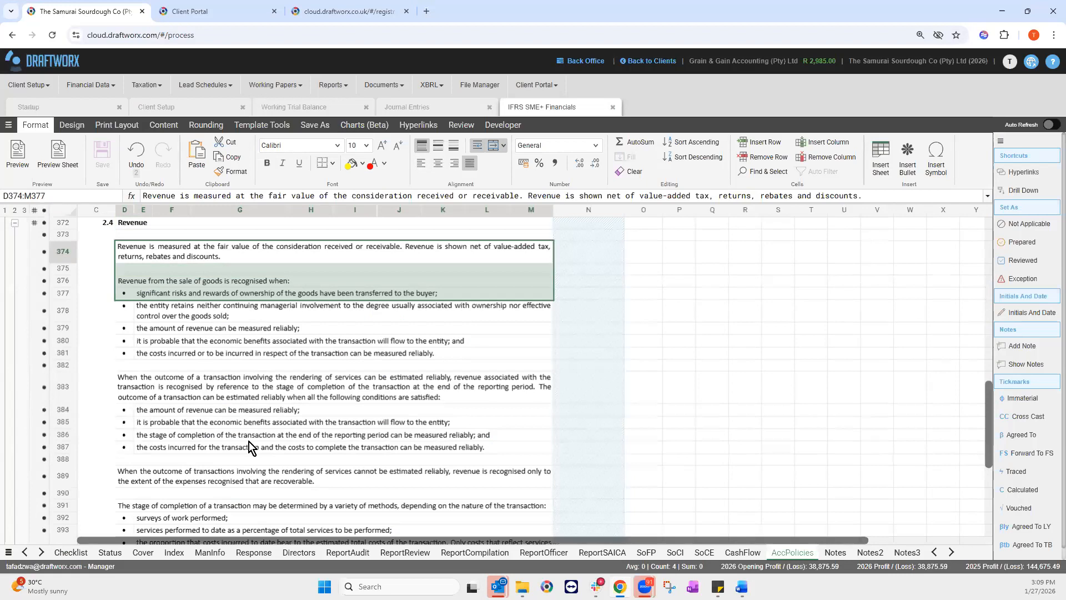
shift+click(239, 505)
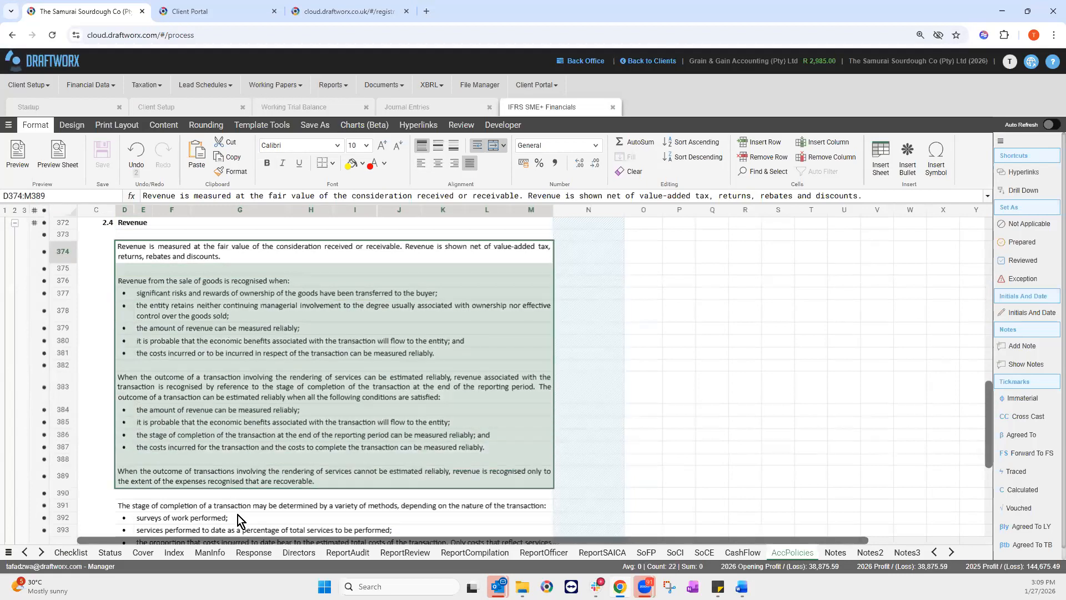
drag(237, 551, 257, 527)
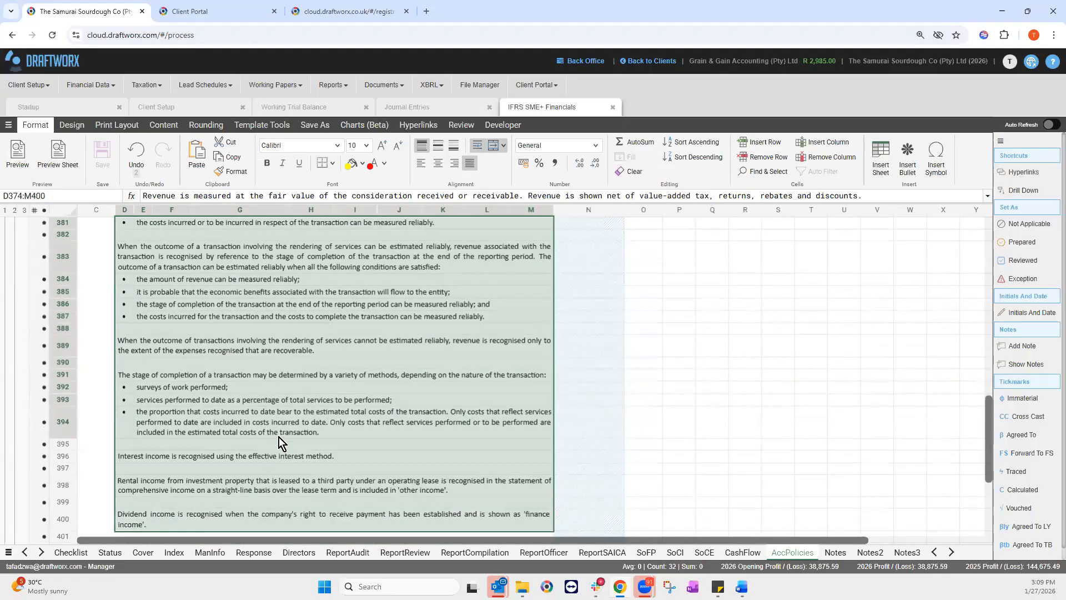
scroll(280, 439, down, 3)
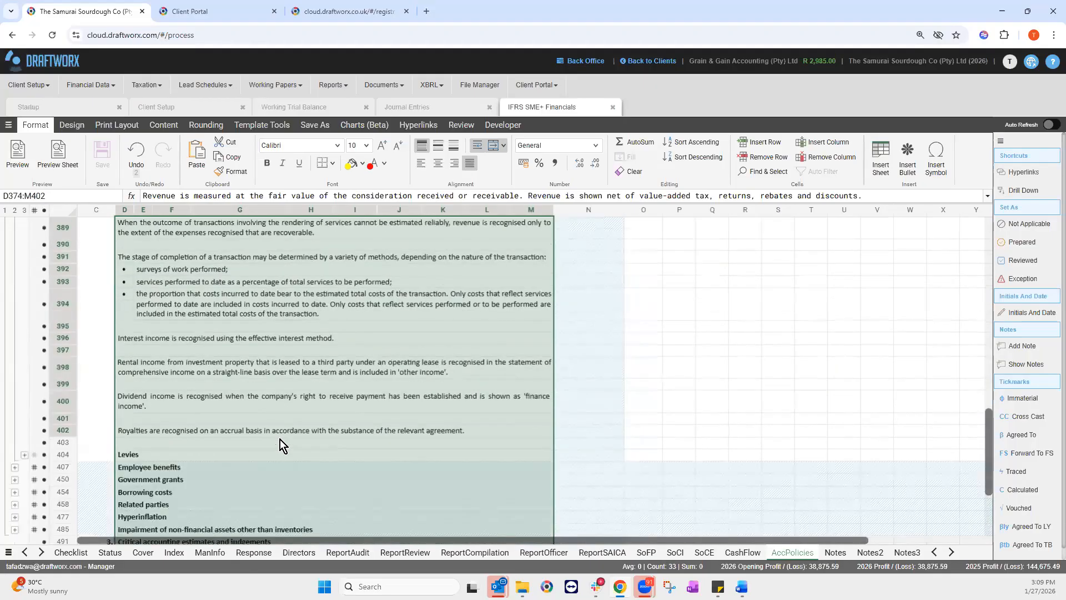
scroll(284, 433, up, 5)
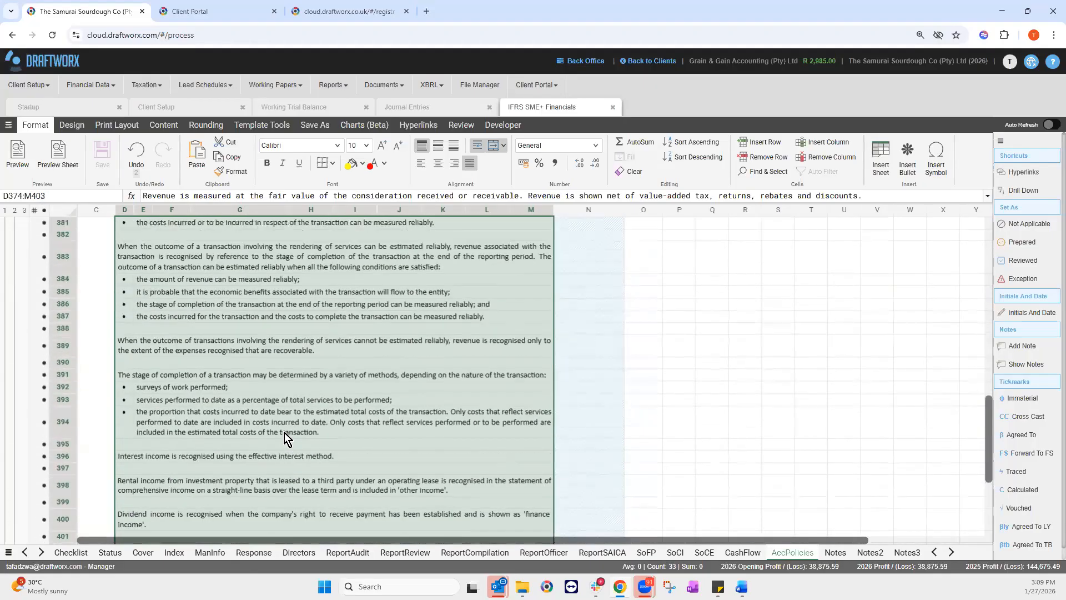
scroll(284, 432, up, 2)
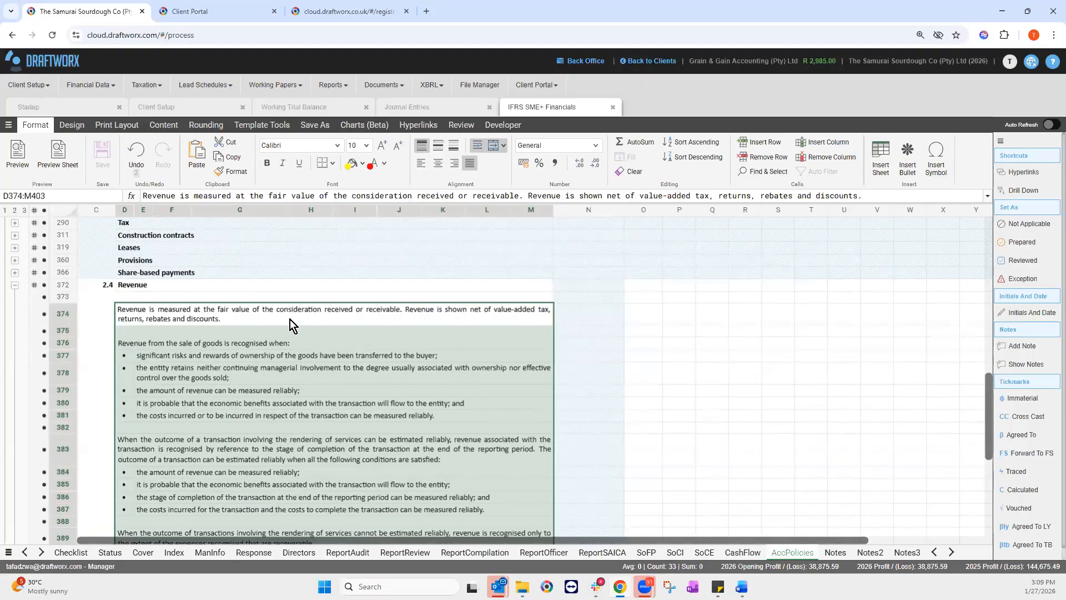
click(419, 195)
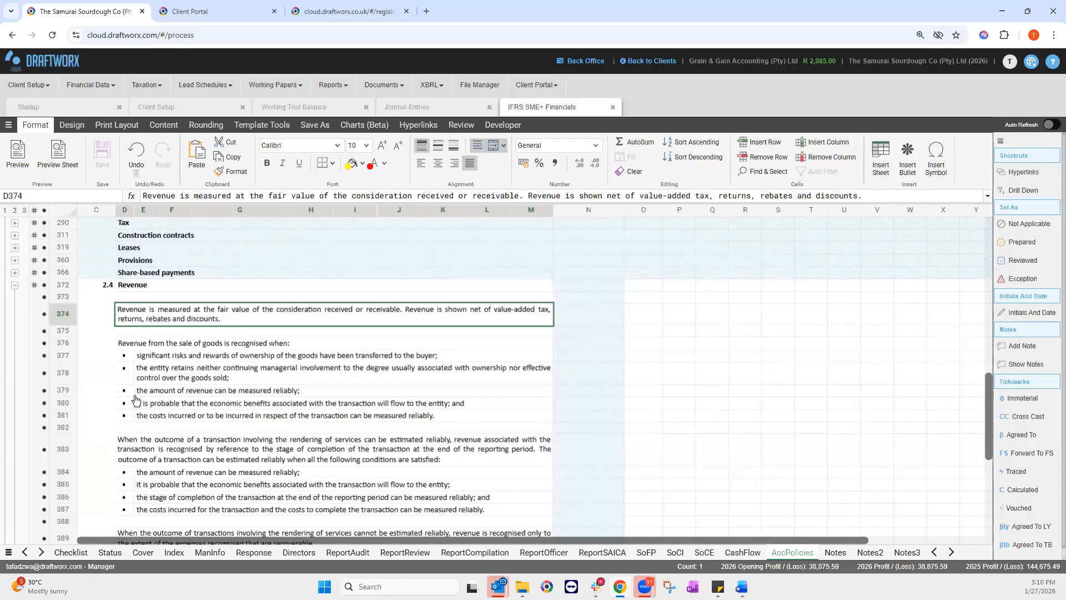
Step: Review the 2.3 Inventories policy, then go back to the Checklist sheet
scroll(139, 393, up, 3)
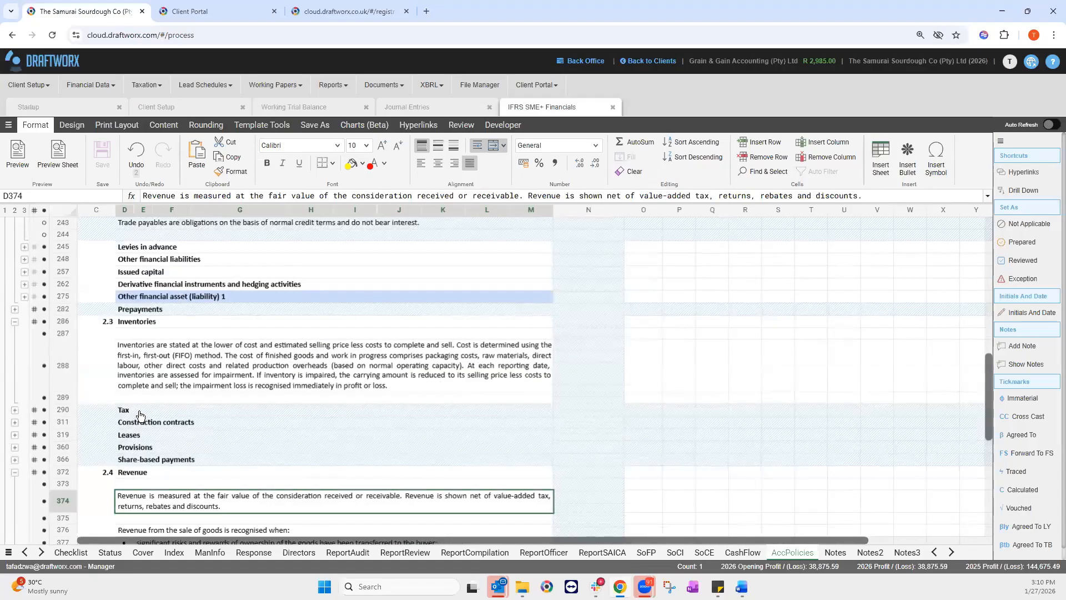
scroll(139, 392, down, 1)
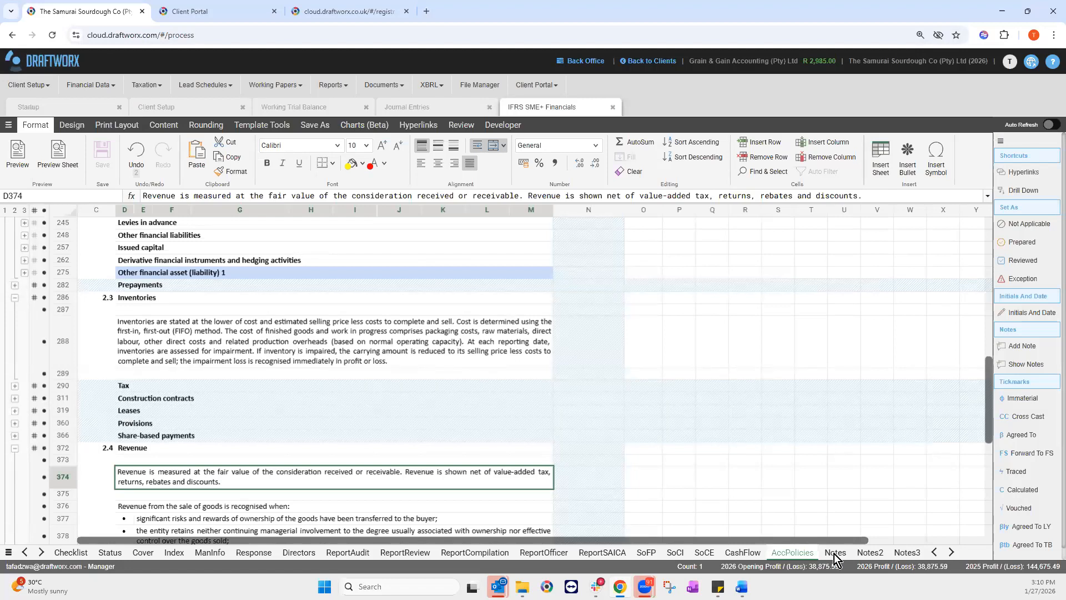
click(71, 552)
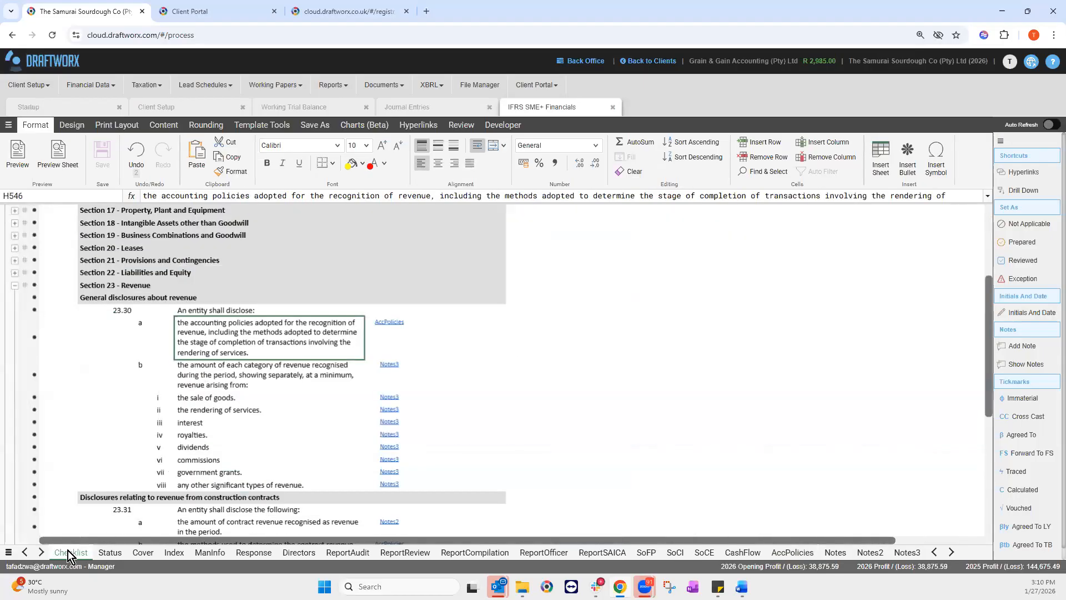
Step: Collapse Section 23 and the IFRS for SMEs group, and expand the South African legislative requirements
click(15, 286)
scroll(136, 287, up, 6)
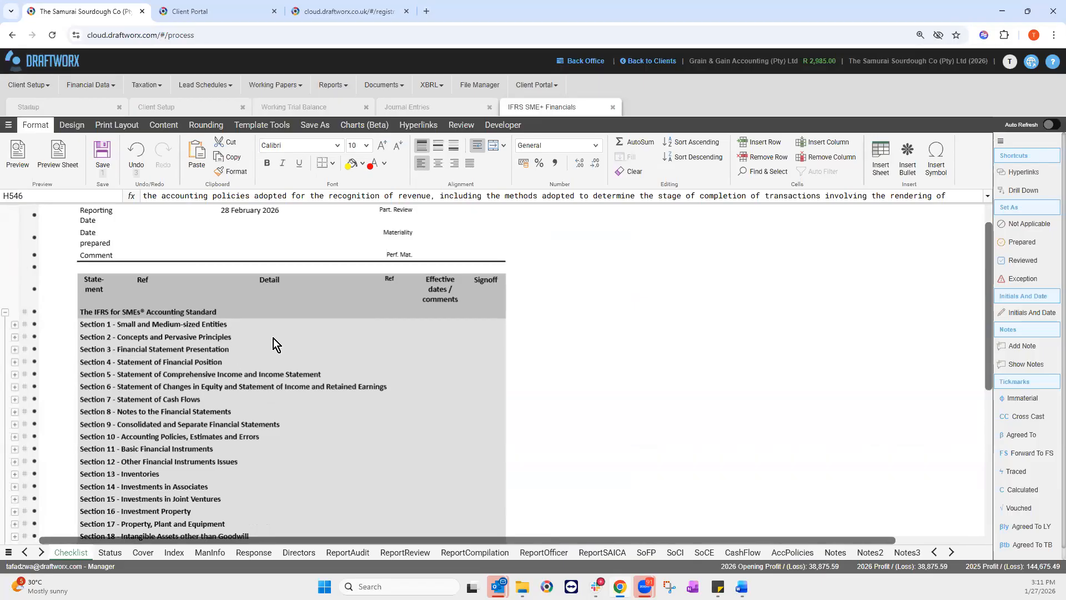
click(6, 312)
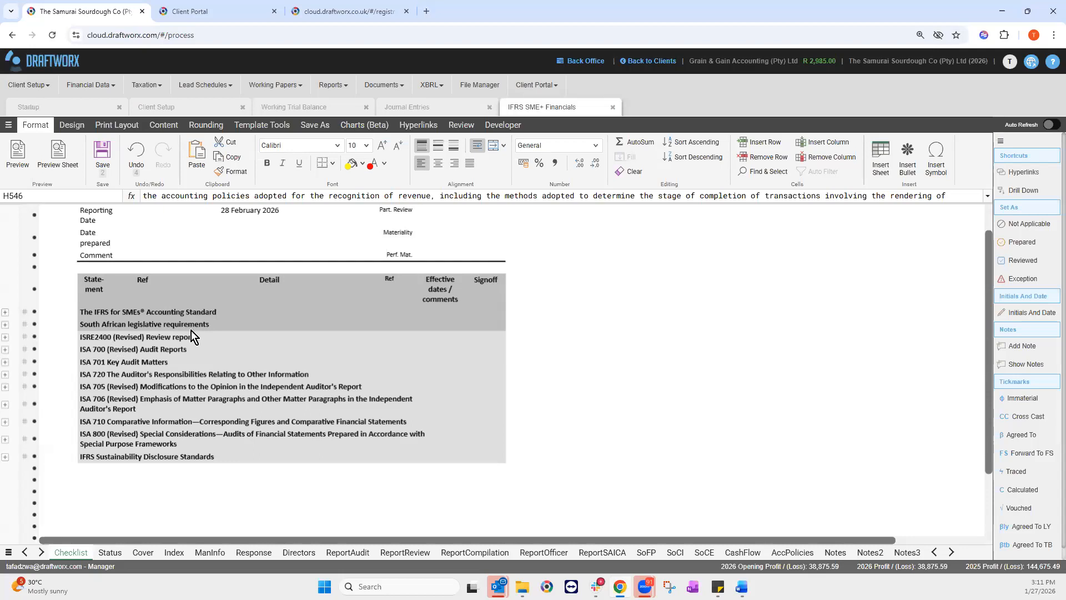
click(5, 325)
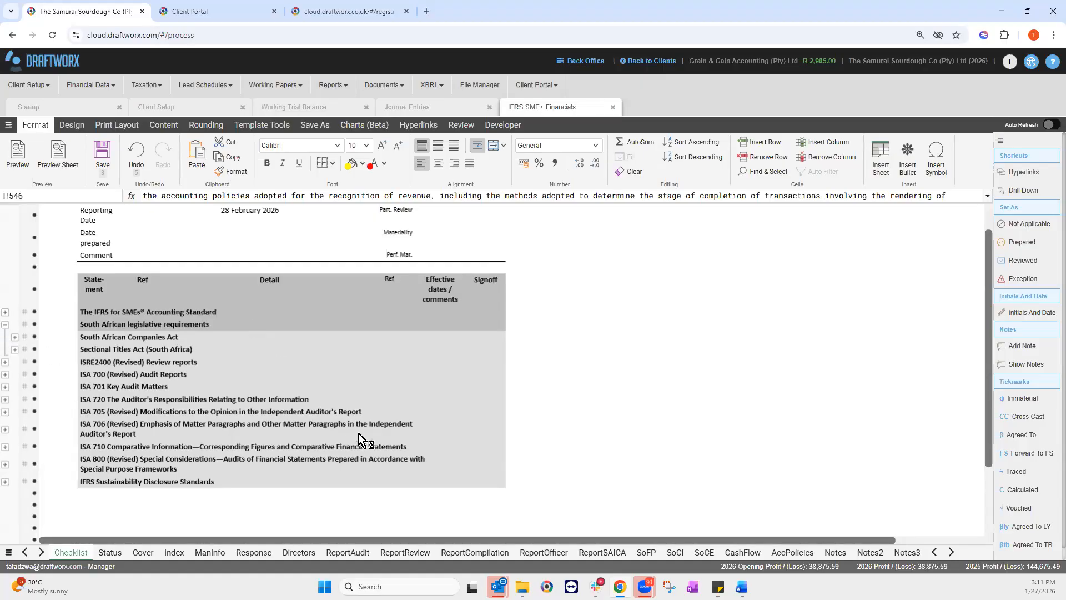
Step: Review Section 29 items e, aa and bb, then follow their link to the Cover sheet
scroll(158, 274, down, 2)
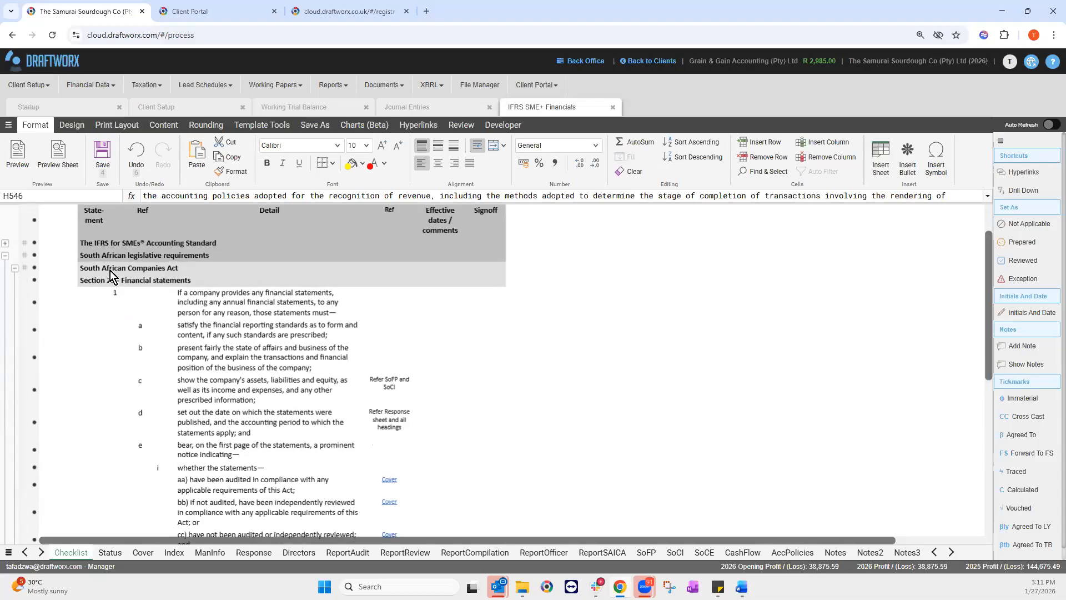
scroll(281, 367, down, 1)
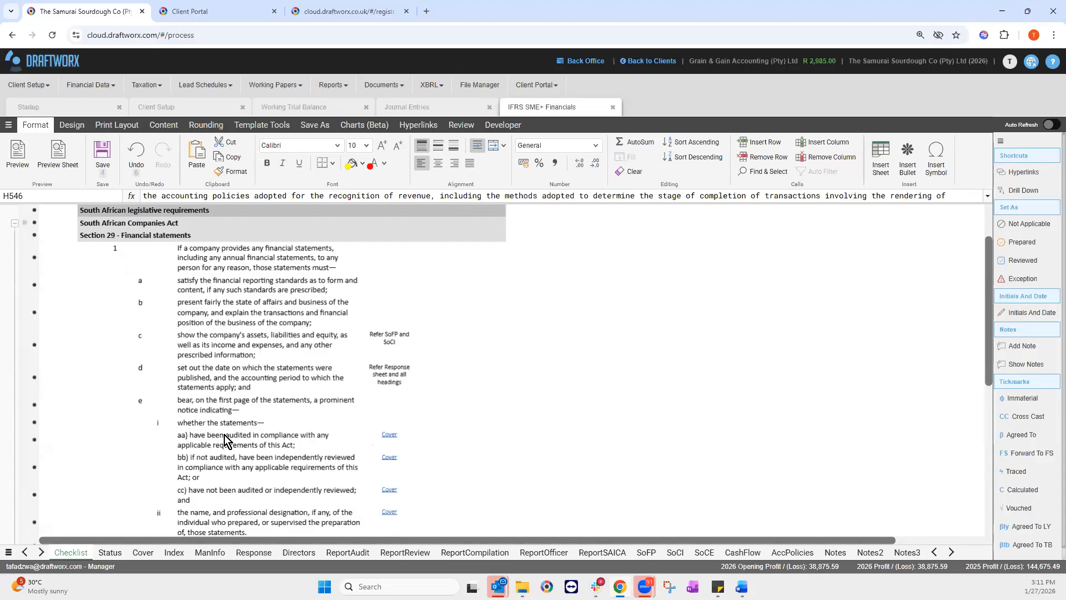
click(232, 415)
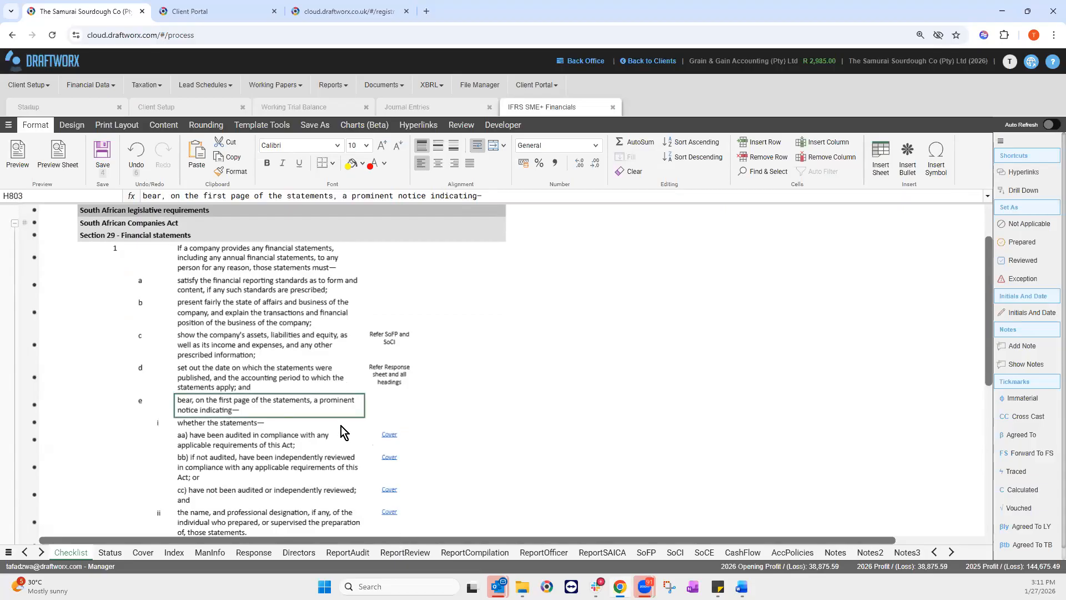
click(226, 443)
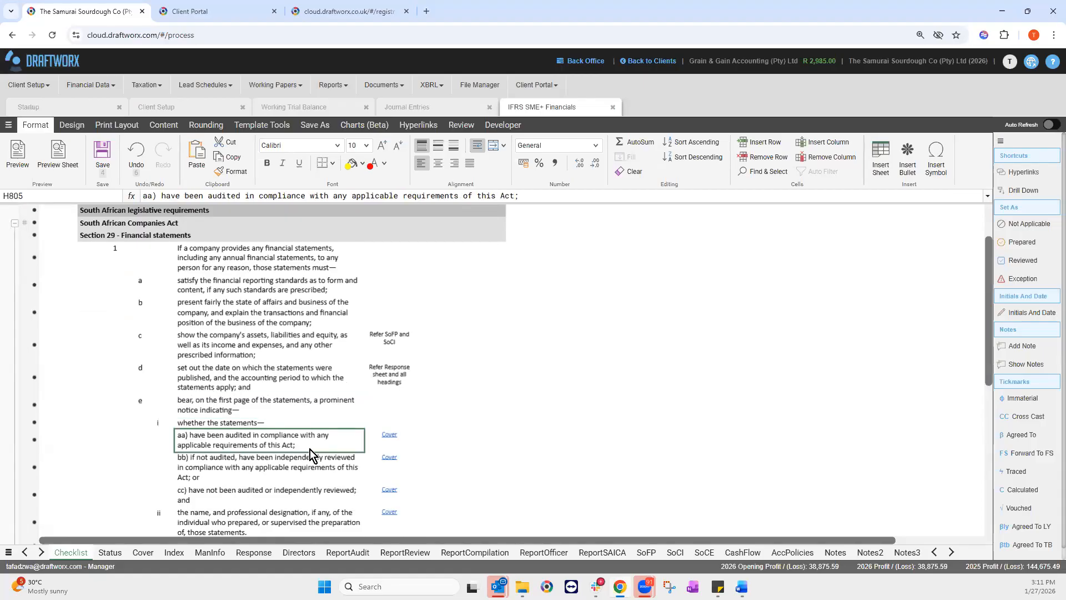
click(275, 465)
scroll(250, 483, down, 1)
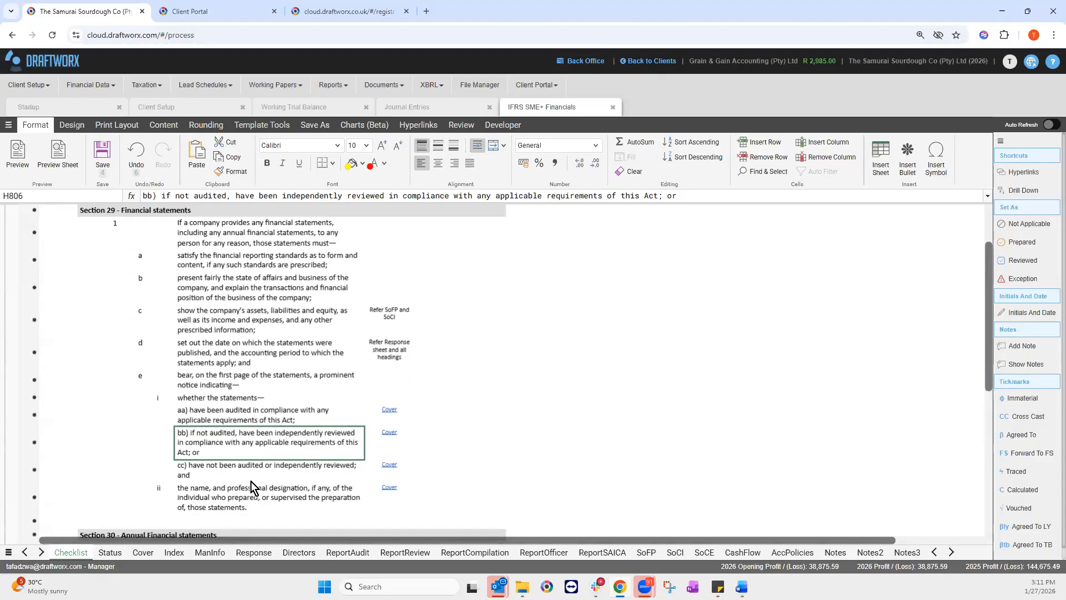
click(389, 411)
click(266, 224)
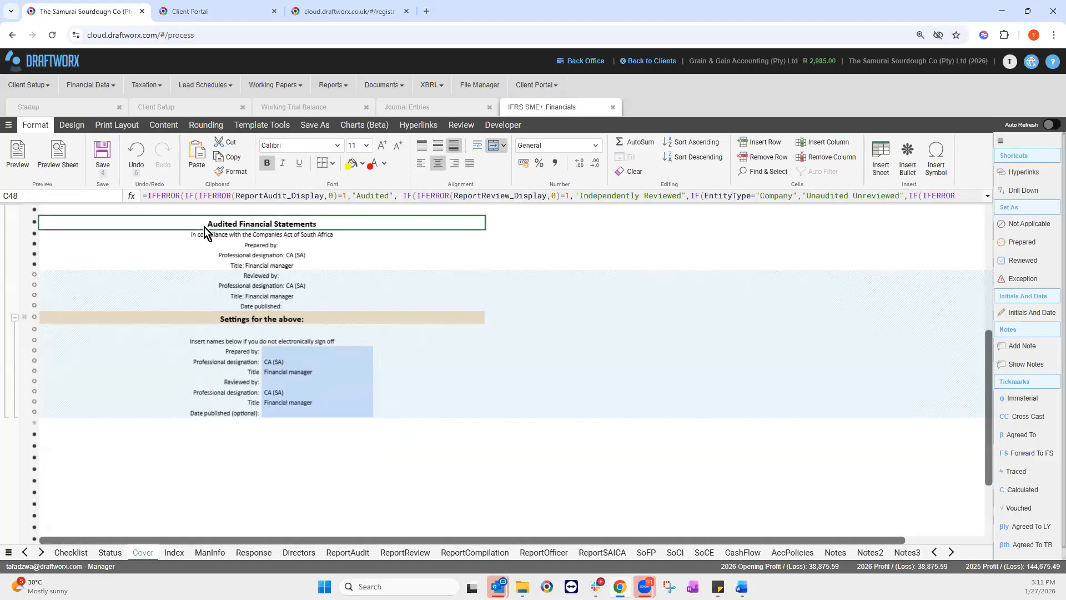
scroll(306, 365, up, 3)
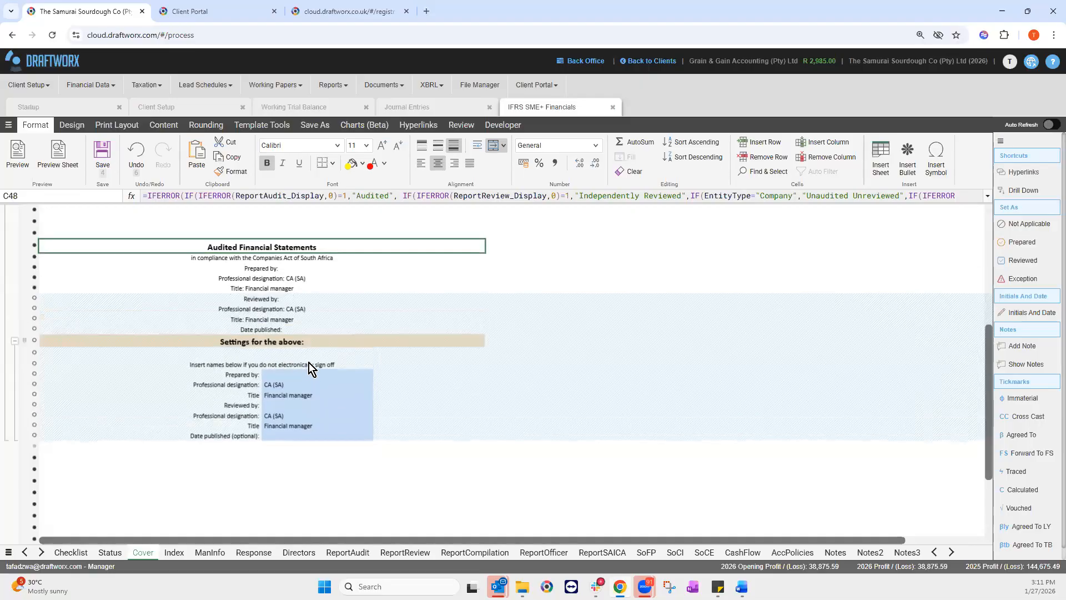
click(668, 195)
click(938, 195)
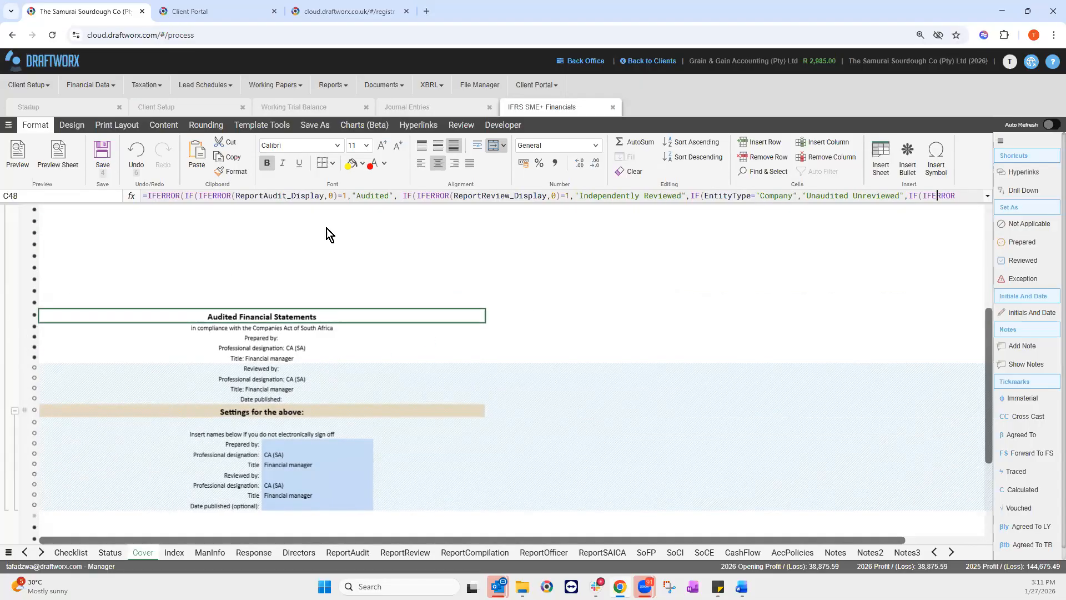
scroll(327, 228, down, 1)
scroll(295, 214, up, 2)
click(287, 195)
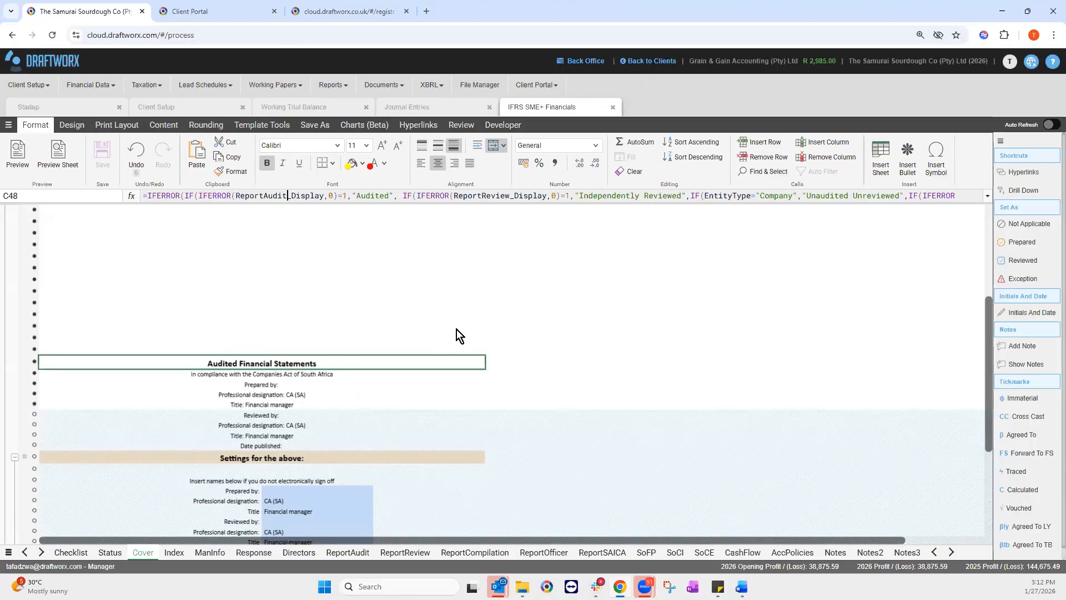
Step: Hide the Checklist and ReportReview sheets and include ReportCompilation, keeping ReportAudit visible
click(168, 128)
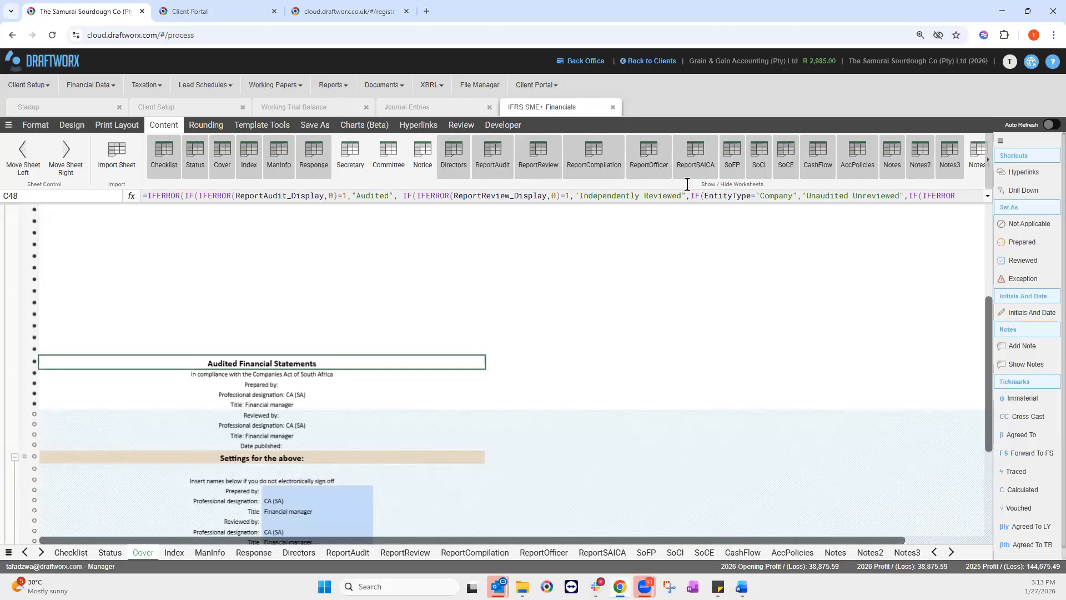
click(492, 158)
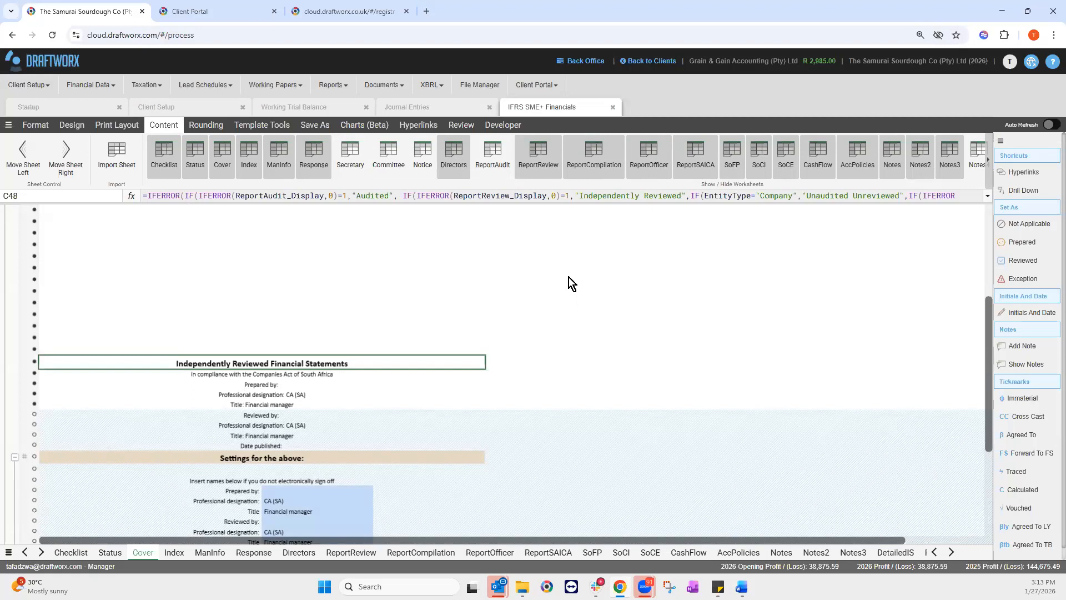
click(542, 177)
click(492, 158)
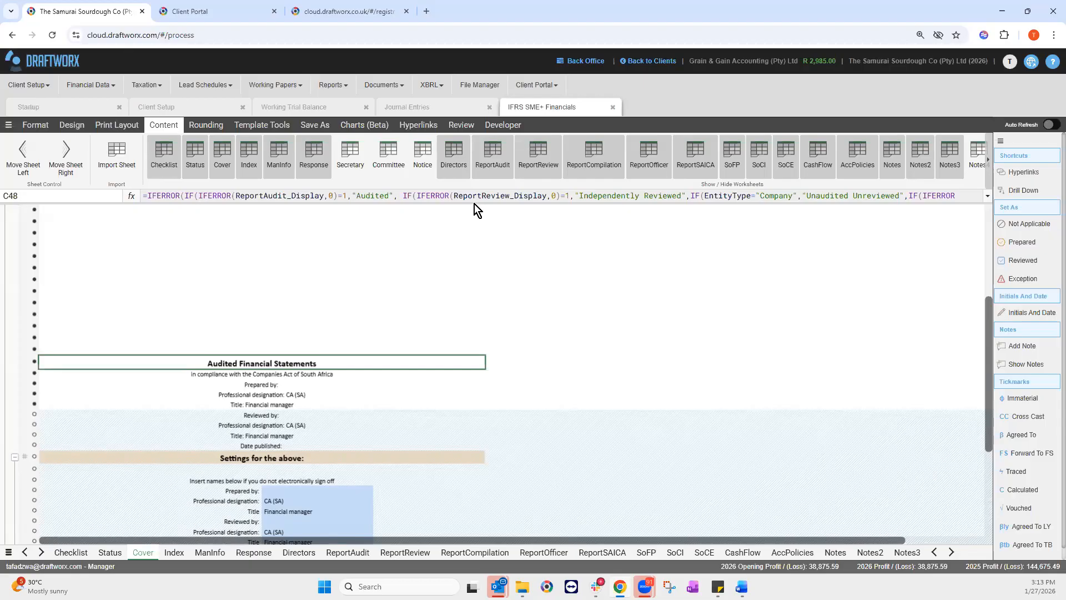
click(164, 162)
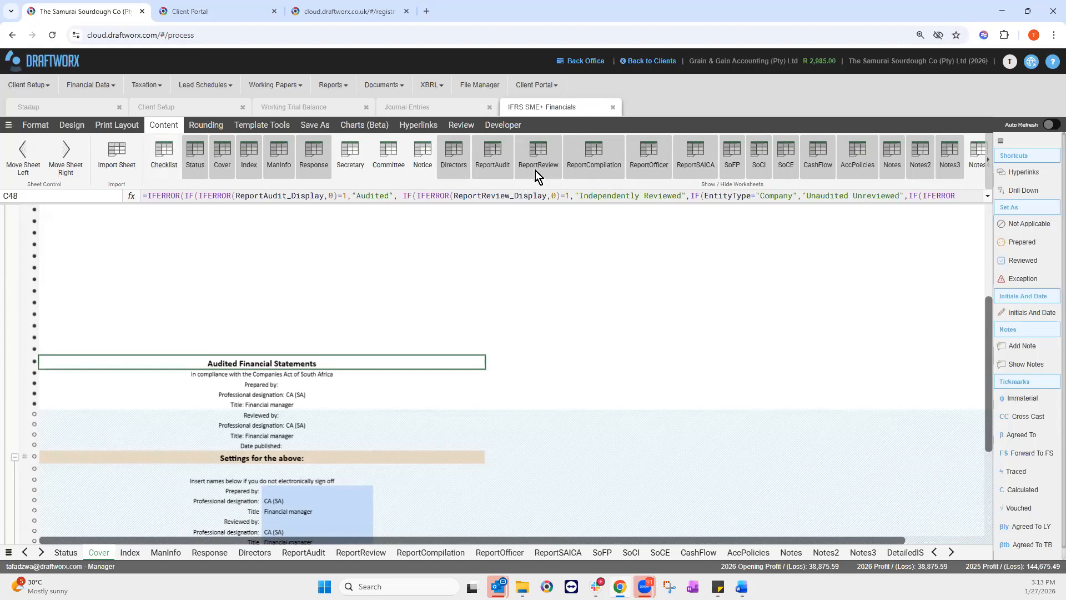
click(552, 168)
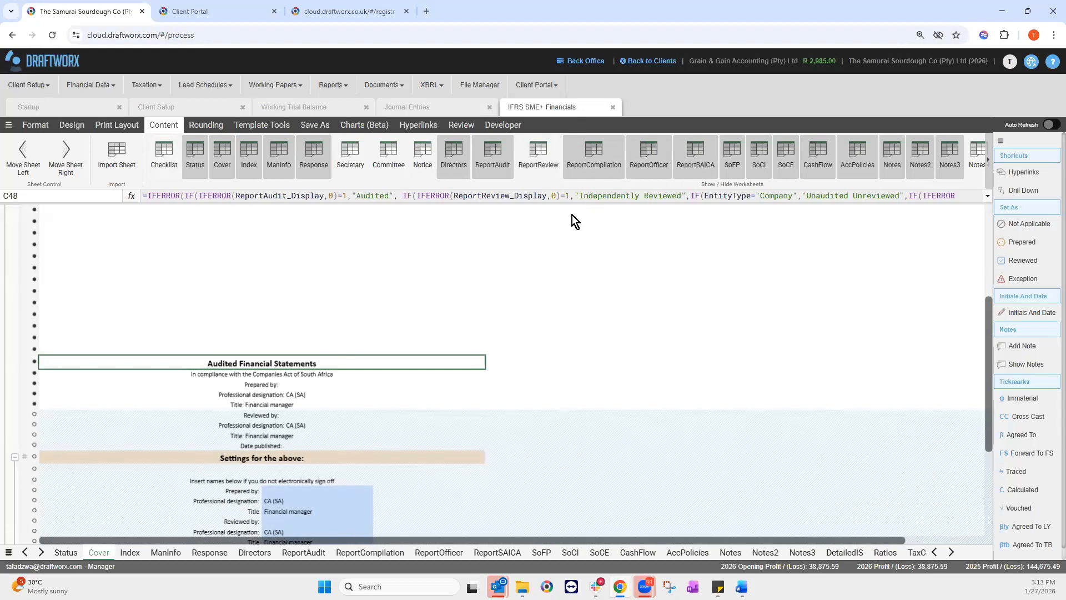
click(607, 145)
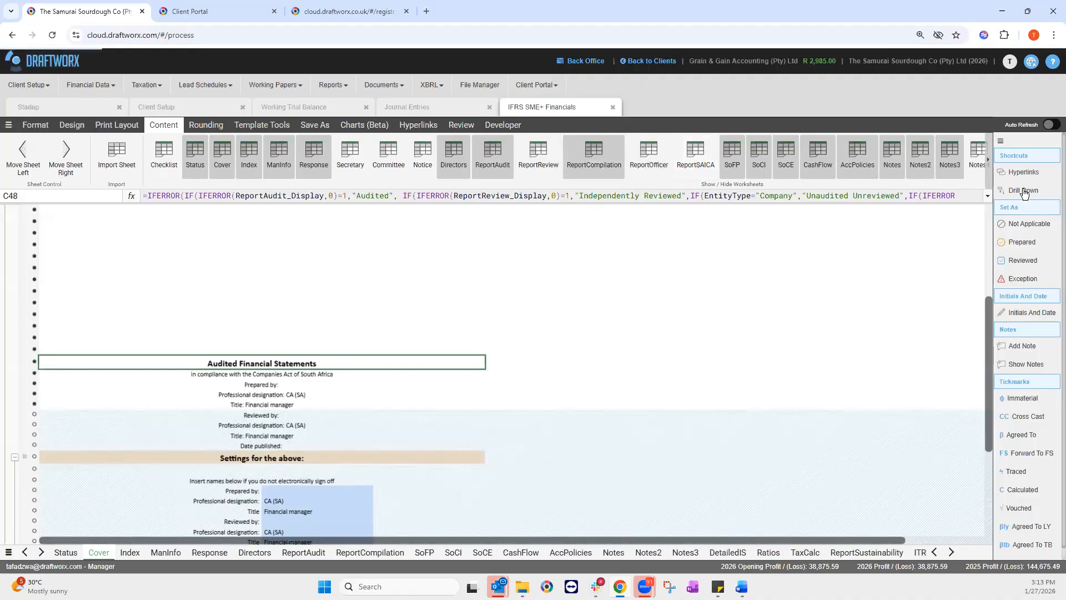
Step: View the Ratios sheet's current ratio: (33.61) for 2026 against 6.06 for 2025
click(988, 178)
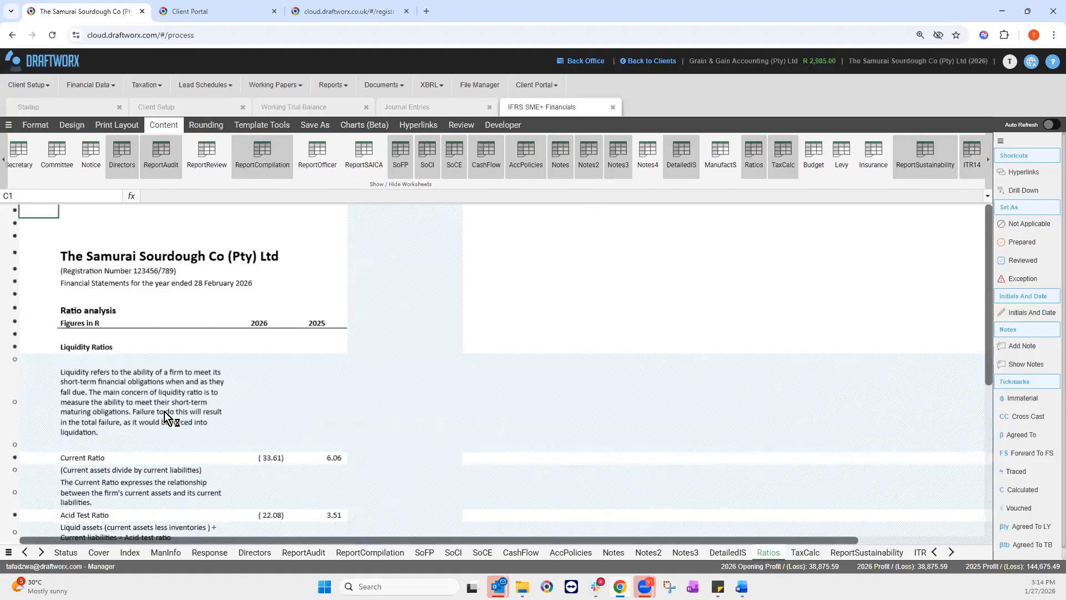
scroll(167, 415, down, 5)
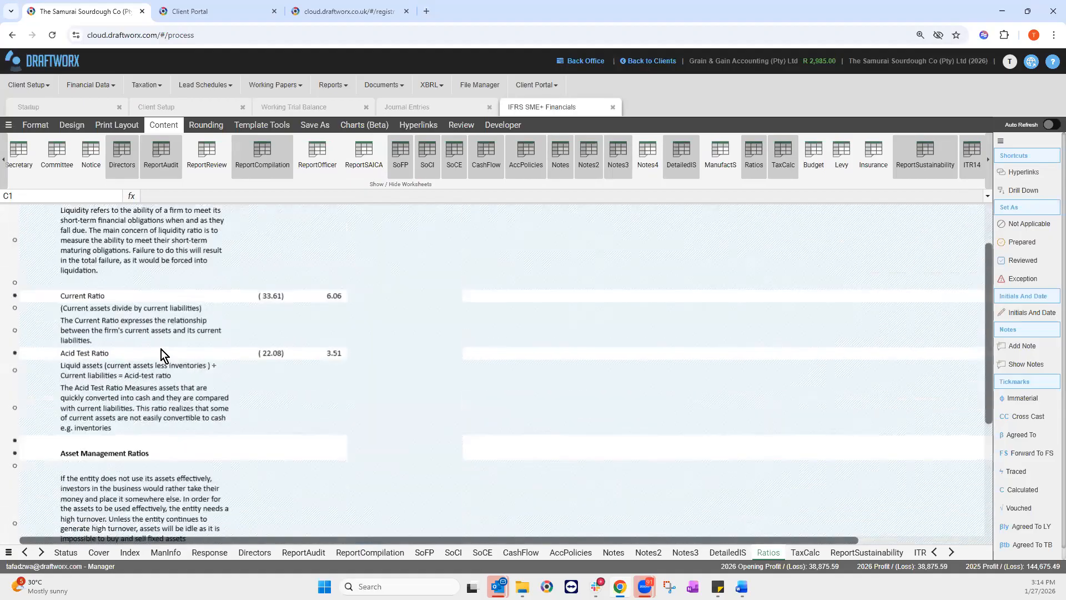
scroll(386, 452, down, 5)
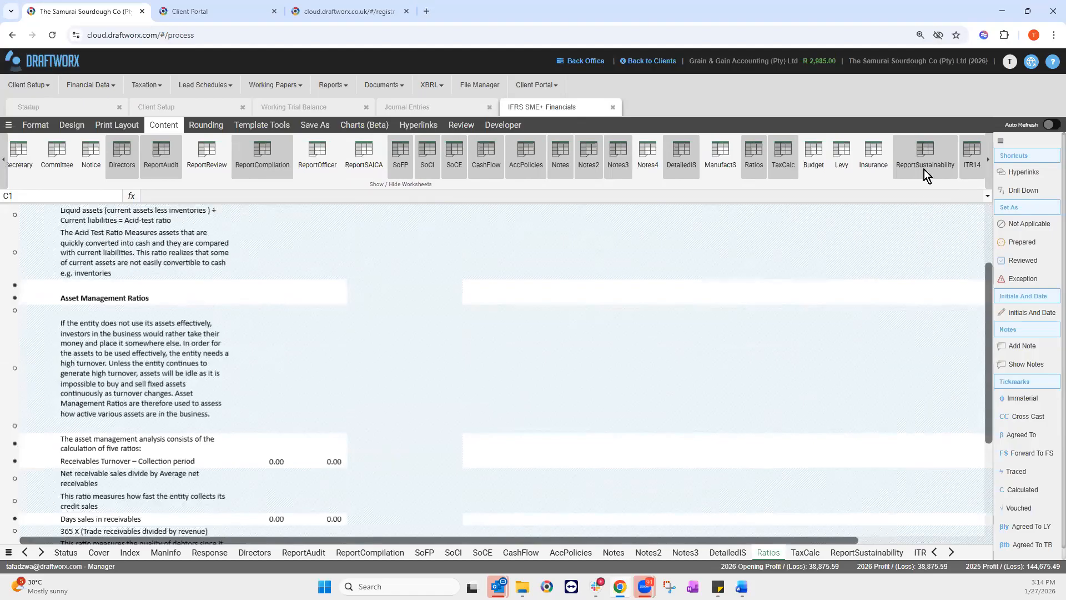
Step: Hide the Ratios sheet, then view and hide the ReportSustainability sheet
click(753, 154)
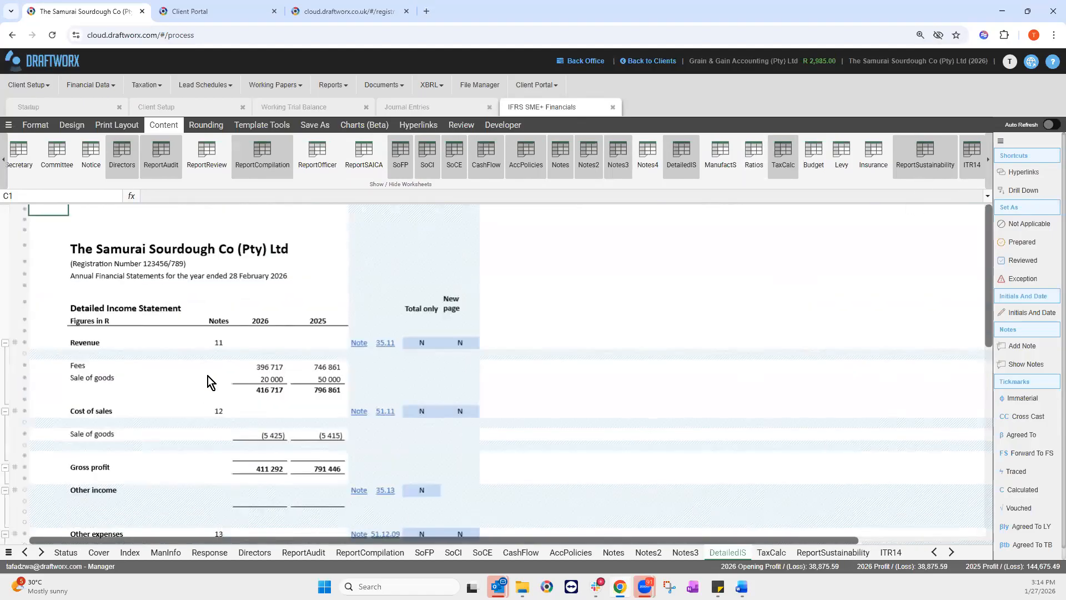
click(832, 552)
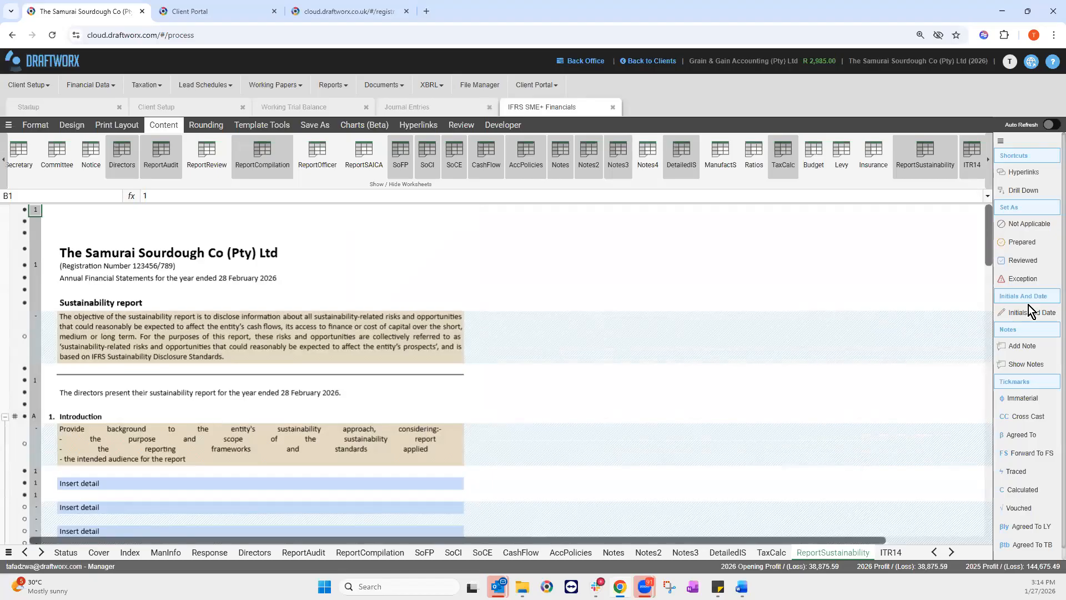
scroll(973, 261, down, 5)
click(929, 166)
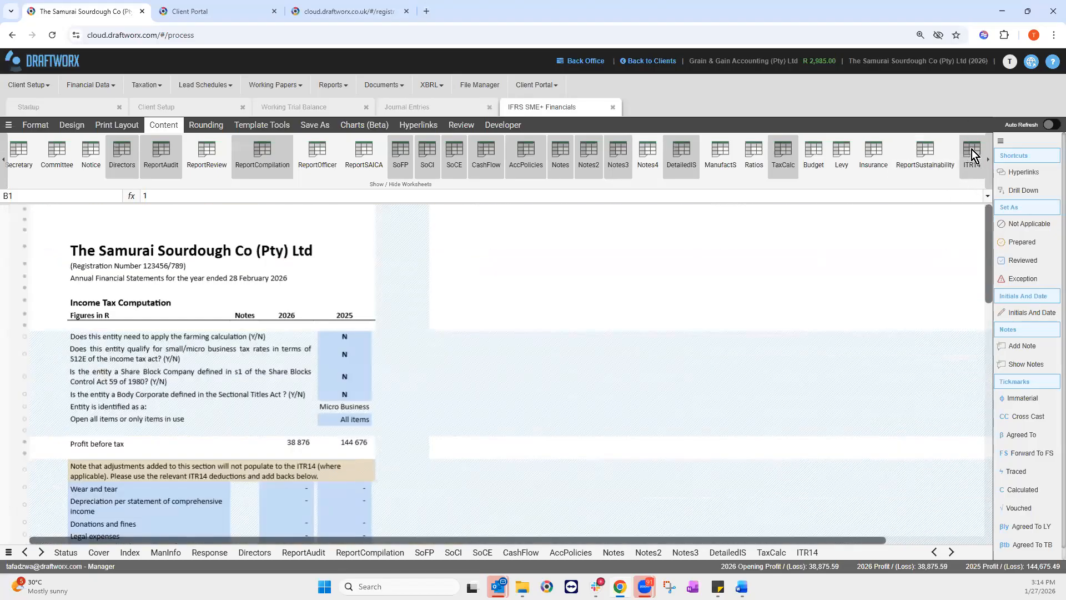
click(971, 152)
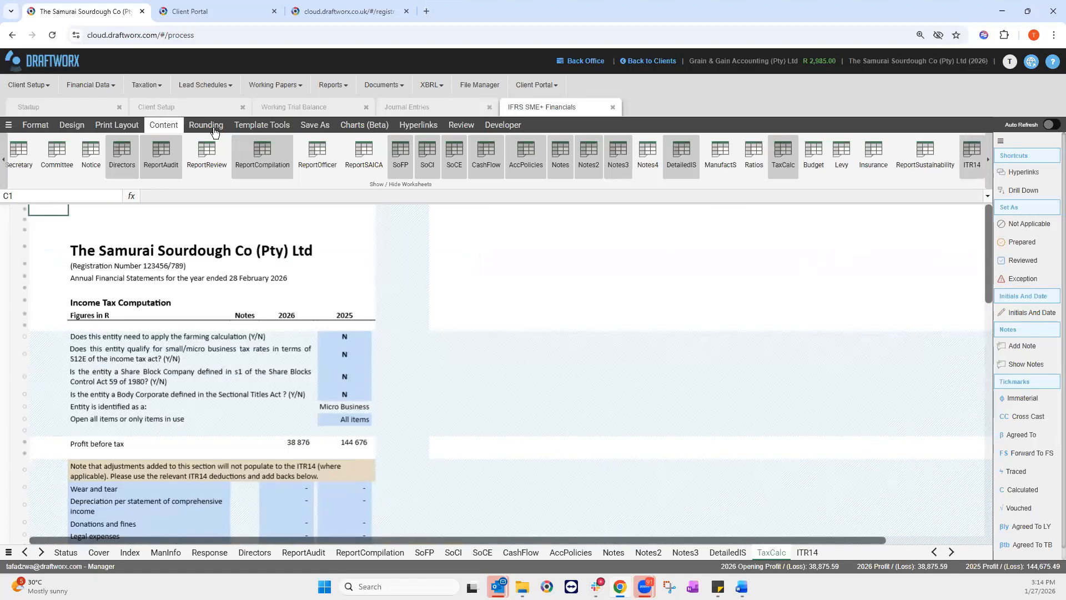
Step: Review the ITR14 sheet and hide it from the workbook
click(808, 553)
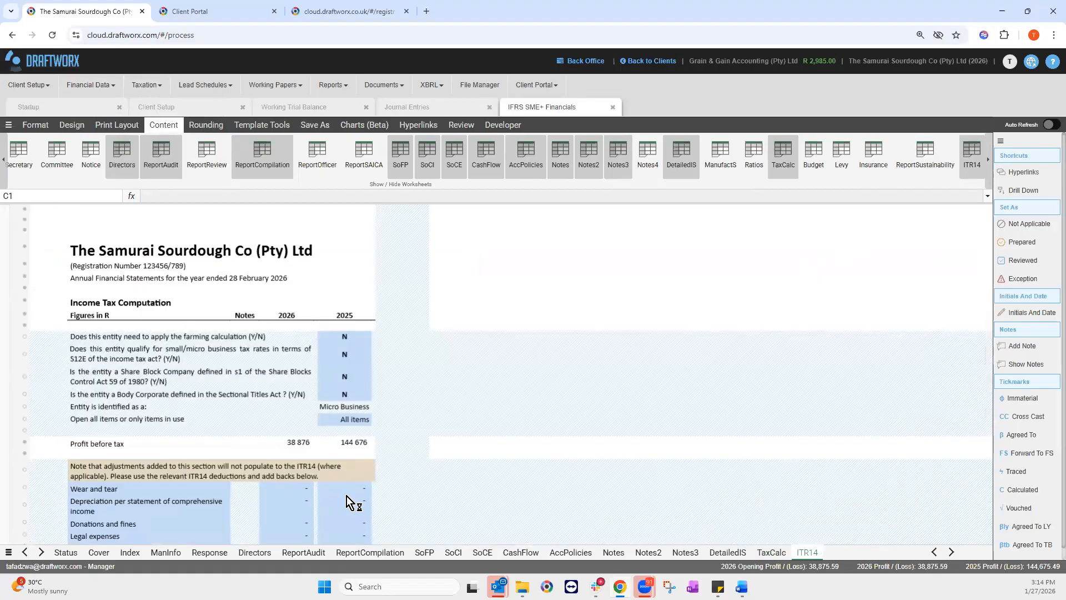
scroll(977, 304, down, 5)
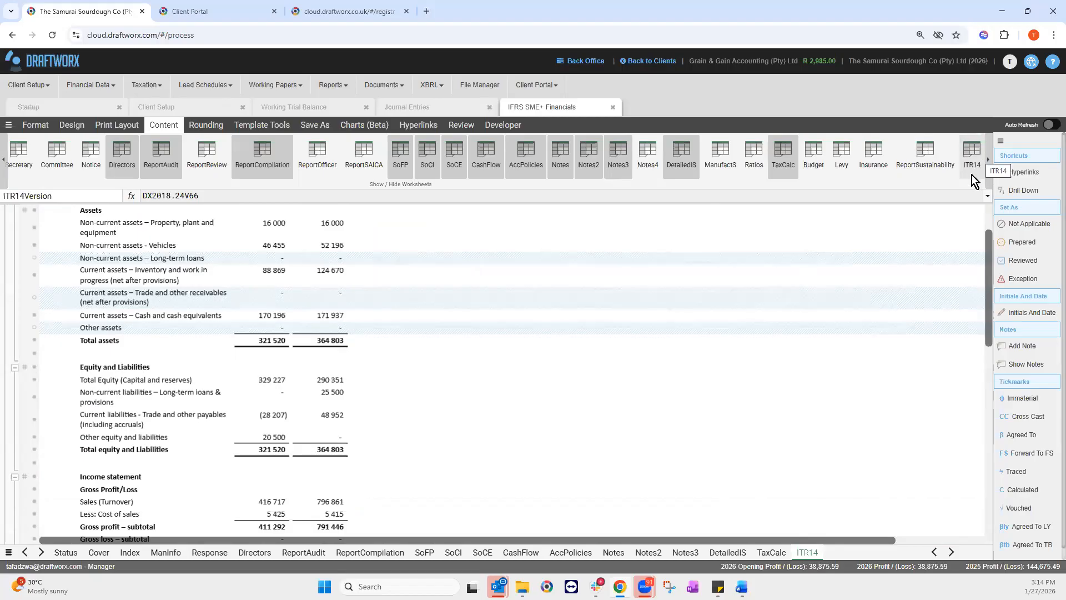
click(975, 158)
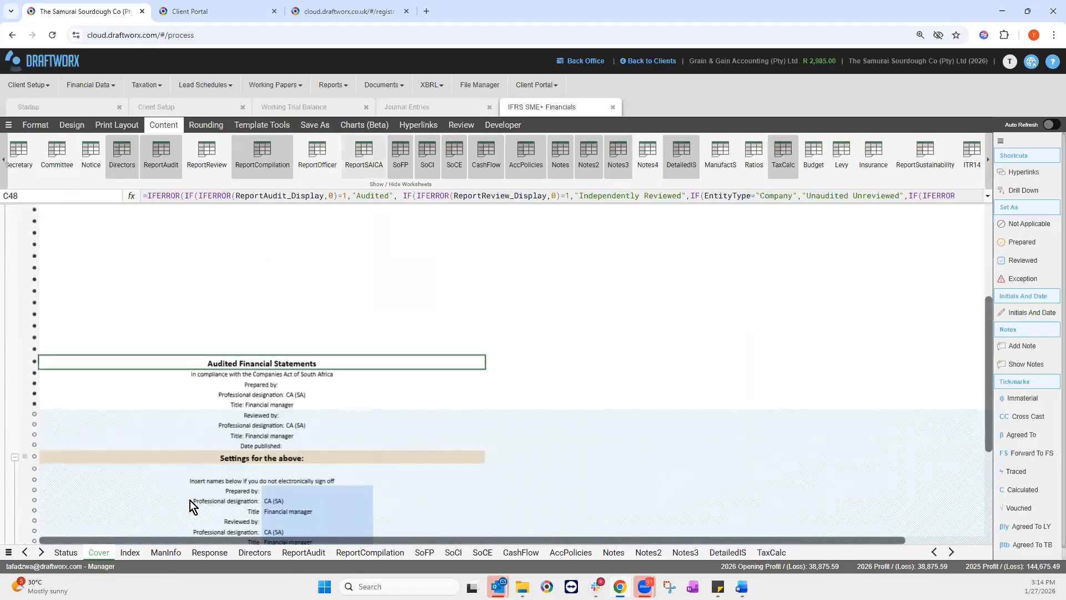
Step: On the Index sheet, select page-number cells F15:F41 reading 'Preview to update', then move to ManInfo
click(133, 551)
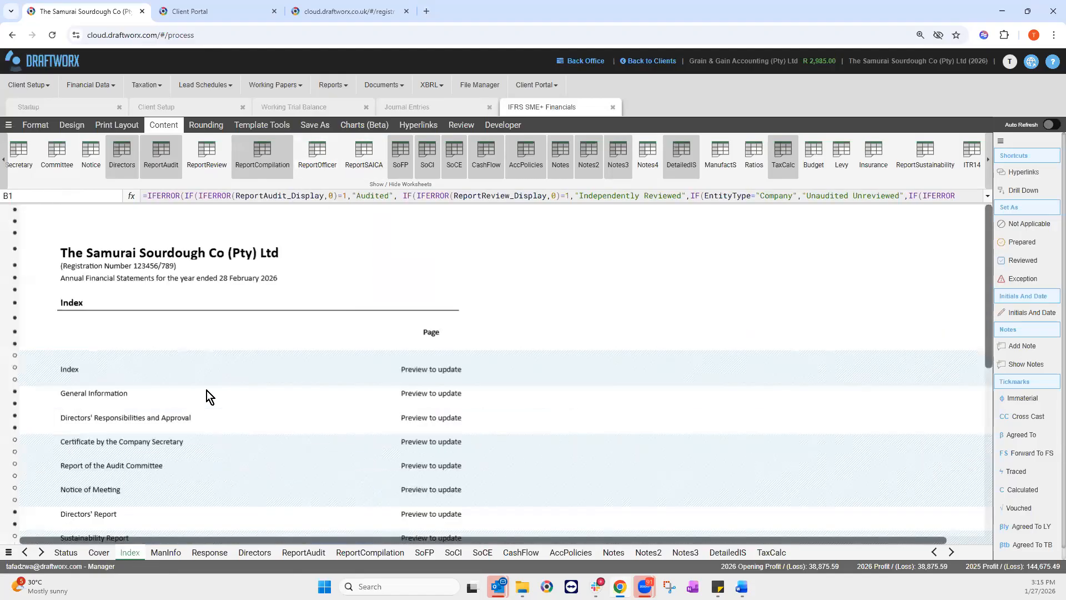
scroll(209, 388, down, 1)
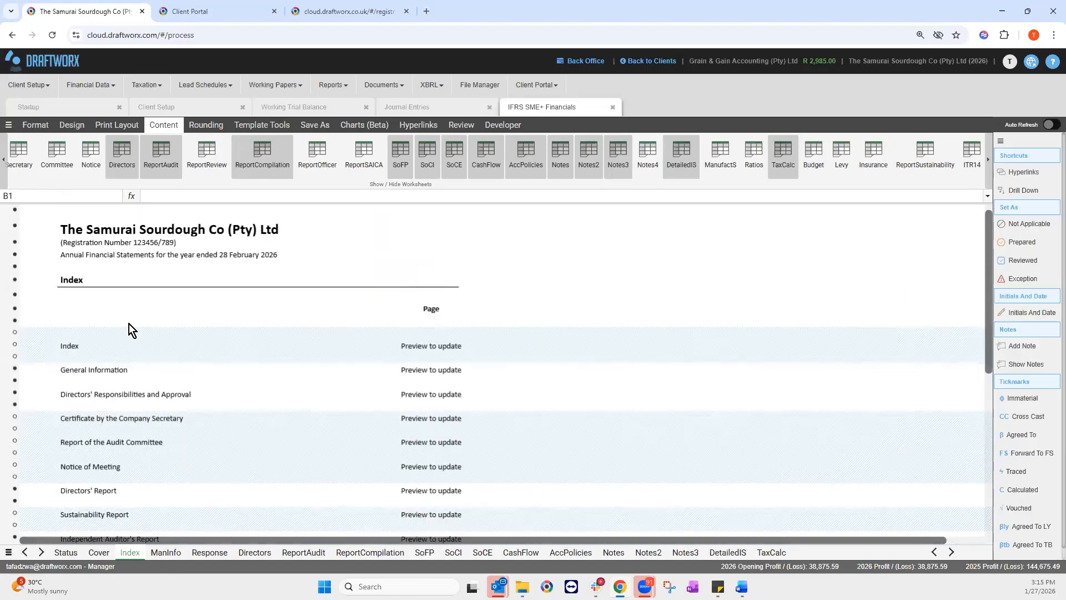
drag(454, 441, 440, 533)
scroll(435, 492, down, 4)
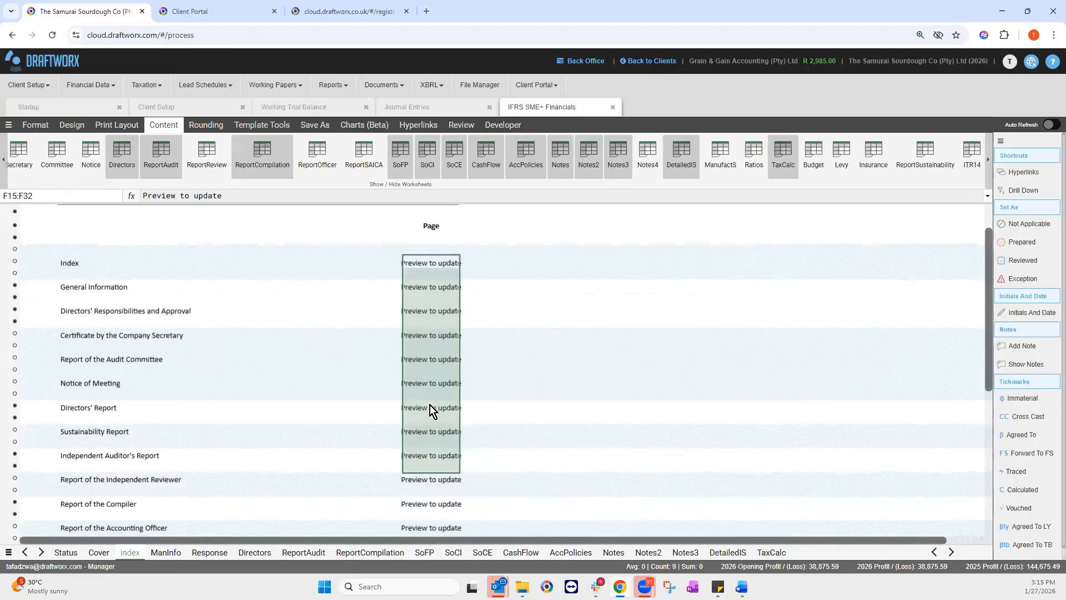
scroll(442, 406, down, 2)
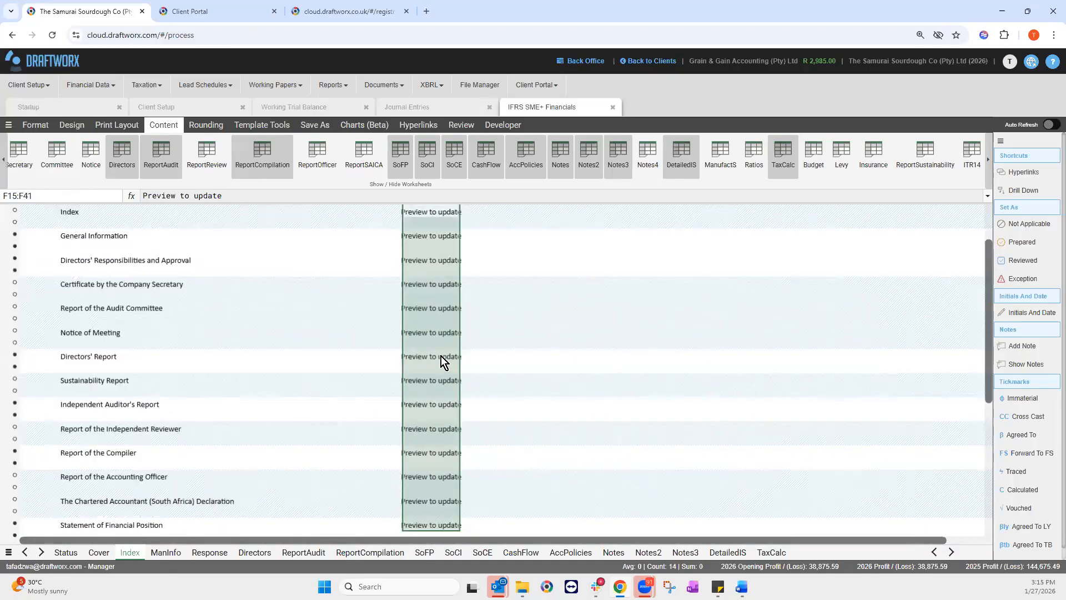
scroll(441, 366, up, 5)
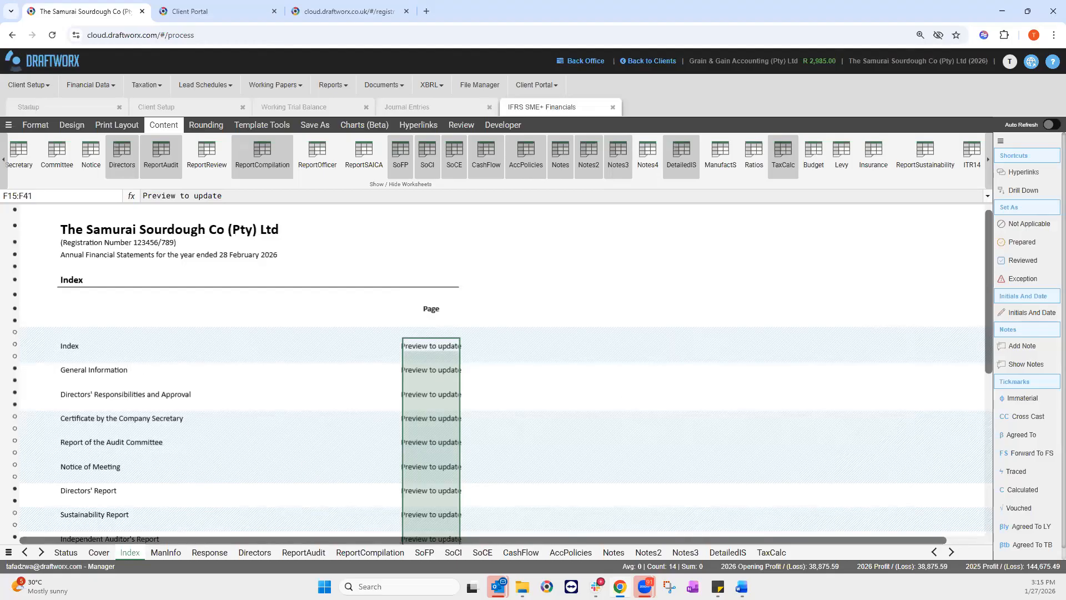
click(166, 553)
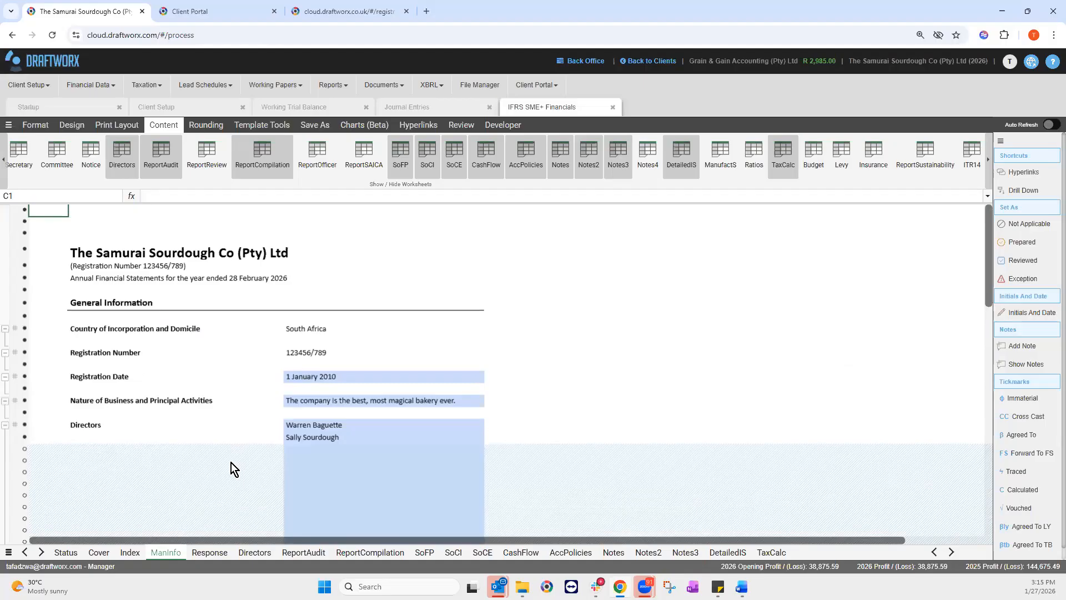
Step: Check the country of incorporation and Nature of Business entries on ManInfo
click(311, 333)
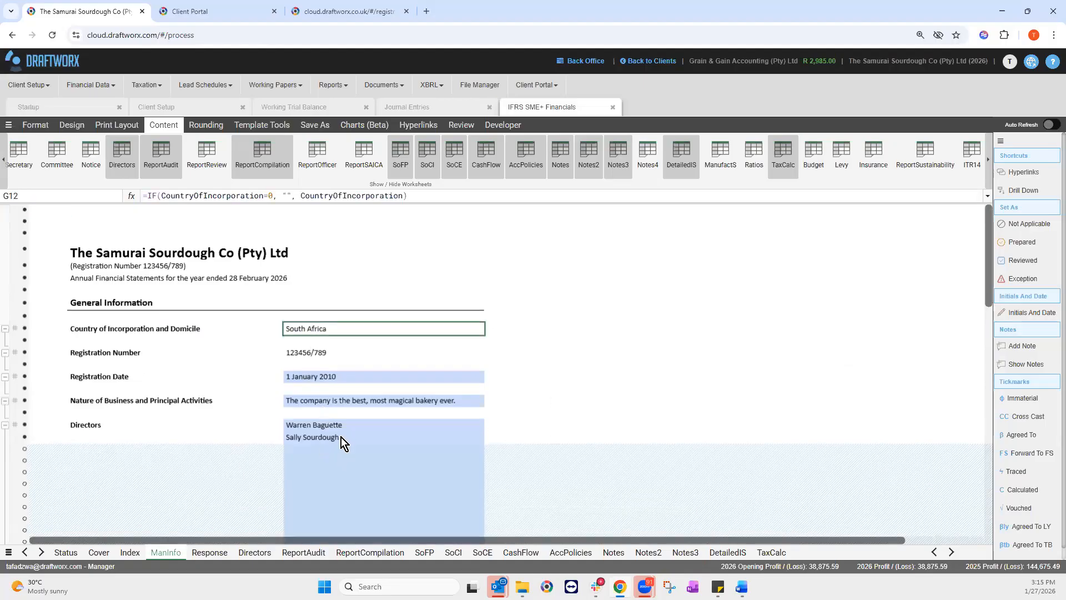
scroll(342, 438, down, 1)
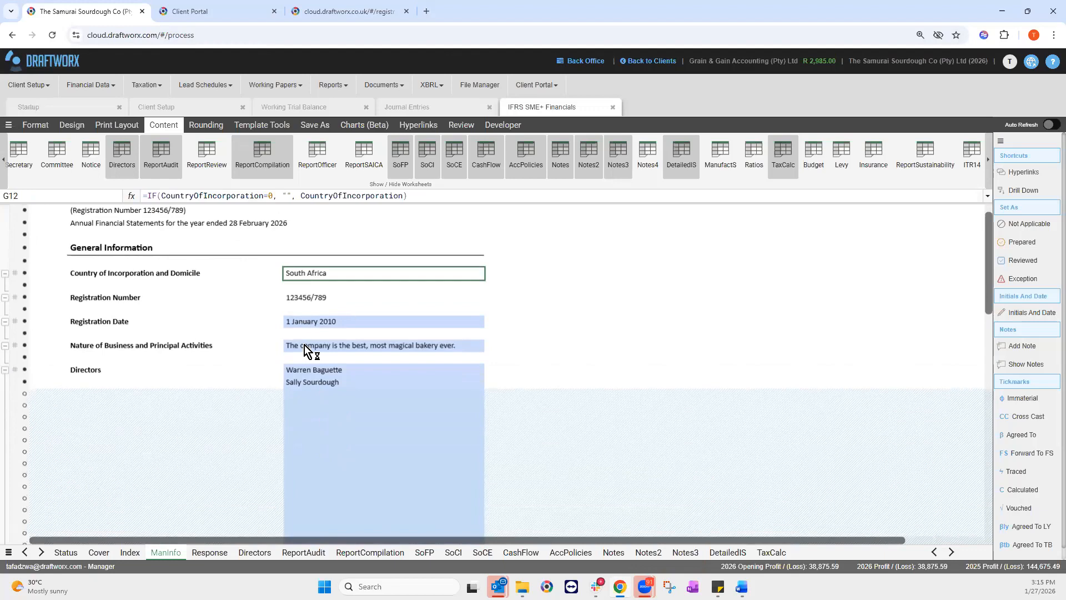
click(388, 342)
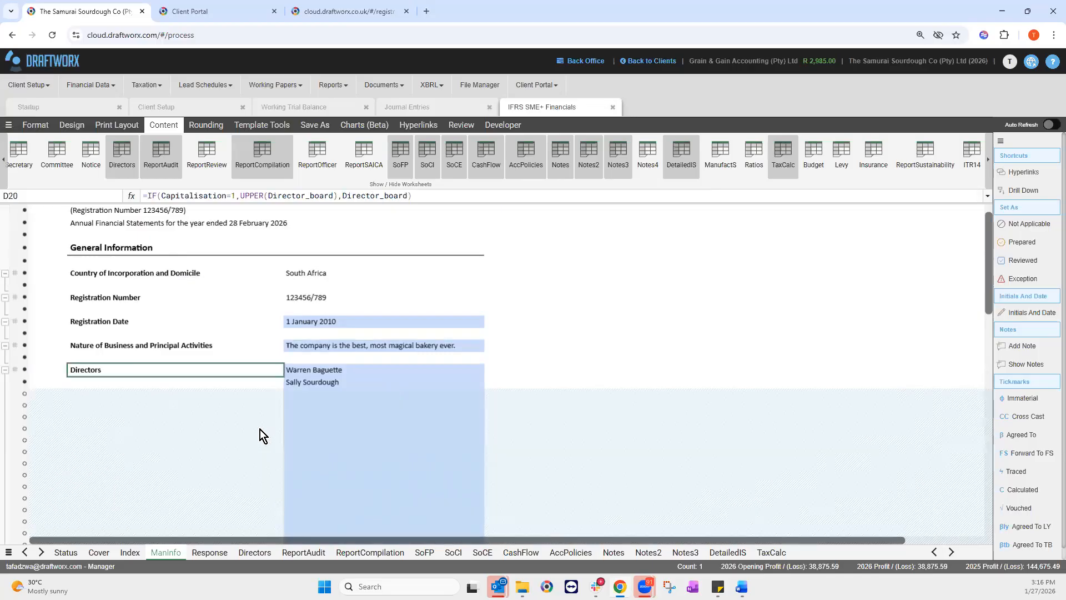
scroll(100, 471, down, 3)
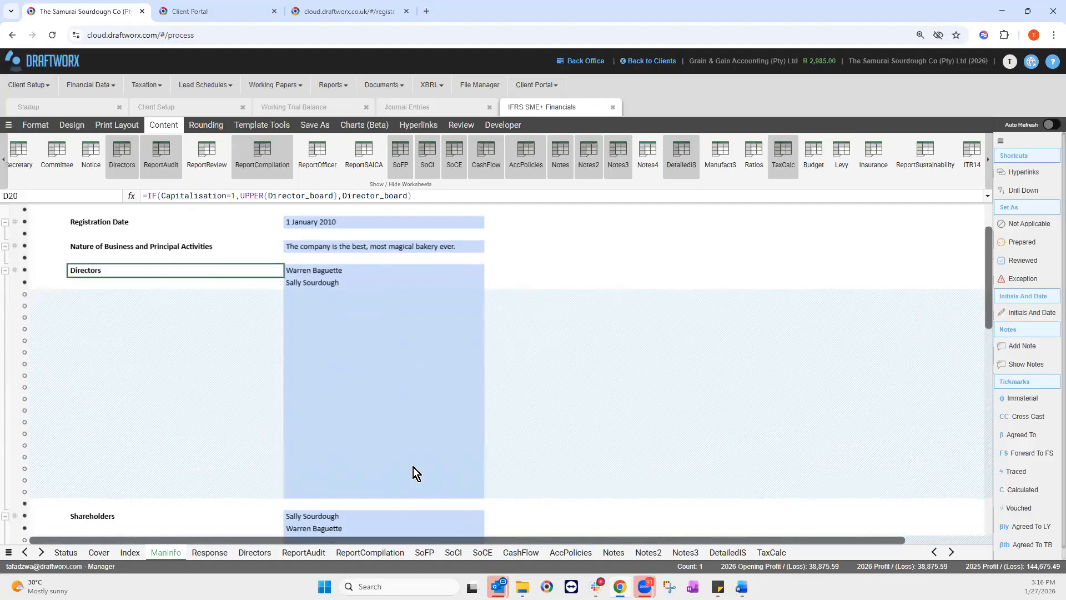
scroll(422, 435, down, 9)
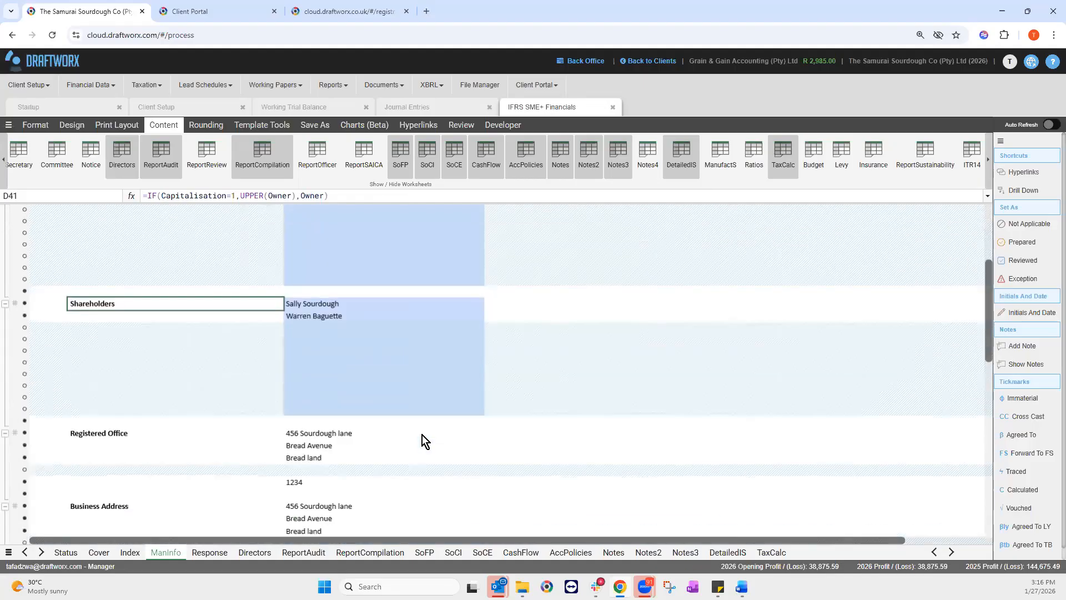
scroll(422, 435, down, 3)
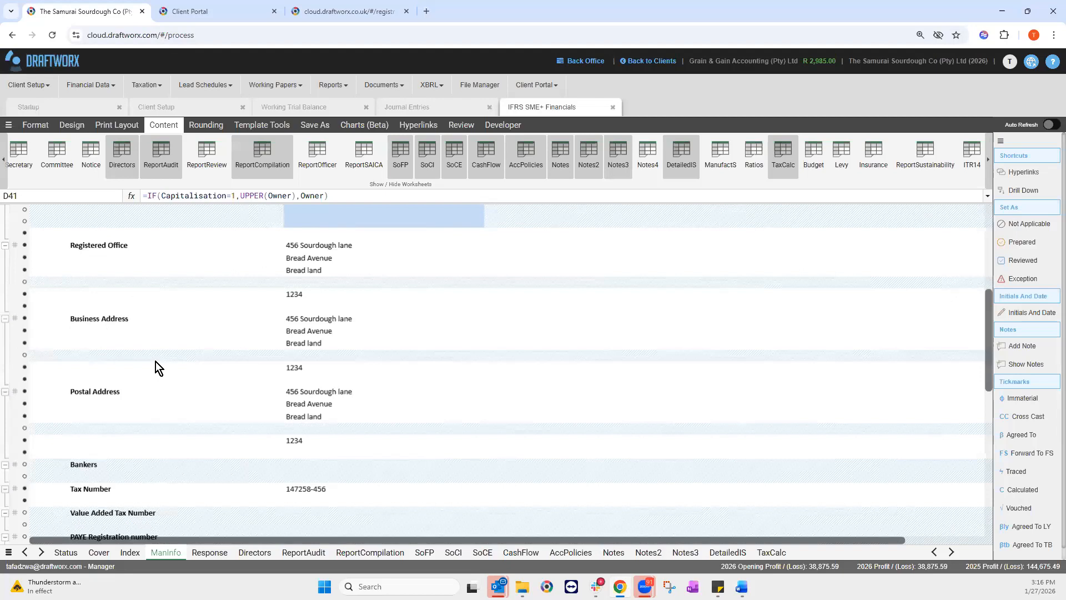
Step: Collapse the Business and Postal Address rows, exclude the Tax Number line, then open Response
click(7, 318)
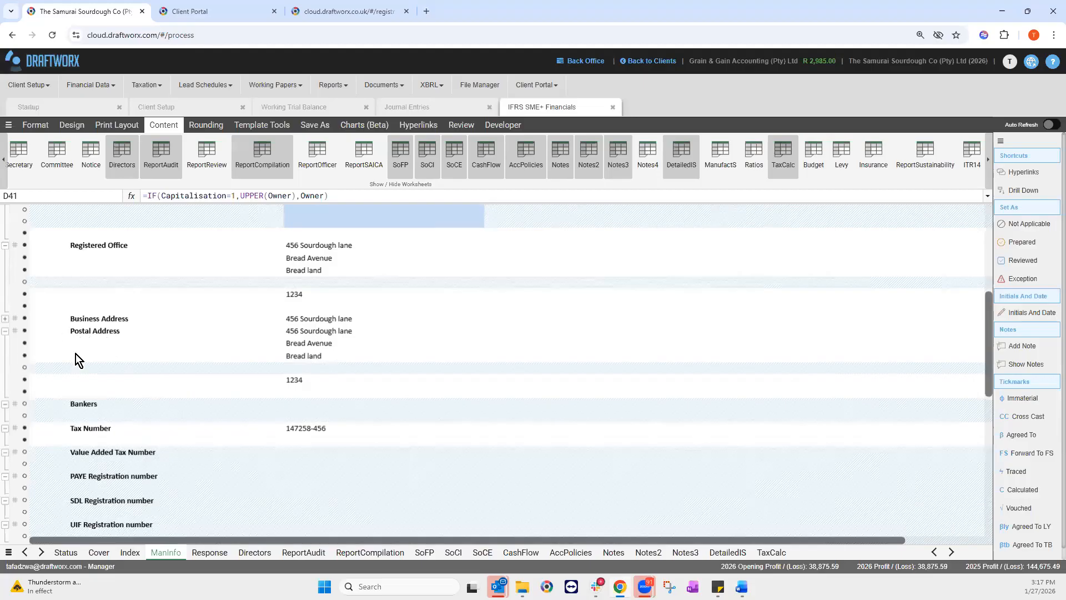
click(6, 331)
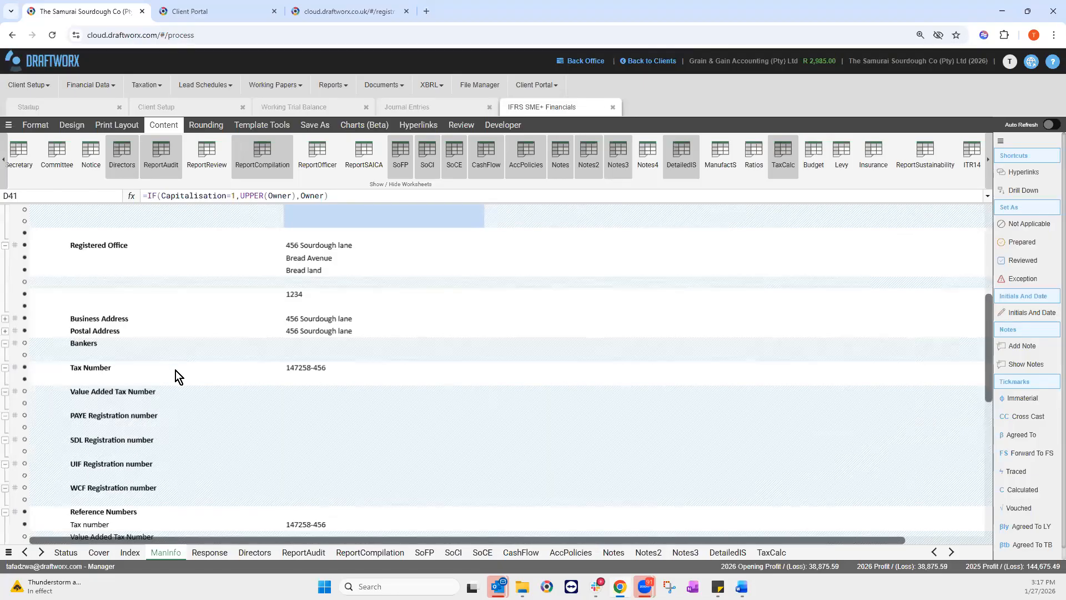
click(25, 367)
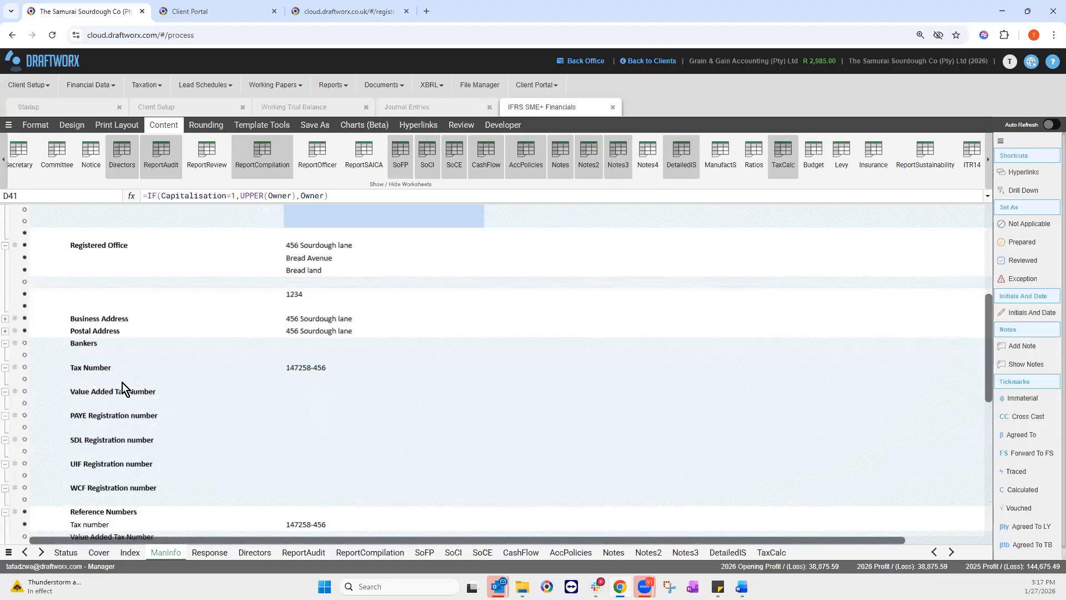
scroll(85, 342, up, 2)
scroll(50, 432, down, 1)
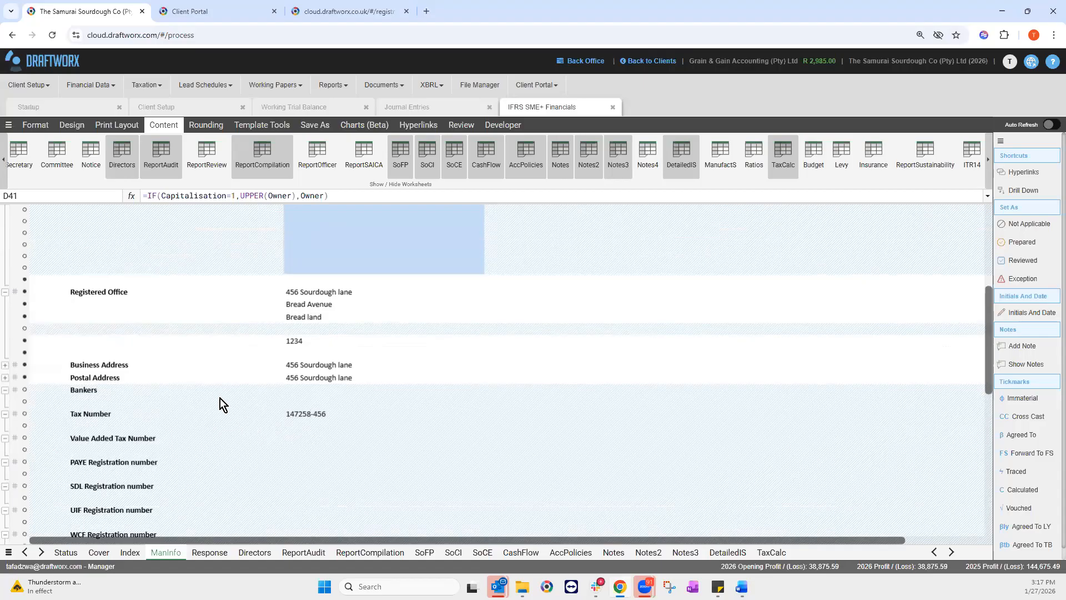
scroll(220, 398, up, 3)
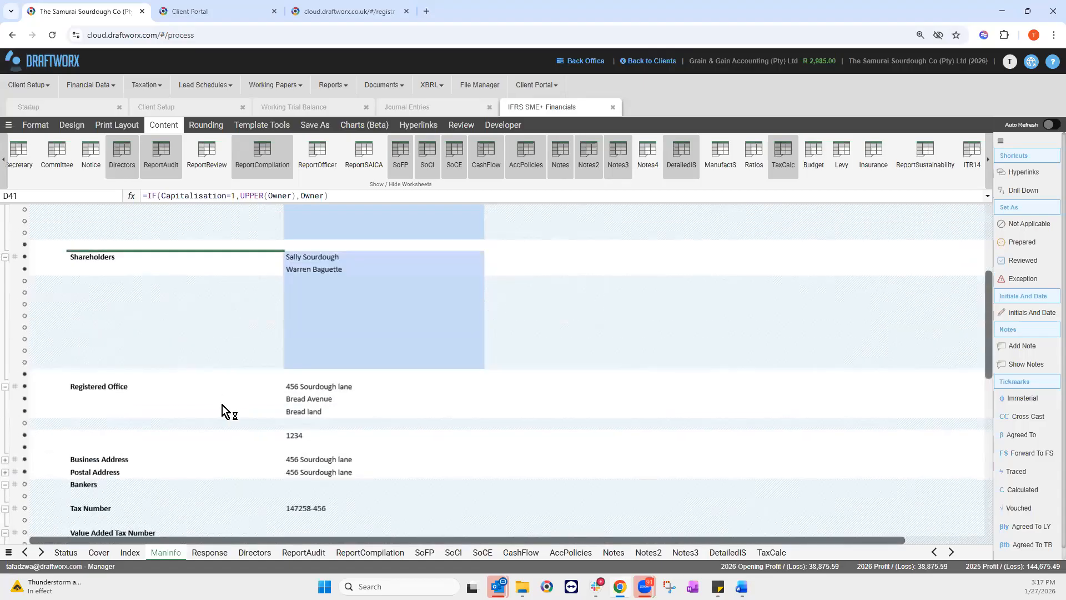
scroll(181, 514, down, 3)
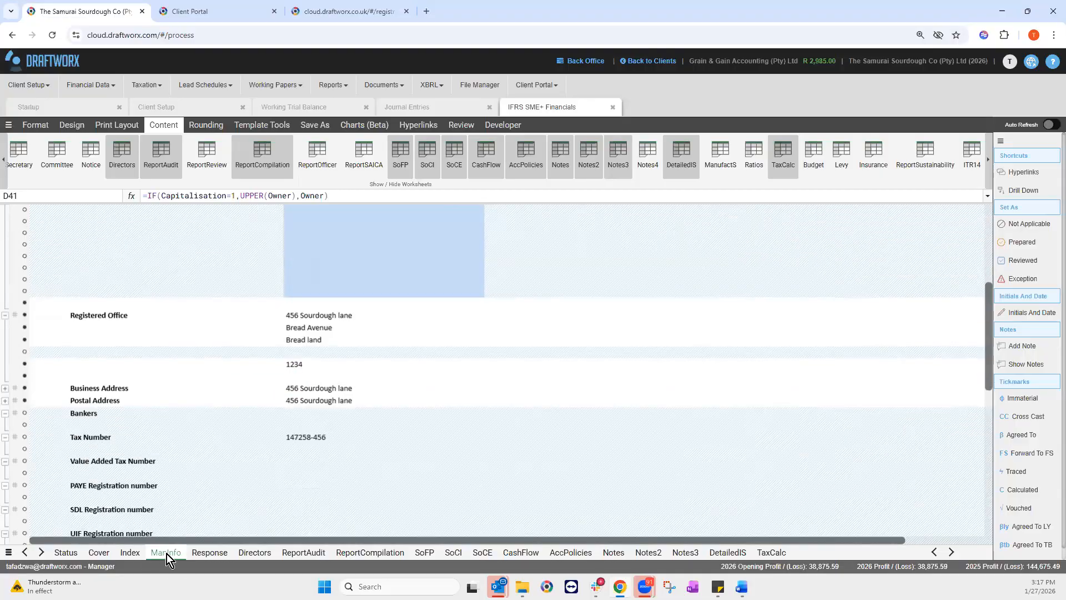
click(209, 553)
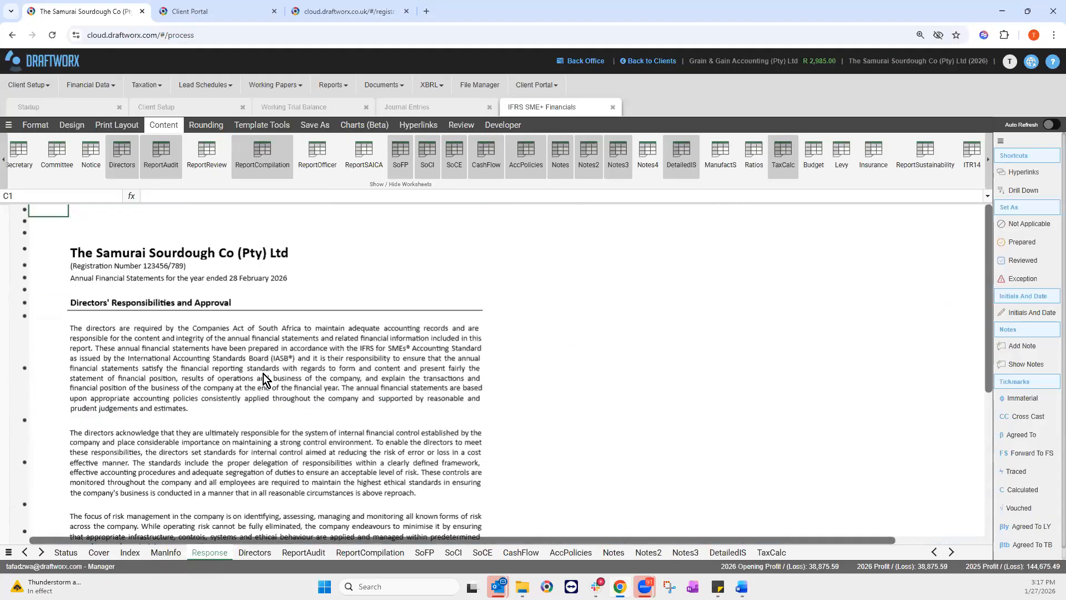
Step: Scroll through the Directors' Responsibilities text, then open the Directors sheet at Review of activities
click(226, 378)
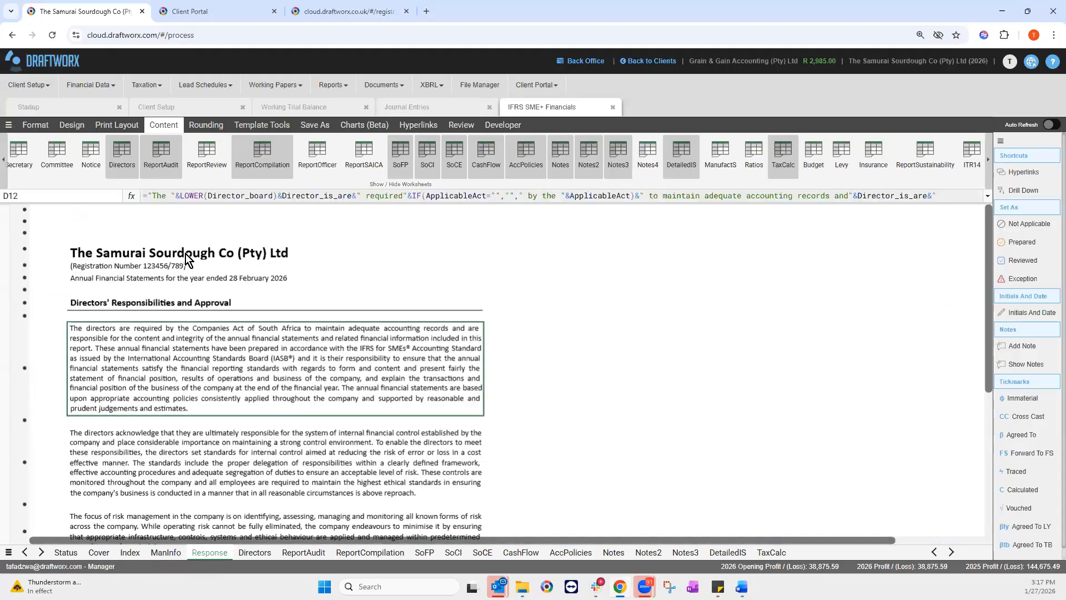
scroll(332, 388, down, 3)
scroll(322, 386, down, 12)
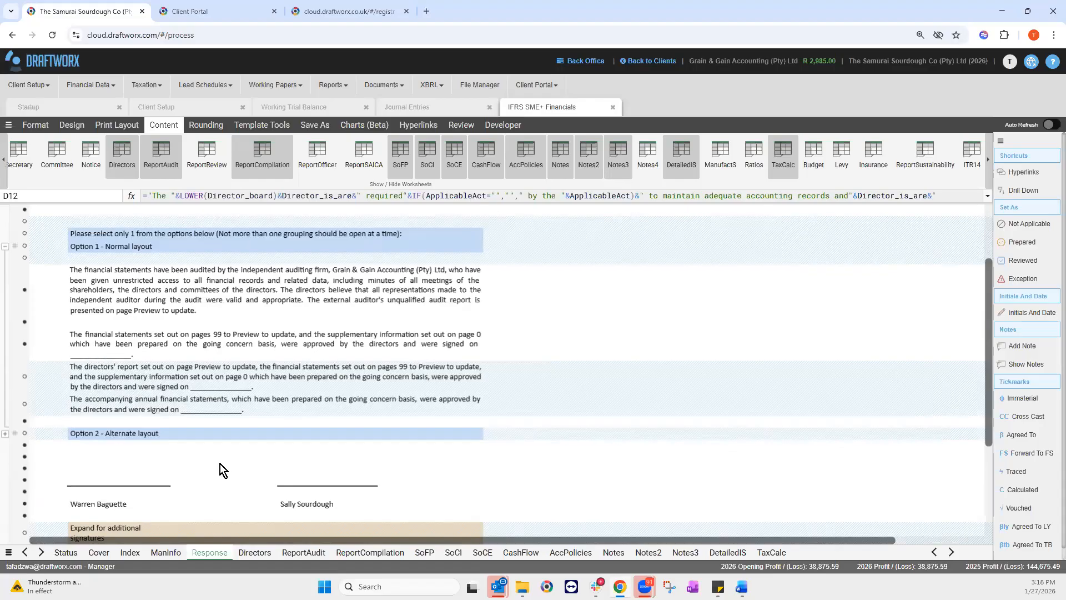
click(248, 552)
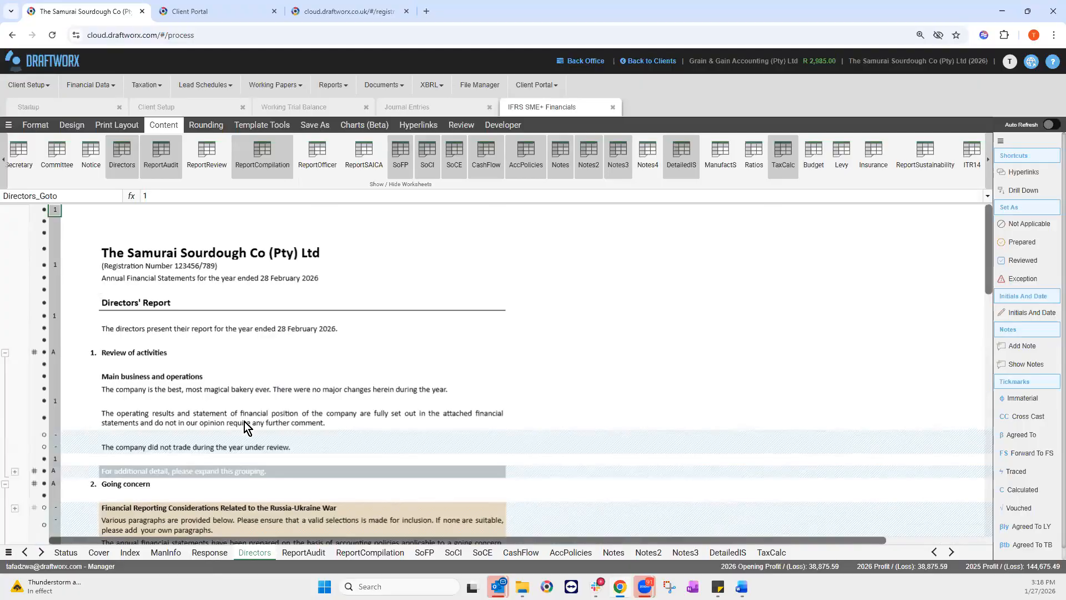
scroll(245, 421, down, 1)
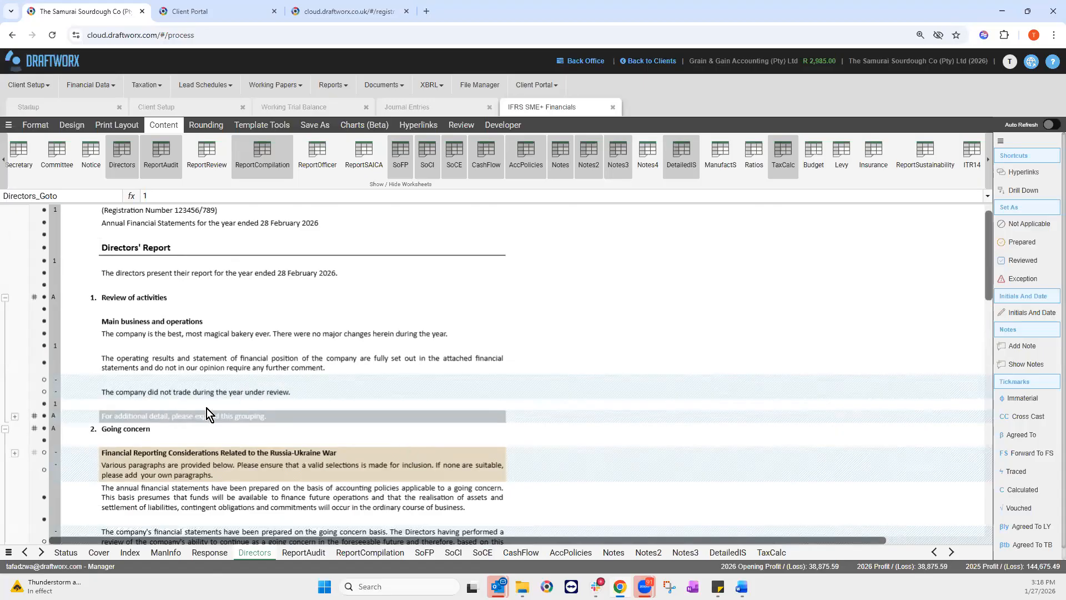
scroll(185, 394, down, 1)
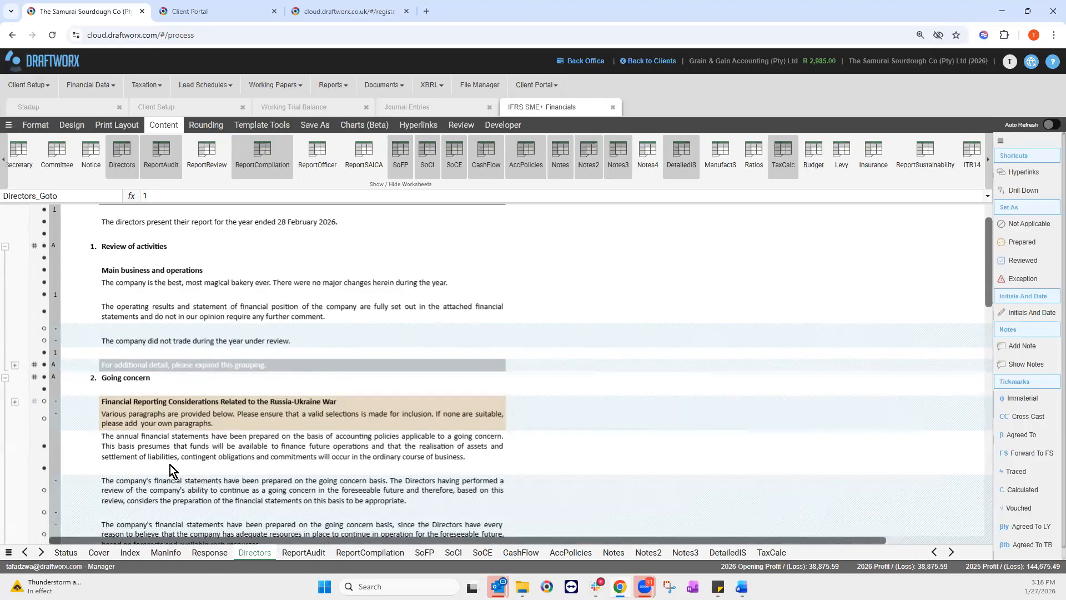
scroll(335, 396, down, 1)
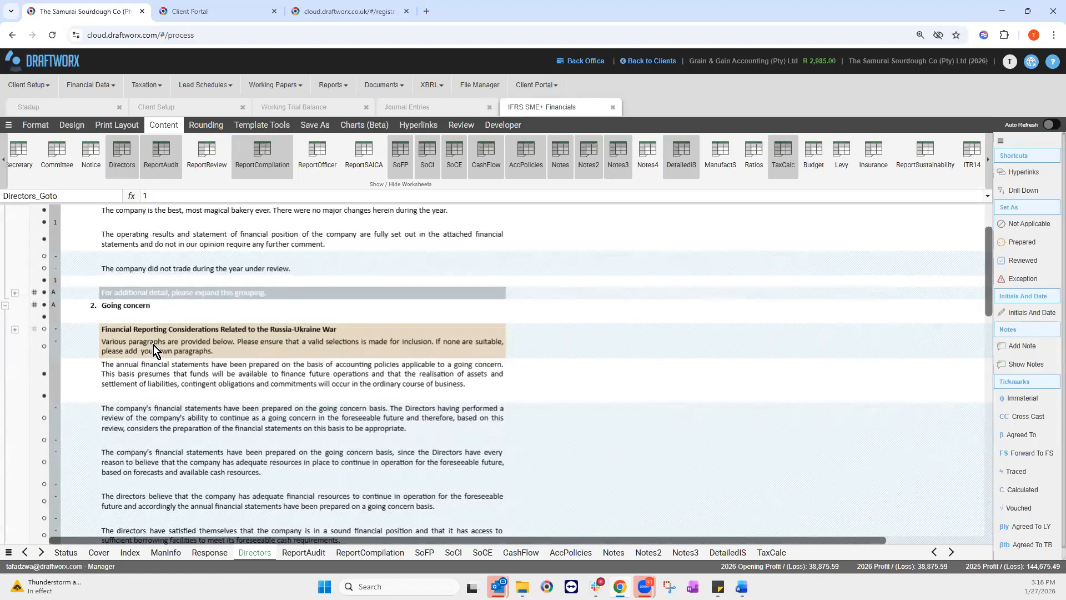
scroll(156, 355, down, 1)
scroll(163, 378, down, 1)
click(152, 401)
click(135, 441)
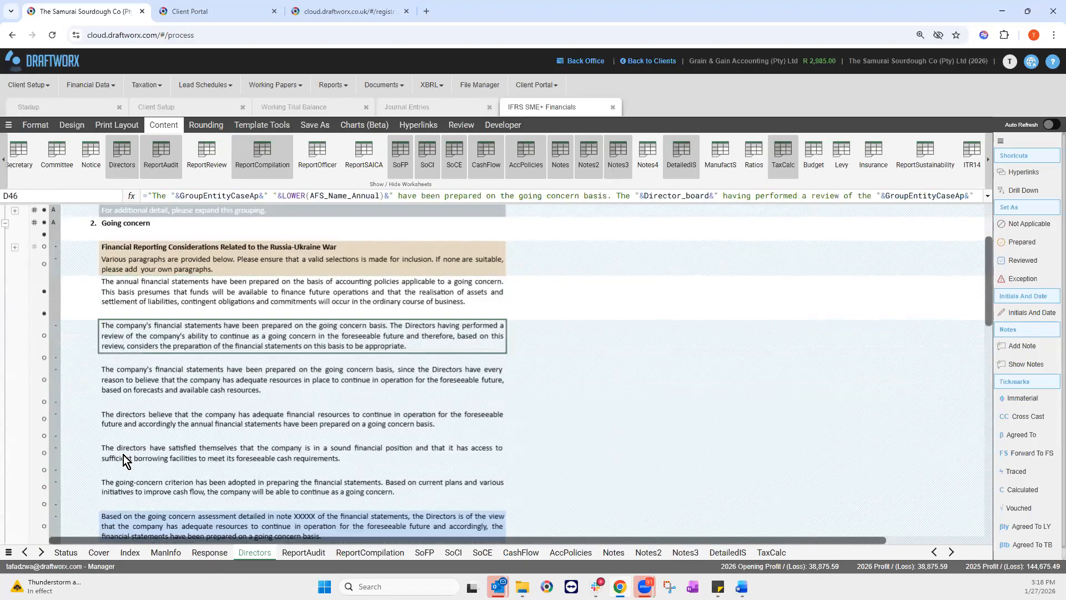
key(Down)
key(Down)
key(Down)
key(Down)
key(Down)
key(Down)
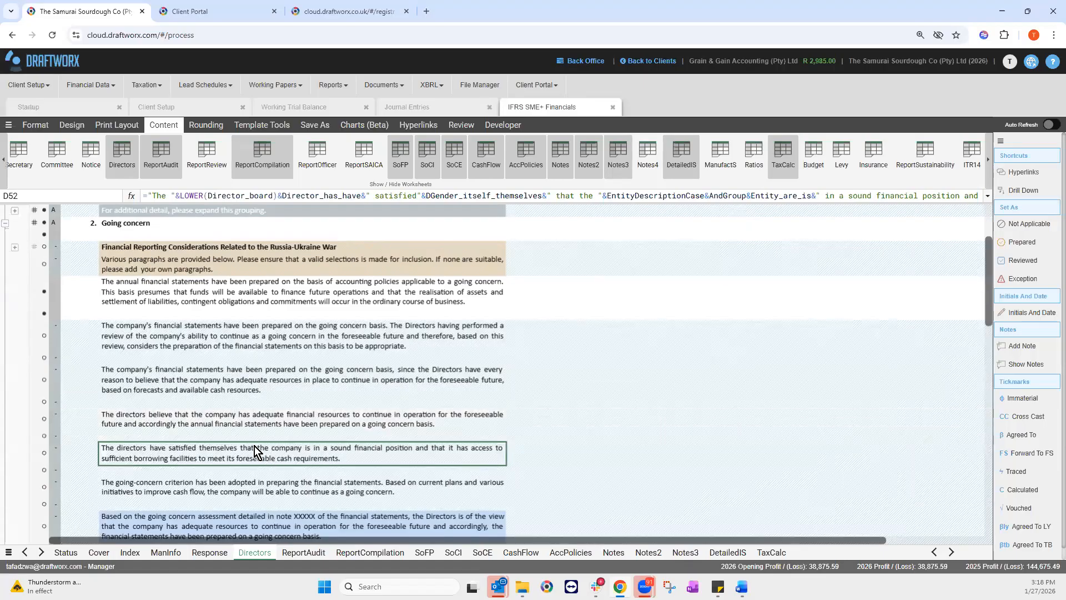
scroll(239, 424, down, 3)
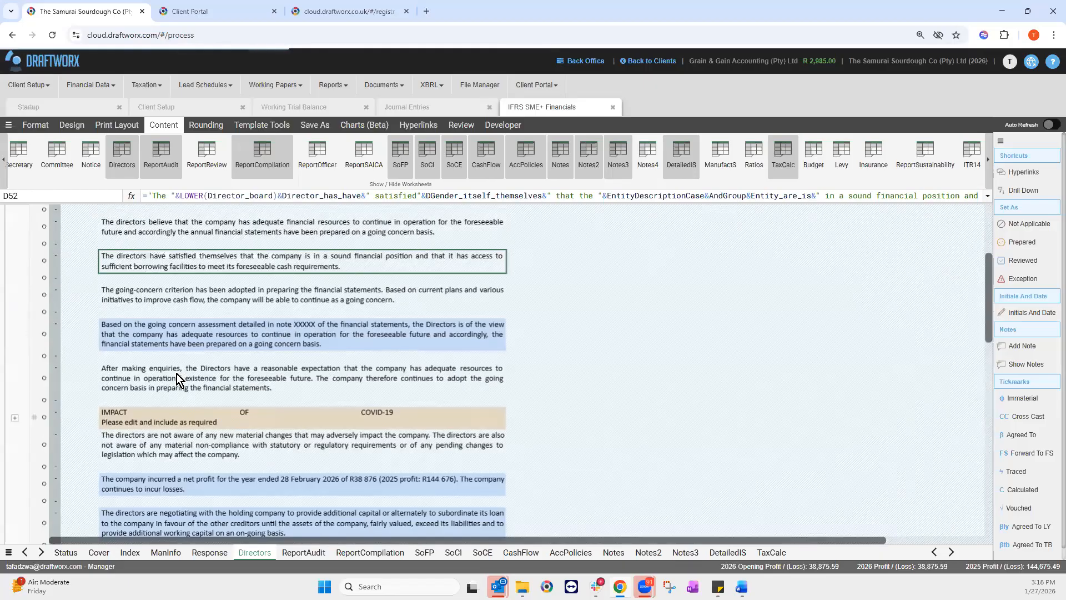
scroll(15, 352, down, 1)
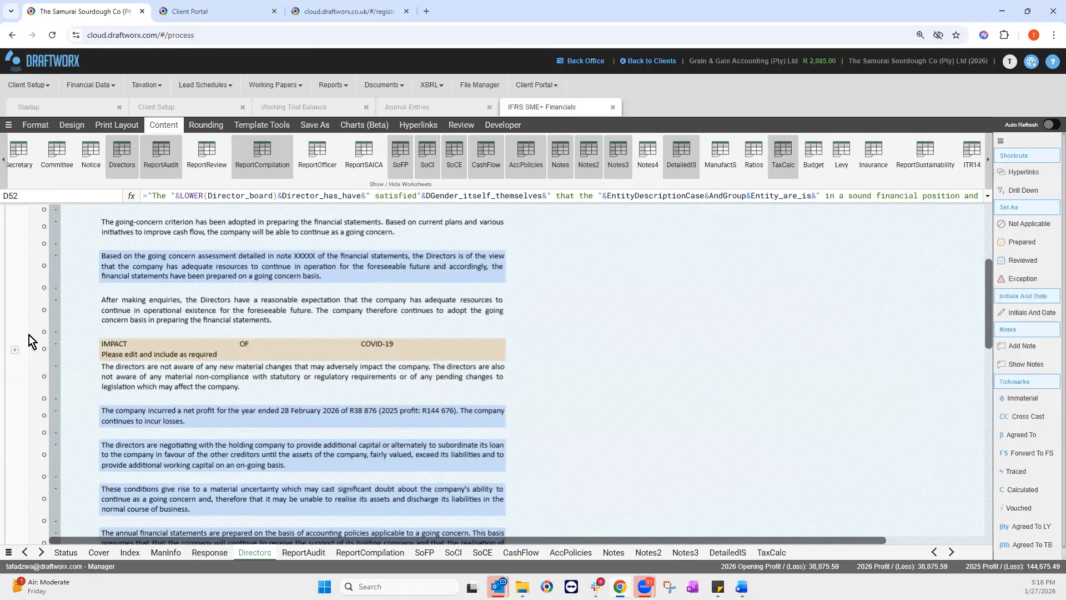
click(14, 349)
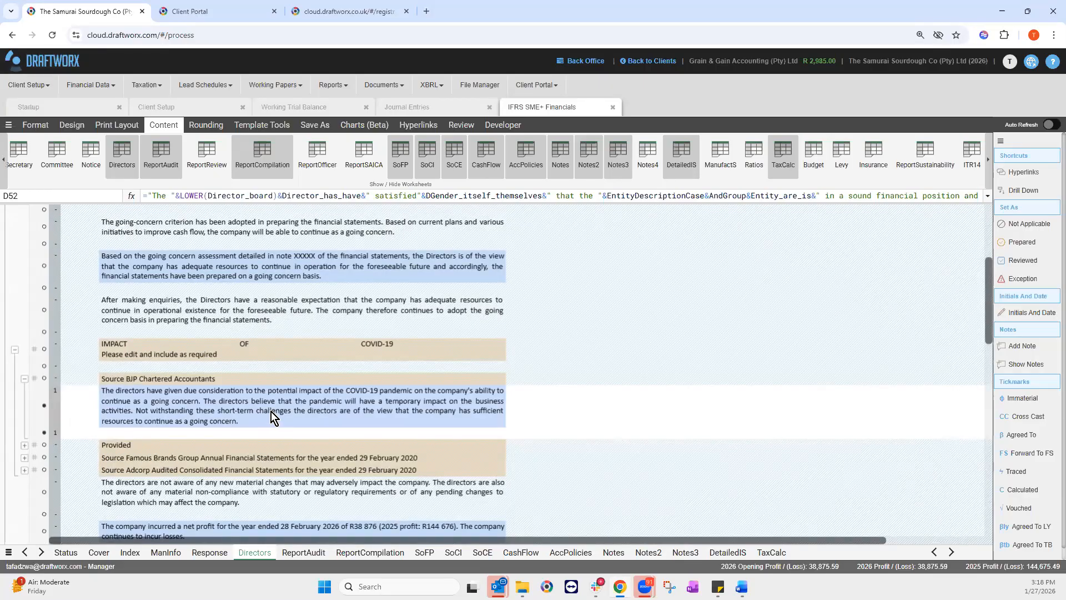
scroll(135, 498, down, 3)
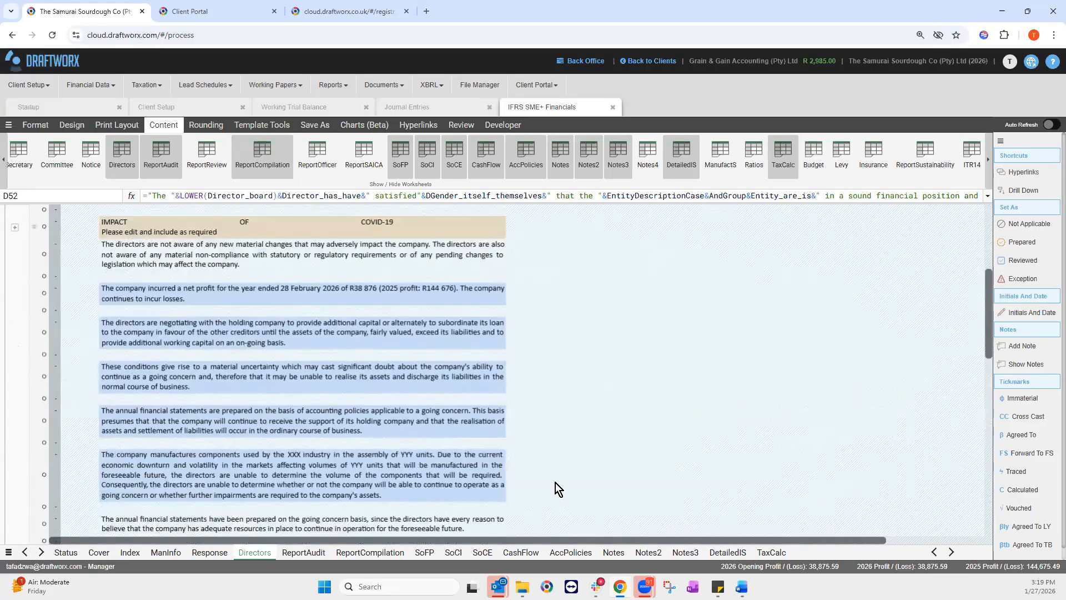
scroll(246, 434, down, 5)
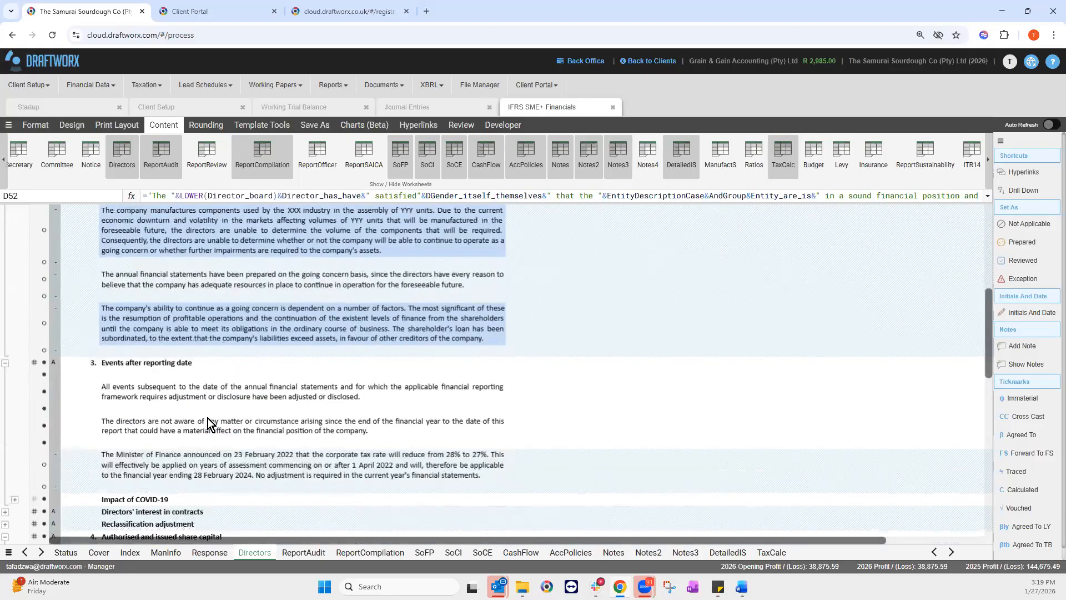
scroll(210, 425, down, 3)
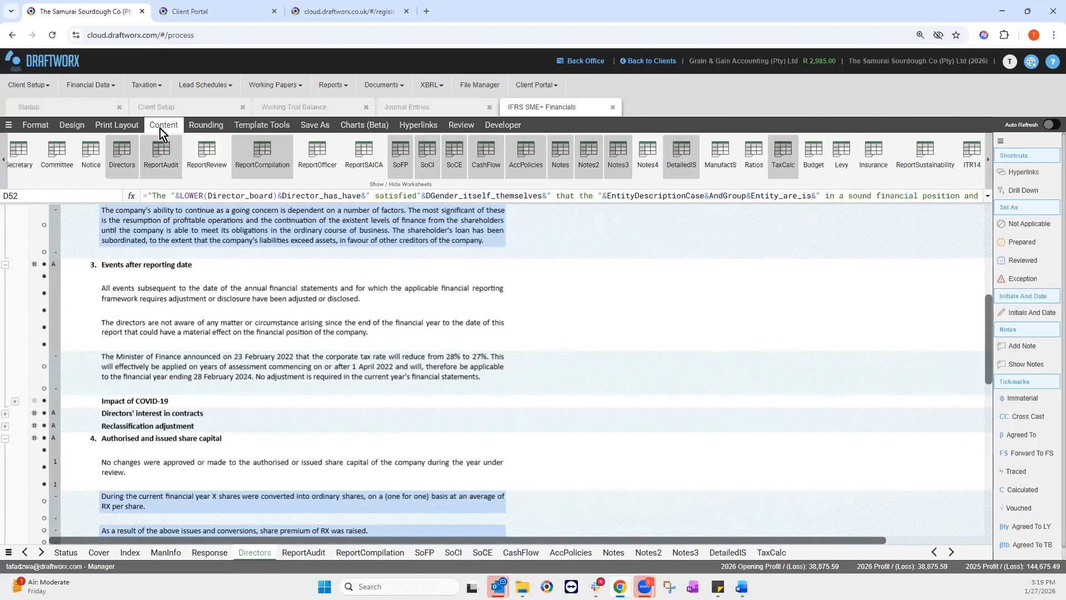
click(4, 159)
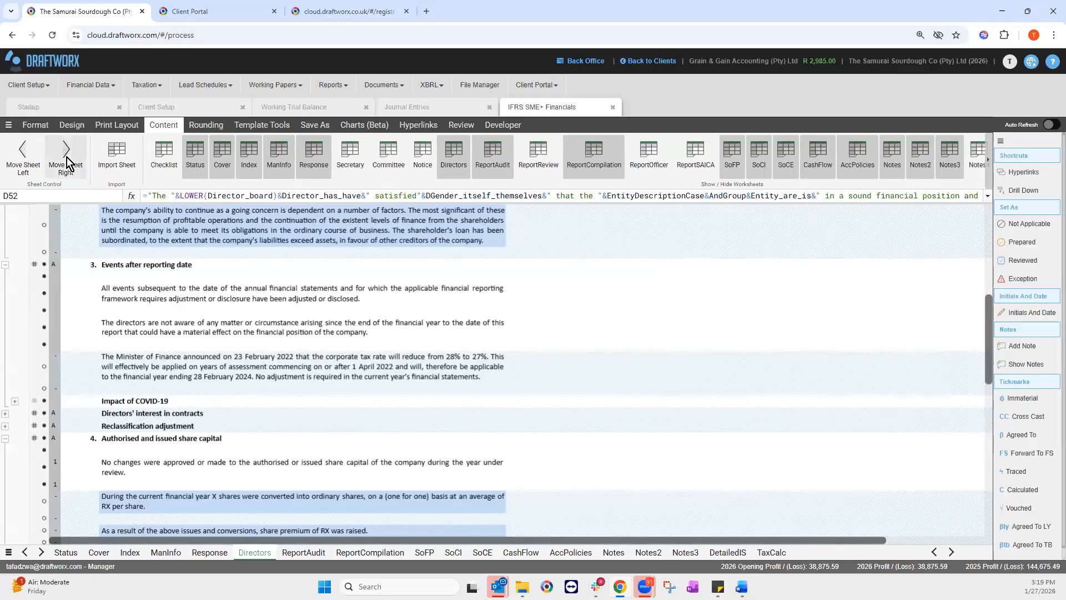
drag(415, 551, 415, 551)
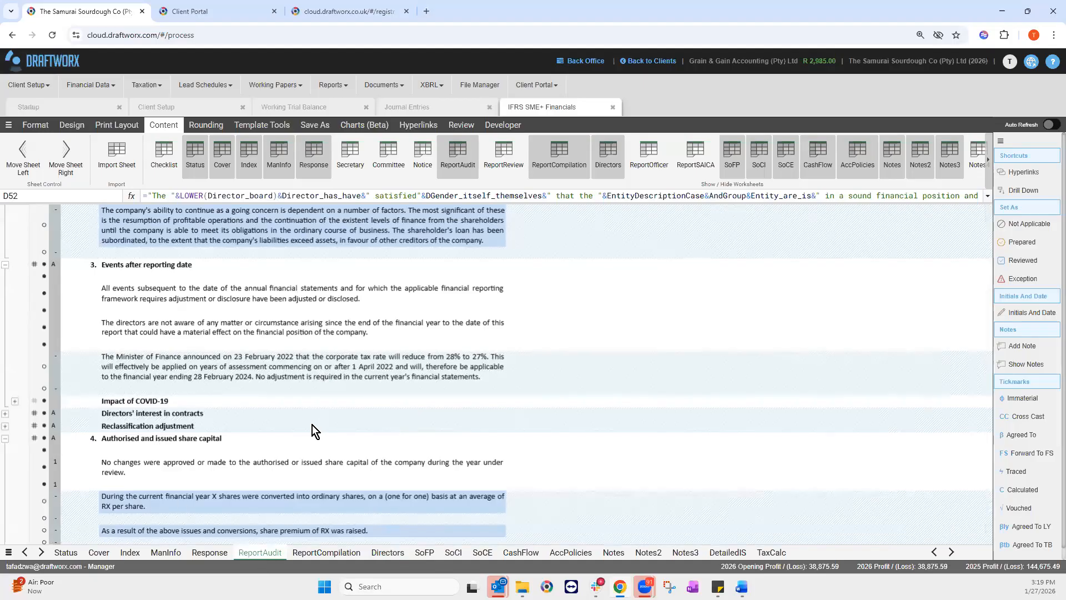
scroll(290, 419, down, 3)
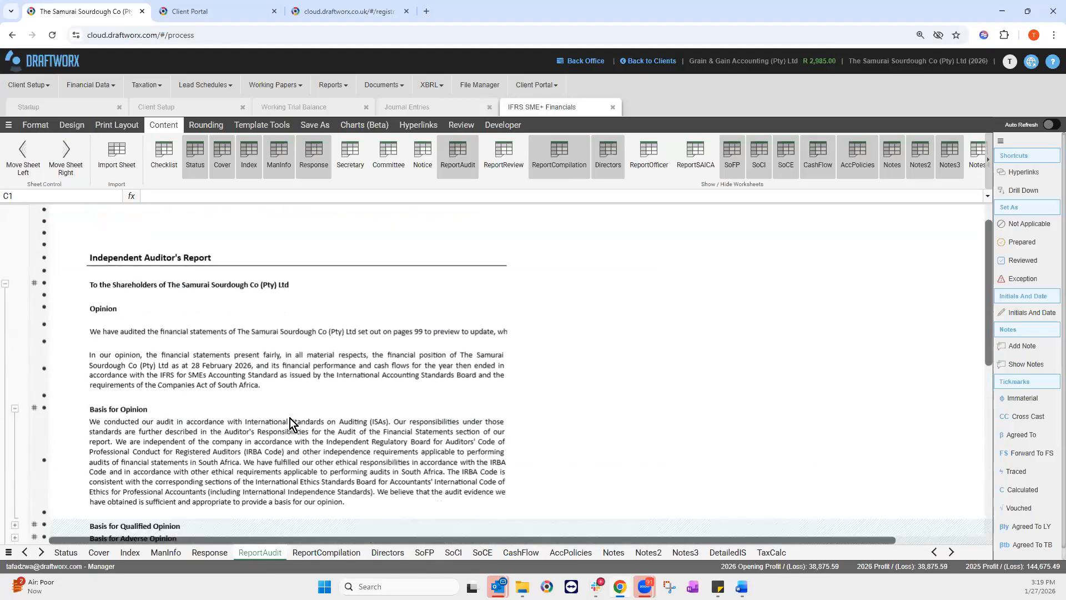
scroll(85, 327, down, 2)
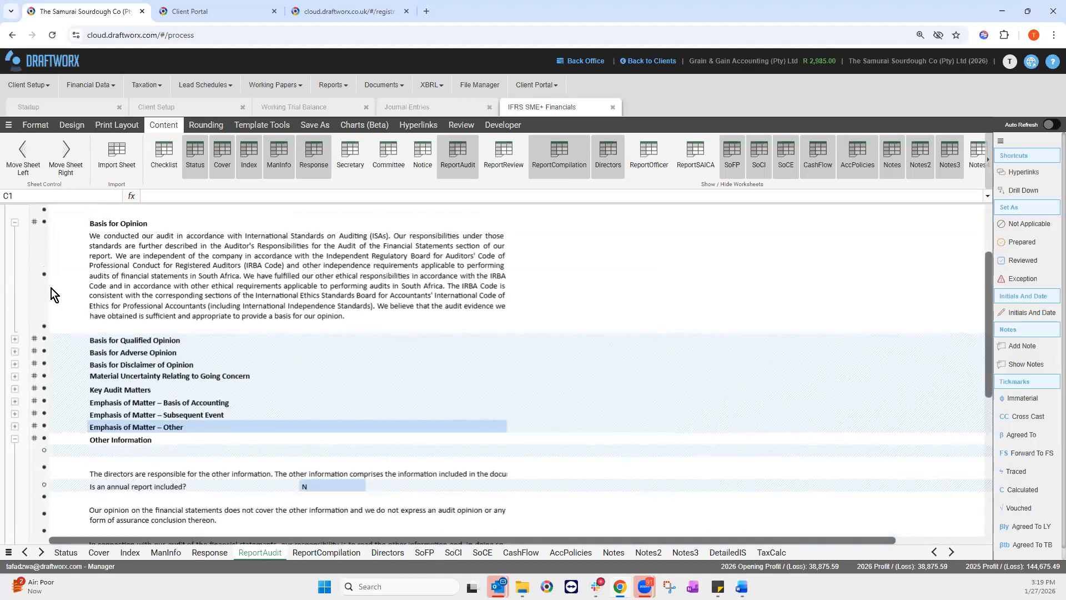
scroll(311, 401, down, 1)
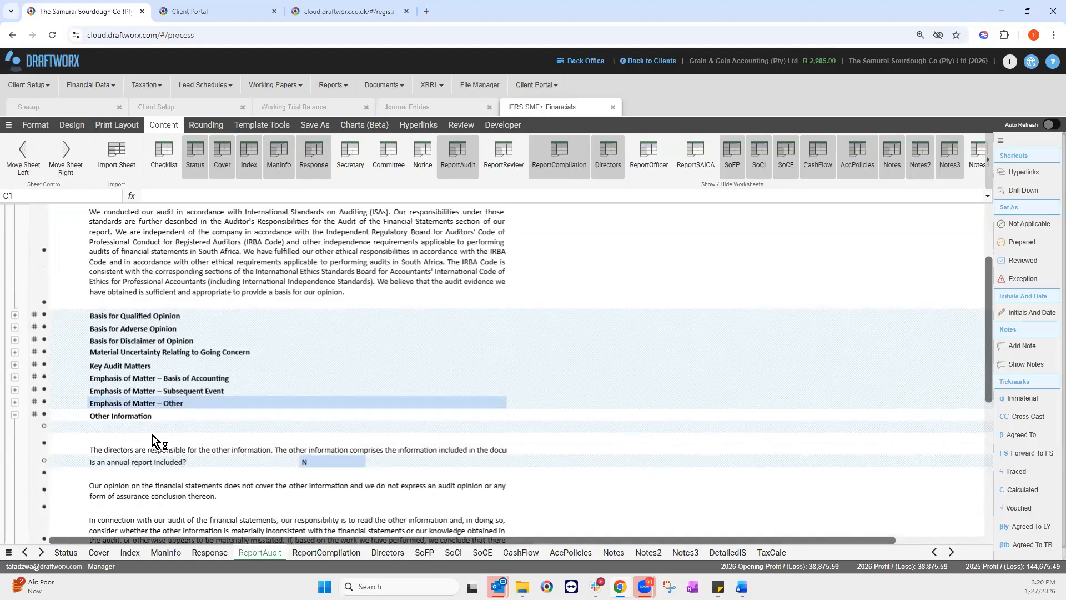
scroll(12, 275, down, 3)
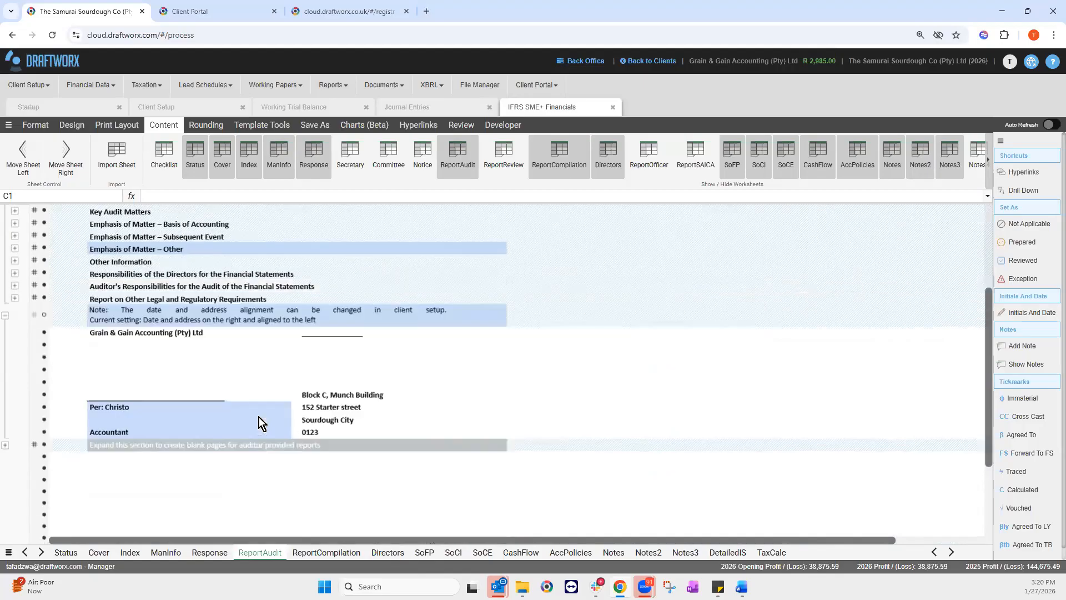
scroll(262, 391, up, 7)
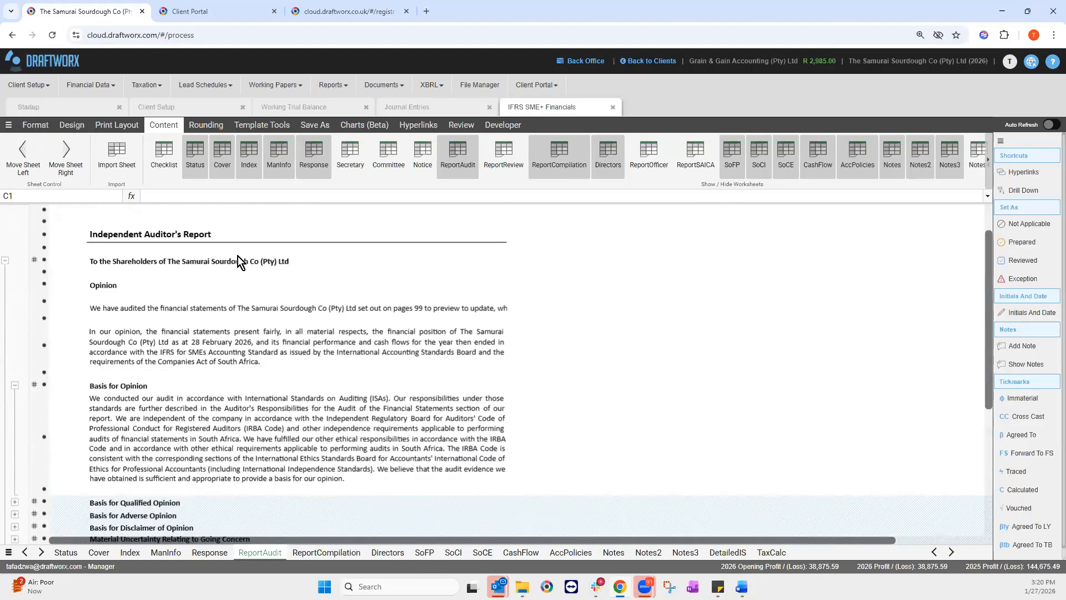
scroll(237, 255, down, 3)
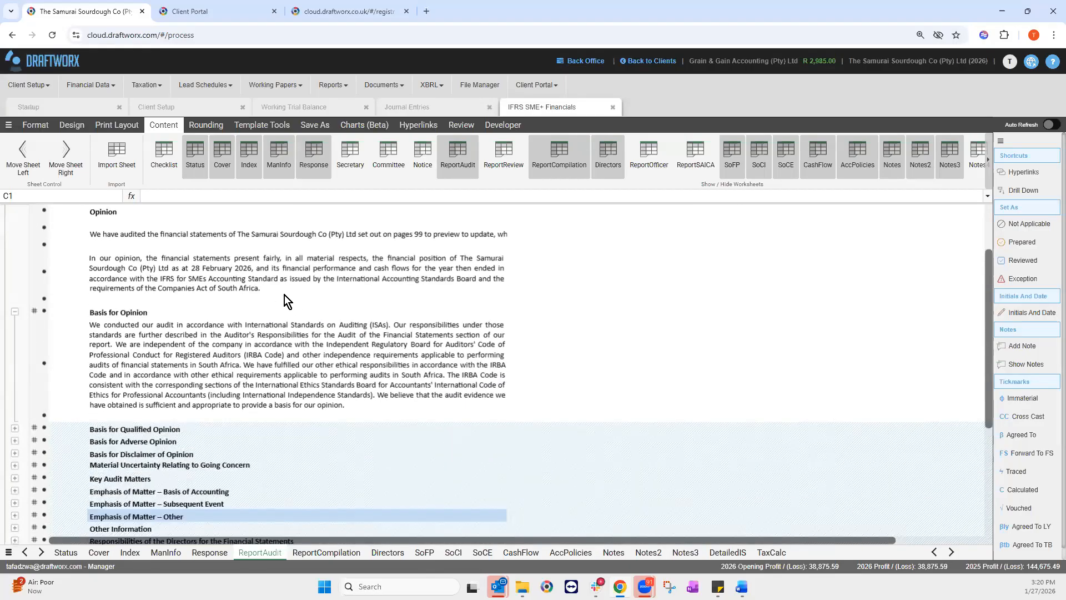
scroll(275, 311, down, 3)
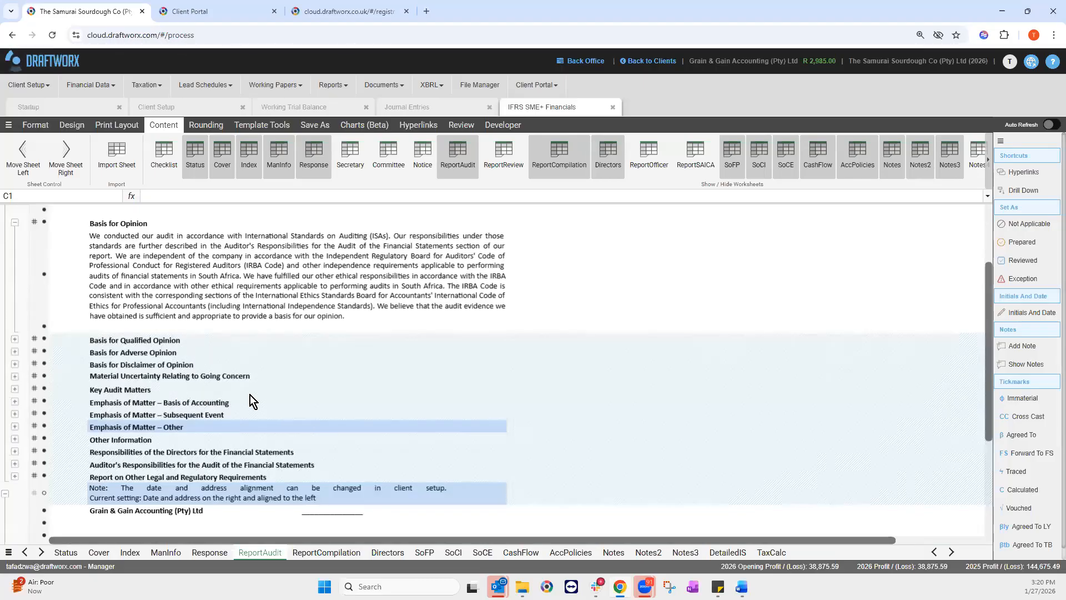
scroll(250, 394, down, 1)
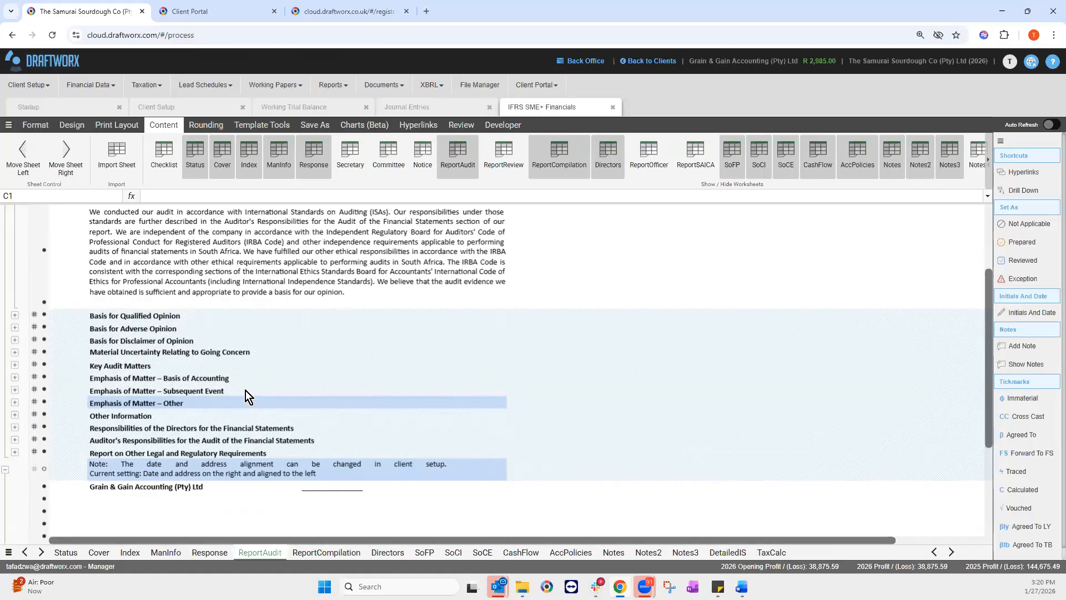
scroll(245, 390, down, 4)
scroll(249, 394, up, 4)
scroll(250, 395, down, 6)
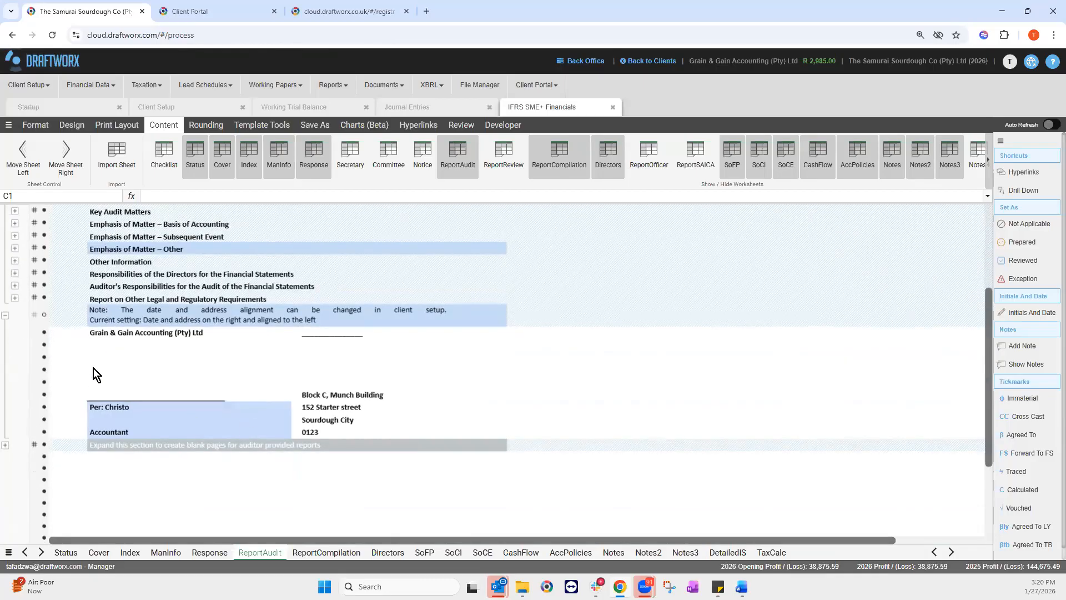
Step: Expand the auditor-provided reports and two-page report sections, then select firm name cell D182
click(6, 446)
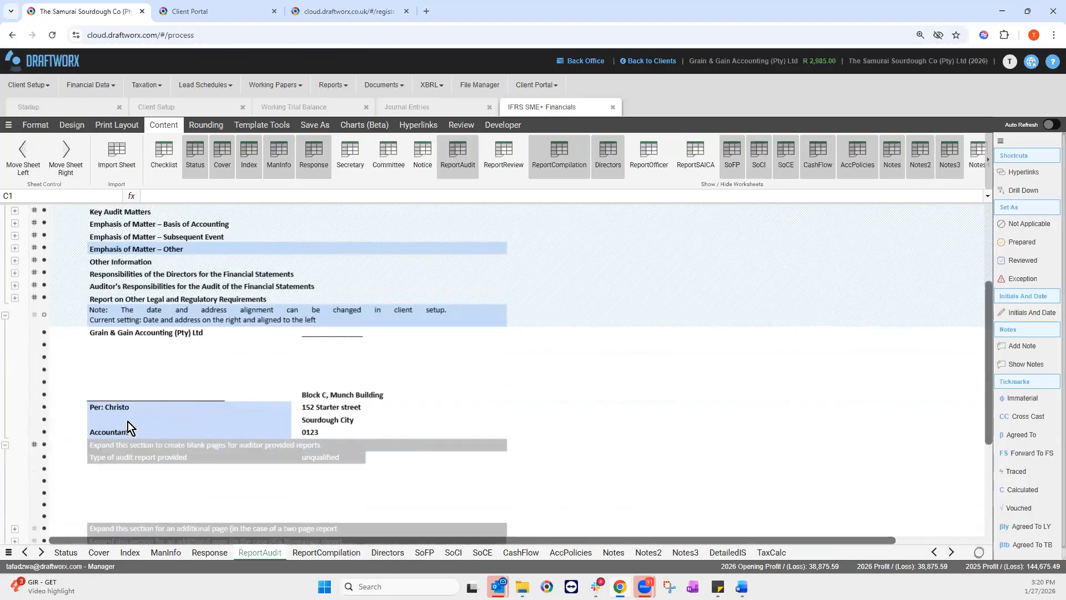
scroll(17, 425, down, 1)
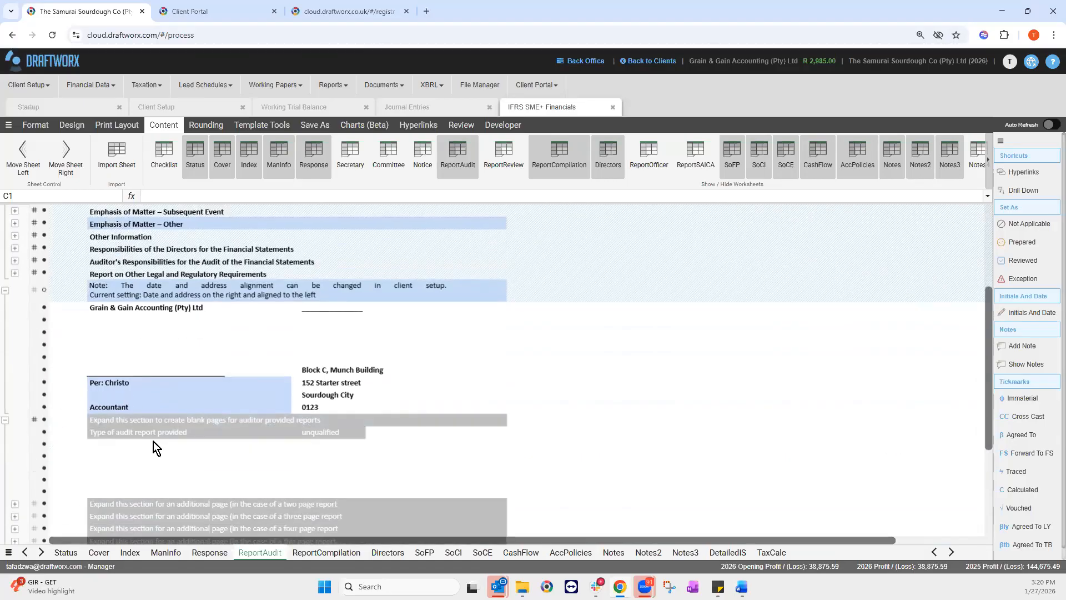
scroll(179, 421, down, 4)
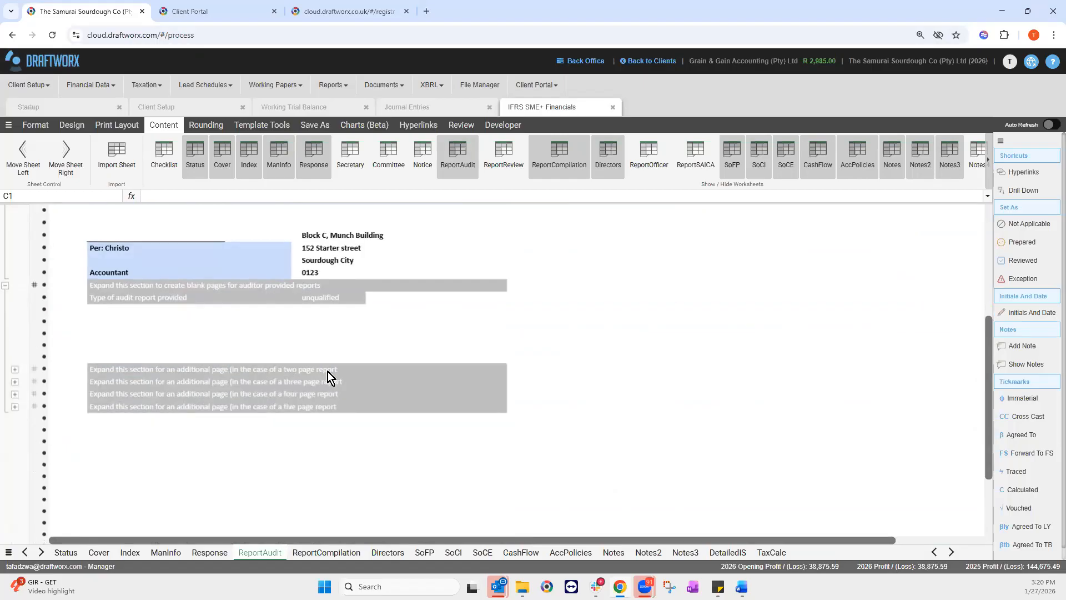
click(14, 370)
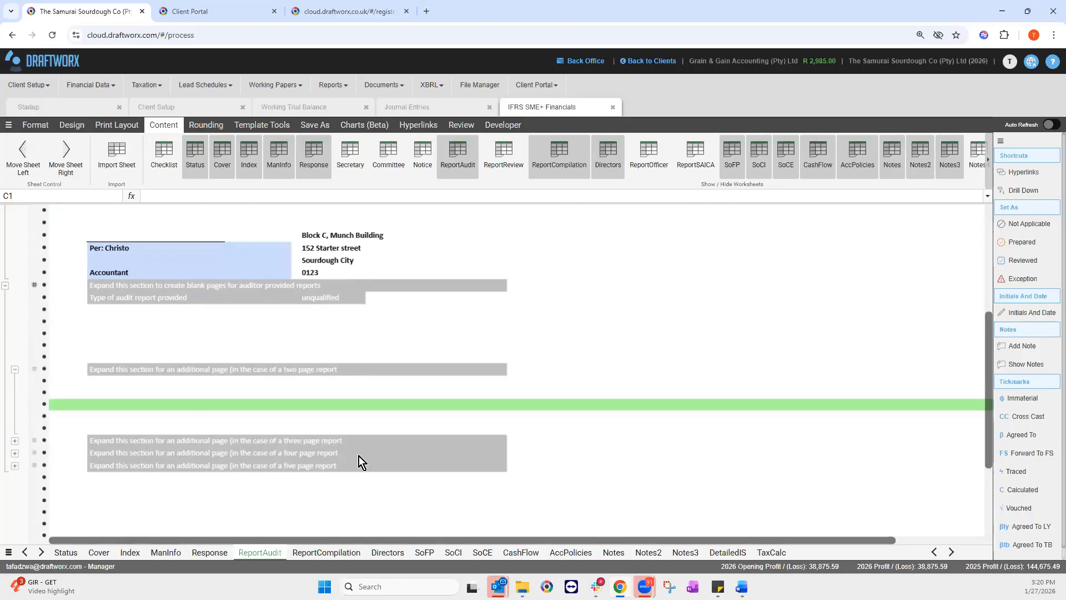
scroll(358, 457, up, 3)
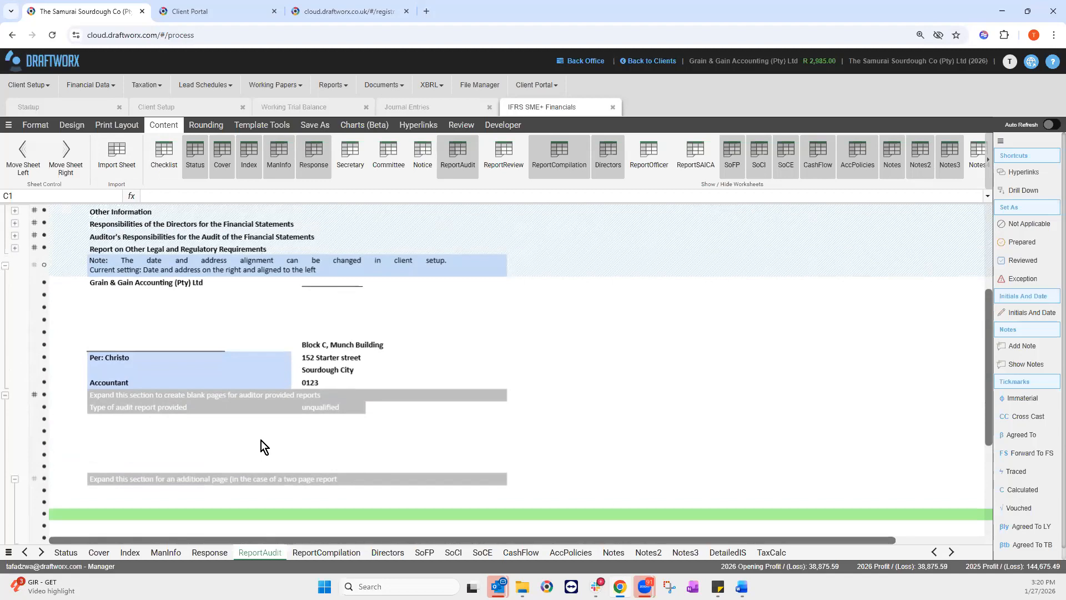
click(183, 284)
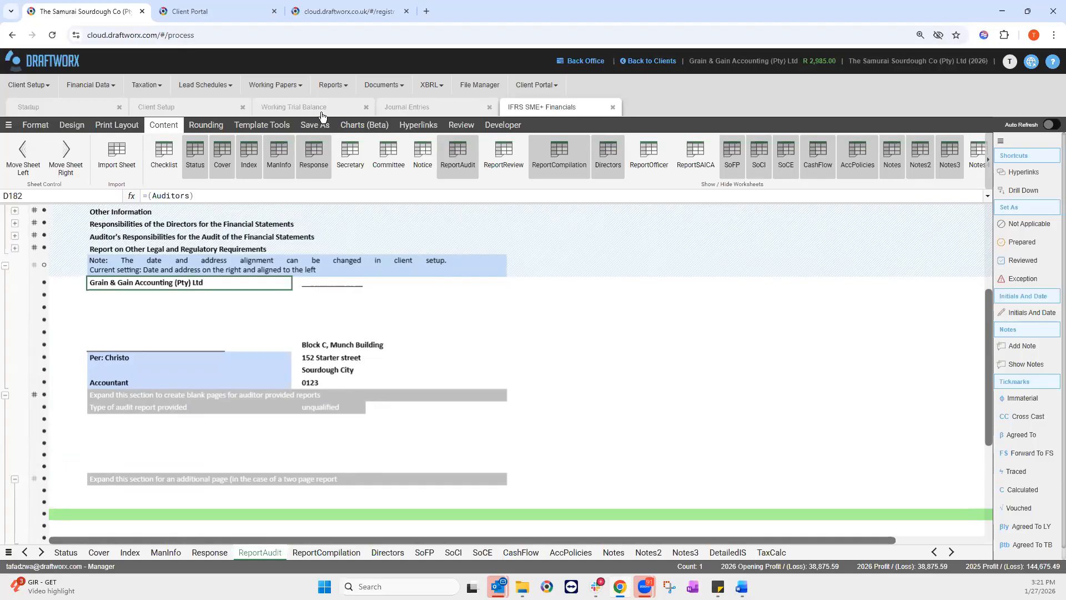
Step: Apply the additional practice details to the workbook from Template Tools
click(274, 121)
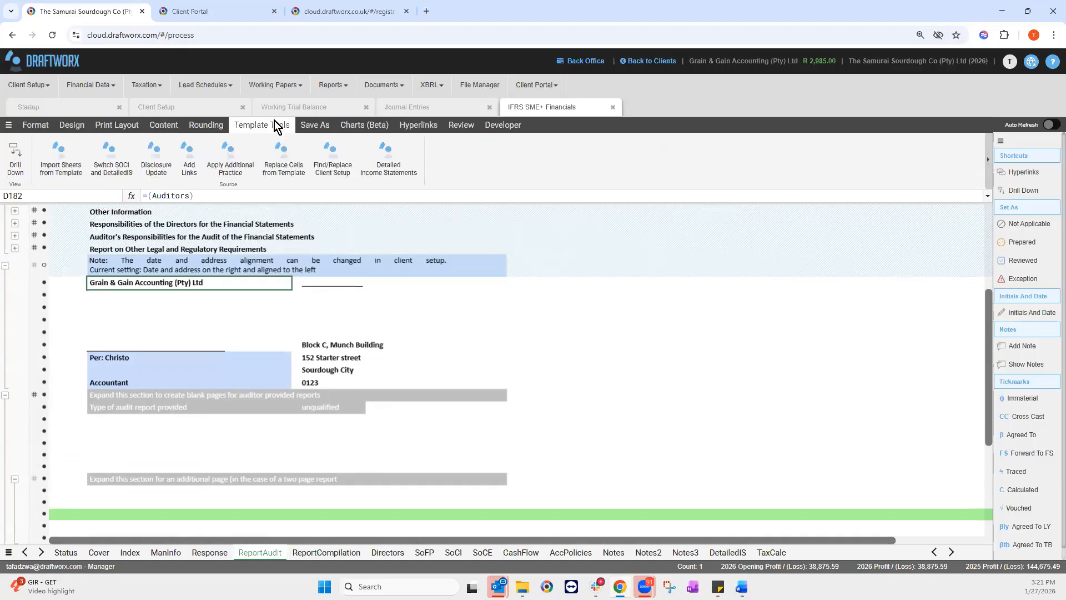
click(230, 157)
click(232, 160)
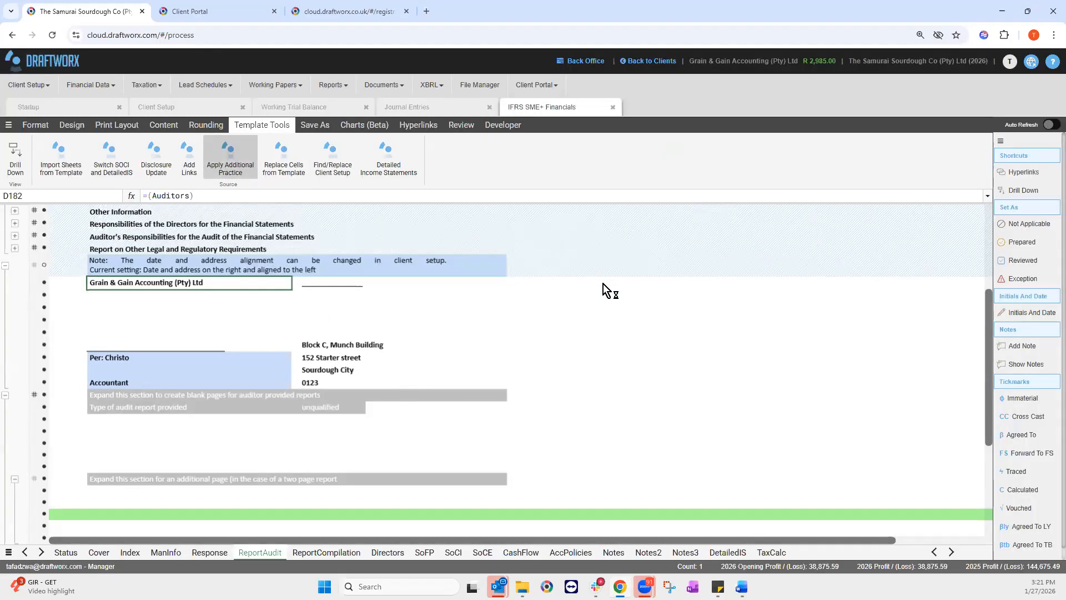
Step: Inspect the formulas behind the street address cell H189 and firm name cell D182
scroll(395, 418, up, 1)
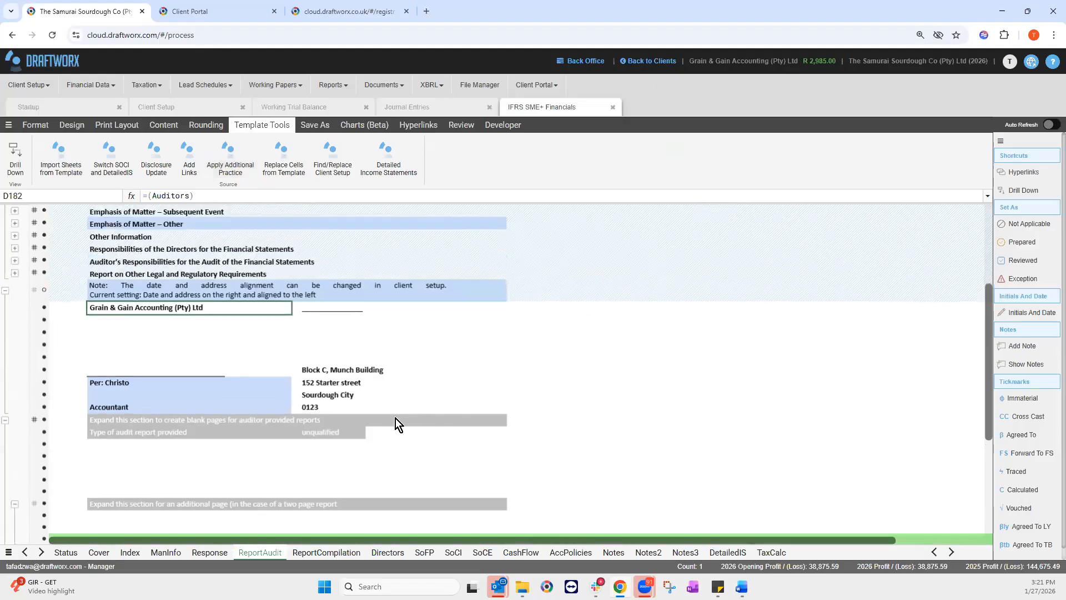
click(343, 384)
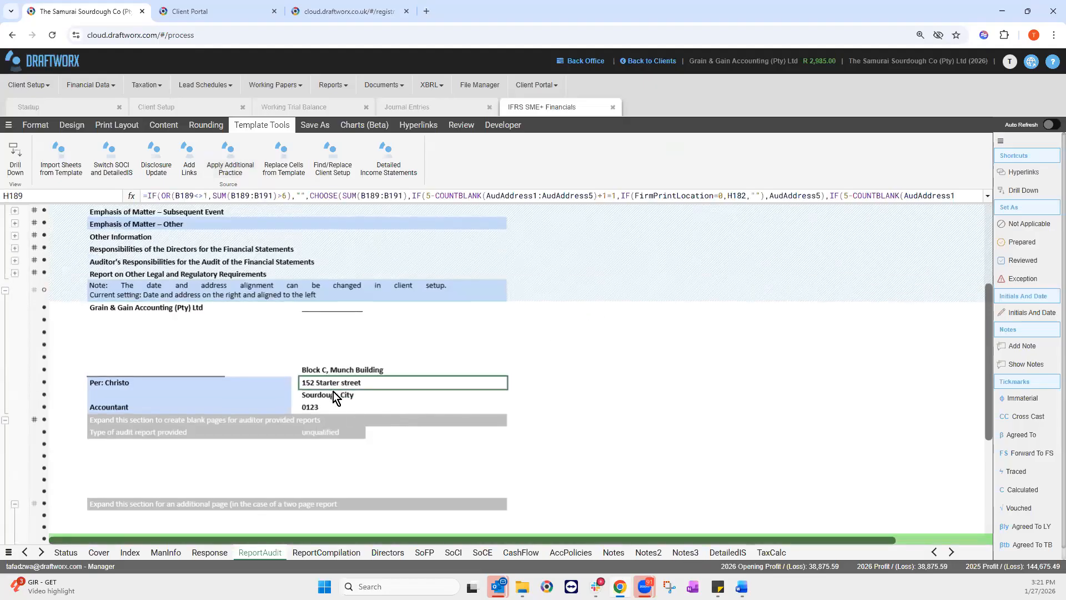
click(203, 307)
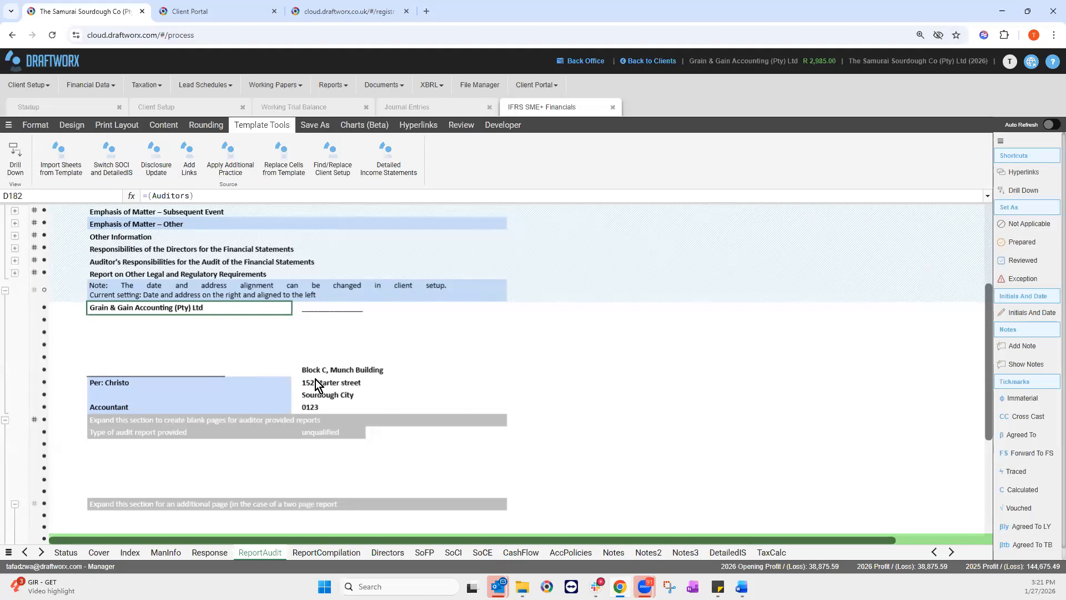
scroll(267, 410, down, 3)
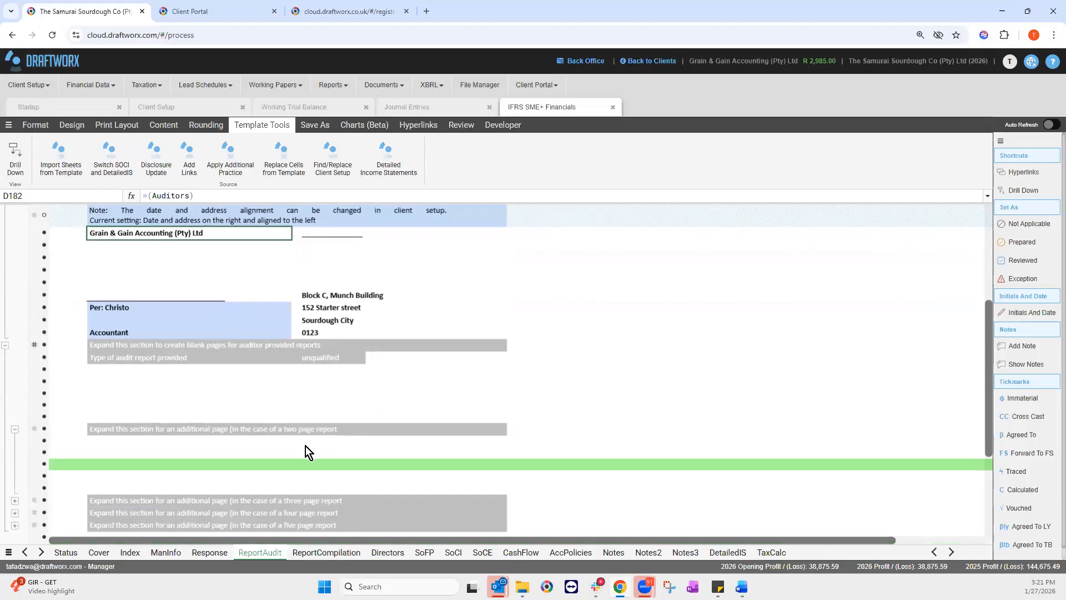
Step: Review the Report of the Compiler on the ReportCompilation sheet, then return to the Directors sheet
click(318, 555)
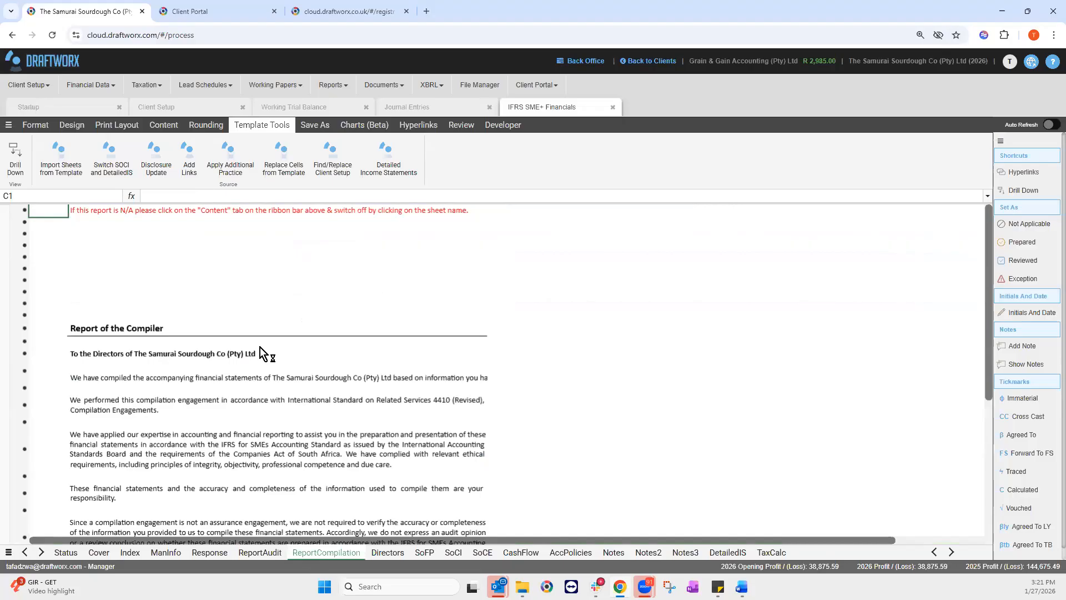
drag(80, 248, 272, 321)
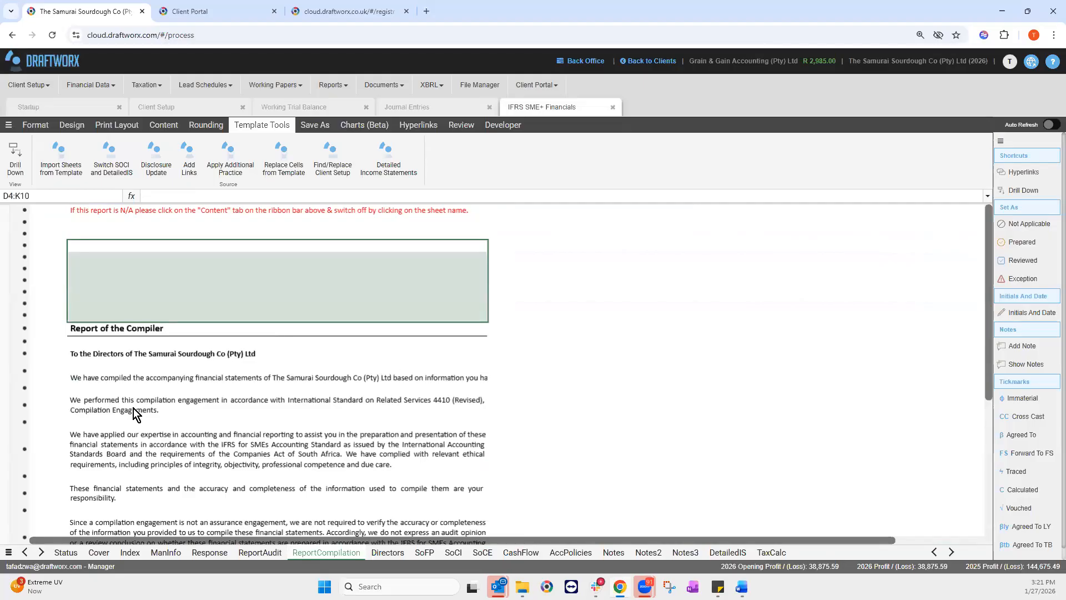
scroll(134, 422, down, 3)
scroll(135, 428, down, 2)
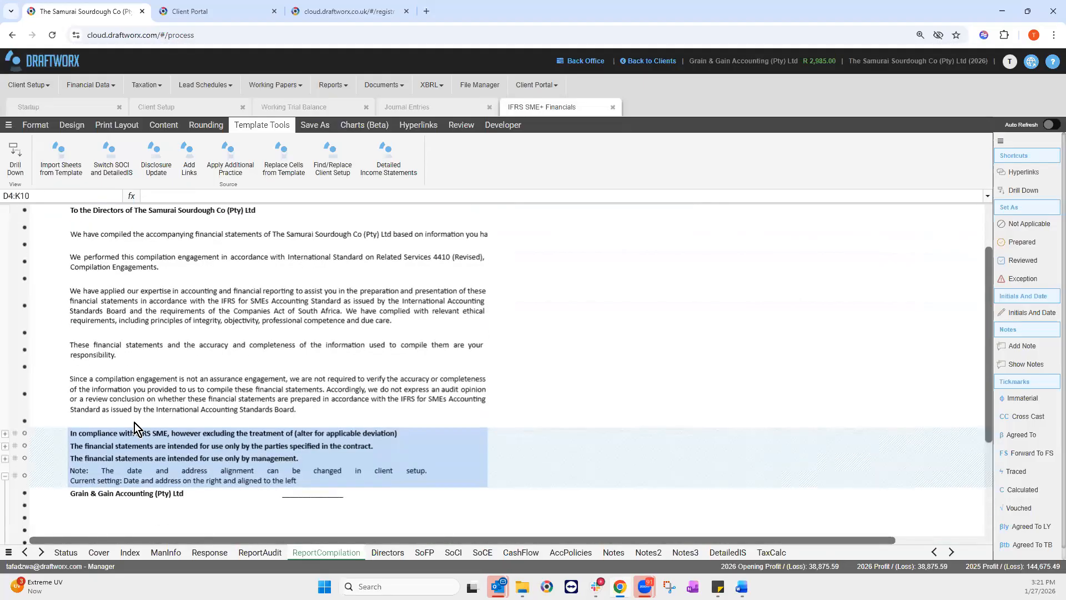
scroll(134, 427, up, 1)
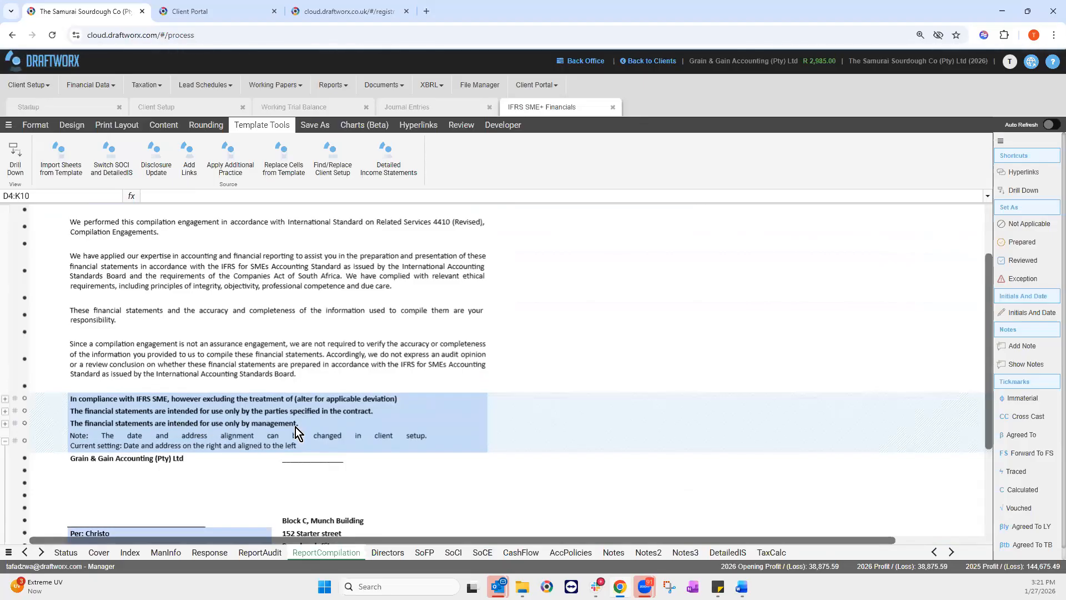
scroll(301, 411, up, 3)
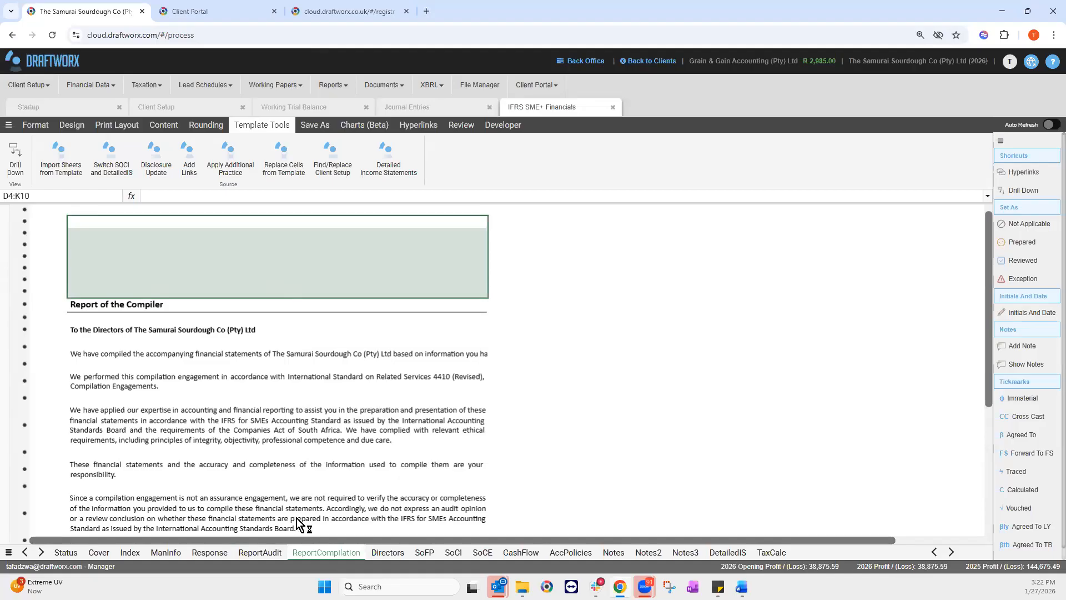
click(388, 552)
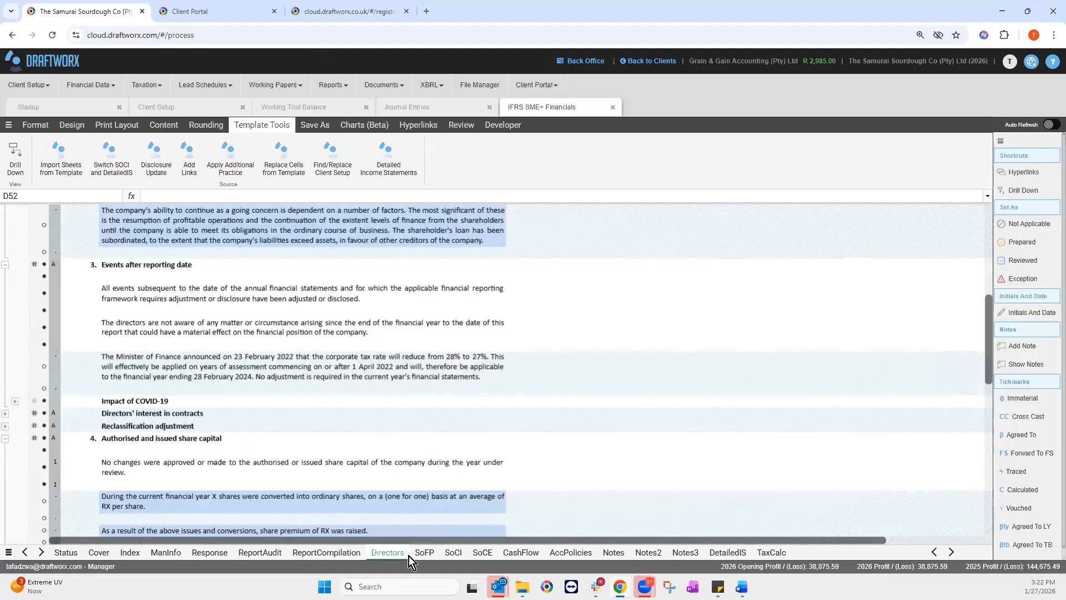
click(421, 552)
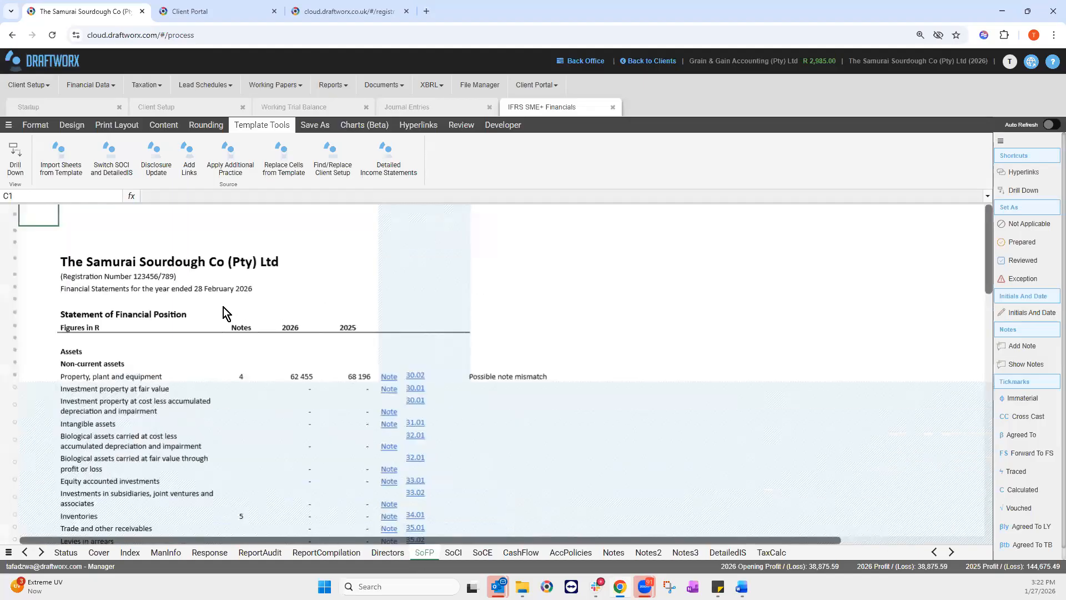
scroll(276, 415, down, 1)
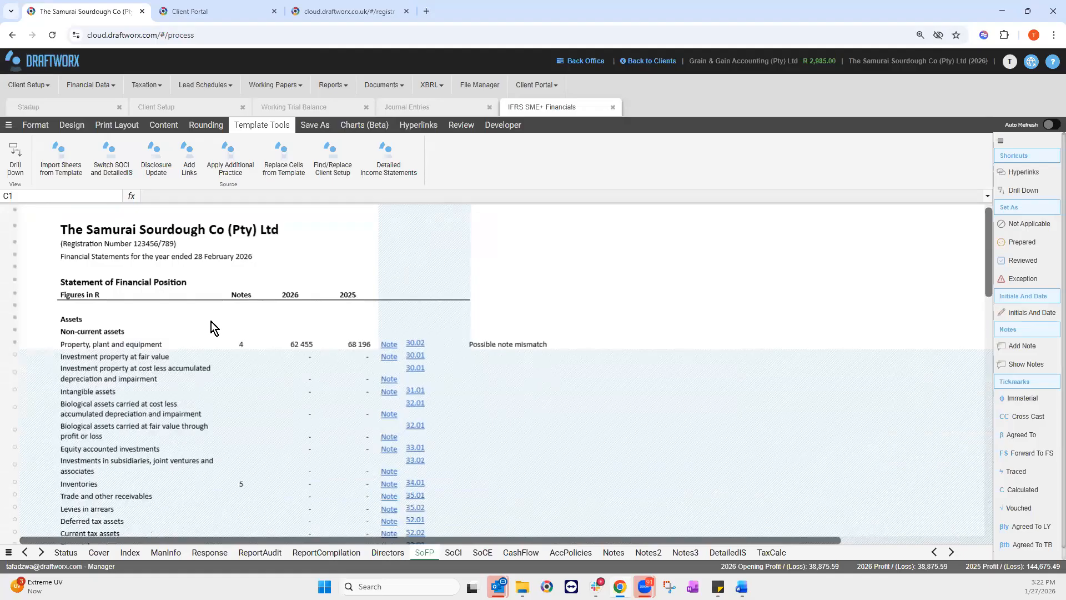
scroll(129, 374, down, 5)
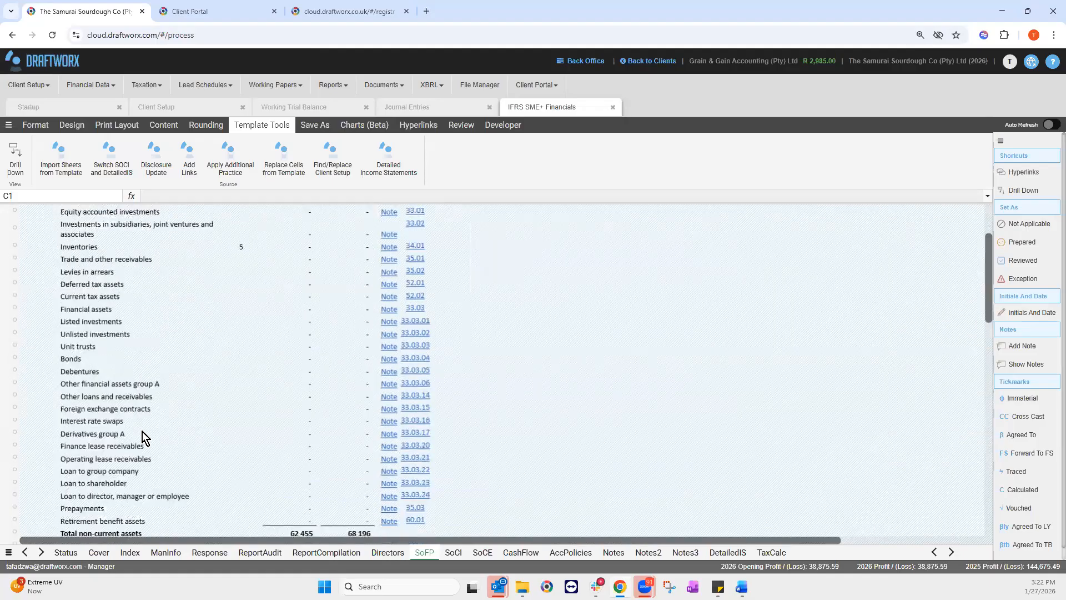
scroll(242, 381, down, 1)
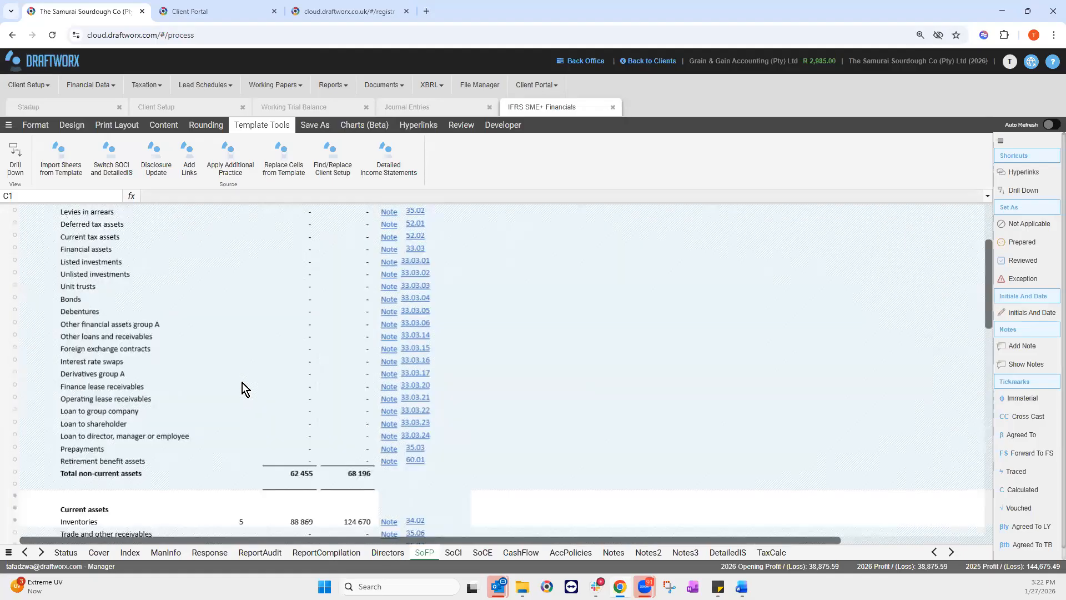
scroll(242, 383, up, 2)
scroll(277, 256, up, 2)
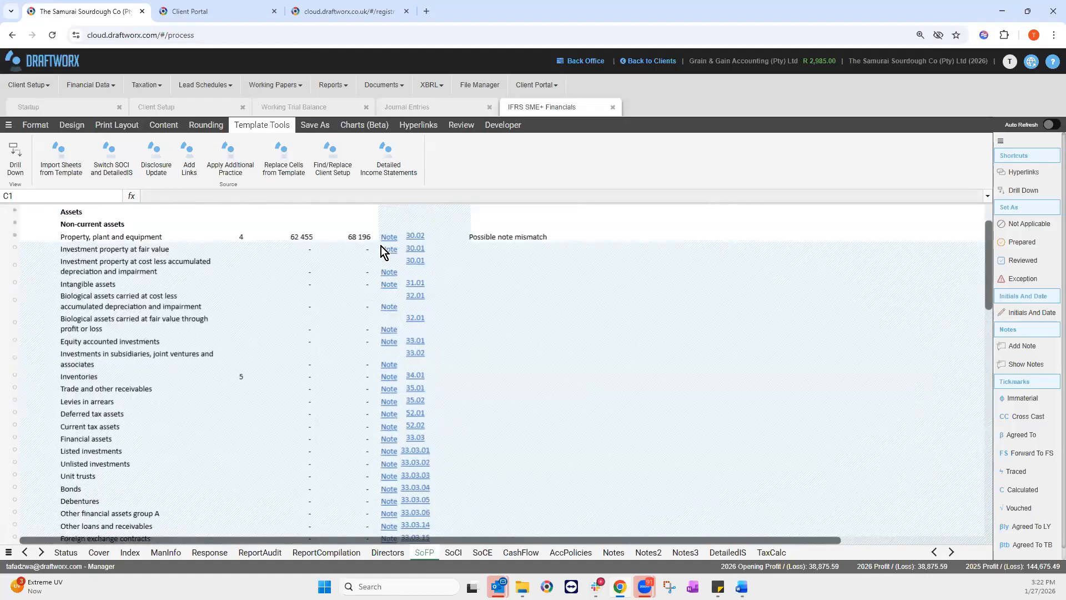
click(362, 240)
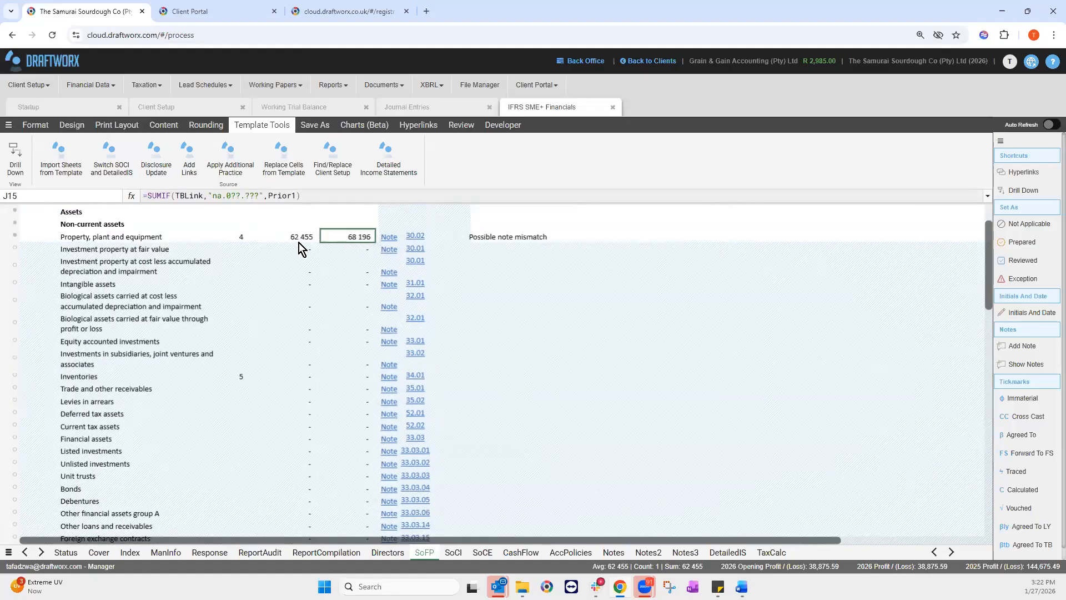
scroll(292, 285, up, 2)
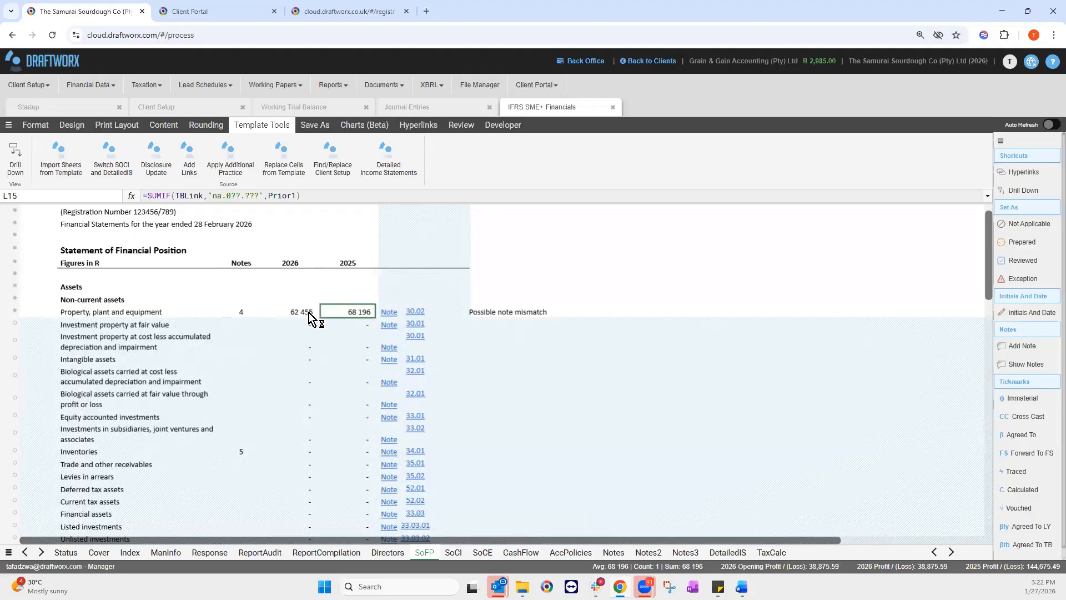
click(282, 314)
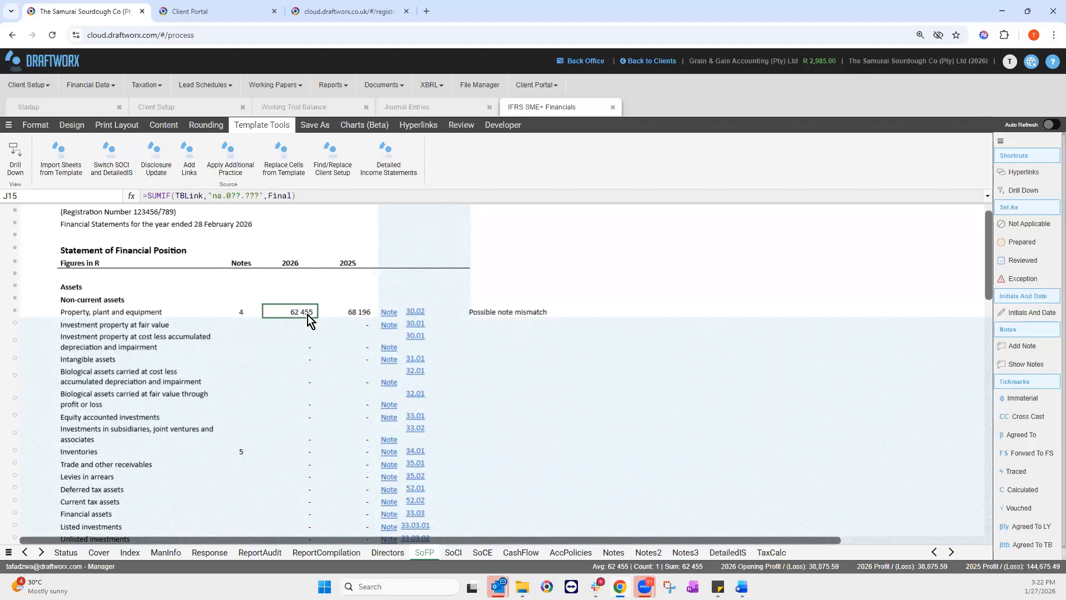
Step: Drill down into the 4 accounts behind the 62 455 PPE figure, export them as CSV
right_click(308, 315)
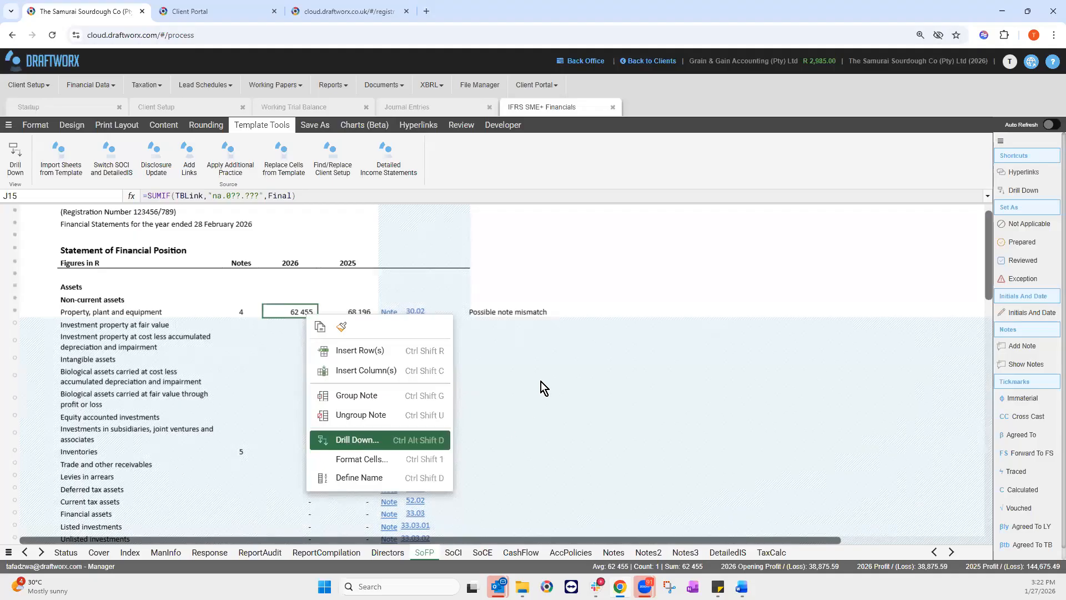
key(Return)
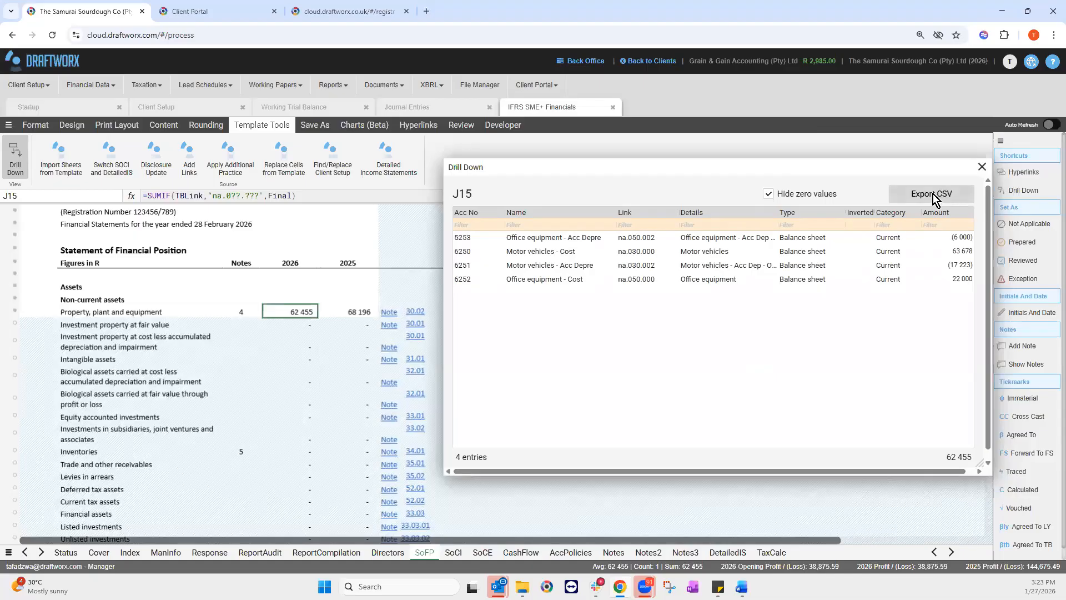
click(946, 198)
click(415, 313)
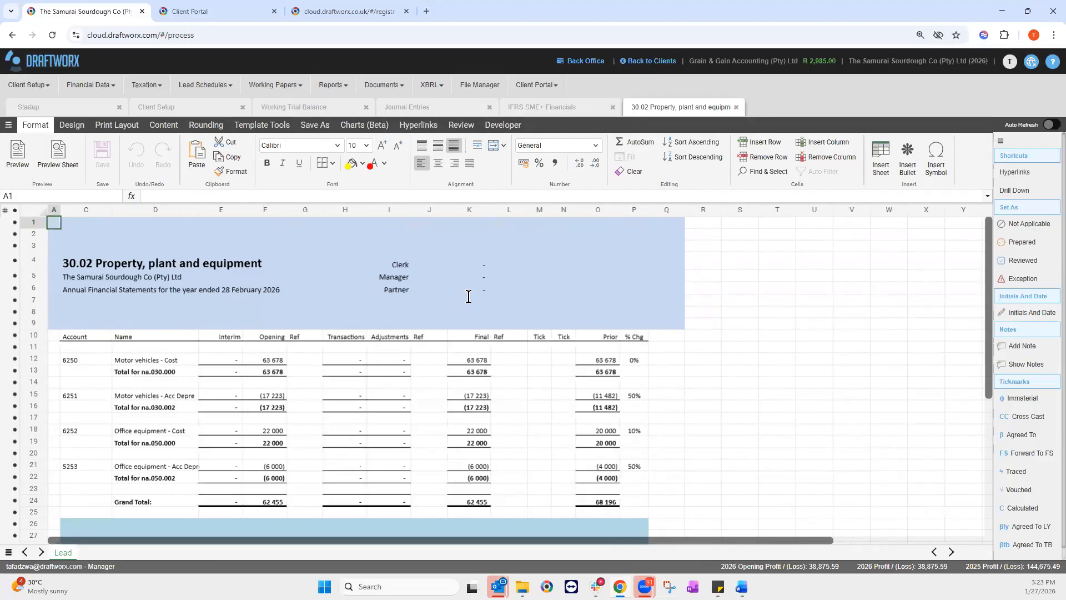
Step: Browse the Lead Schedules list, then go back to the IFRS SME+ Financials SoFP sheet
click(225, 85)
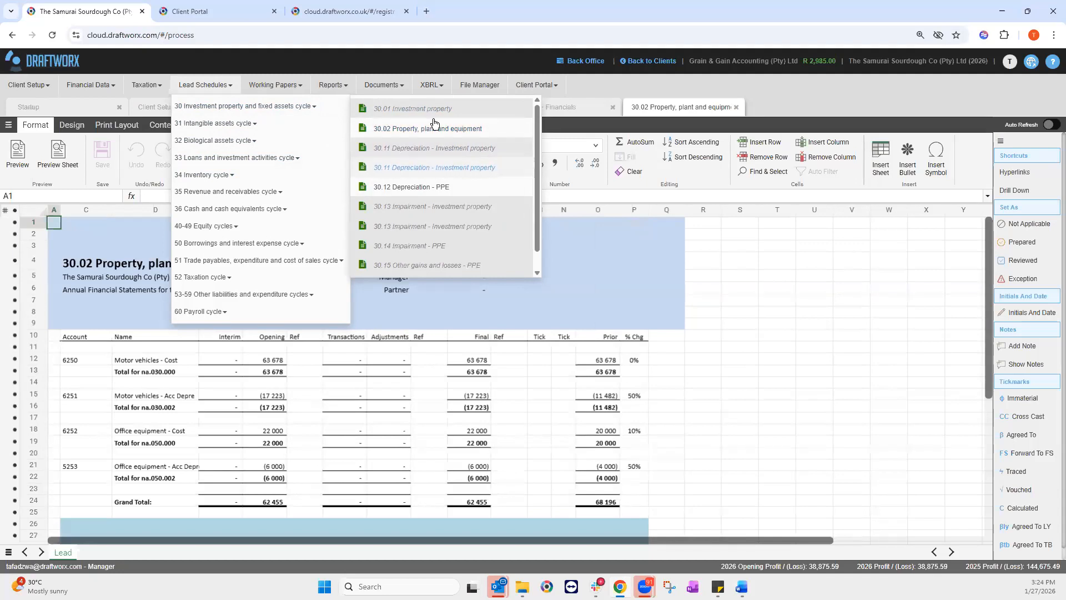
click(212, 88)
click(564, 108)
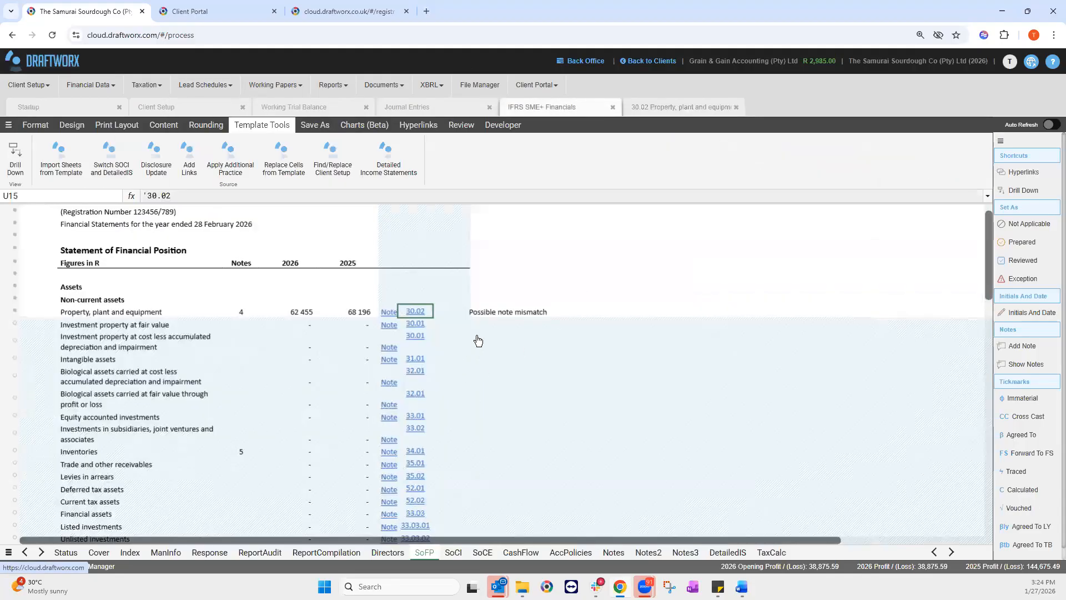
Step: Check the Possible note mismatch warning on PPE and the note-matching formula below it
click(505, 309)
click(510, 335)
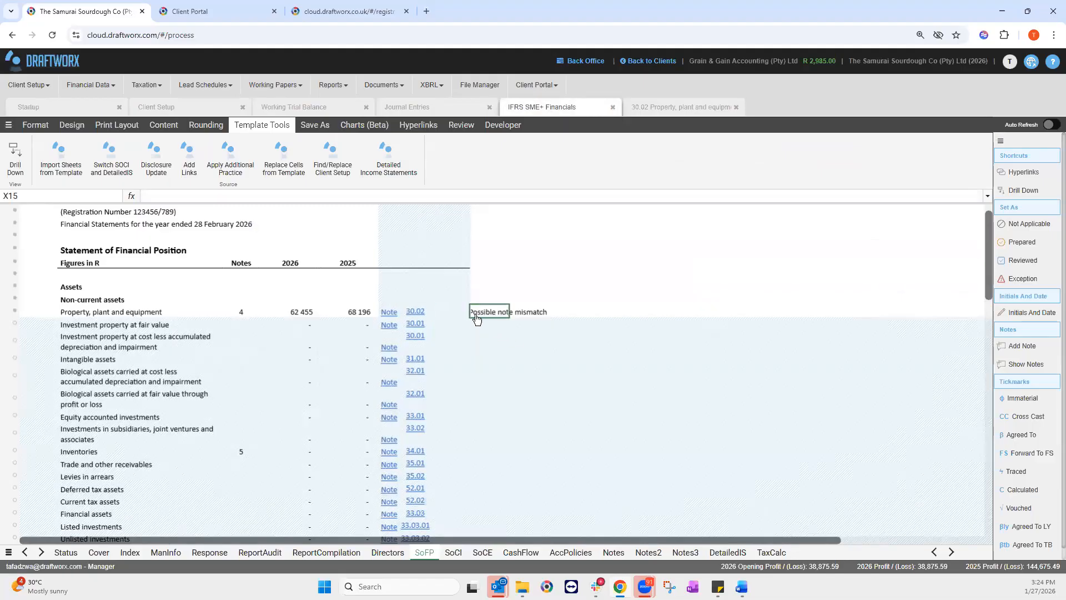
click(490, 315)
key(Down)
Step: In the PPE note, inspect the (2 000) office equipment difference and the total PPE difference
click(391, 315)
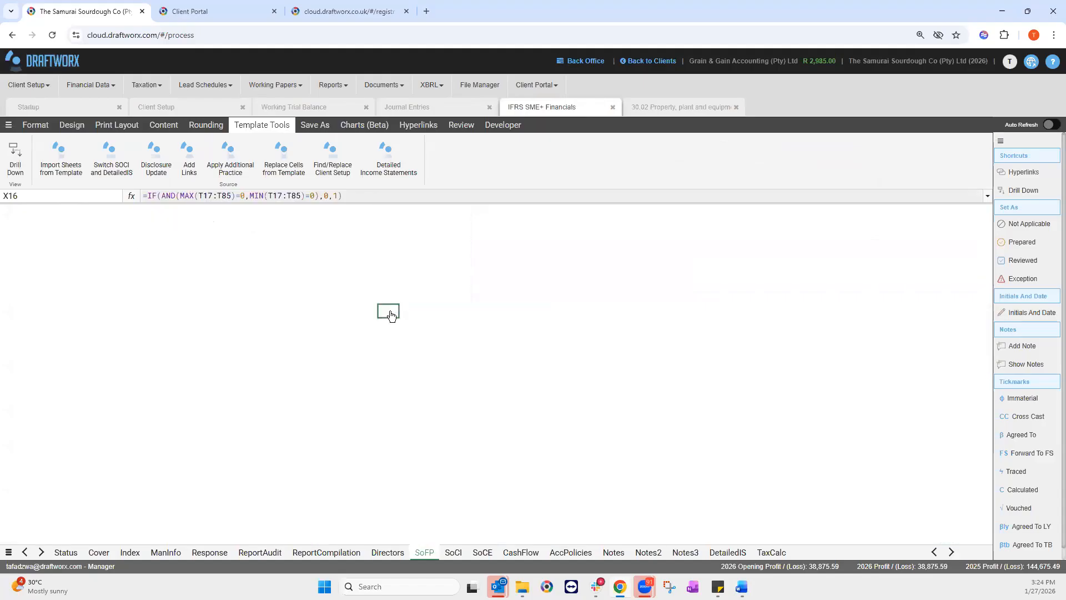
scroll(635, 417, down, 5)
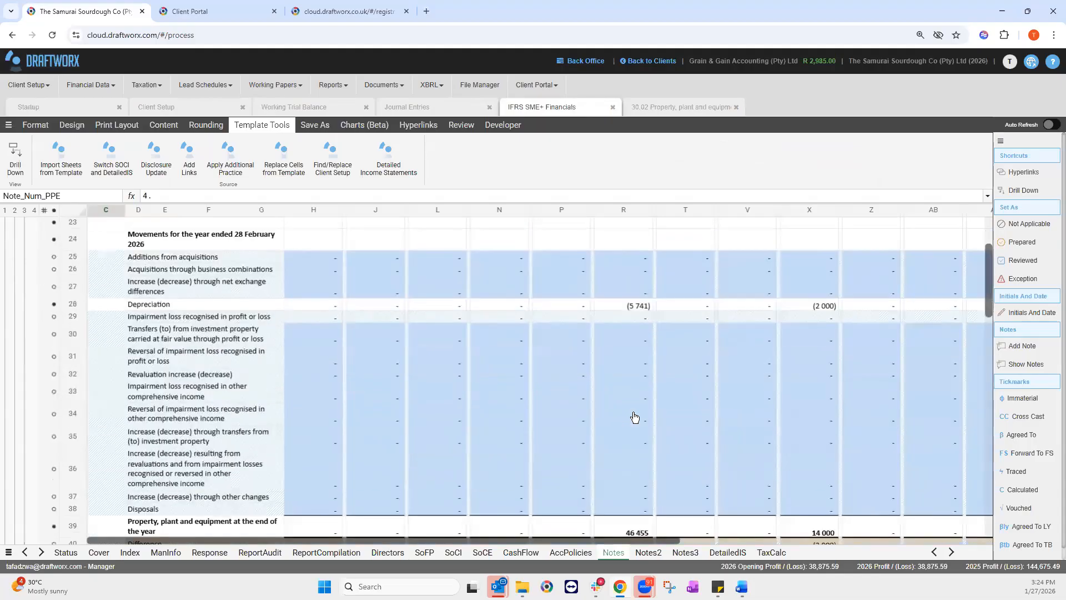
scroll(301, 500, down, 1)
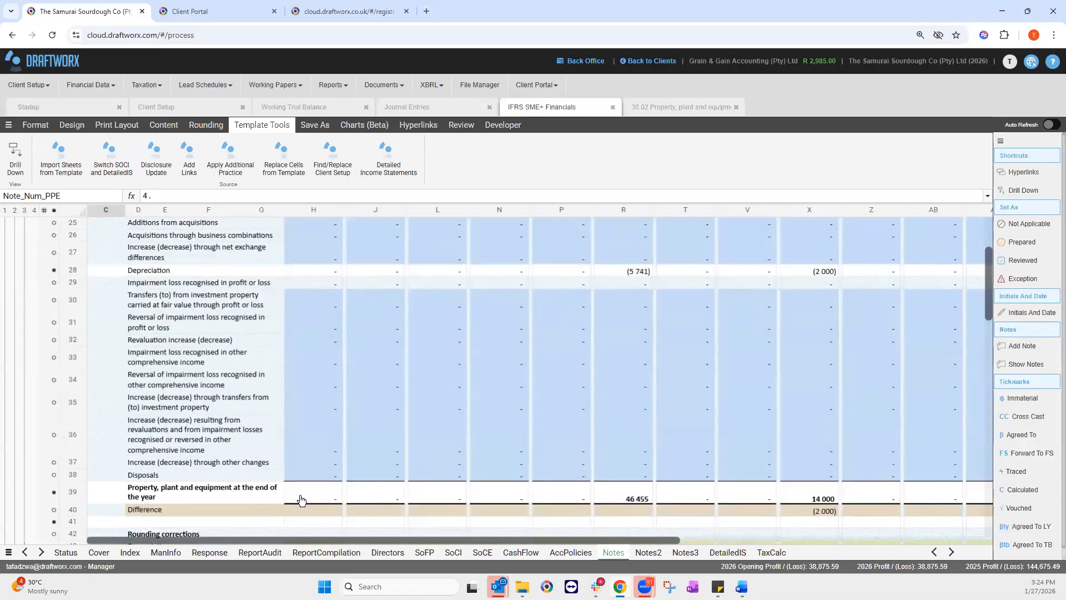
click(791, 513)
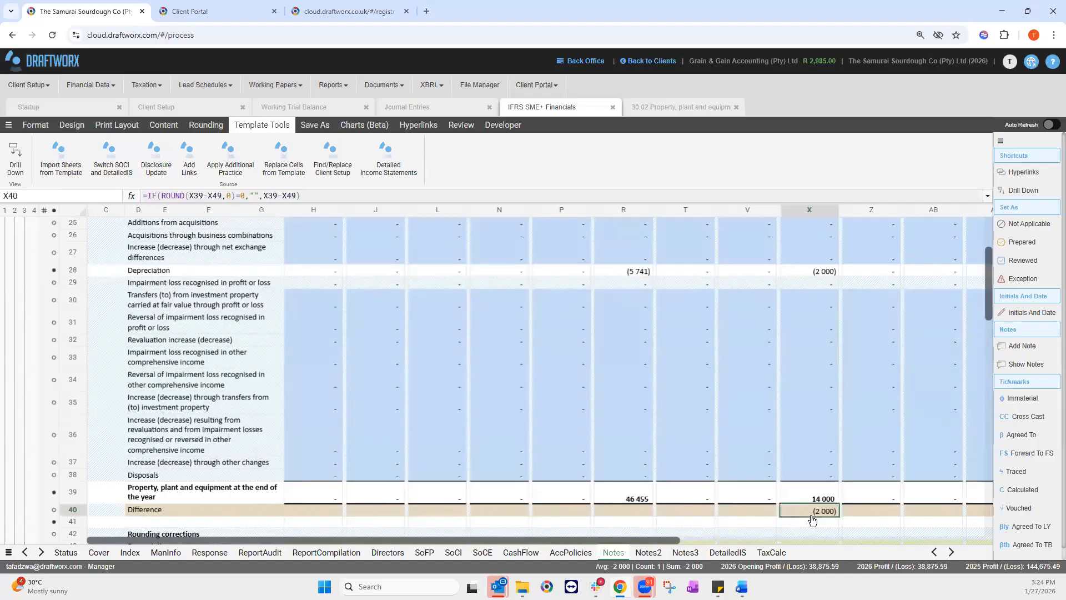
drag(675, 543, 764, 542)
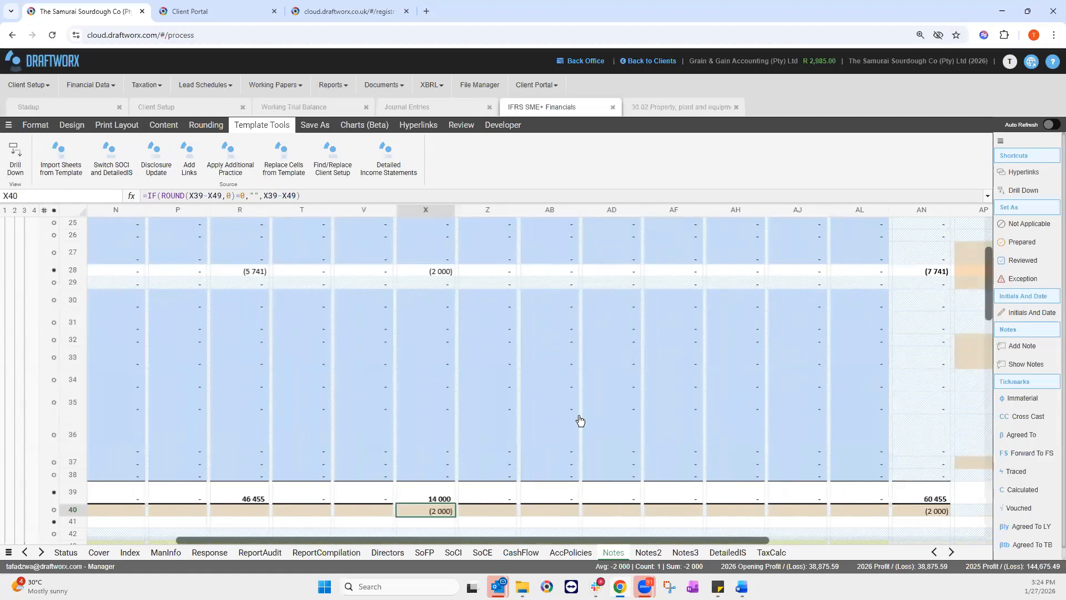
click(935, 509)
click(447, 511)
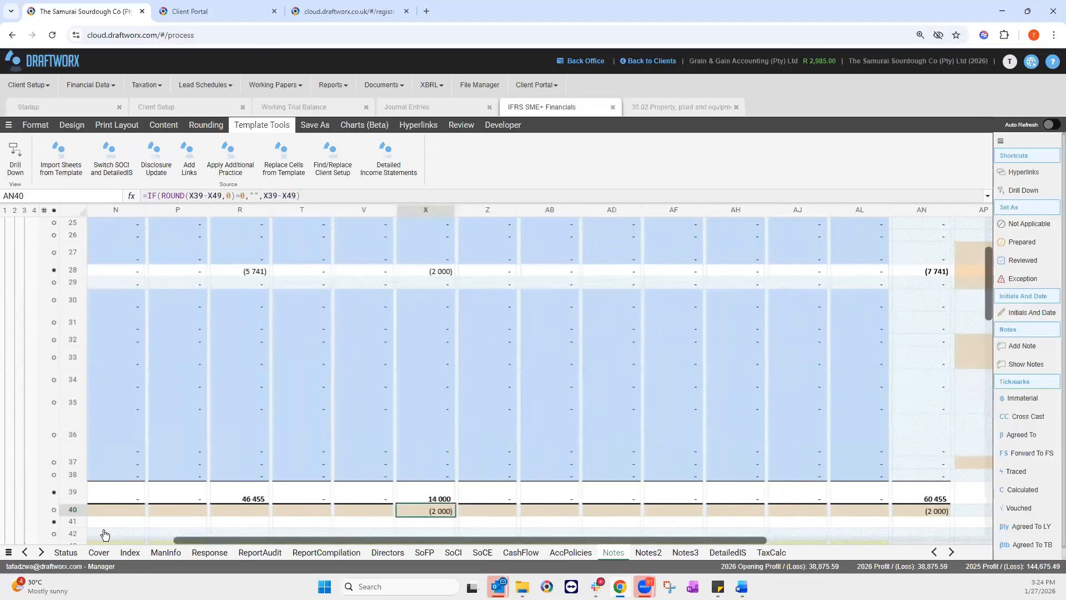
Step: On the Status sheet, select the (2 000) PPE recon difference in H90
click(68, 553)
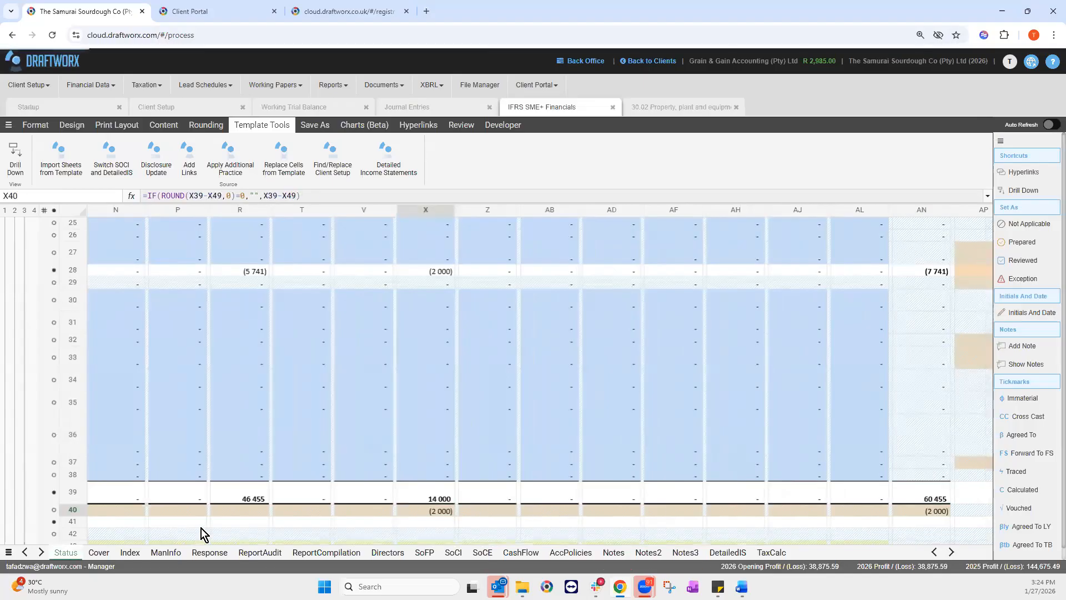
click(267, 494)
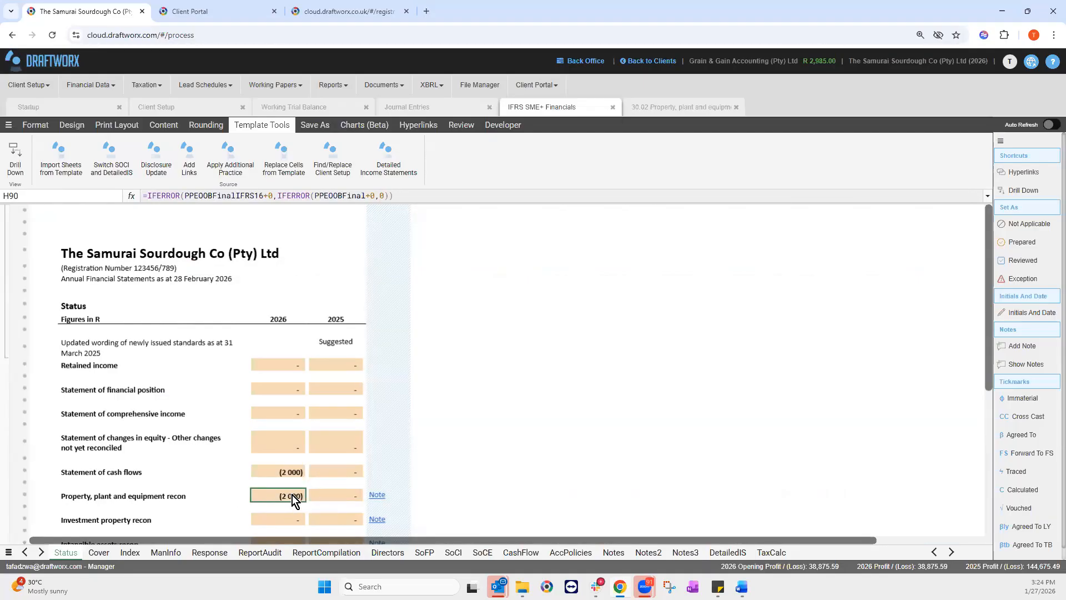
scroll(297, 510, down, 2)
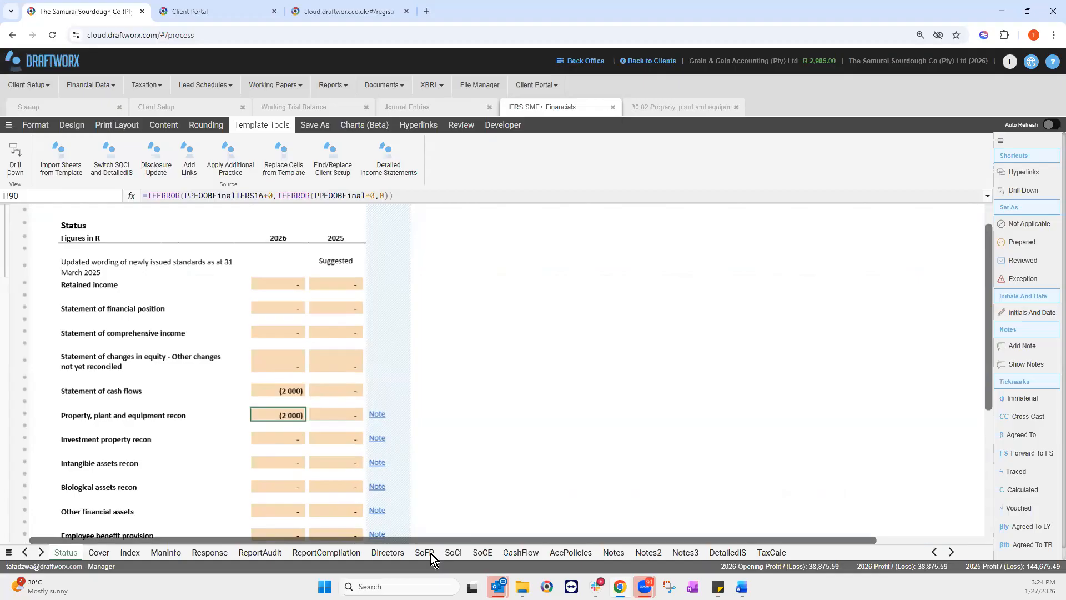
click(377, 415)
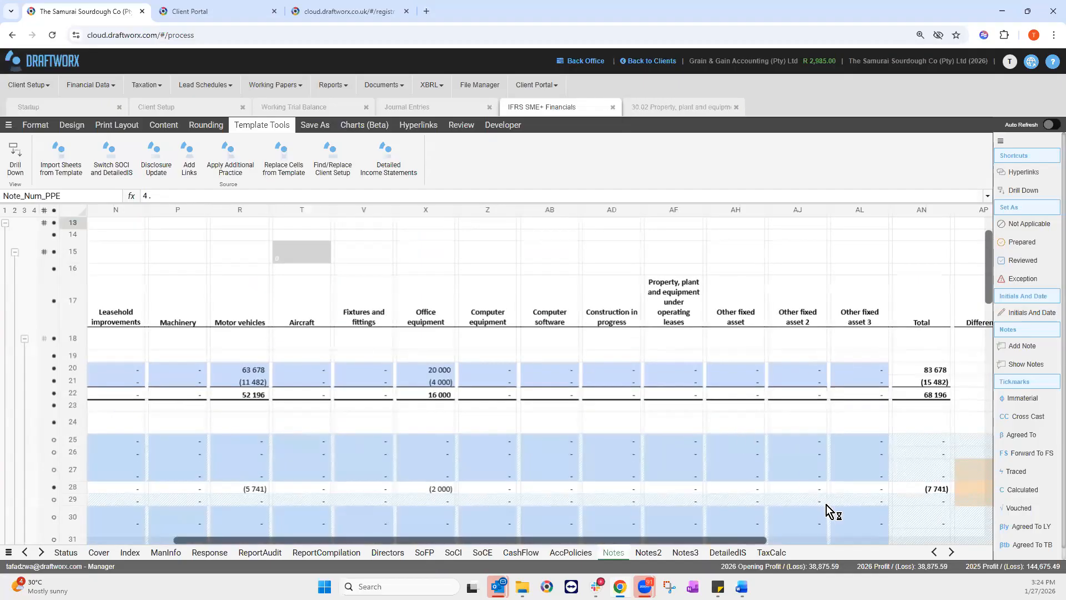
scroll(753, 516, down, 3)
scroll(752, 486, down, 1)
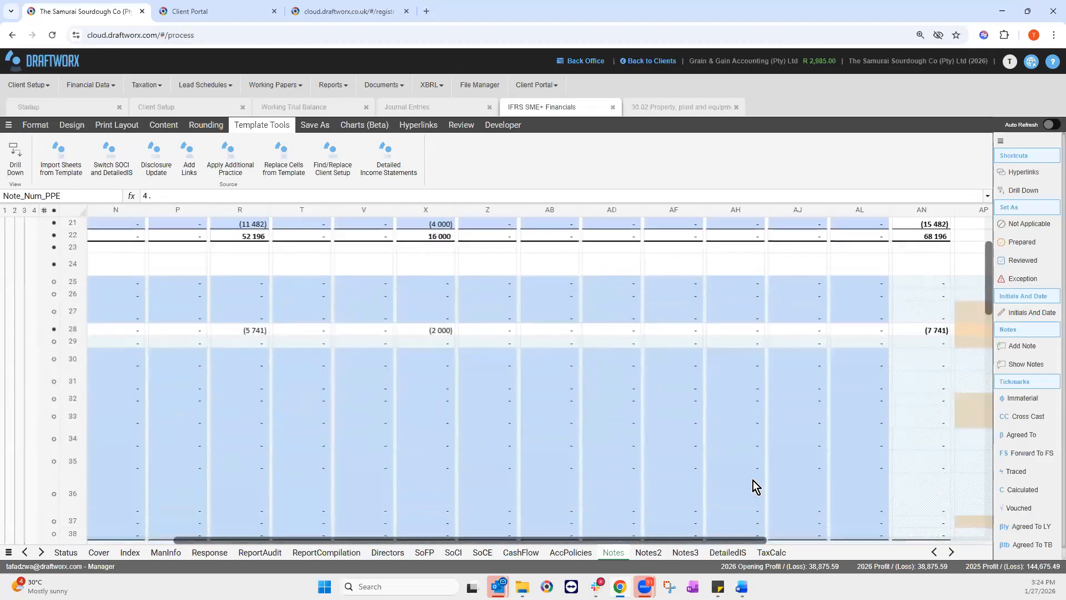
scroll(758, 405, left, 5)
scroll(788, 375, down, 1)
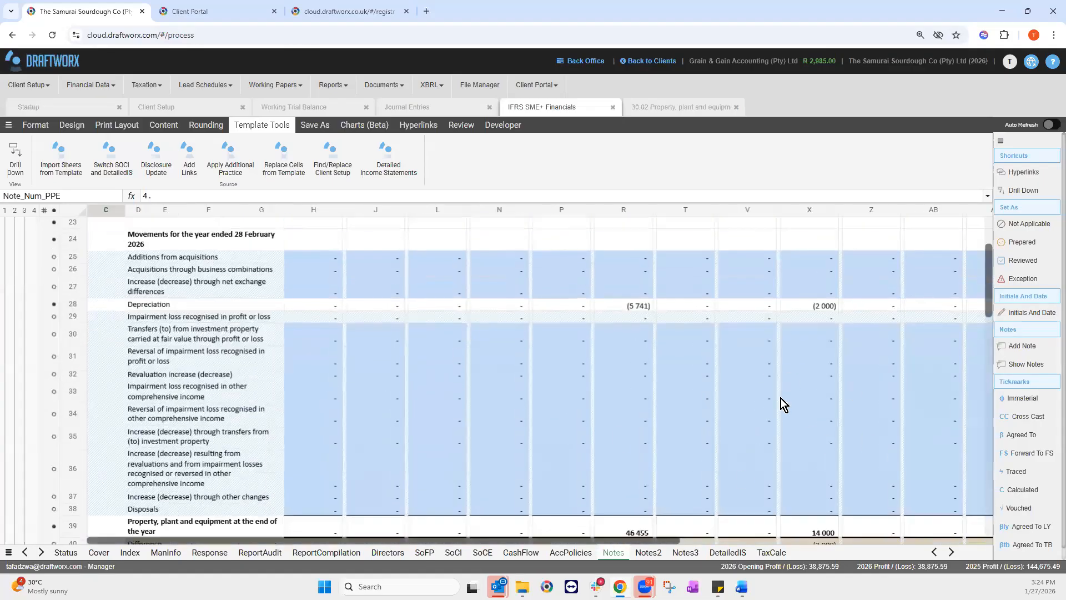
scroll(639, 260, down, 1)
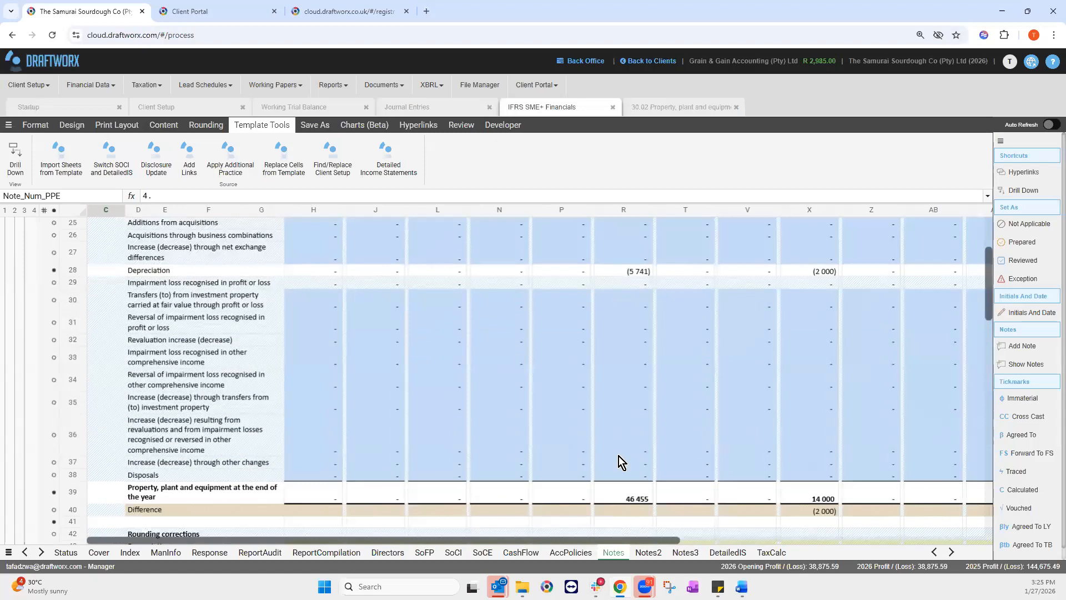
scroll(759, 481, up, 1)
scroll(677, 448, down, 1)
scroll(677, 448, up, 3)
drag(624, 237, 812, 248)
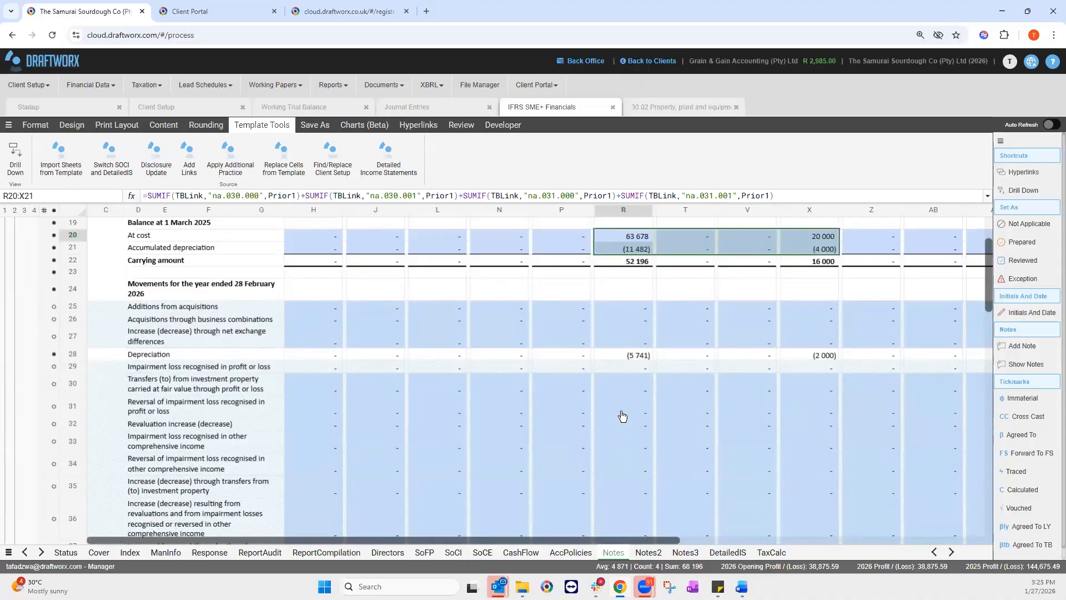
scroll(635, 504, down, 4)
drag(634, 504, 803, 515)
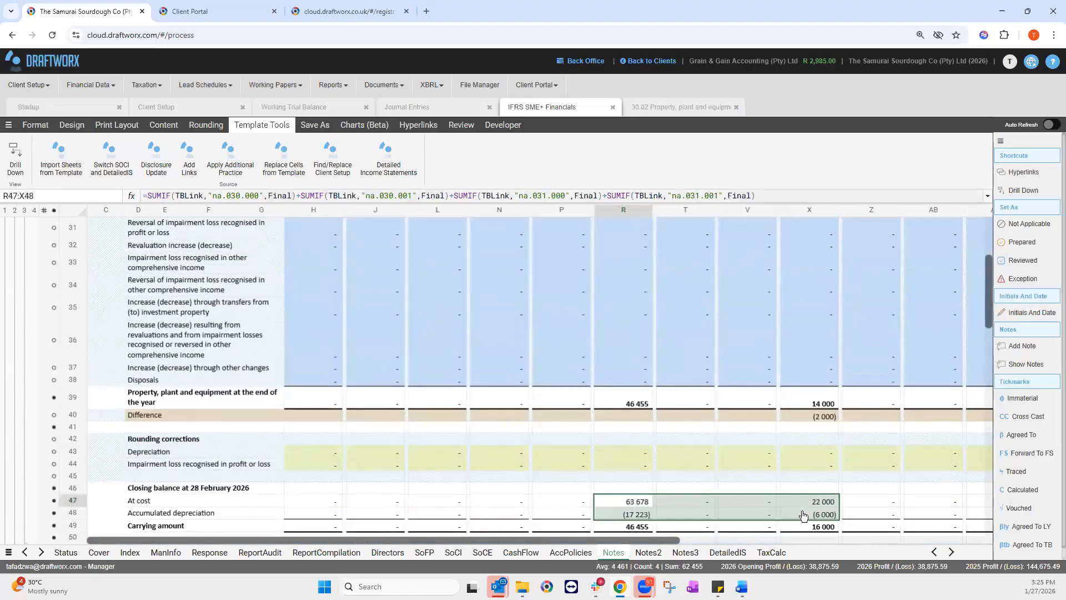
scroll(803, 515, up, 4)
drag(639, 354, 804, 361)
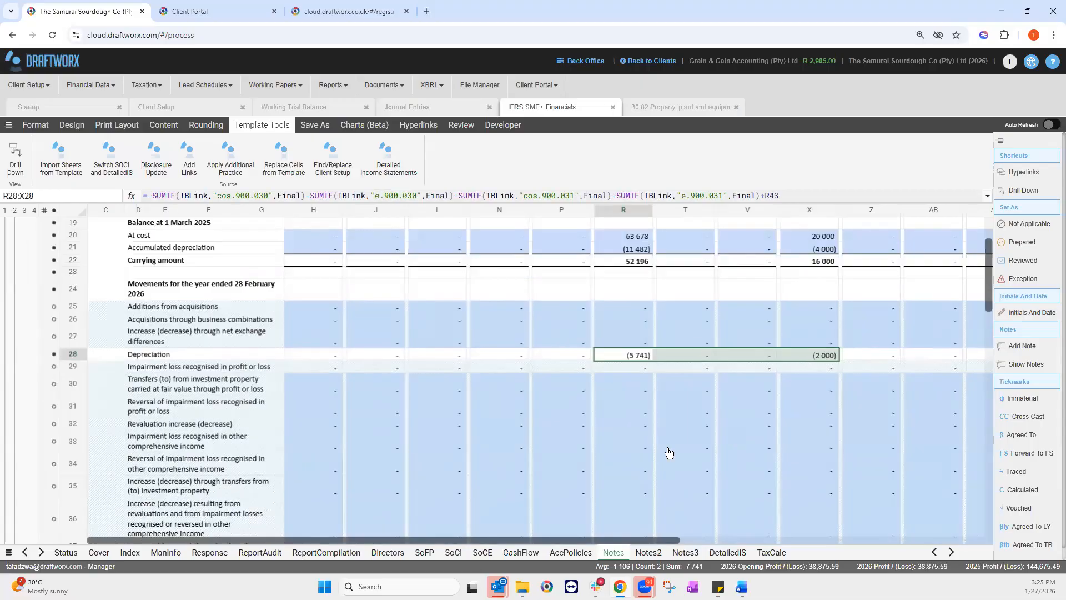
scroll(741, 414, down, 3)
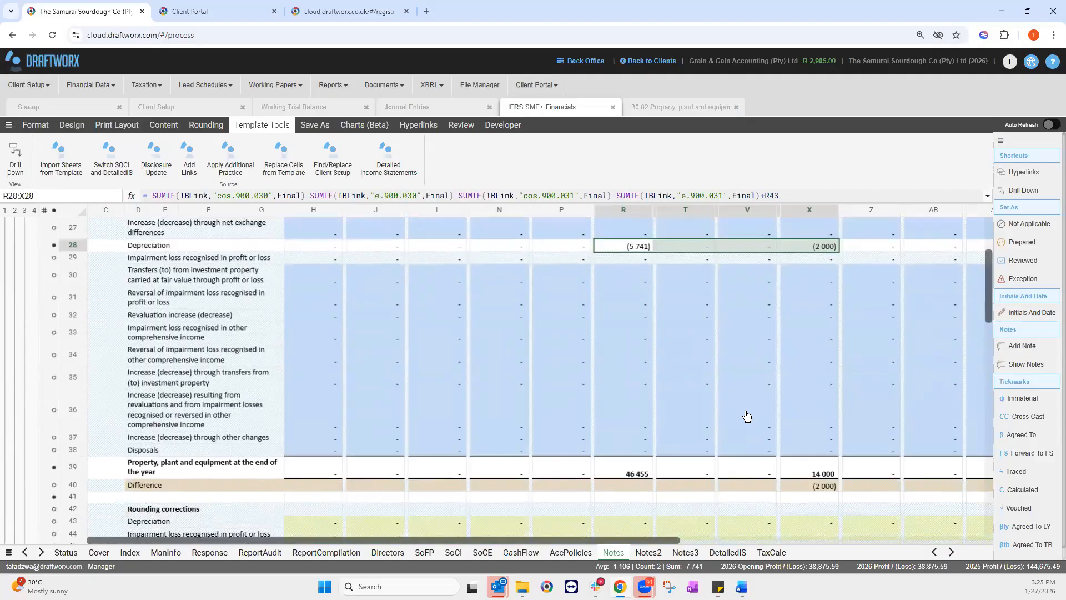
scroll(747, 416, up, 3)
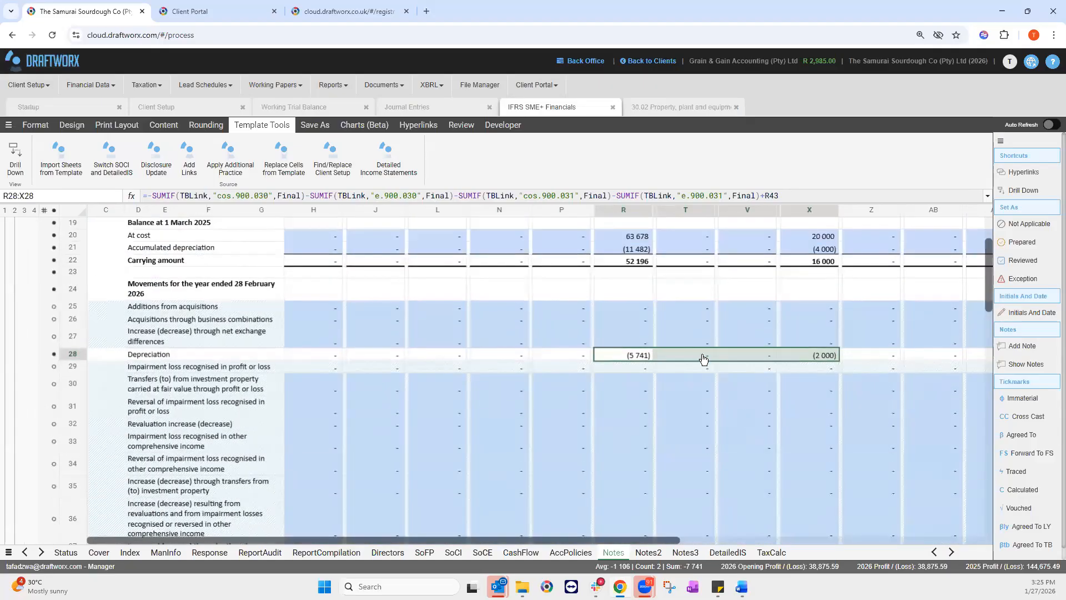
scroll(638, 295, up, 1)
drag(629, 312, 814, 324)
scroll(769, 464, down, 4)
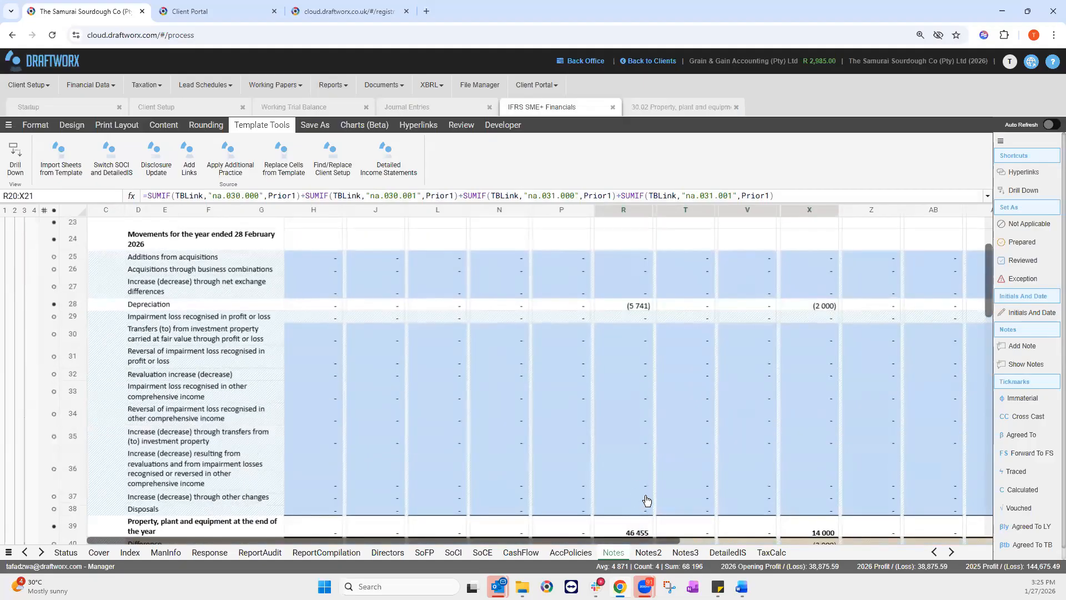
scroll(634, 420, down, 2)
drag(634, 421, 801, 435)
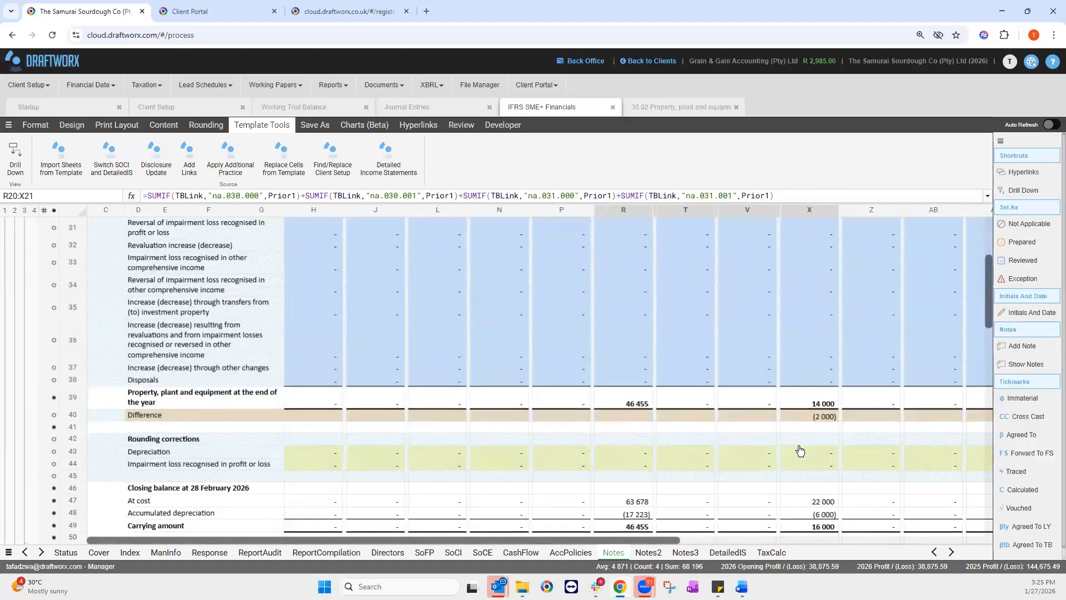
scroll(637, 443, up, 6)
drag(637, 433, 792, 433)
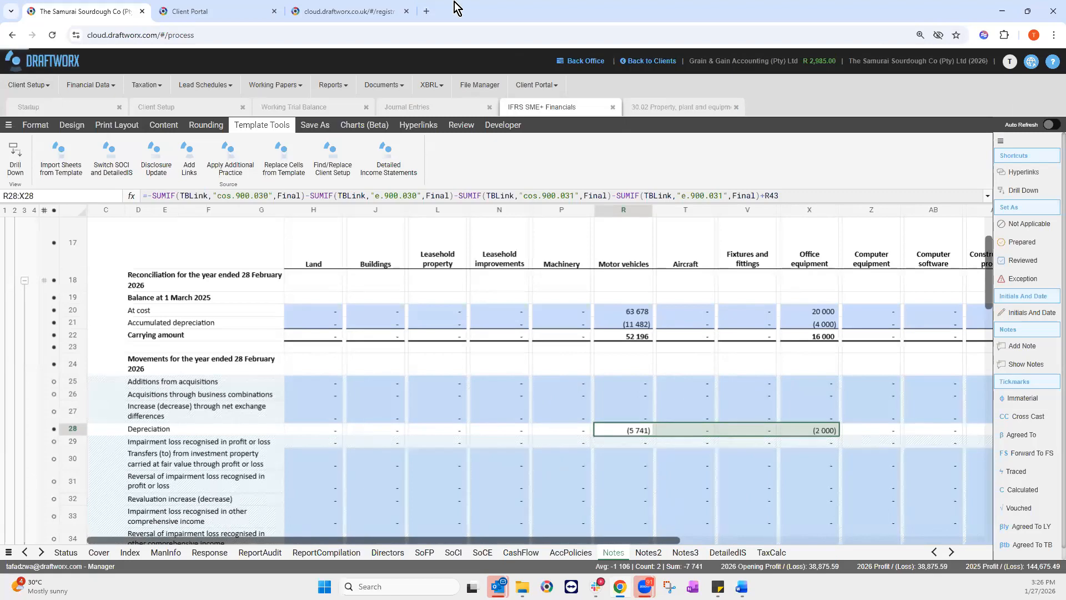
Step: Open the client's Working Documents folder in the Client Portal
click(209, 11)
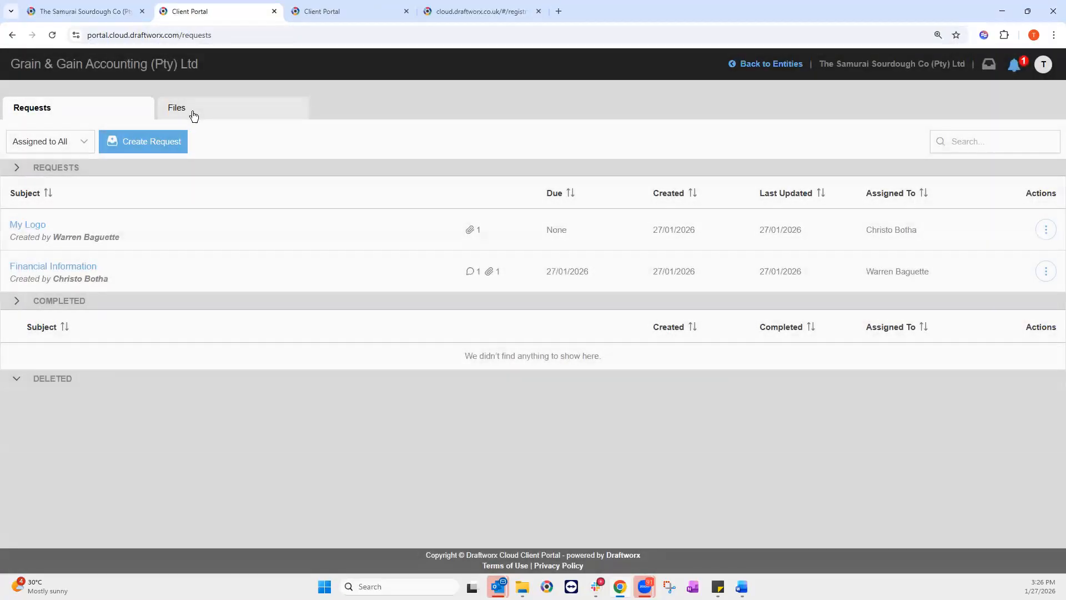
click(194, 113)
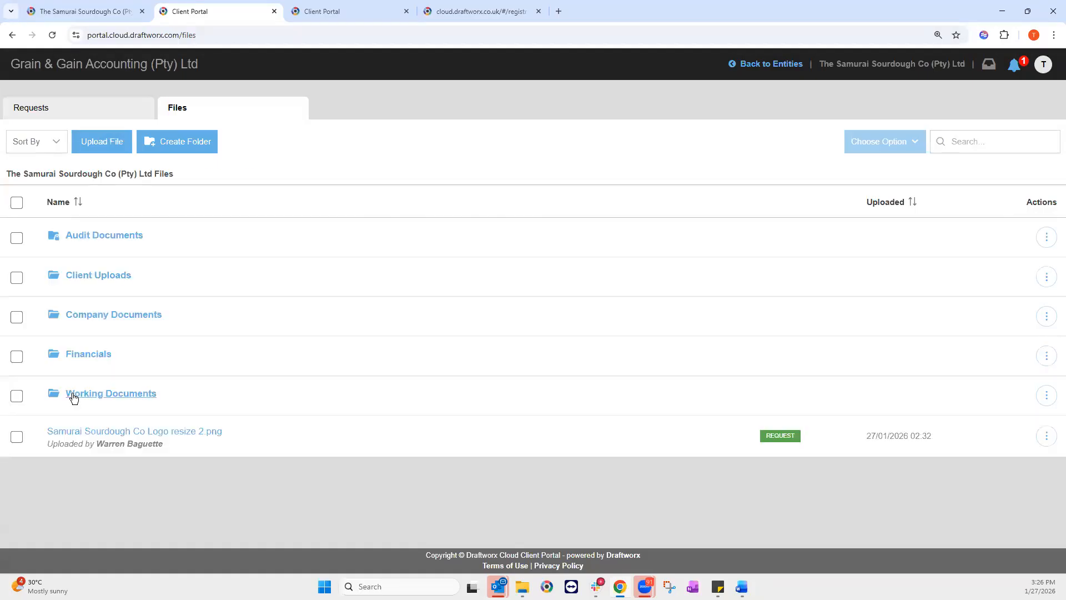
click(74, 395)
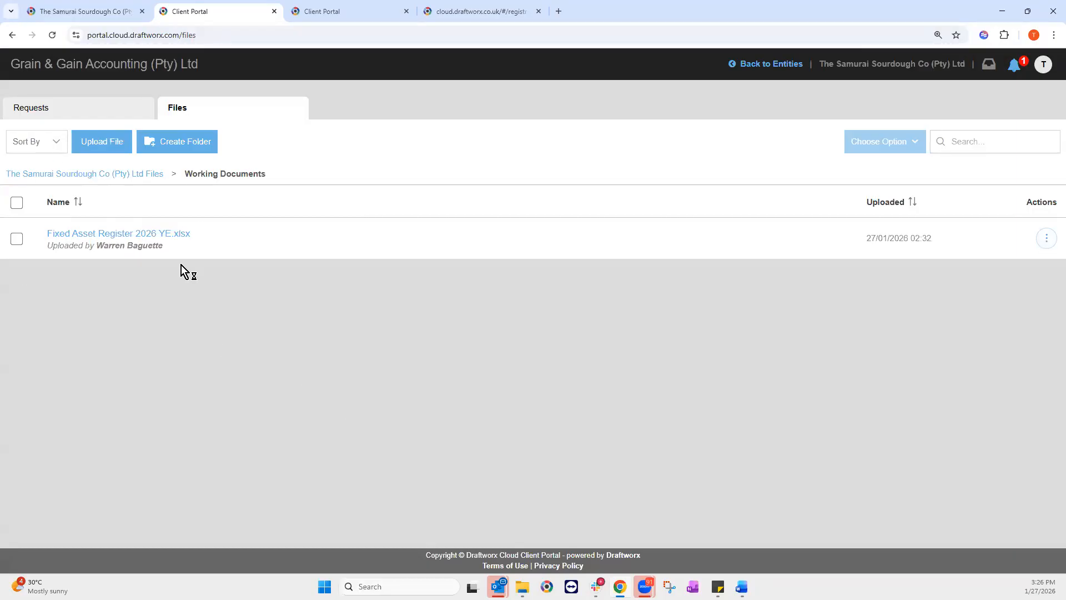
Step: Send Fixed Asset Register 2026 YE.xlsx to the Draftworx Documents folder and return to the workbook
click(1046, 239)
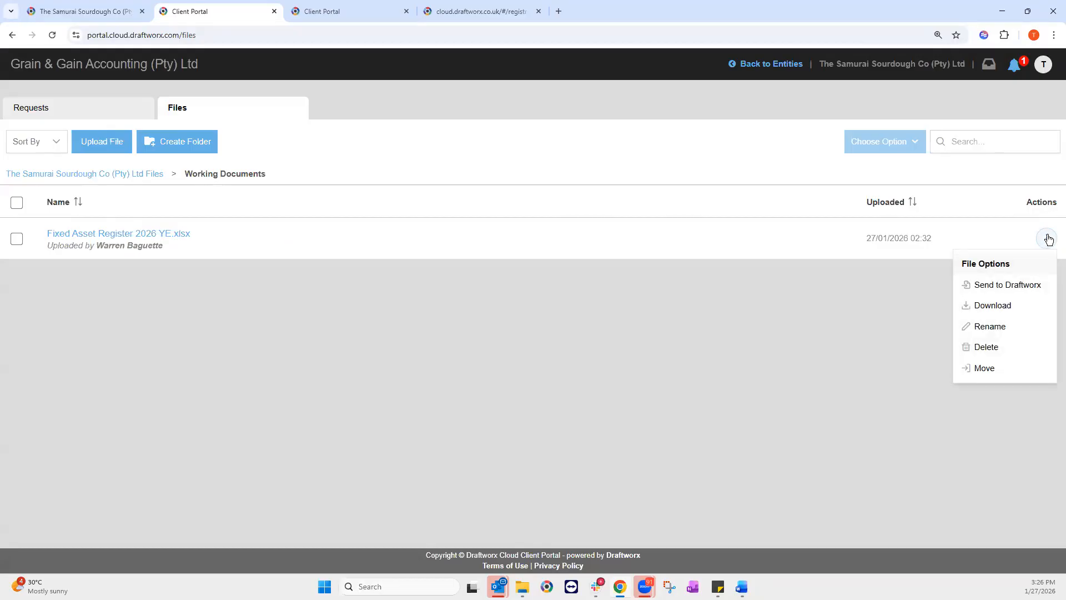
click(1007, 284)
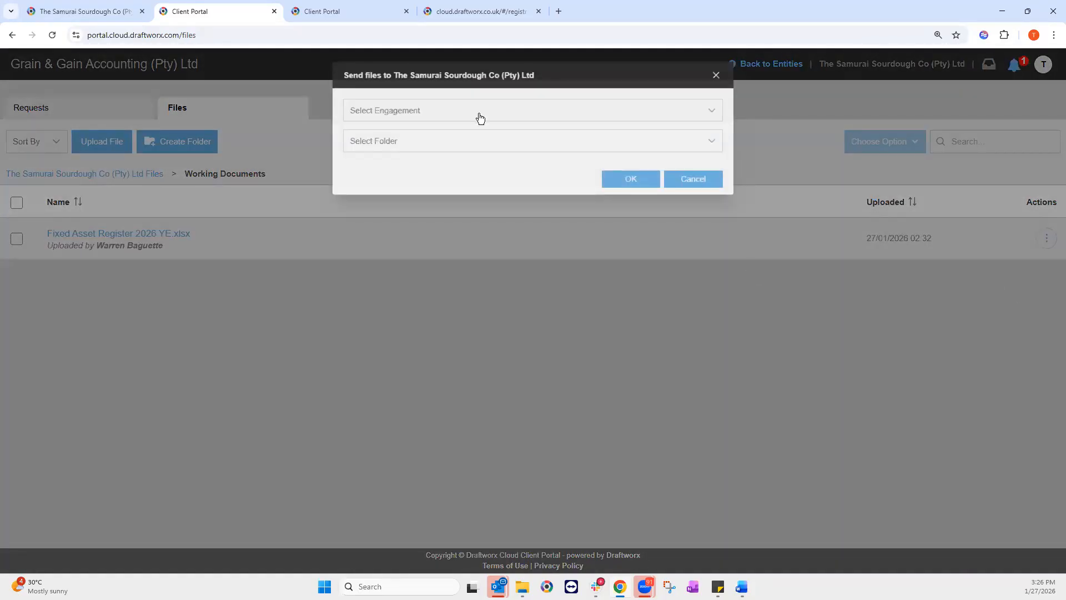
click(452, 142)
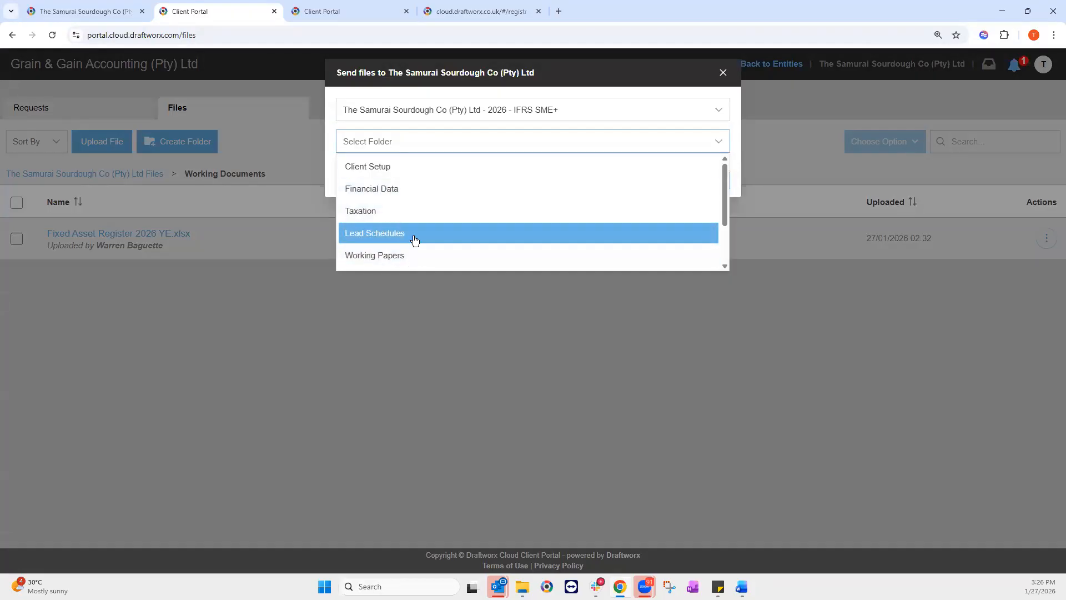
scroll(377, 249, down, 2)
click(376, 252)
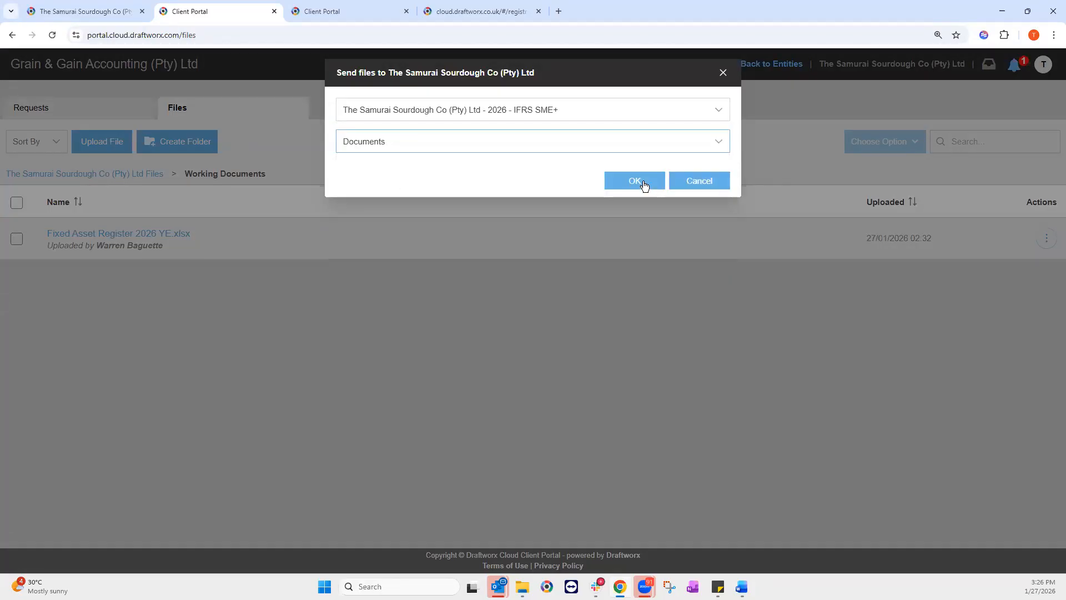
click(643, 183)
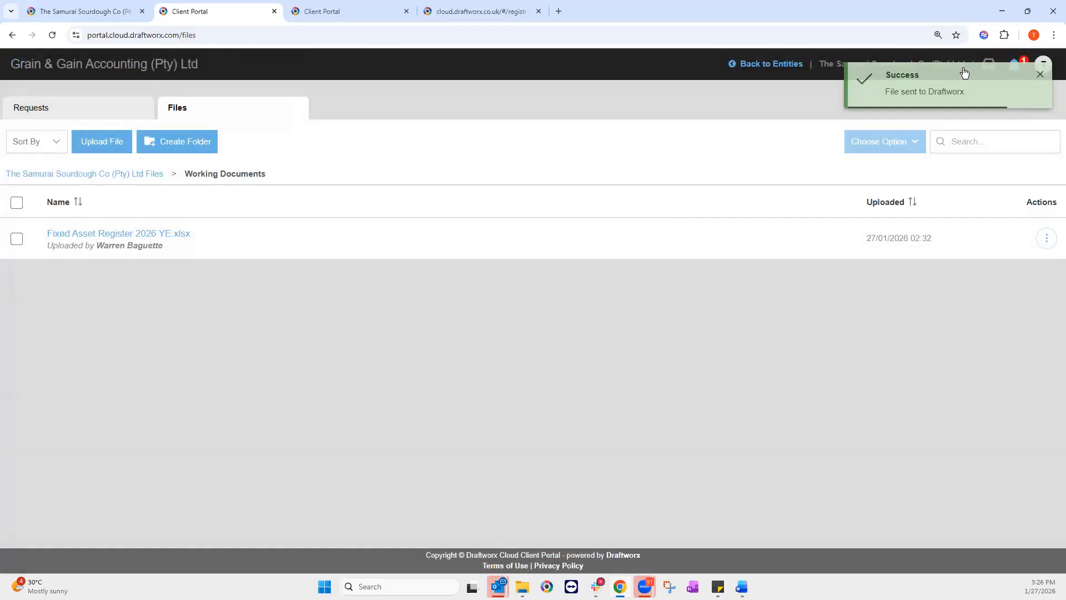
click(95, 12)
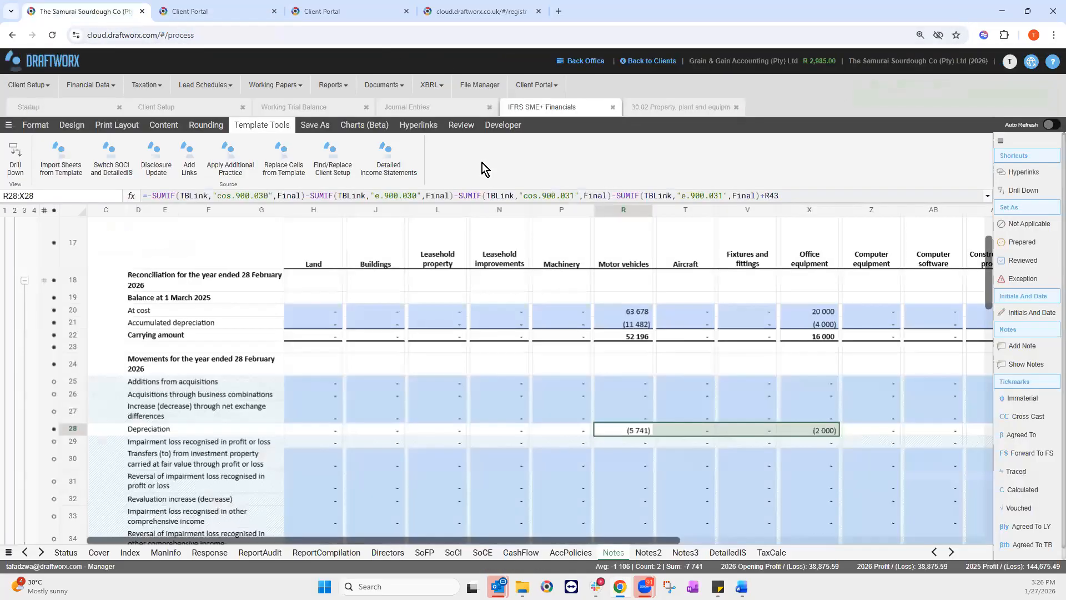
Step: Check the File Manager's Documents folder for the sent register, then return to the client portal
click(396, 87)
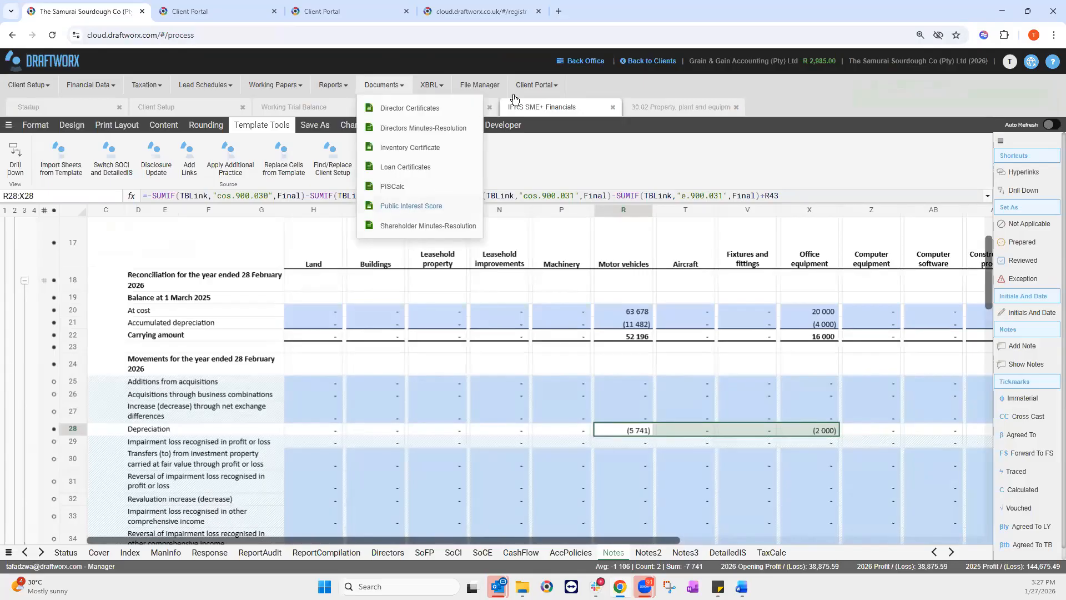
click(480, 85)
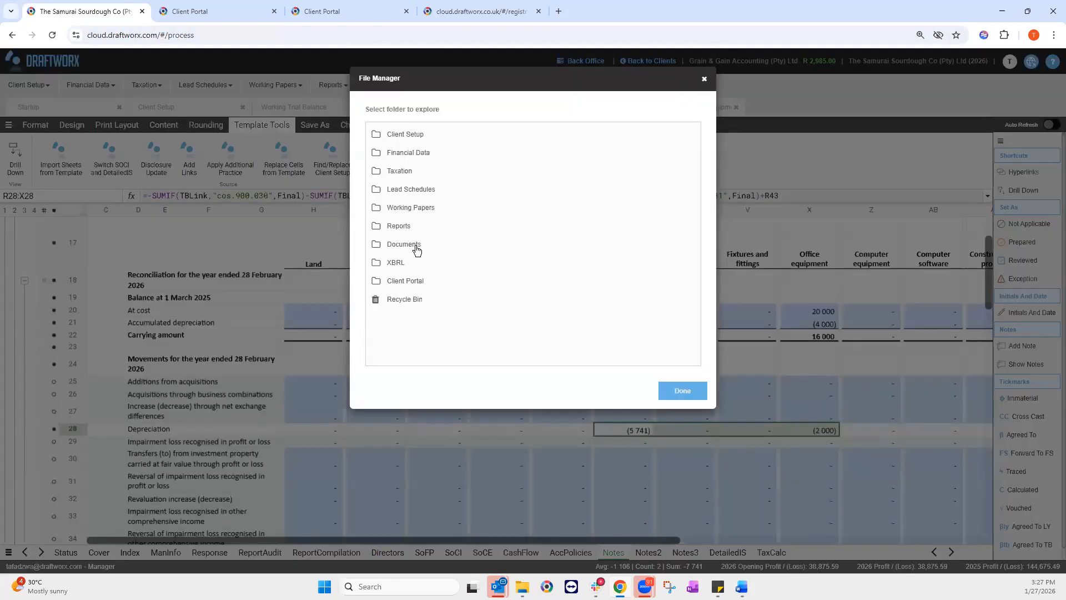
click(417, 249)
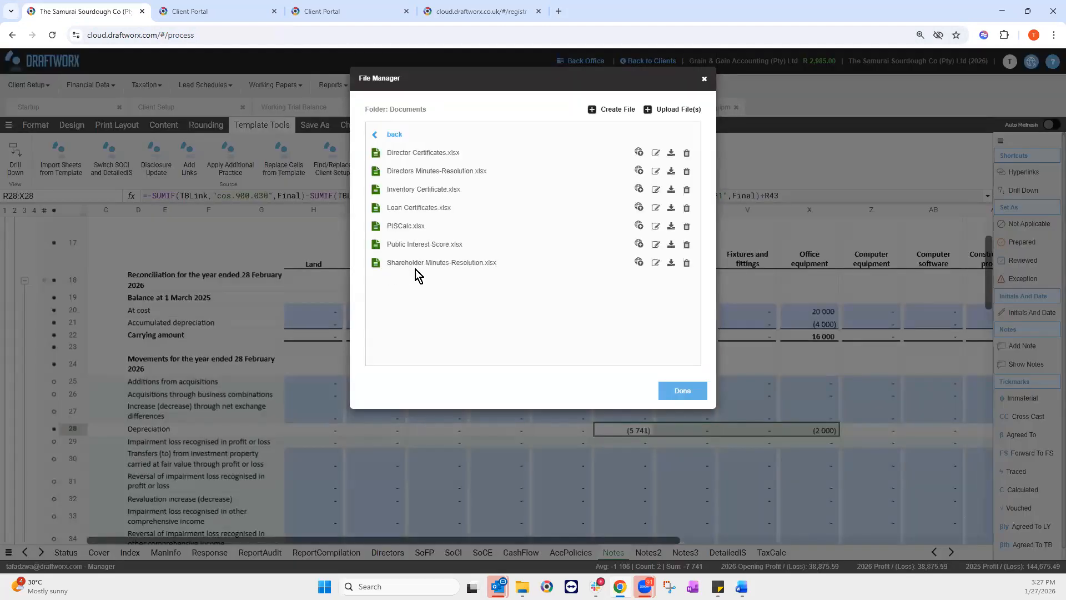
drag(702, 82, 703, 82)
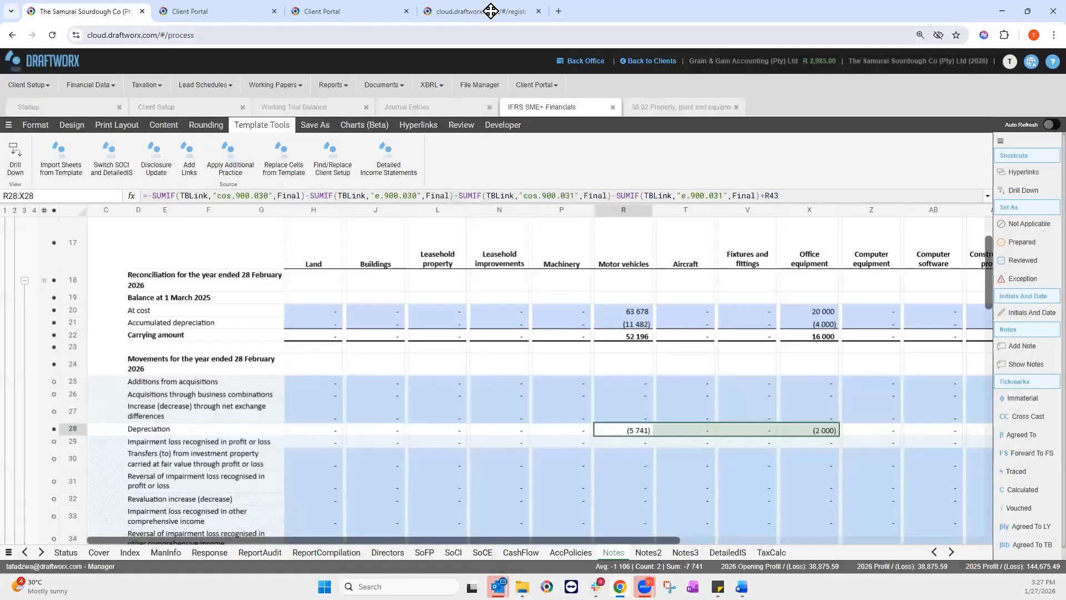
click(225, 11)
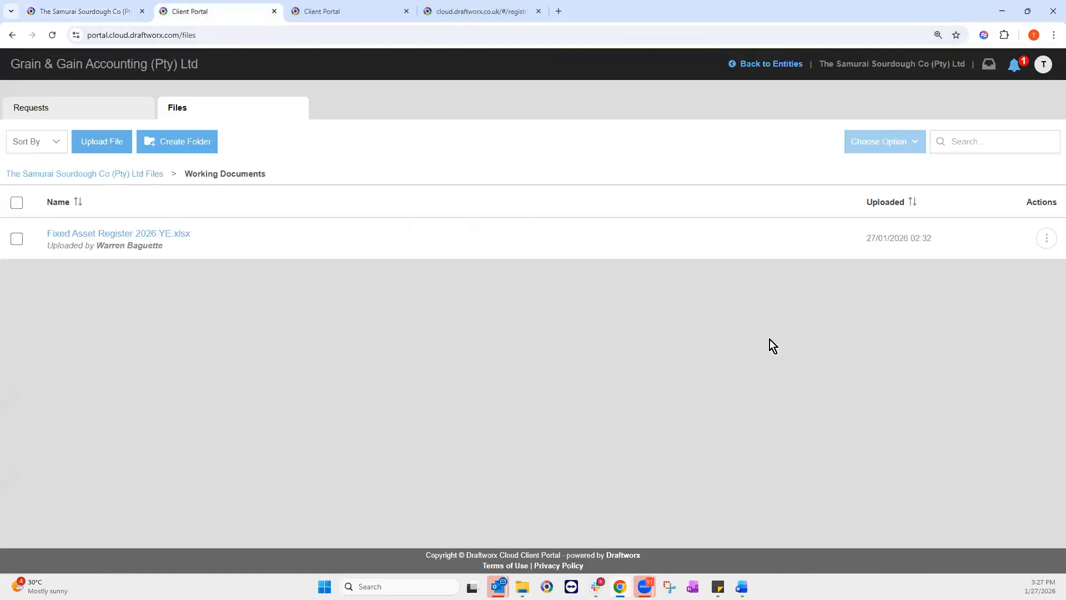
Step: Download Fixed Asset Register 2026 YE.xlsx (207 KB) and switch back to the Draftworx workbook
click(1046, 238)
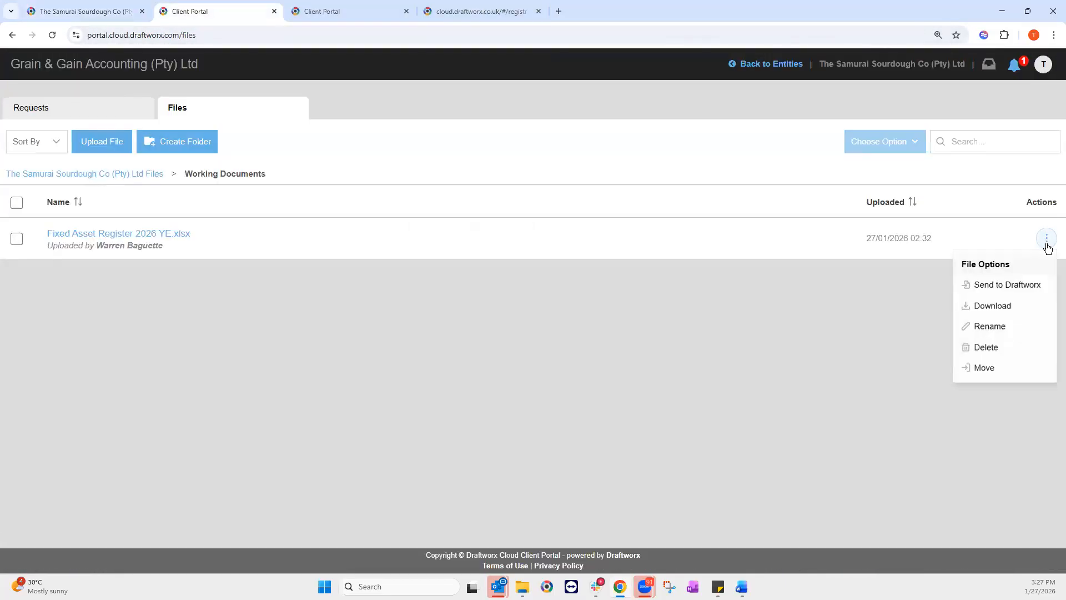
click(994, 305)
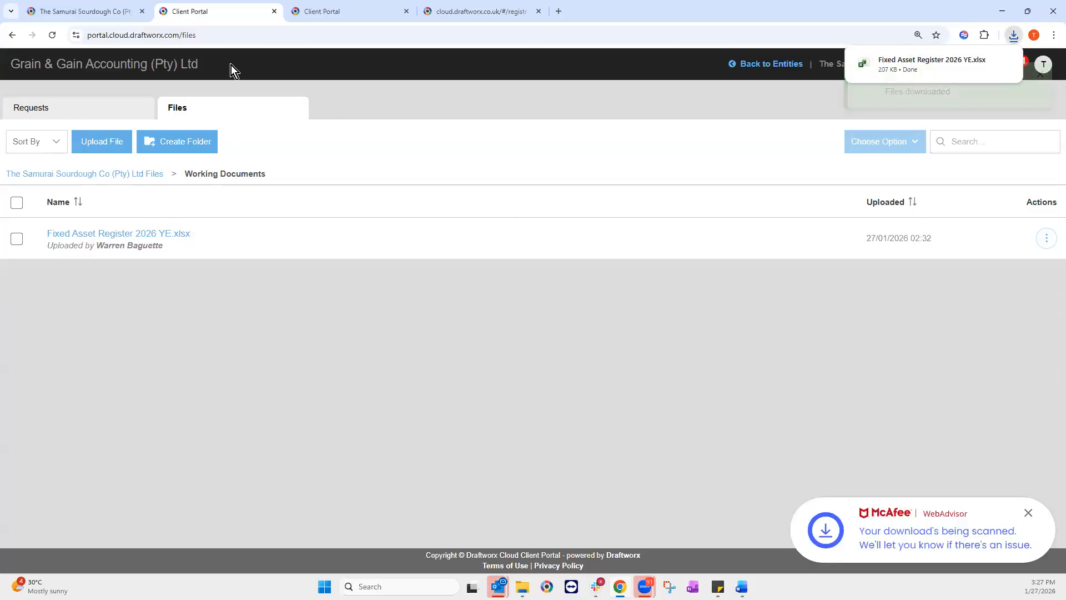
click(106, 13)
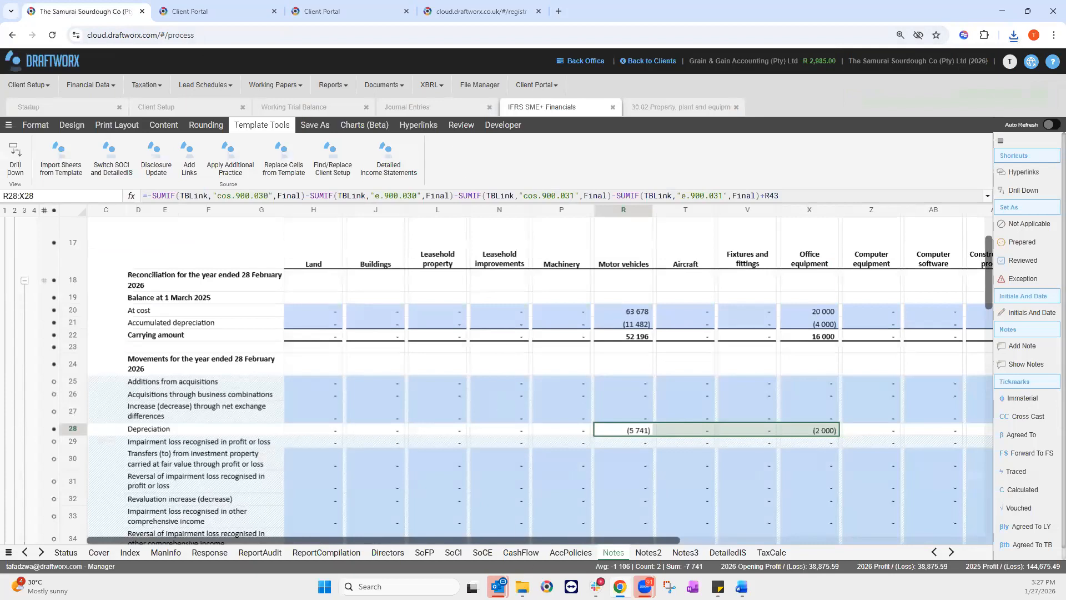
Step: Look over the MotorVehicles sheet of the Excel fixed asset register, then set Excel aside
mouse_move(523, 582)
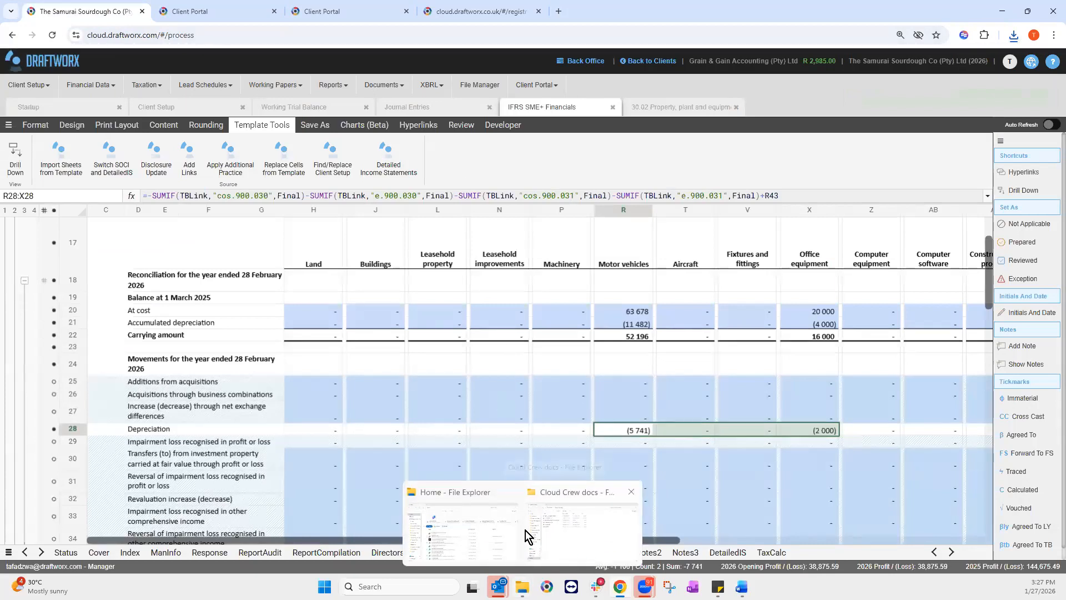
click(439, 502)
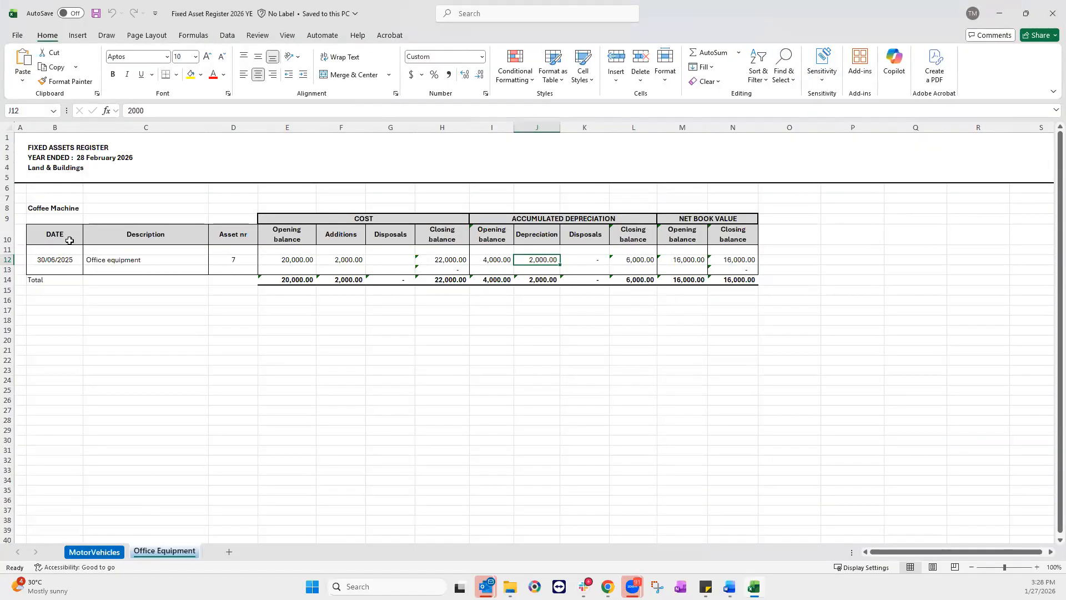
click(113, 553)
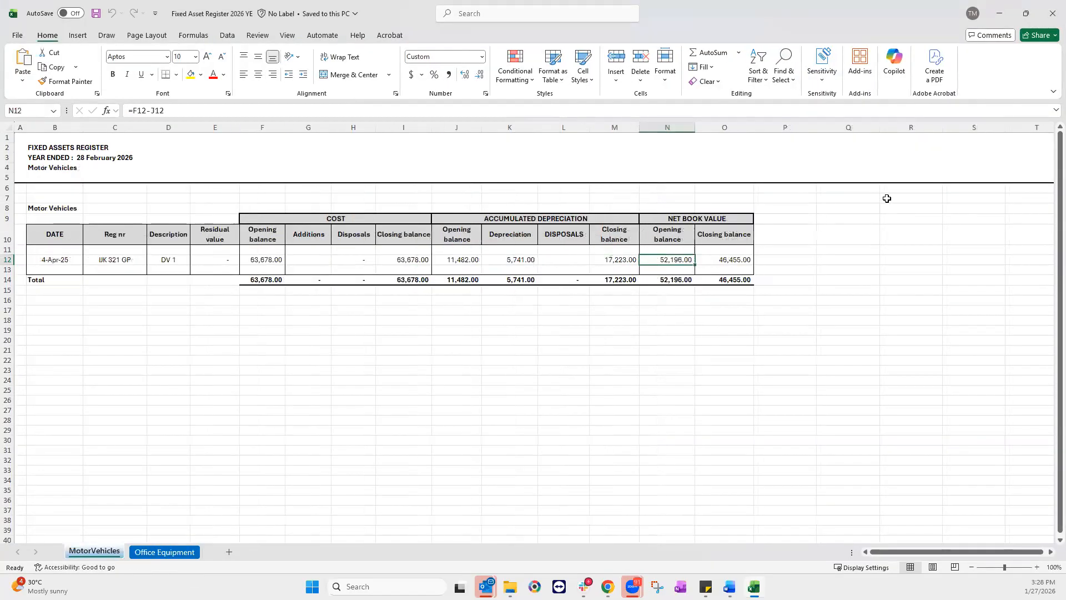
click(1001, 15)
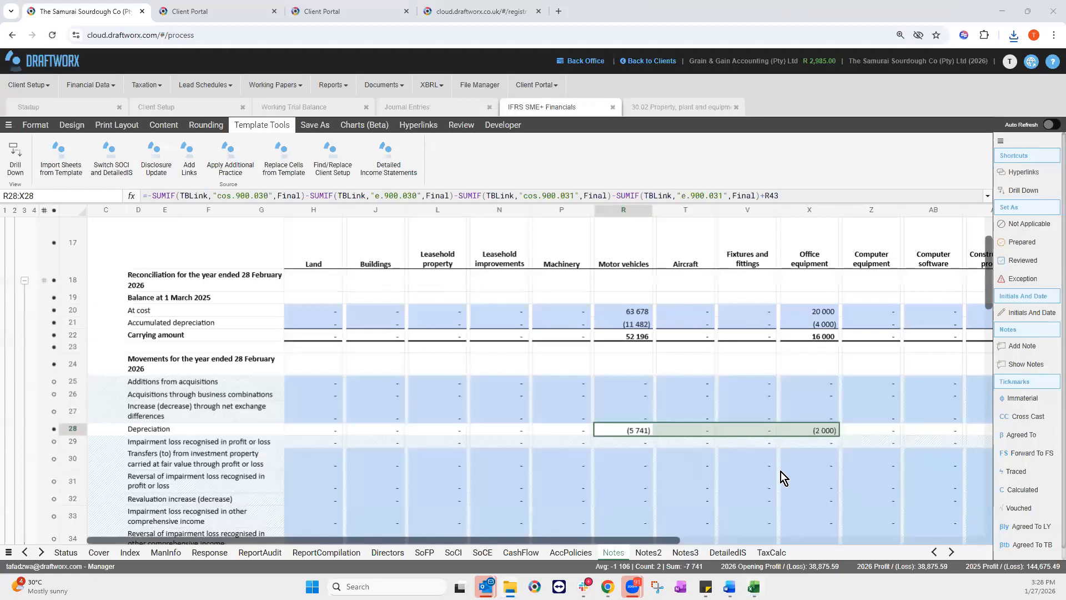
Step: Inspect the office equipment additions figure and its Difference formula in the Draftworx PPE note
click(818, 382)
scroll(822, 432, down, 5)
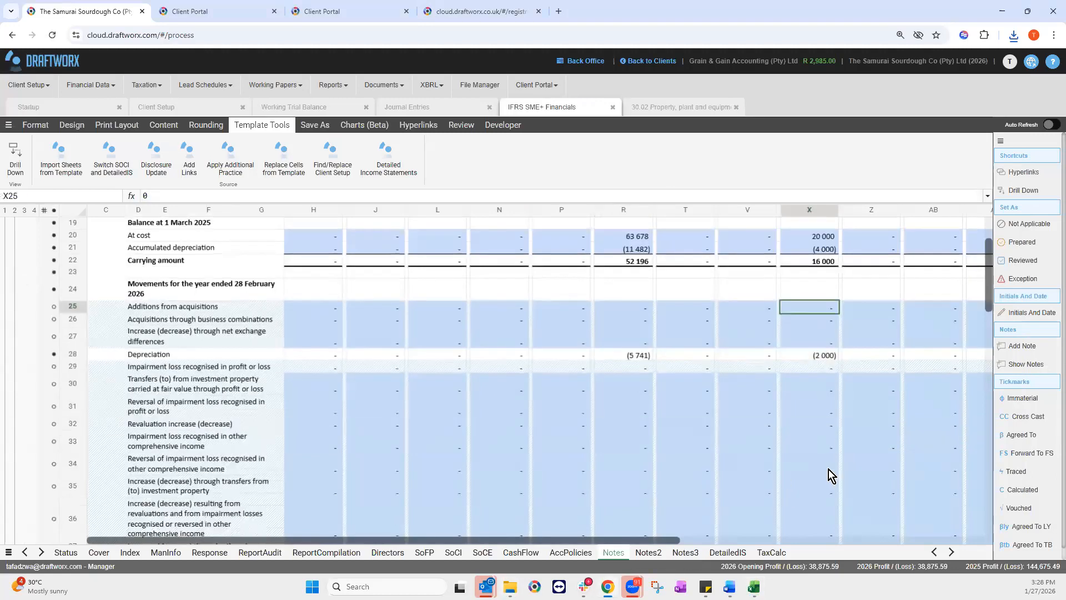
click(816, 485)
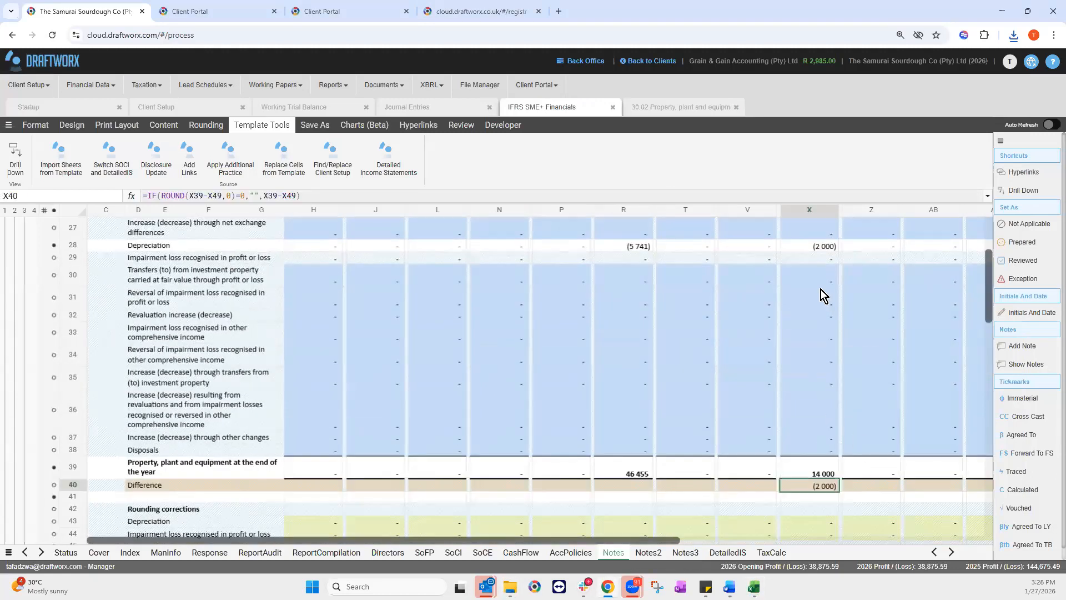
scroll(804, 411, up, 8)
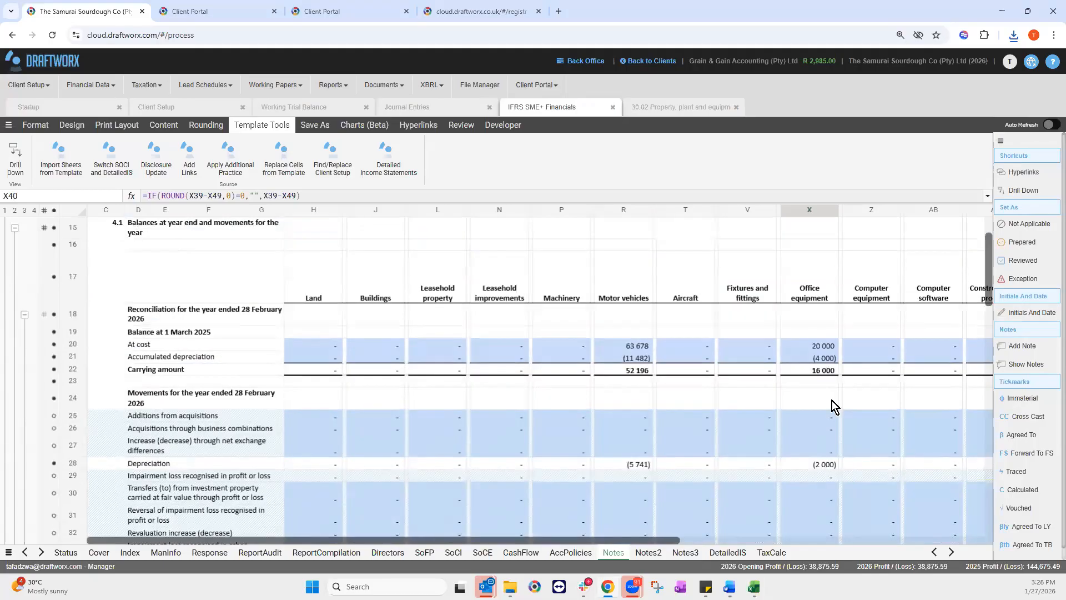
Step: Check the 2,000.00 addition on the register's Office Equipment sheet, then return to Draftworx
click(753, 526)
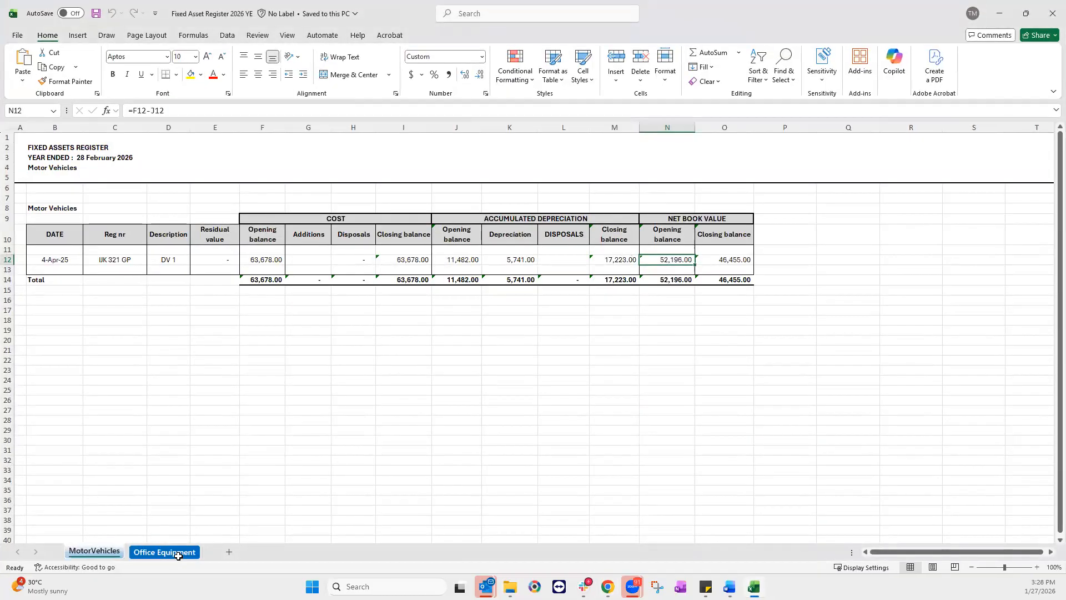
click(164, 552)
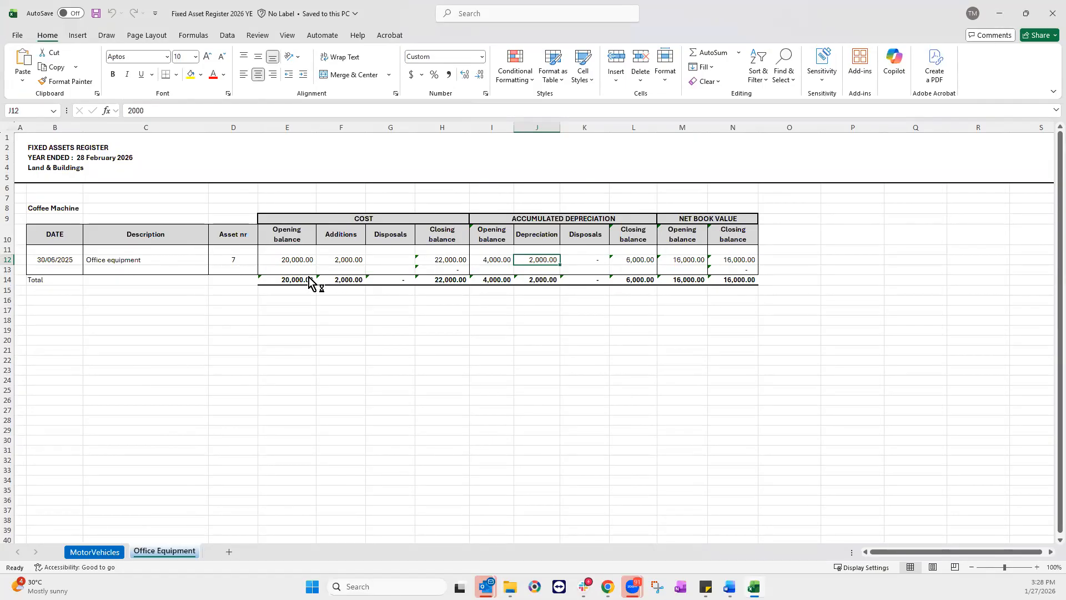
click(356, 265)
click(1000, 4)
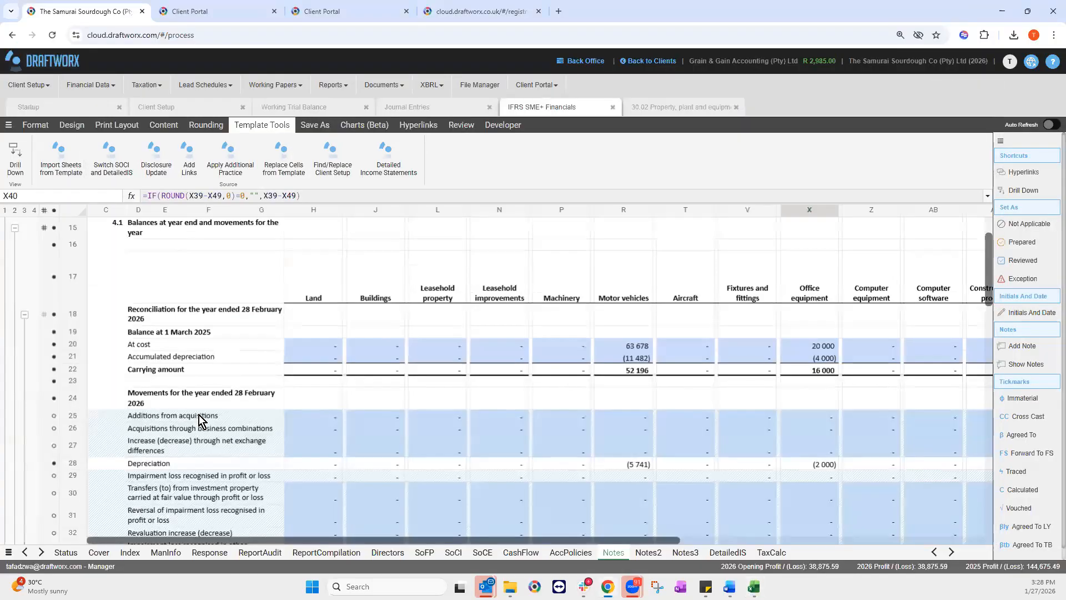
click(161, 419)
Step: Enter 2 000 as office equipment additions from acquisitions in the PPE note
click(812, 418)
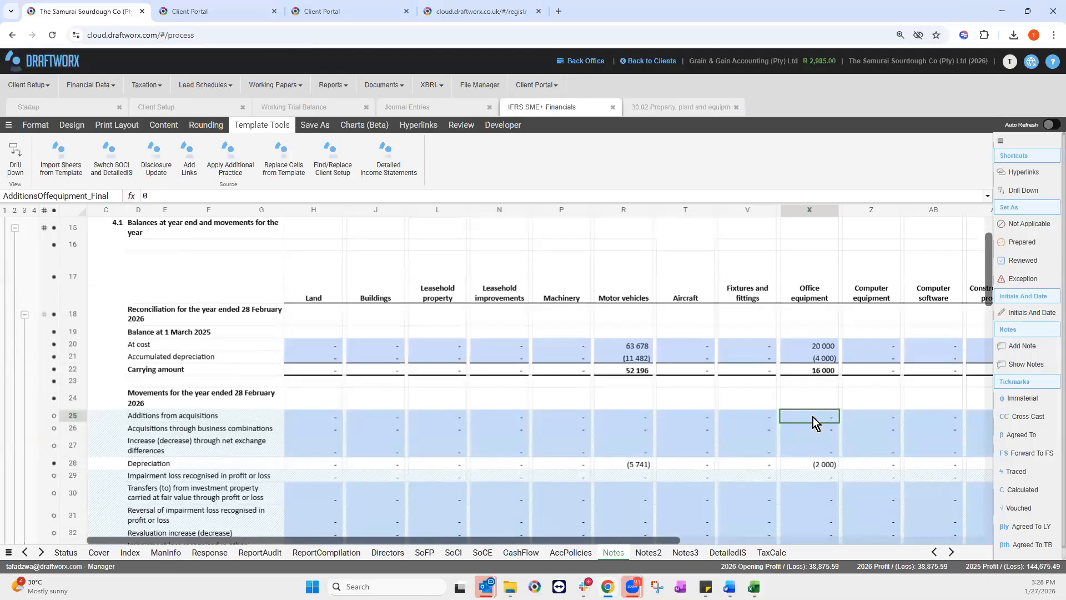
text(200)
key(Return)
Step: Check the office equipment Difference row, then jump to the PPE out-of-balance total check
scroll(821, 424, down, 2)
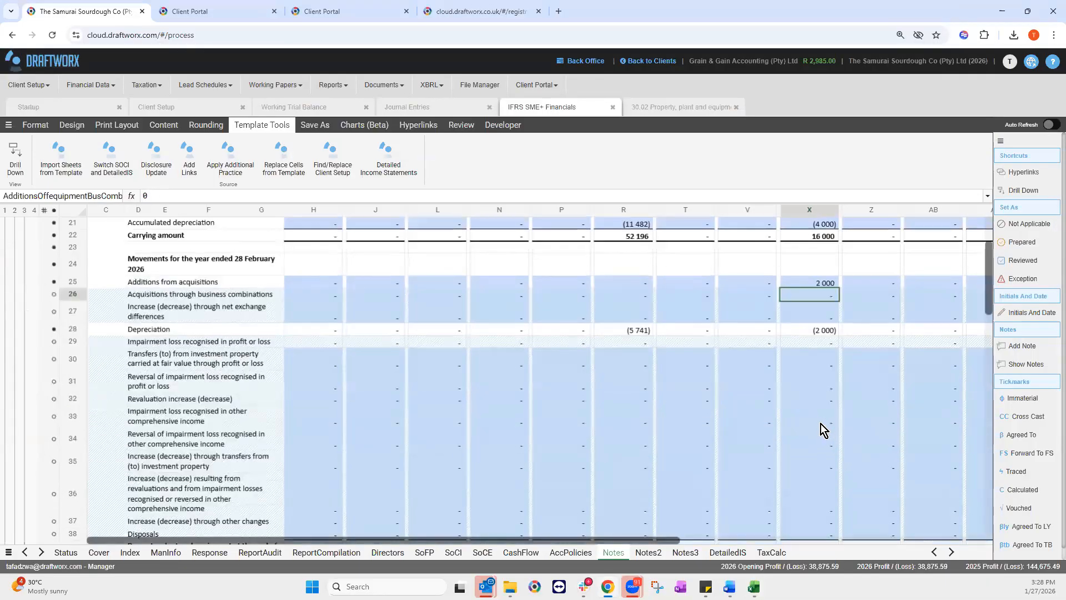
scroll(826, 478, down, 2)
click(823, 484)
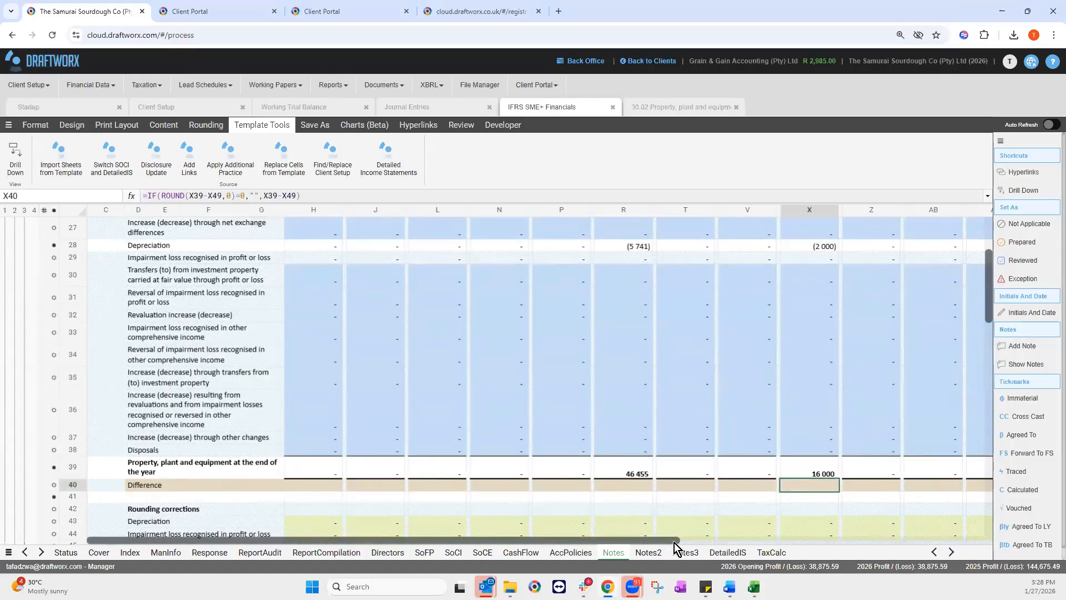
scroll(791, 534, right, 8)
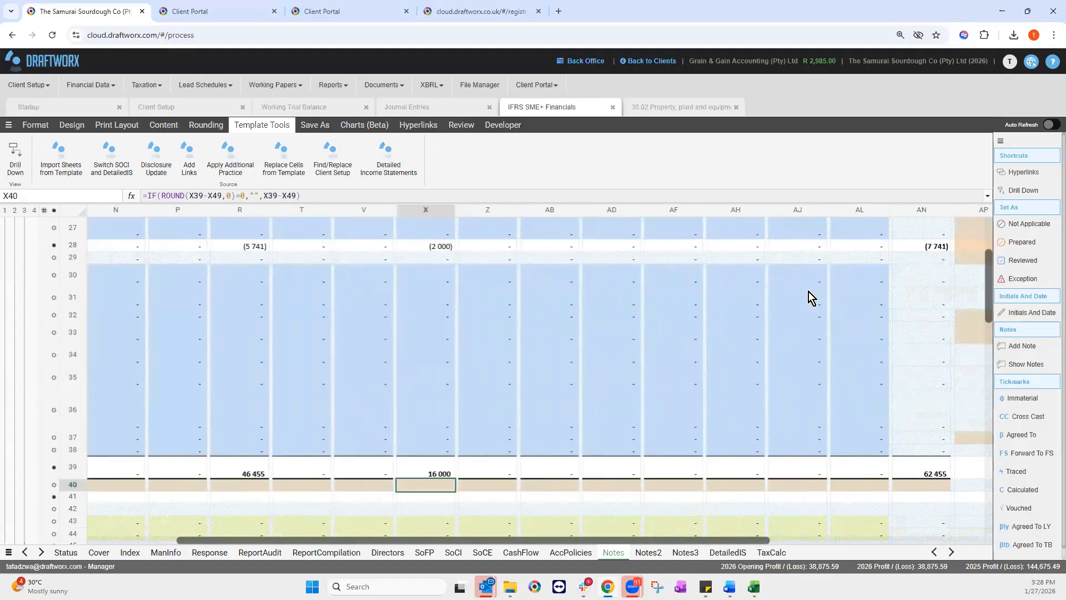
scroll(813, 311, right, 1)
key(ctrl+Right)
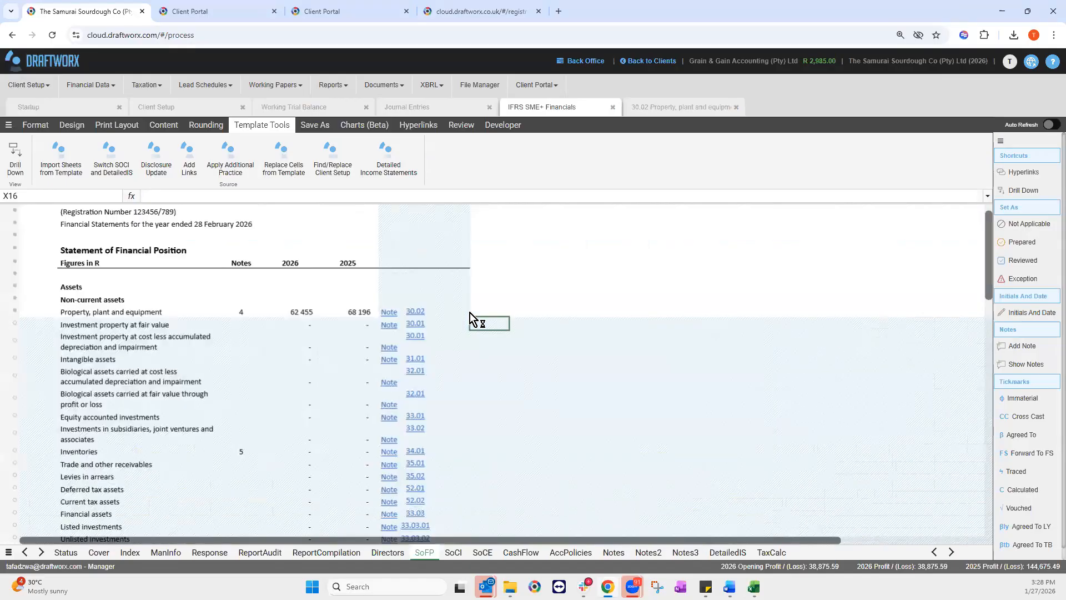
Step: Inspect the PPE note mismatch check in SoFP cell W15, then move to the Status sheet
click(469, 312)
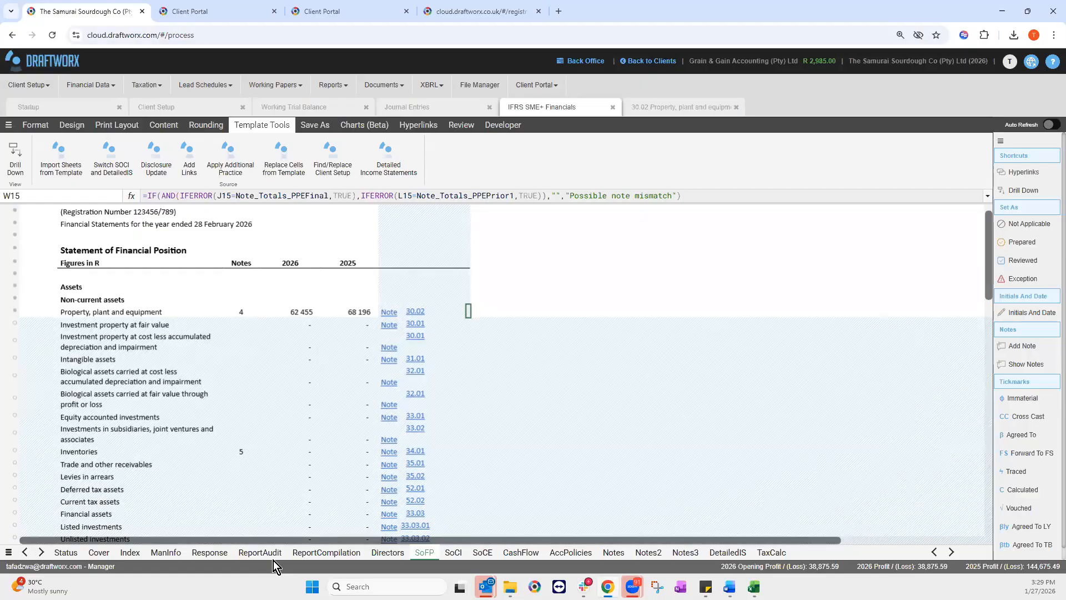
click(58, 549)
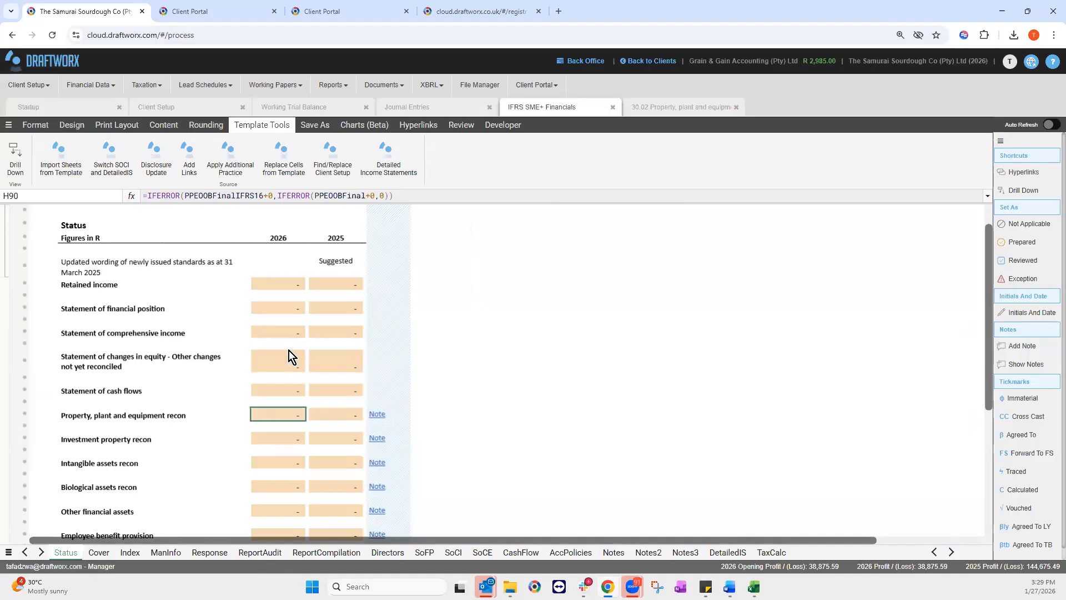
Step: Verify the 2026 cash flow statement (H88) and PPE recon (H90) checks are nil
click(287, 388)
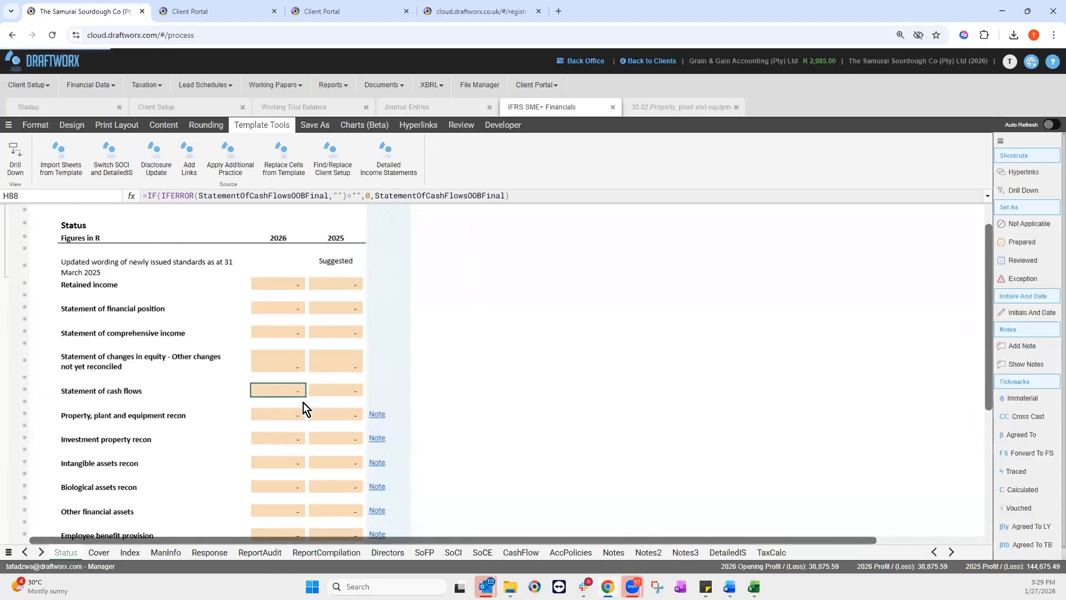
click(290, 413)
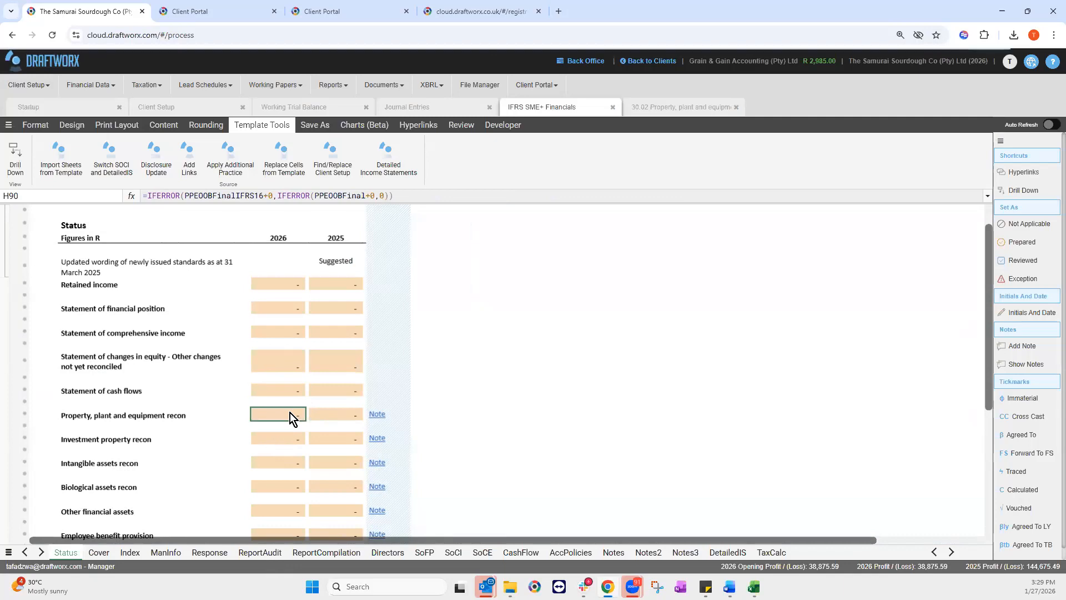
click(519, 553)
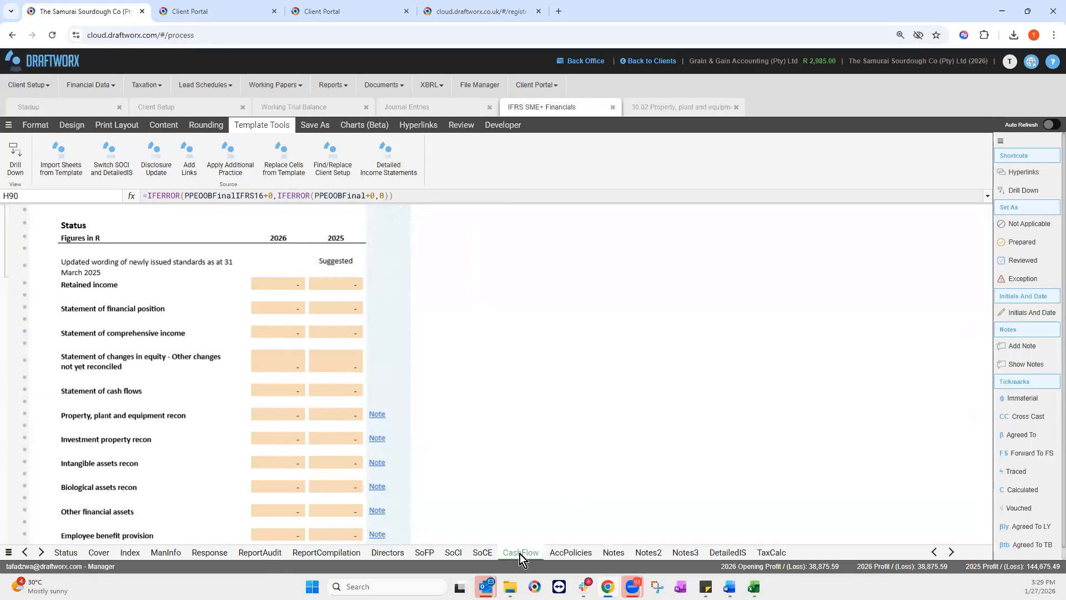
Step: Verify the (2 000) purchase of property, plant and equipment in H93, then return to SoFP
scroll(228, 424, down, 5)
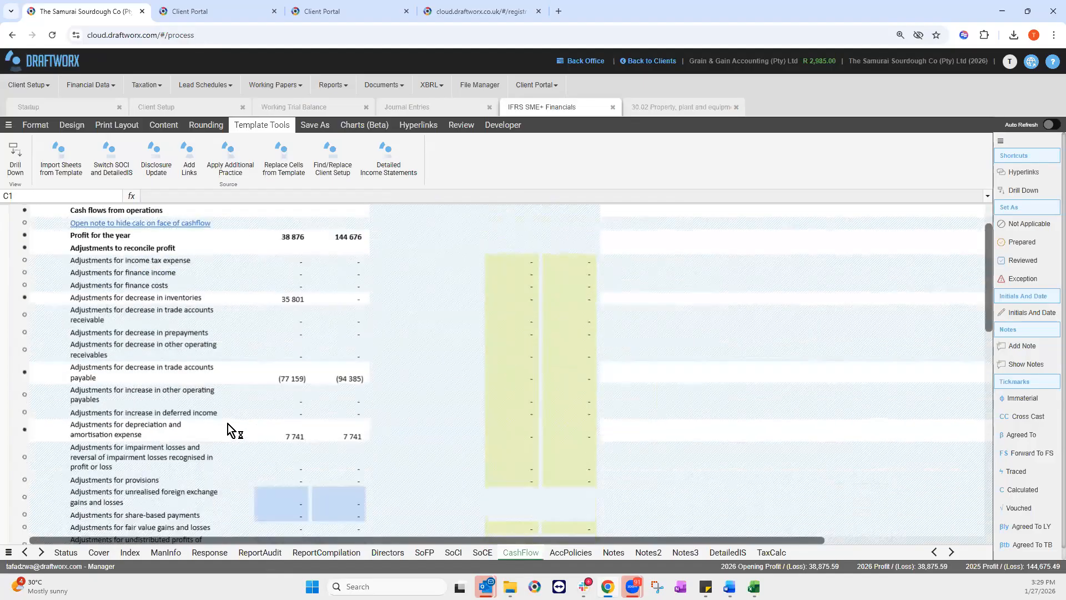
scroll(227, 424, down, 9)
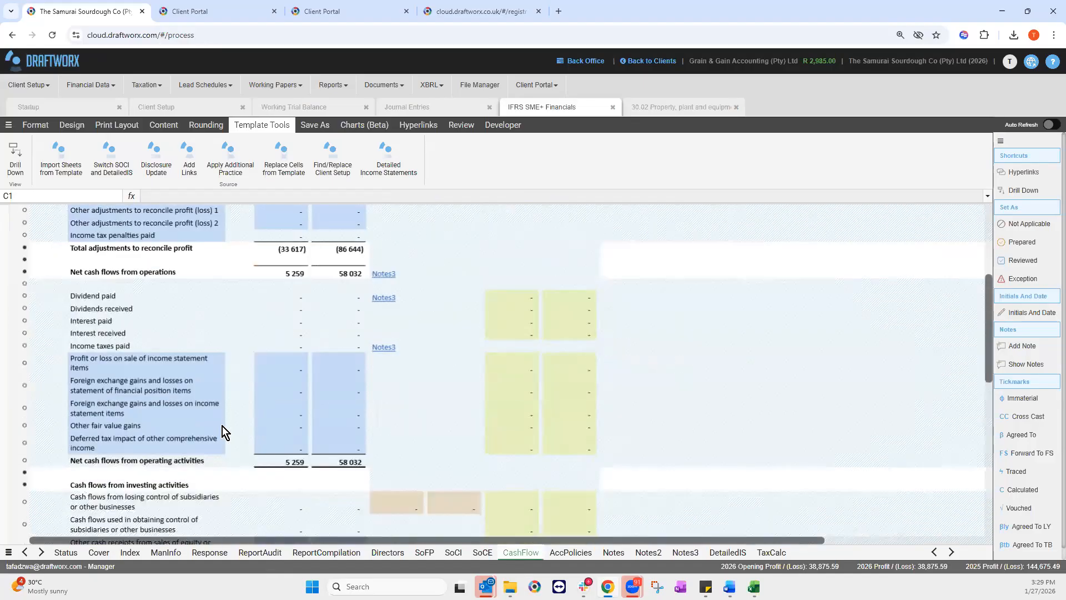
scroll(222, 425, down, 10)
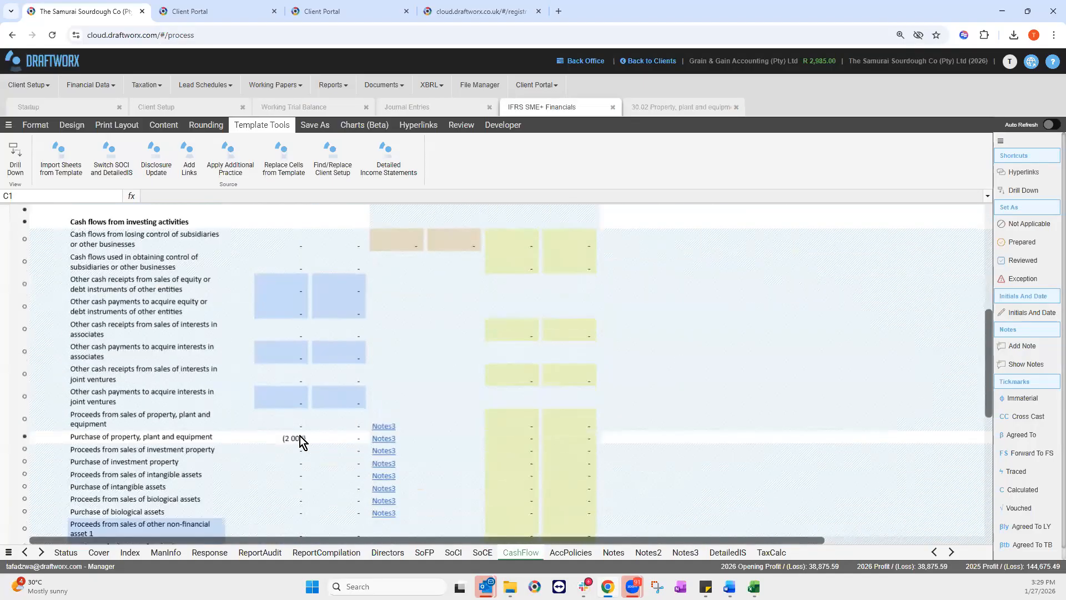
click(291, 437)
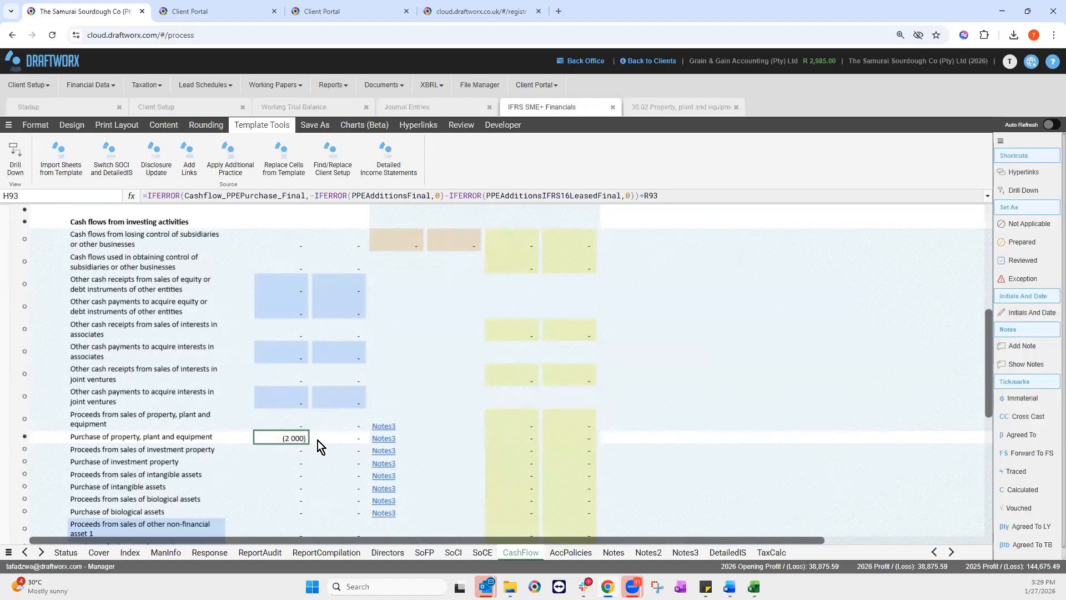
click(424, 552)
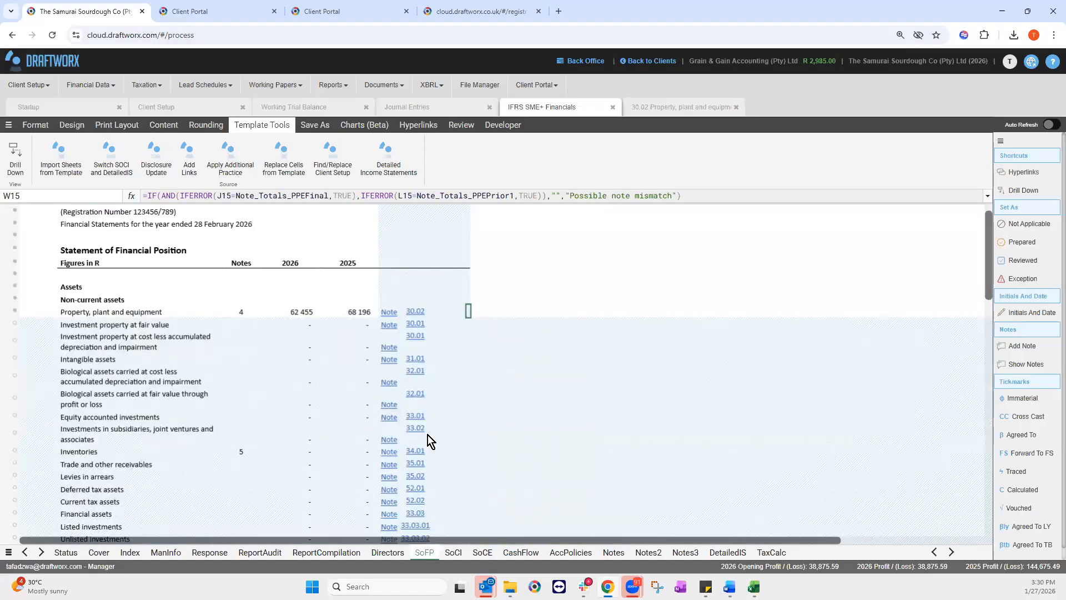
Step: Check the SoFP Out of balance figure in L255 is nil, then move to SoCI
scroll(992, 272, down, 10)
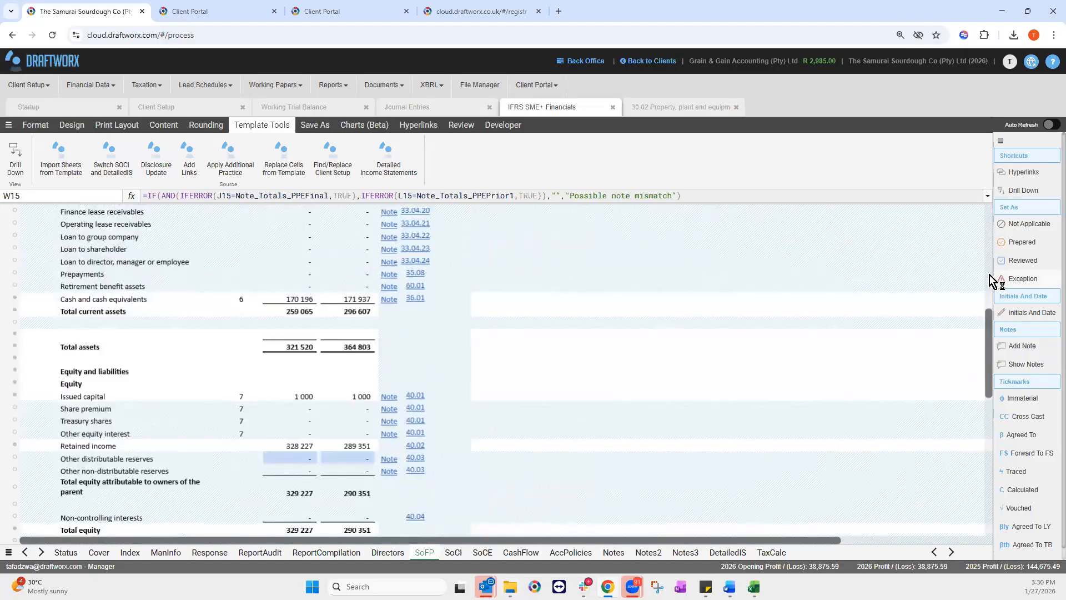
scroll(995, 295, up, 8)
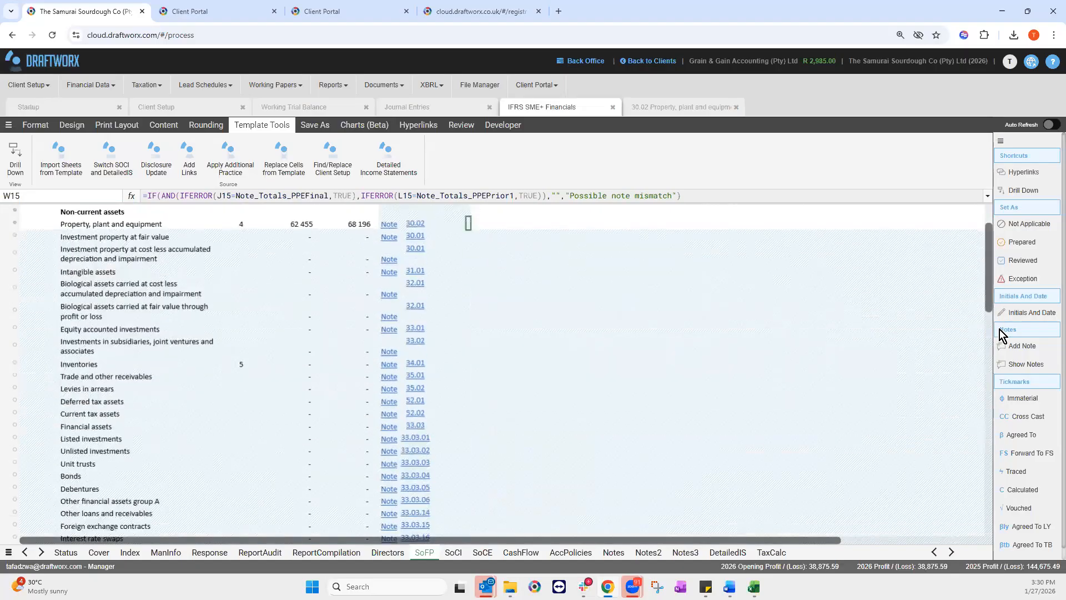
scroll(1002, 350, down, 10)
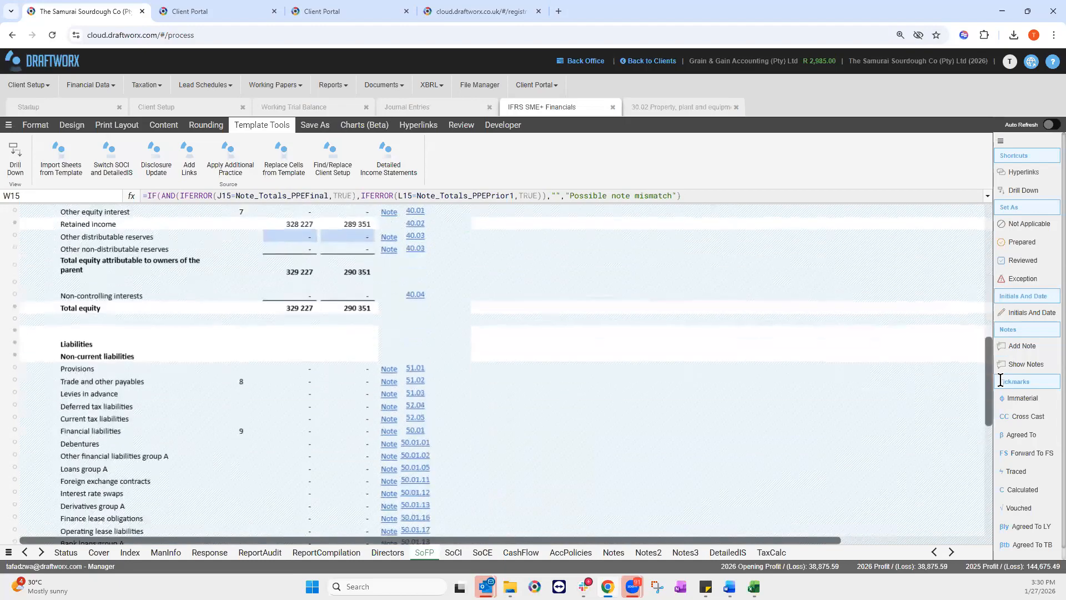
scroll(293, 481, down, 2)
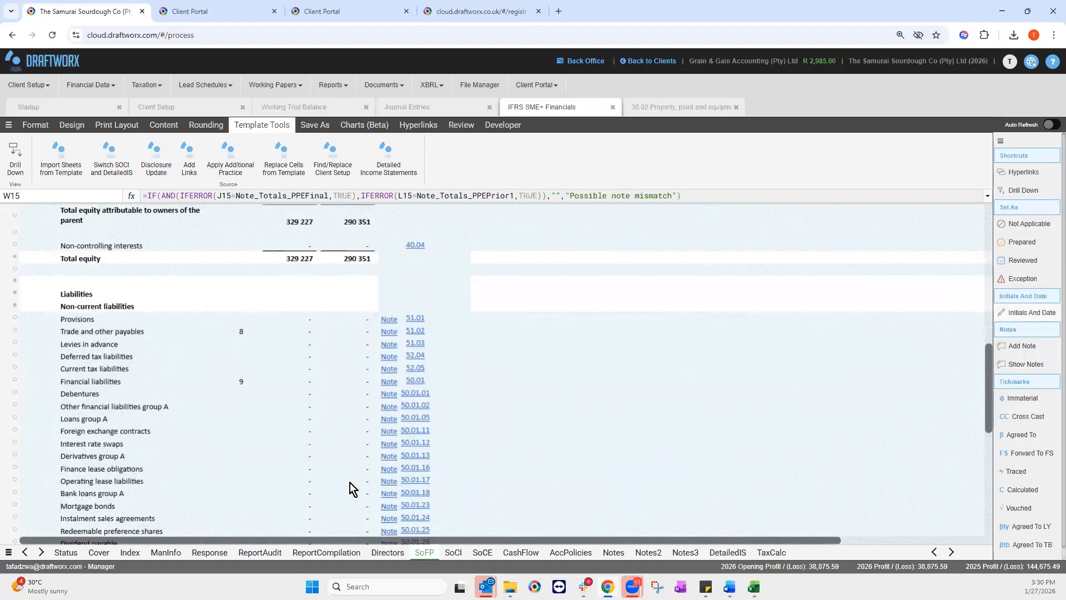
scroll(350, 482, down, 5)
scroll(350, 487, down, 2)
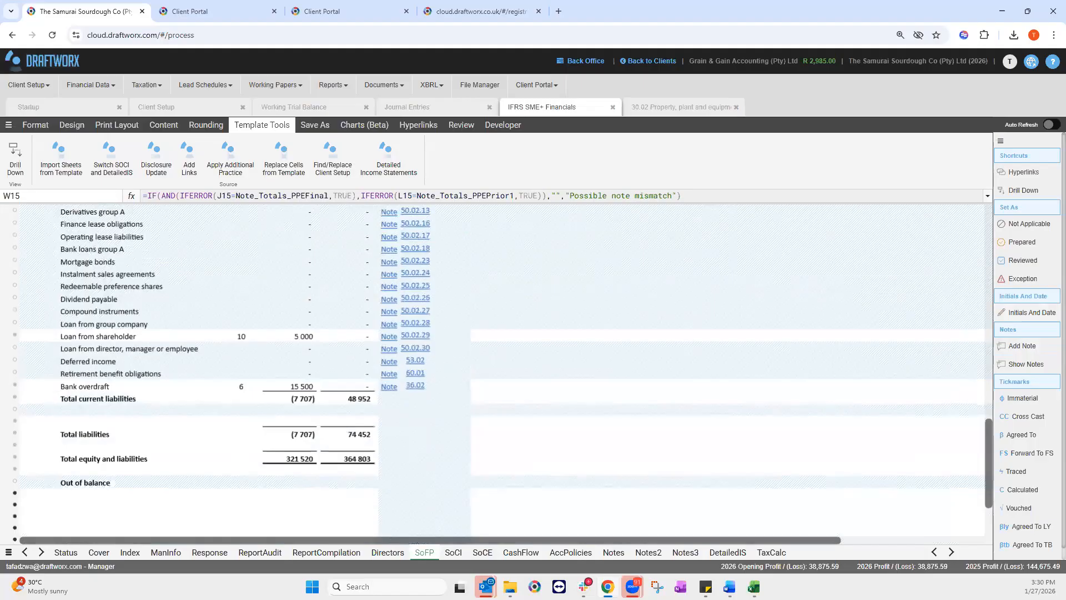
click(348, 481)
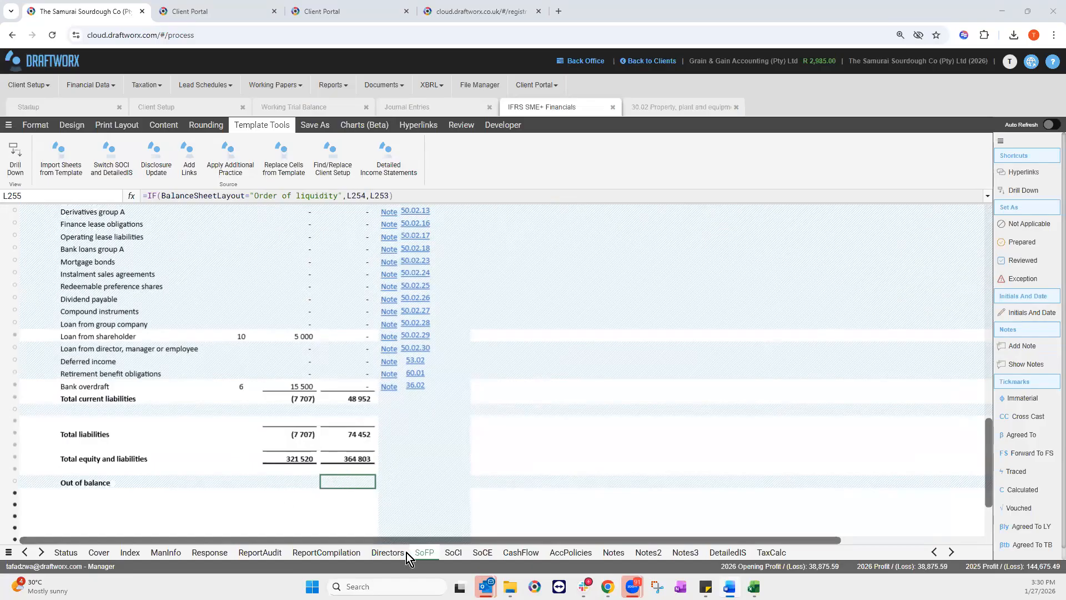
click(450, 553)
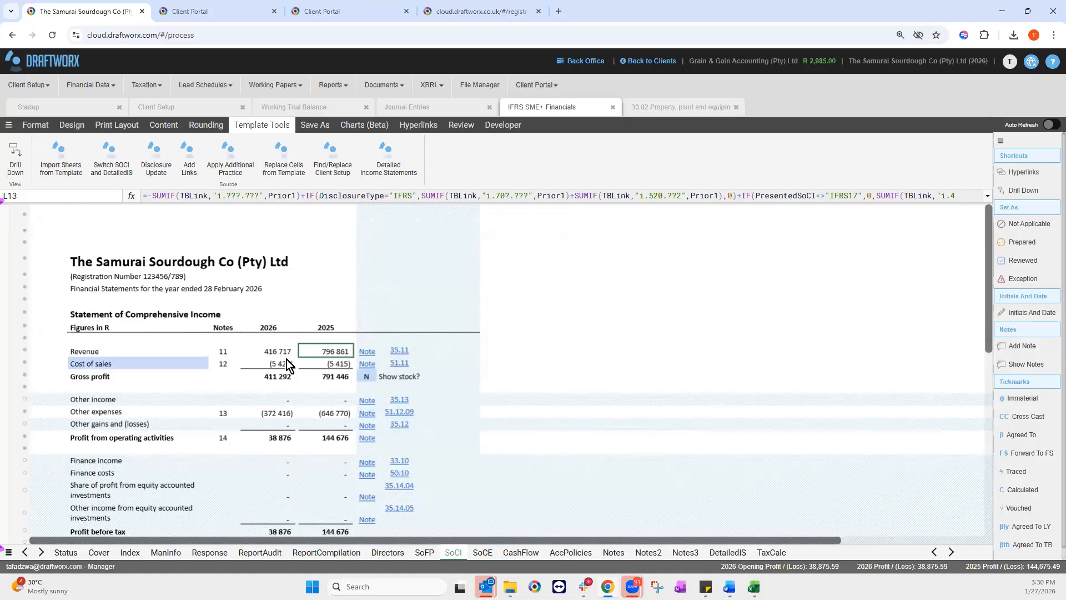
right_click(275, 351)
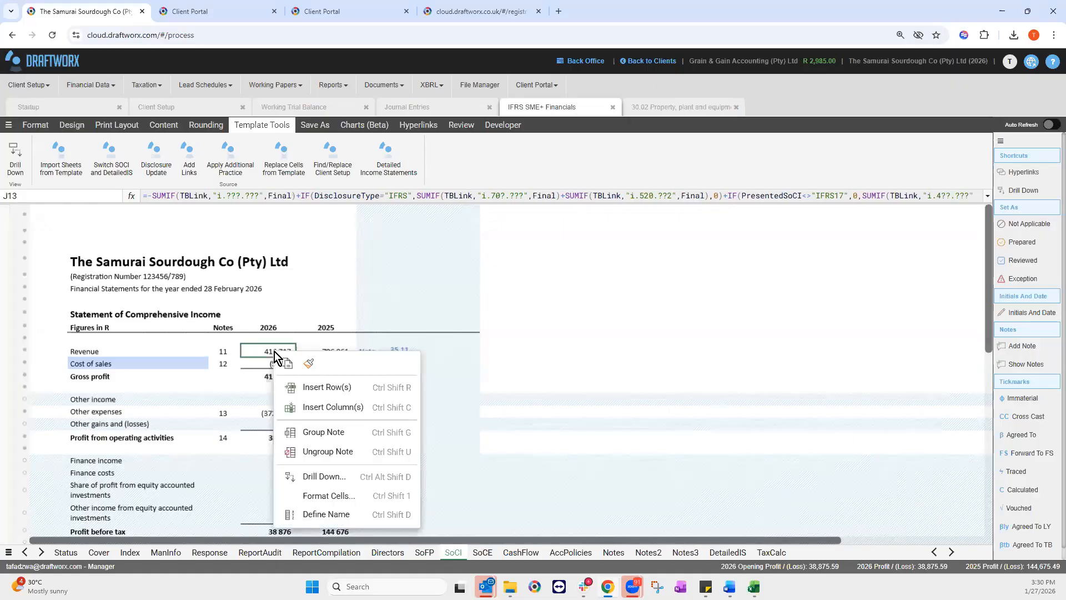
click(328, 477)
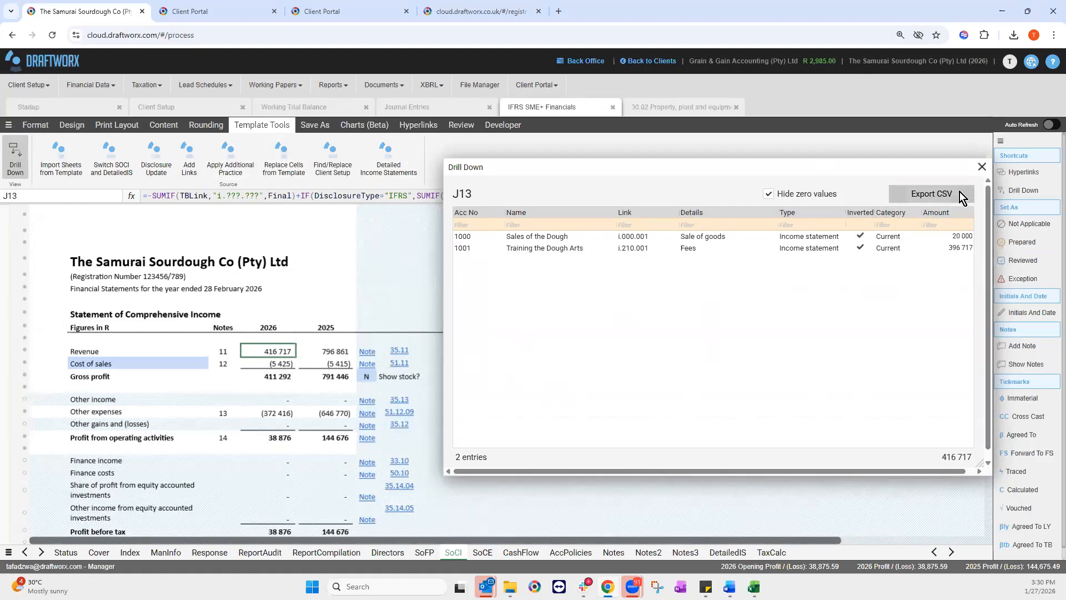
click(981, 169)
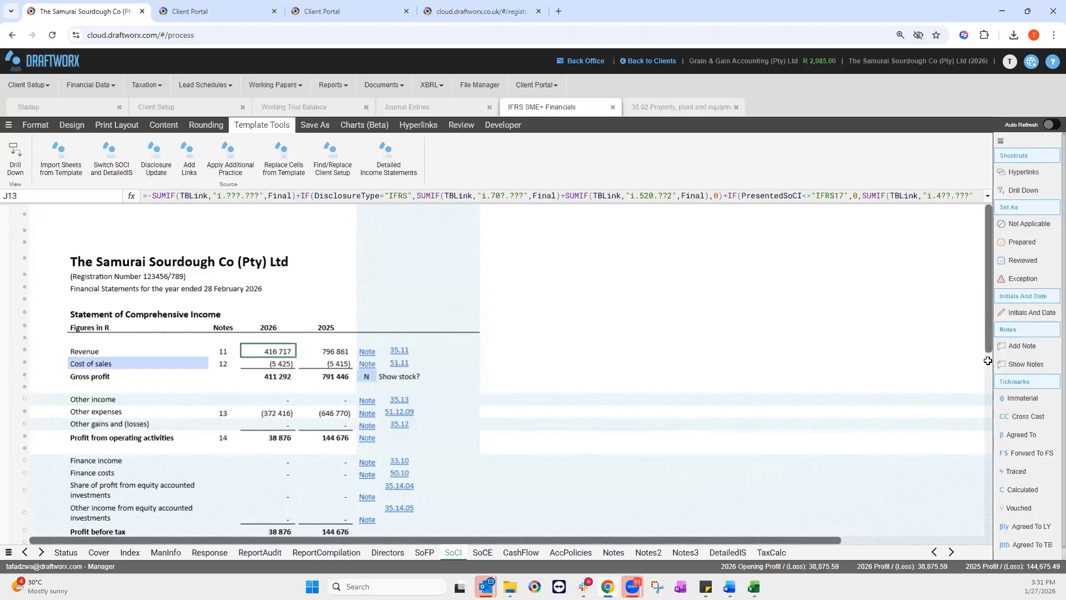
Step: Switch 'Present a summary statement of changes in equity' to Y and back to N
scroll(984, 367, down, 3)
scroll(984, 407, down, 3)
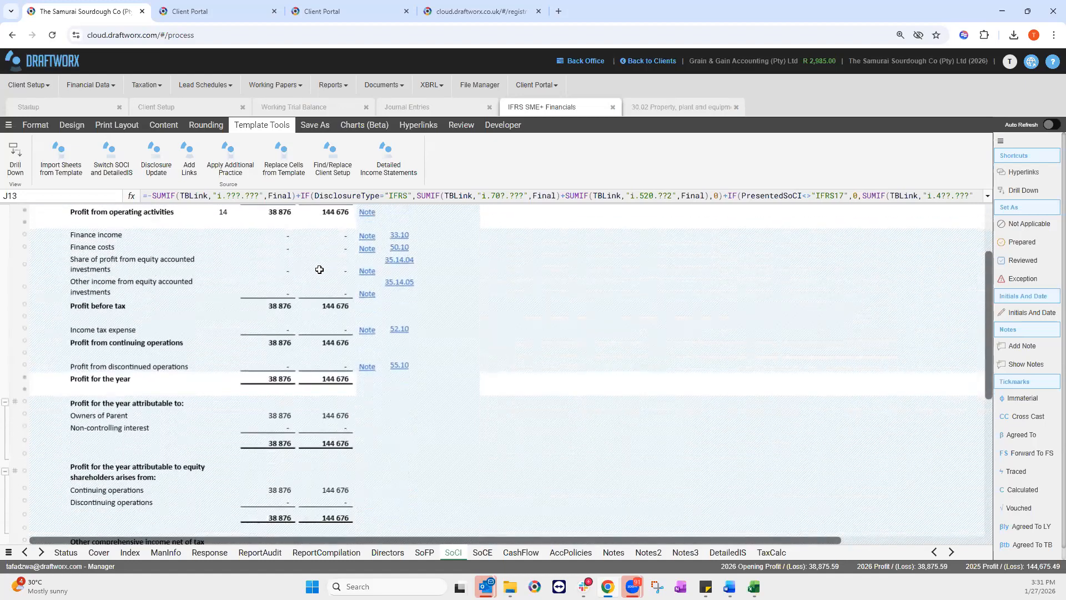
scroll(578, 419, down, 3)
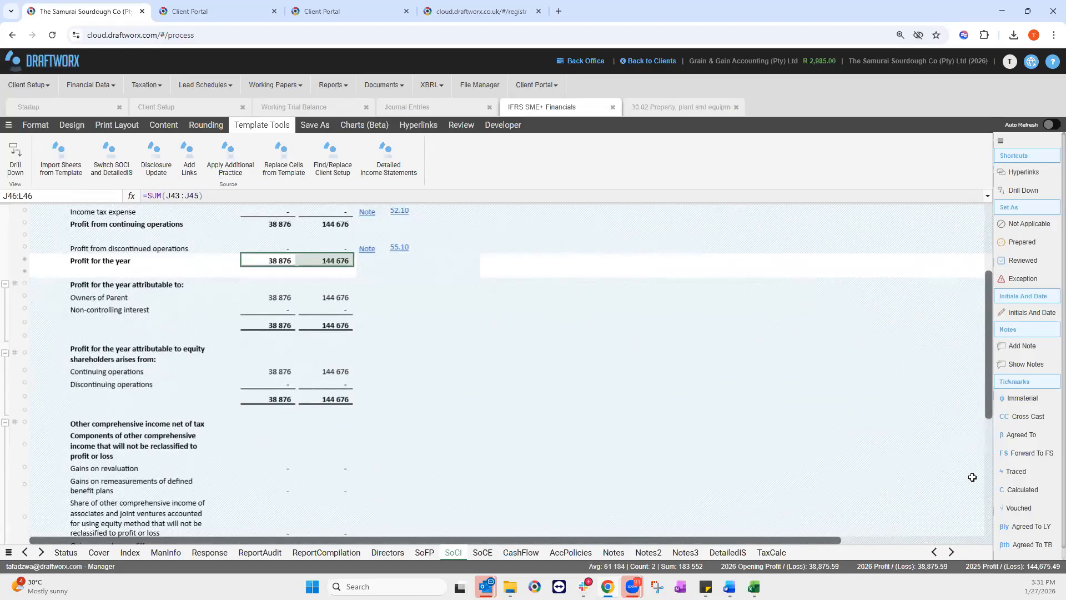
scroll(233, 469, down, 7)
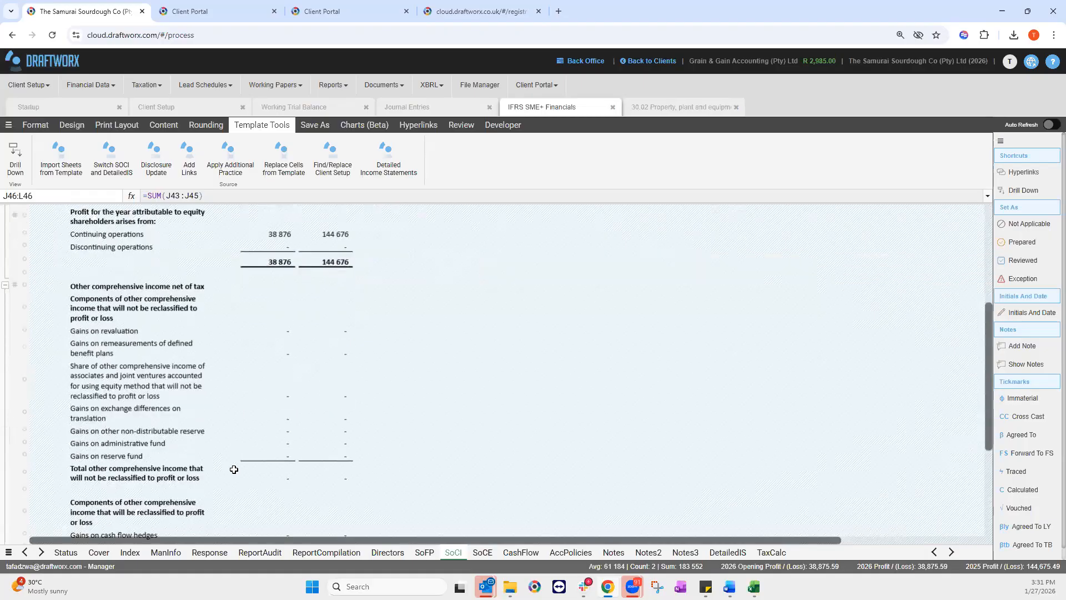
scroll(246, 470, down, 7)
click(237, 470)
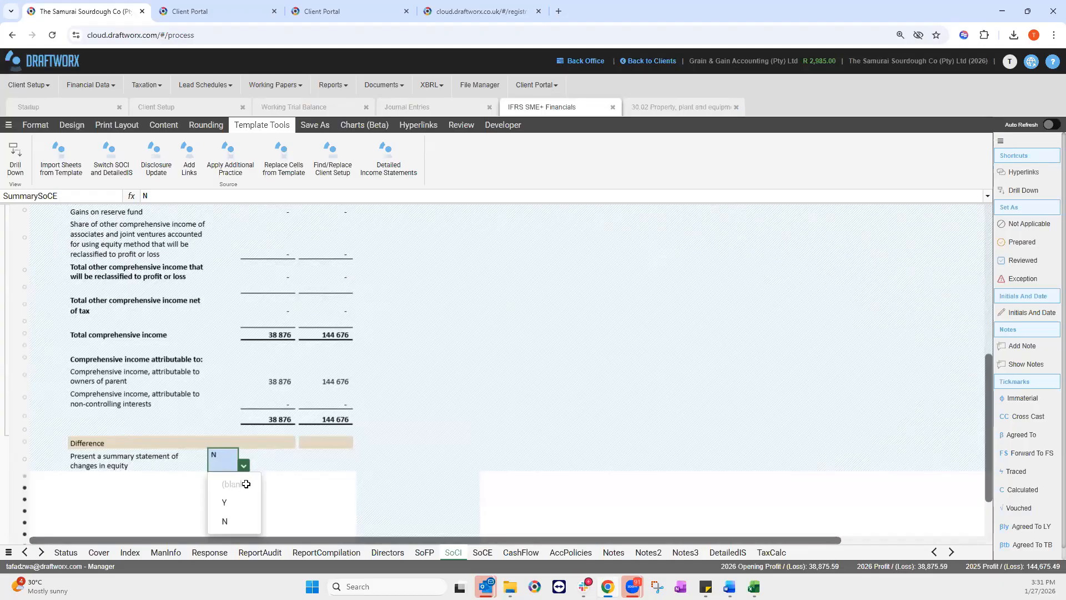
click(236, 503)
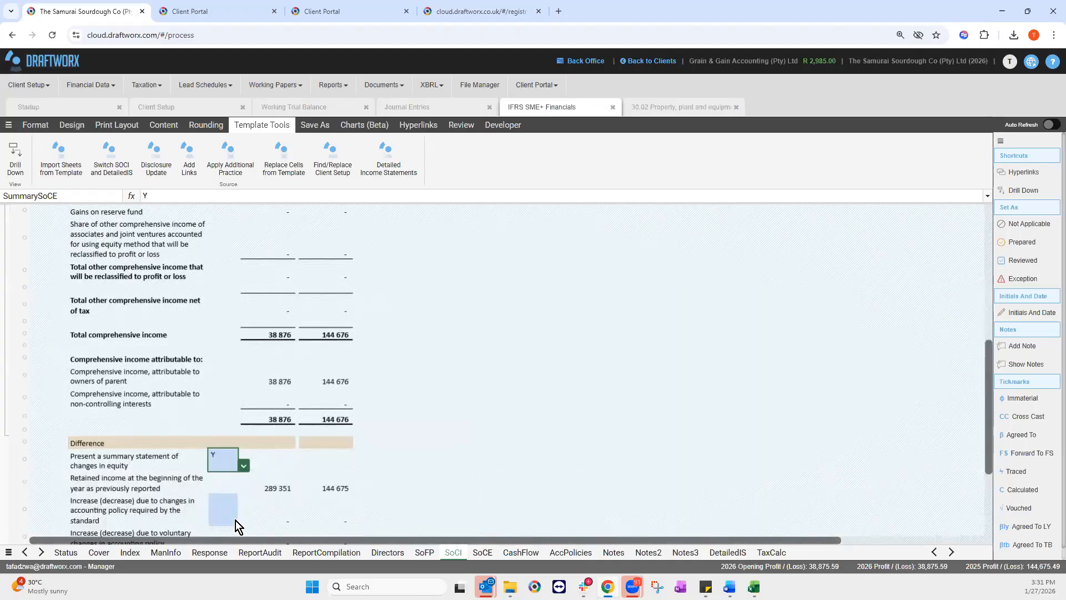
click(243, 466)
click(235, 520)
click(482, 552)
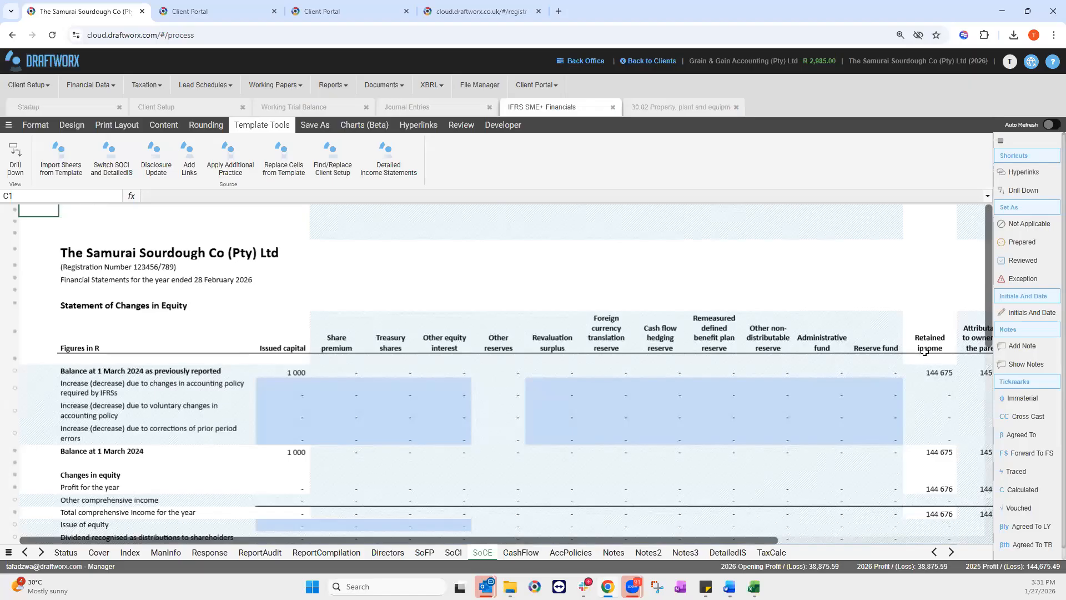
Step: Select the SoCE contribution and distribution movement cells and check the values in J180 and L180
scroll(481, 388, down, 1)
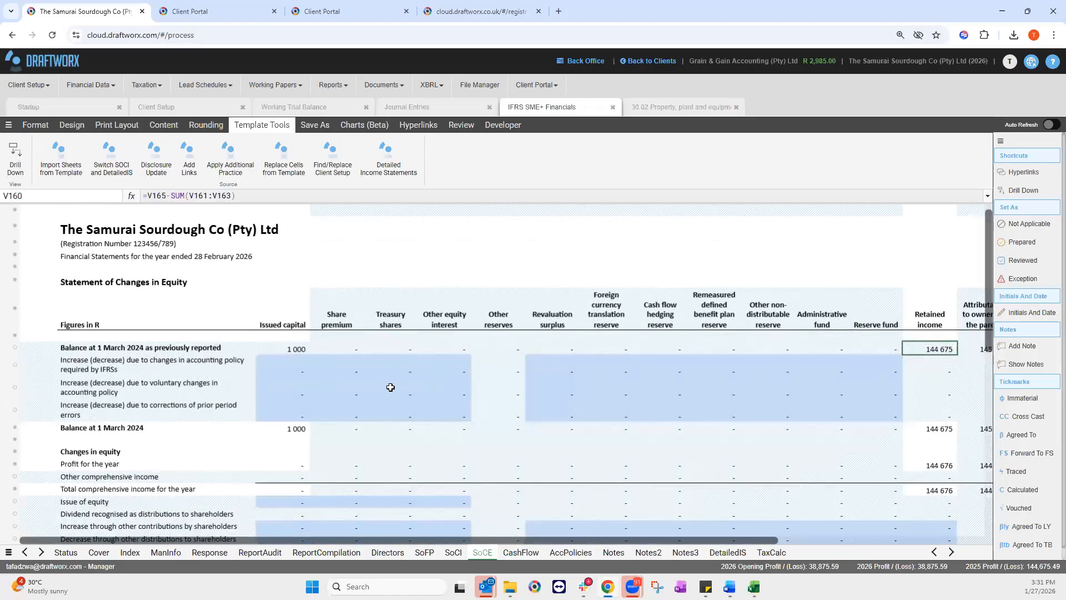
scroll(392, 387, down, 1)
scroll(338, 358, down, 5)
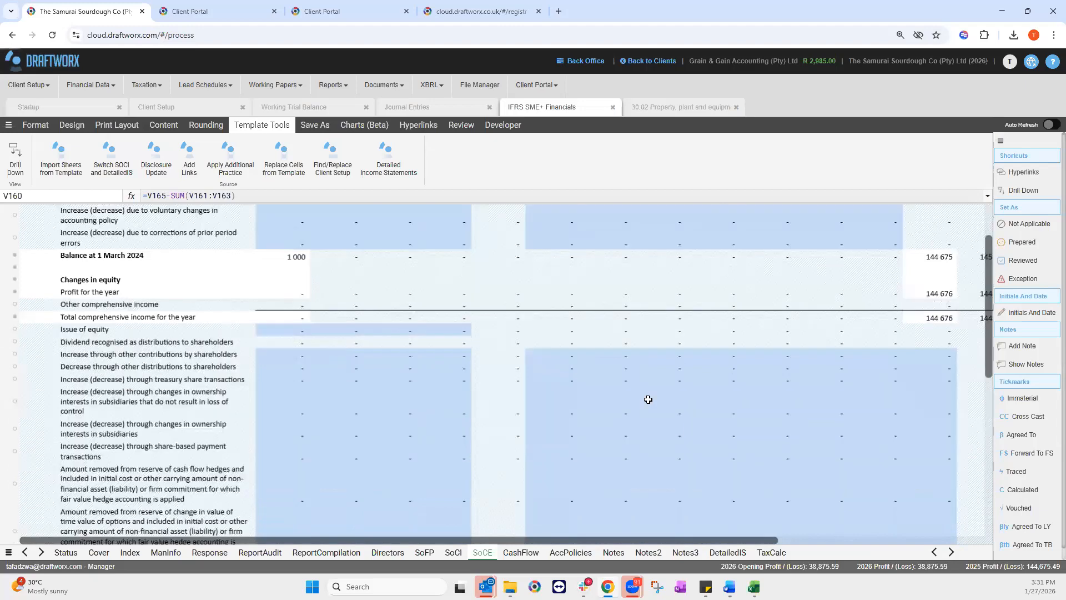
scroll(288, 319, down, 1)
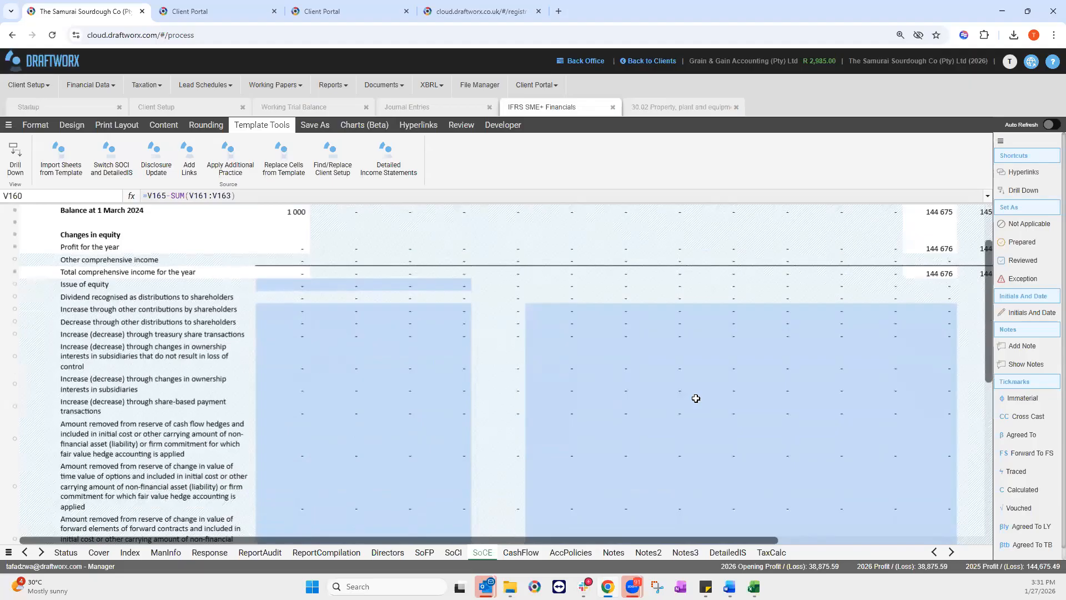
drag(877, 431, 934, 569)
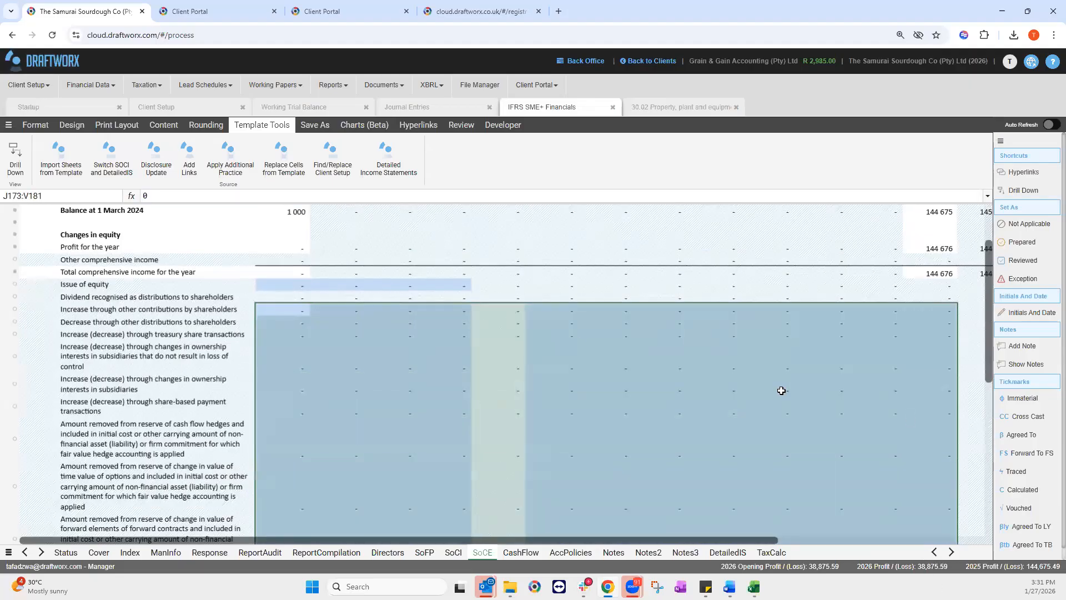
drag(292, 309, 912, 554)
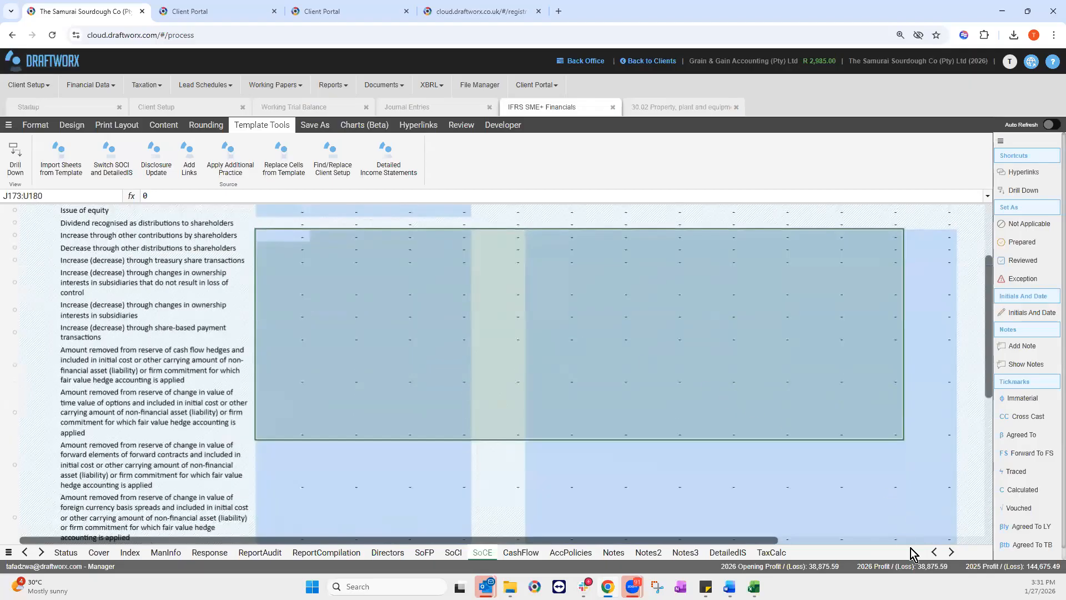
drag(927, 464, 311, 305)
scroll(385, 285, down, 3)
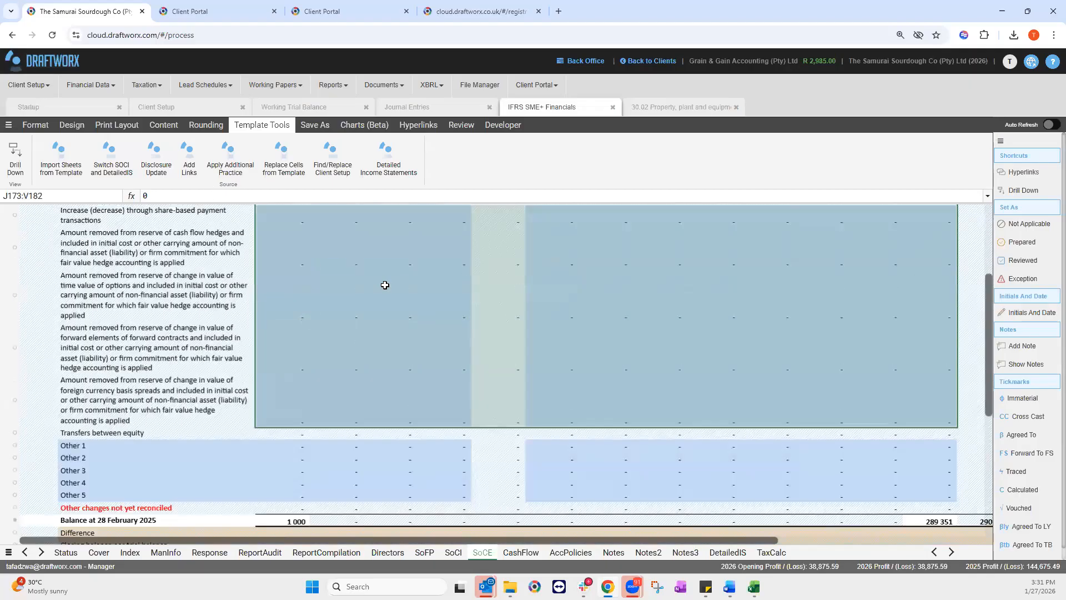
click(283, 295)
click(149, 196)
key(Tab)
key(Tab)
Step: Select the Other changes not yet reconciled row through column V, then reach the Purchase of PPE line
scroll(309, 374, up, 2)
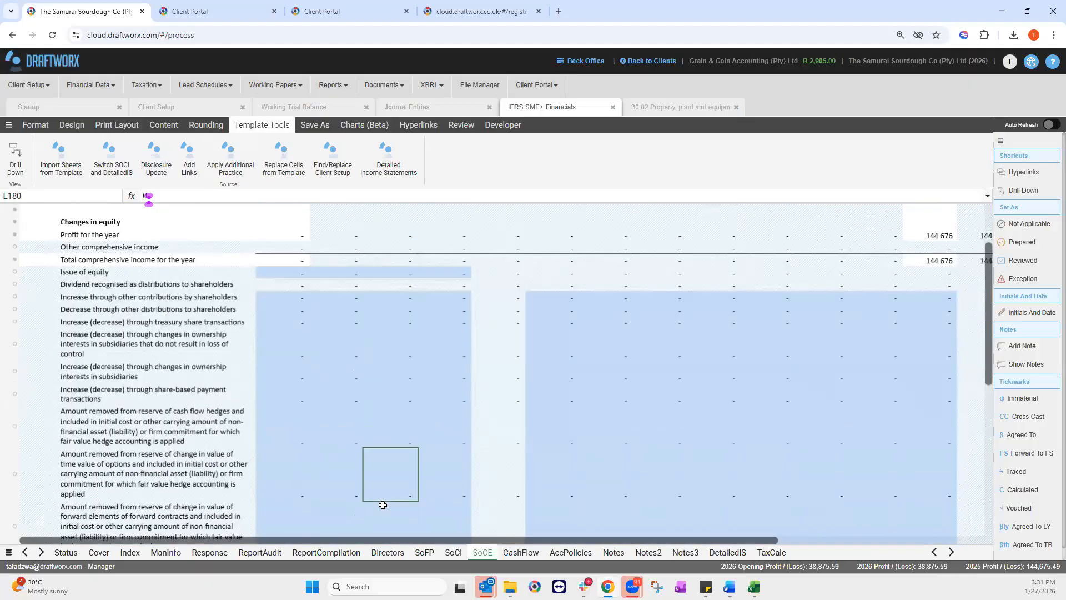
scroll(63, 513, down, 2)
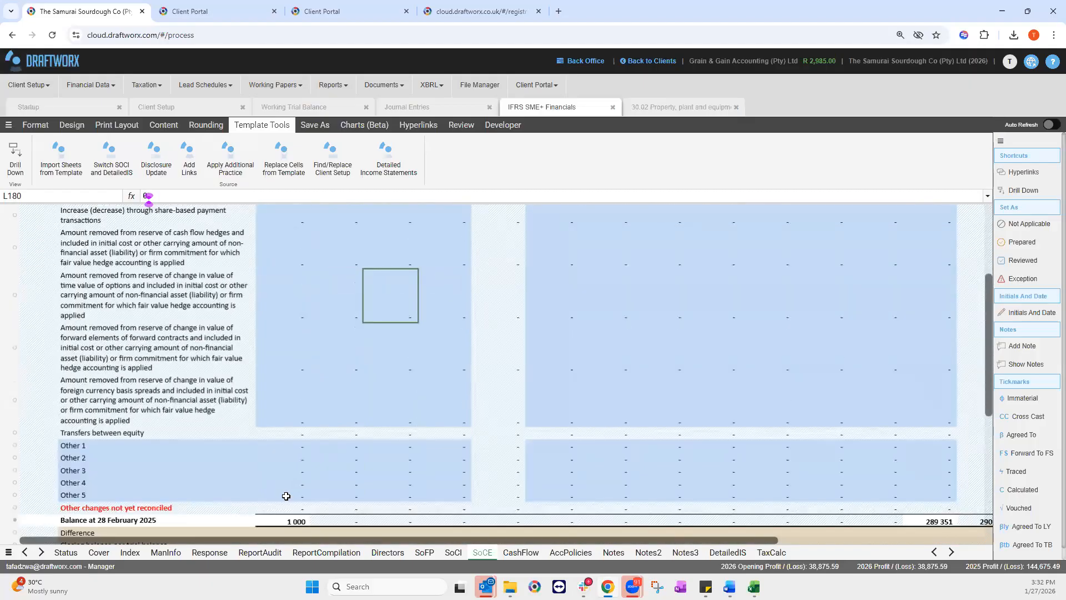
drag(288, 507, 927, 504)
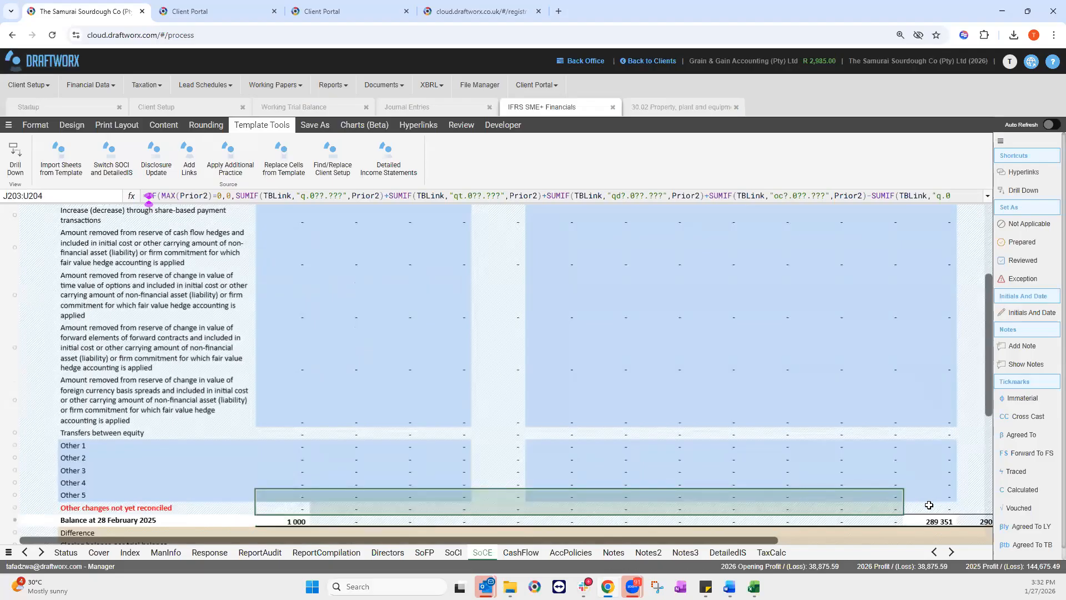
drag(929, 505, 931, 506)
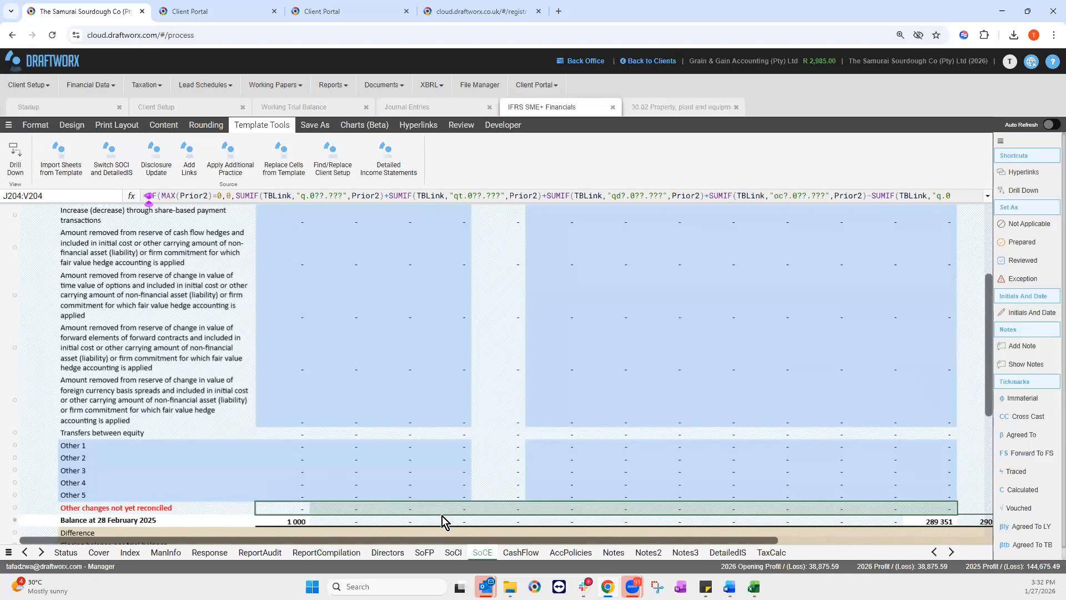
scroll(659, 391, up, 5)
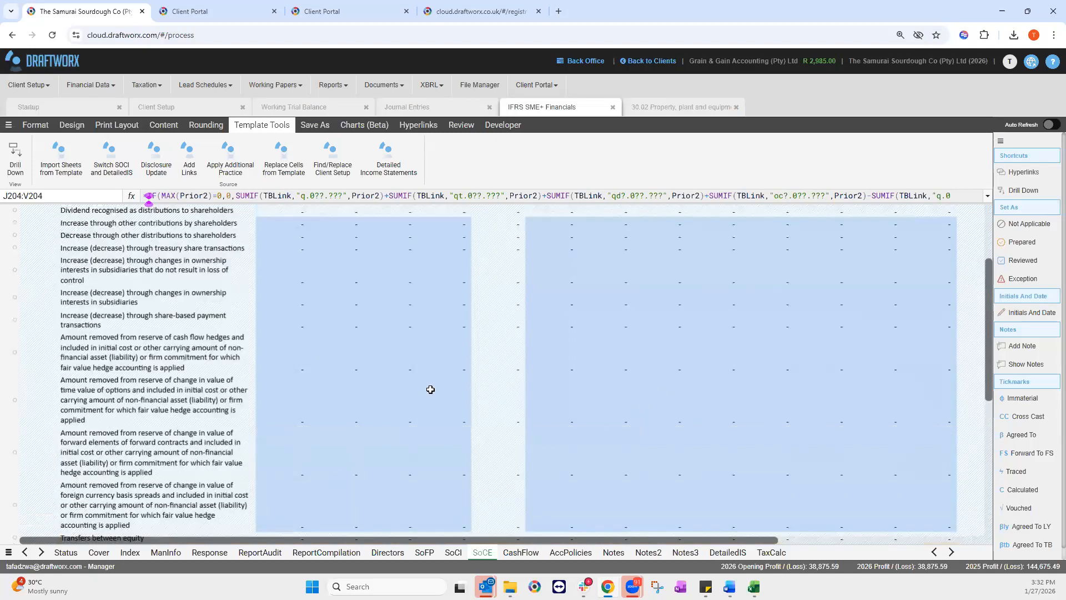
scroll(632, 392, up, 7)
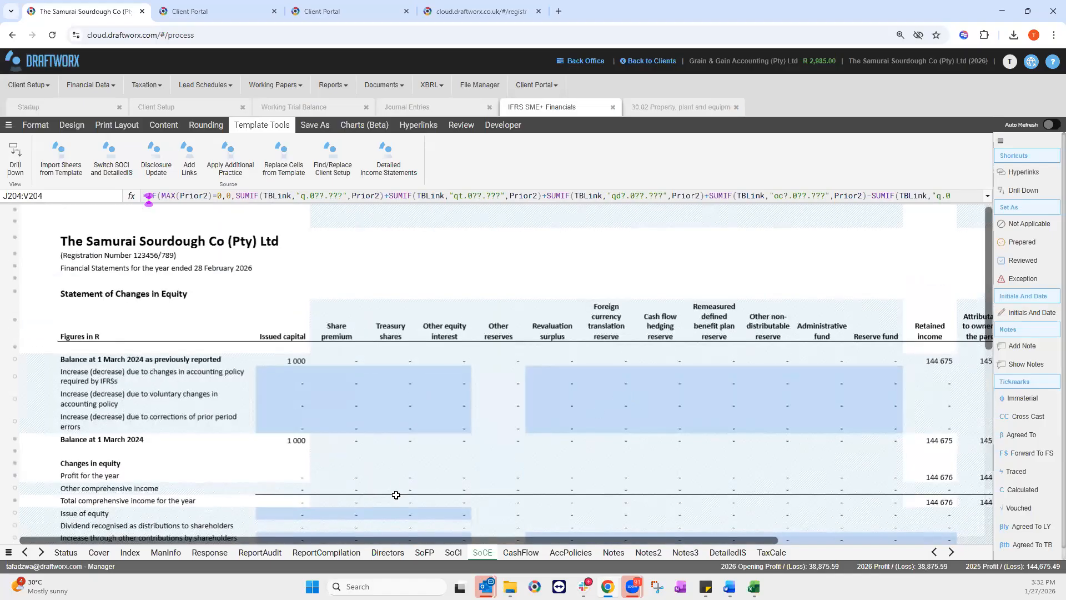
scroll(392, 492, down, 7)
scroll(427, 463, down, 2)
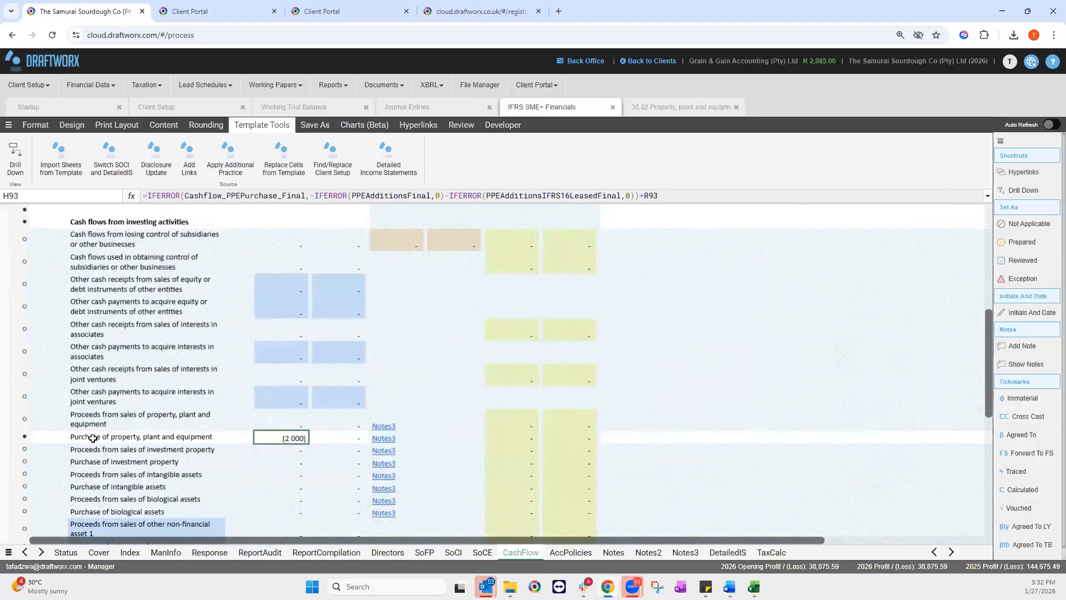
key(Left)
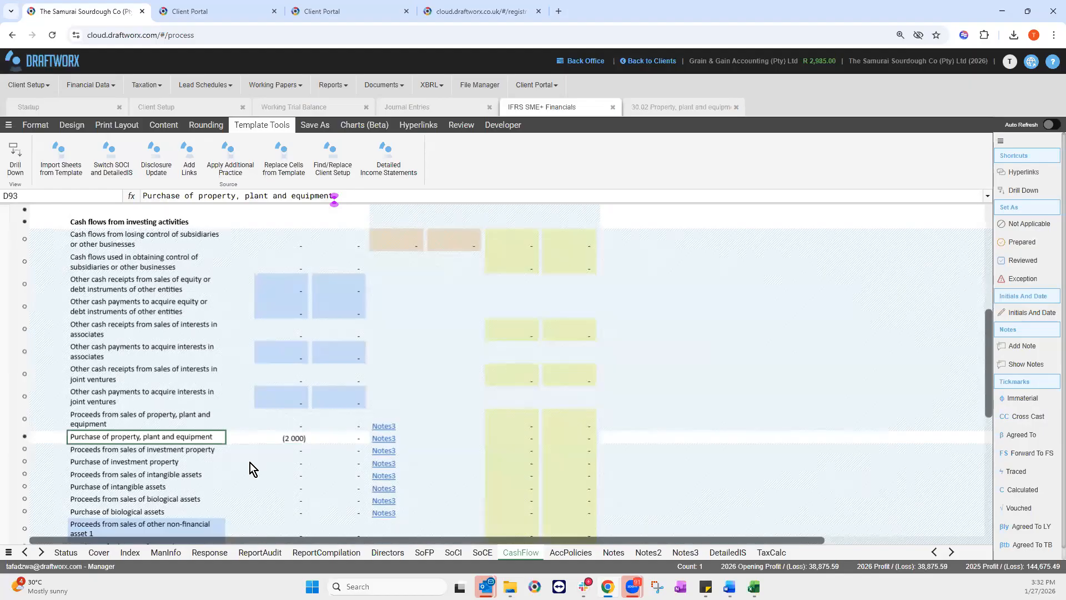
scroll(988, 281, up, 15)
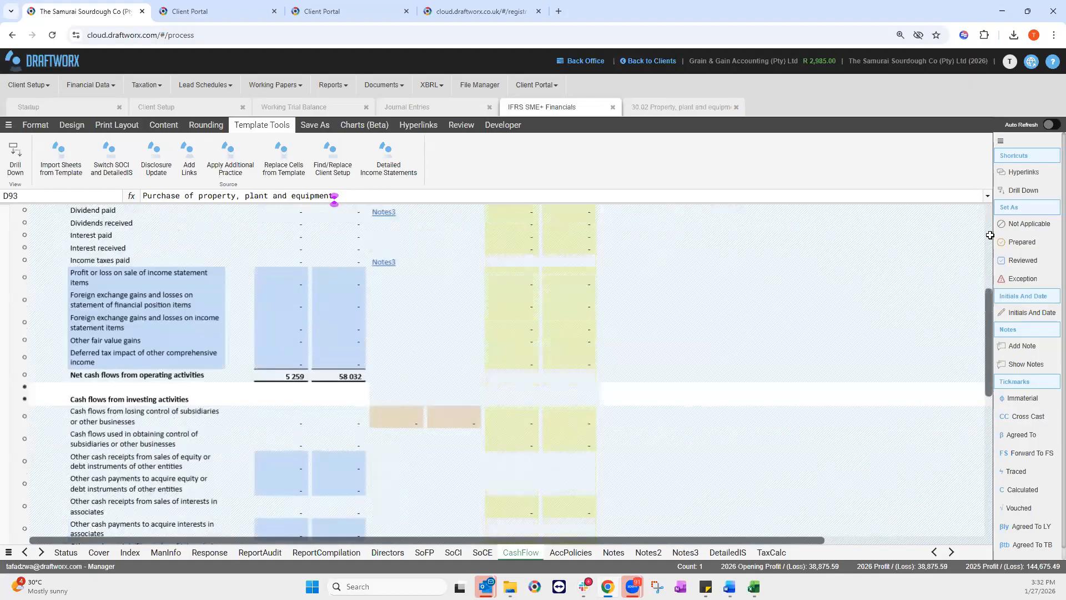
scroll(987, 309, down, 10)
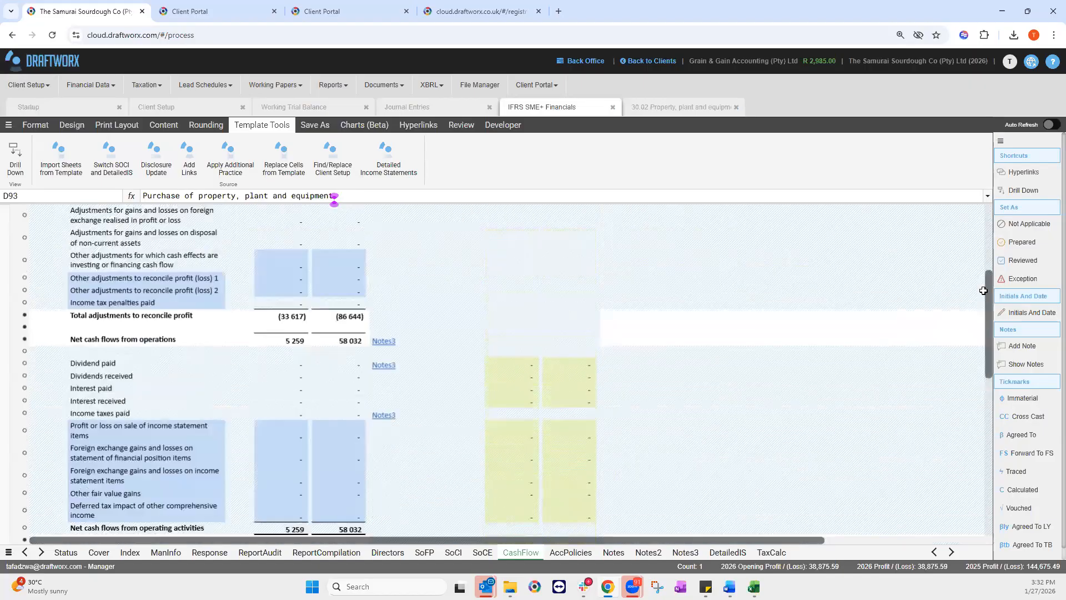
scroll(112, 361, up, 2)
scroll(113, 361, up, 9)
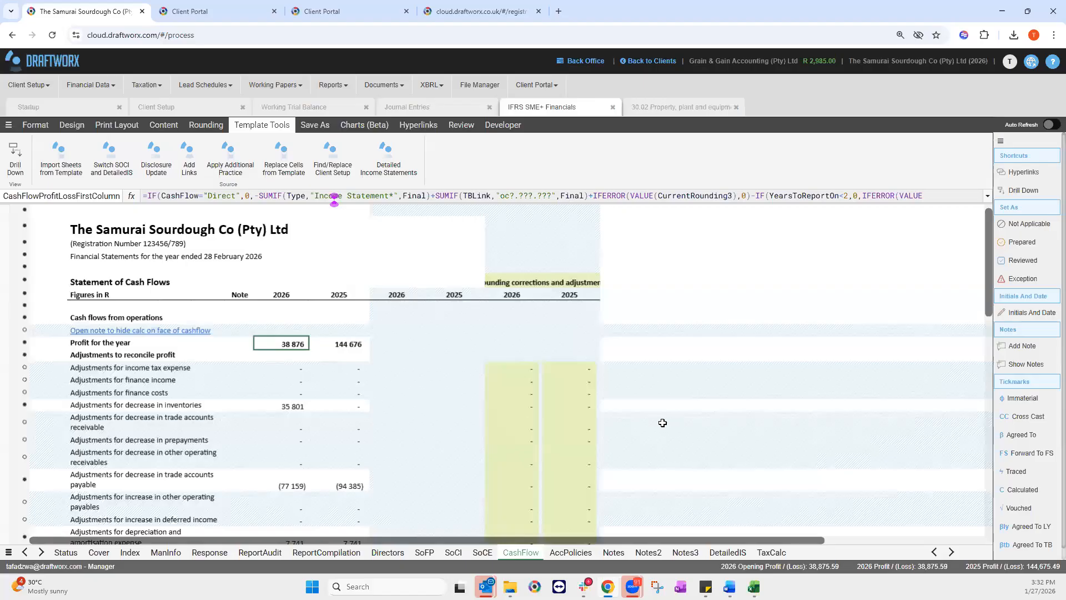
scroll(661, 417, down, 2)
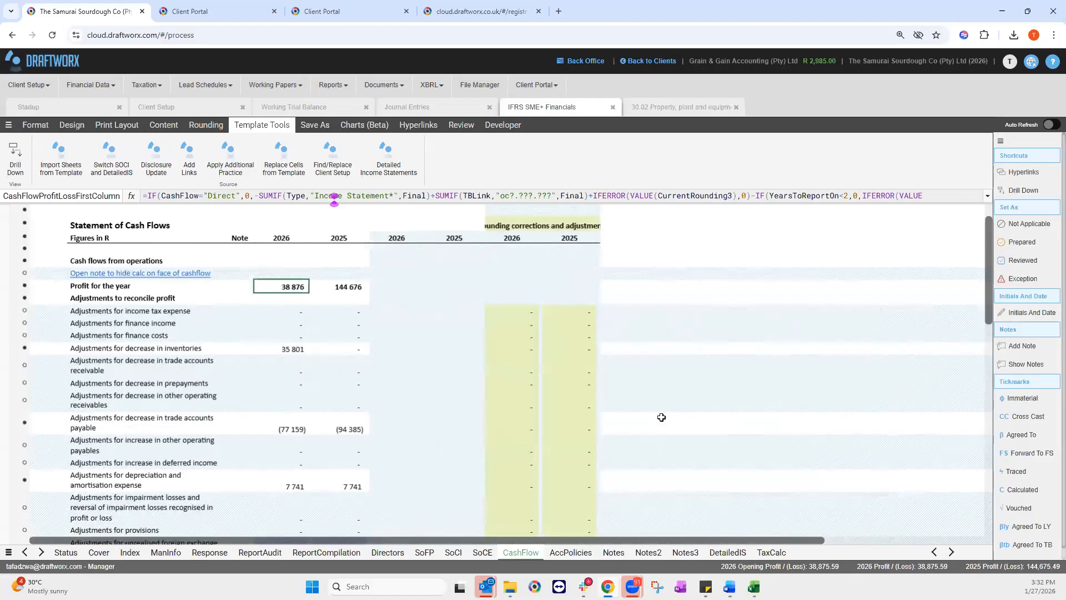
Step: Try a rounding correction of 1 for 2026 trade payables, then clear it so the column is empty
click(511, 423)
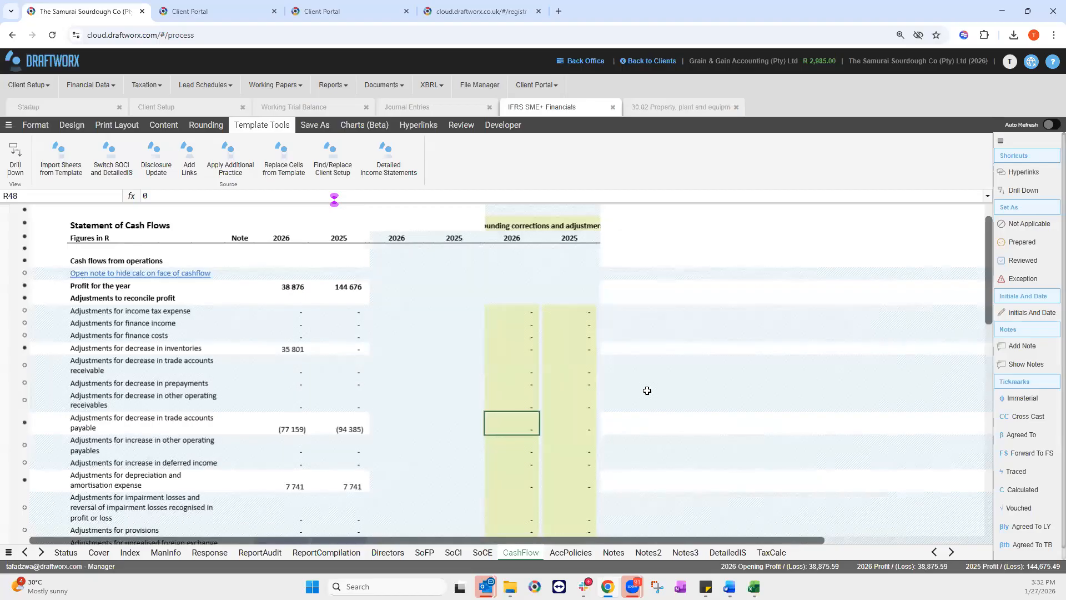
text(1)
key(Return)
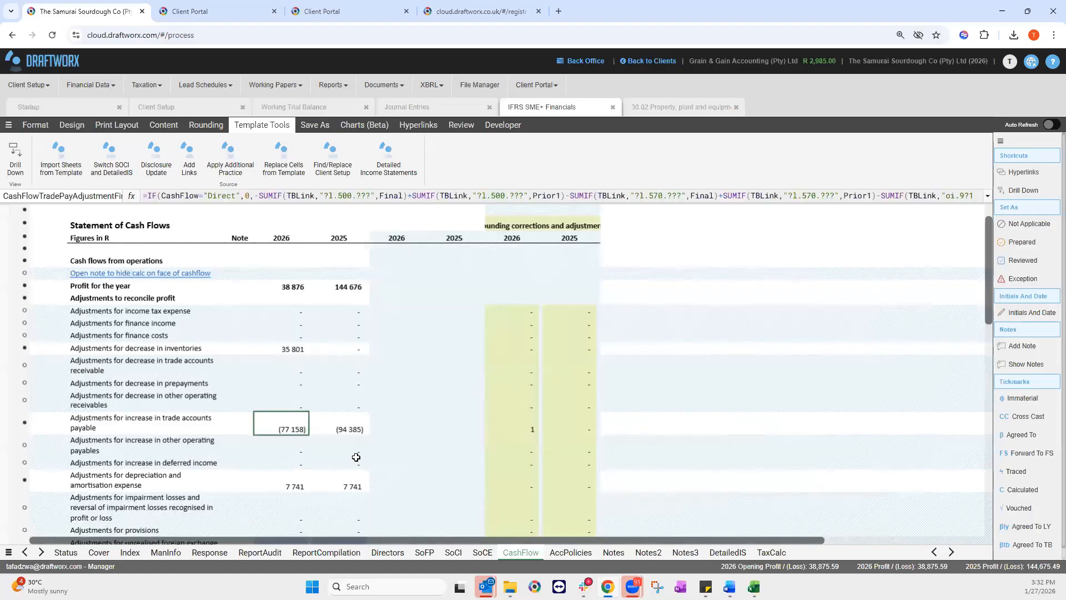
click(516, 426)
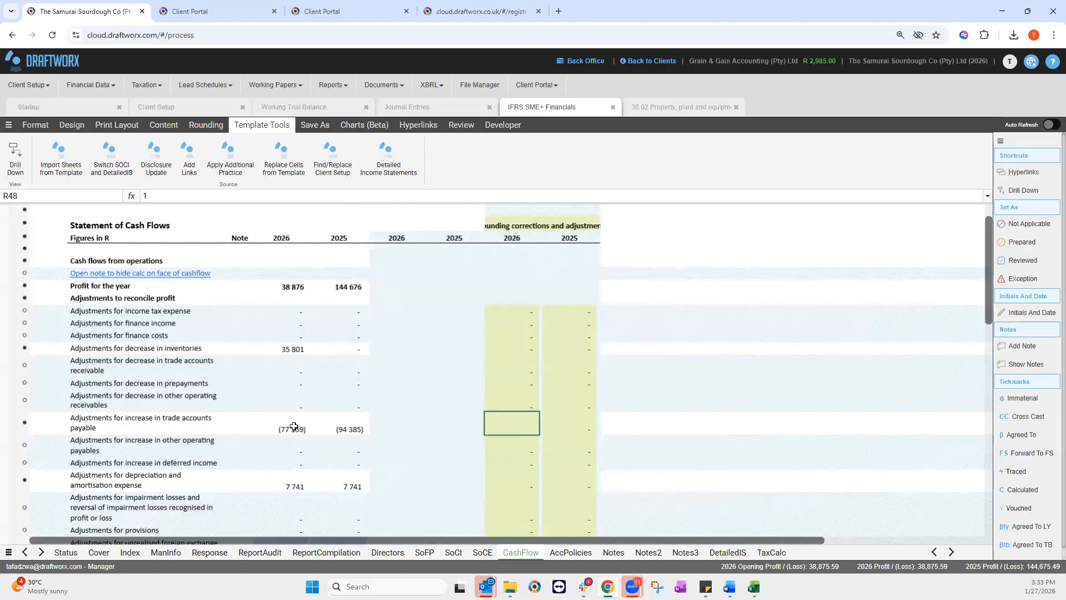
double_click(513, 428)
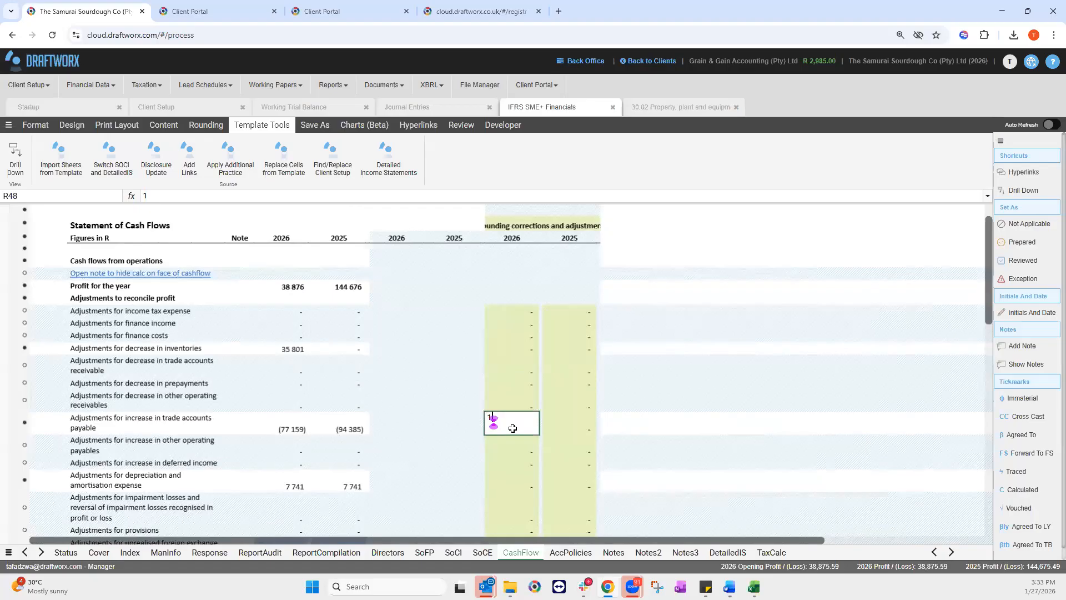
key(Return)
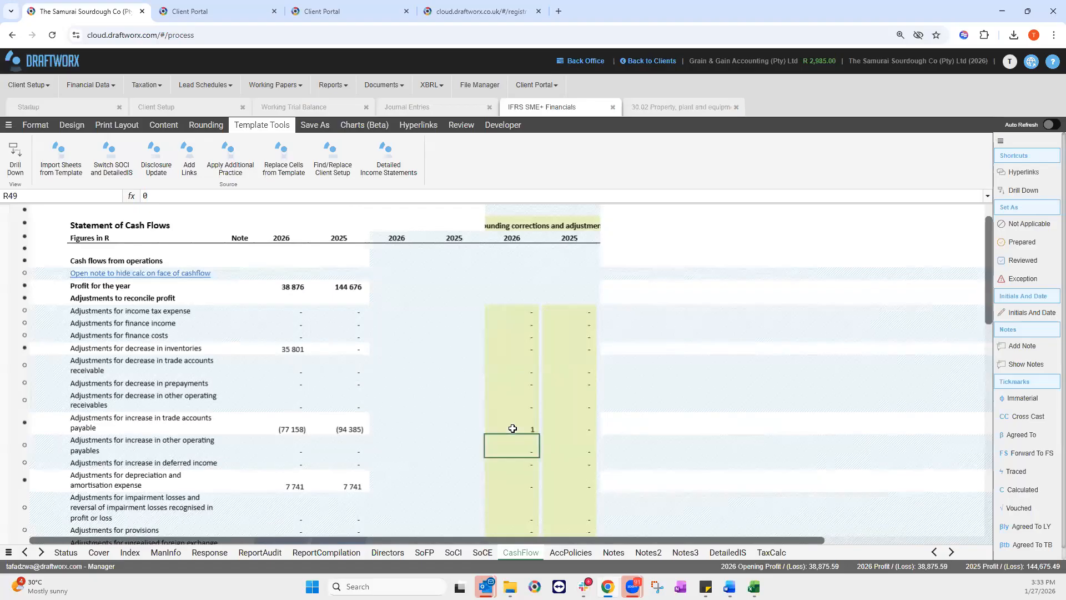
click(512, 428)
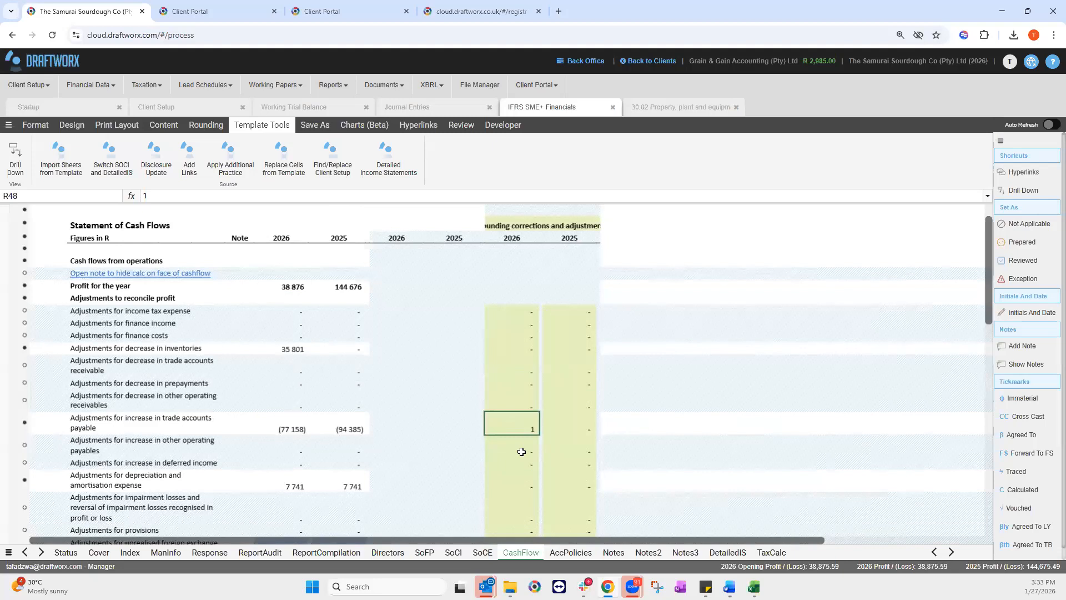
key(Return)
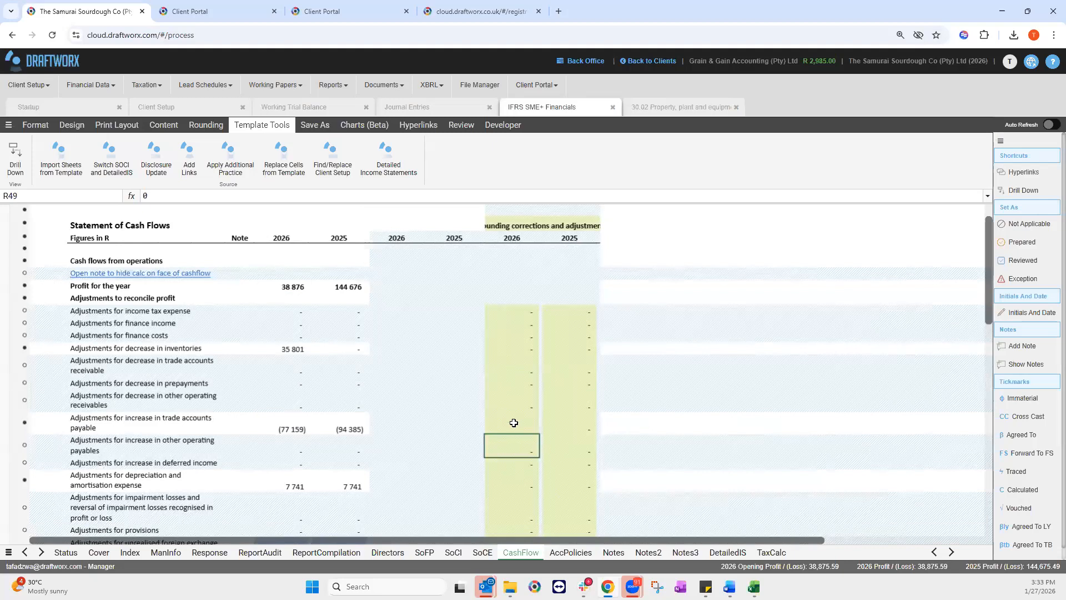
key(Up)
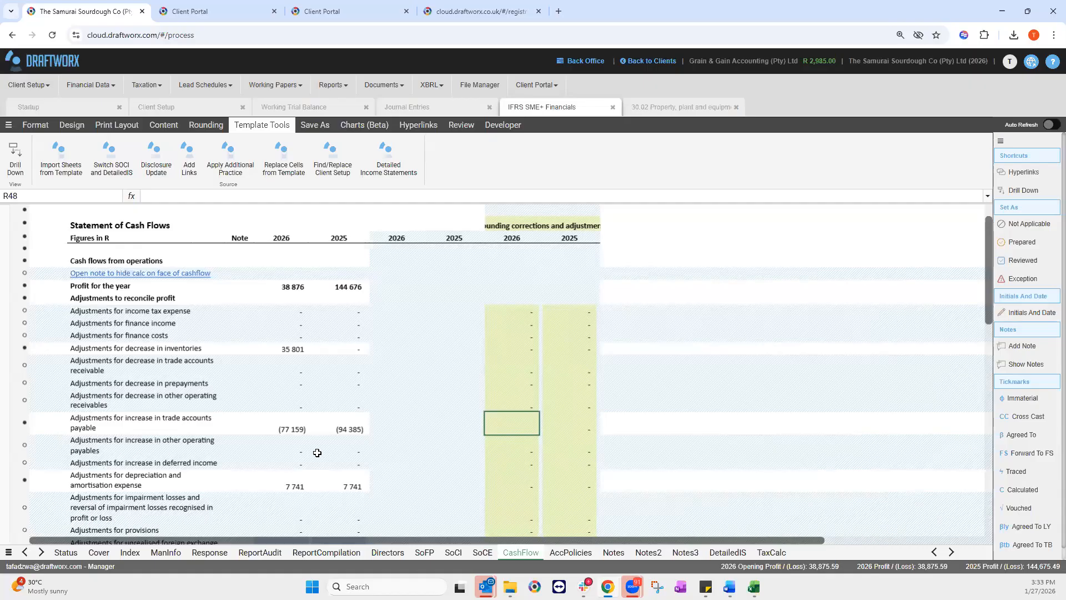
drag(989, 312, 986, 341)
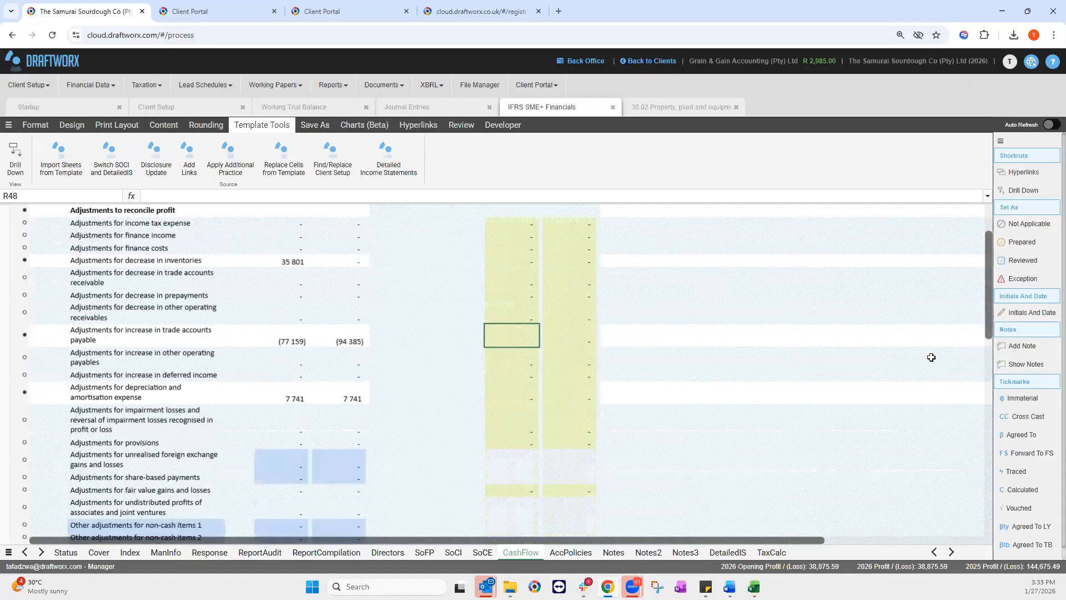
Step: Inspect the Other adjustments for non-cash items 2 line and its current-year value
scroll(931, 357, down, 1)
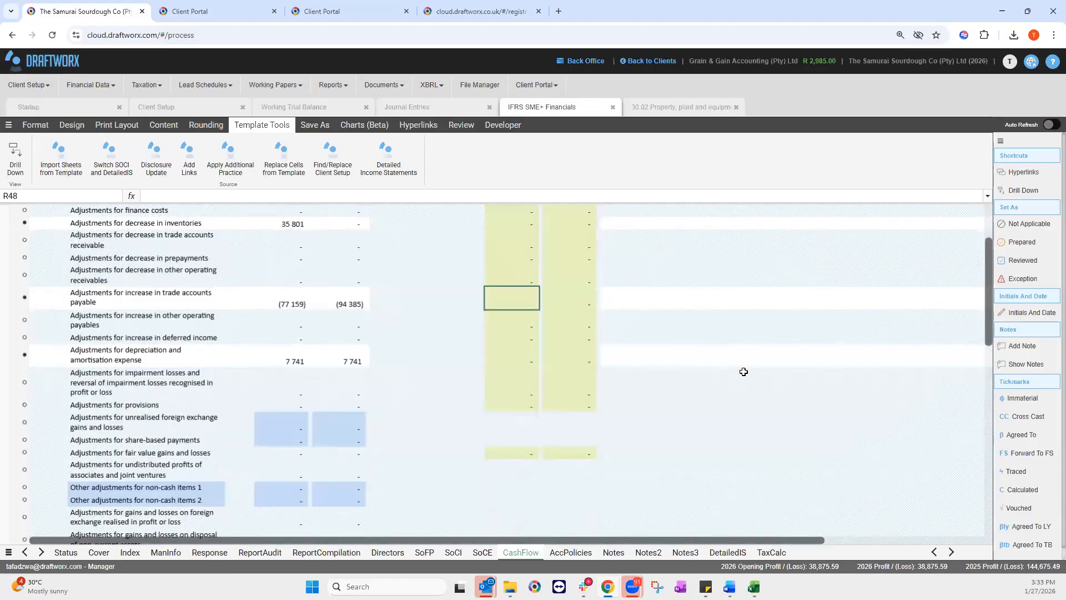
scroll(144, 366, down, 3)
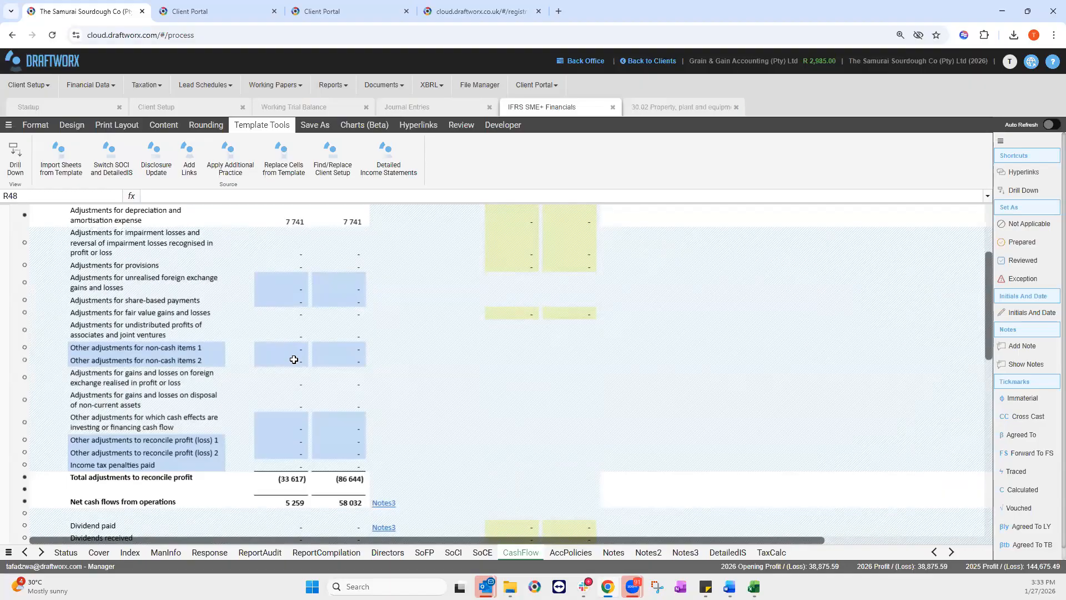
click(155, 356)
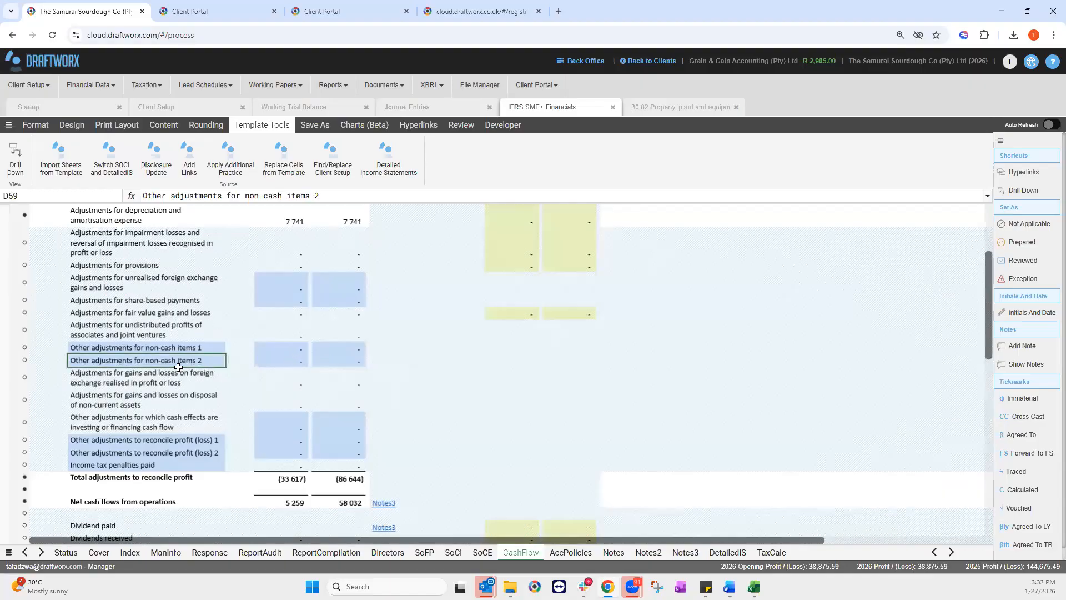
click(329, 358)
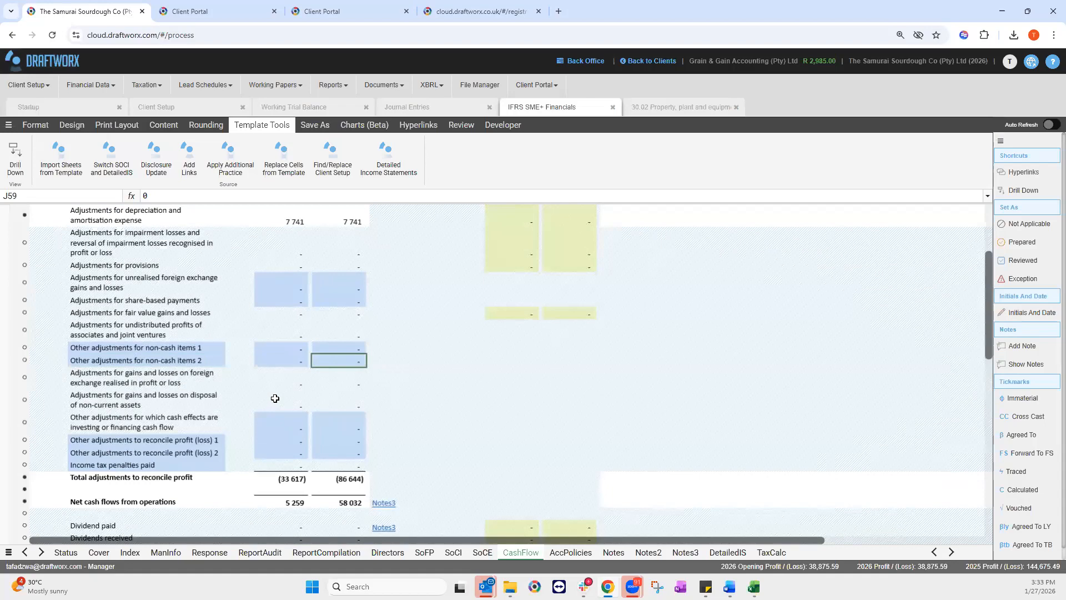
Step: Check the Difference row in H198 and J198 shows nothing for 2026 and 2025
scroll(275, 400, down, 10)
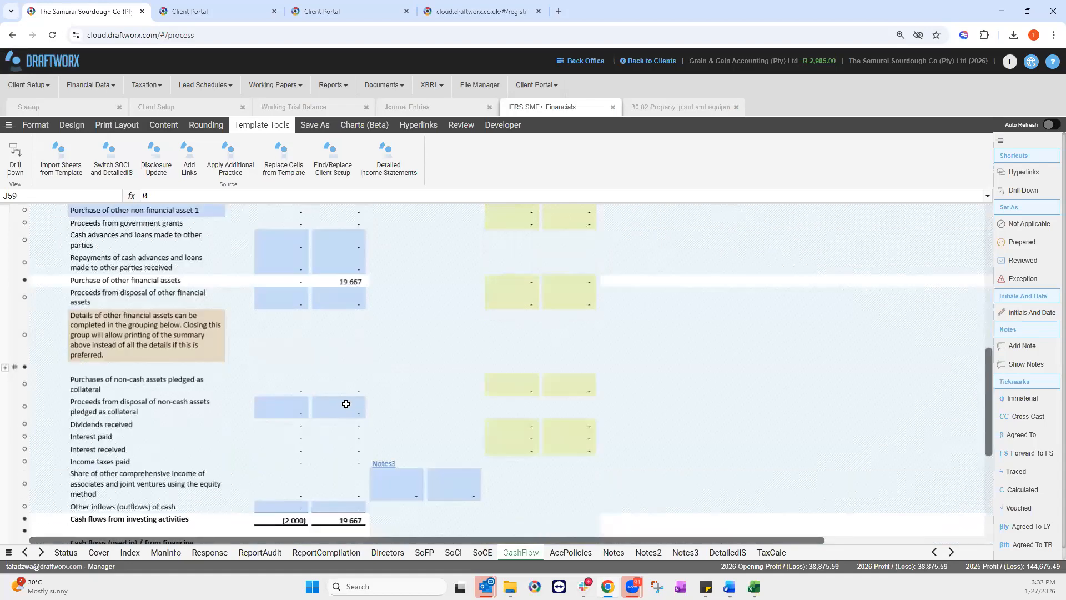
scroll(346, 402, down, 5)
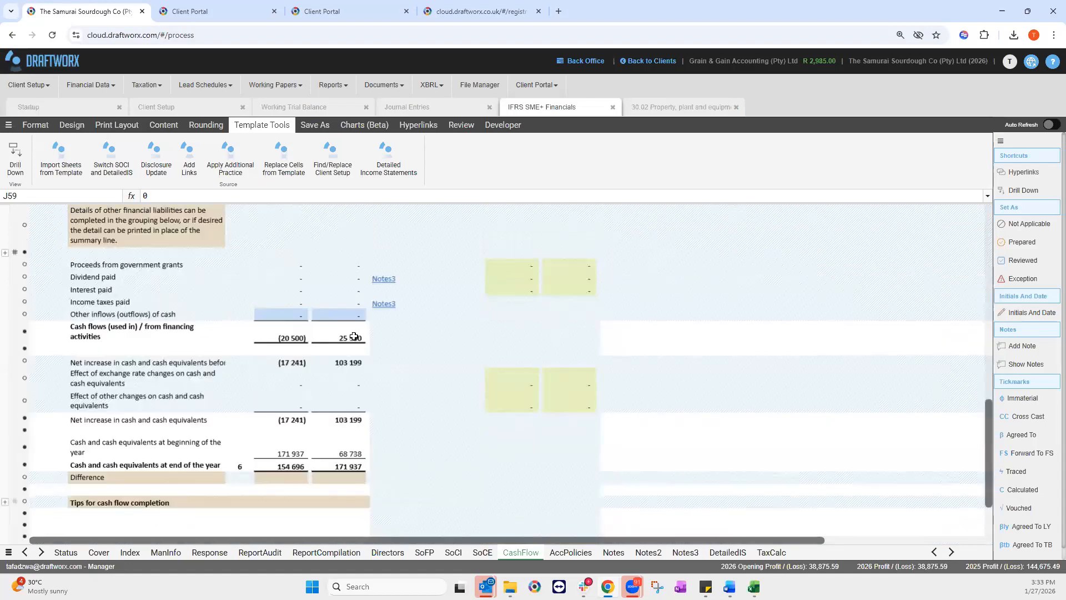
scroll(453, 312, down, 2)
click(281, 398)
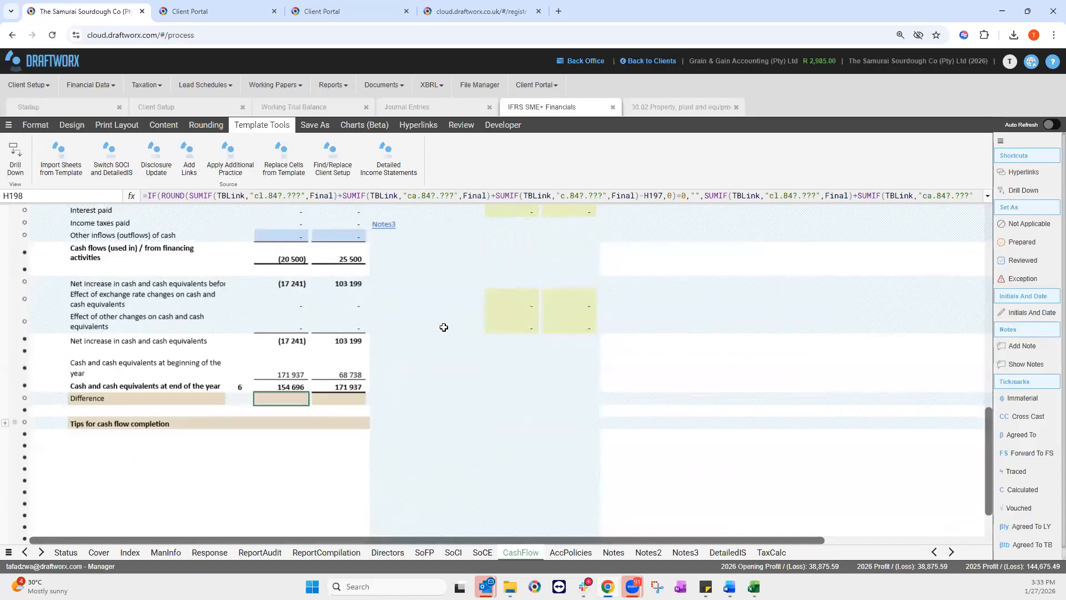
key(Right)
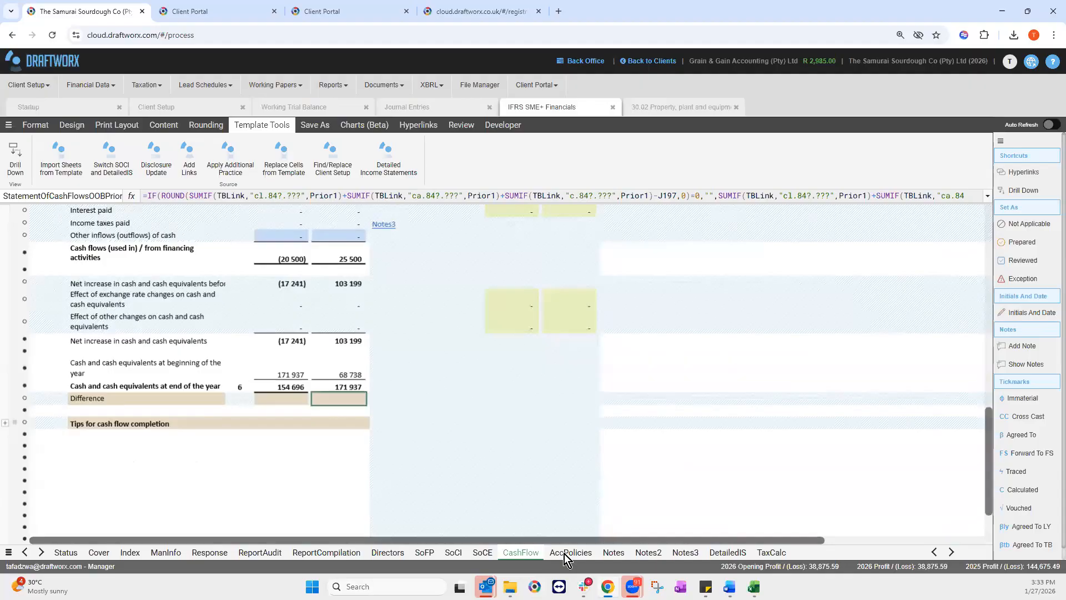
Step: On the AccPolicies sheet, review the 2.3 Inventories paragraph and leave the Tax policy collapsed, making Revenue 2.4
click(564, 554)
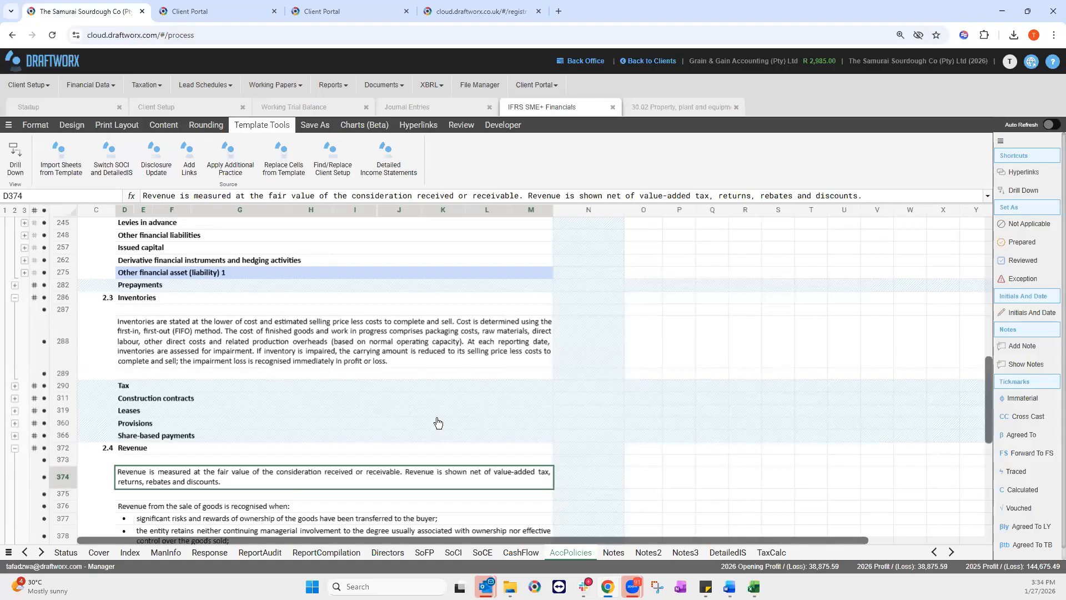
click(328, 351)
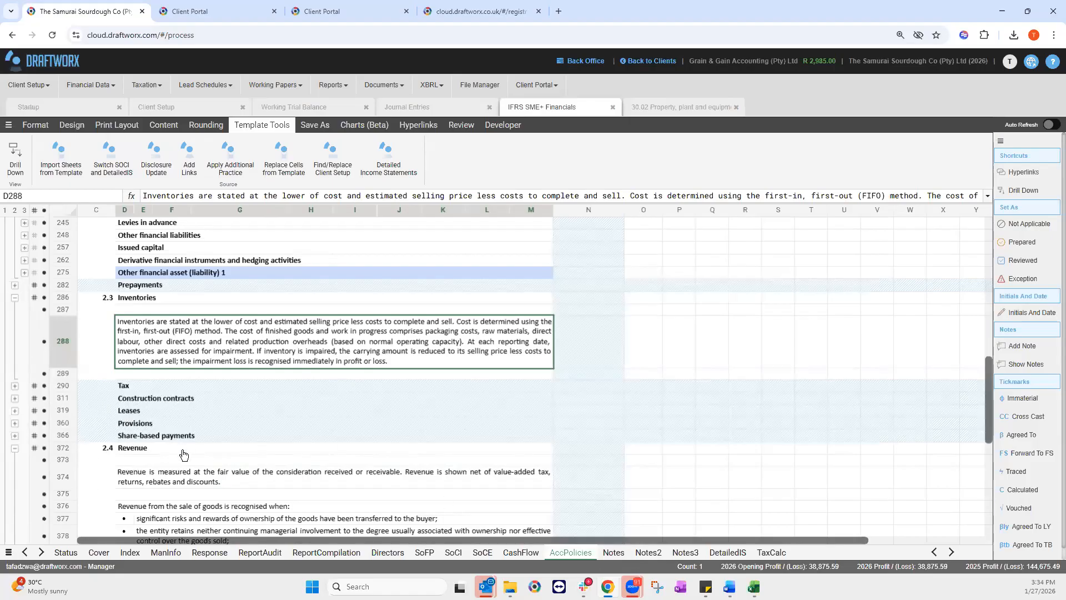
click(14, 386)
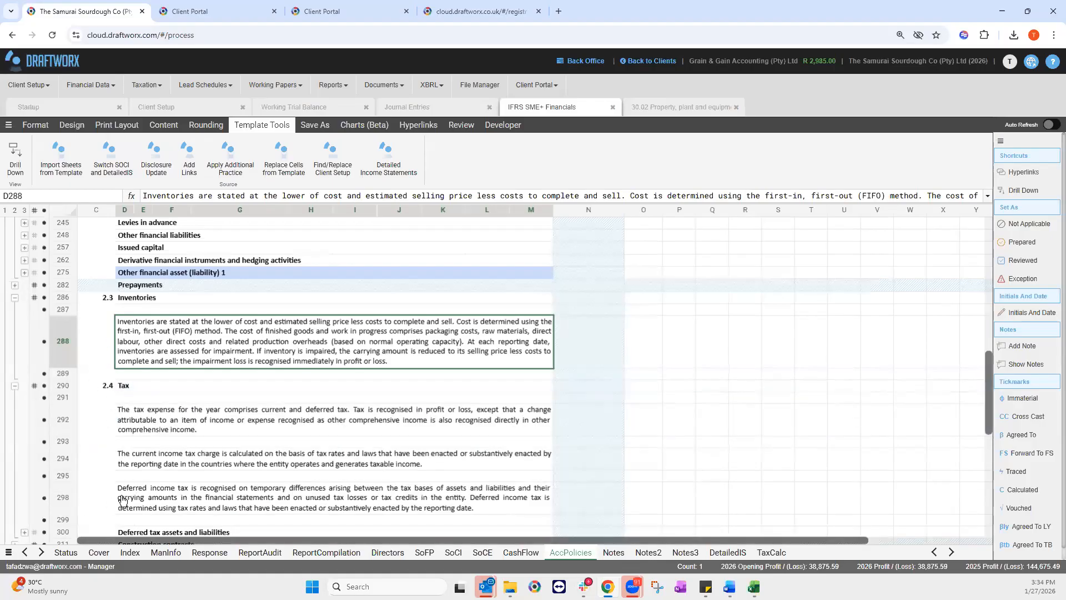
scroll(133, 501, down, 3)
click(15, 287)
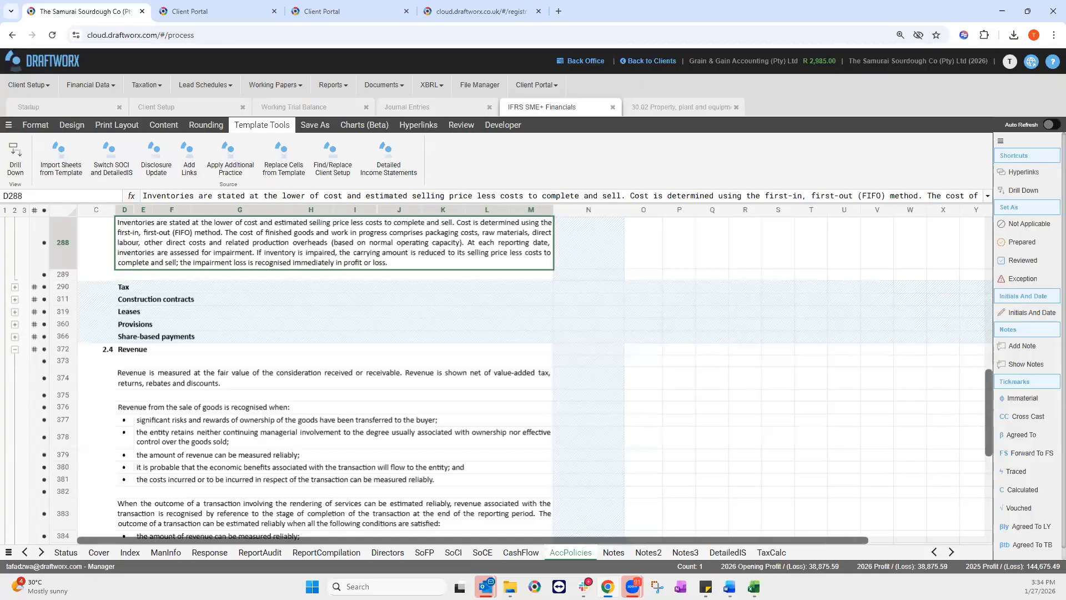
Step: On the Notes sheet at note 4.1, inspect the motor vehicles at-cost and accumulated depreciation formulas
click(613, 552)
drag(675, 542, 617, 543)
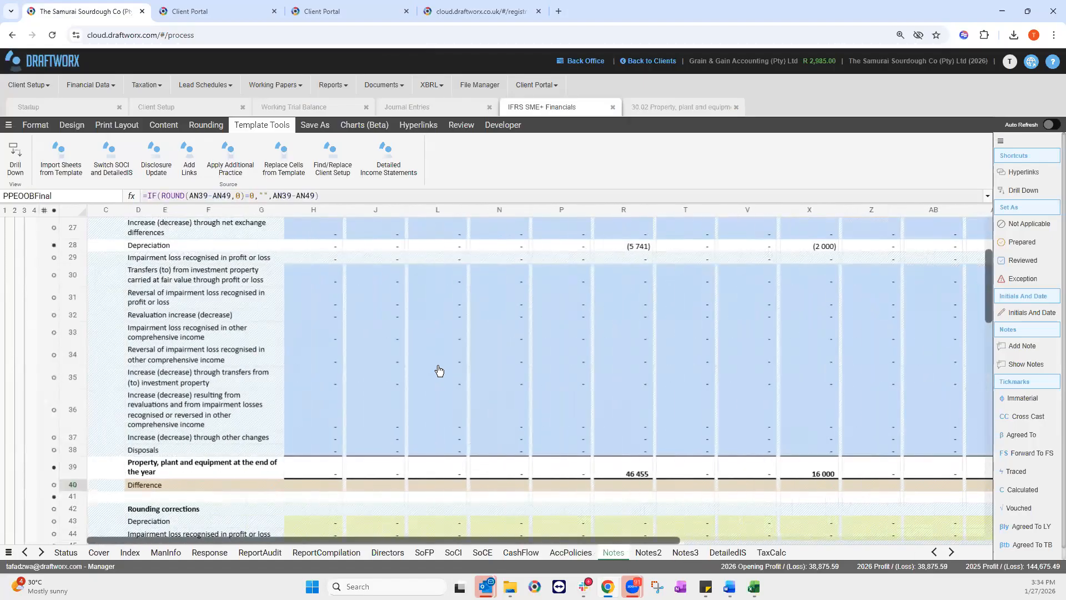
scroll(439, 370, up, 5)
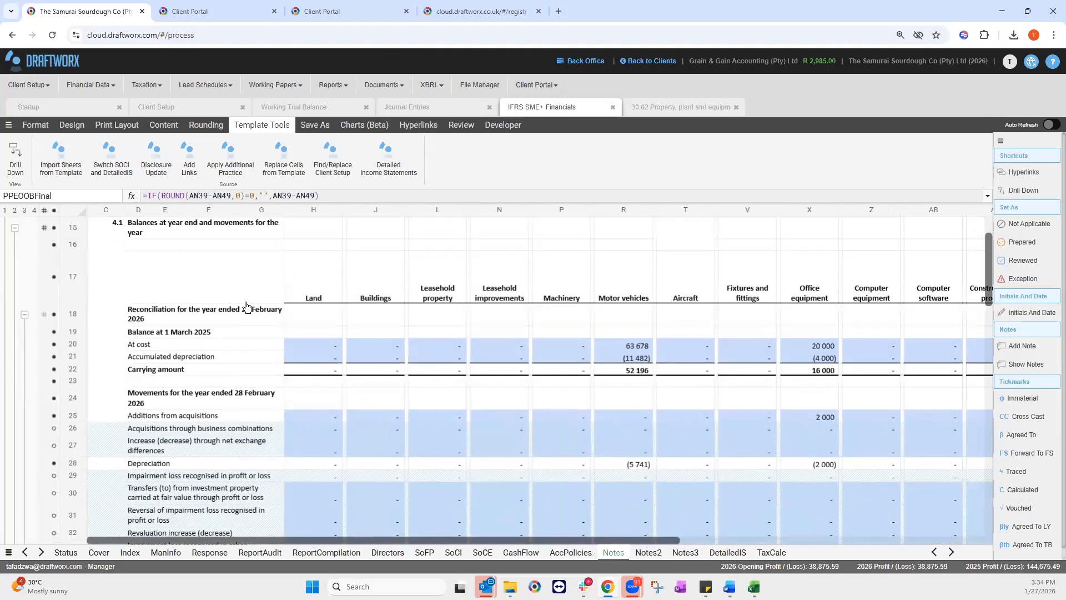
click(628, 348)
key(Down)
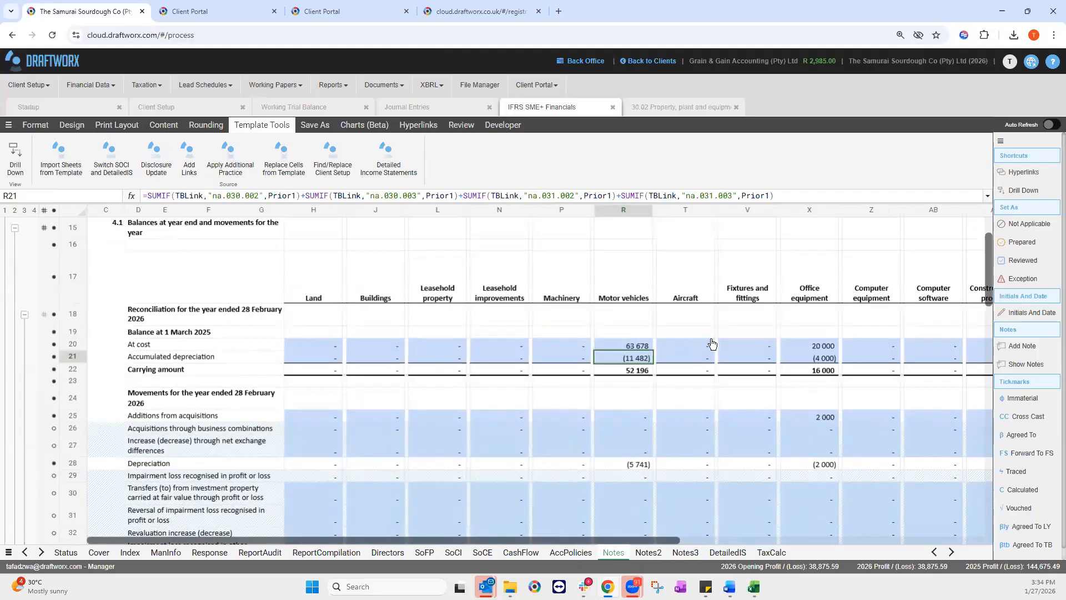
click(643, 346)
click(646, 356)
Step: Recheck the 63 678 motor vehicles at-cost formula and find closing amounts 46 455 and 16 000
scroll(625, 387, down, 2)
scroll(639, 388, up, 2)
click(643, 346)
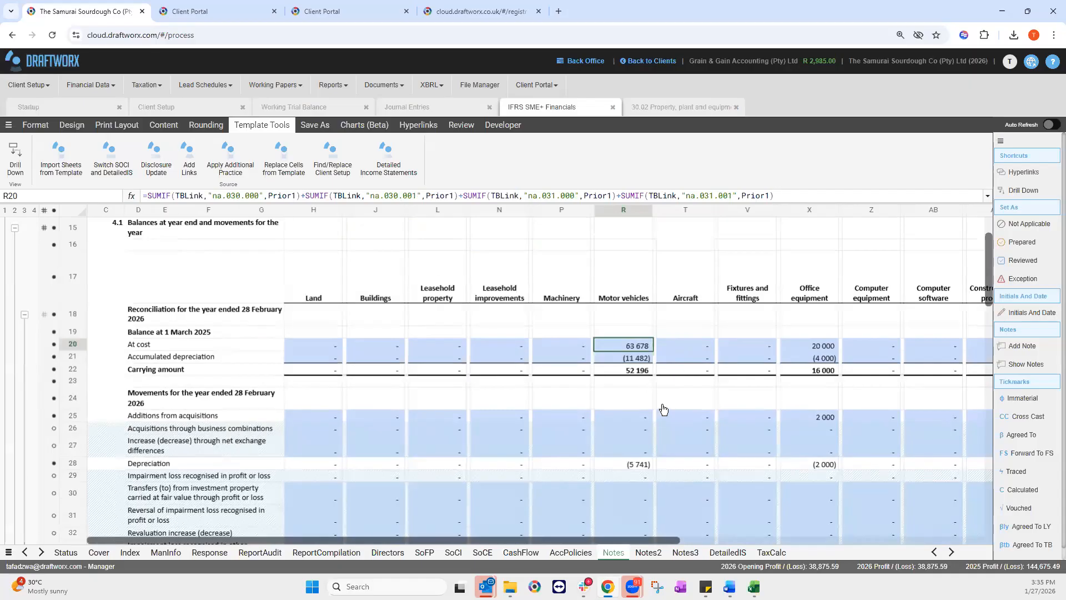
scroll(641, 464, down, 3)
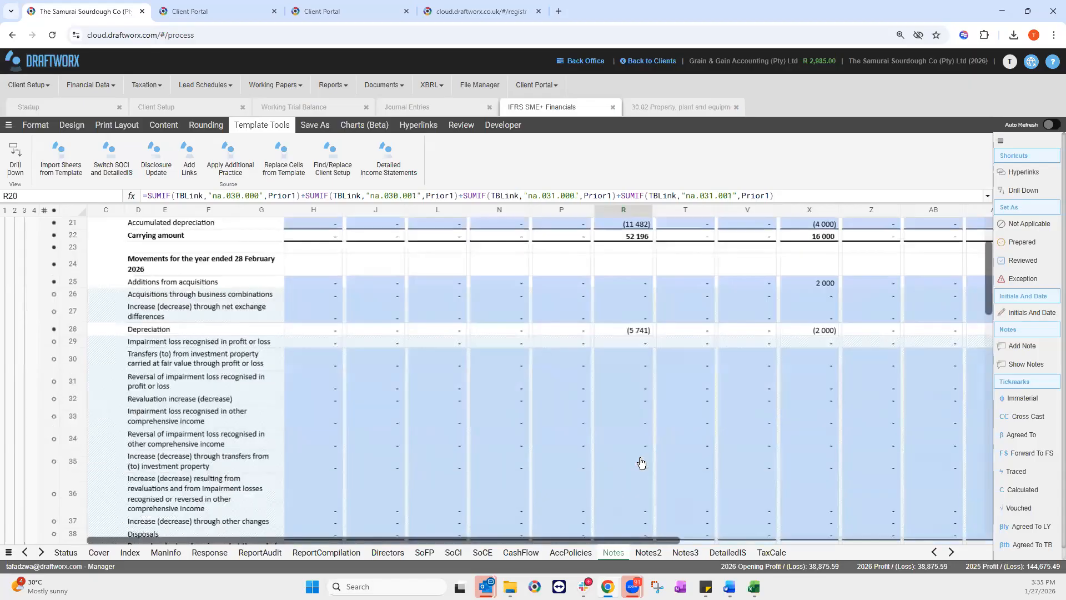
scroll(461, 440, down, 5)
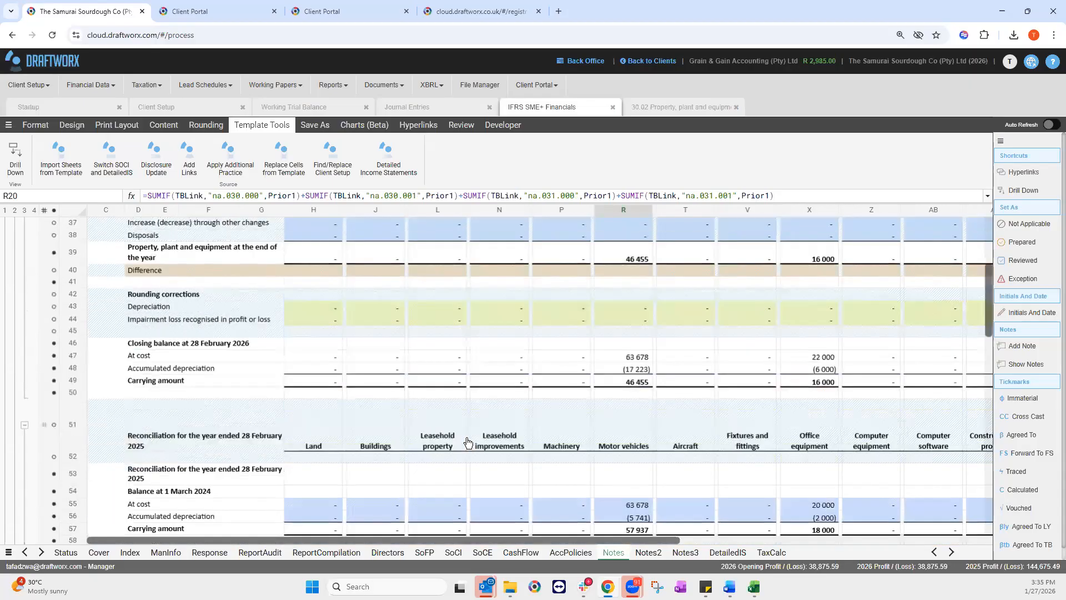
Step: Scroll to note 5.1 Inventories, showing Other inventory and total current inventories of 88 869 against 124 670
drag(988, 336, 991, 461)
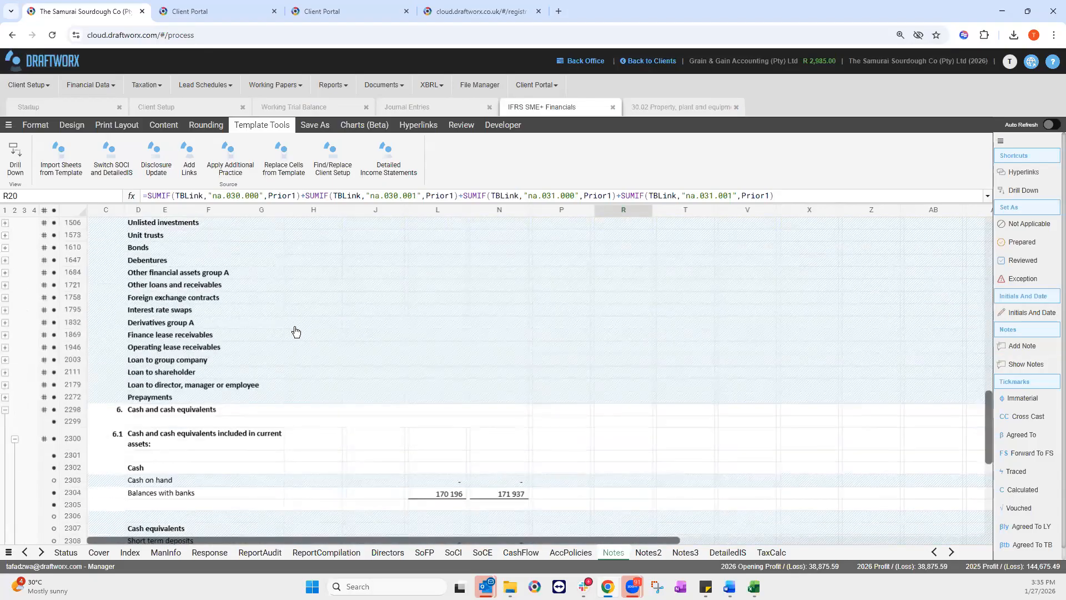
scroll(296, 331, up, 3)
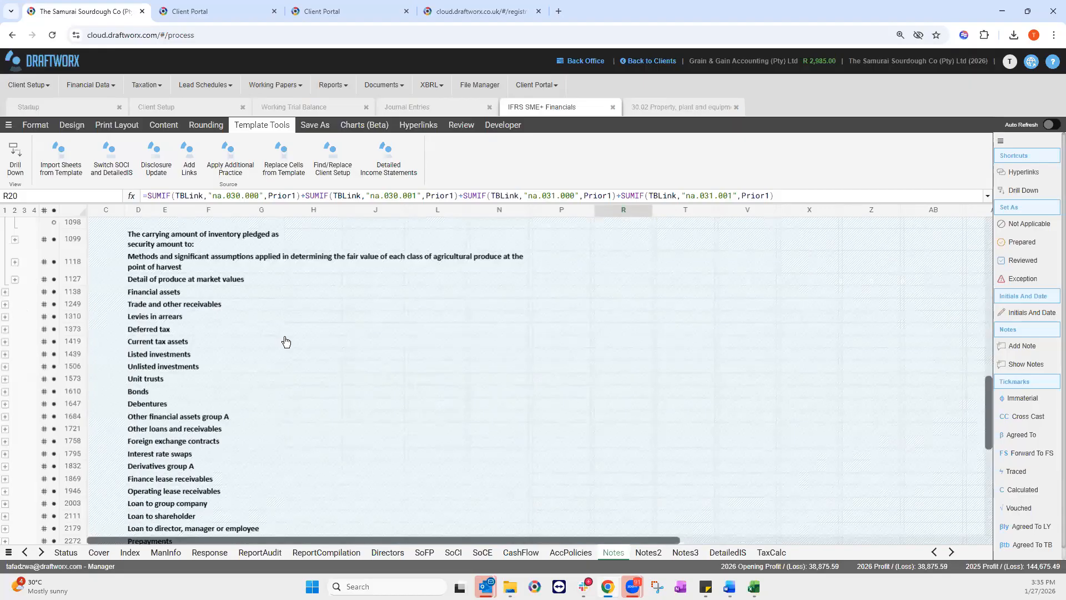
scroll(286, 341, up, 5)
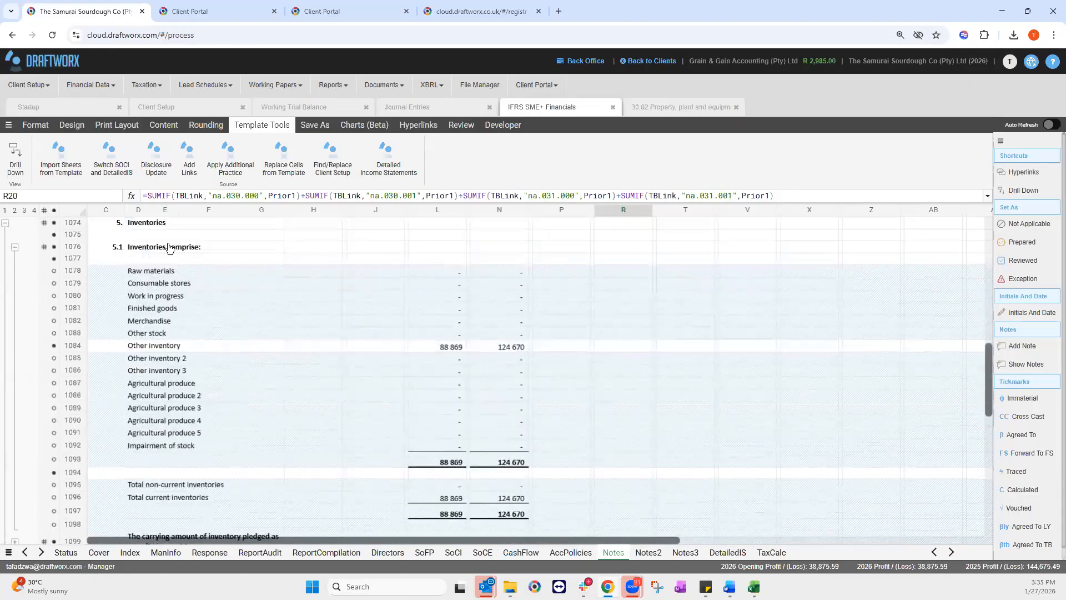
scroll(183, 283, up, 2)
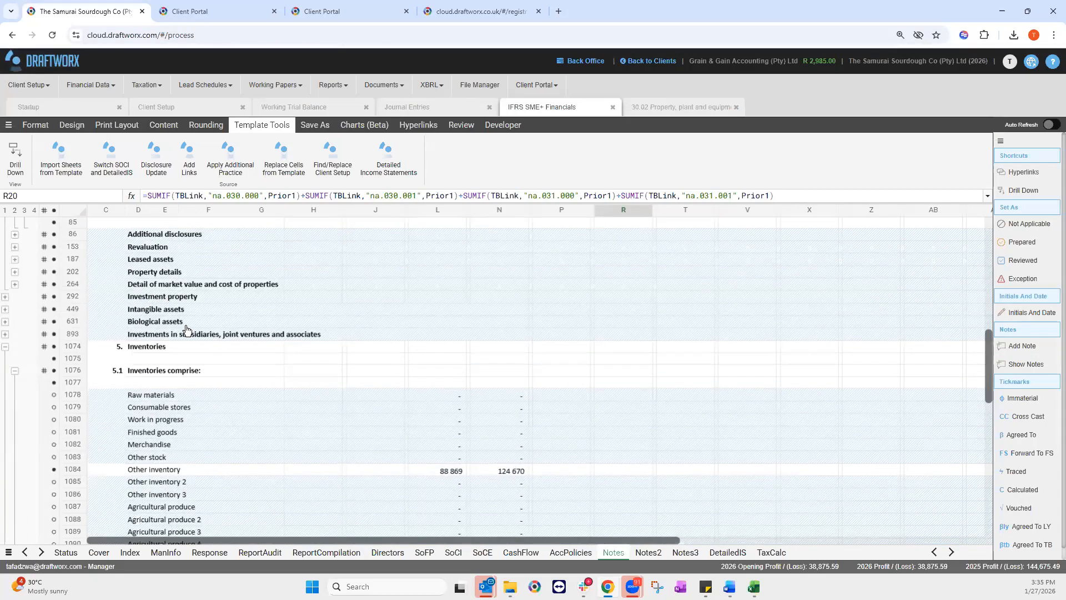
scroll(183, 371, down, 1)
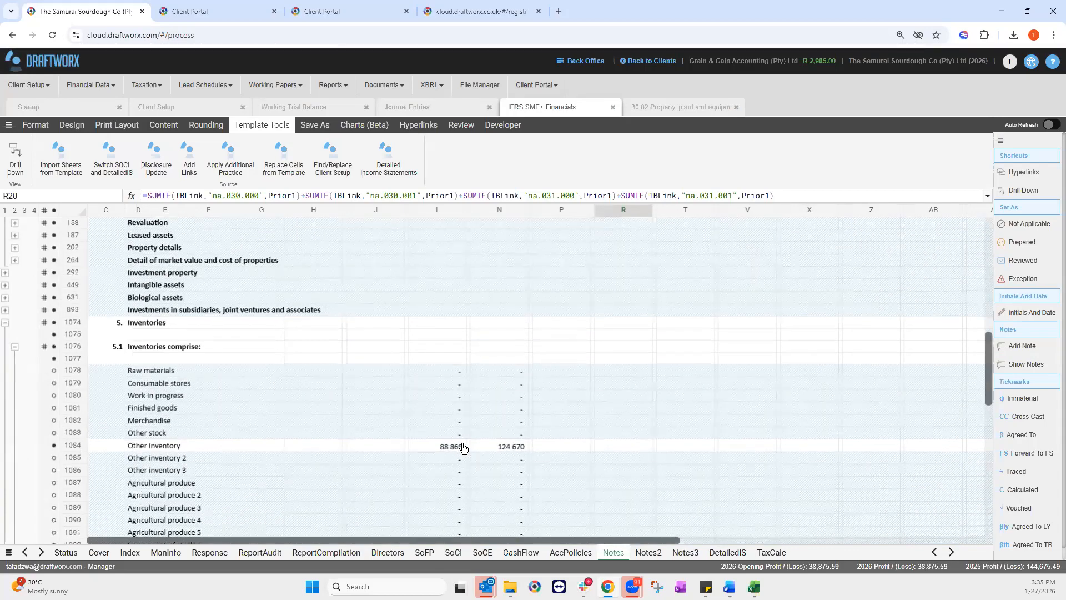
scroll(438, 416, down, 2)
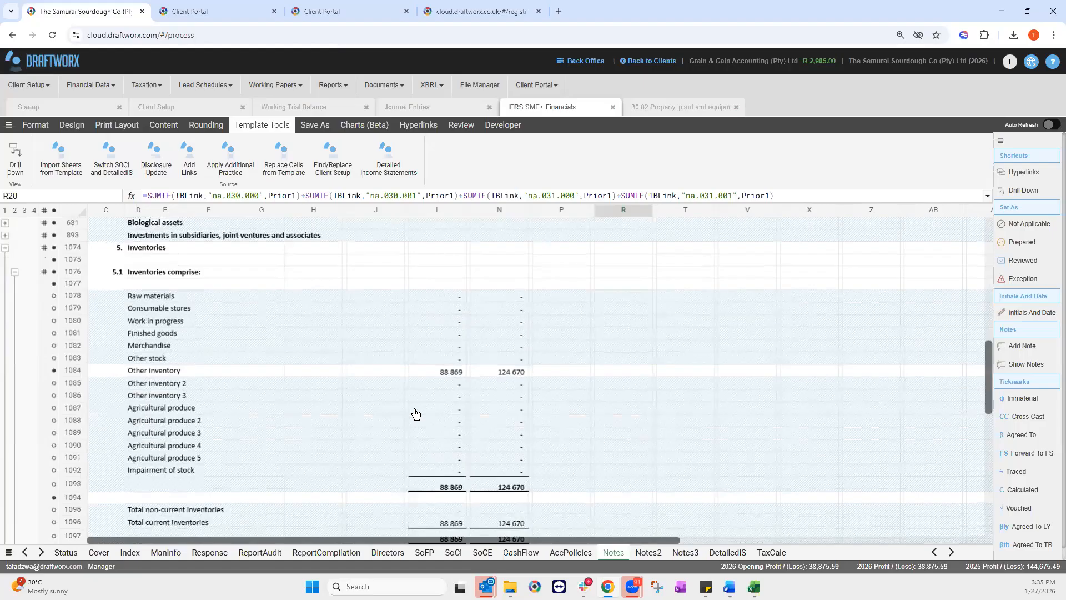
scroll(250, 455, down, 3)
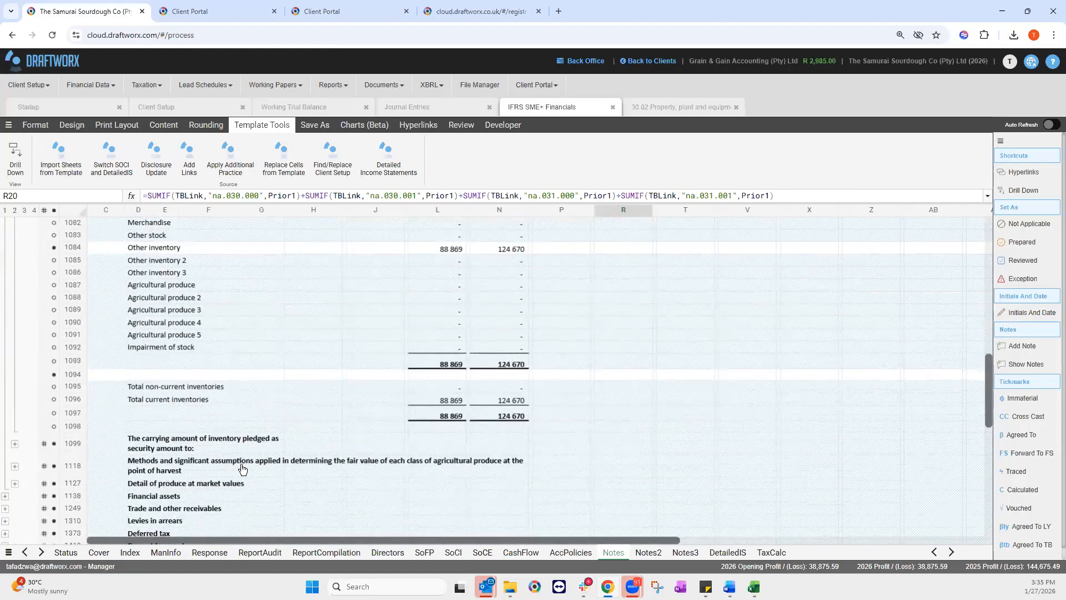
scroll(253, 462, up, 1)
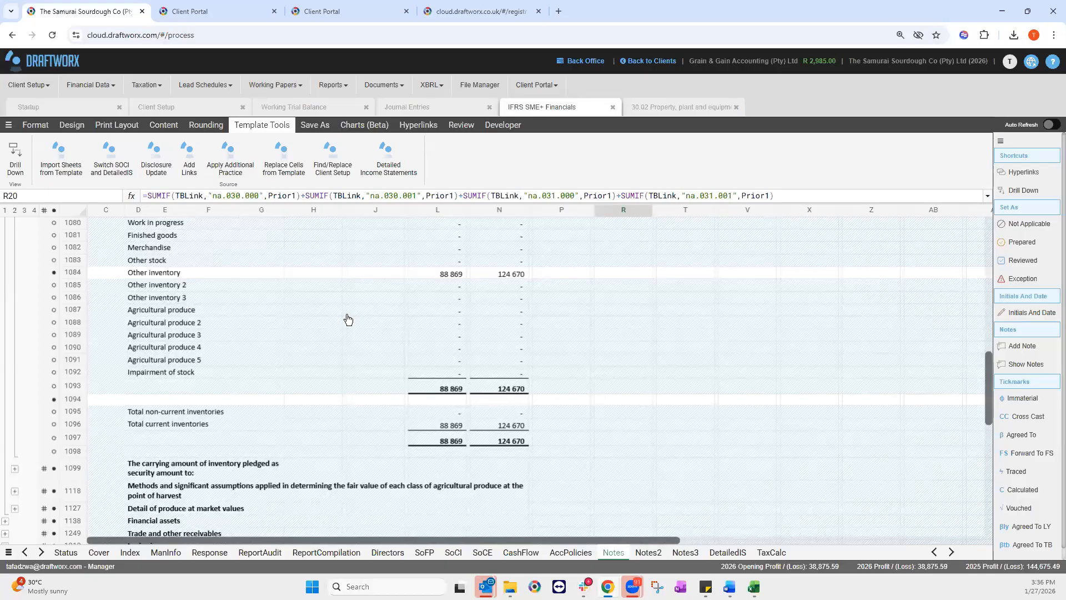
Step: Expand note 5.2 on inventory pledged as security and select the 2026 Other inventory amount
scroll(194, 355, down, 2)
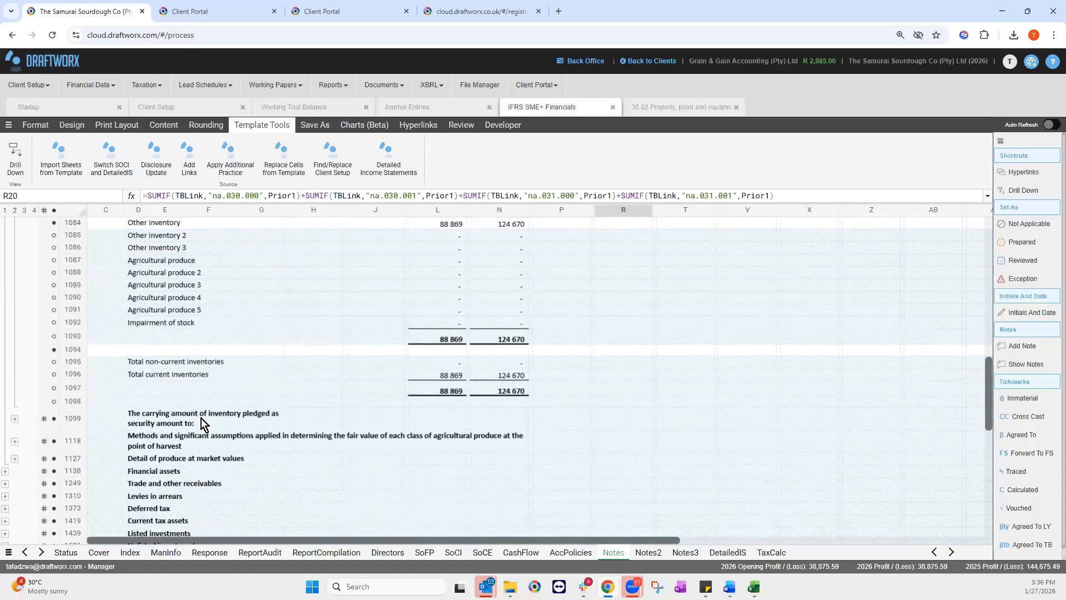
click(152, 422)
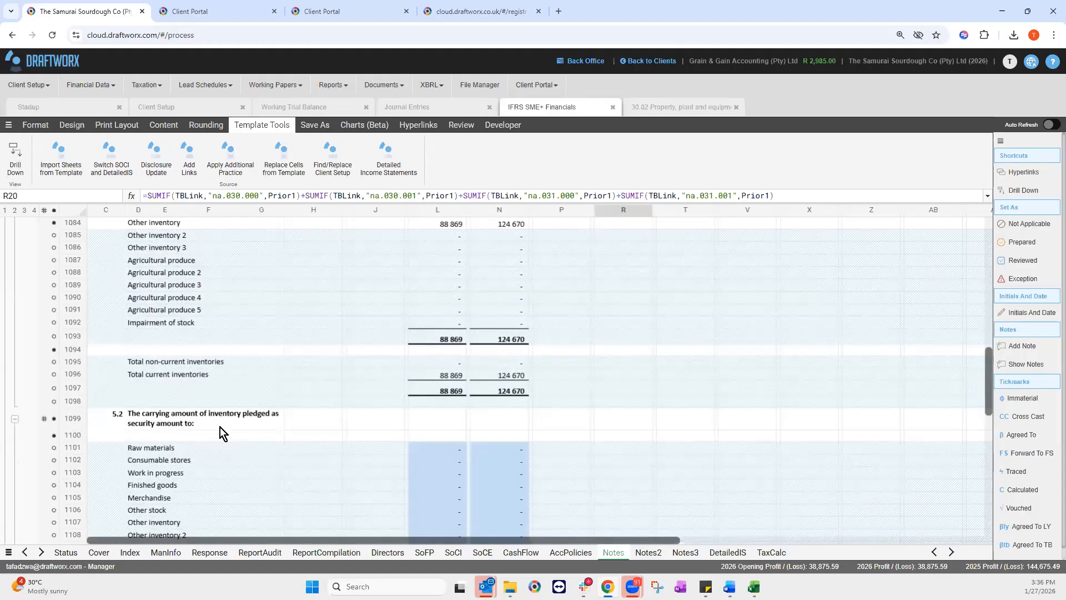
scroll(221, 431, down, 2)
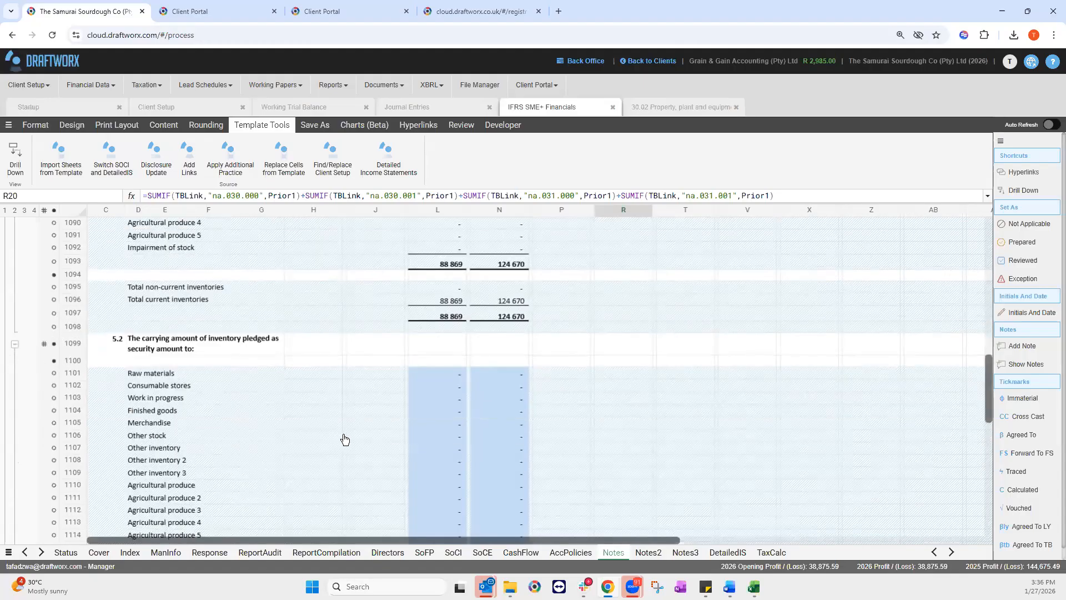
scroll(268, 375, down, 2)
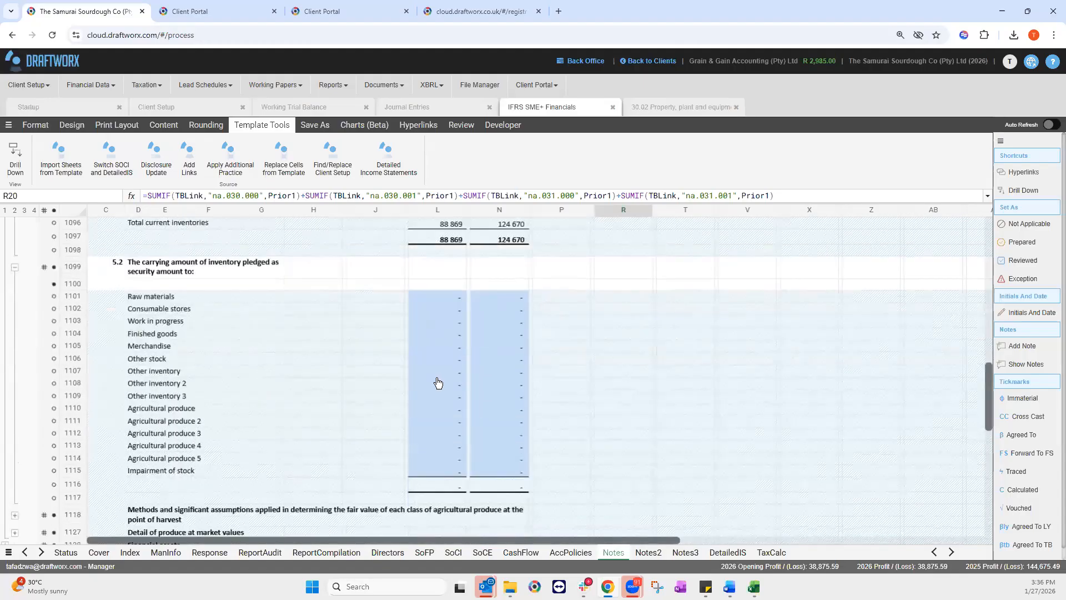
click(451, 377)
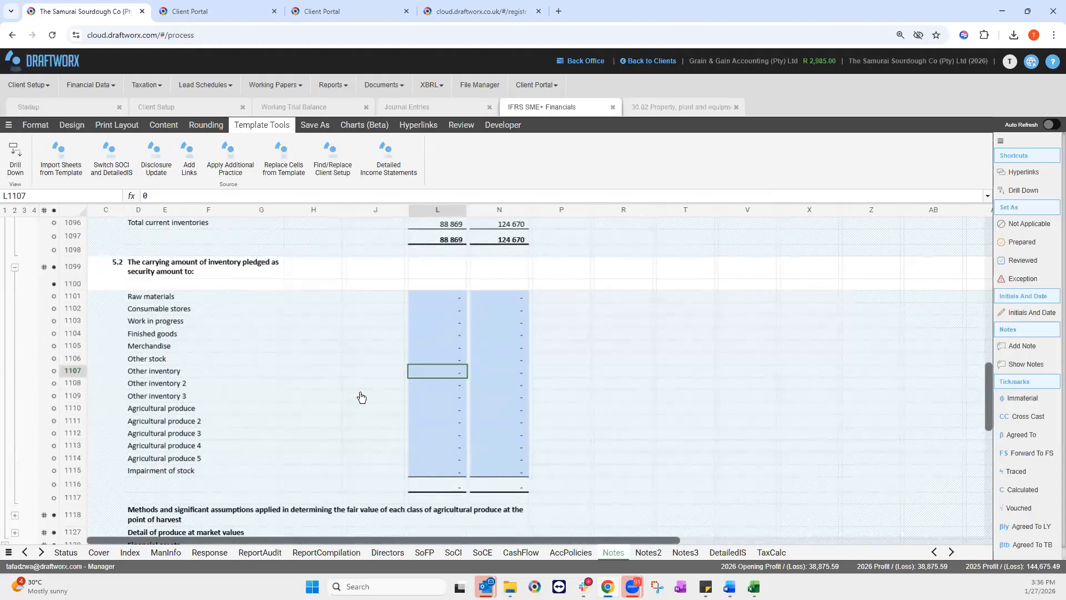
scroll(356, 396, up, 3)
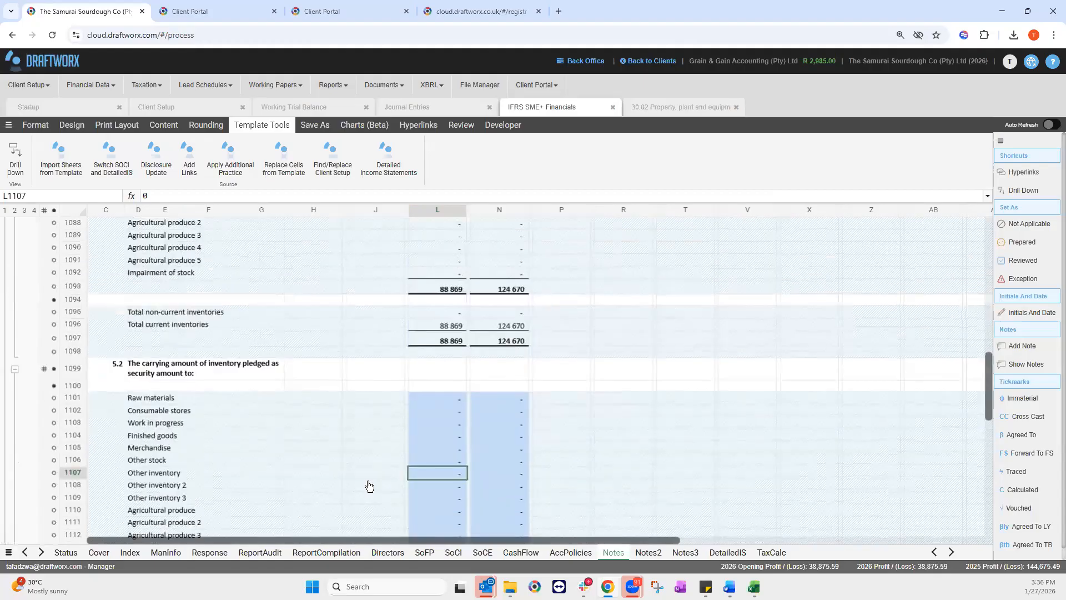
Step: Enter Other inventory pledged as security of 50 000 for 2026 and 75 000 for 2025
double_click(439, 479)
text(50000)
key(Return)
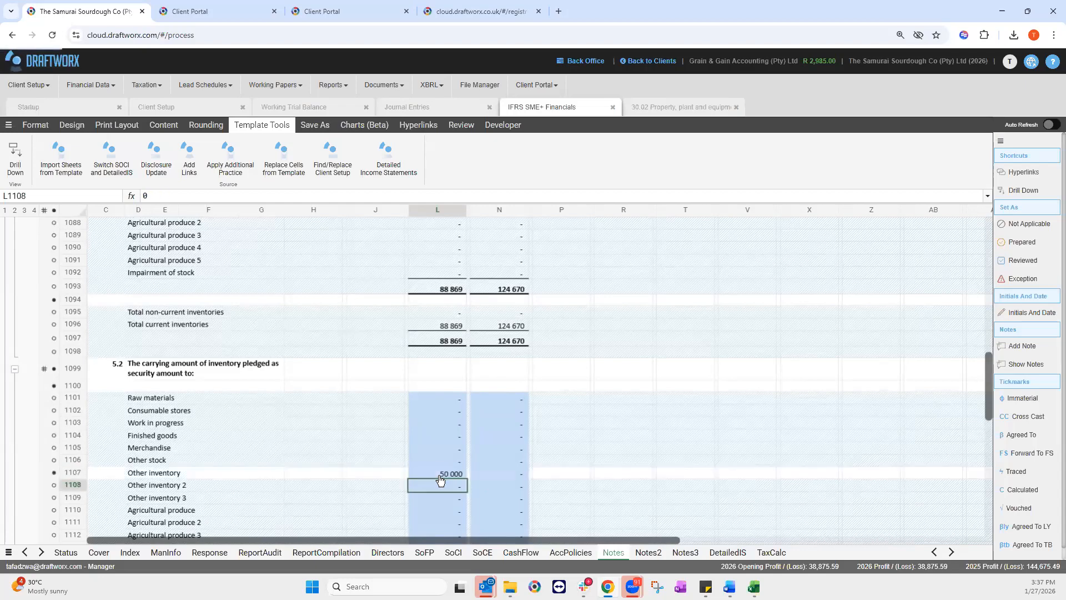
click(500, 473)
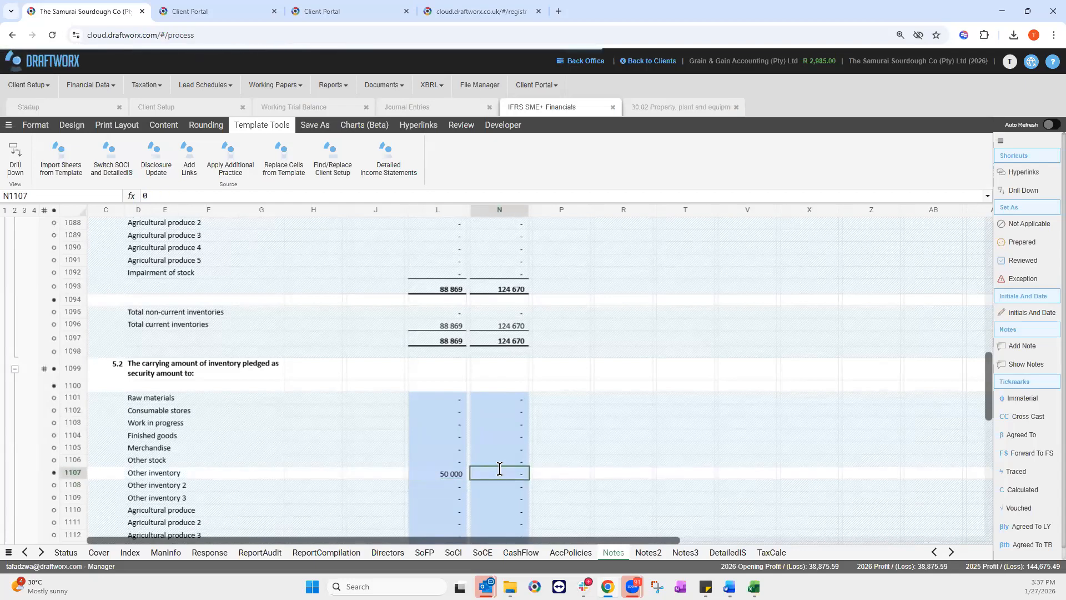
text(75000)
key(Return)
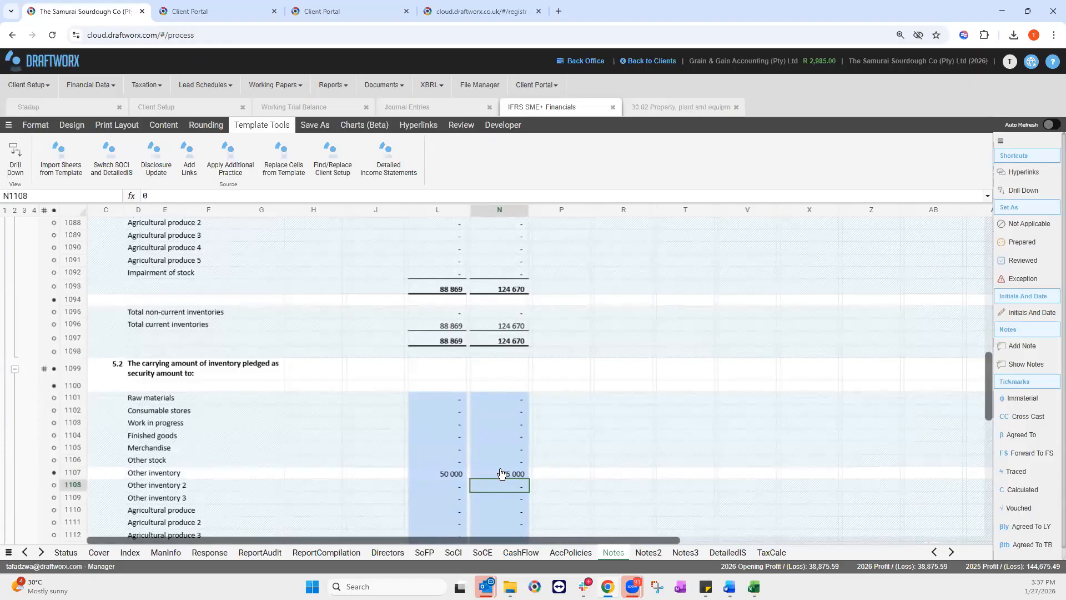
scroll(288, 423, down, 1)
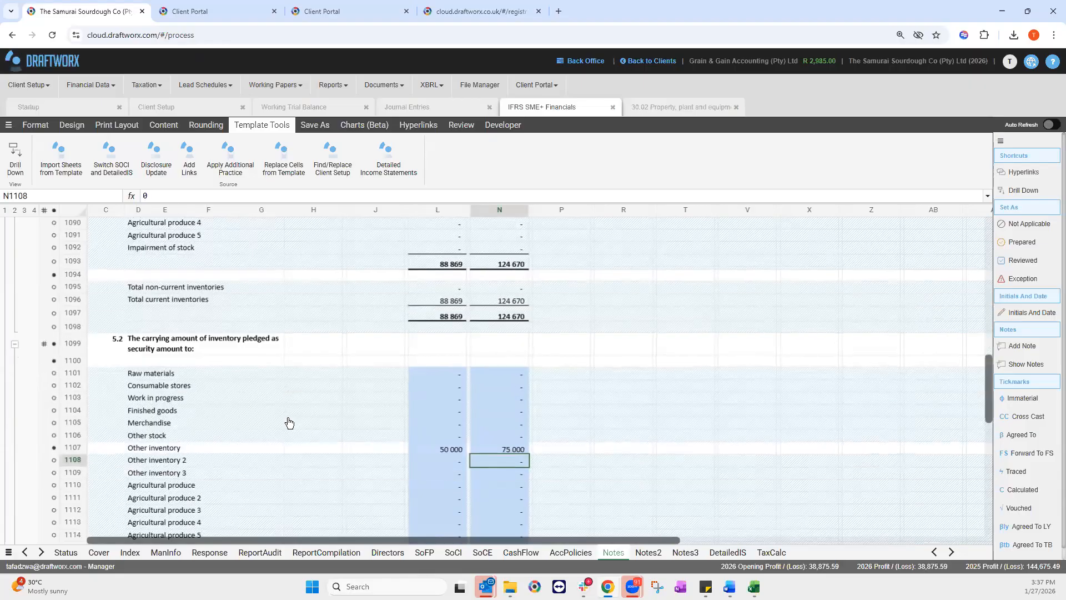
scroll(127, 292, down, 2)
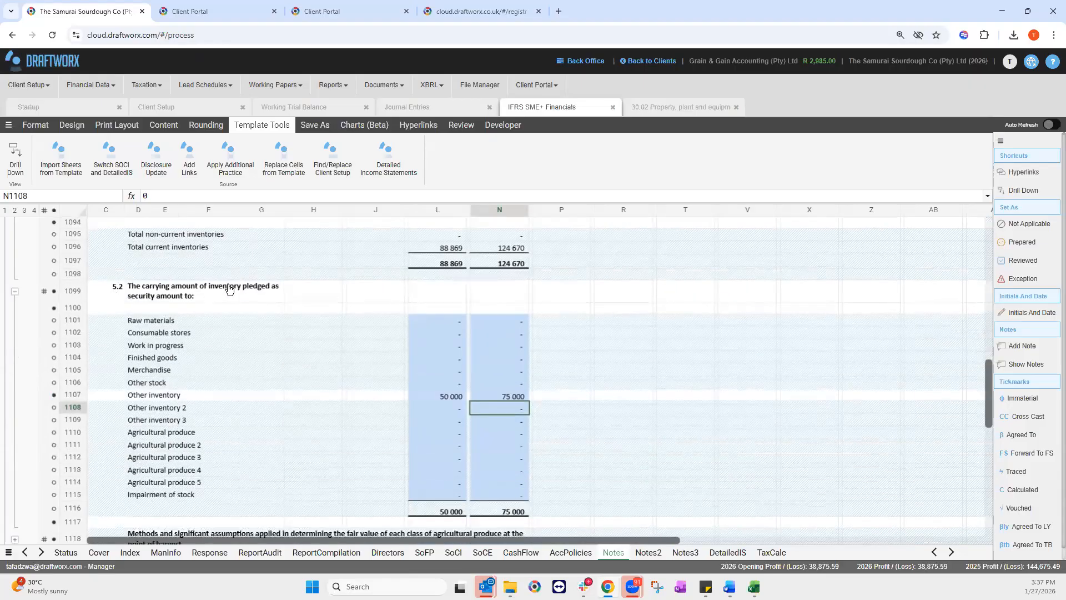
scroll(255, 393, down, 3)
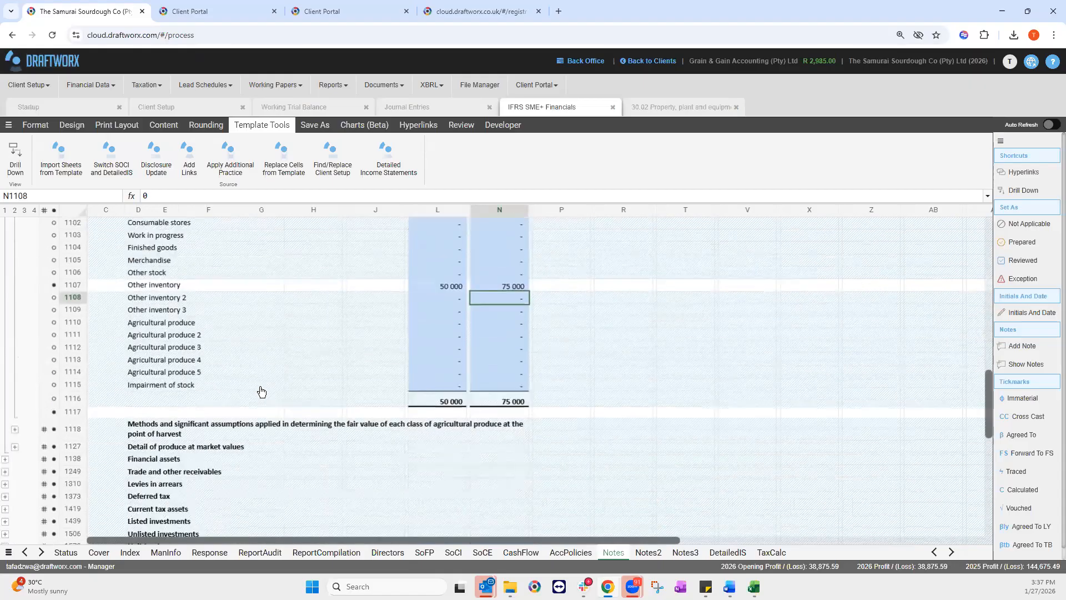
drag(988, 411, 977, 479)
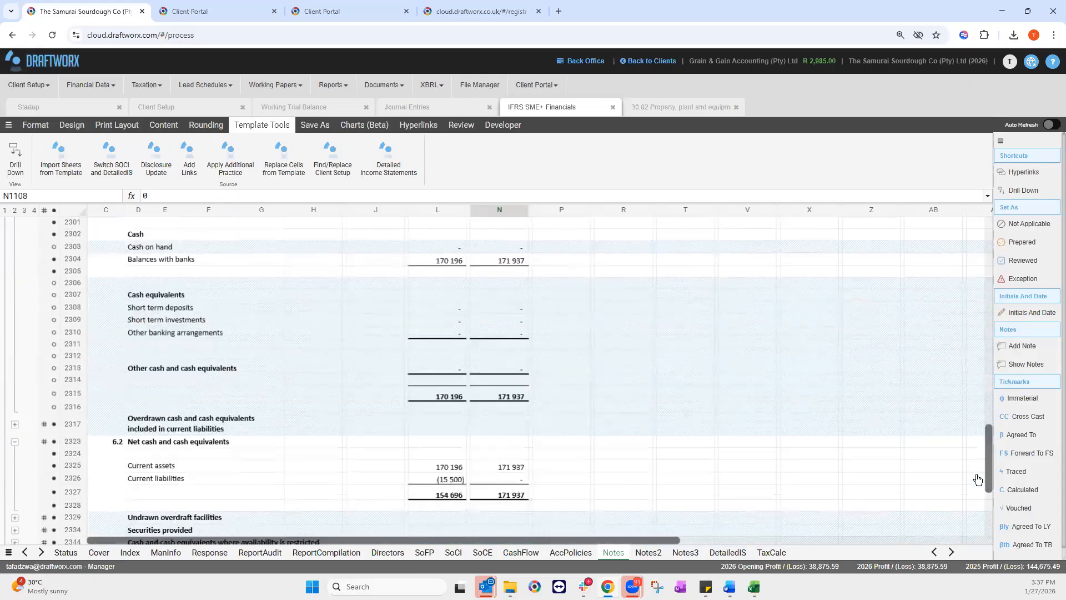
Step: Look over the cash notes and the Additional Note 1 rows, then switch to the Notes2 sheet
scroll(974, 476, down, 3)
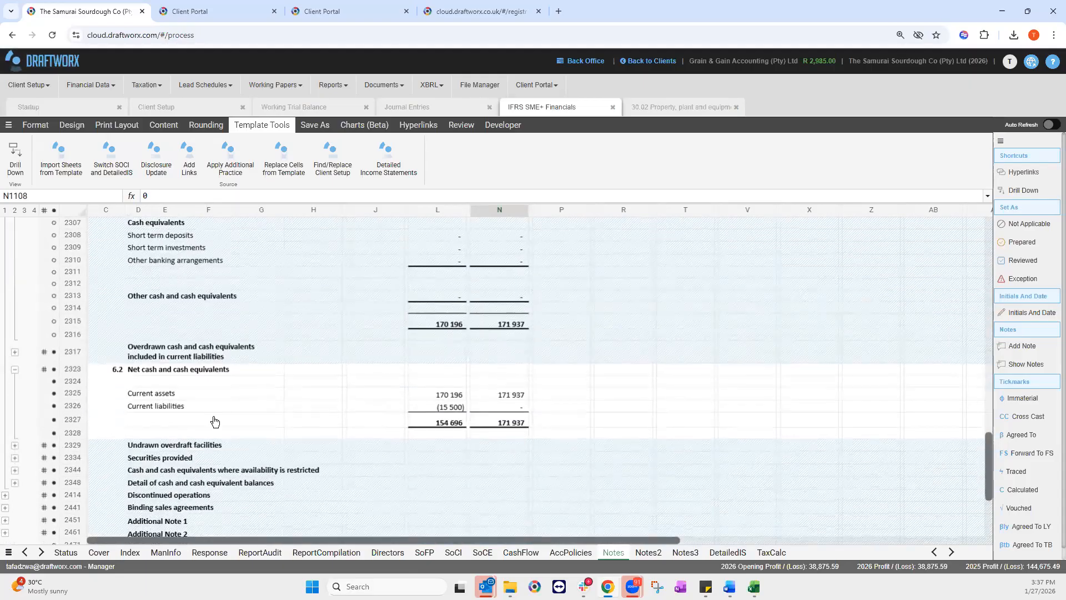
scroll(147, 332, down, 1)
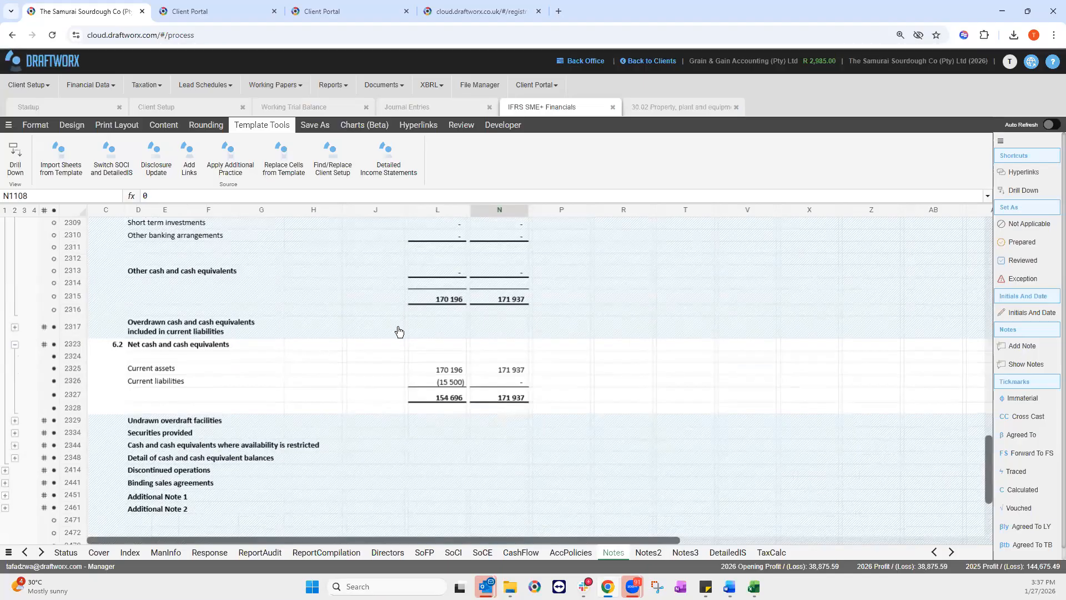
scroll(189, 303, up, 6)
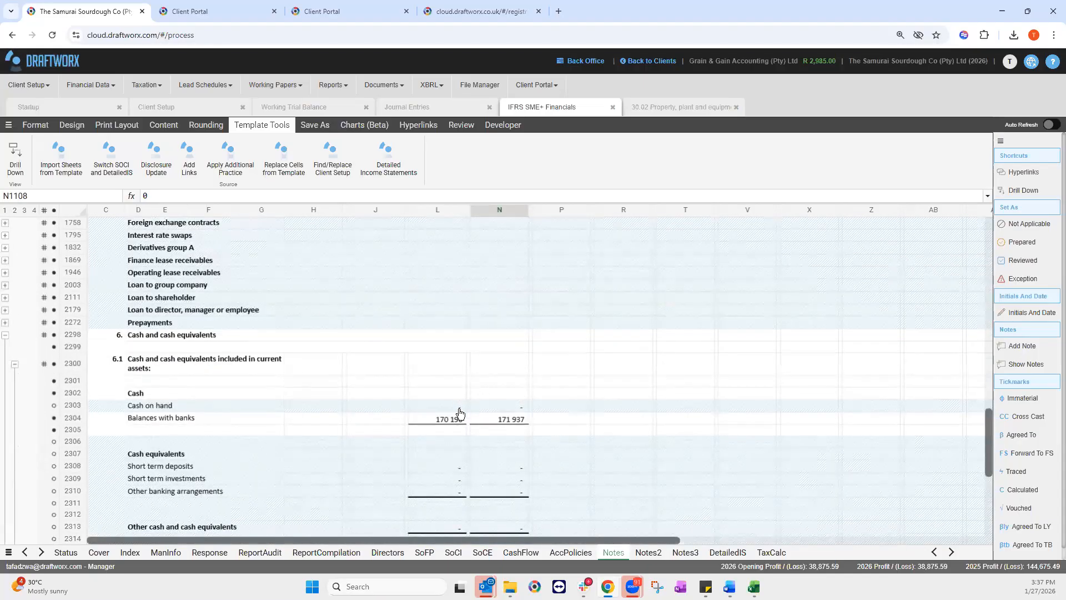
scroll(414, 437, down, 1)
scroll(413, 437, down, 5)
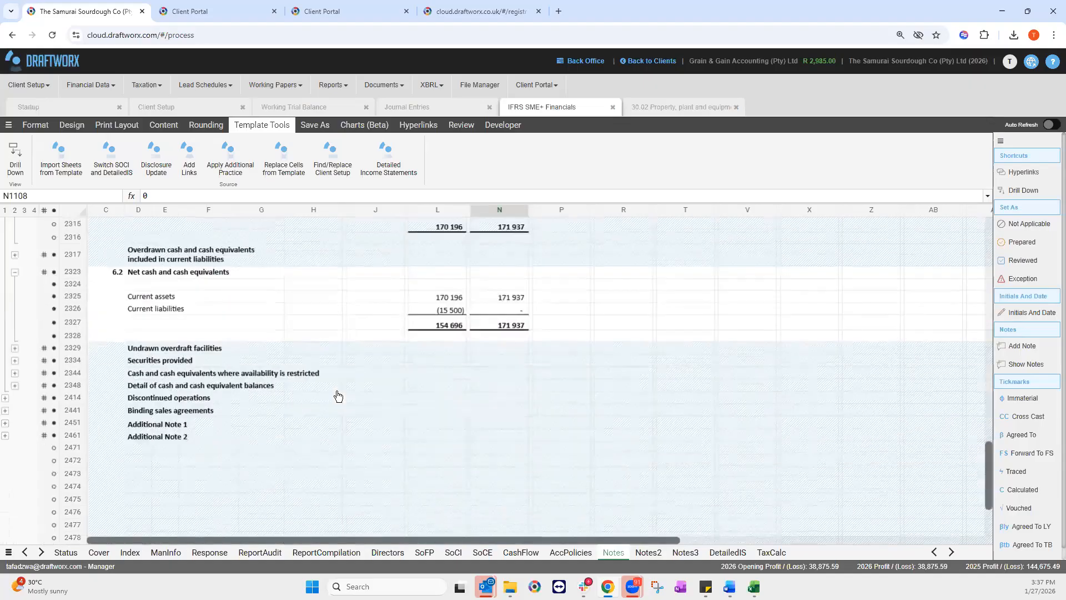
scroll(306, 423, up, 1)
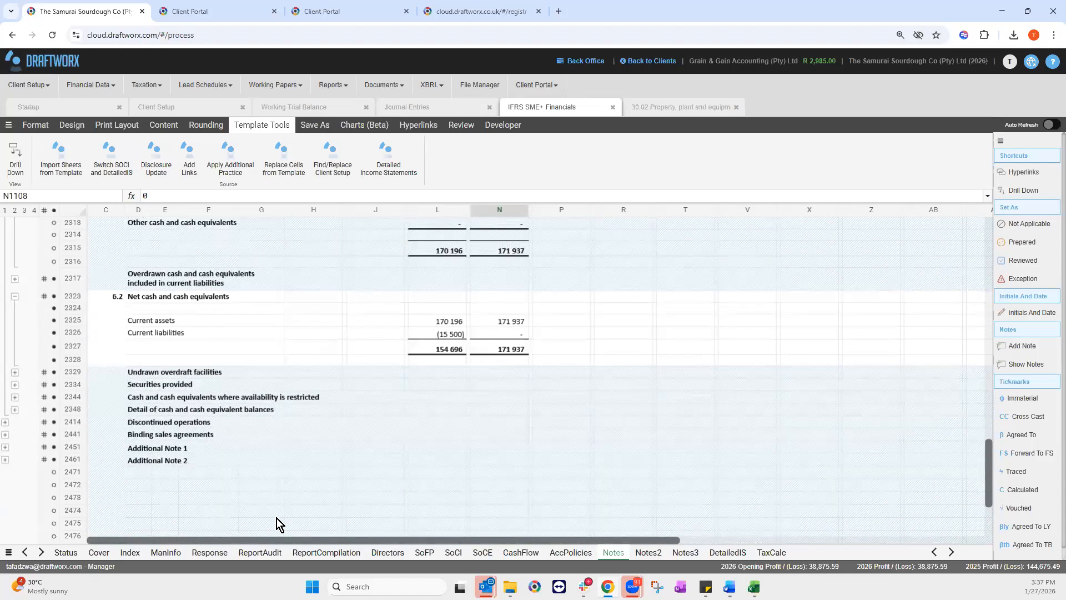
click(6, 447)
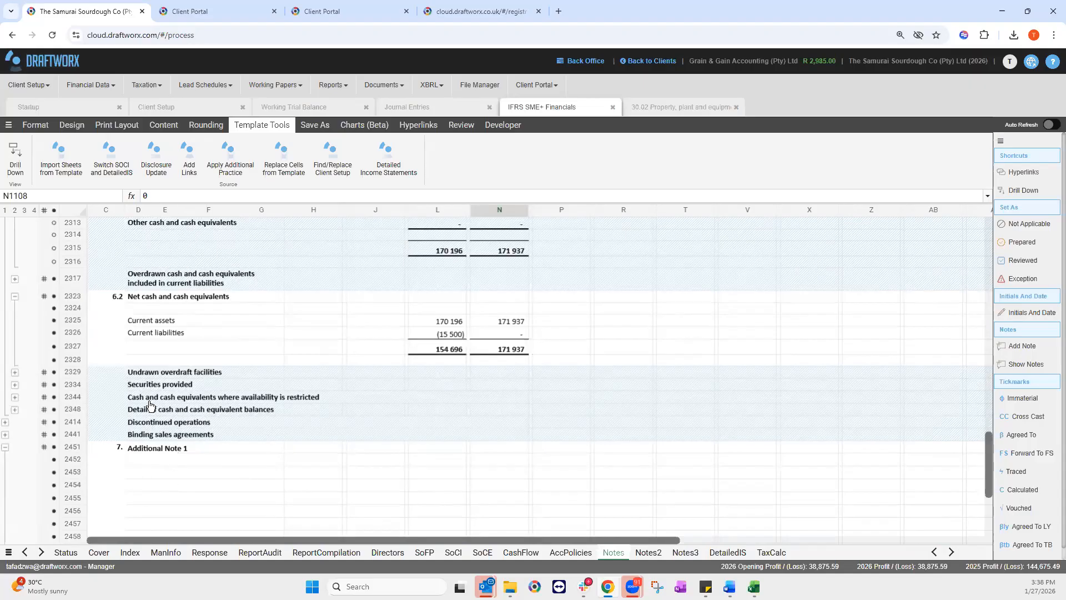
click(5, 447)
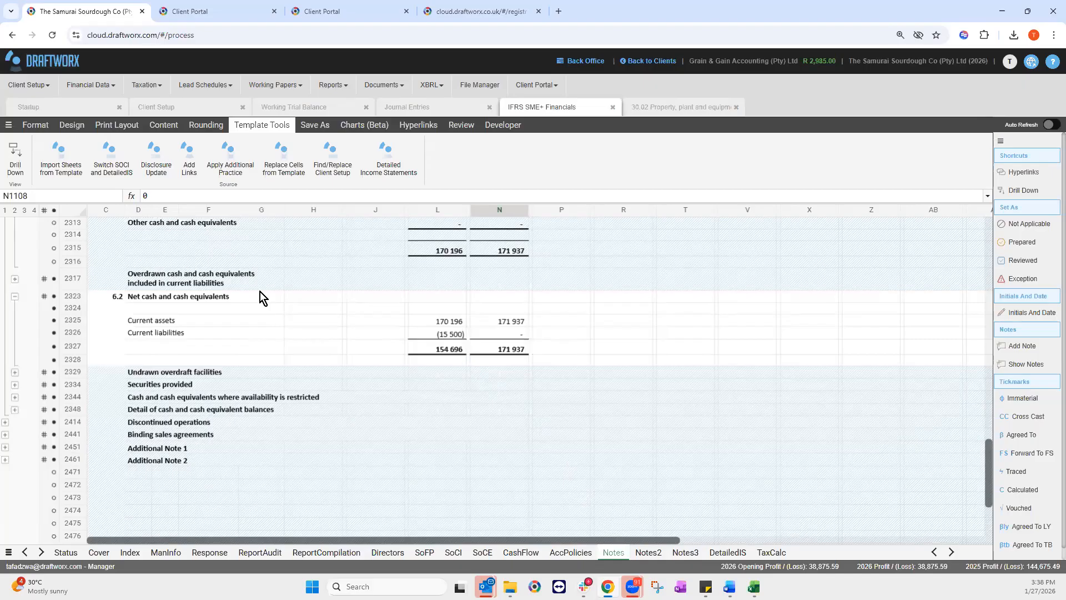
click(647, 552)
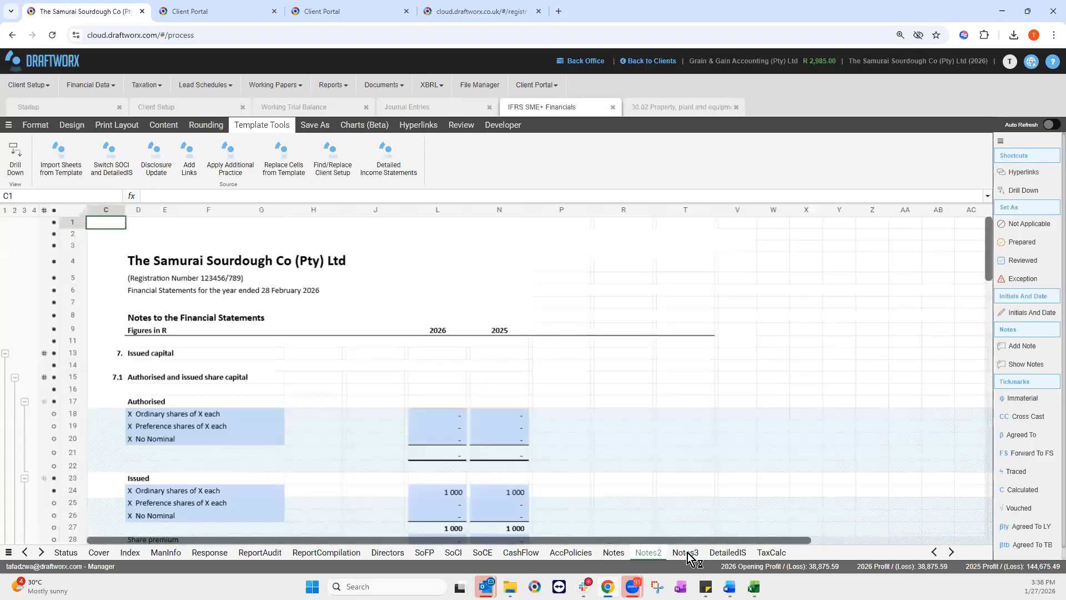
Step: Read through the revenue note on Notes3, then show the DetailedIS sheet with 416 717 revenue
click(685, 550)
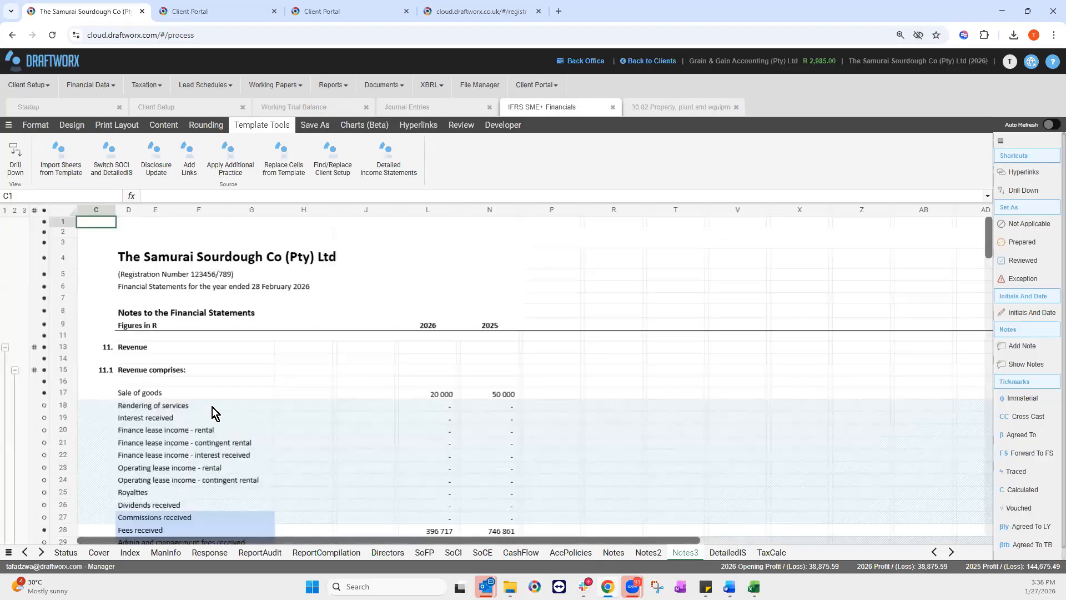
scroll(223, 404, down, 5)
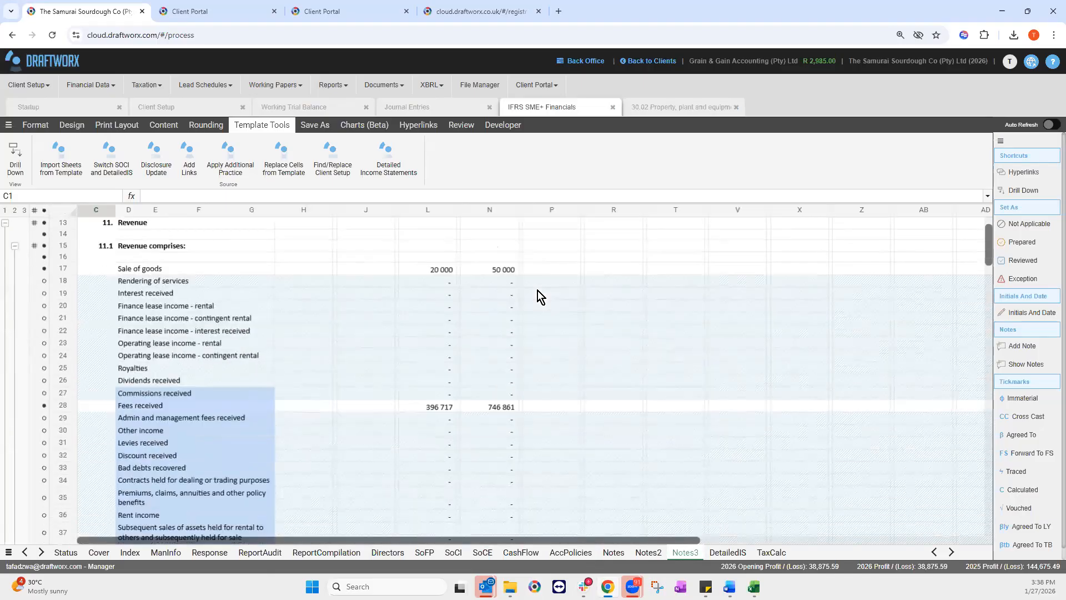
scroll(661, 498, down, 4)
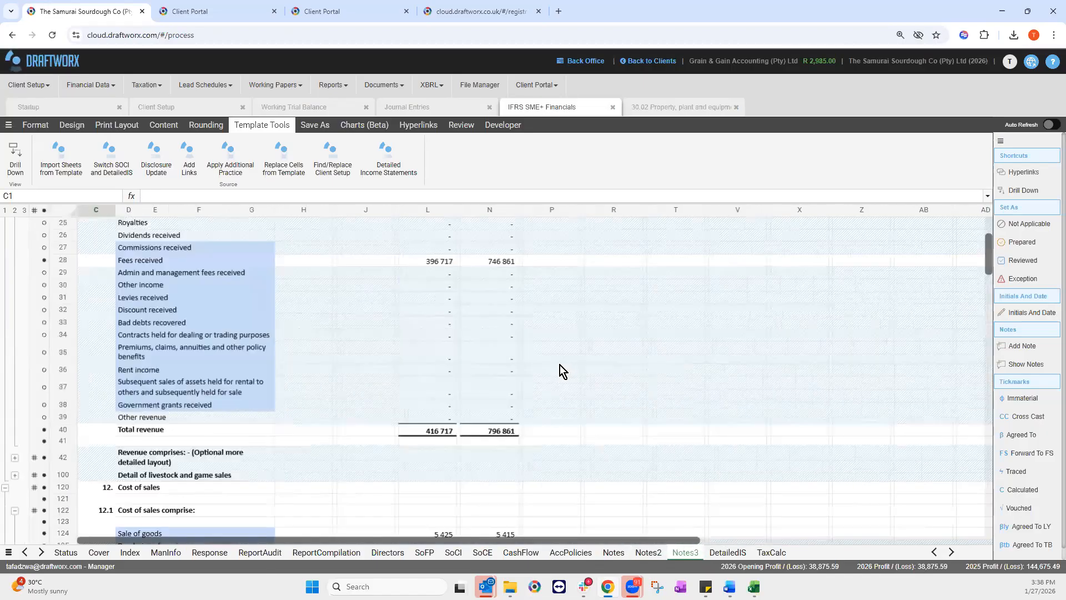
click(727, 553)
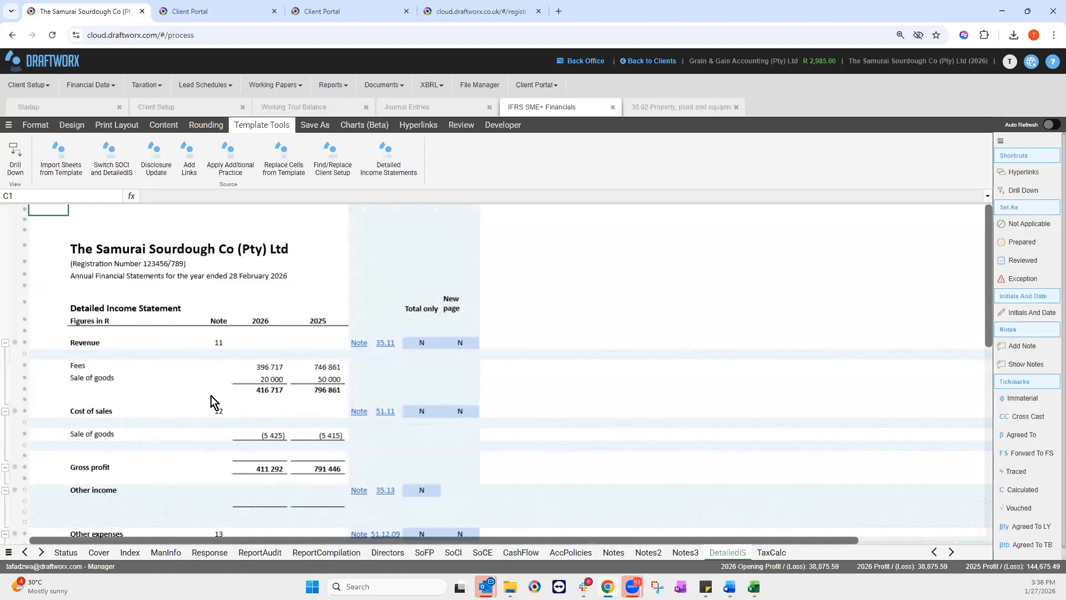
Step: Trace Doughjo Expenses into the Other expenses note, then show the TaxCalc Income Tax Computation
click(116, 378)
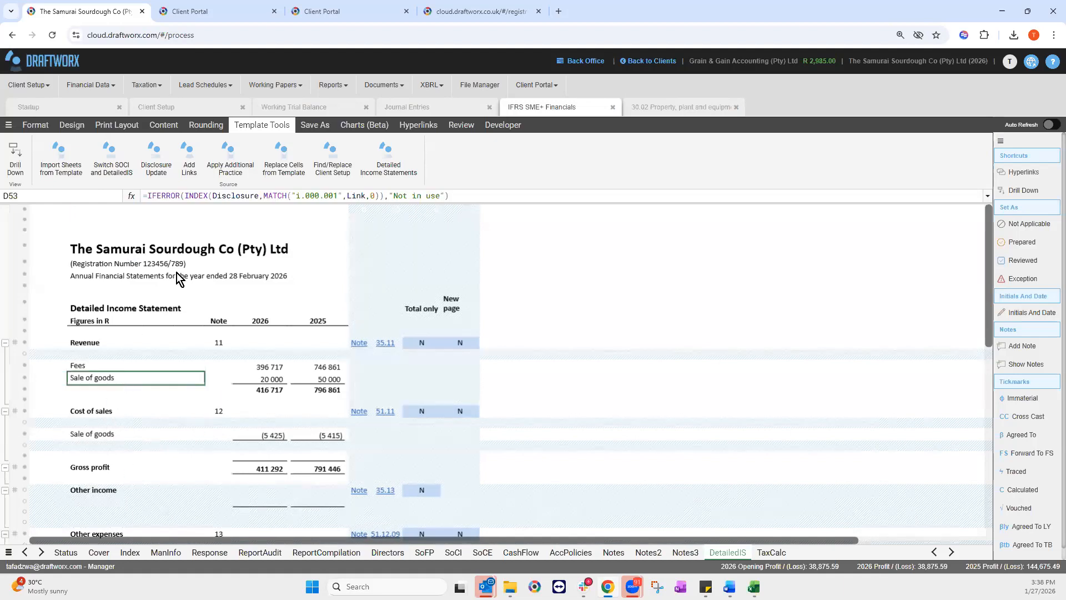
scroll(83, 472, down, 4)
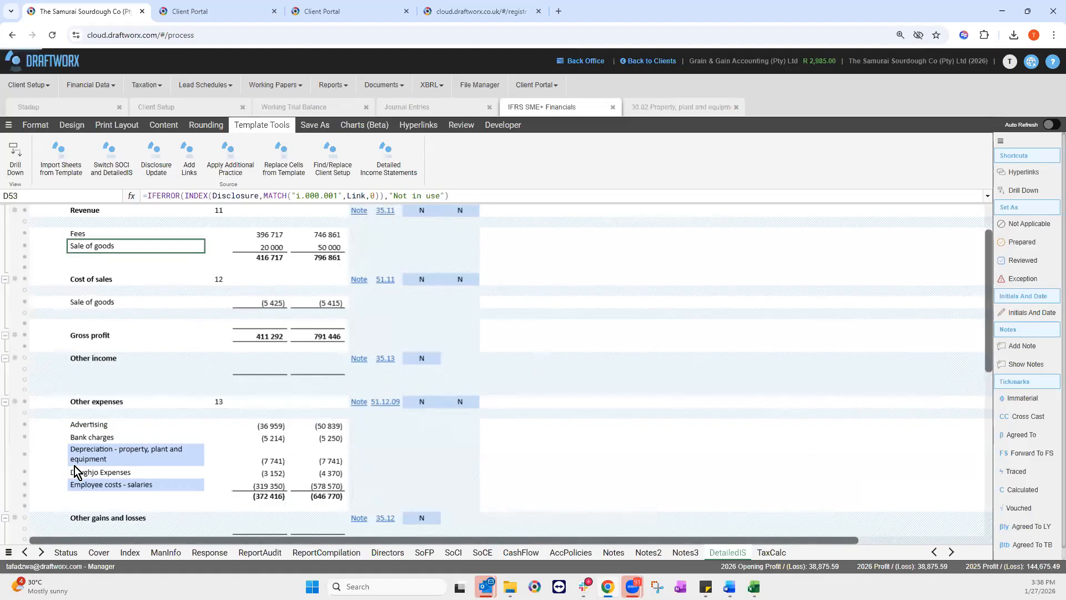
click(66, 475)
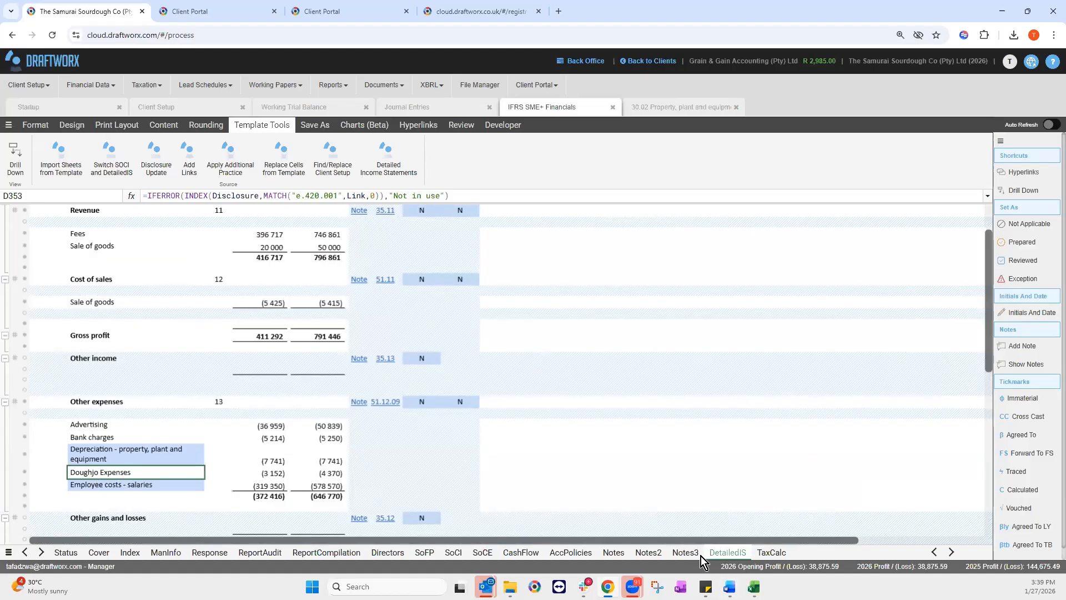
click(360, 402)
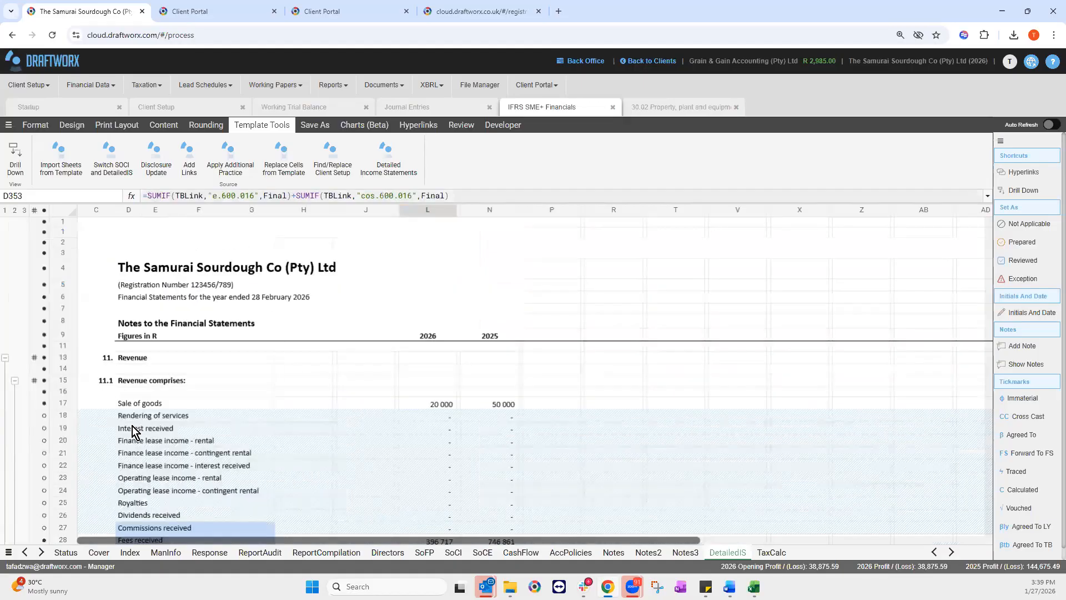
scroll(272, 420, down, 1)
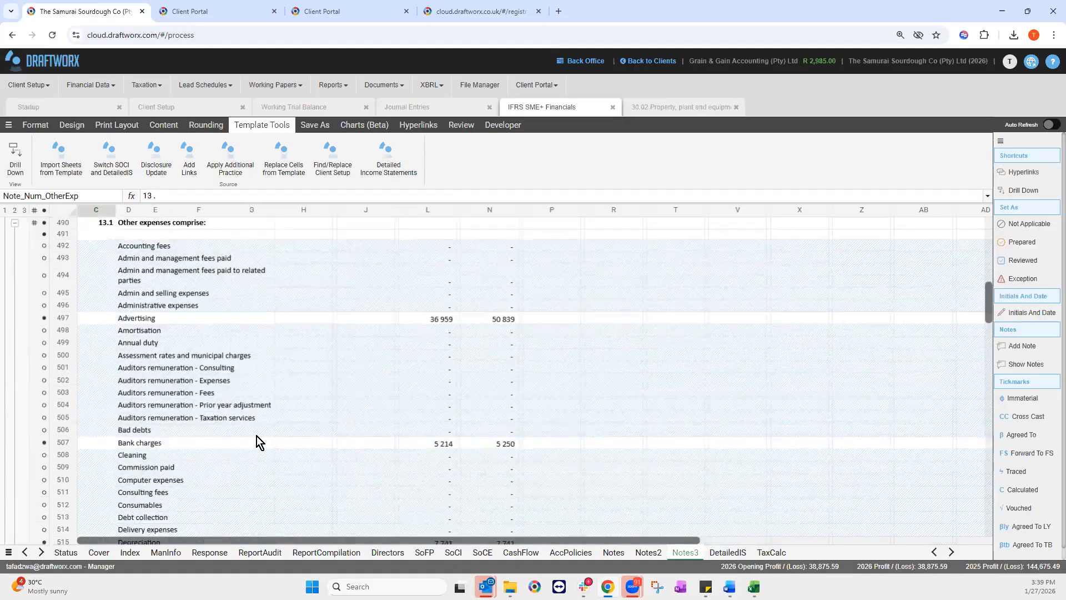
scroll(173, 465, down, 3)
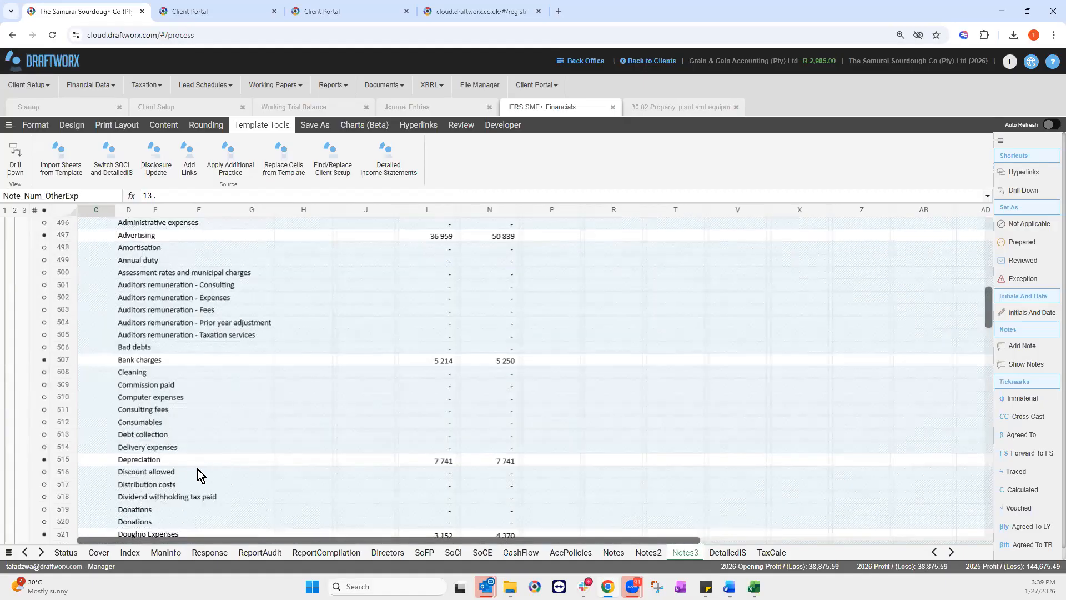
scroll(450, 455, down, 3)
click(450, 458)
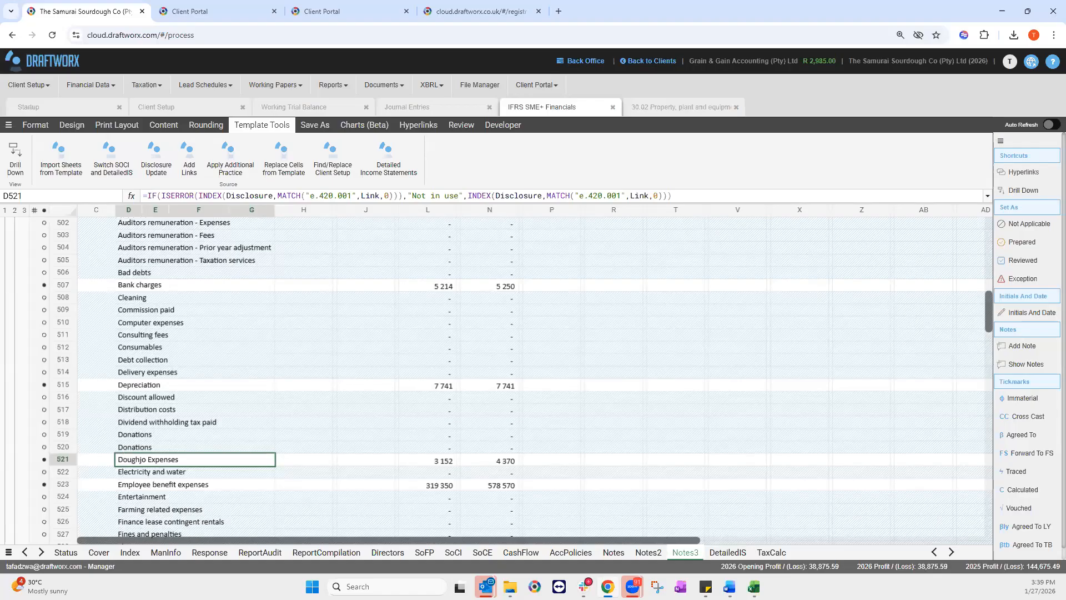
click(742, 551)
click(781, 553)
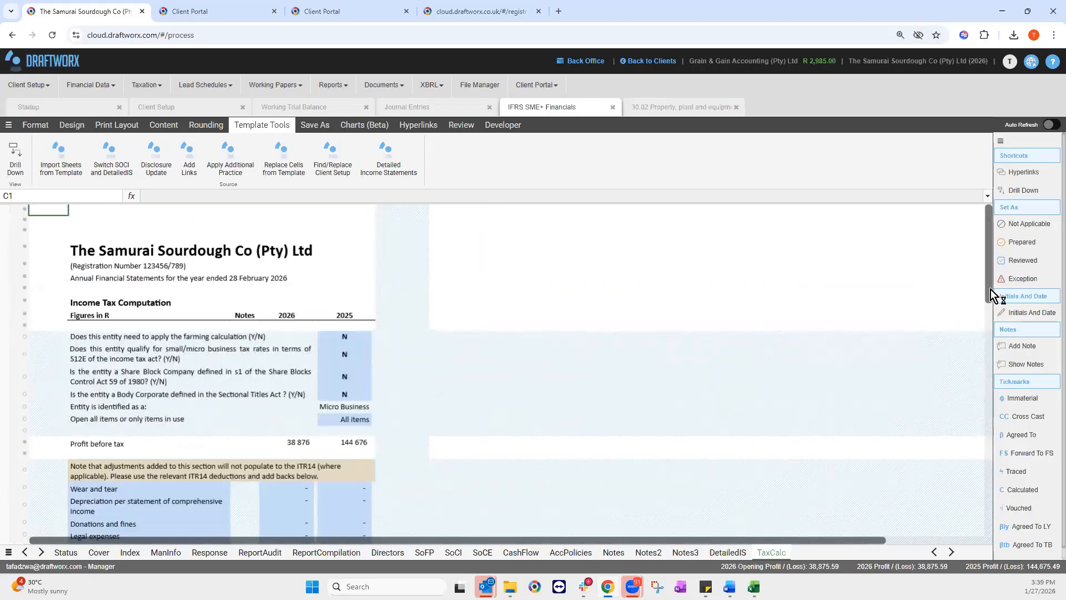
scroll(990, 346, down, 3)
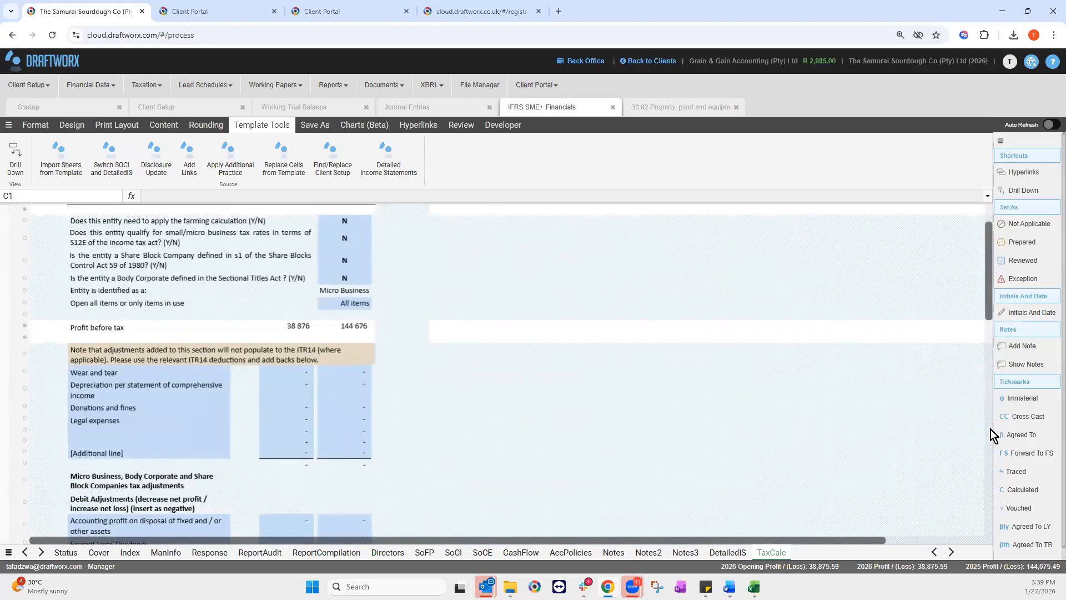
scroll(990, 445, down, 10)
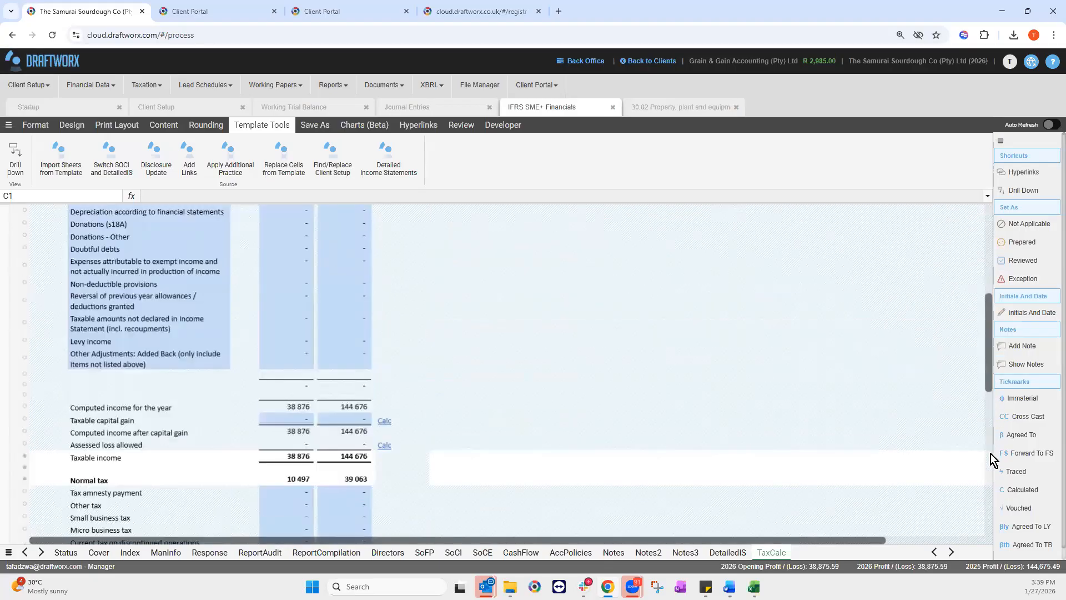
scroll(302, 477, down, 10)
click(288, 471)
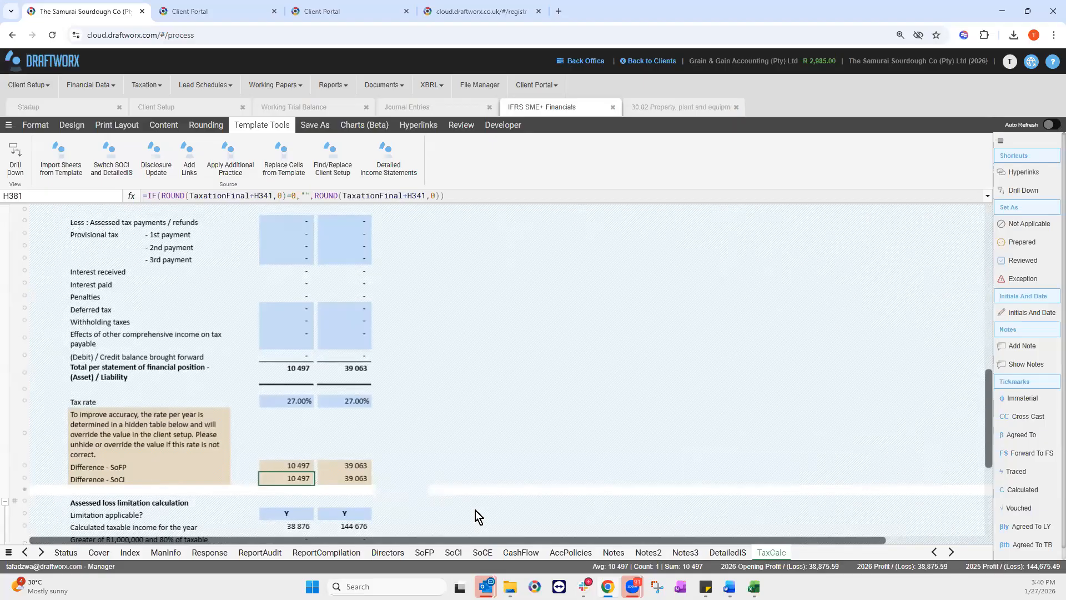
drag(987, 434, 977, 238)
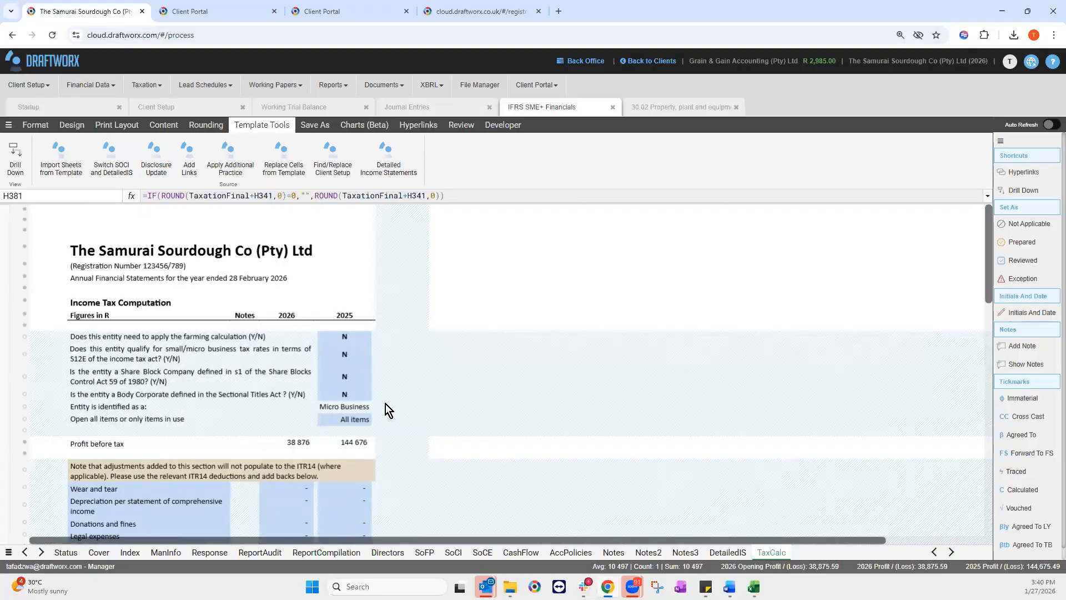
Step: Answer Y to the s12E small/micro business qualification question
click(348, 355)
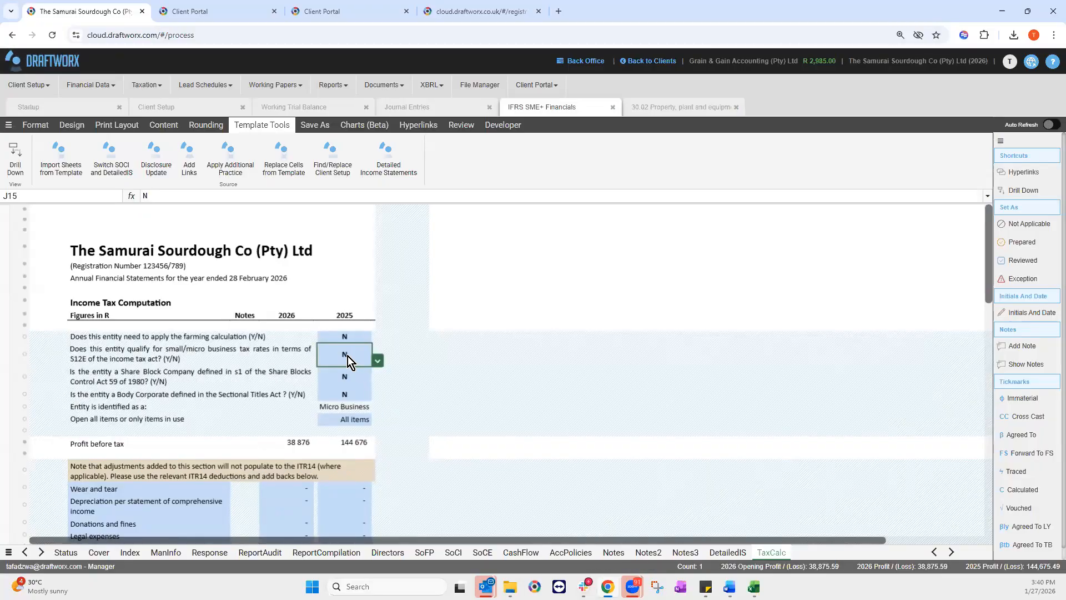
click(378, 361)
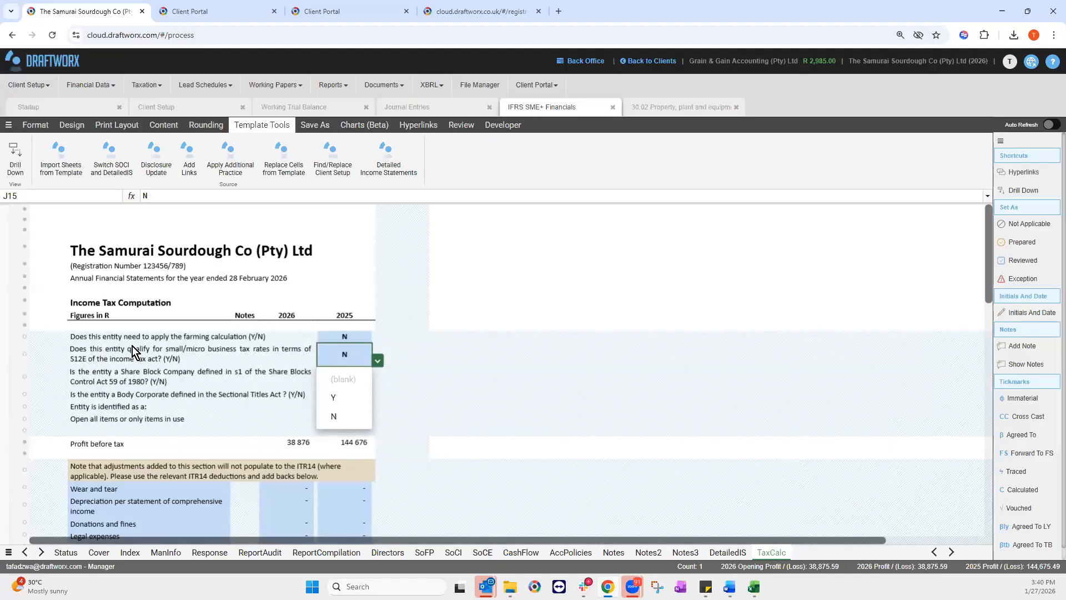
click(342, 405)
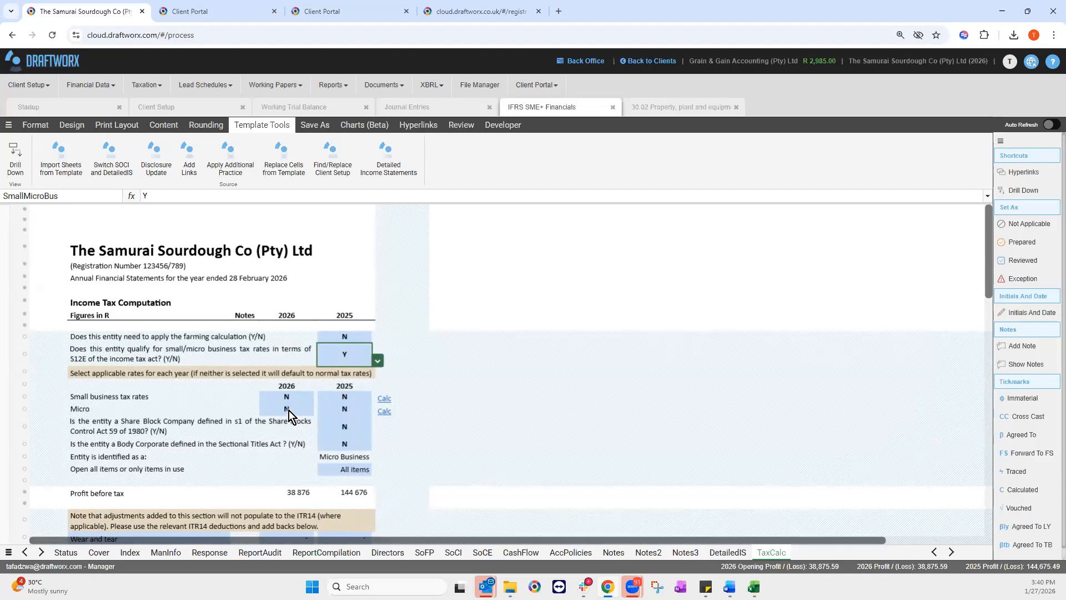
Step: Set Small business tax rates to Y for both 2026 and 2025
click(306, 396)
click(324, 396)
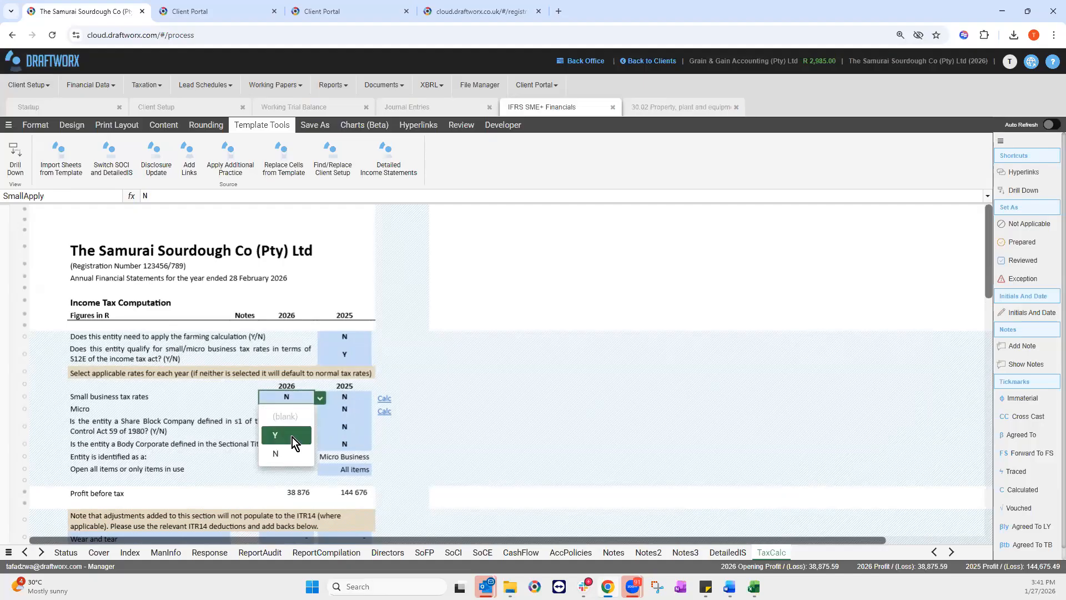
click(292, 437)
click(356, 397)
click(375, 398)
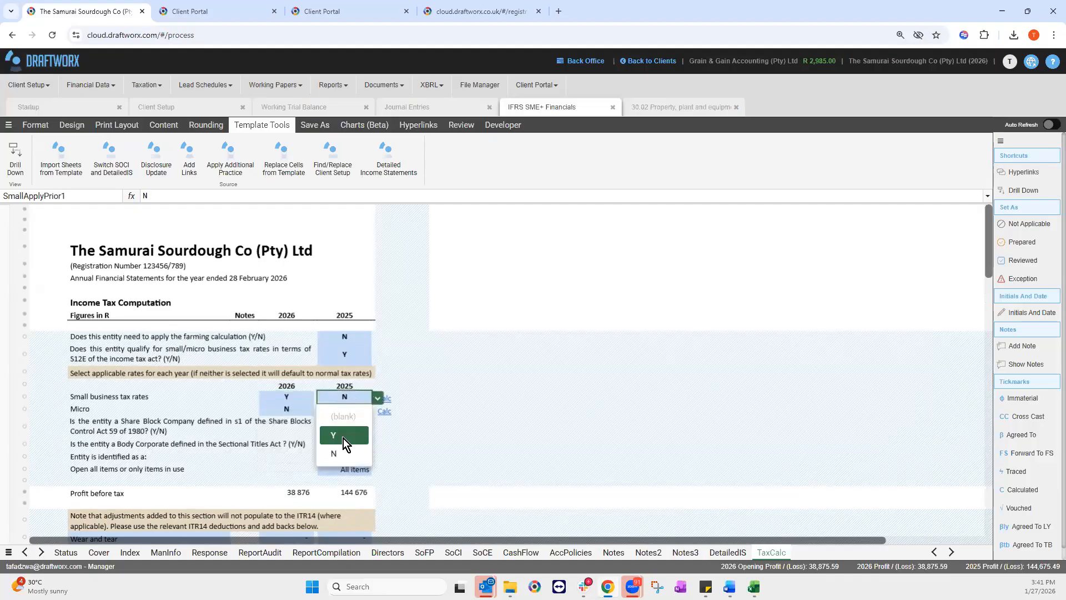
key(Return)
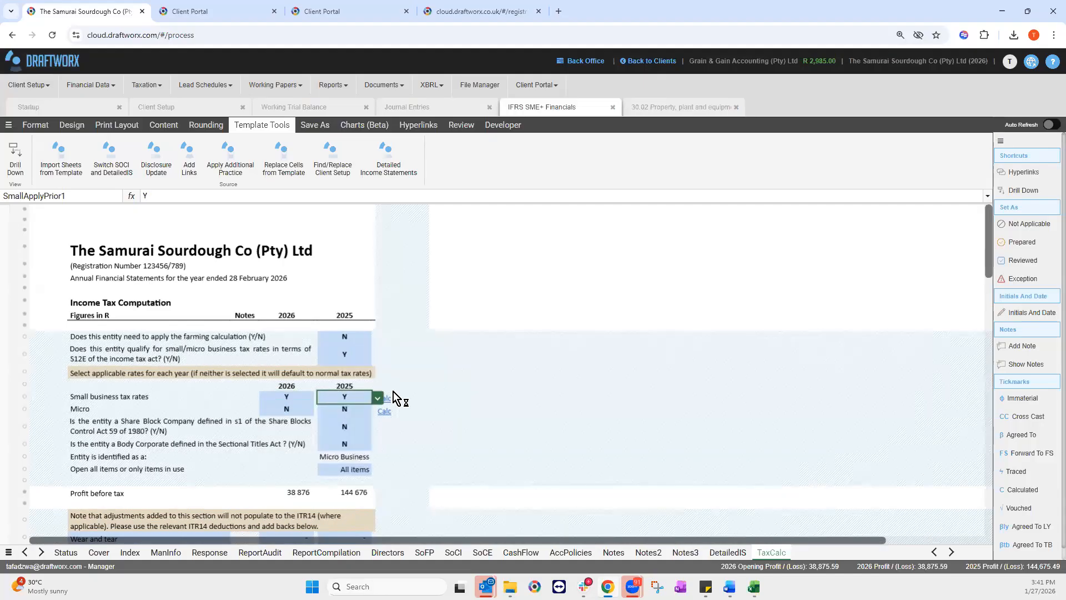
click(382, 387)
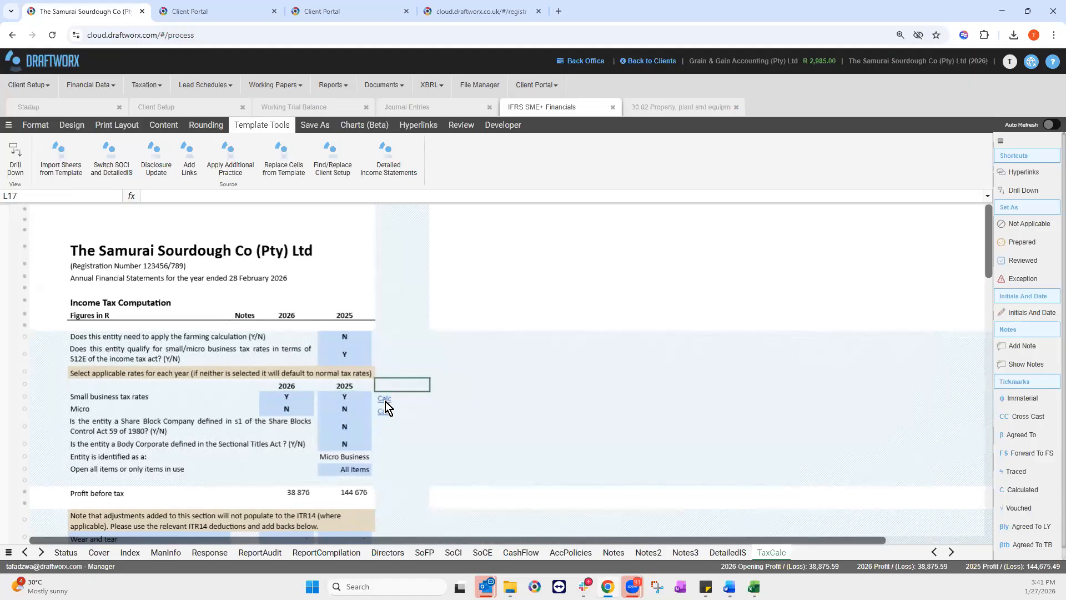
Step: Follow the Calc link to the small business tax rates table and select its first 15 rows
click(385, 400)
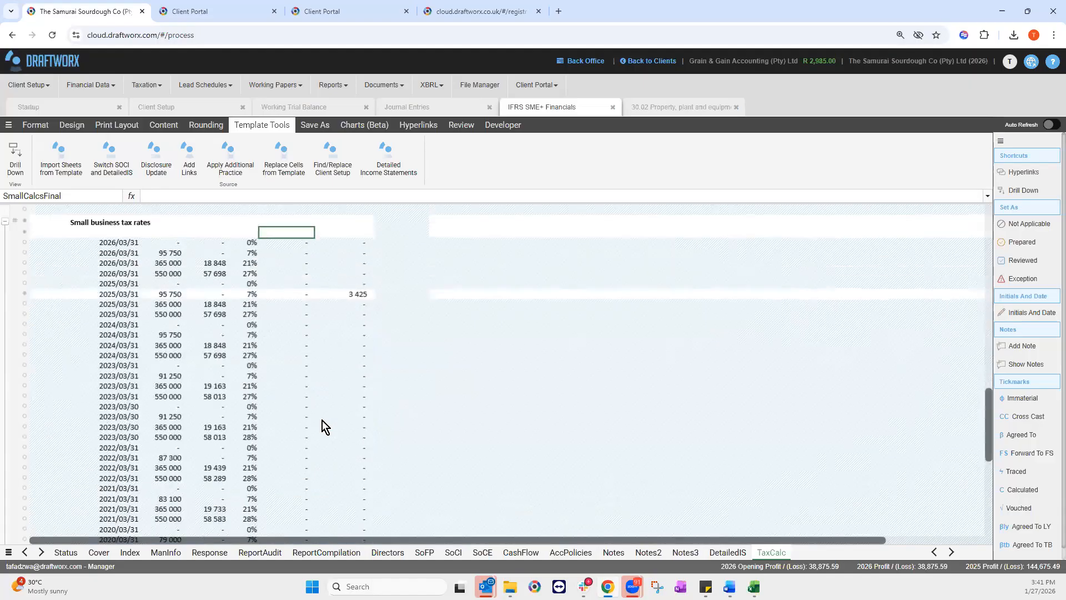
drag(158, 245, 179, 282)
mouse_move(294, 371)
mouse_down()
mouse_move(346, 408)
mouse_move(287, 355)
mouse_up()
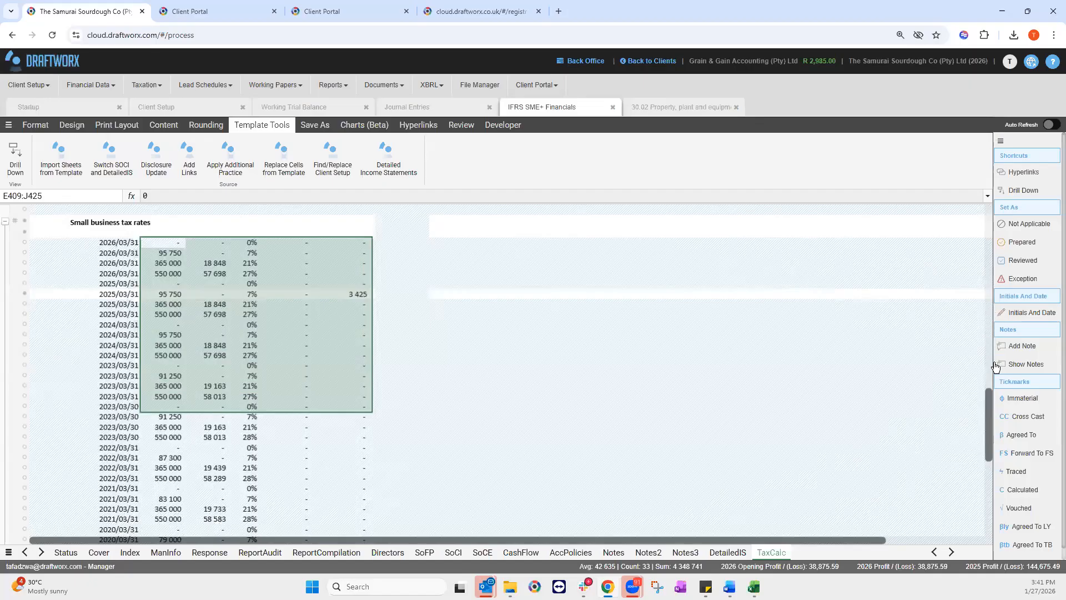
Step: Return to the profit before tax adjustments and select the 2026 Donations and fines cell H191
scroll(892, 383, up, 3)
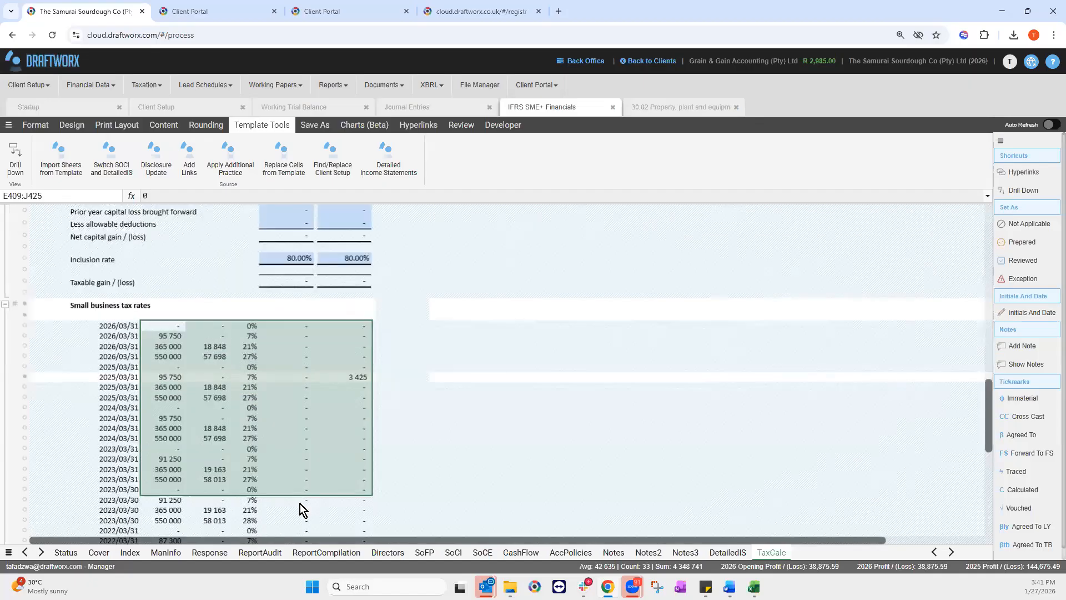
scroll(361, 500, up, 5)
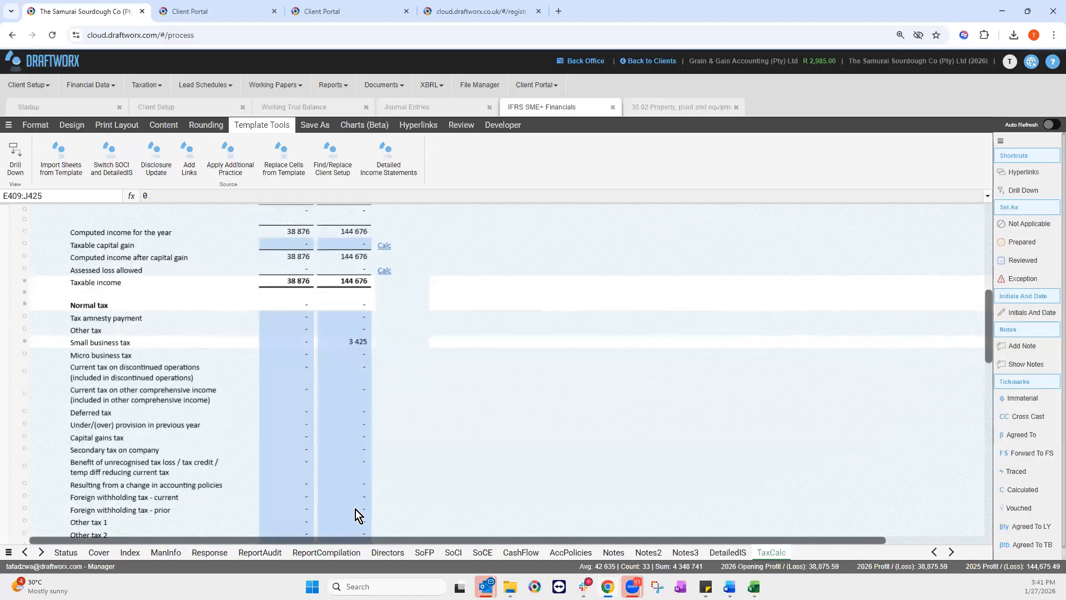
scroll(322, 514, down, 10)
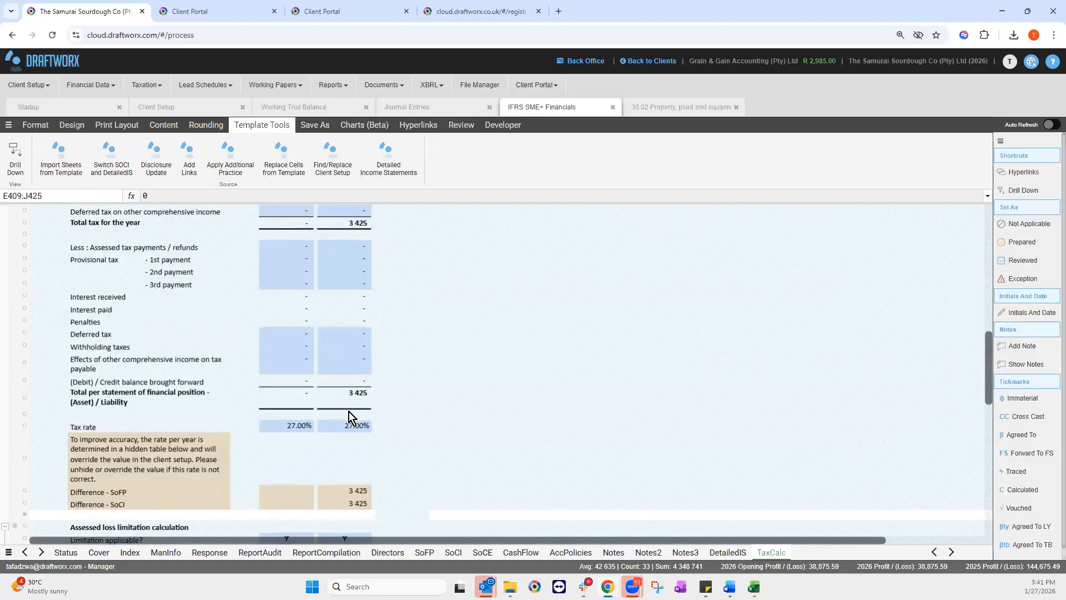
scroll(349, 411, up, 10)
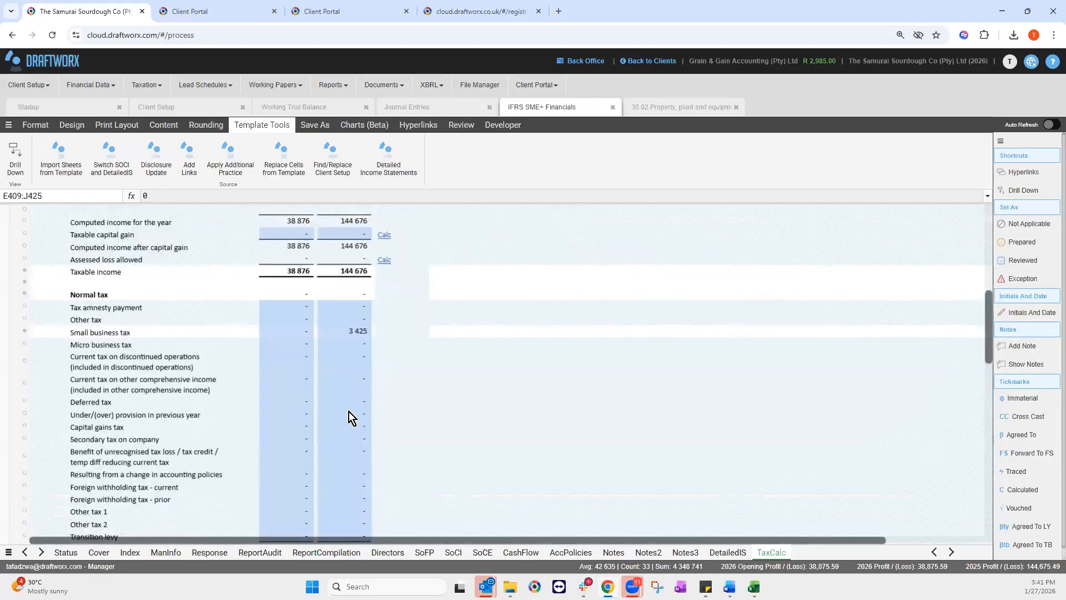
scroll(347, 414, up, 3)
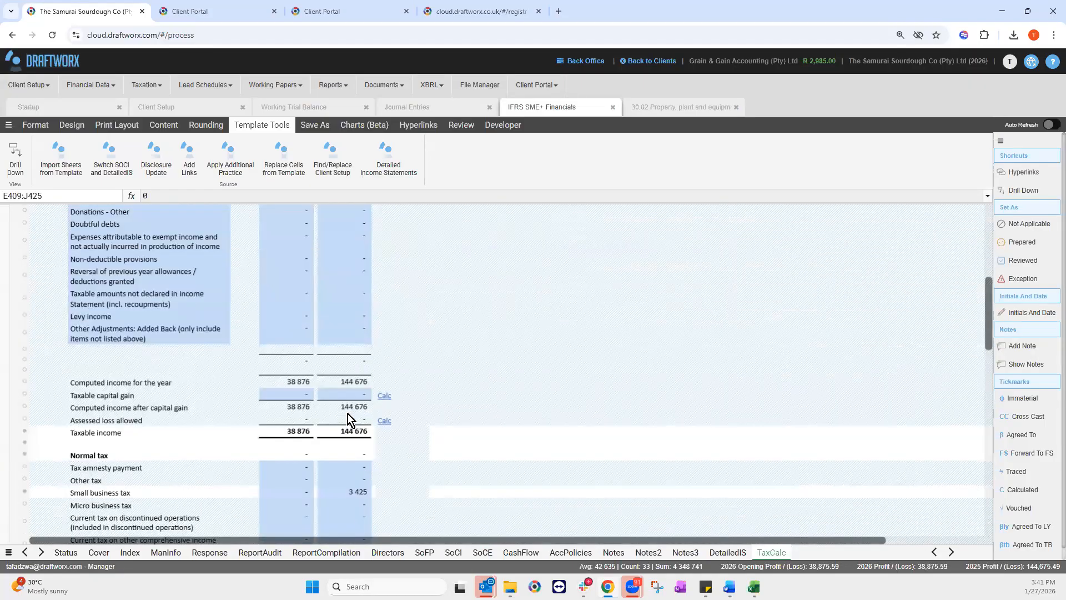
scroll(347, 414, up, 3)
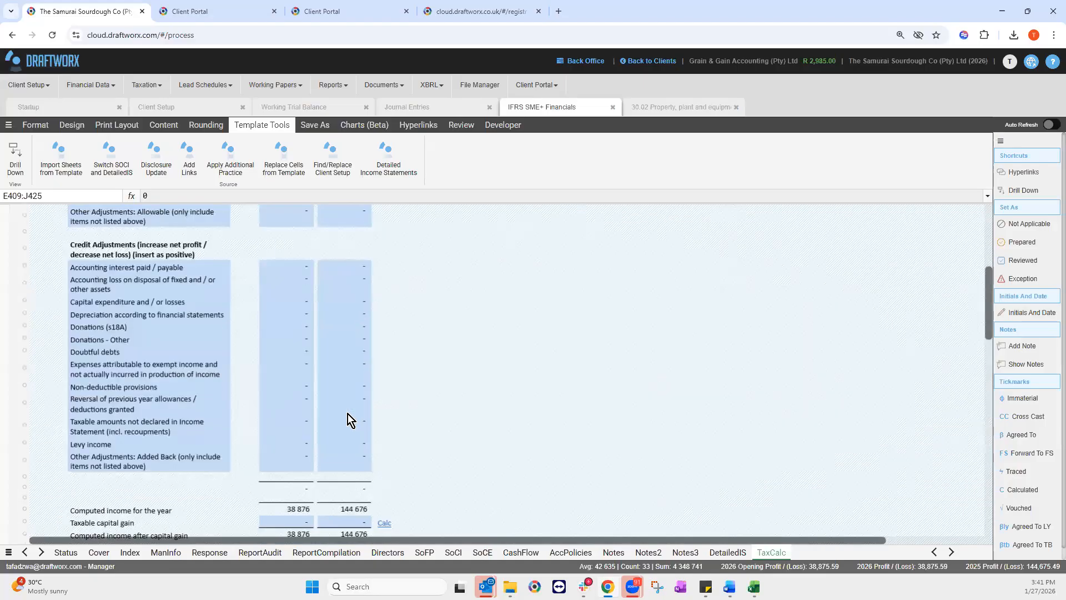
scroll(348, 417, up, 3)
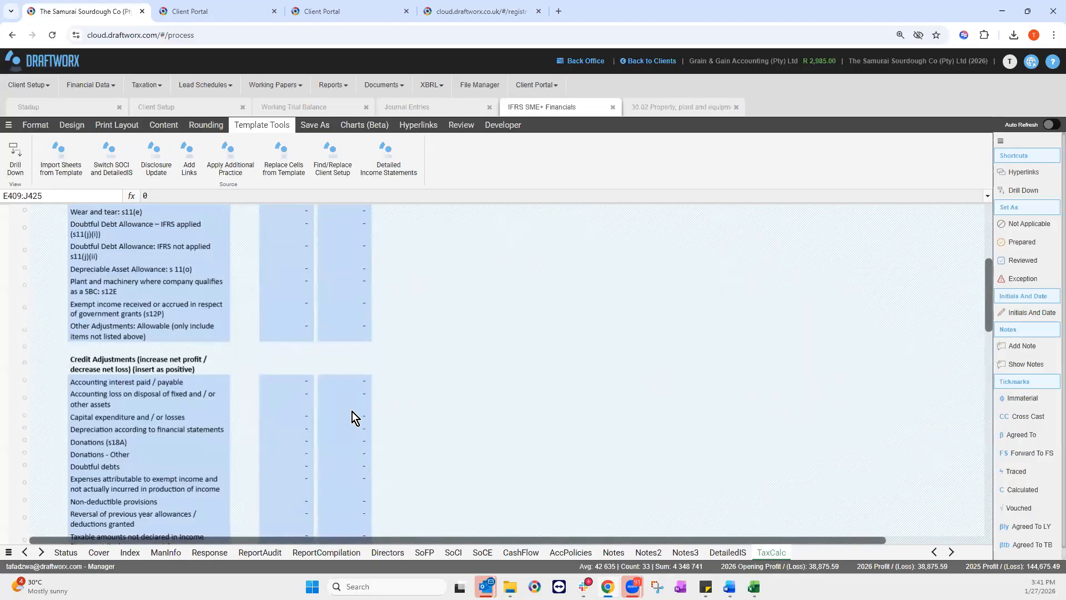
scroll(352, 411, up, 4)
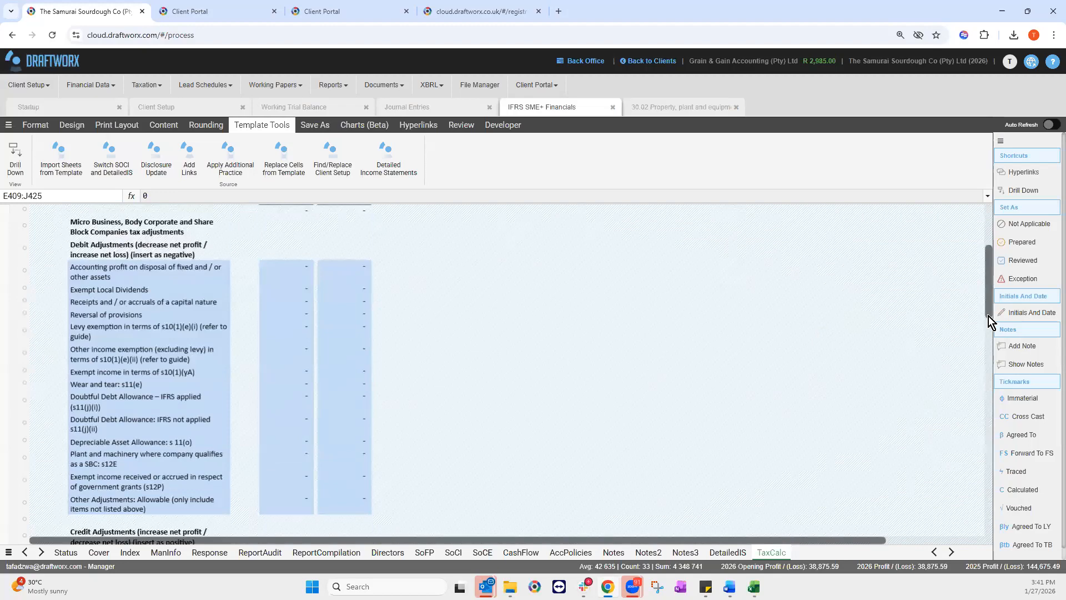
scroll(988, 315, down, 4)
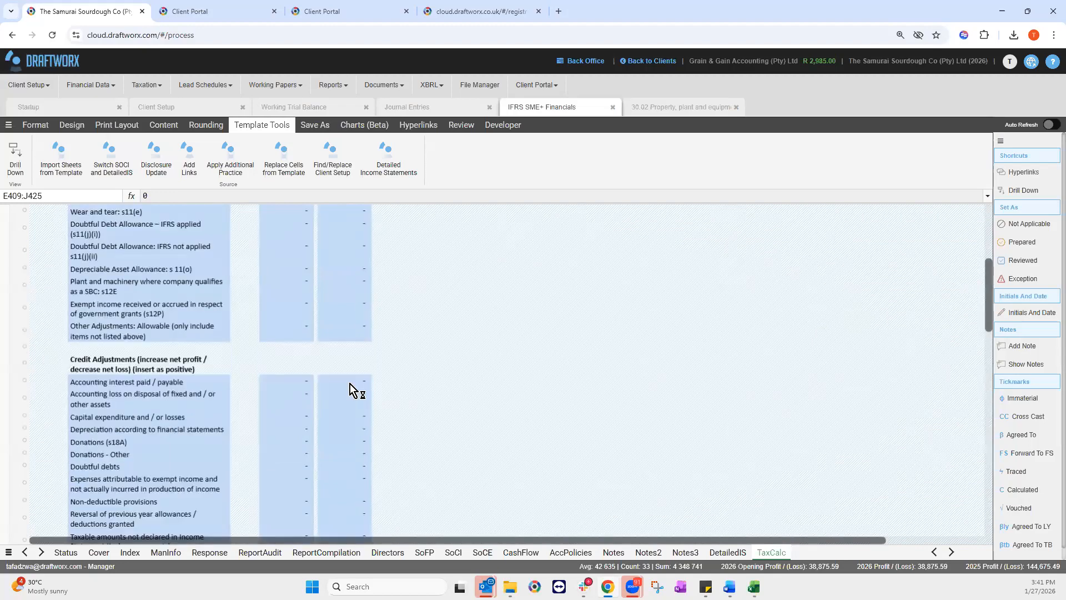
scroll(350, 385, up, 5)
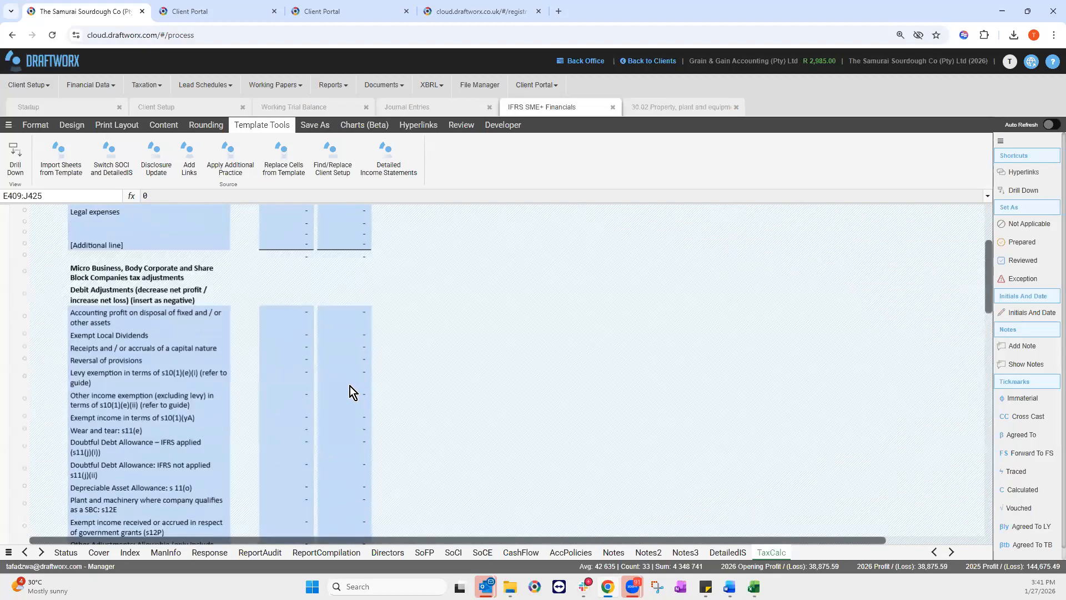
scroll(350, 385, up, 1)
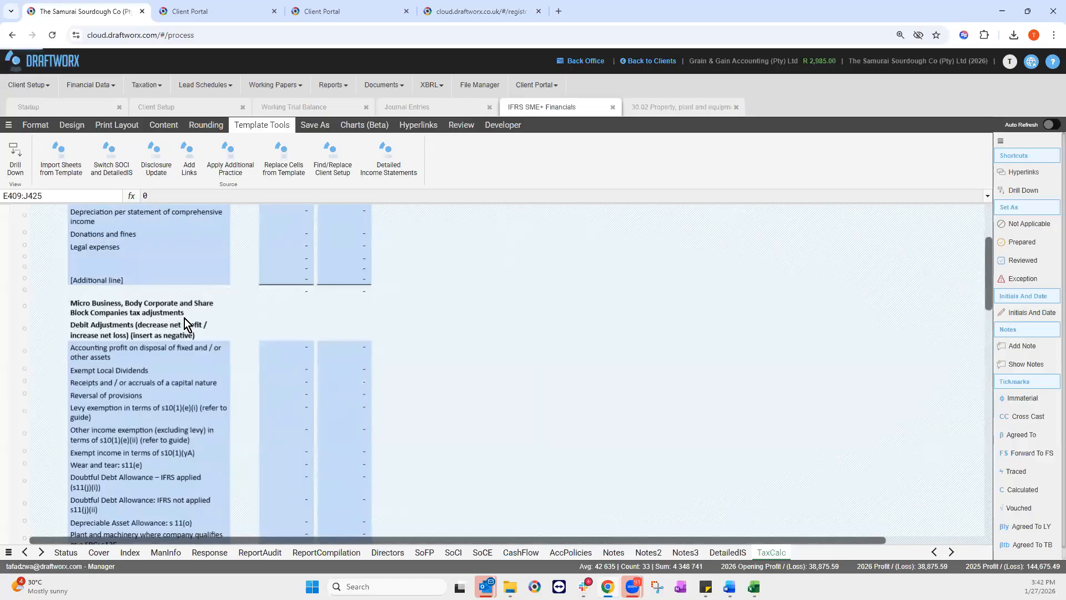
click(97, 258)
scroll(197, 321, down, 1)
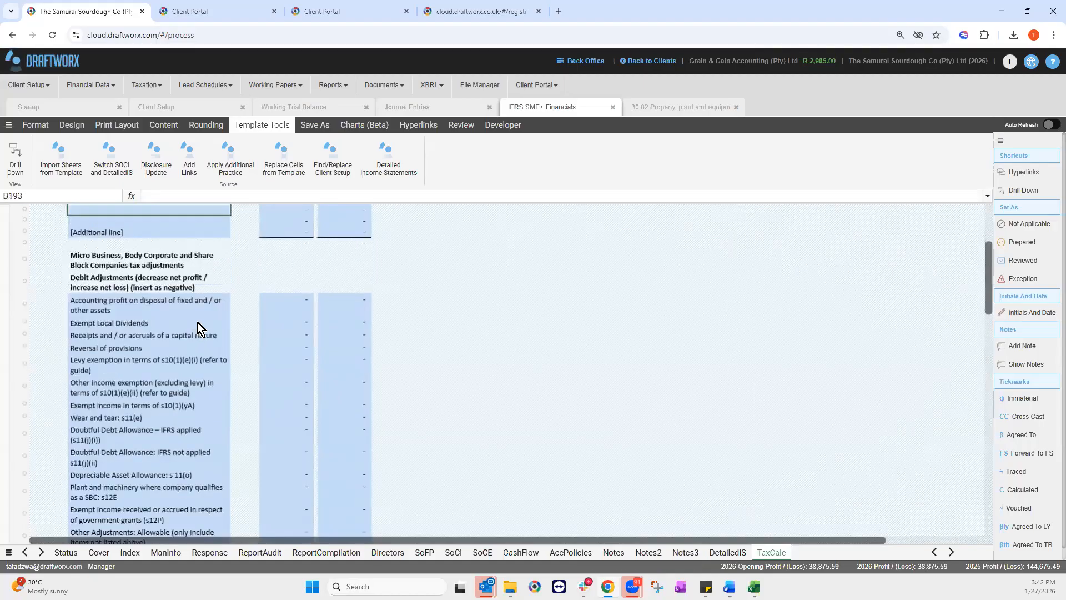
scroll(182, 282, up, 3)
click(293, 301)
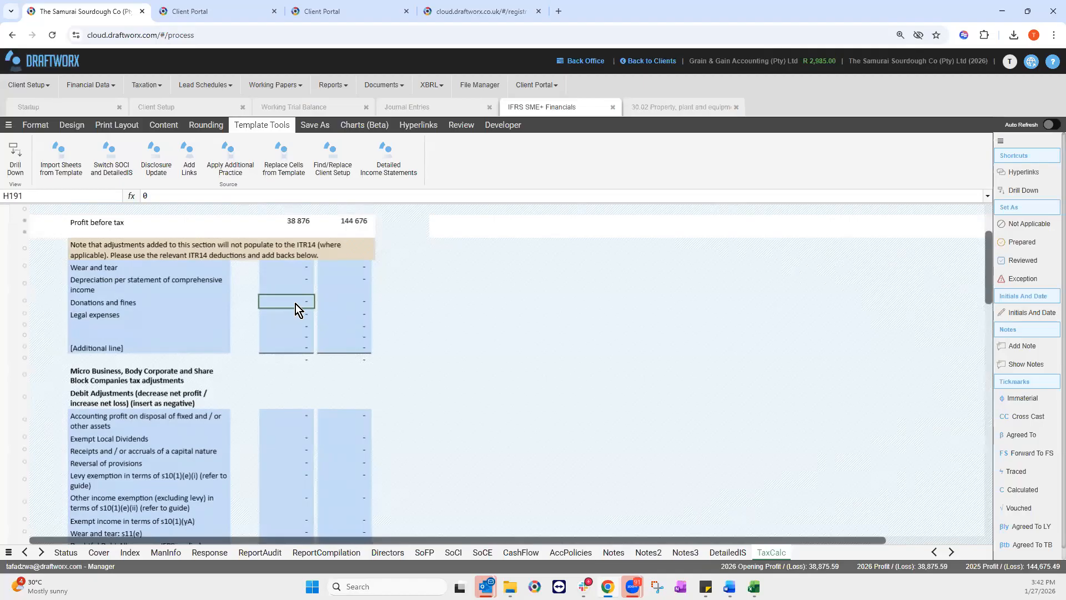
Step: Locate the 2026 and 2025 Donations and fines adjustment cells in the tax computation
click(346, 301)
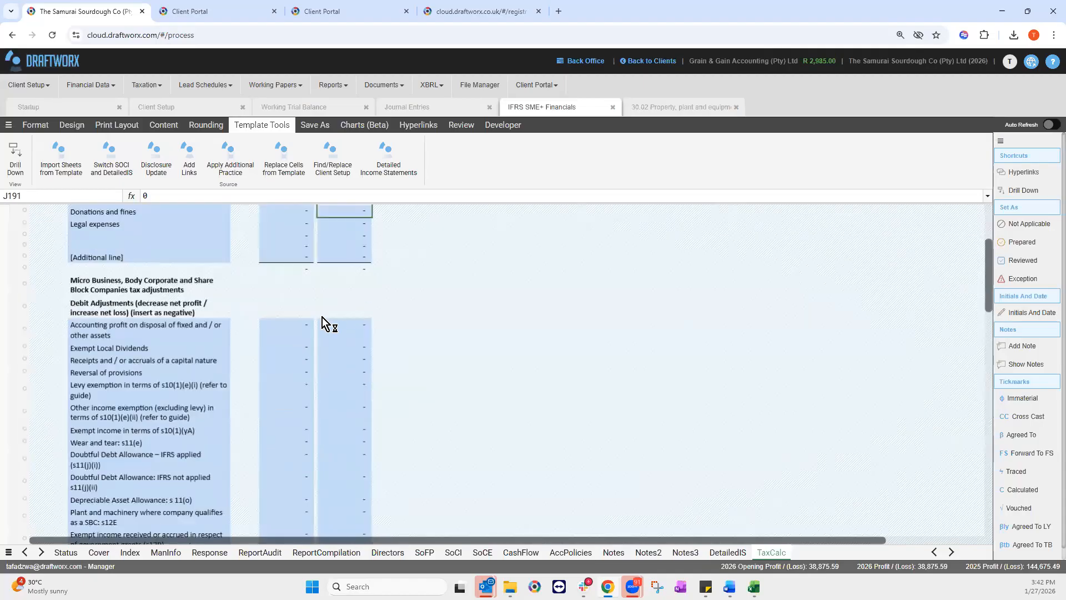
scroll(334, 324, up, 2)
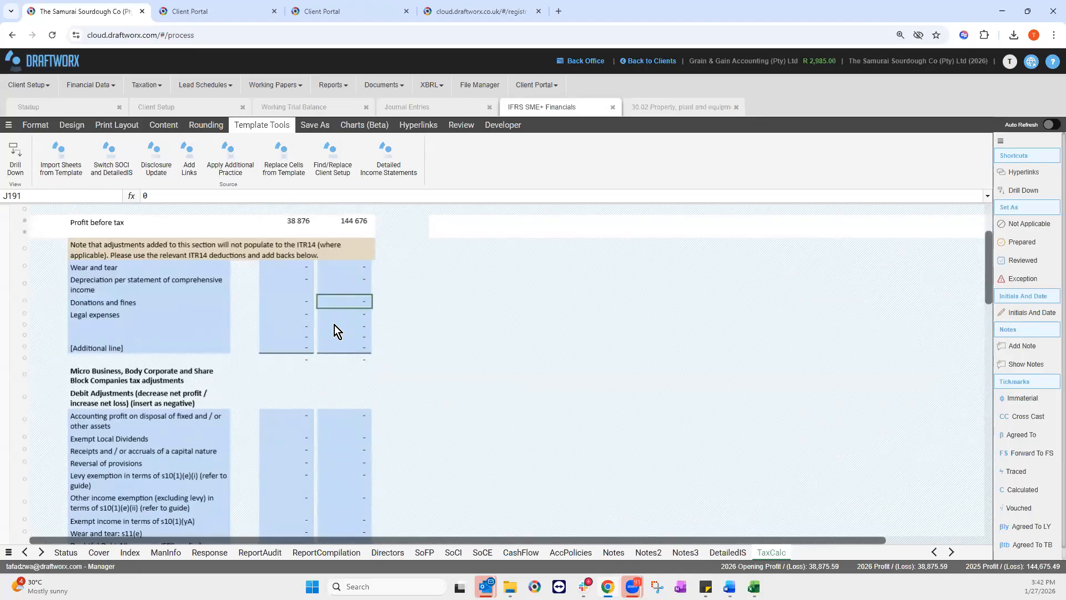
scroll(334, 331, up, 1)
scroll(334, 329, up, 1)
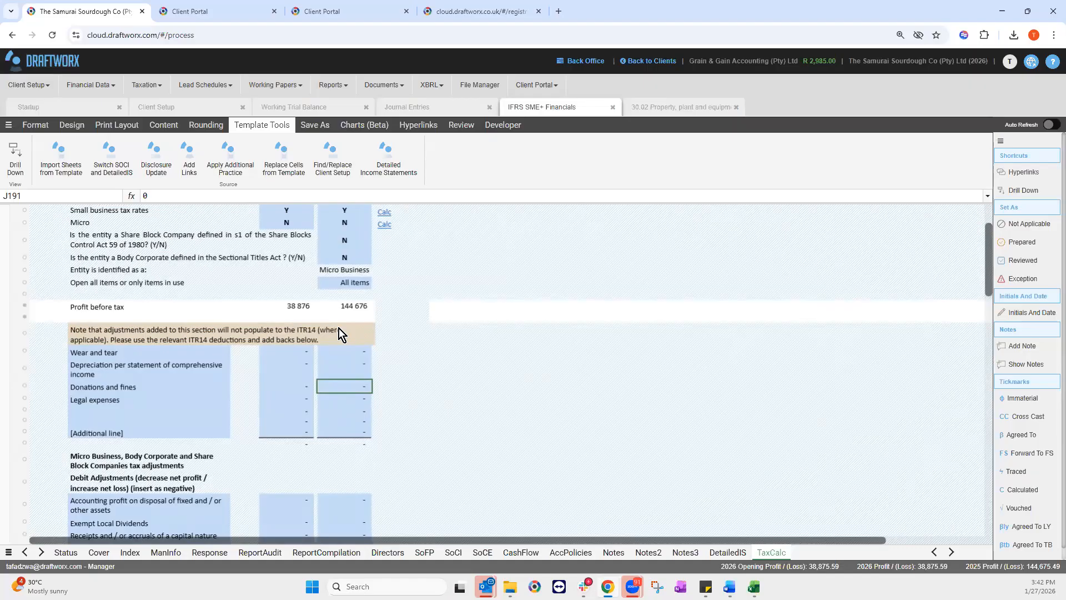
click(298, 385)
scroll(299, 385, down, 3)
scroll(299, 372, up, 3)
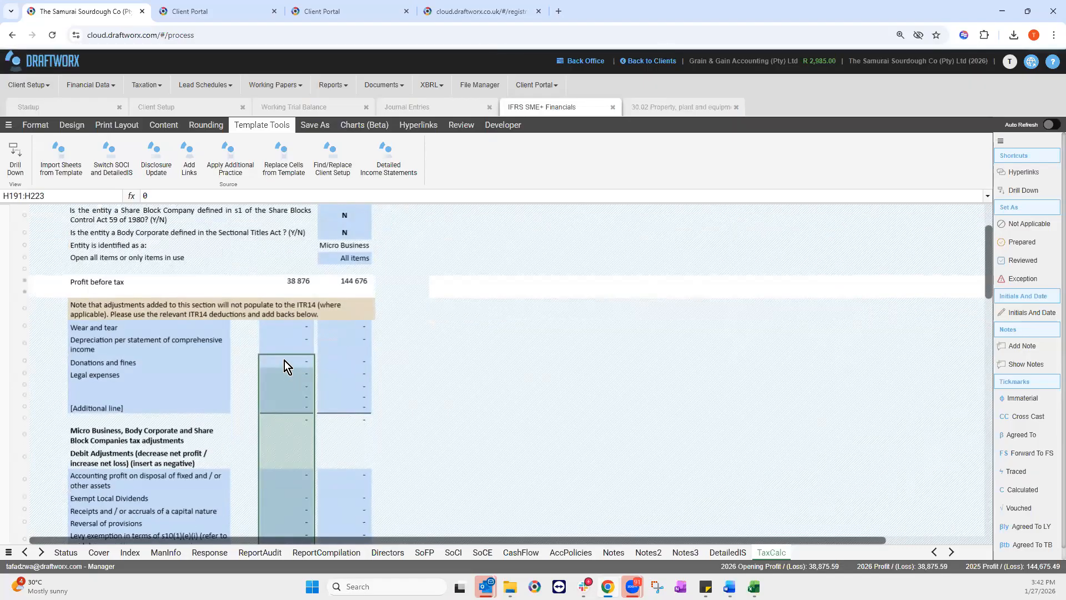
click(284, 360)
scroll(284, 361, down, 3)
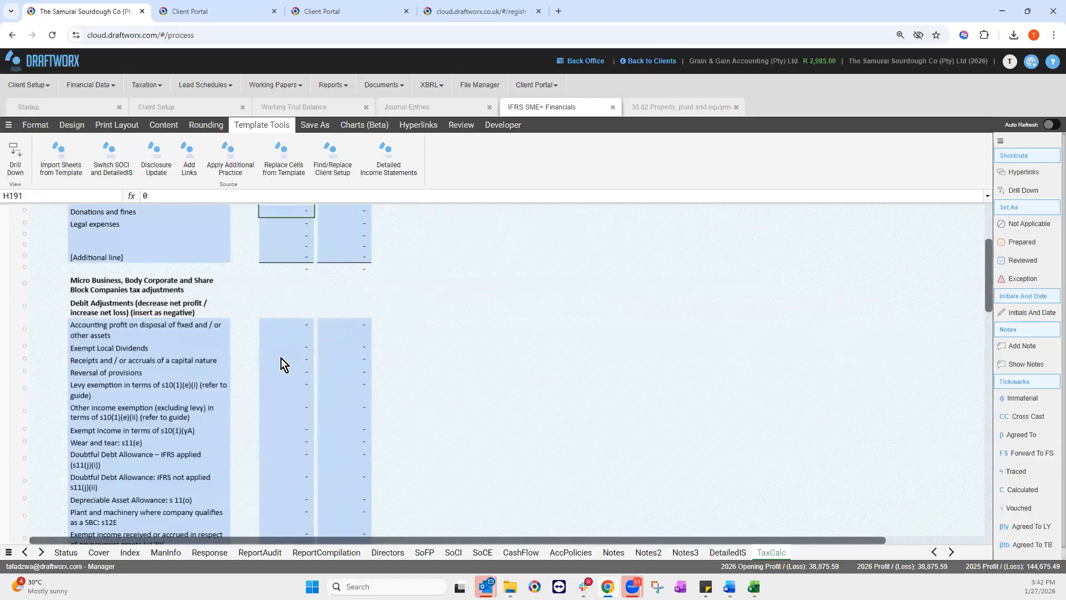
scroll(281, 358, up, 1)
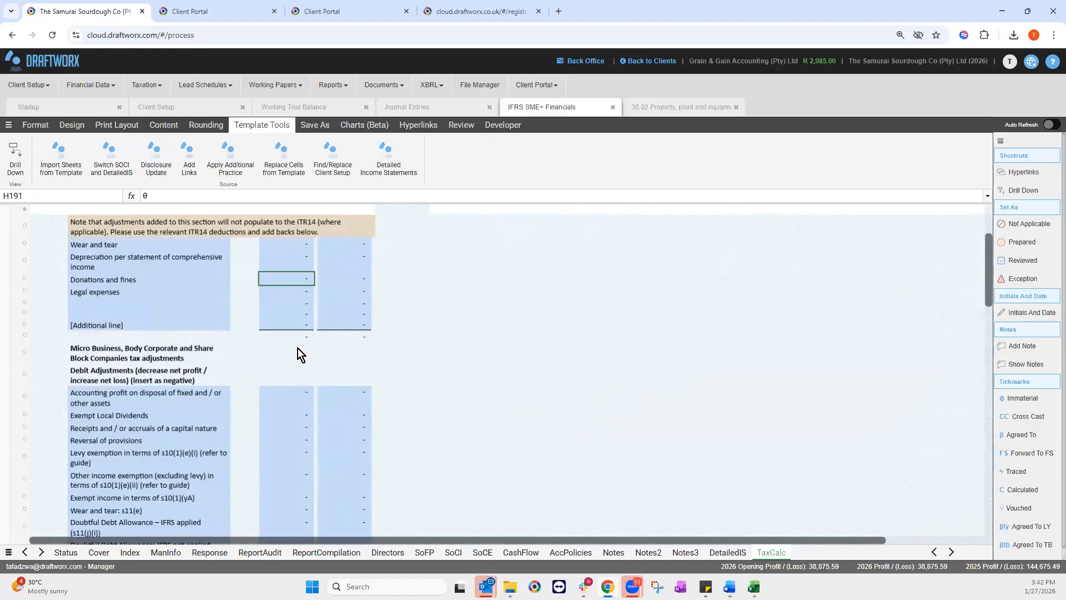
Step: Enter -50000 as the 2026 Donations and fines add-back
text(5)
key(BackSpace)
text(-50000)
key(Return)
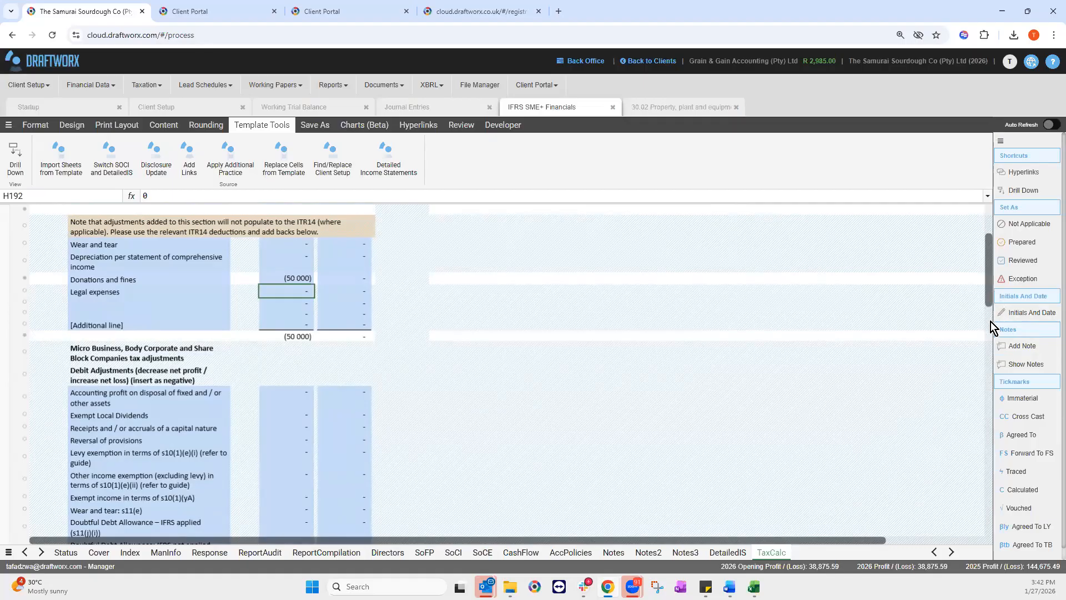
Step: Scroll through the TaxCalc sheet to check the tax figures after the donations add-back
scroll(994, 342, down, 10)
scroll(994, 342, up, 3)
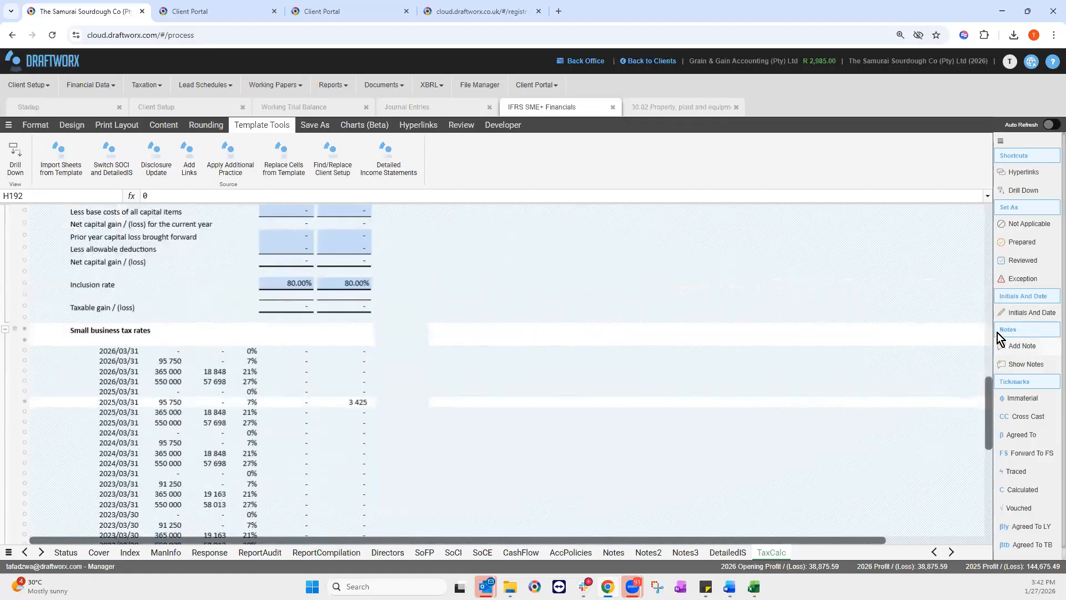
scroll(348, 446, up, 3)
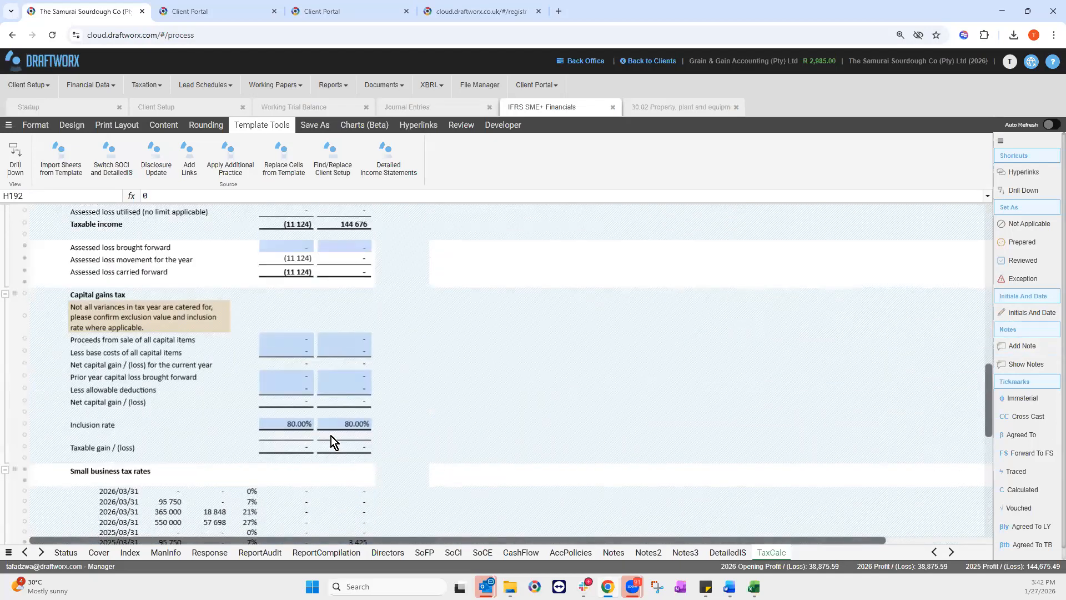
scroll(331, 435, down, 3)
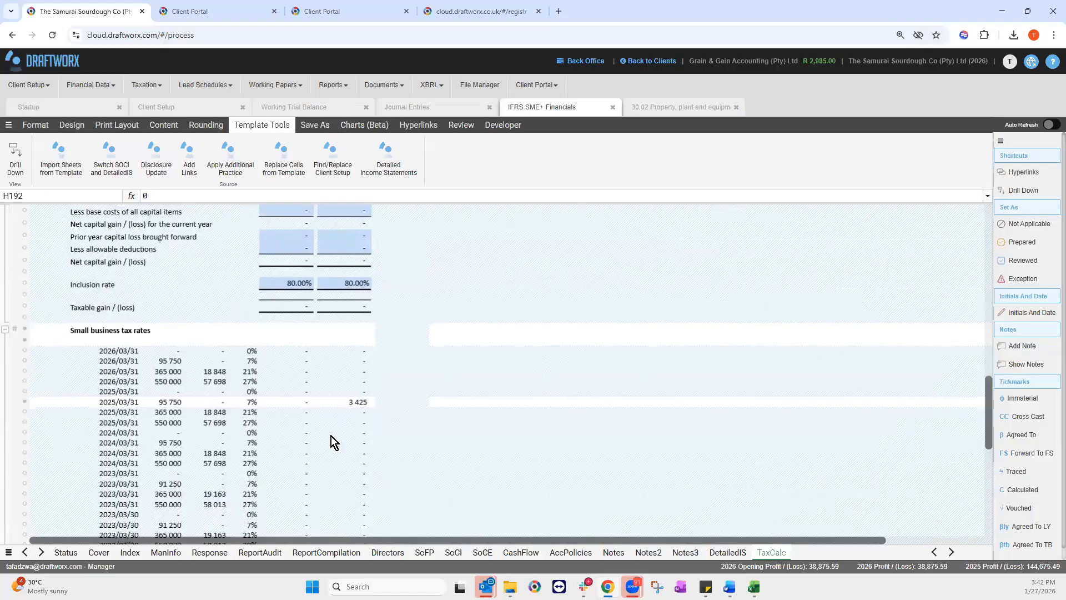
scroll(331, 435, down, 5)
scroll(331, 435, up, 8)
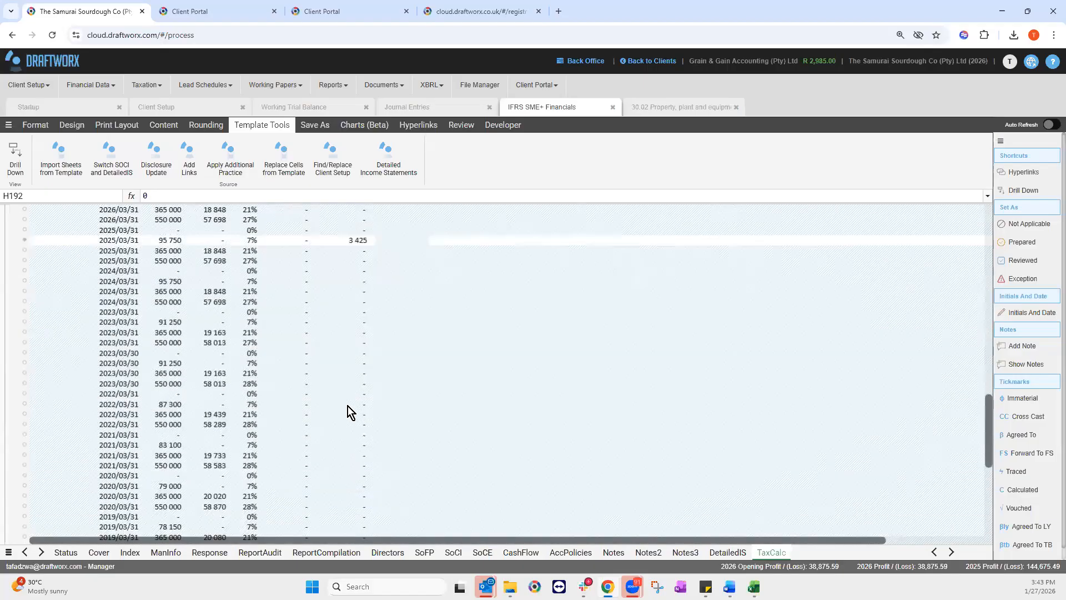
scroll(380, 438, up, 7)
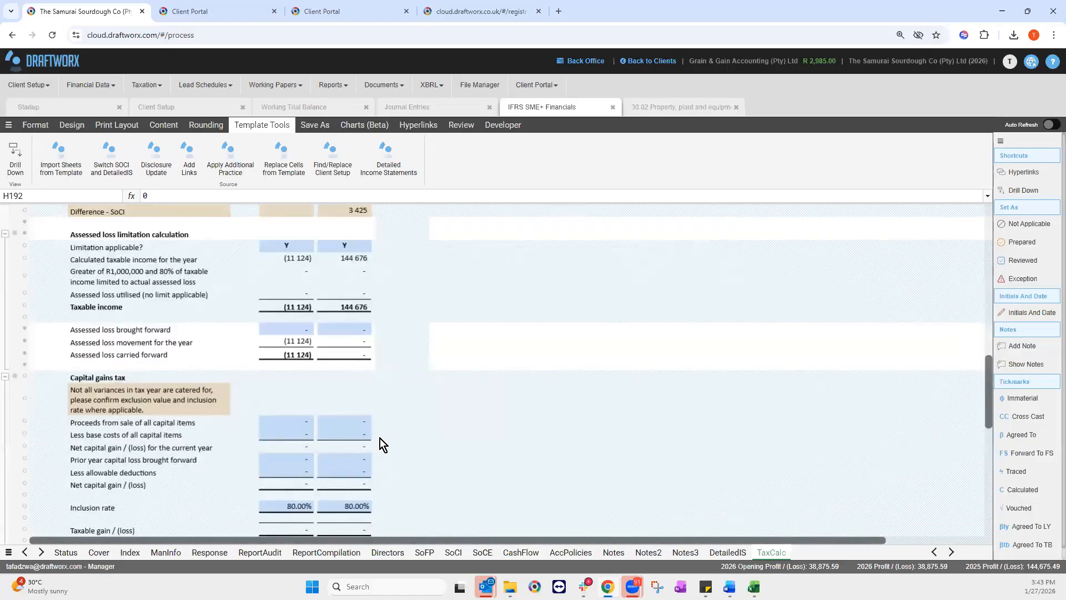
scroll(375, 441, up, 3)
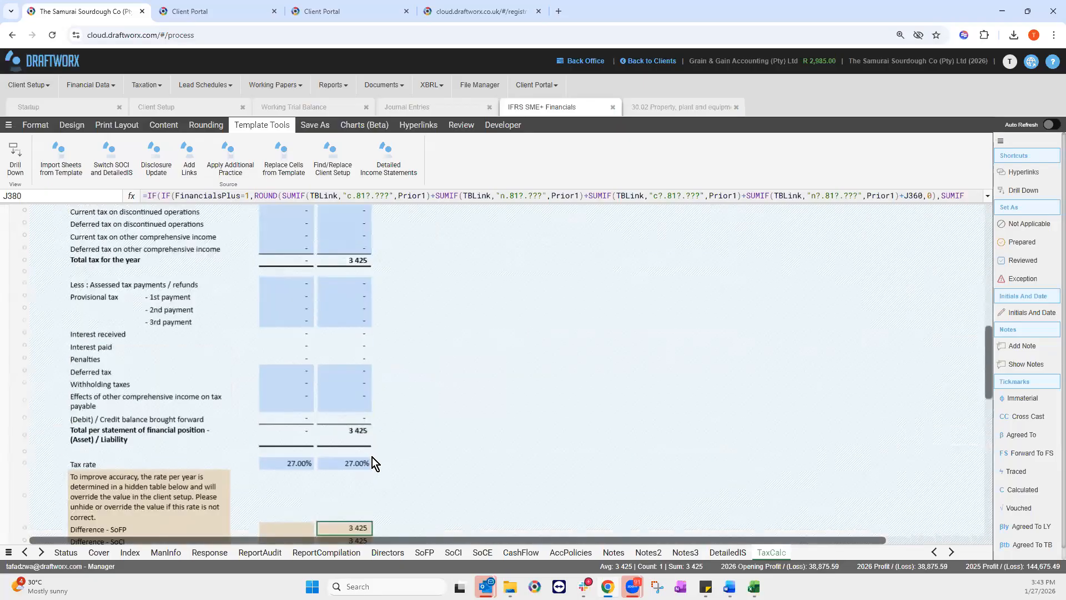
scroll(502, 447, down, 1)
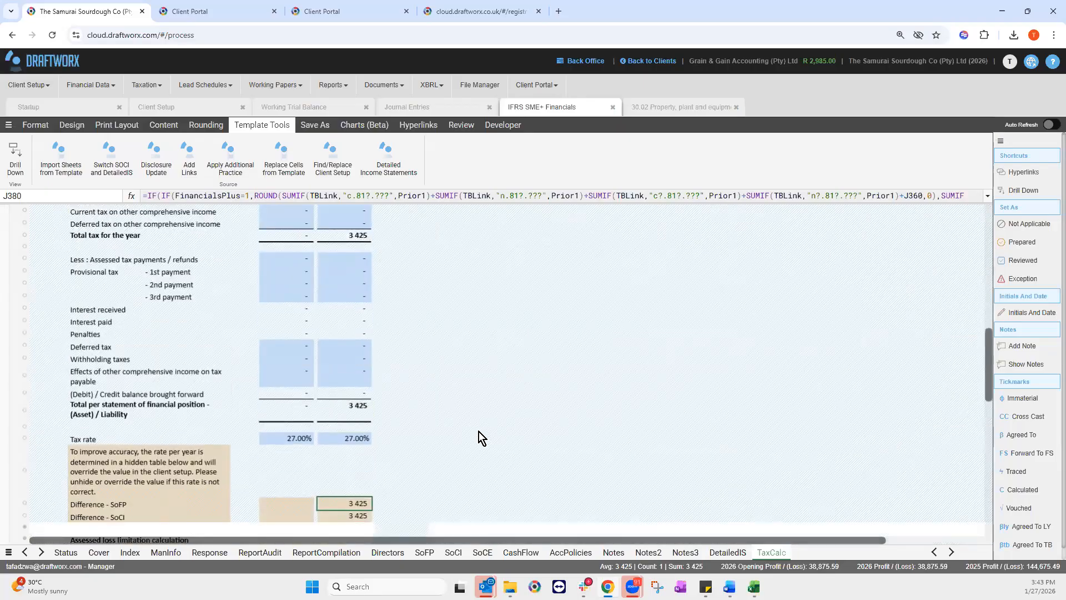
scroll(364, 421, up, 1)
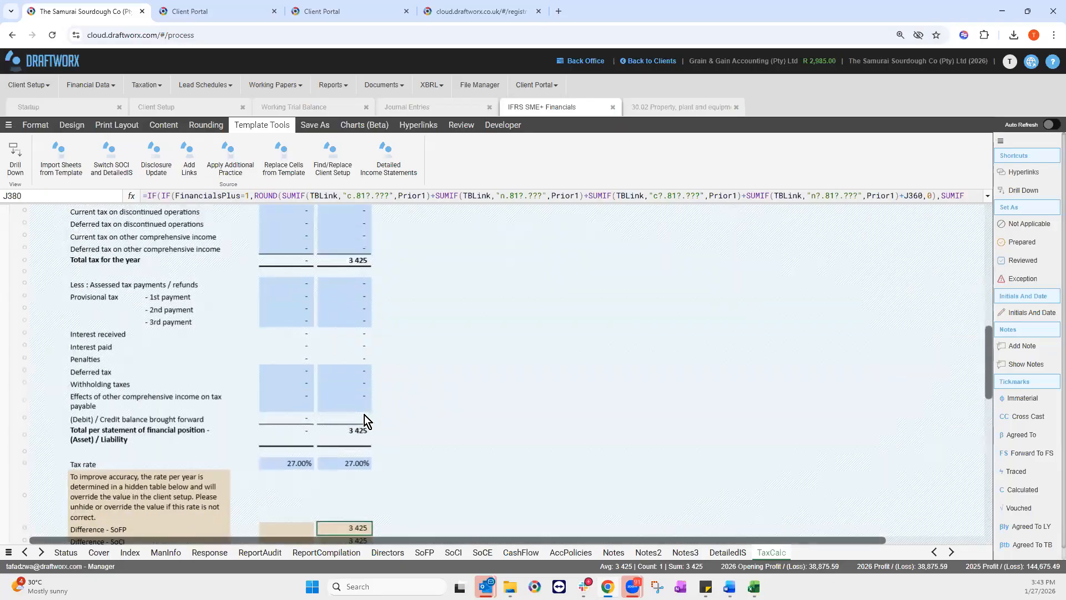
scroll(364, 414, down, 4)
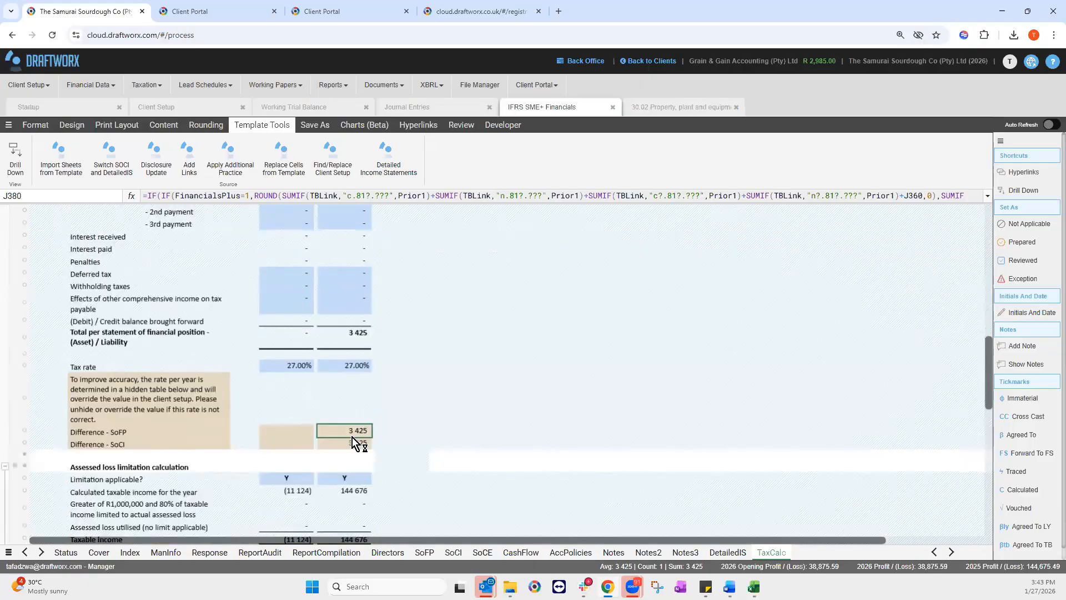
scroll(390, 418, up, 5)
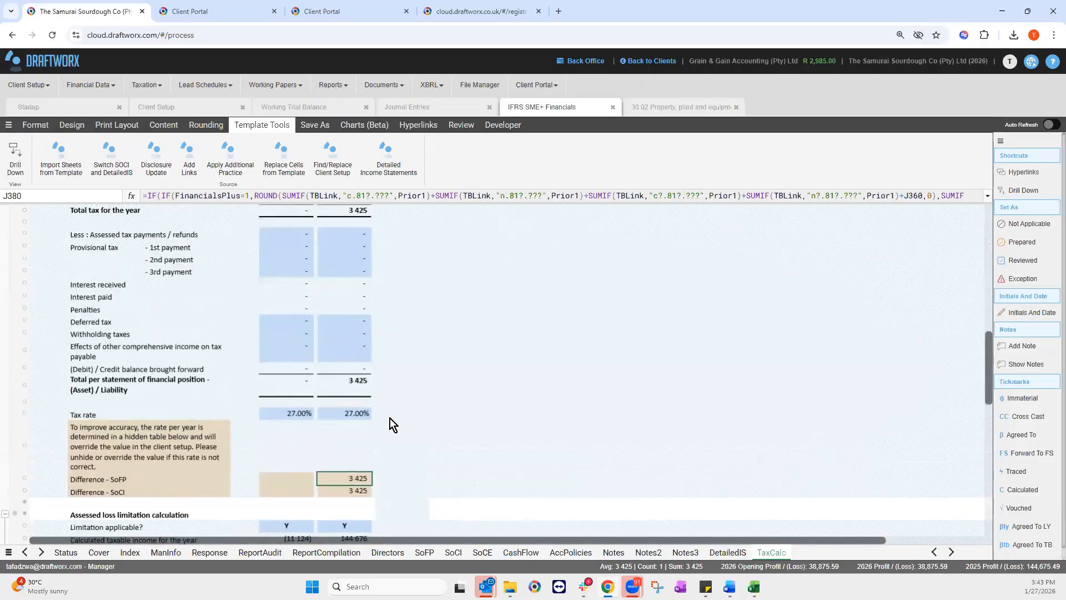
scroll(389, 425, up, 3)
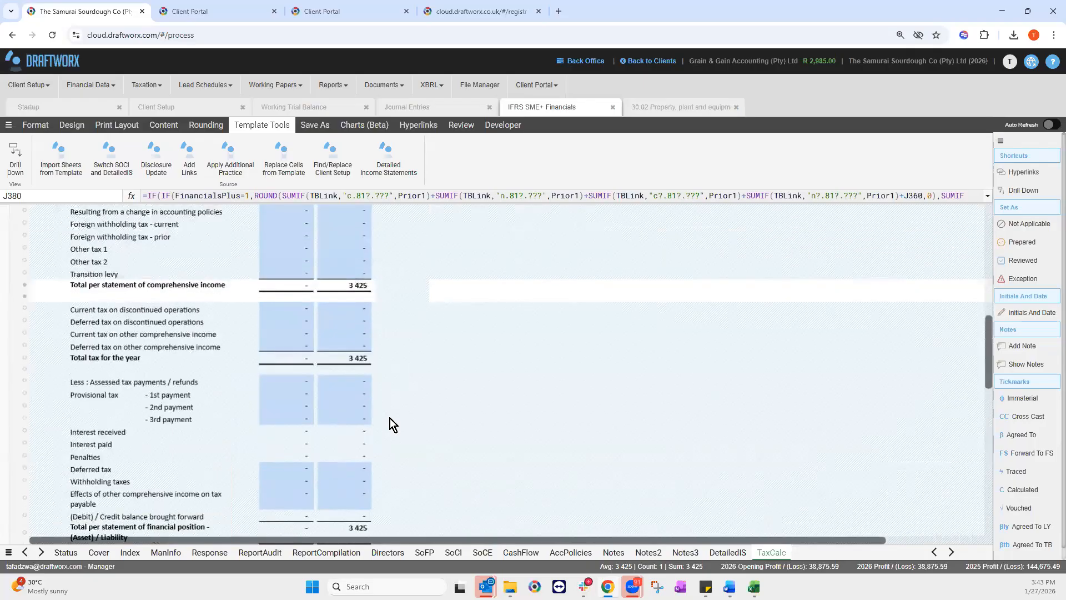
scroll(383, 494, up, 14)
scroll(381, 500, down, 7)
scroll(357, 492, down, 7)
scroll(489, 374, down, 6)
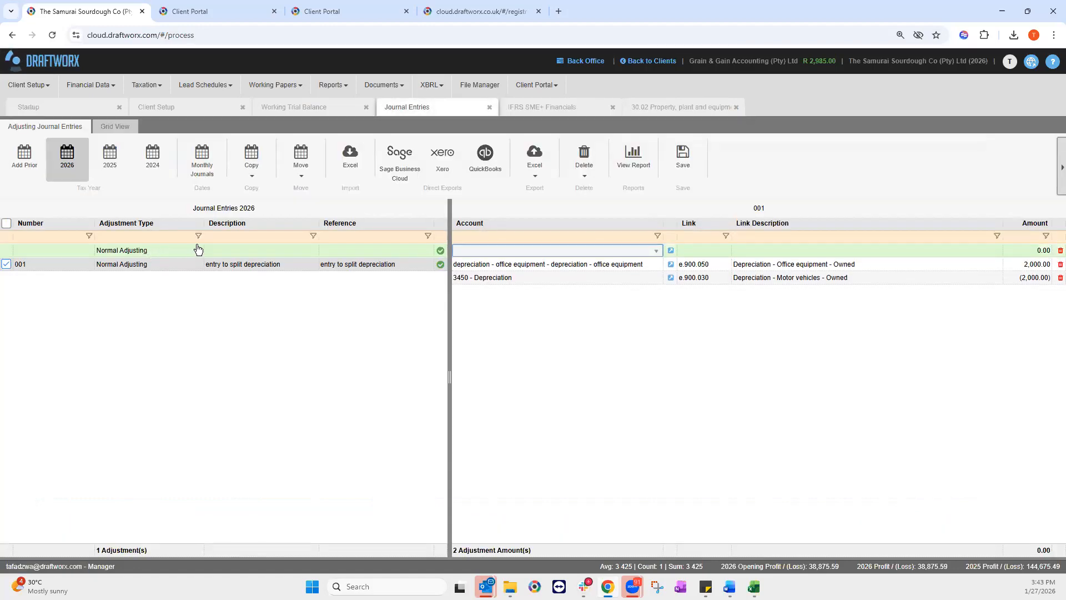
Step: Add a Normal Adjusting journal with description and reference 'entry to raise tax'
click(195, 254)
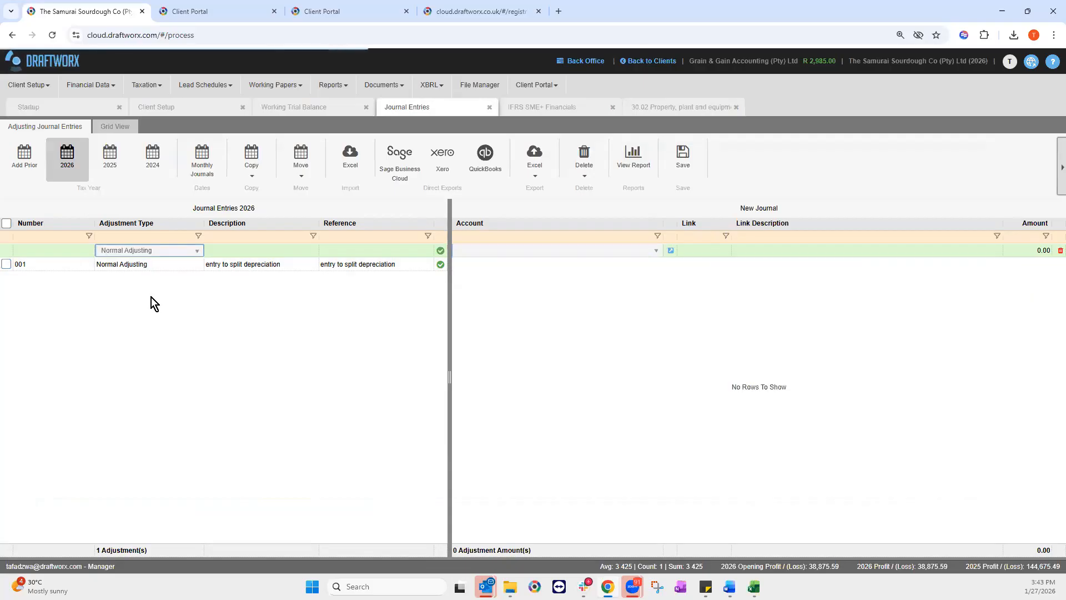
click(227, 250)
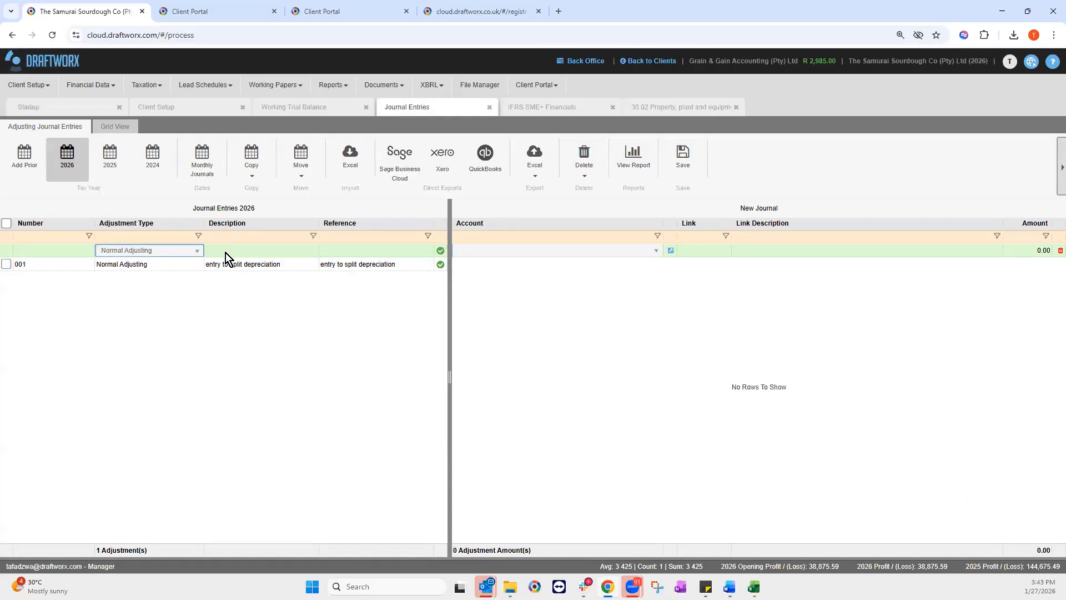
click(228, 249)
text(entry to raise tax)
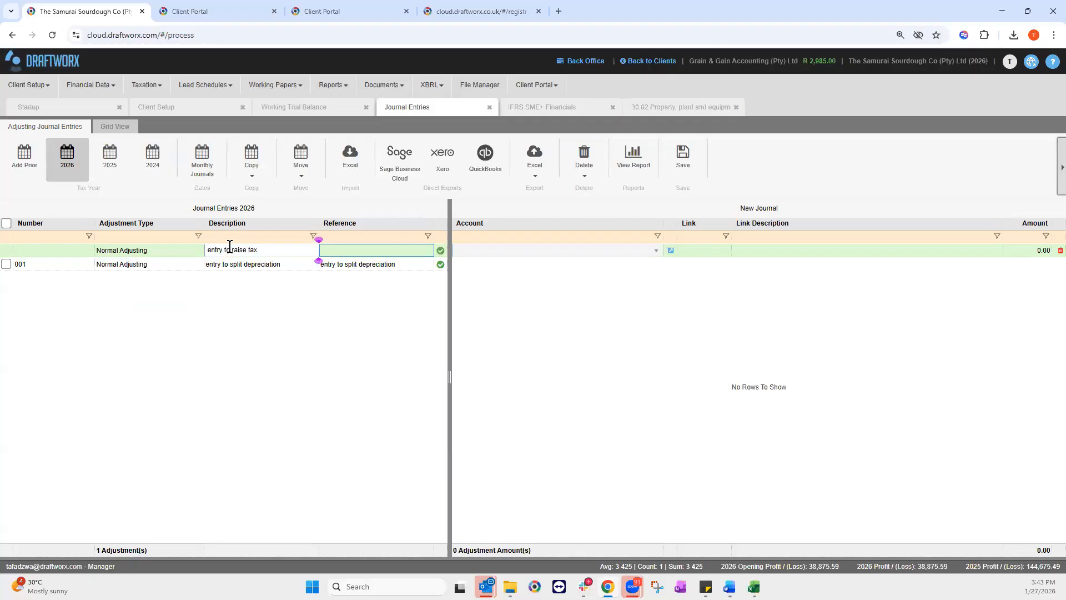
drag(266, 252, 229, 251)
right_click(233, 249)
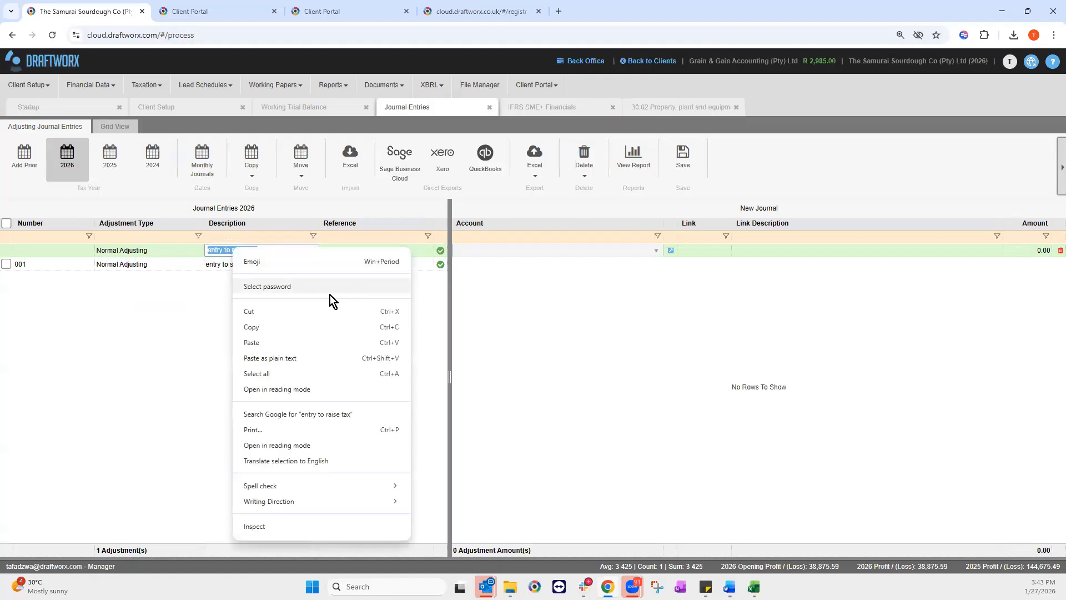
click(333, 326)
right_click(352, 252)
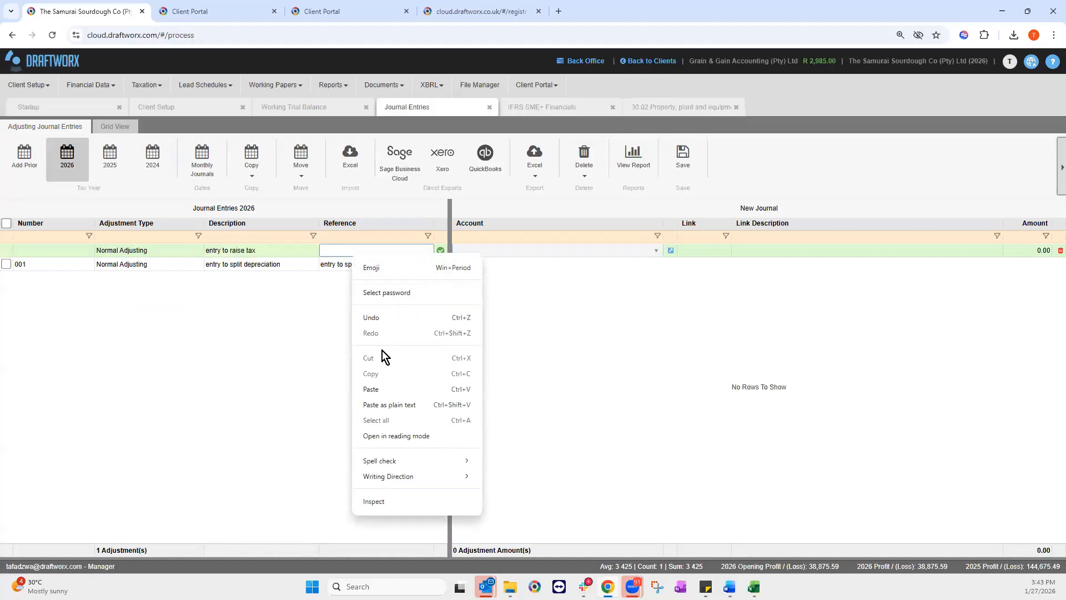
click(380, 385)
key(Return)
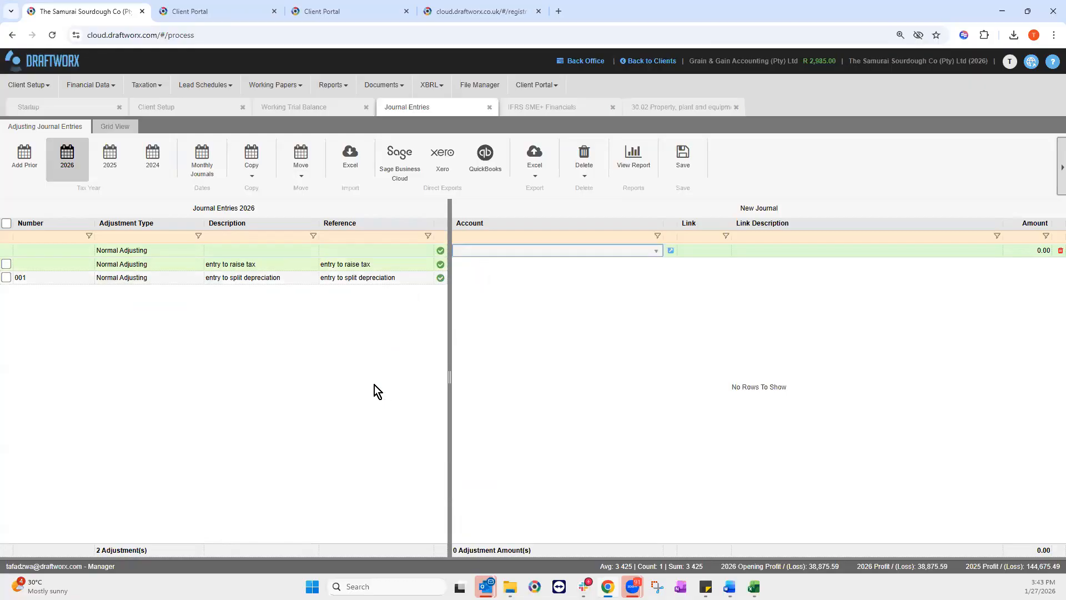
Step: Post the journal's first line to Taxation - Current and check the tax figure in the financials
click(657, 253)
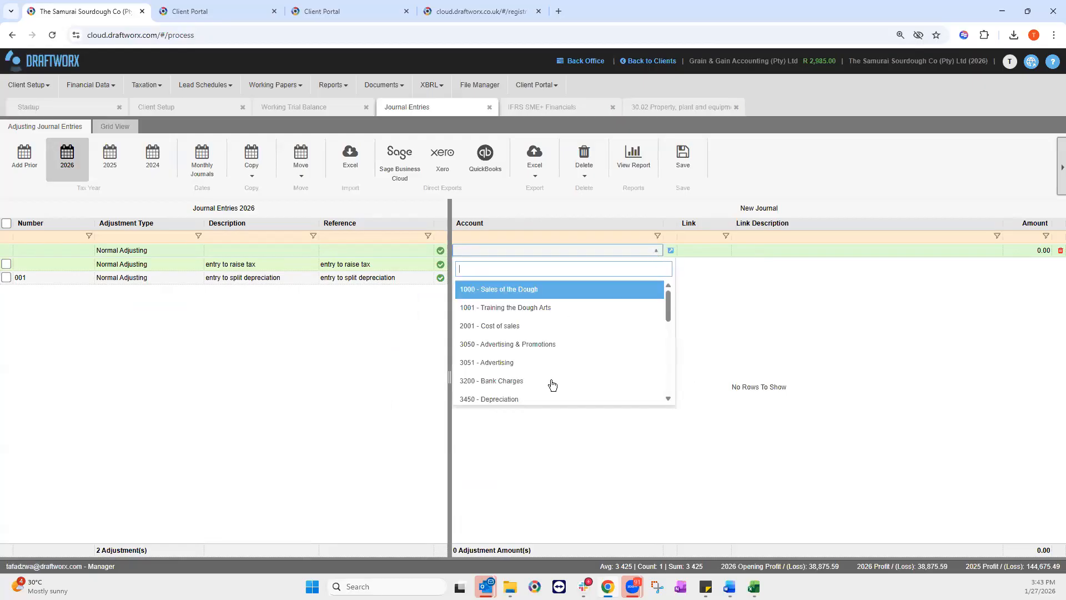
scroll(550, 383, down, 5)
click(505, 395)
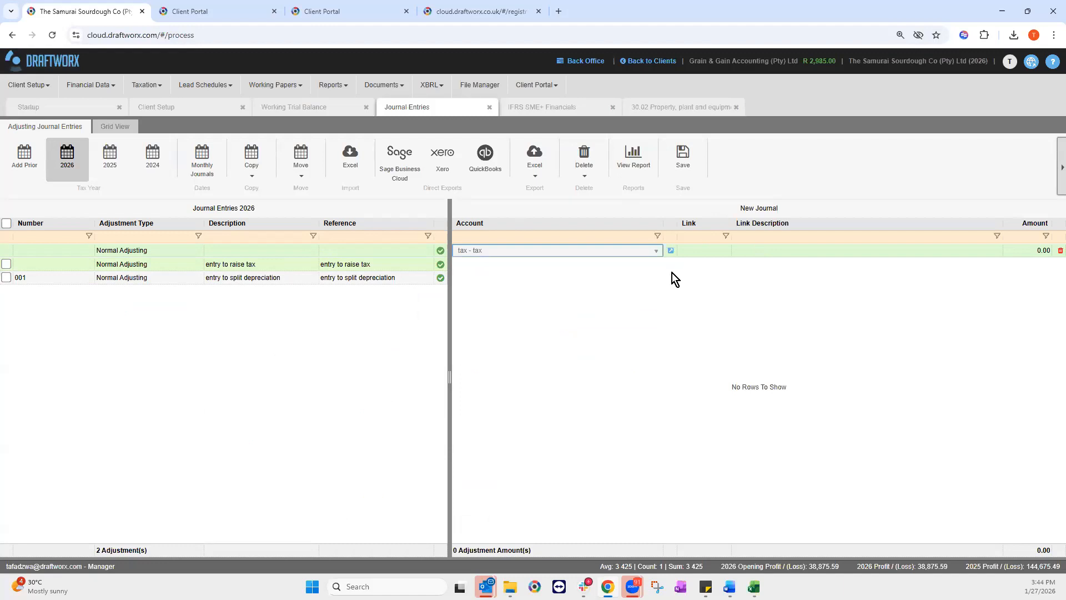
click(1040, 253)
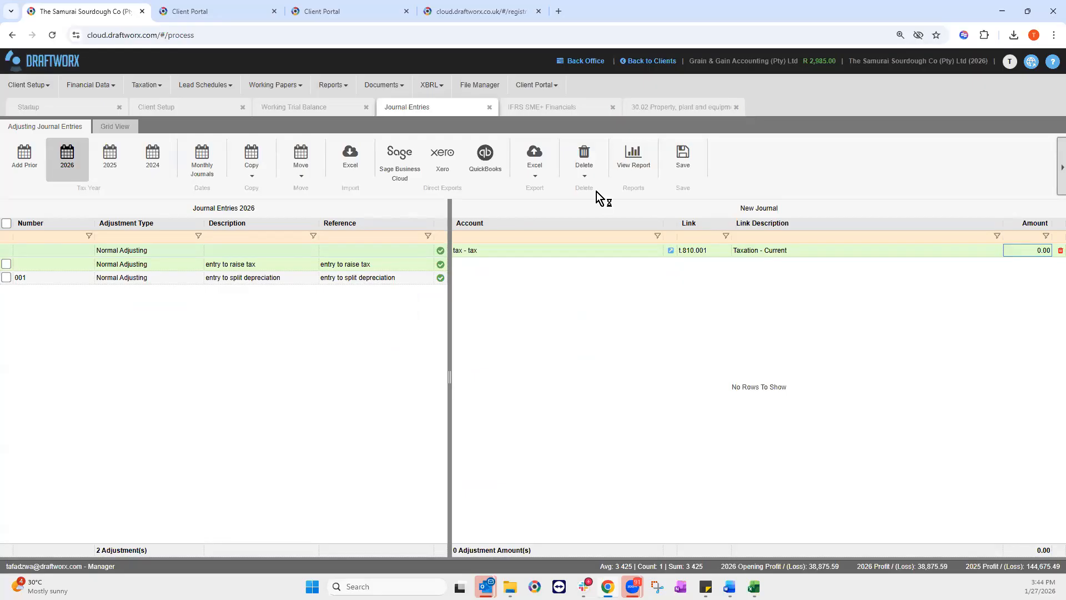
click(578, 111)
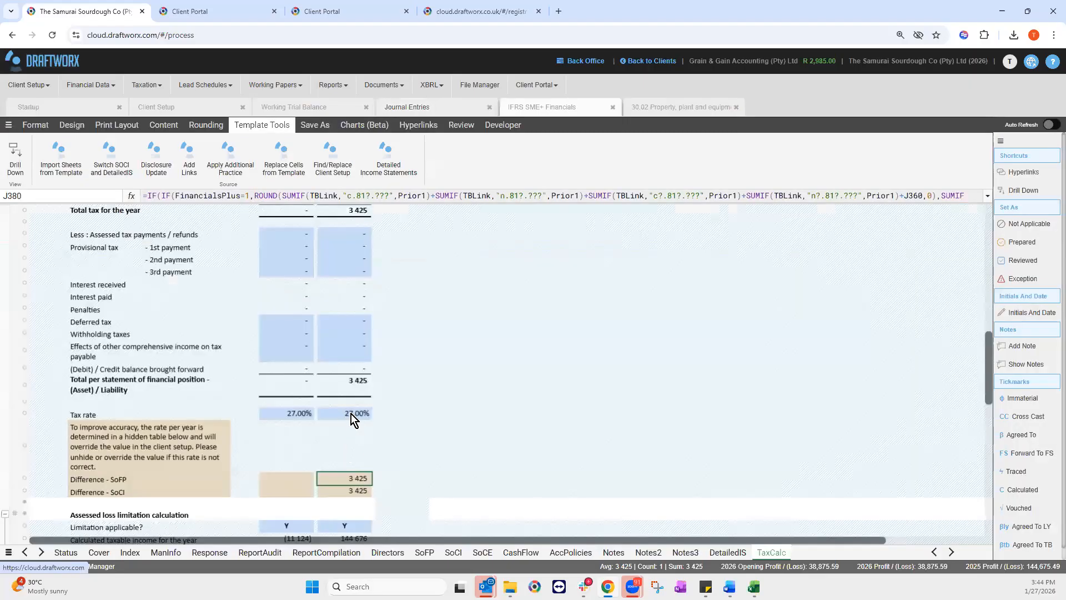
Step: Enter (3,425.00) as the amount on the raise-tax journal's Taxation - Current line
scroll(351, 414, up, 3)
scroll(353, 411, up, 5)
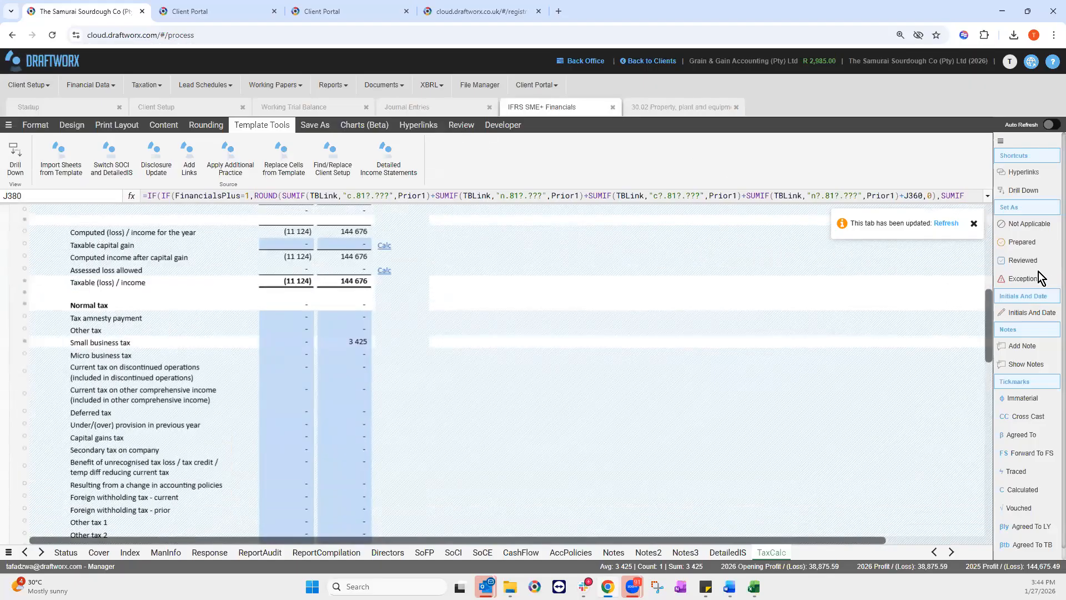
click(408, 107)
click(343, 264)
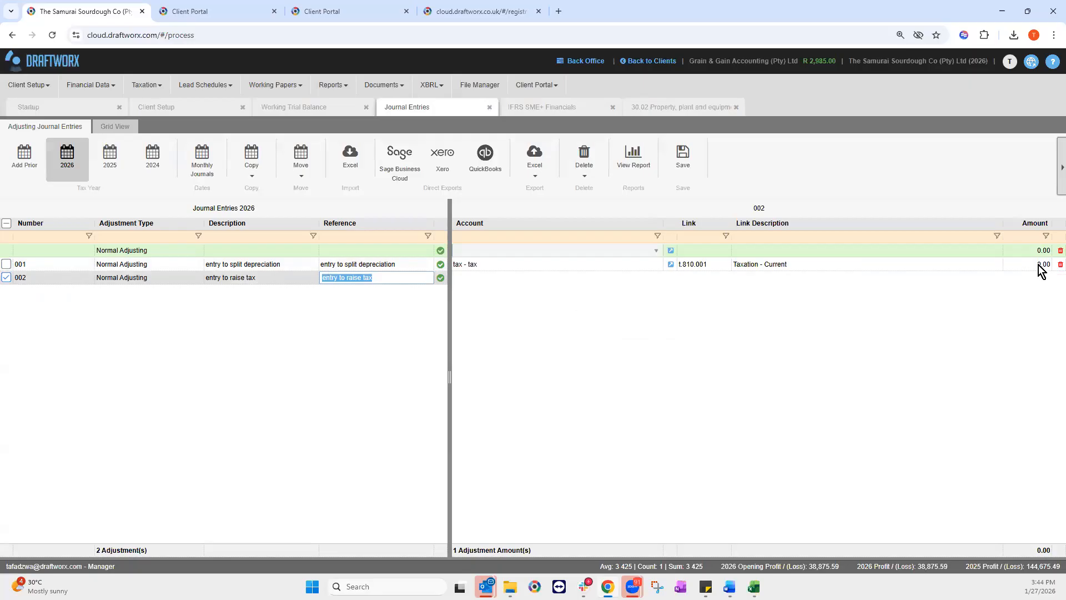
click(1038, 265)
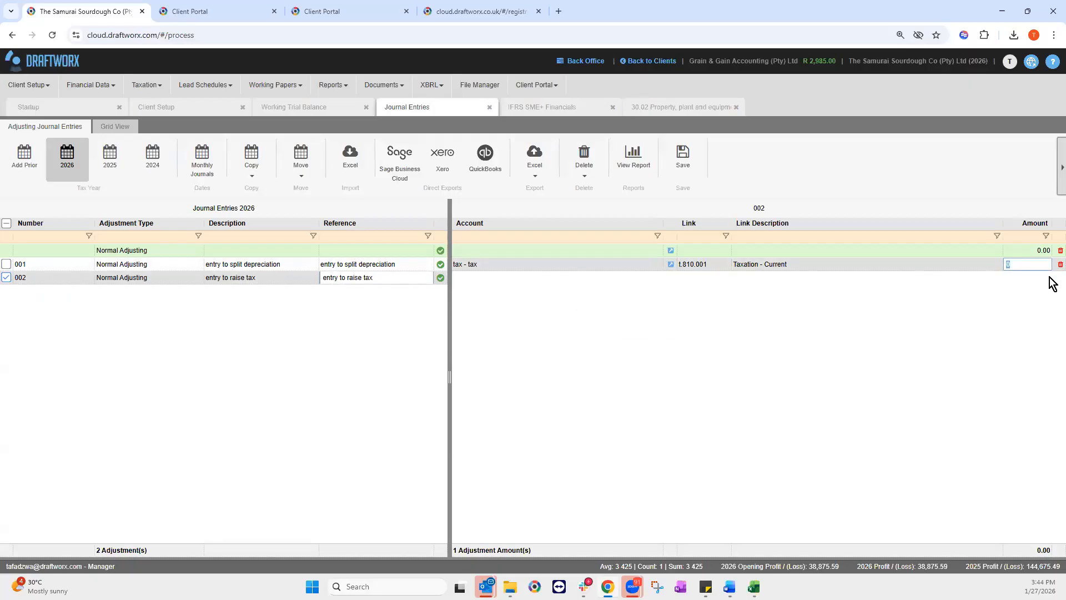
text(-3425)
key(Return)
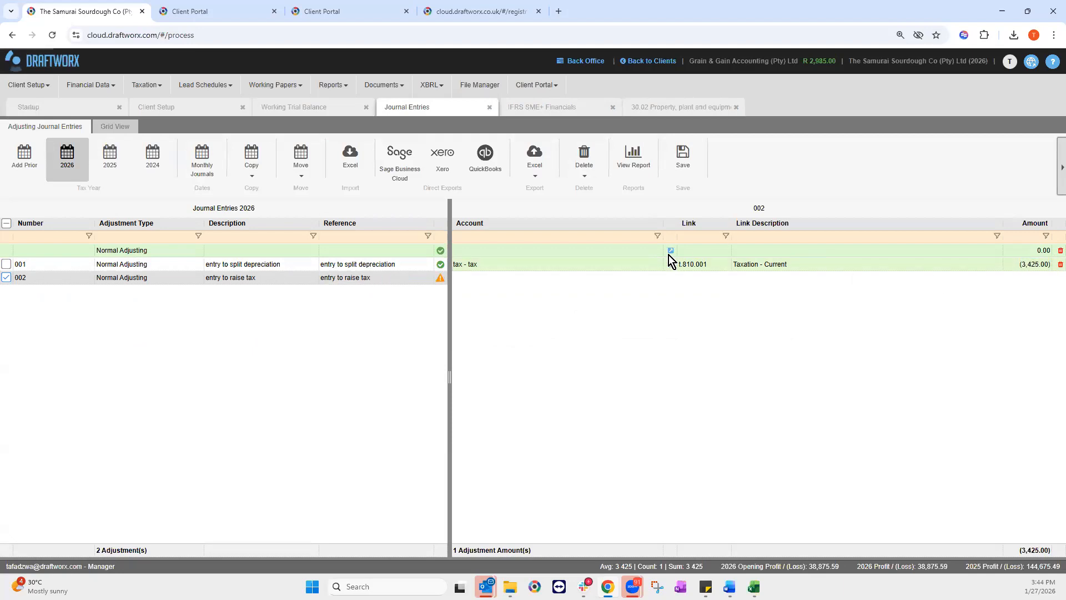
click(670, 250)
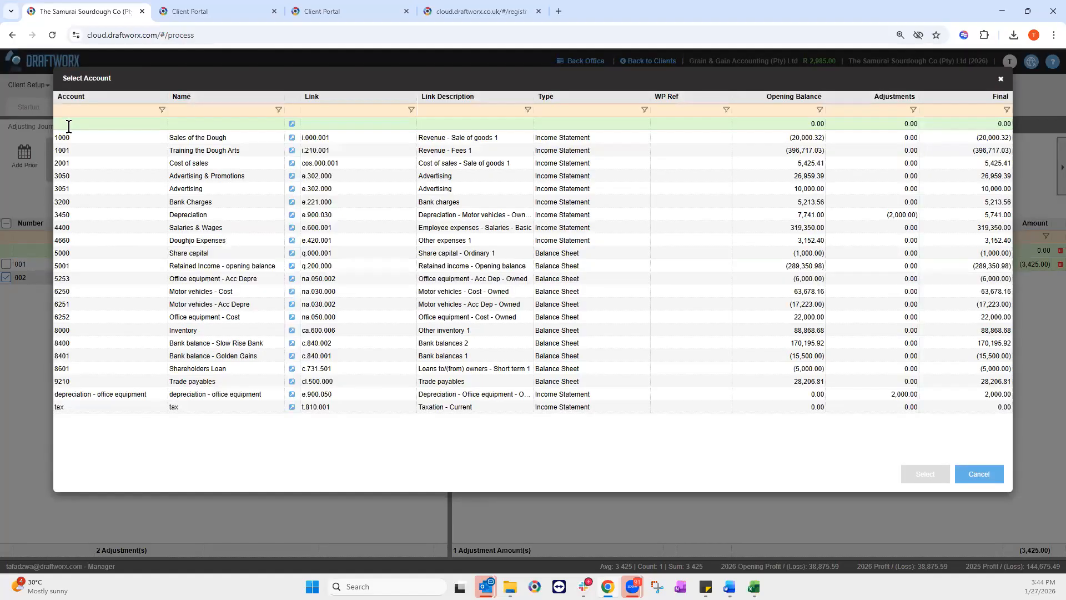
Step: Create a 'tax liability' account linked to Taxation - Normal tax c.810.001
click(68, 127)
text(tax)
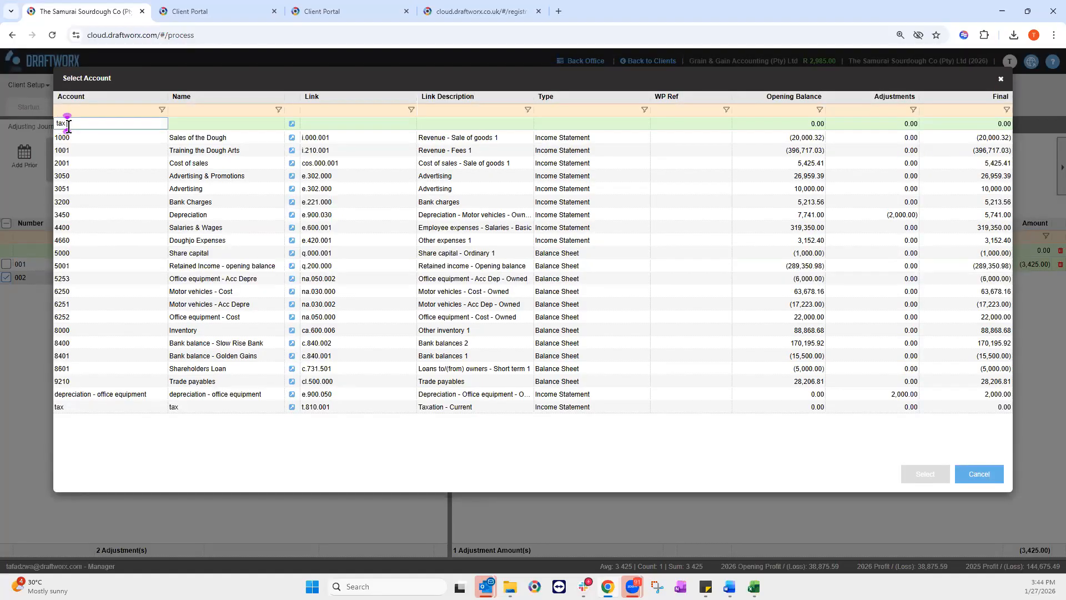
text( liability)
drag(105, 126, 53, 123)
right_click(77, 128)
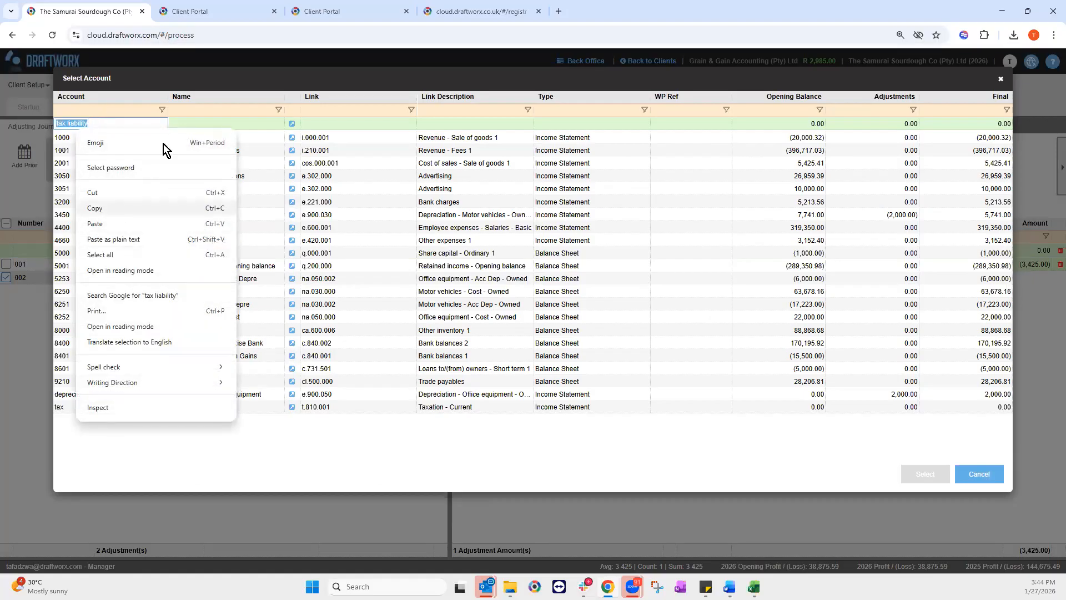
right_click(183, 124)
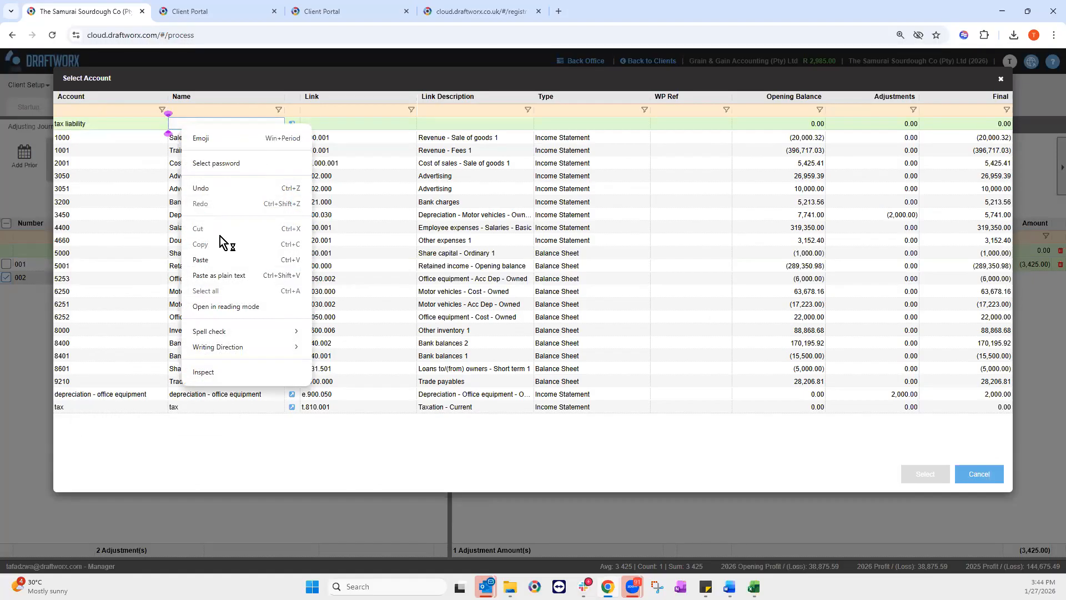
click(202, 260)
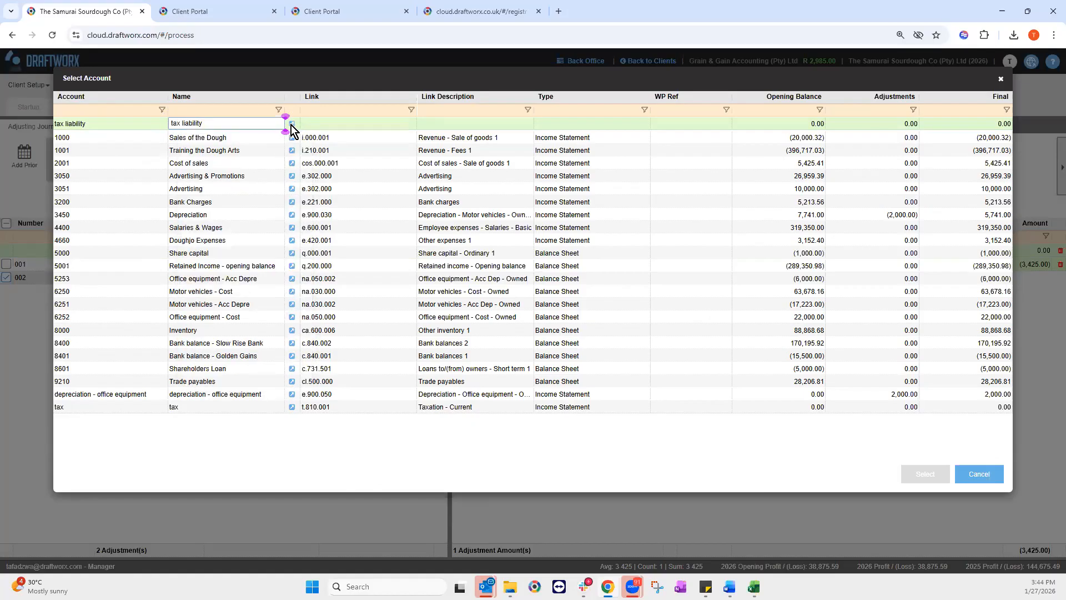
click(78, 122)
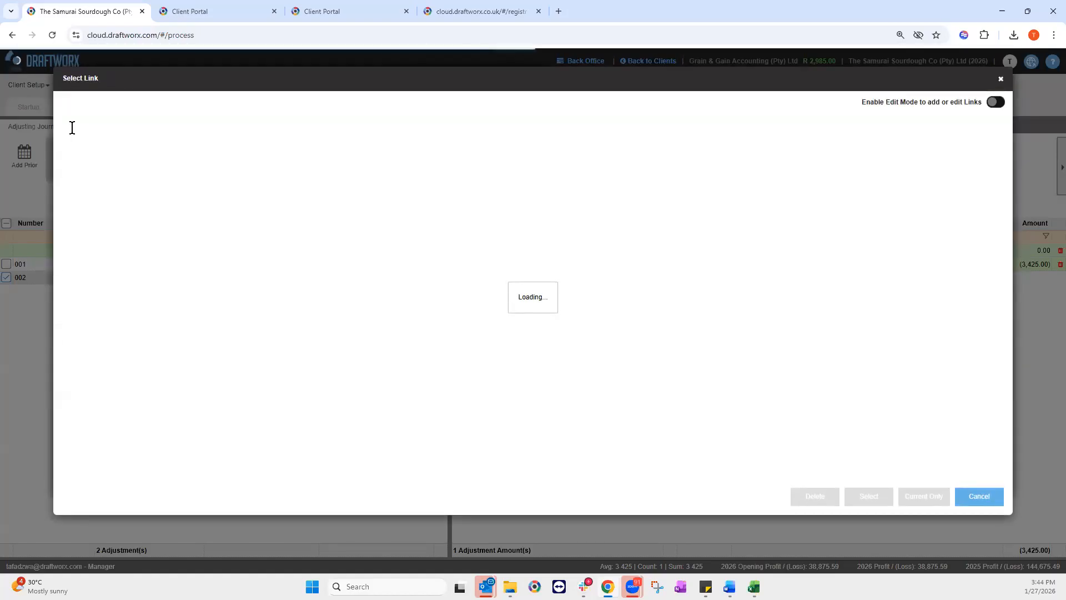
click(71, 128)
text(c)
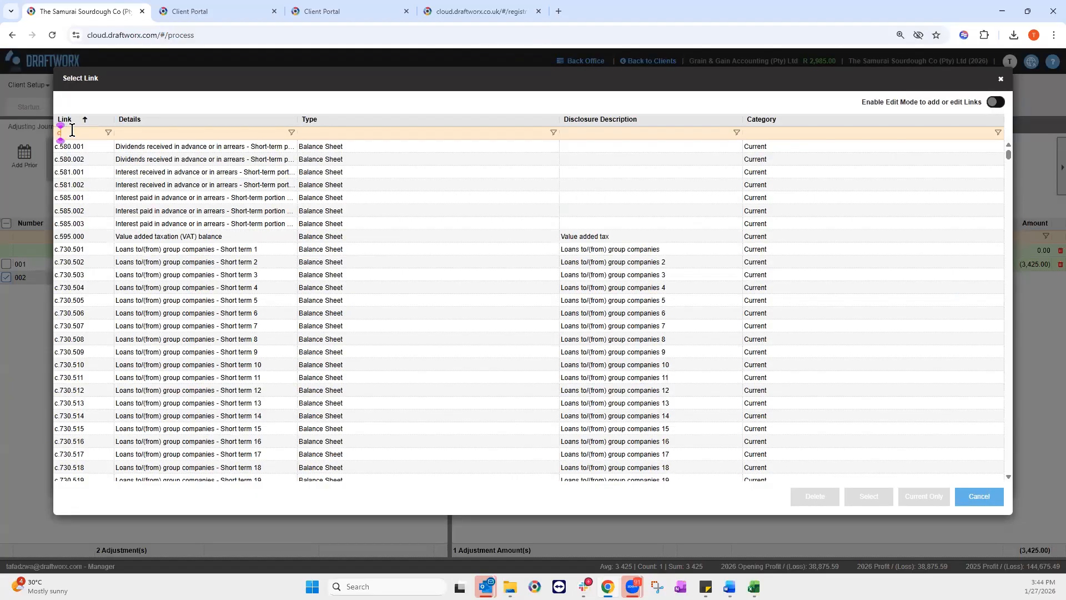
text(.810)
click(160, 147)
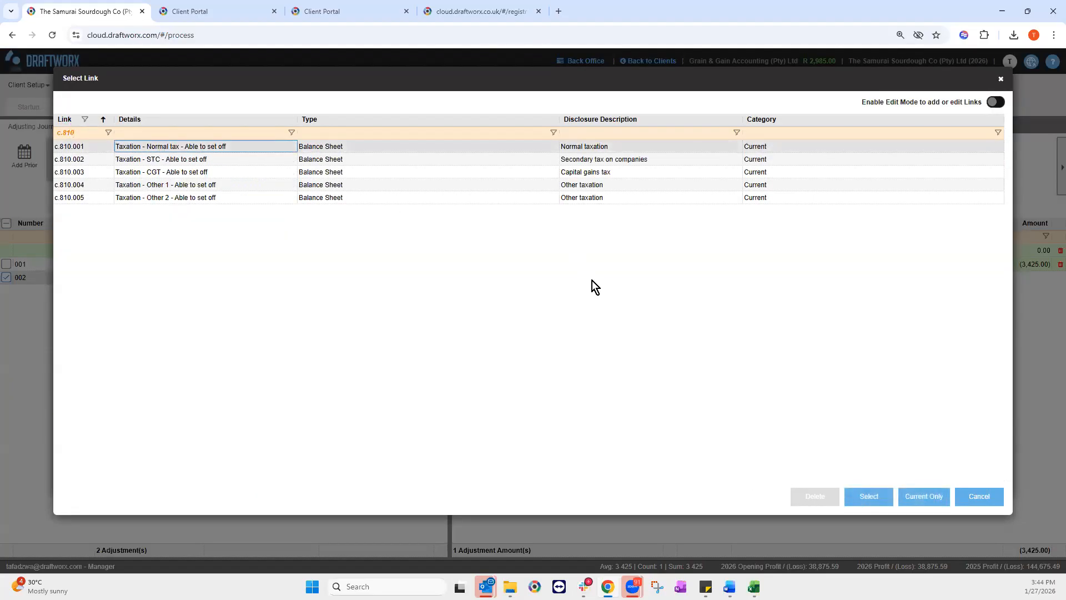
click(871, 504)
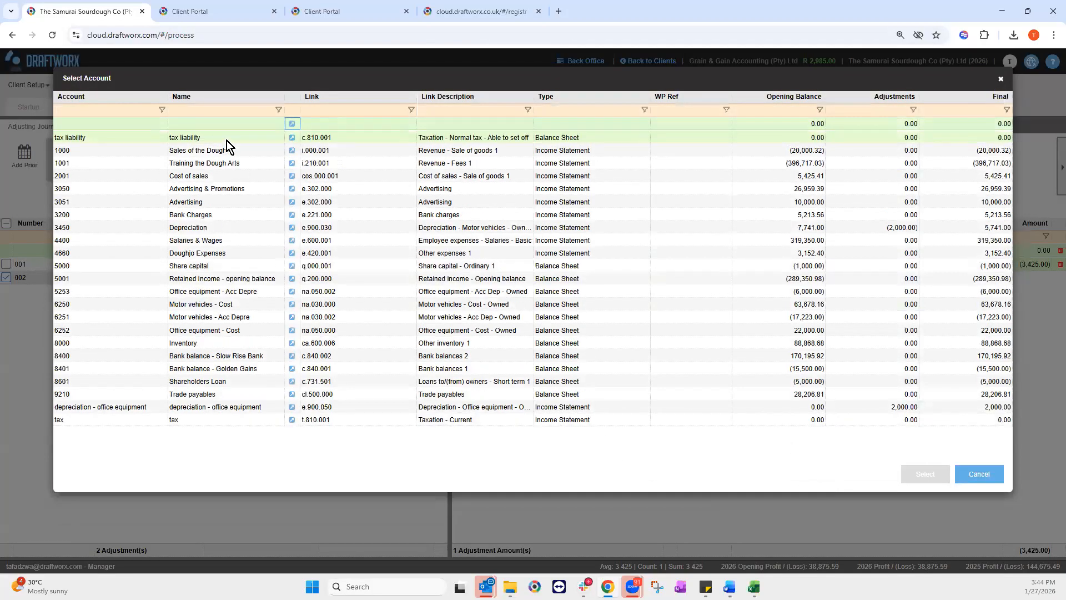
Step: Post 3,425.00 to tax liability to balance the journal, then review the tax in the financials
click(923, 473)
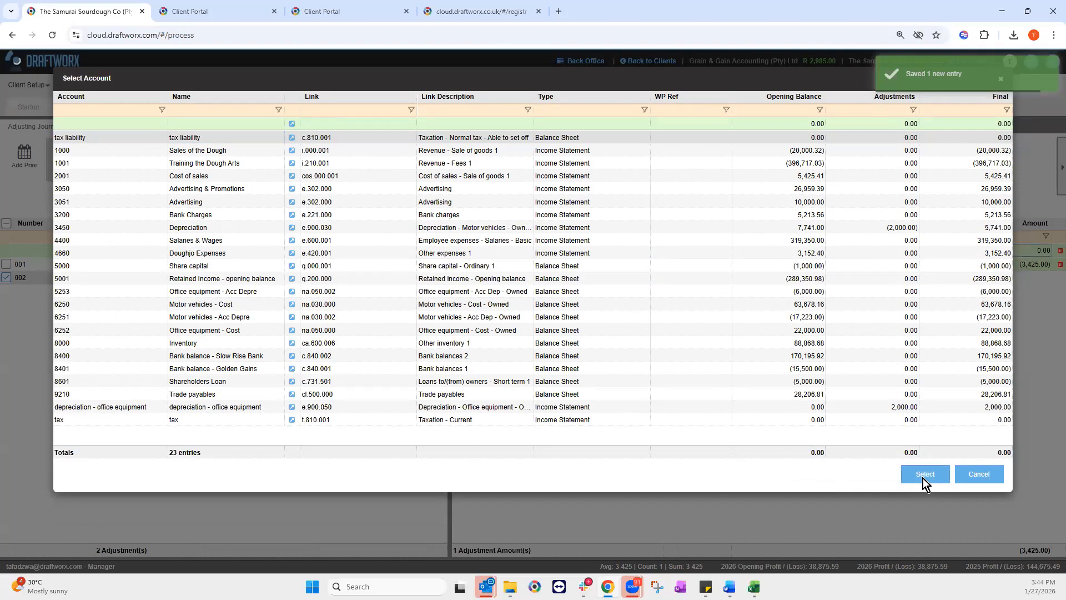
text(3,425)
key(Return)
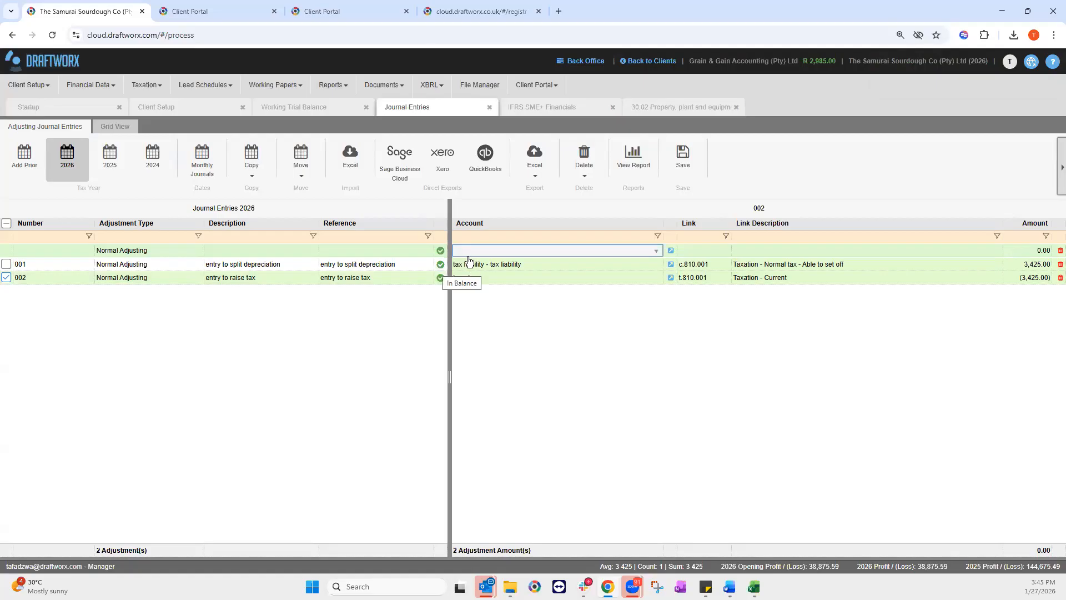
click(522, 104)
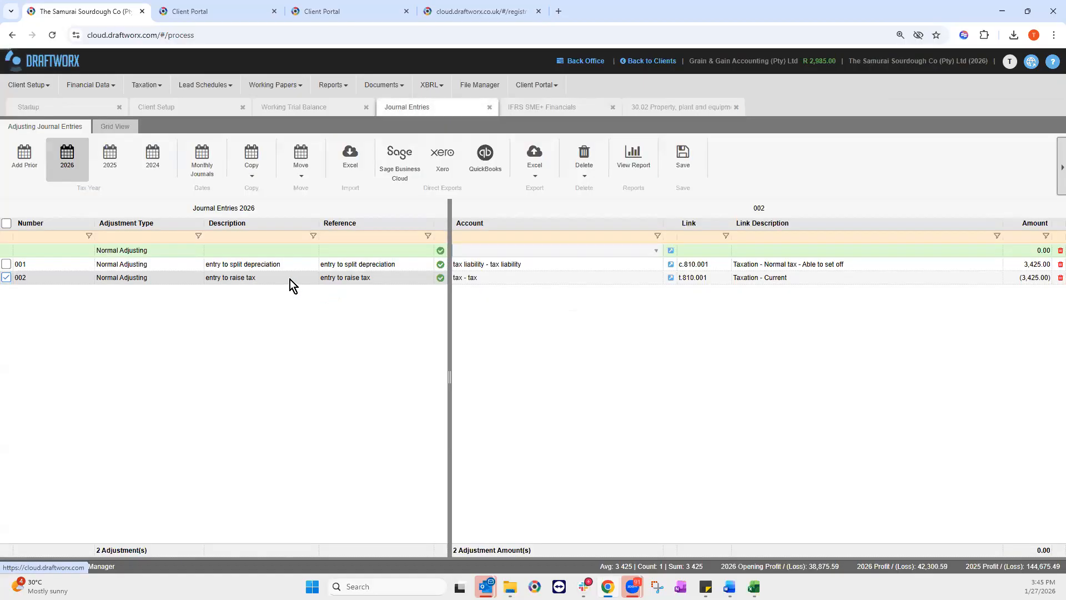
Step: Select only raise-tax journal 002 and try moving it to the prior year; dismiss the invalid year error
click(272, 270)
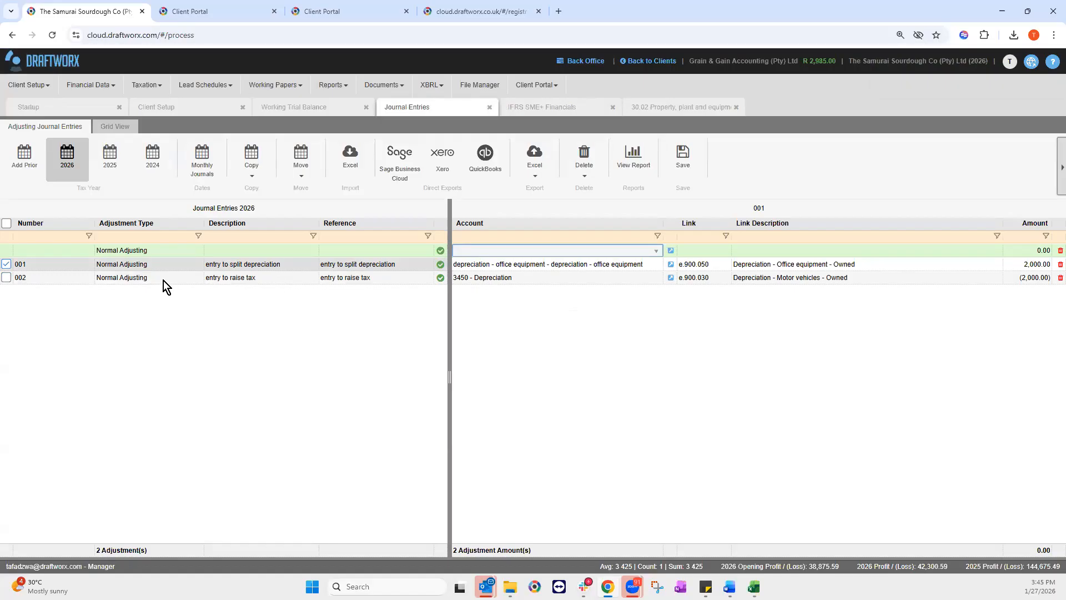
click(6, 264)
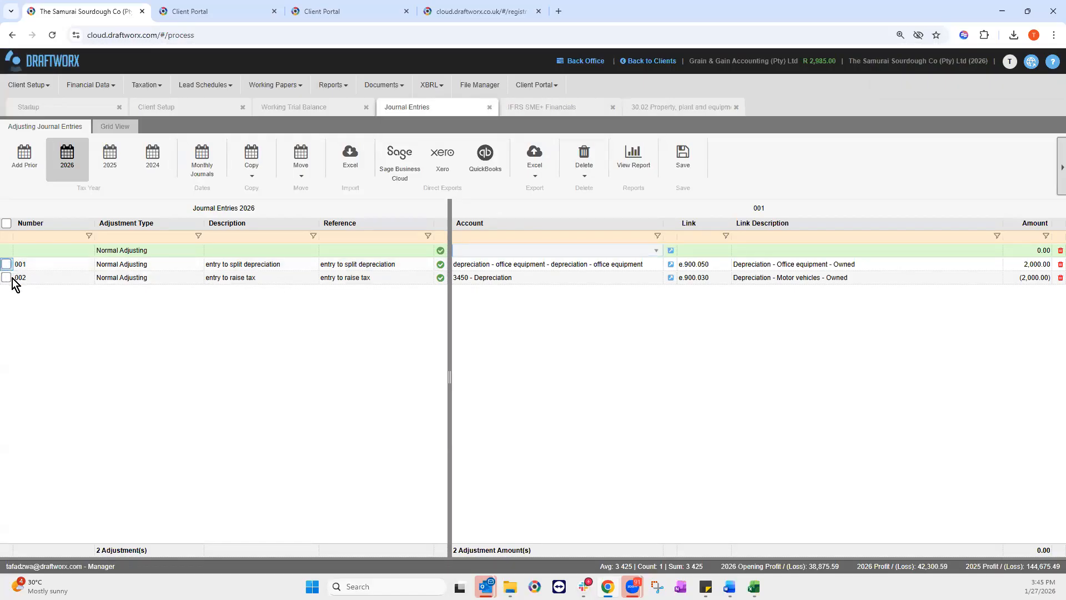
click(7, 278)
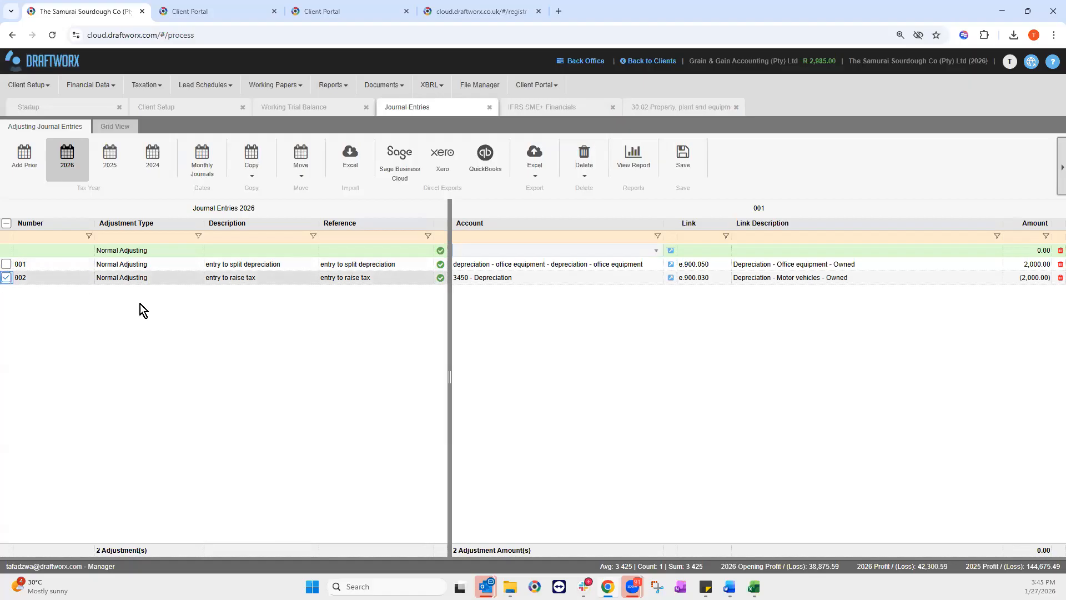
click(302, 170)
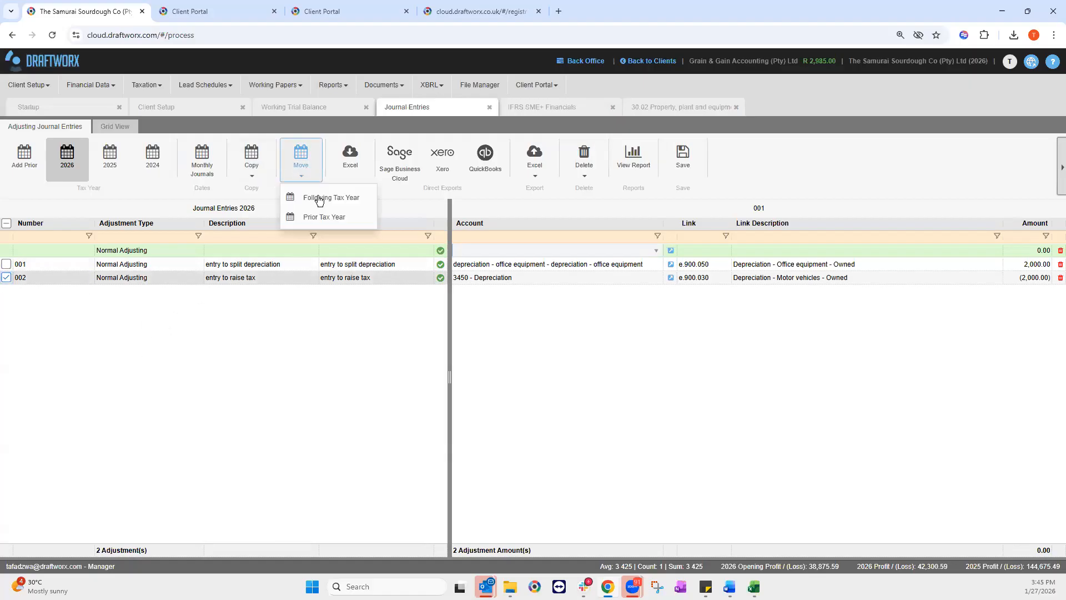
click(333, 224)
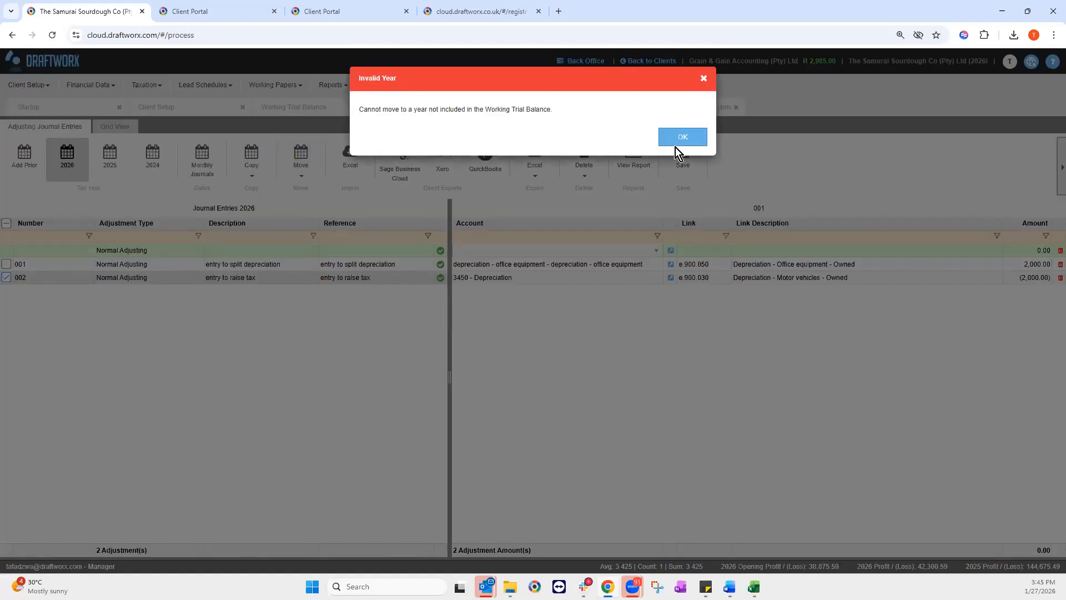
click(682, 144)
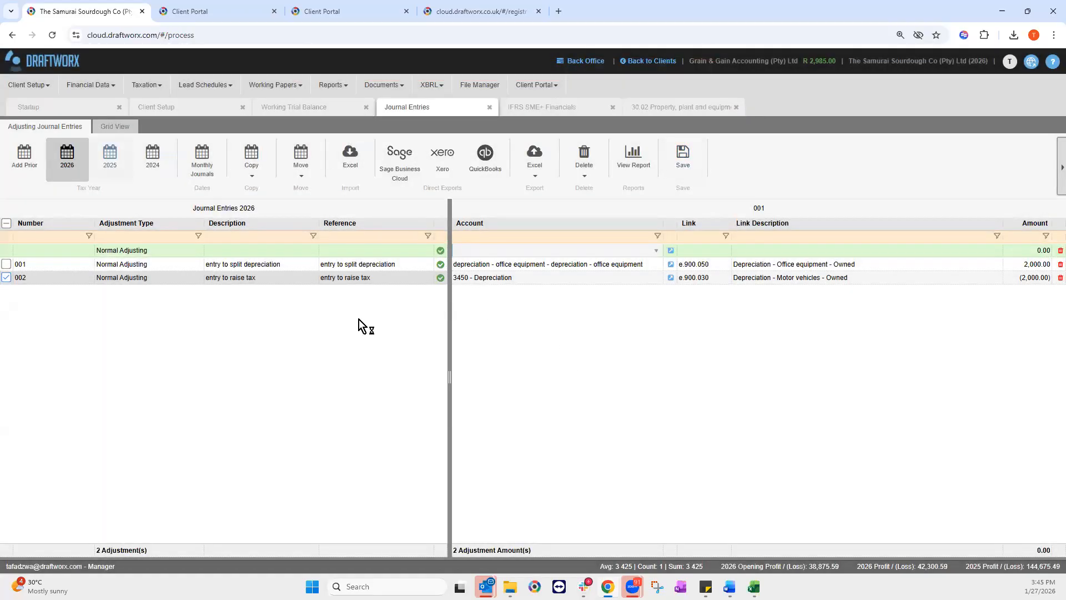
Step: Retry copying, then moving, journal 002 to the prior year, dismissing each invalid year warning
click(259, 175)
click(289, 216)
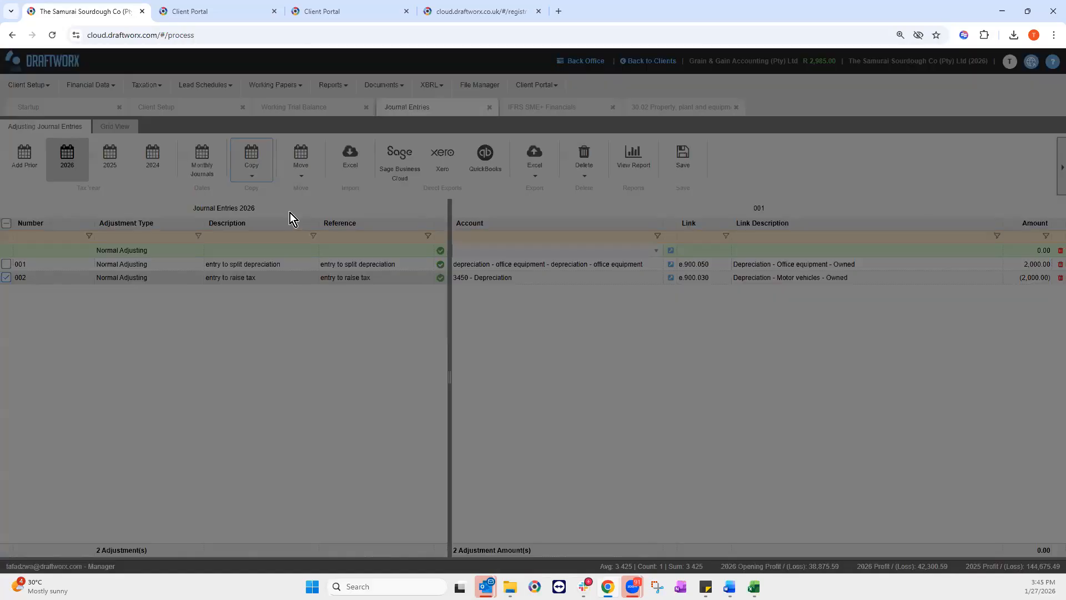
click(692, 134)
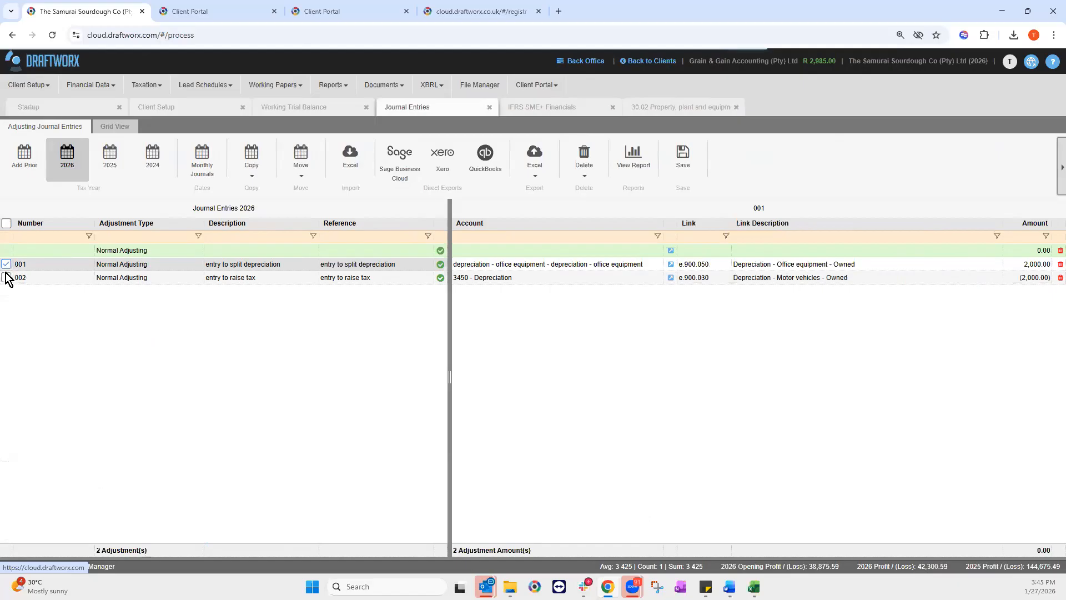
click(6, 277)
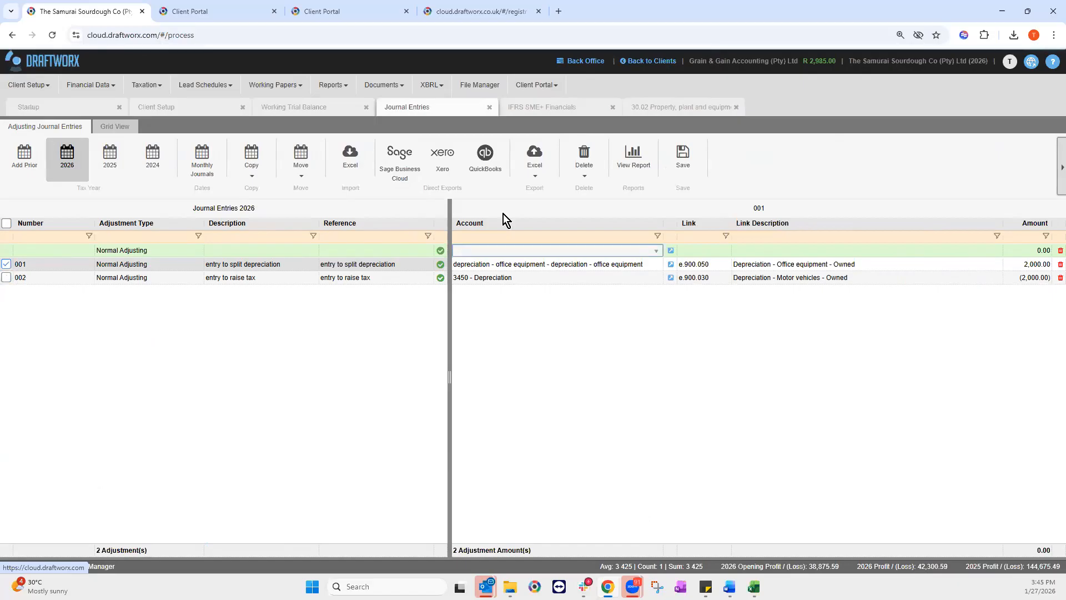
click(300, 166)
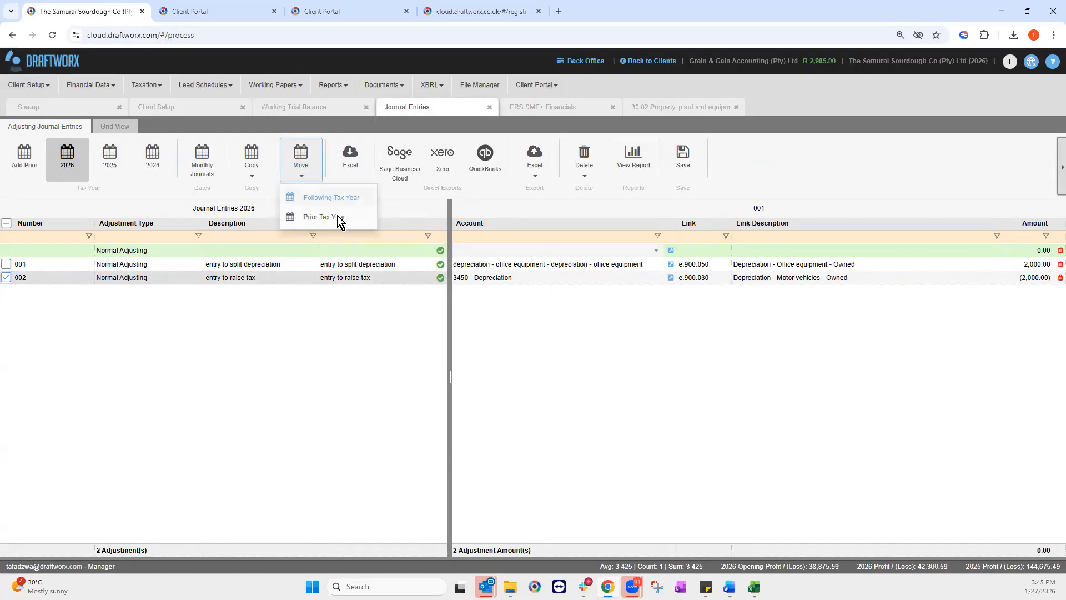
click(333, 217)
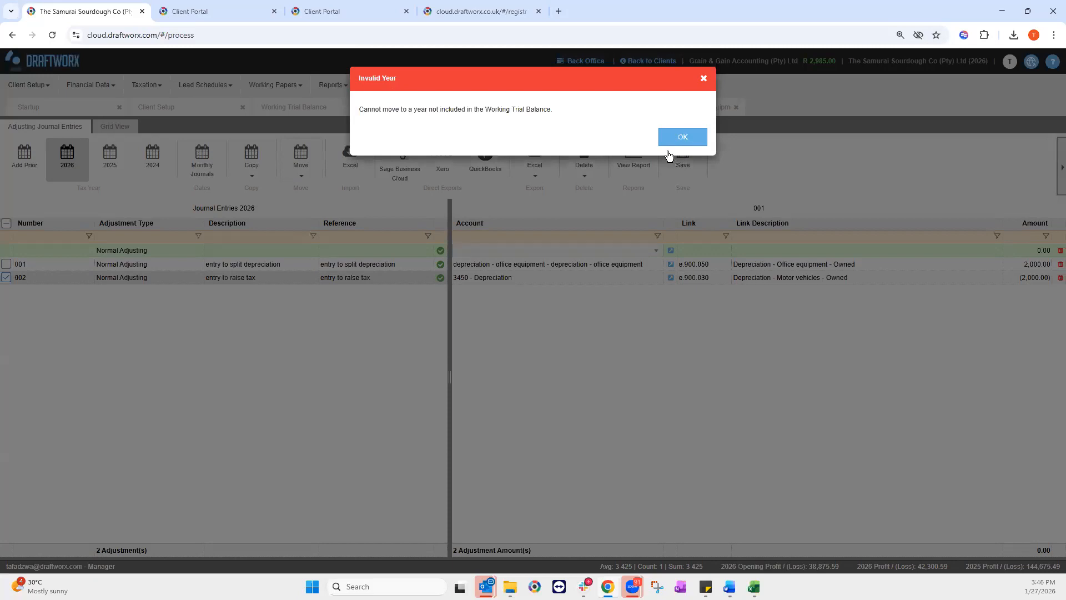
click(679, 136)
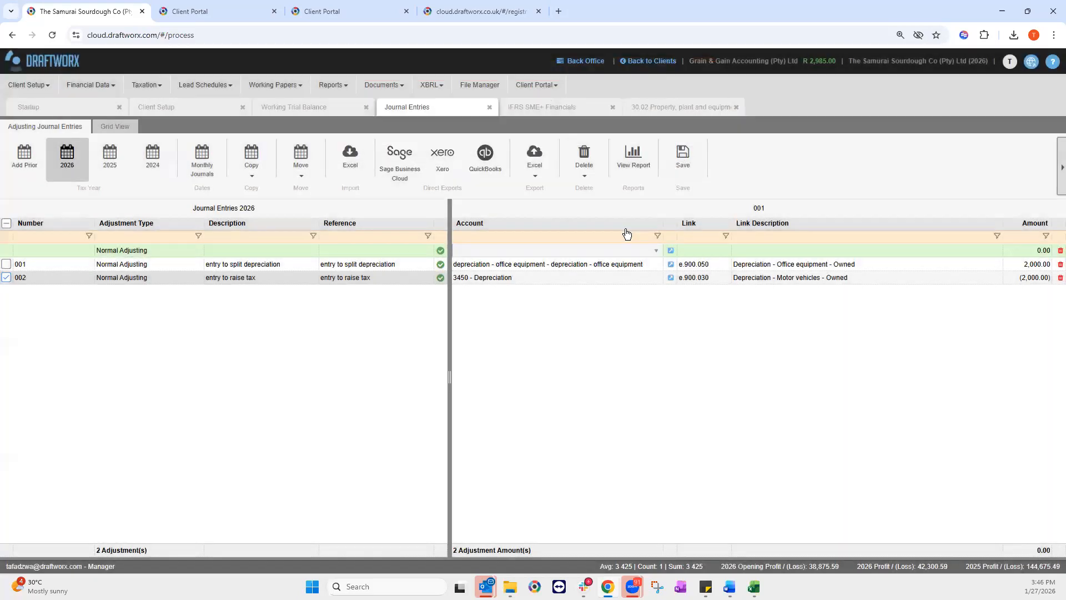
Step: Start a 2025 journal with description and reference 'entry to raise tax'
click(261, 280)
key(ctrl+c)
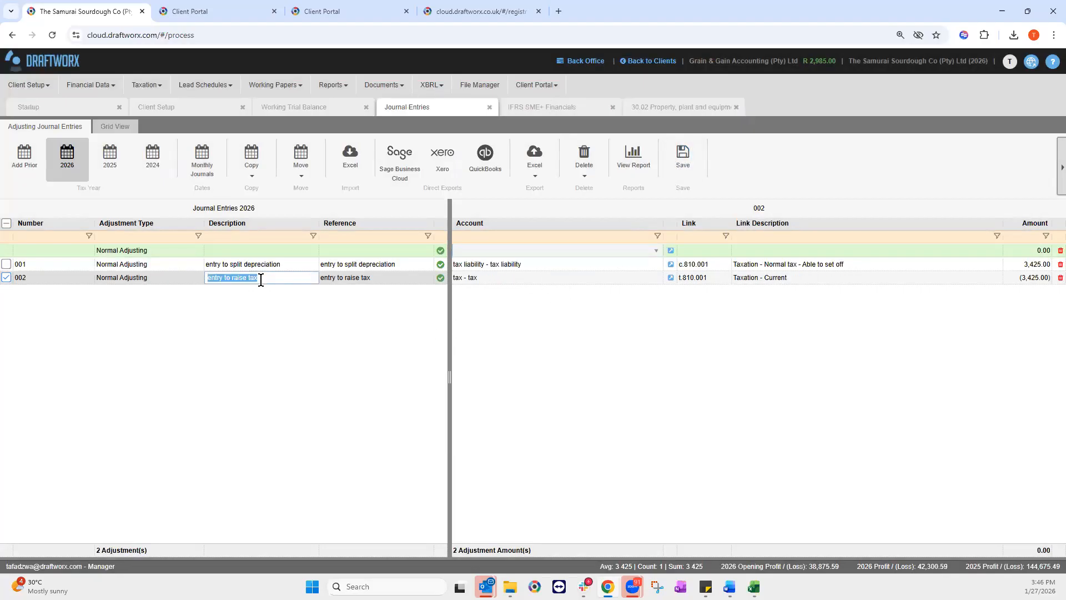
click(110, 158)
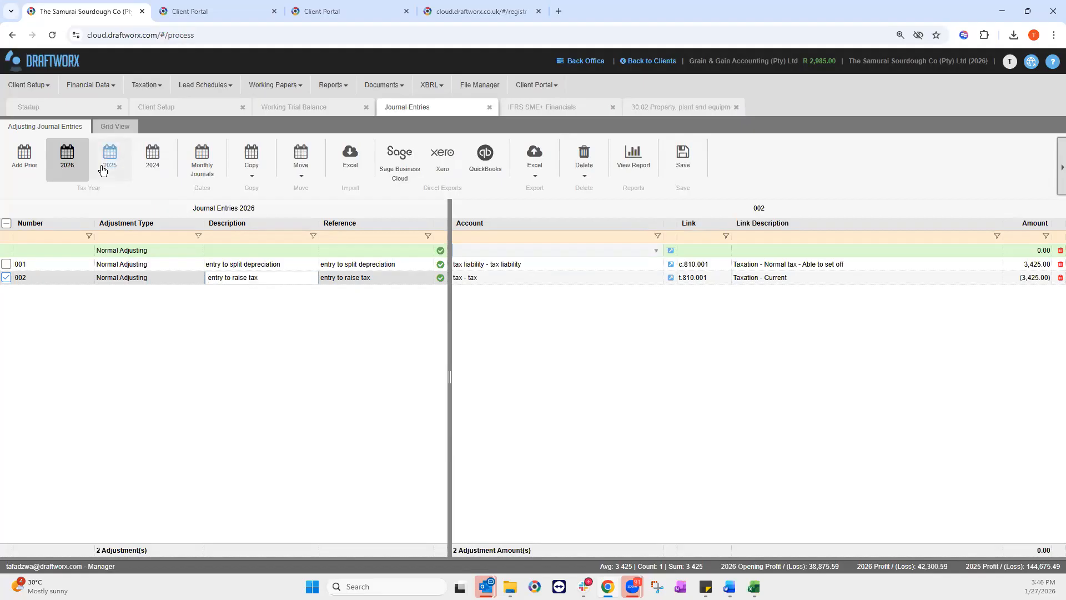
click(233, 251)
key(ctrl+v)
click(358, 247)
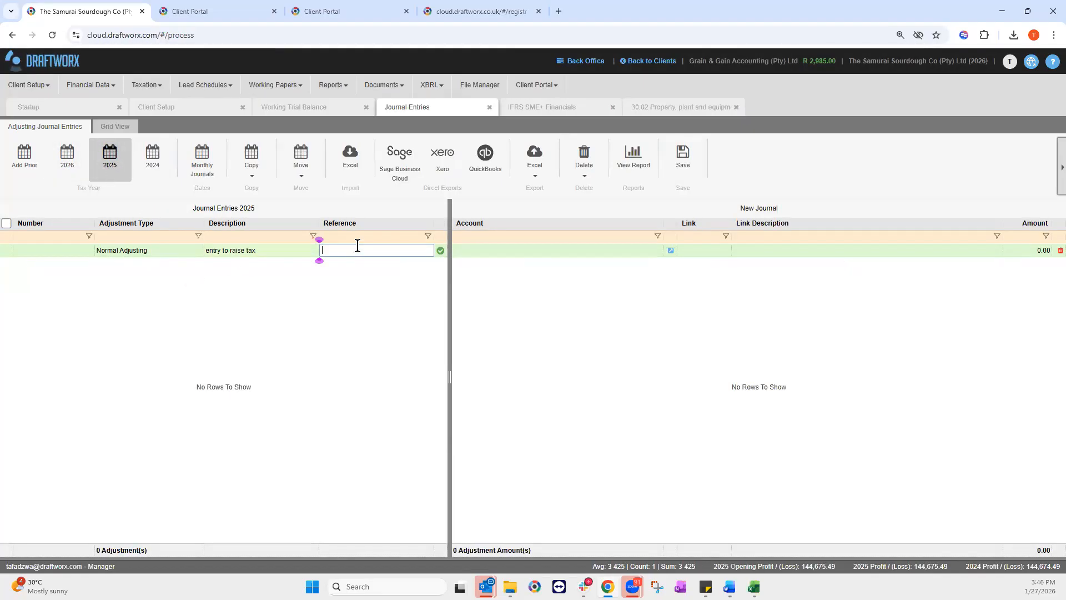
key(ctrl+v)
Step: Post -3425 to the tax account on the journal's first line
click(670, 252)
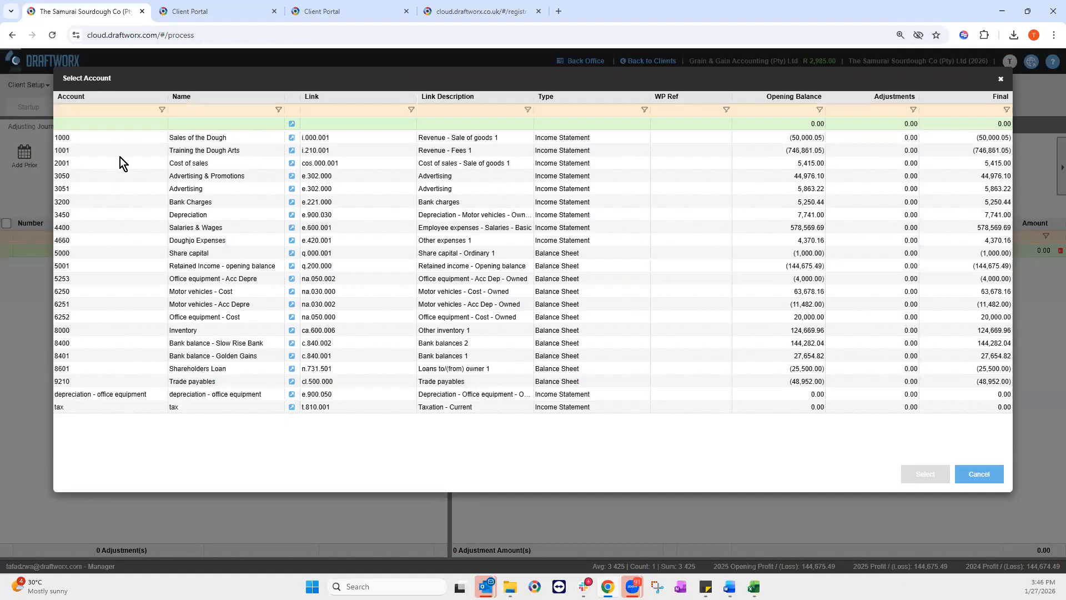
click(175, 409)
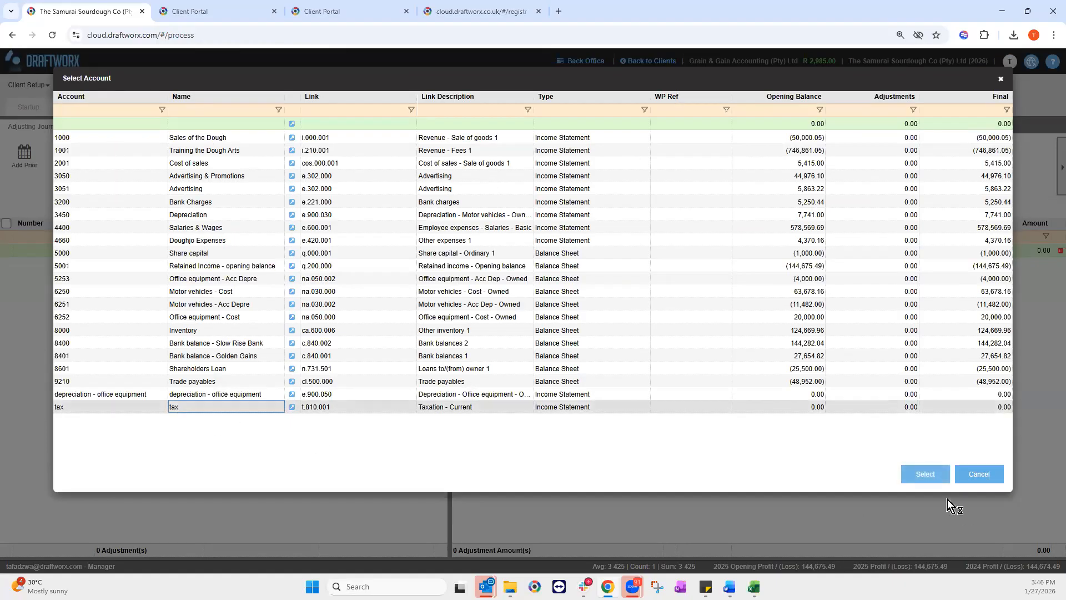
key(Return)
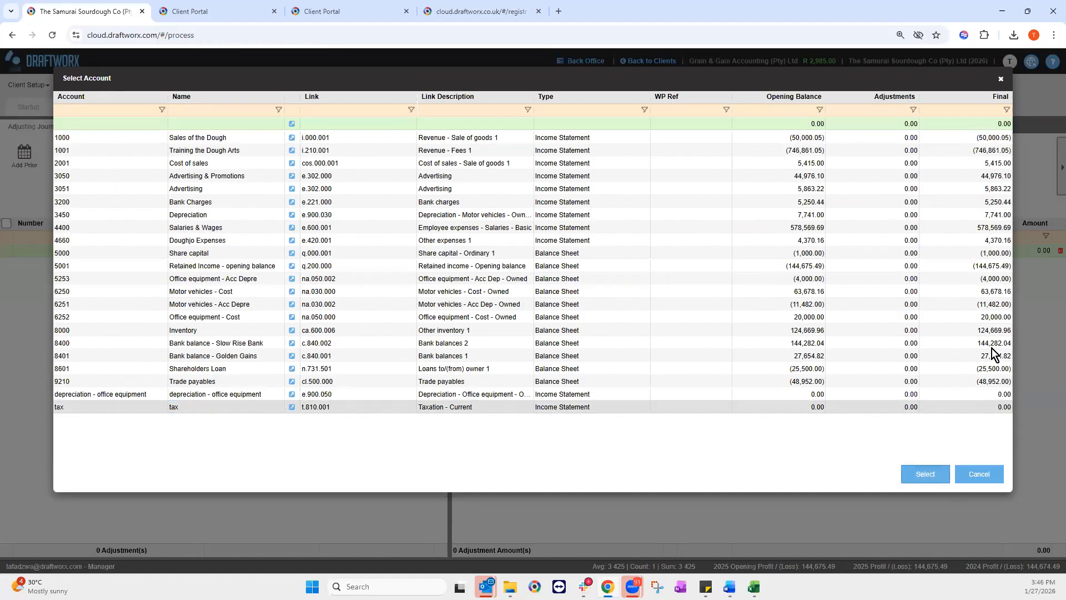
text(-3425)
key(Return)
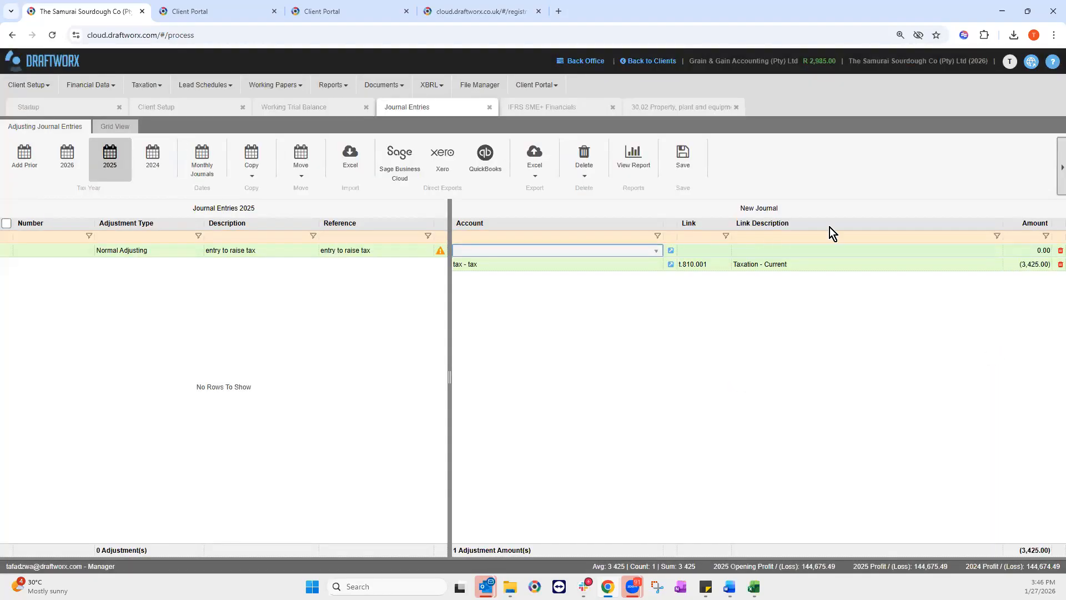
Step: Create a 'tax liability' account linked to c.810.001 for the second line
click(671, 250)
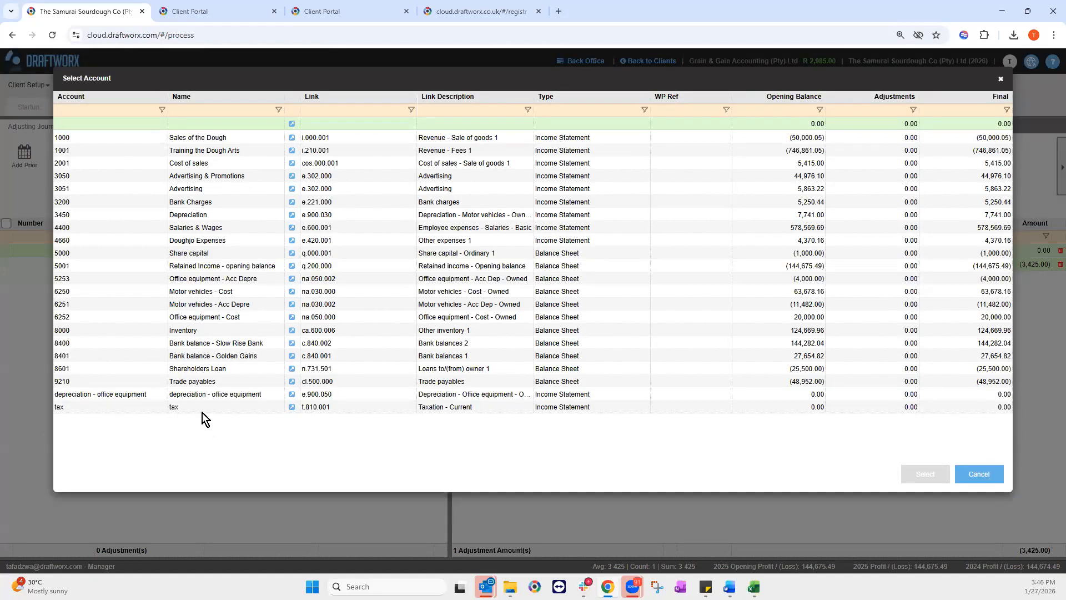
click(89, 123)
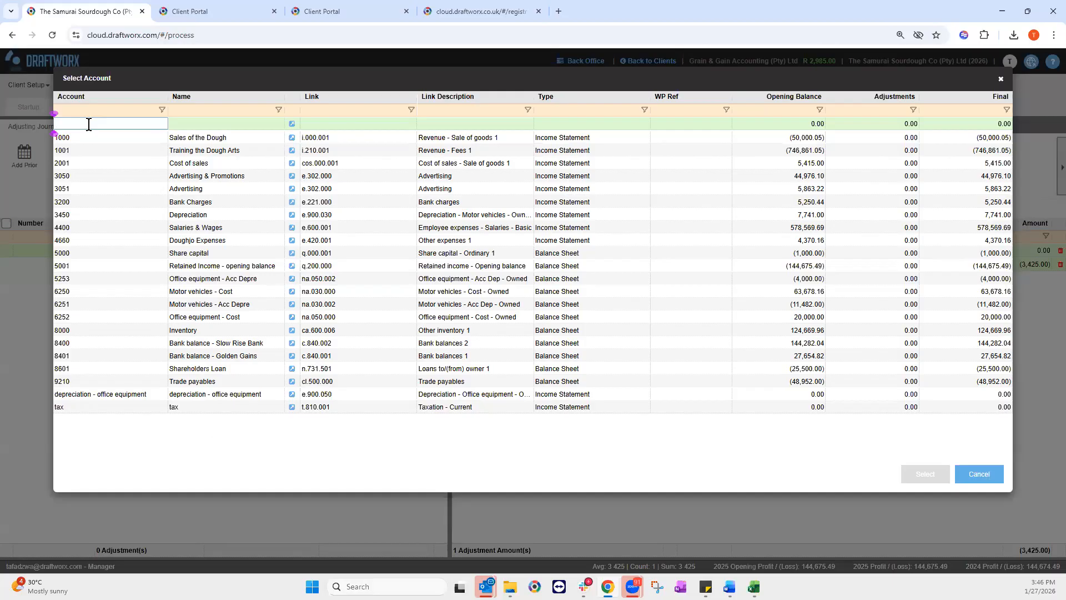
text(tax liability)
click(176, 120)
text(tax liab)
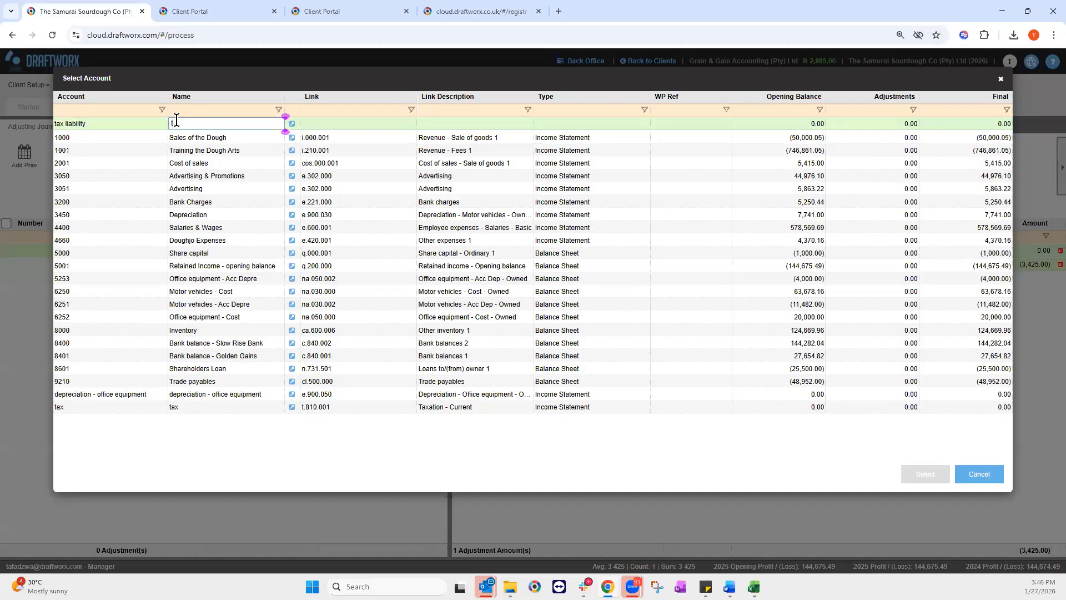
text(ility)
click(293, 124)
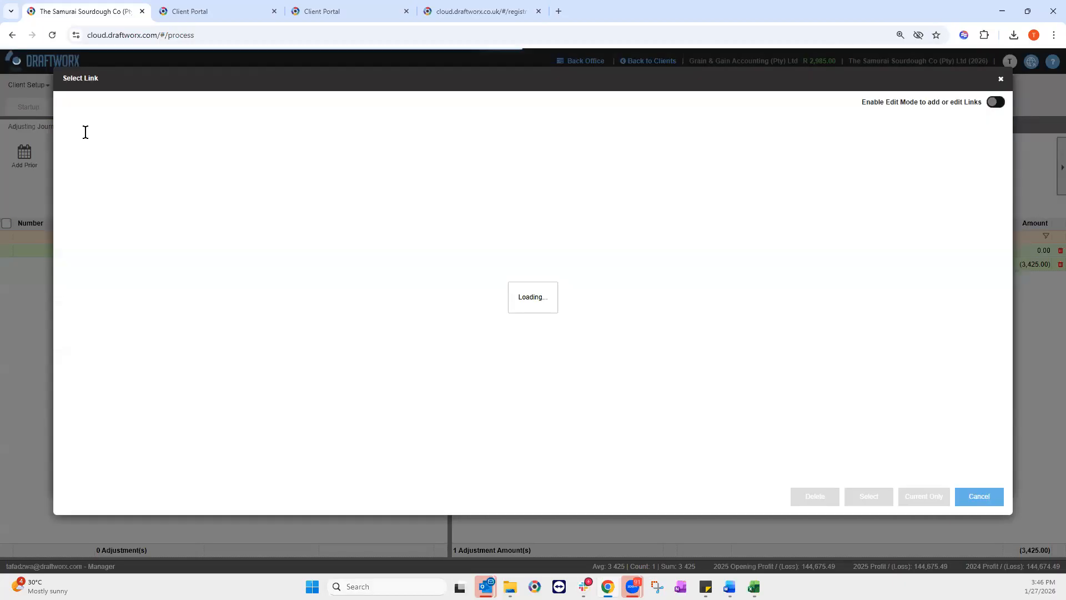
click(85, 132)
text(c.8)
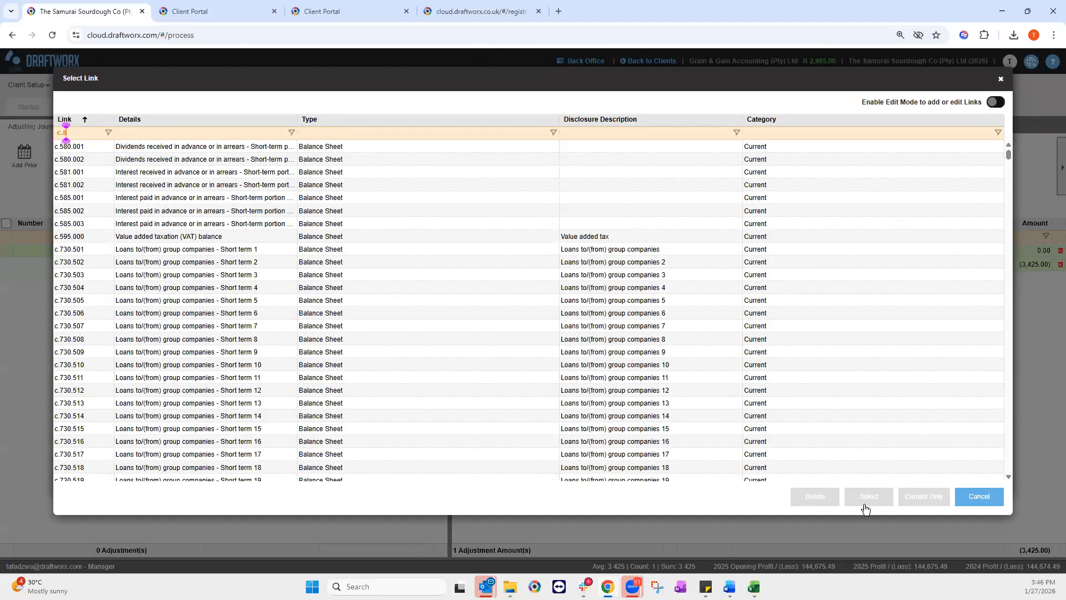
text(10)
click(864, 498)
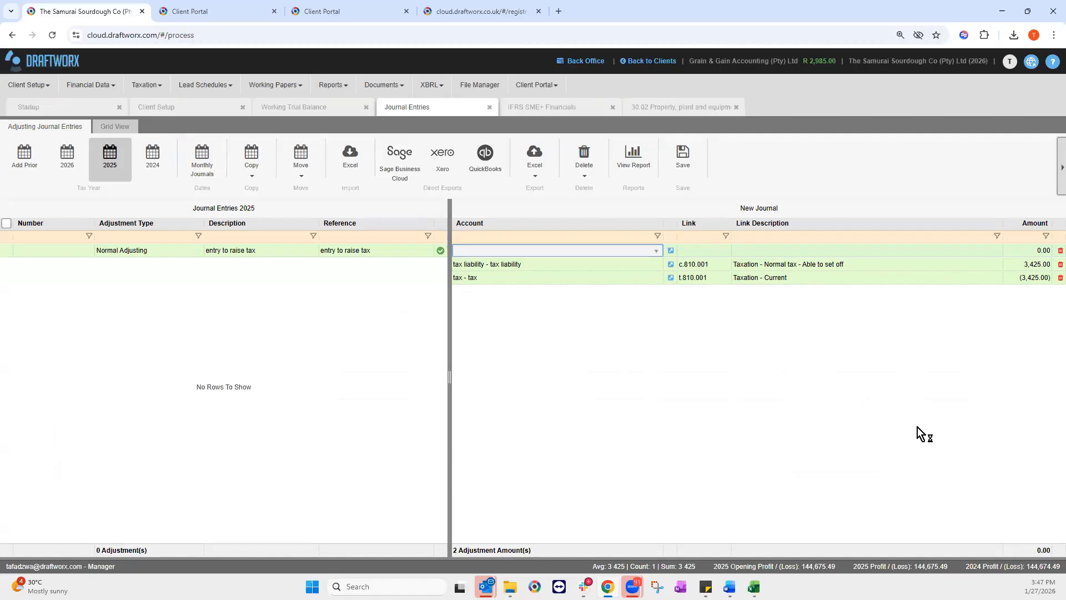
Step: Save the 2025 tax journal, refresh the financials and confirm small business tax of 3 425
click(683, 156)
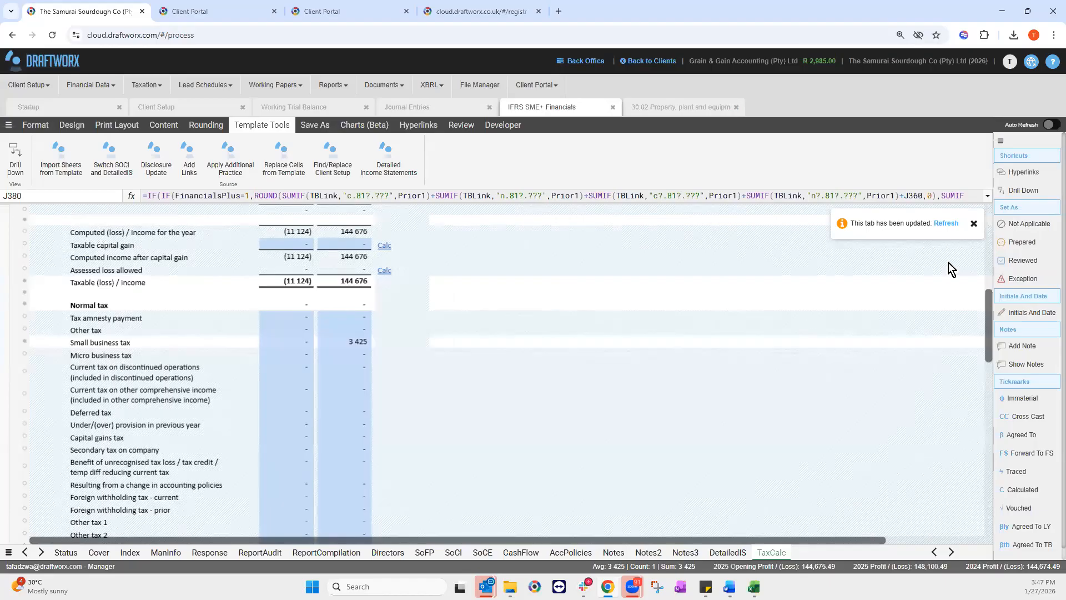
click(946, 223)
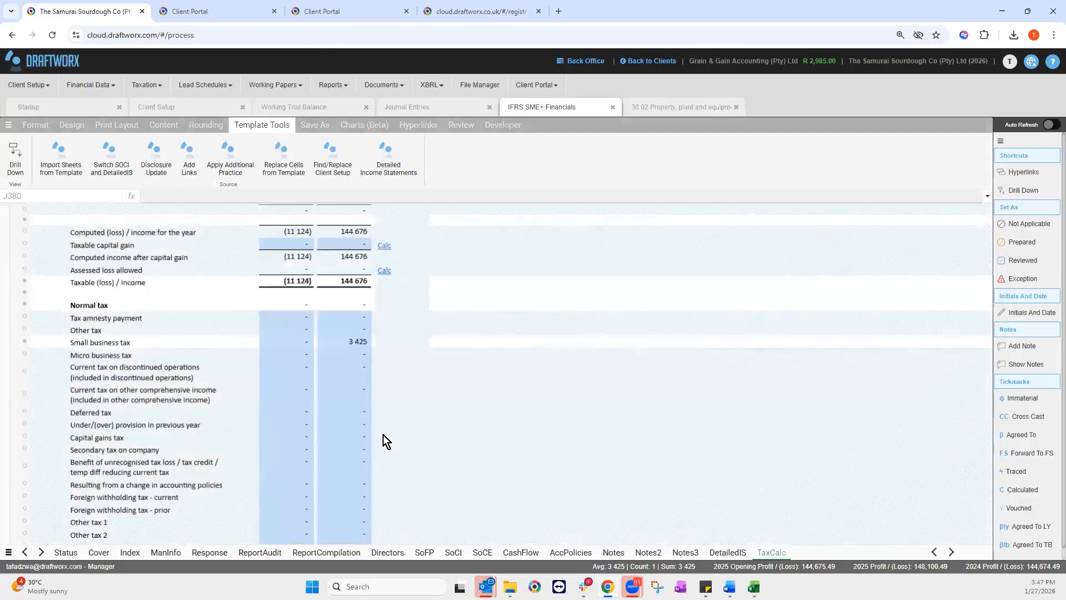
scroll(390, 421, down, 1)
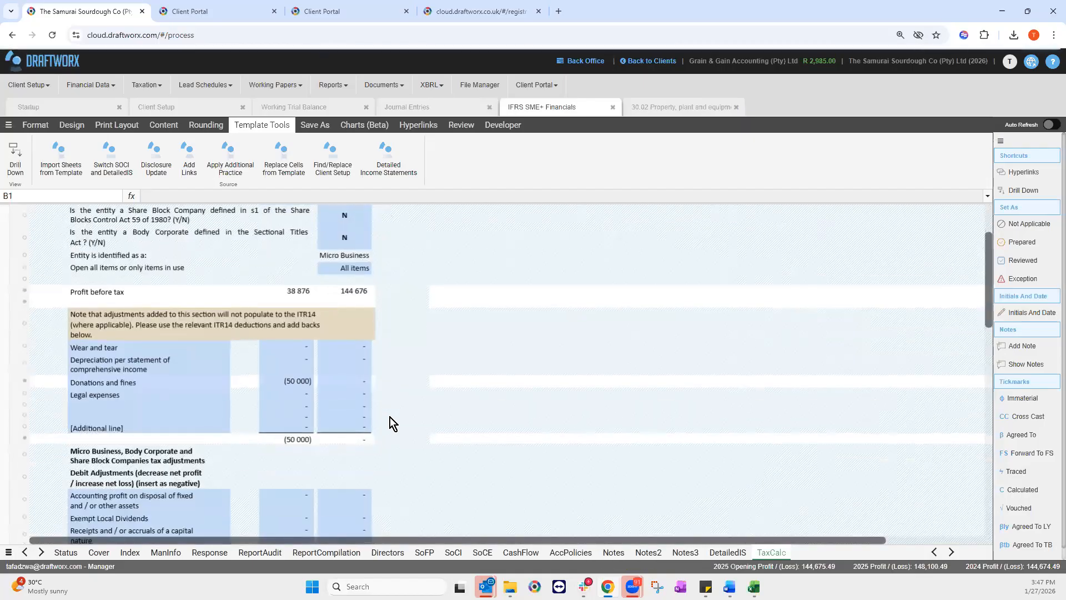
scroll(390, 418, down, 20)
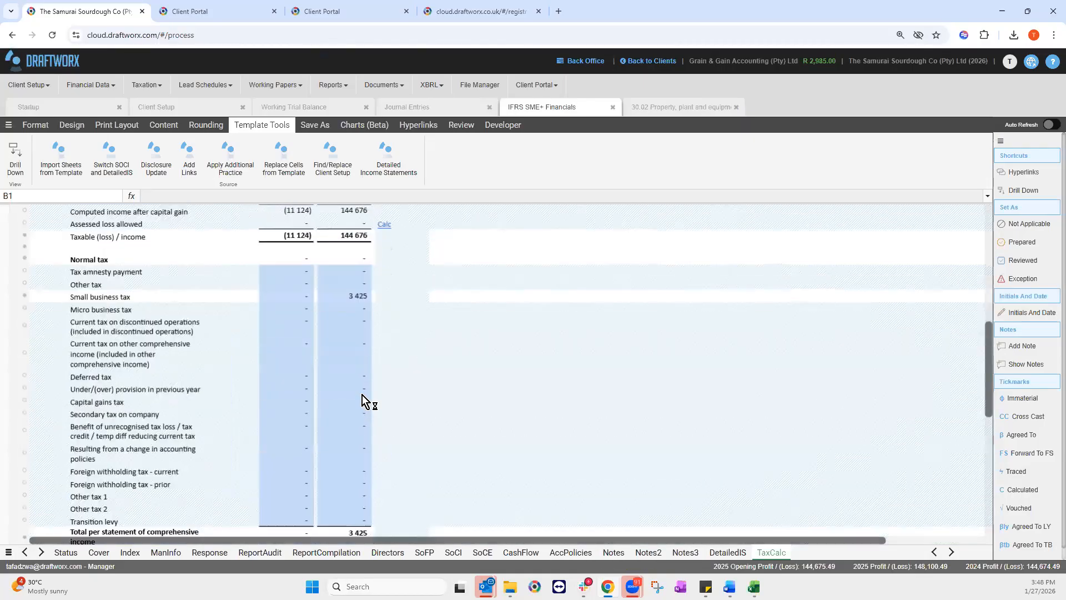
scroll(446, 455, down, 2)
click(425, 110)
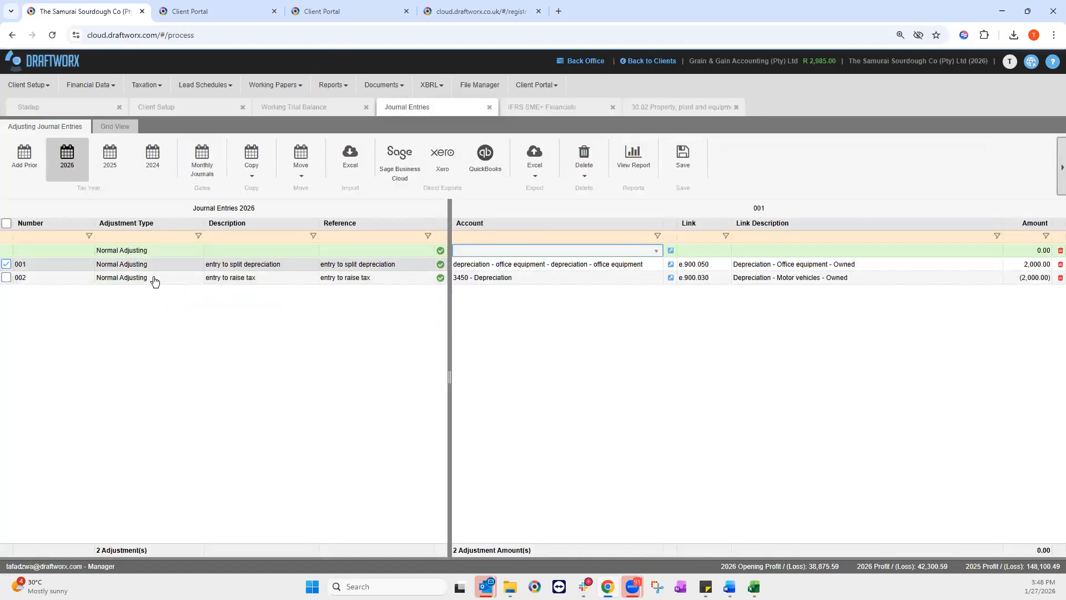
Step: Set 2026 journal 002's adjustment type to Not Recorded
click(154, 277)
click(154, 278)
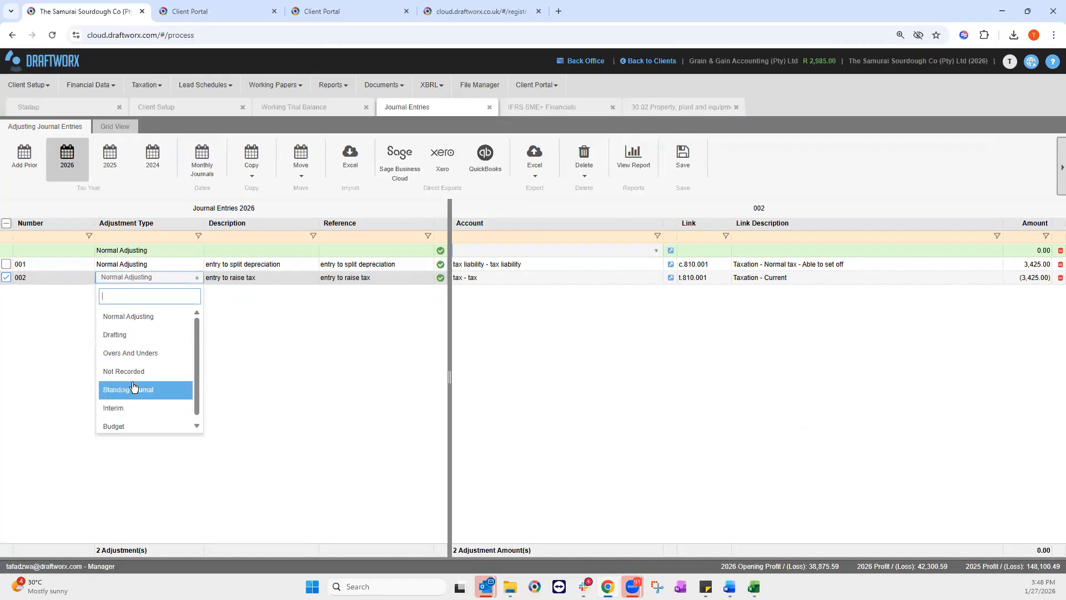
click(131, 378)
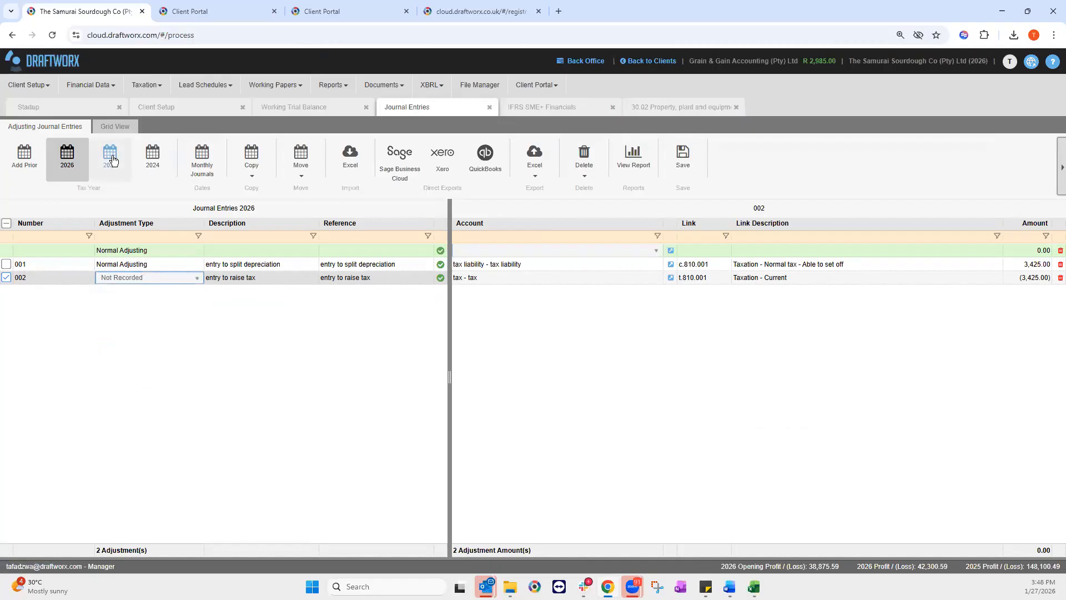
Step: In 2025, make tax liability -3425 and tax 3425 on the raise-tax journal
click(112, 159)
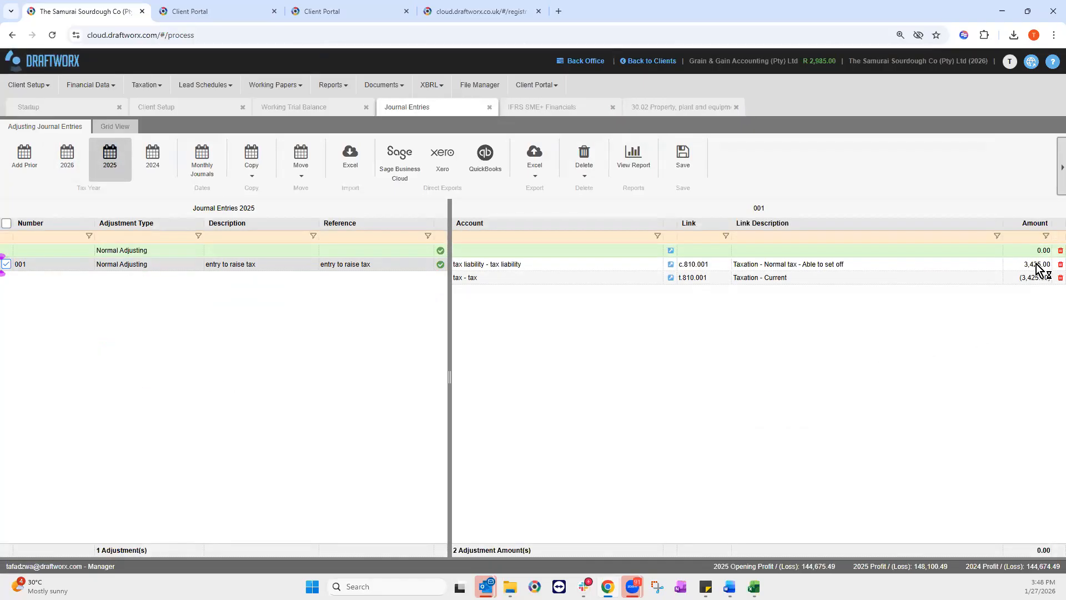
click(1020, 263)
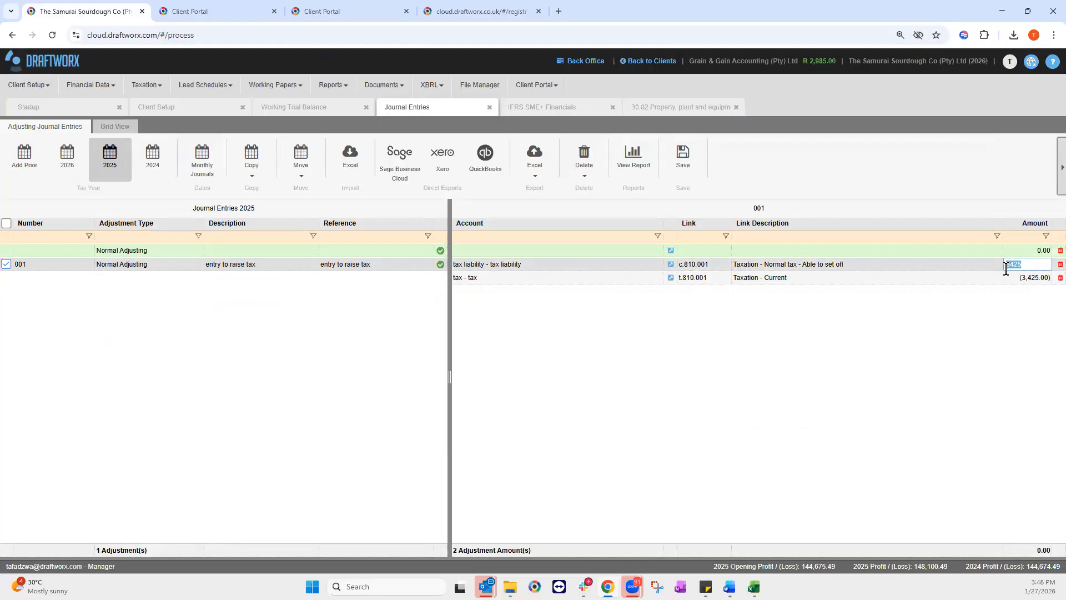
click(1010, 265)
text(-)
click(1035, 278)
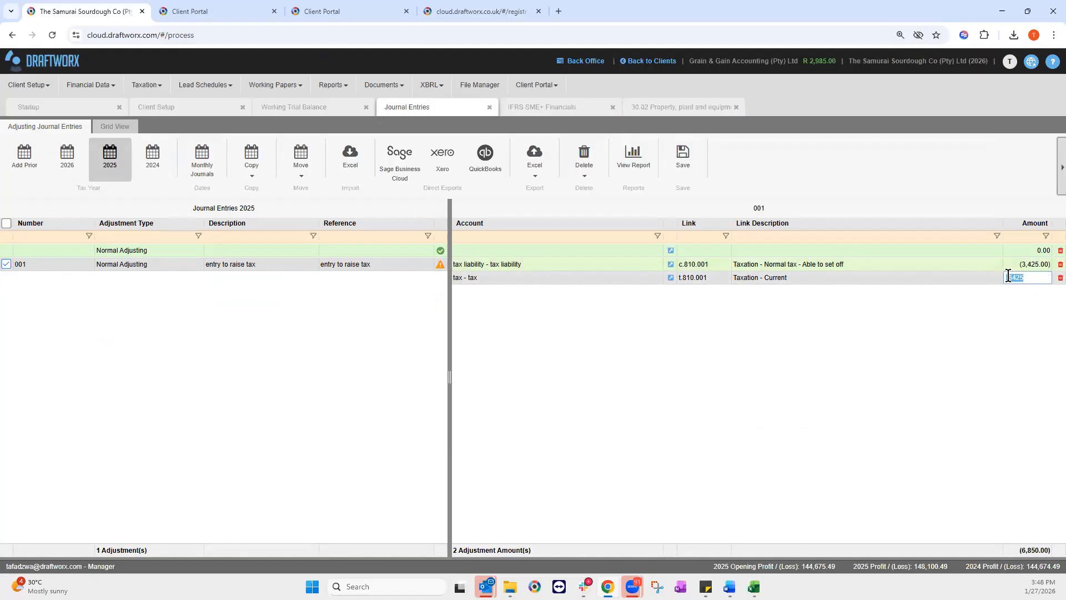
key(BackSpace)
key(Return)
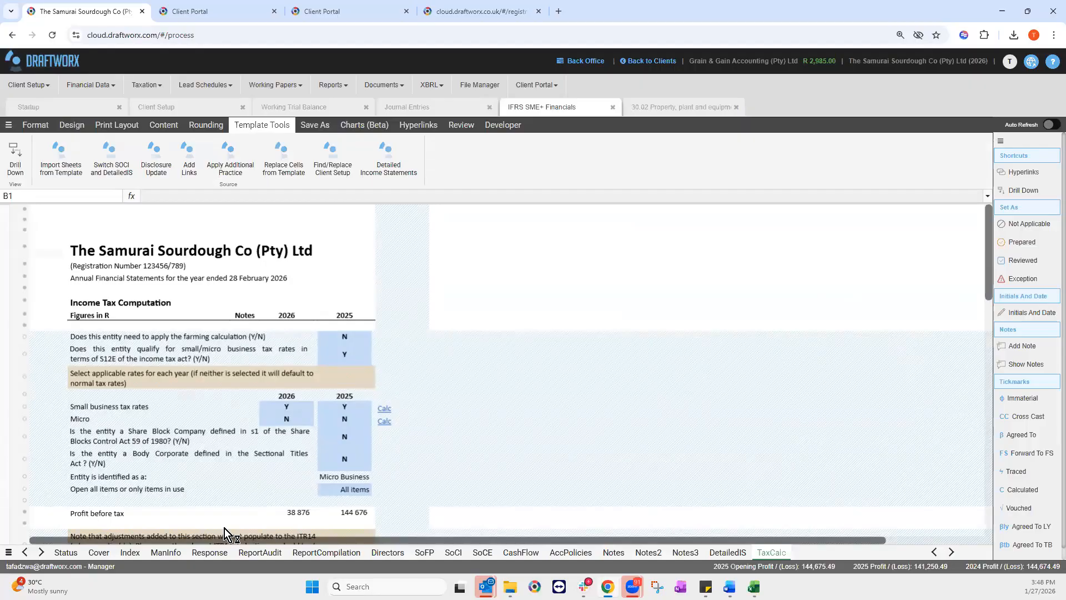
Step: Review the tax payable and tax rate rows, then reopen NR001's adjustment type in 2026 journals
scroll(224, 528, down, 10)
scroll(225, 528, down, 4)
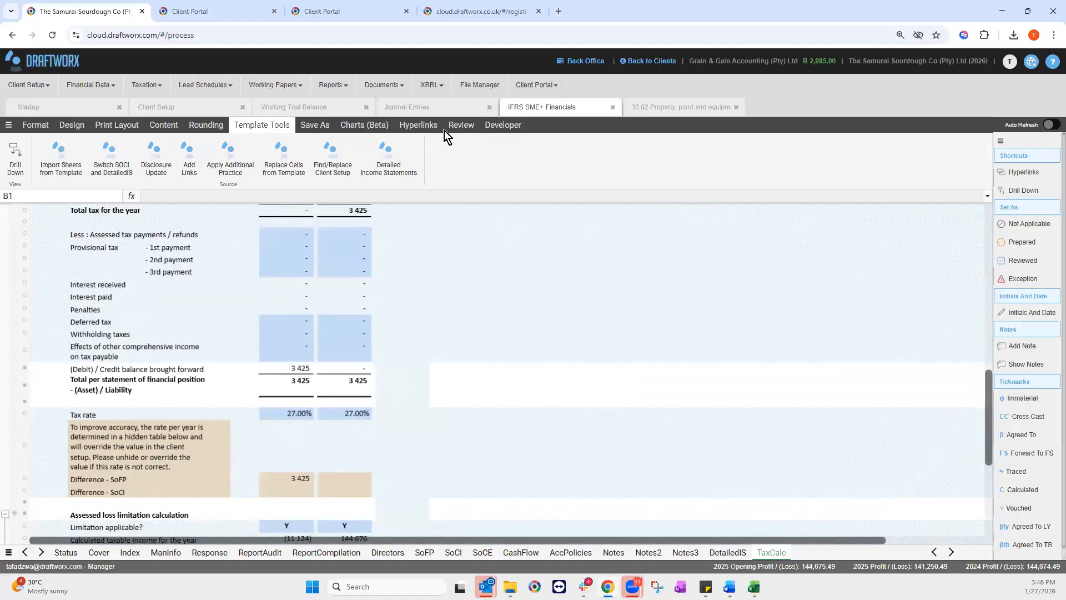
click(65, 176)
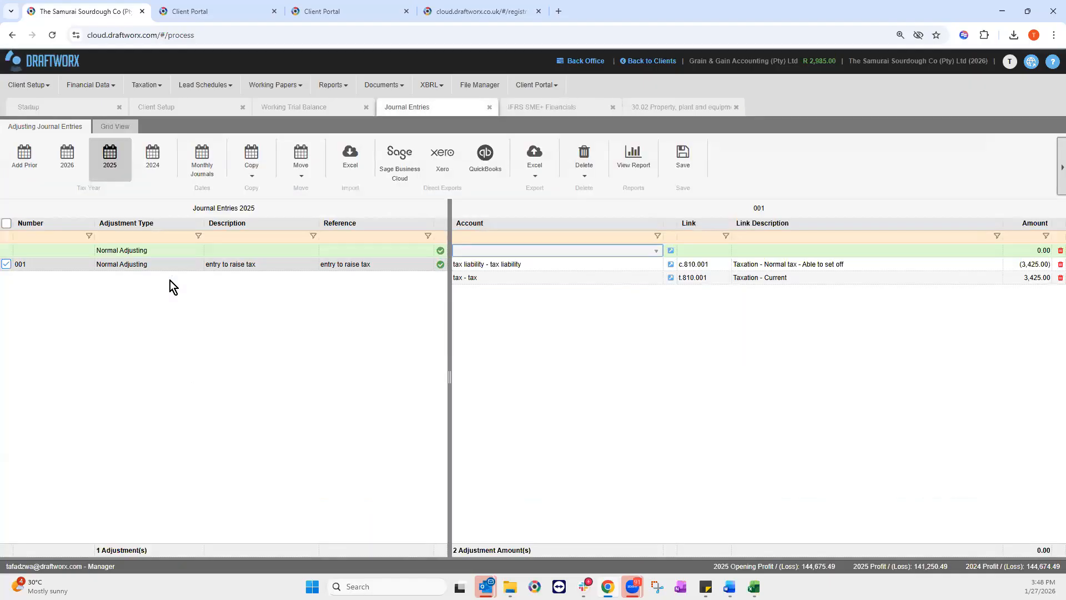
click(170, 281)
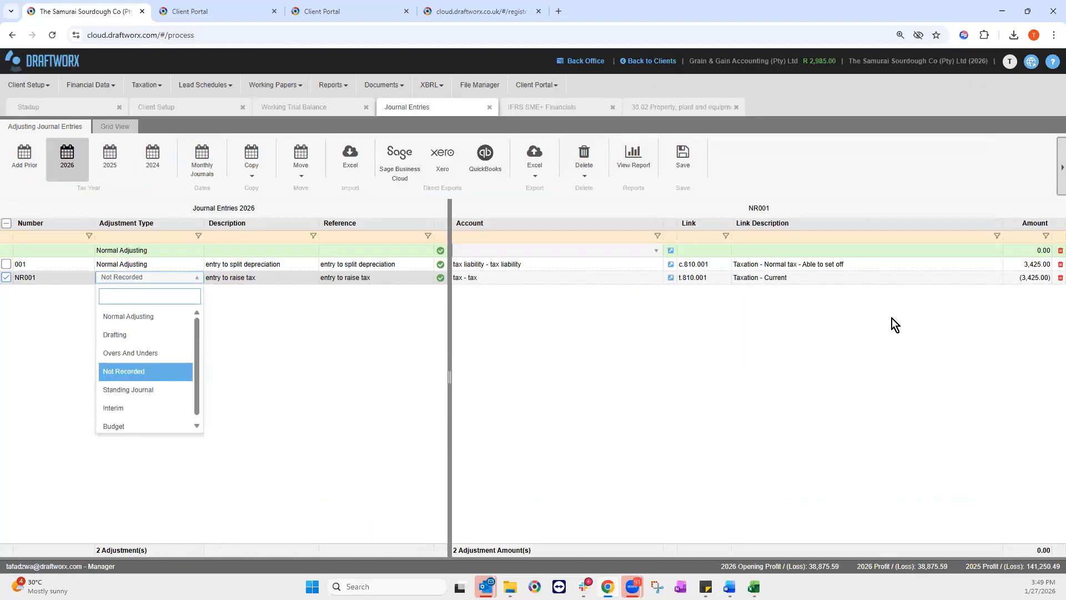
Step: Delete Not Recorded journal NR001 and return to the IFRS SME+ Financials TaxCalc sheet
click(15, 281)
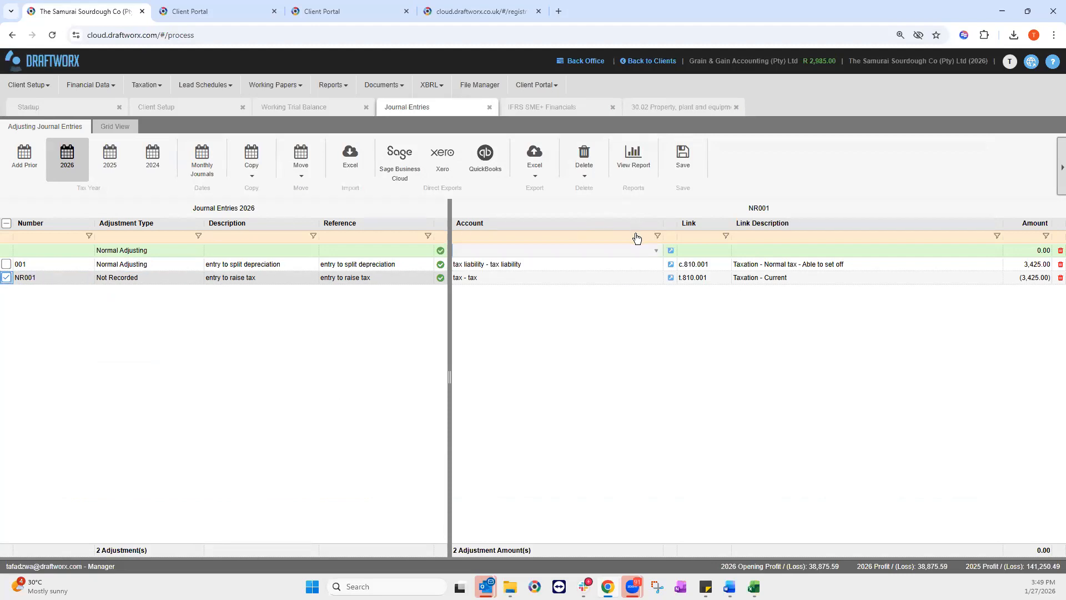
click(584, 160)
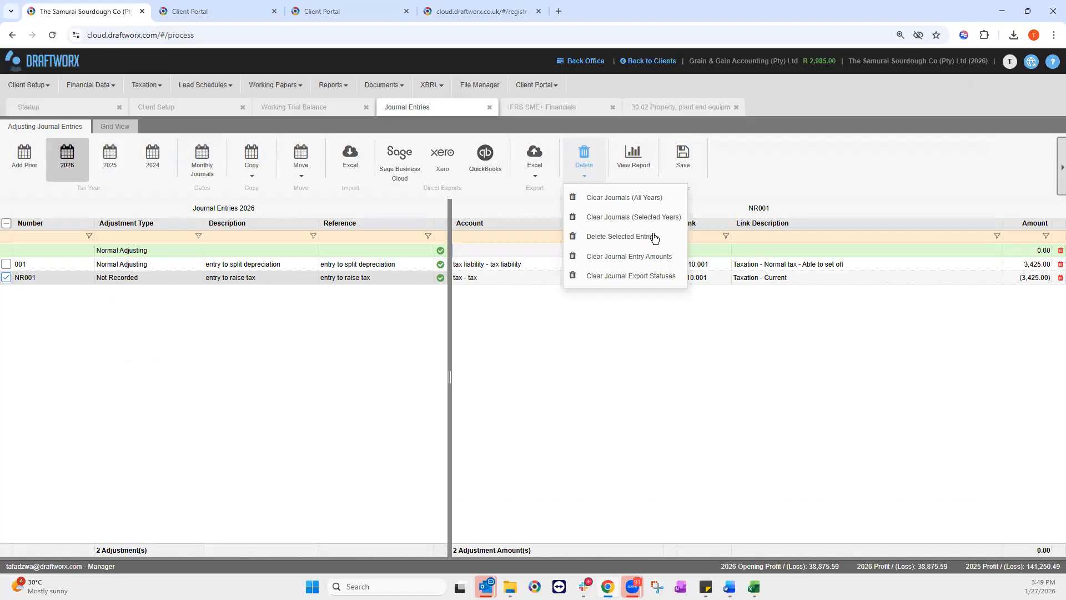
click(615, 241)
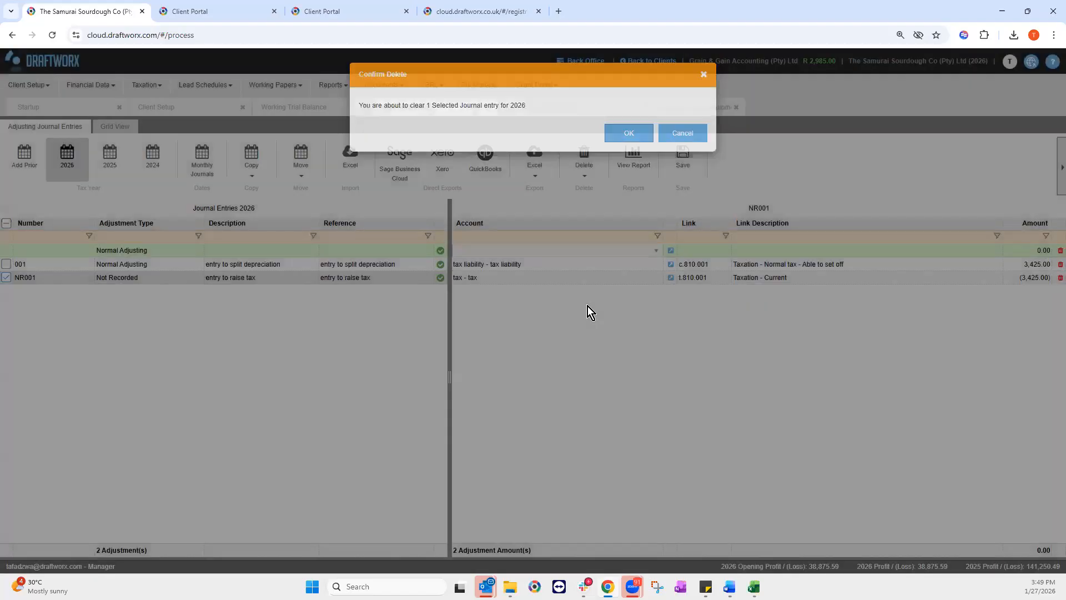
click(630, 133)
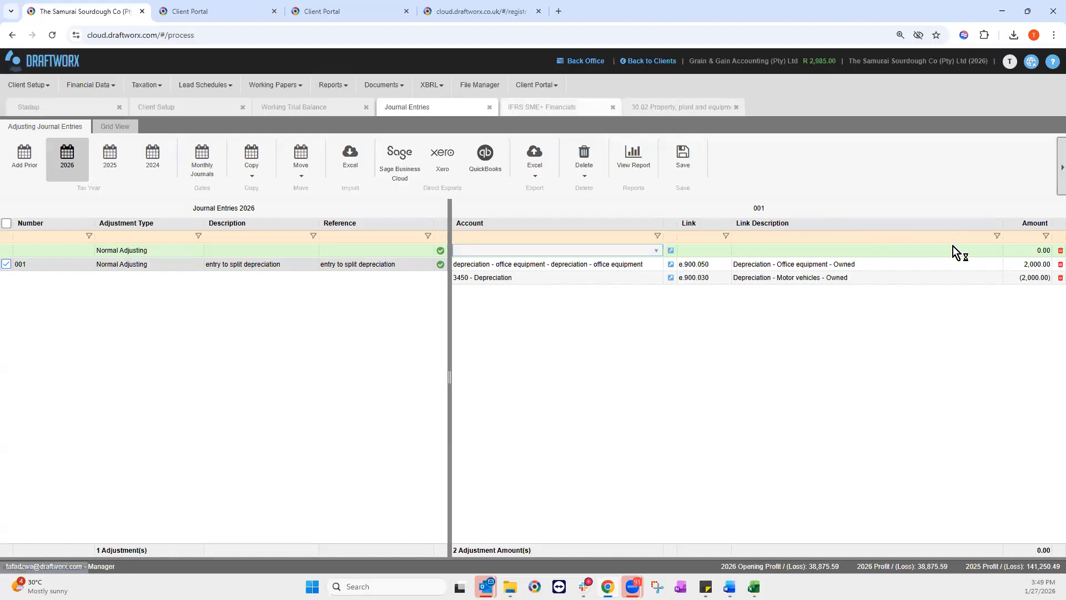
click(542, 106)
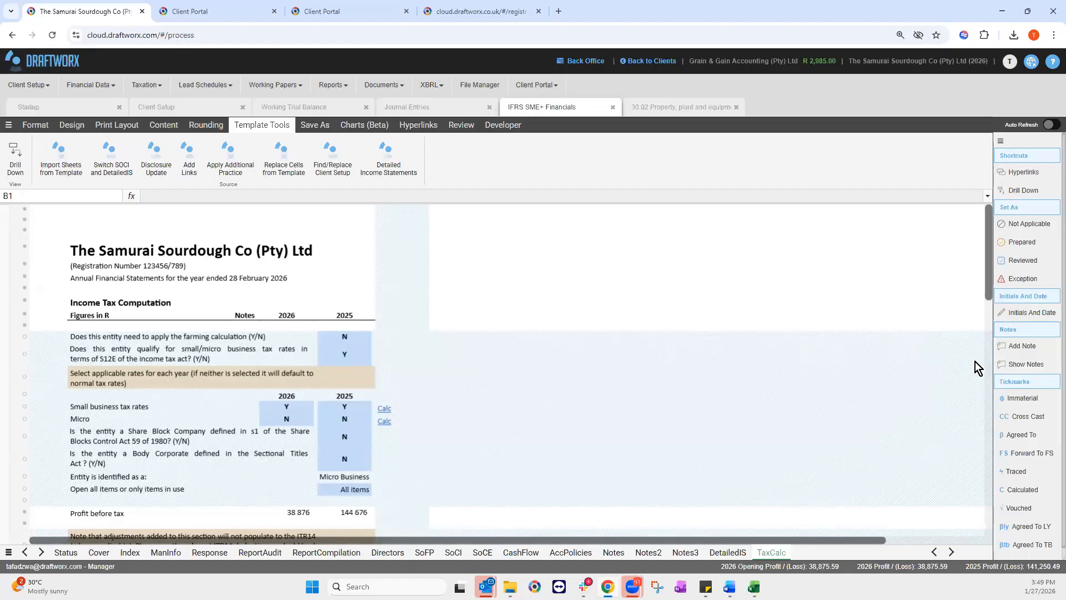
Step: Scroll TaxCalc to total tax for the year: nil for 2026, 3 425 for 2025
scroll(975, 462, down, 15)
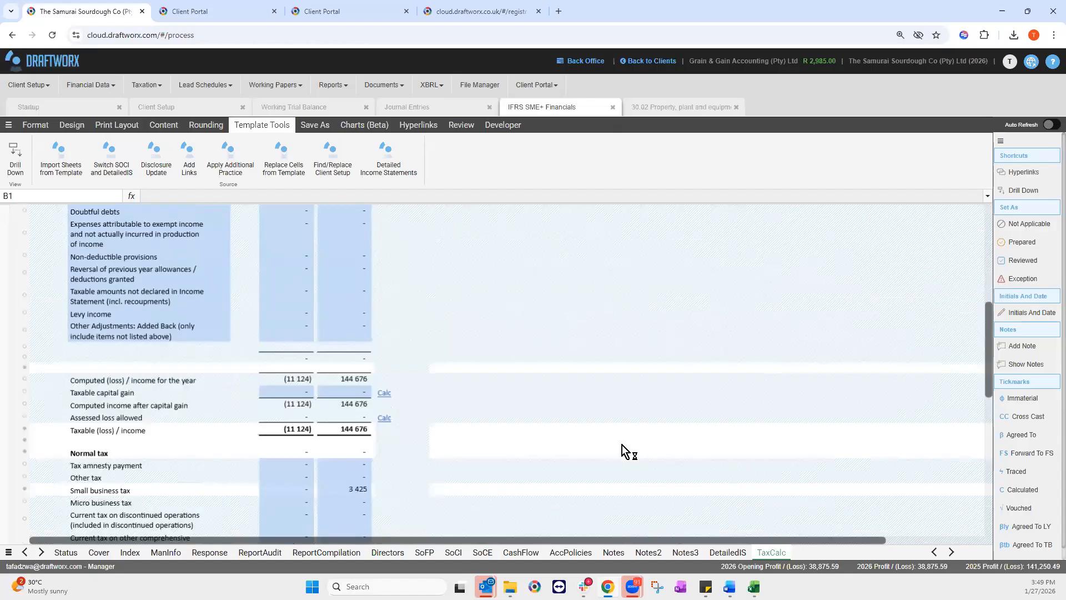
scroll(620, 445, down, 8)
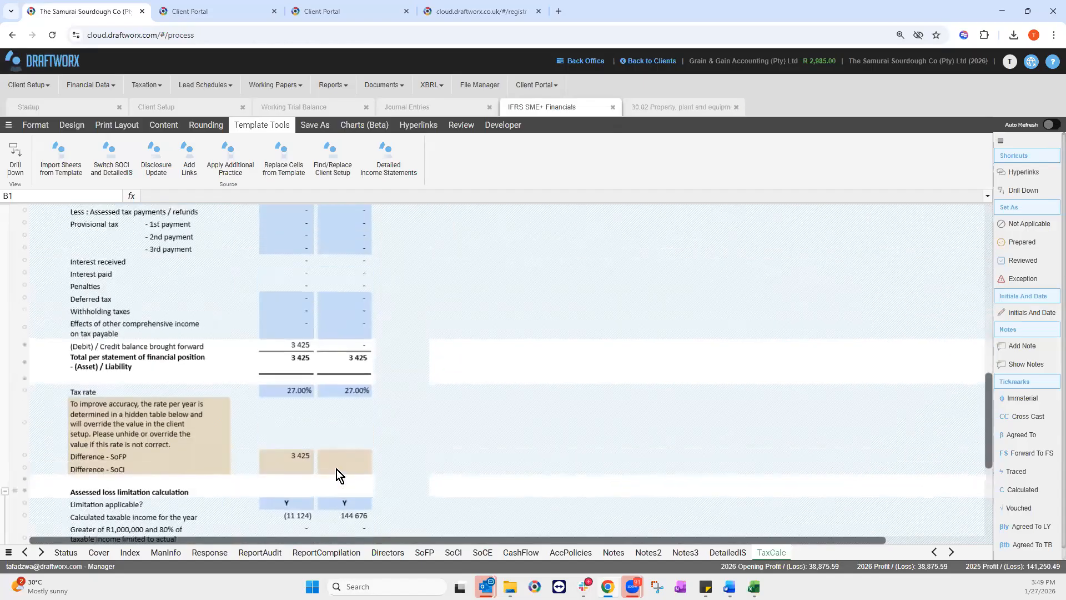
scroll(337, 469, up, 3)
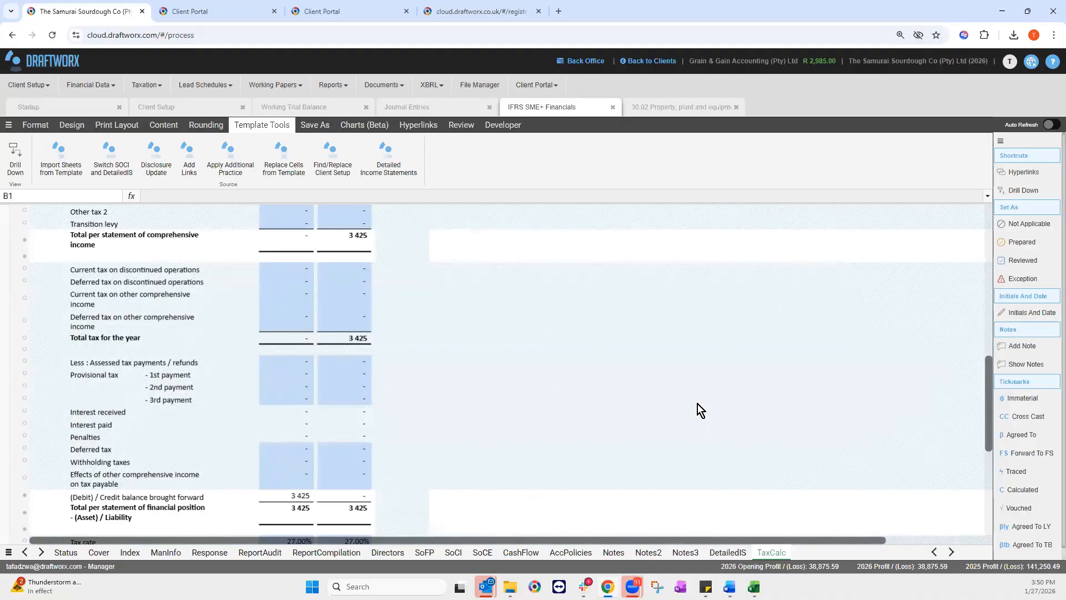
click(159, 122)
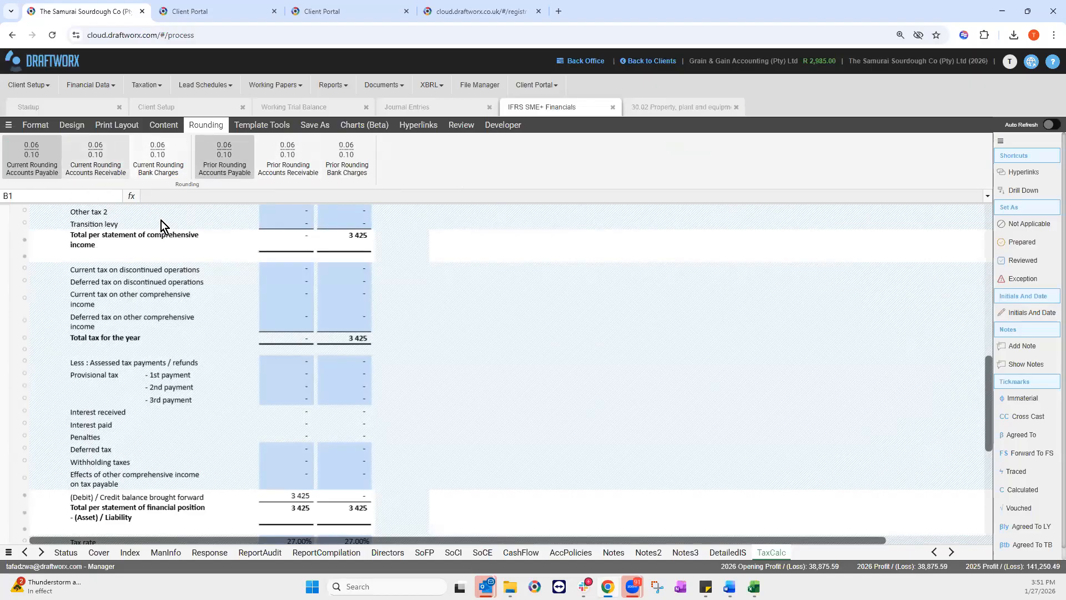
click(37, 169)
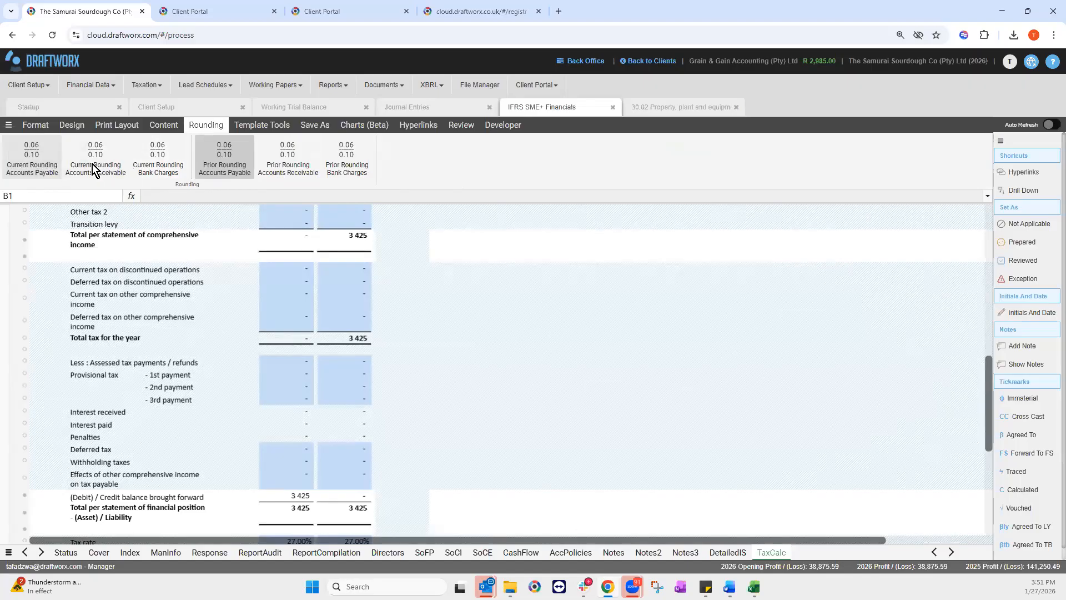
click(160, 167)
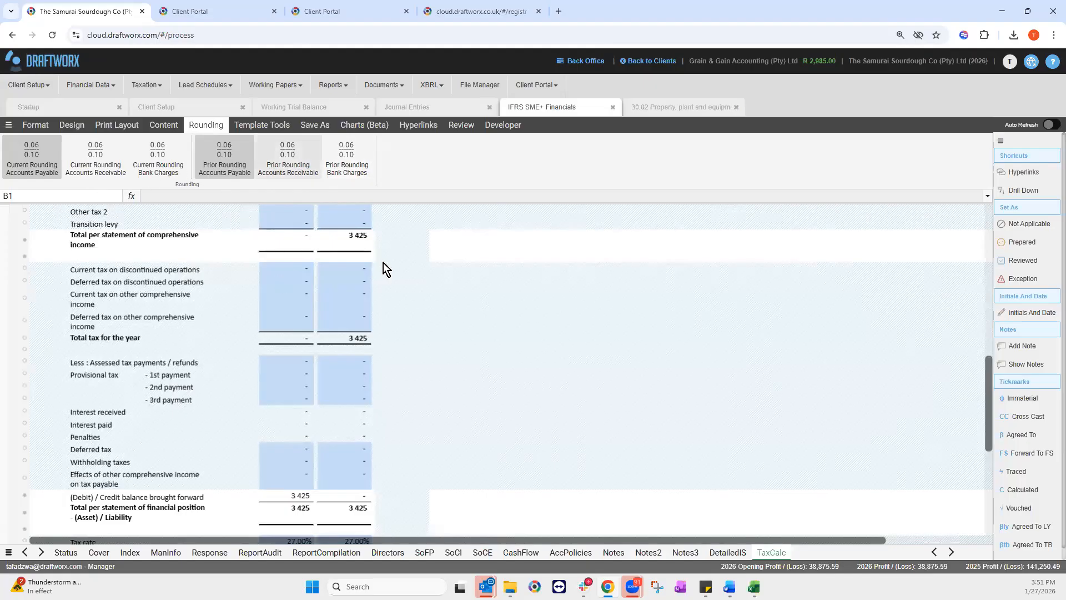
click(261, 124)
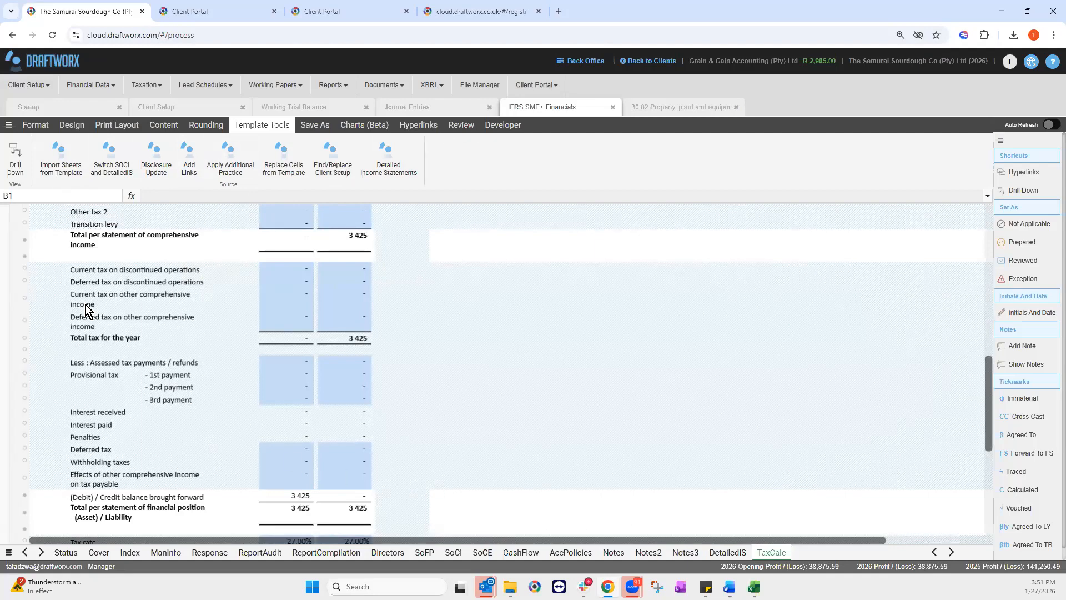
Step: Show the Review ribbon, then the Developer tools, and scroll the workbook back up
click(462, 124)
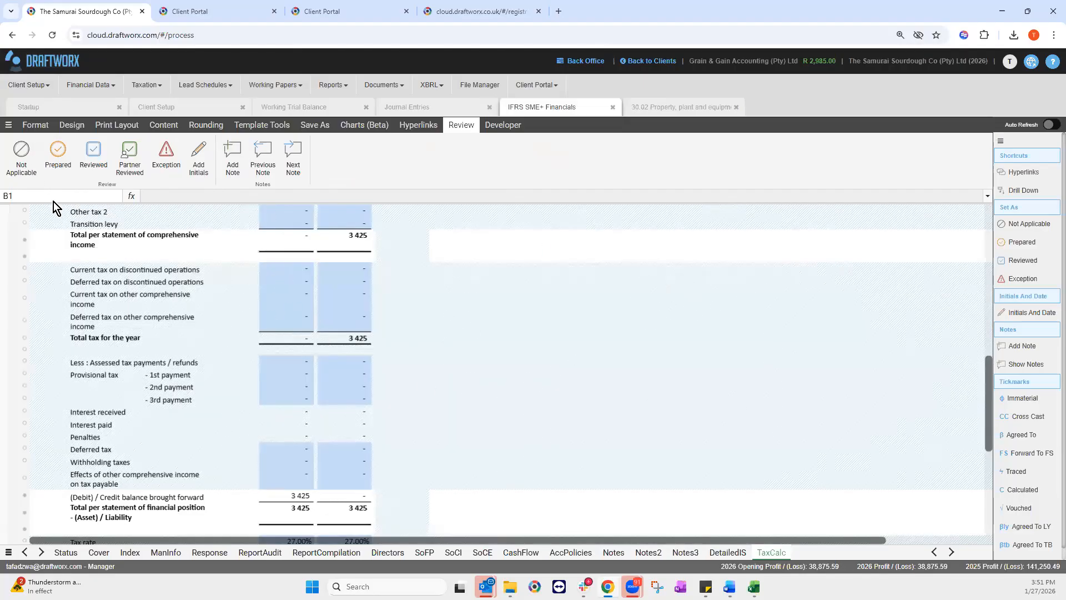
click(503, 124)
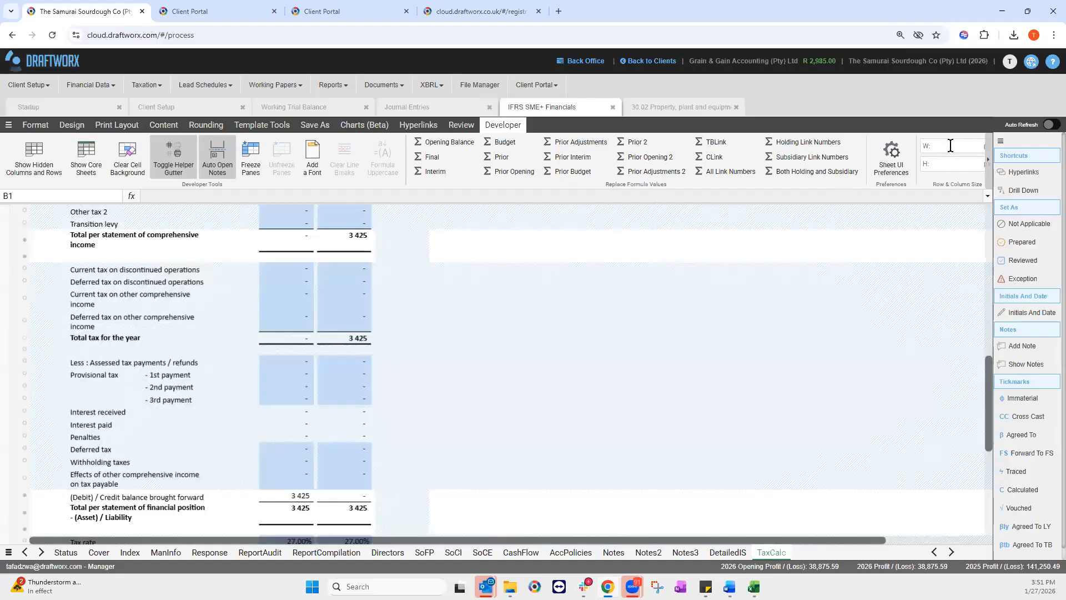
scroll(942, 164, right, 1)
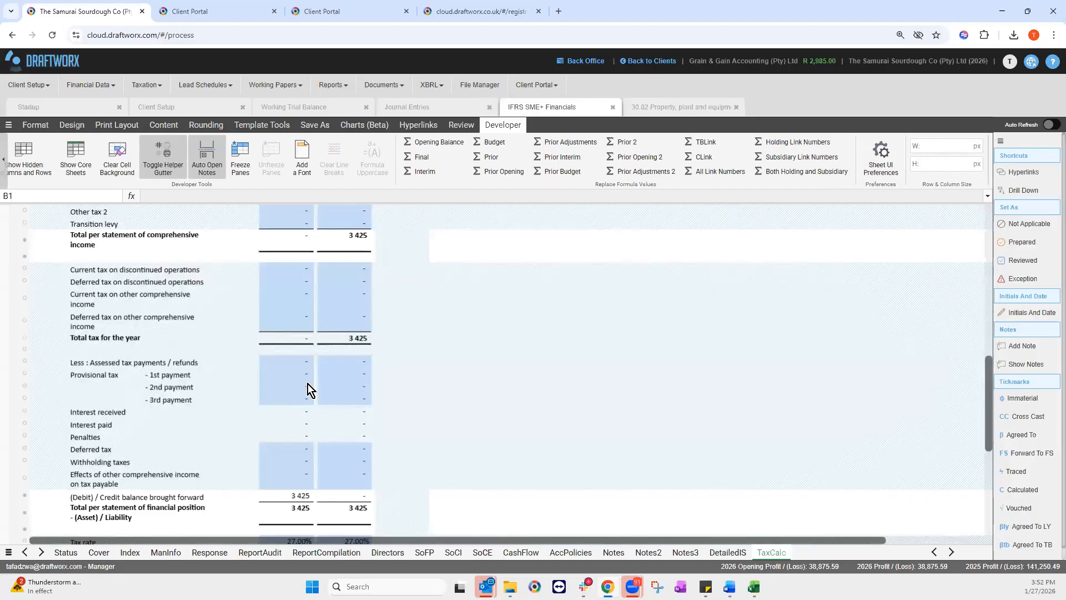
scroll(518, 438, up, 5)
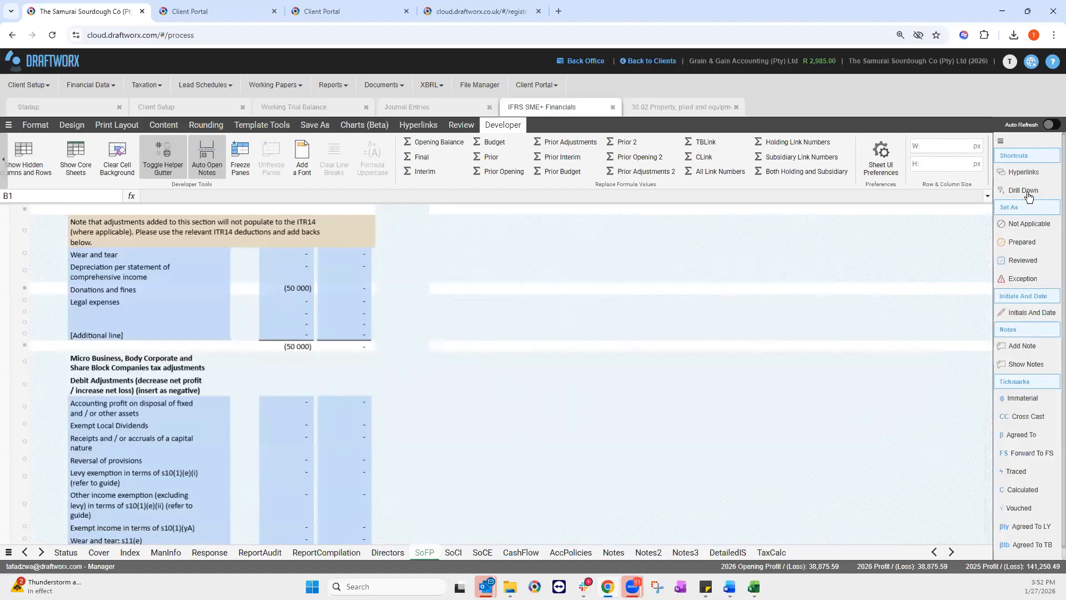
Step: Drill down on the 62 455 property, plant and equipment balance in J15, then close the breakdown
right_click(279, 375)
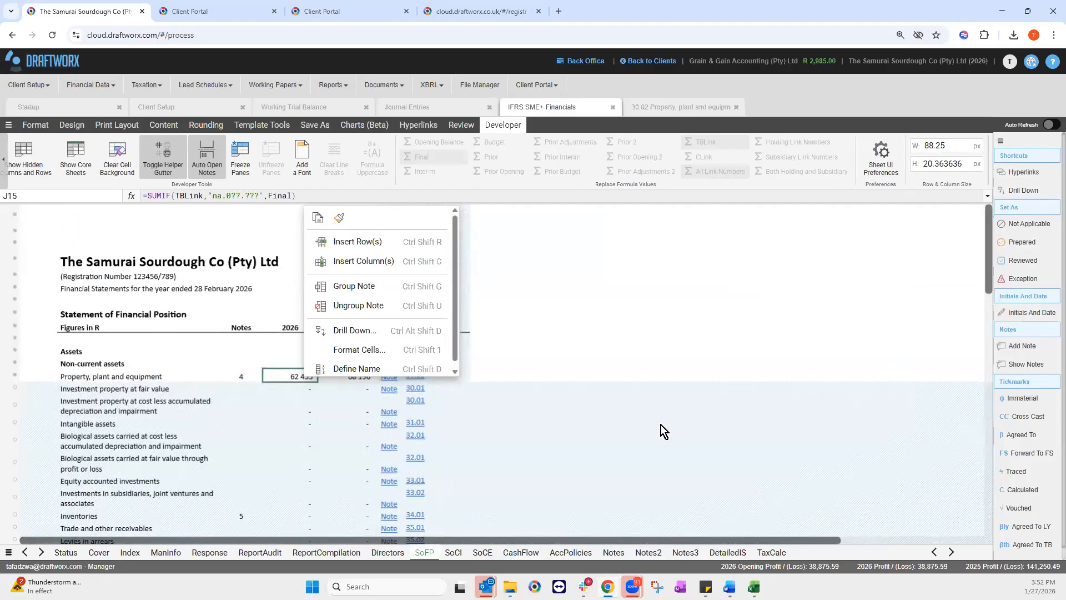
click(1023, 191)
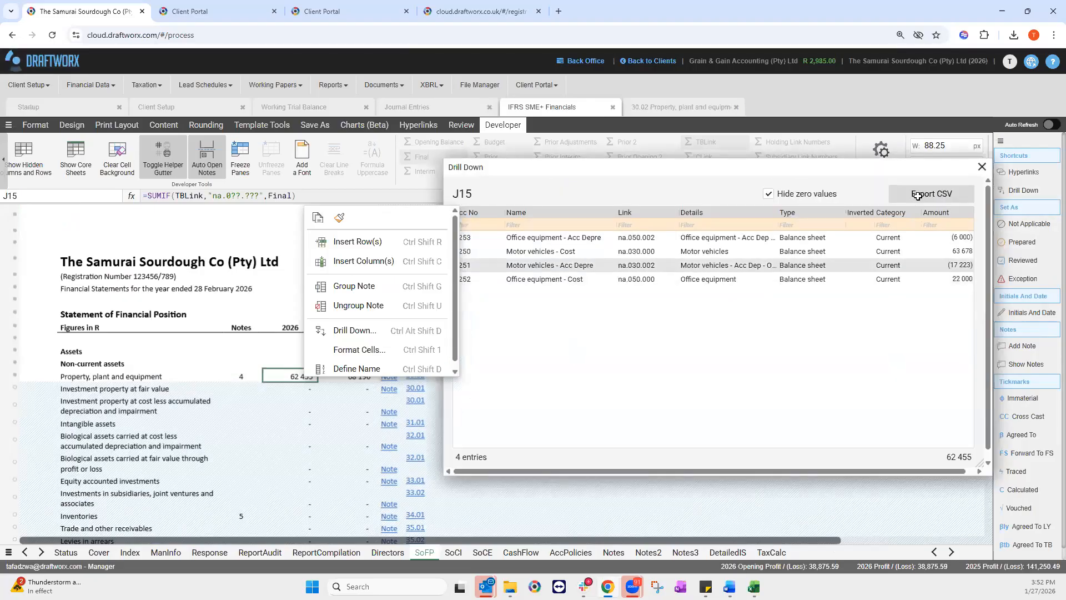
click(982, 167)
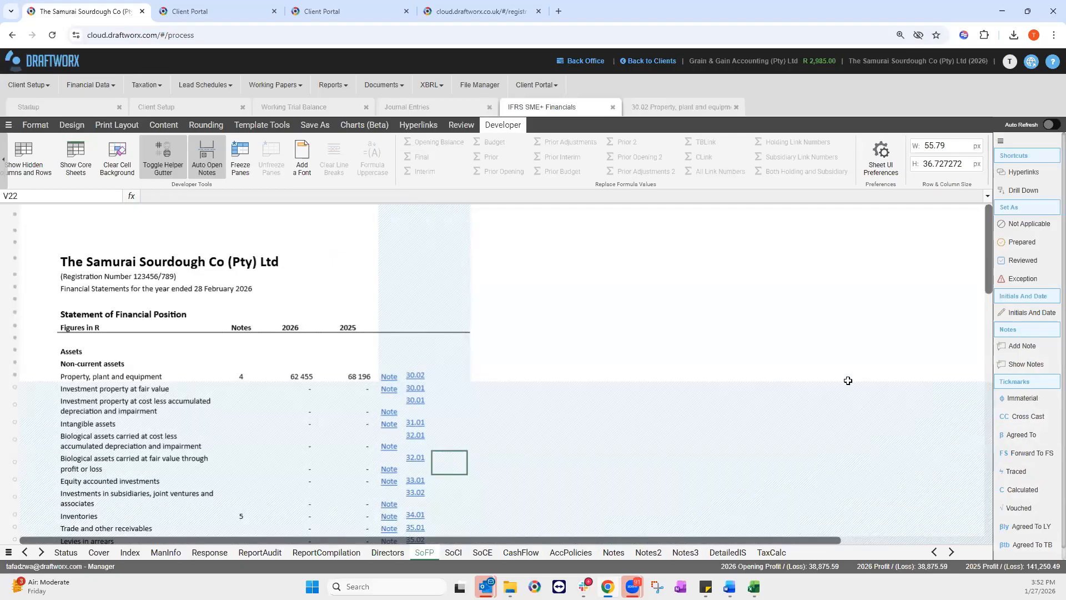
click(38, 127)
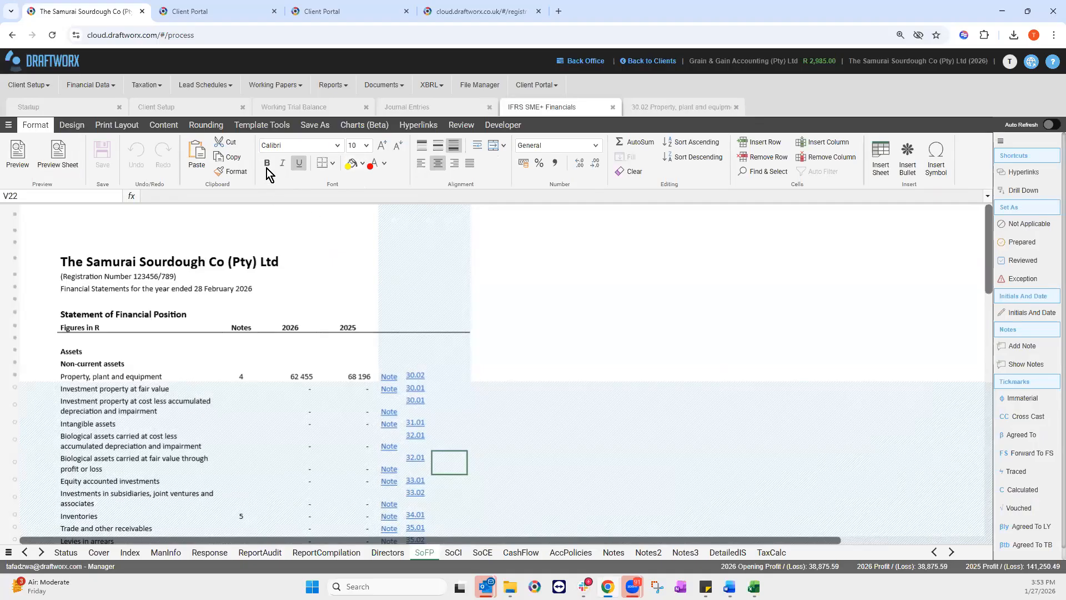
Step: Look through the Borders and Number Format choices without applying any, then go to the Notes sheet
click(332, 163)
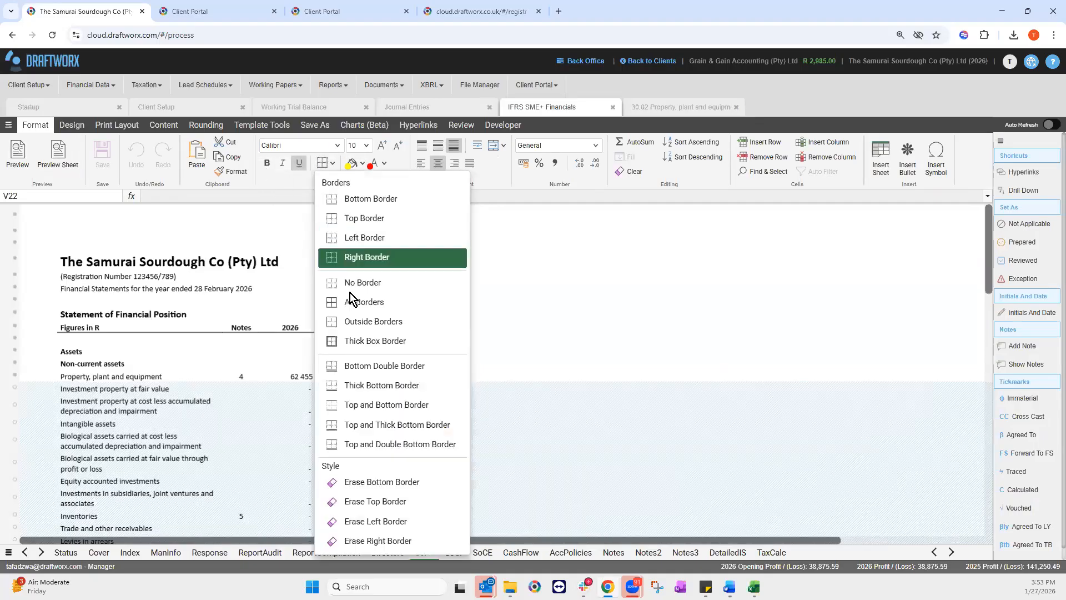
click(376, 162)
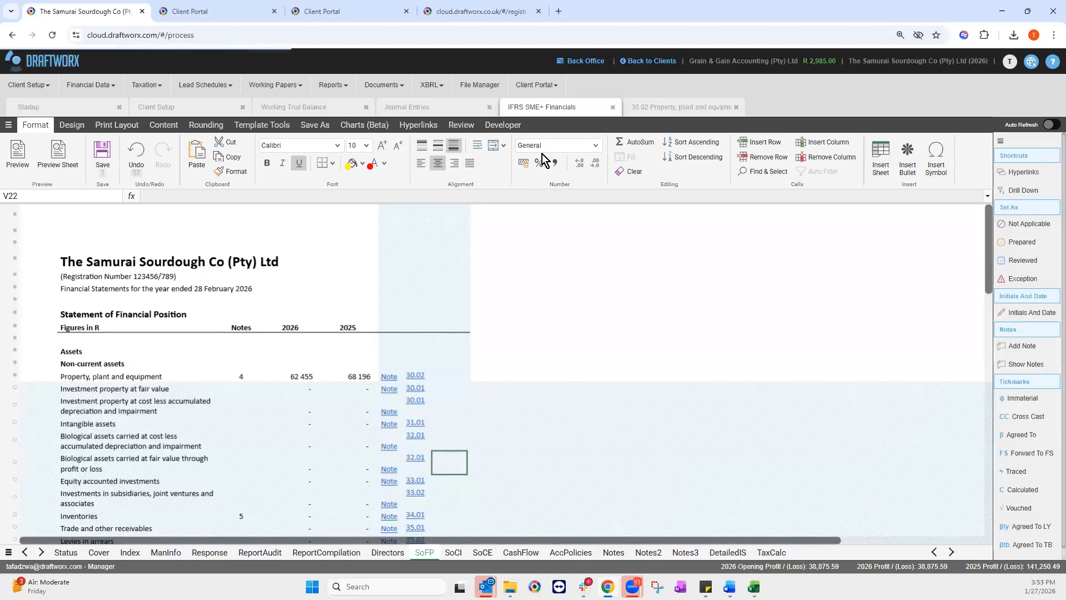
click(598, 145)
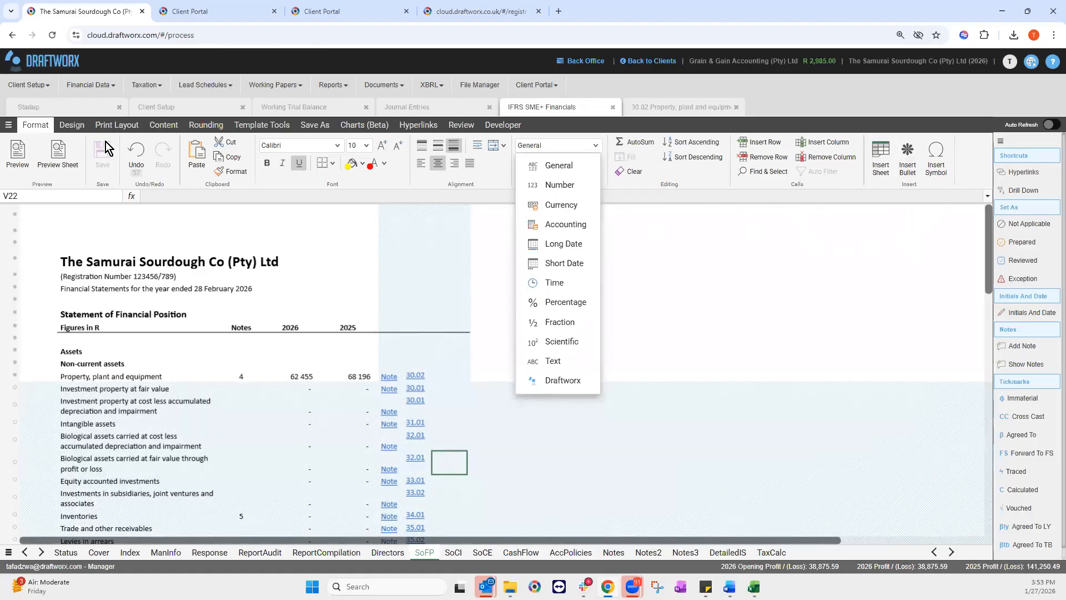
click(99, 178)
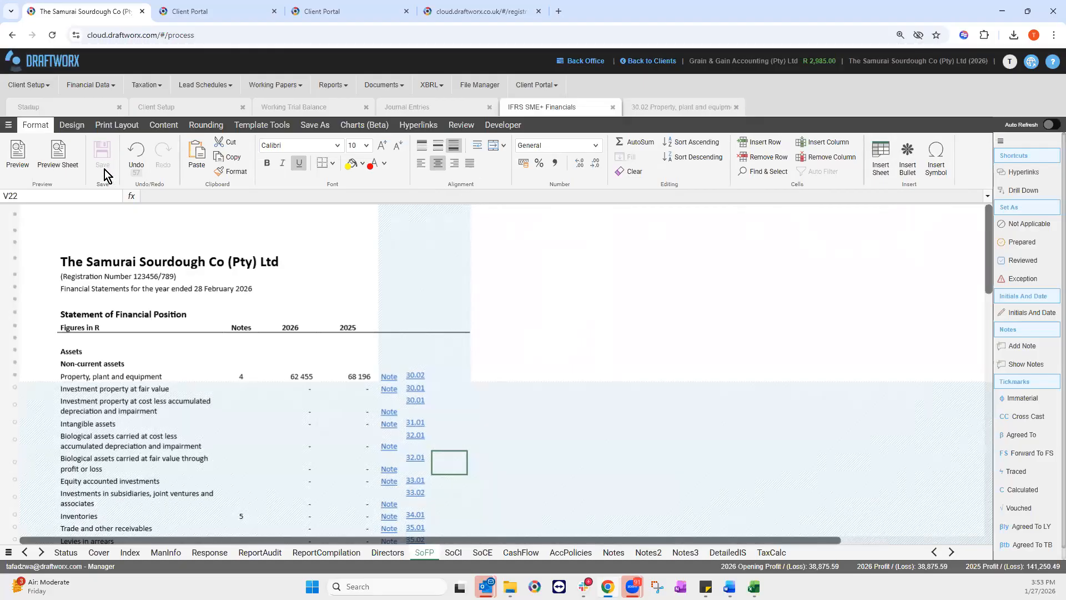
click(617, 552)
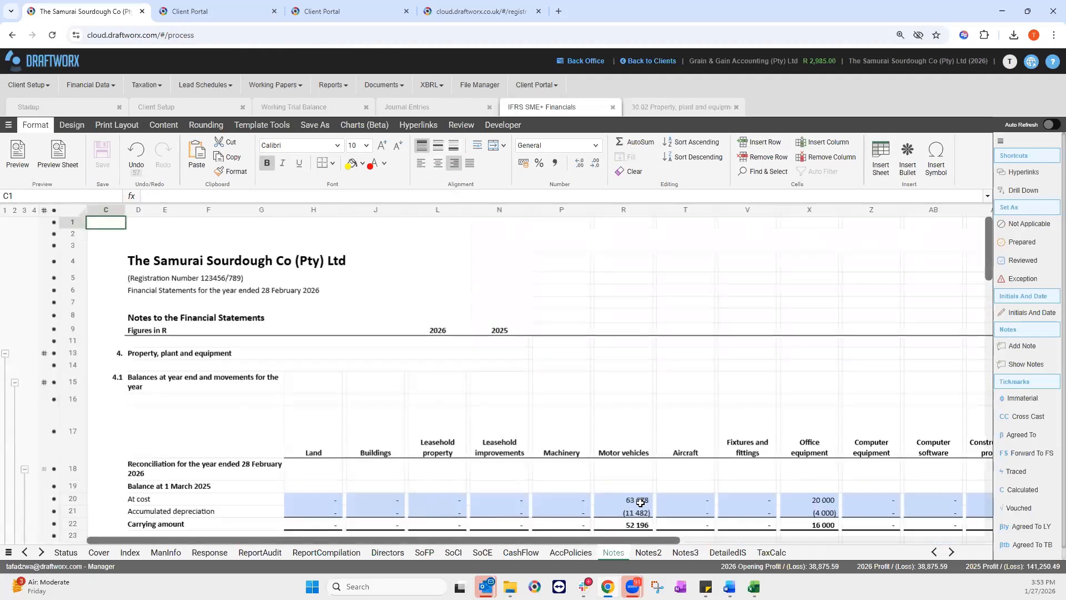
Step: Enter 1 as the motor vehicles additions in R25, save the workbook, then reselect R25 and T26
scroll(651, 461, down, 3)
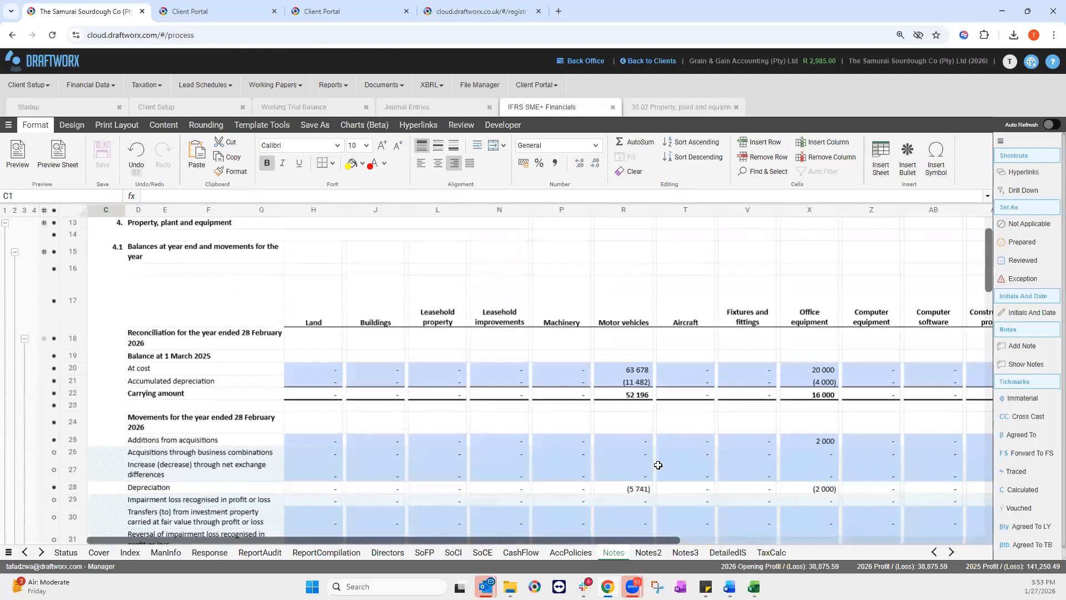
click(639, 442)
text(1)
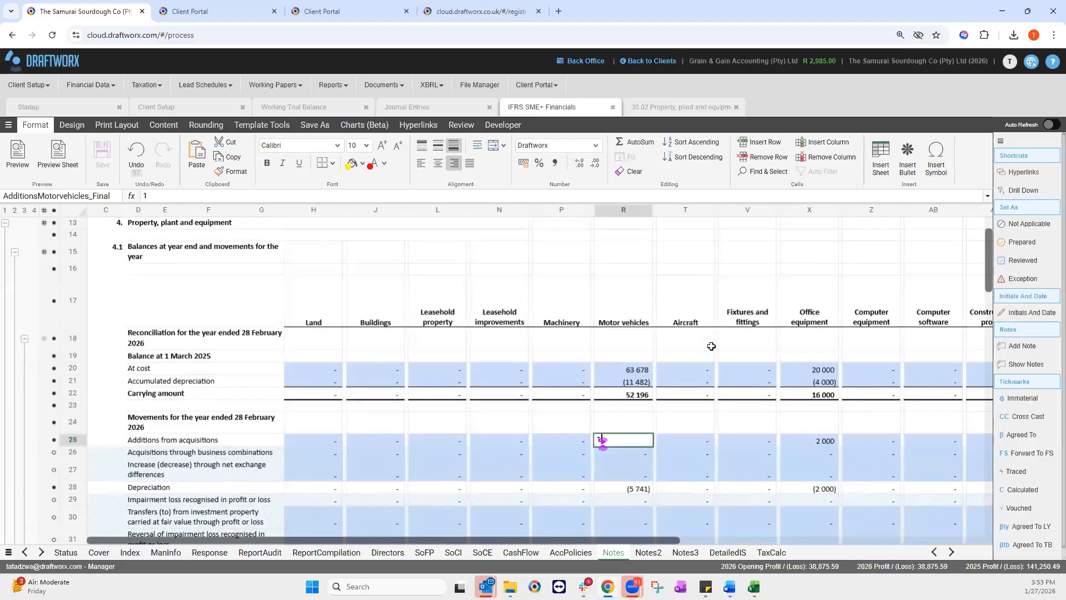
key(Return)
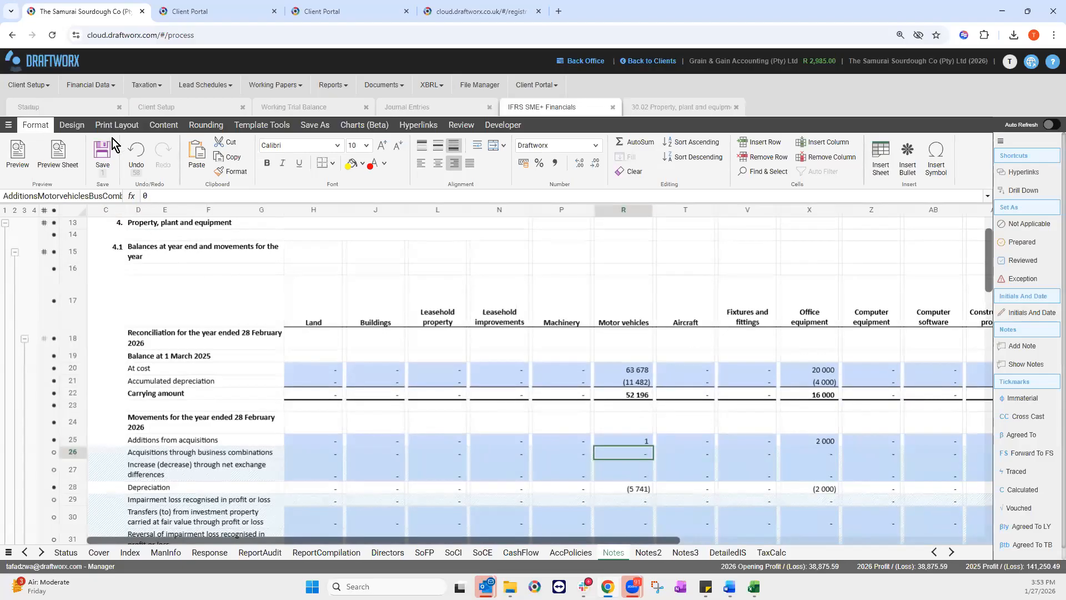
click(100, 158)
click(638, 439)
click(670, 455)
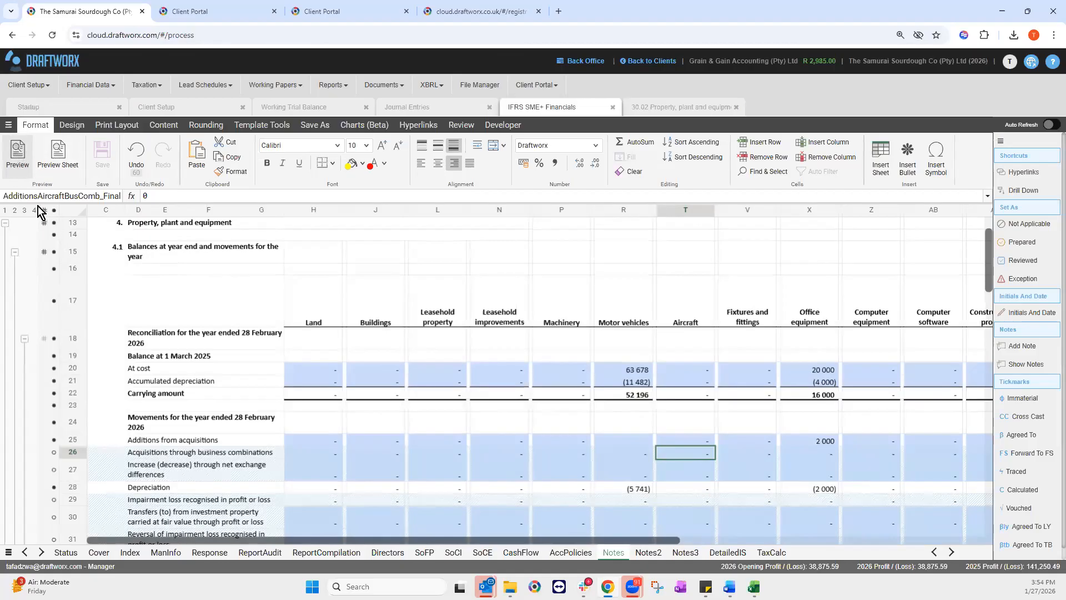
Step: Open the IFRS SME+ Financials print preview and close it again
click(20, 156)
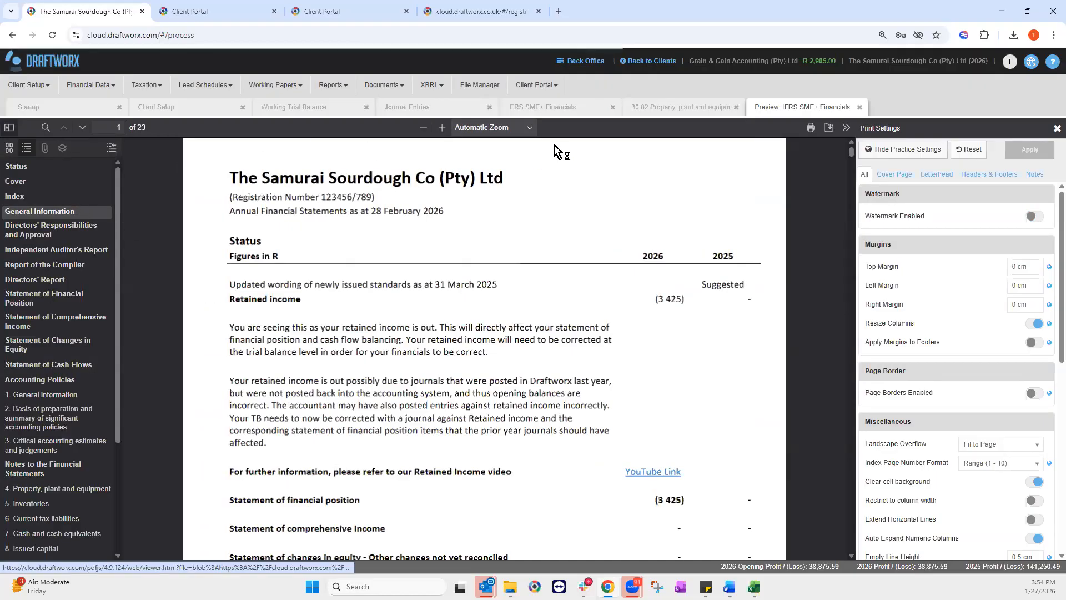
click(860, 107)
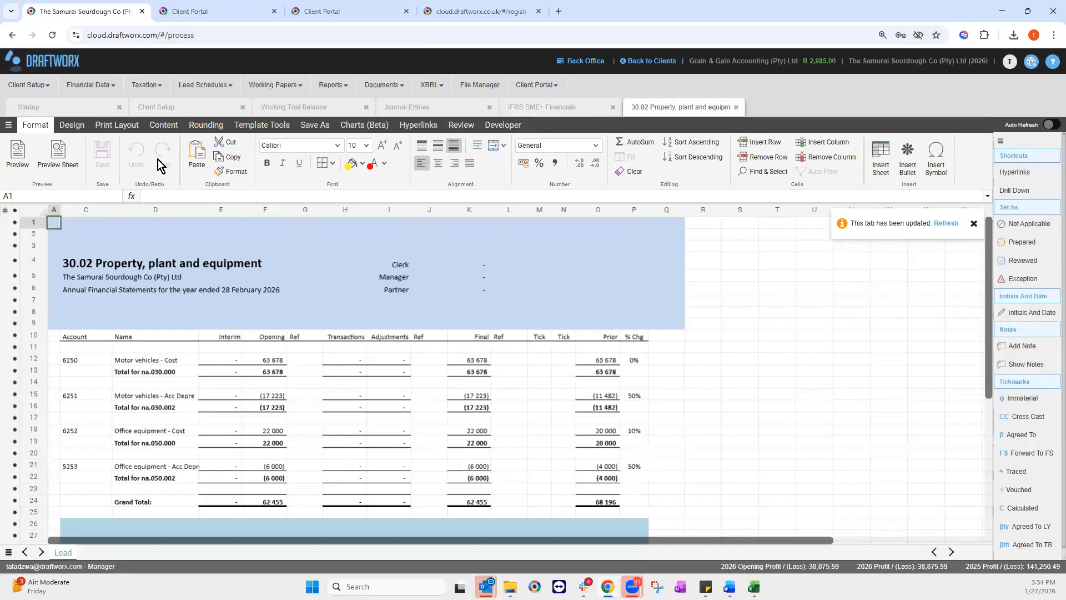
Step: Back in the IFRS SME+ Financials workbook, generate the financial statements preview
click(163, 126)
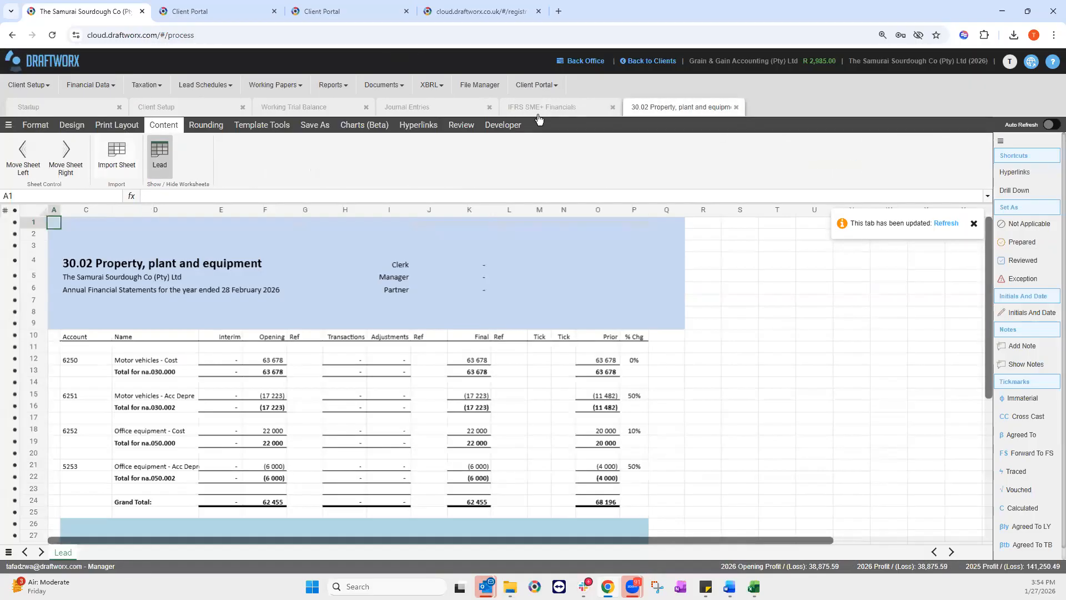
click(35, 126)
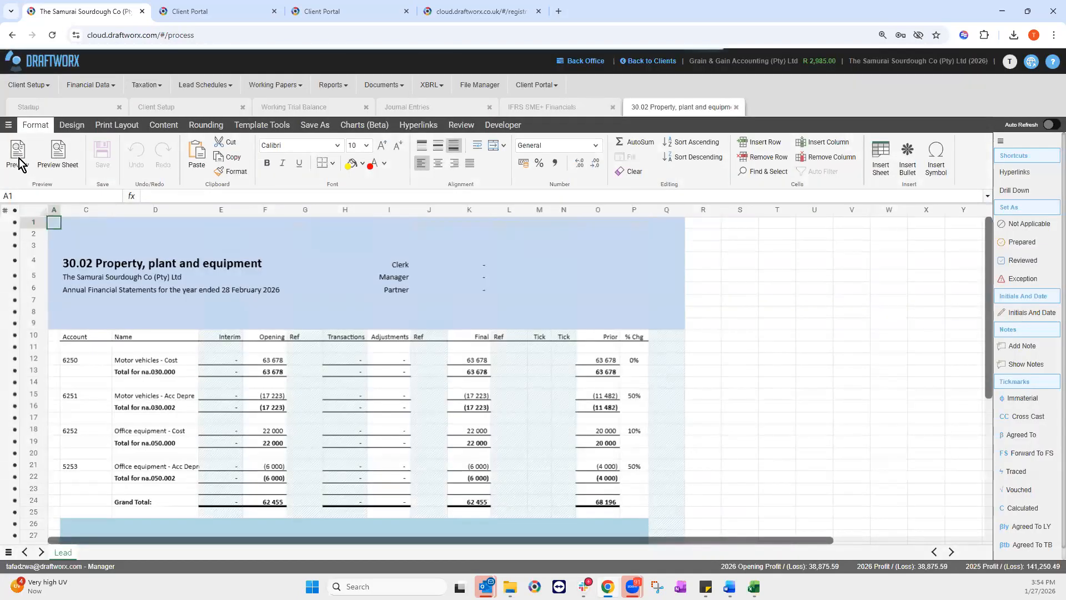
click(550, 107)
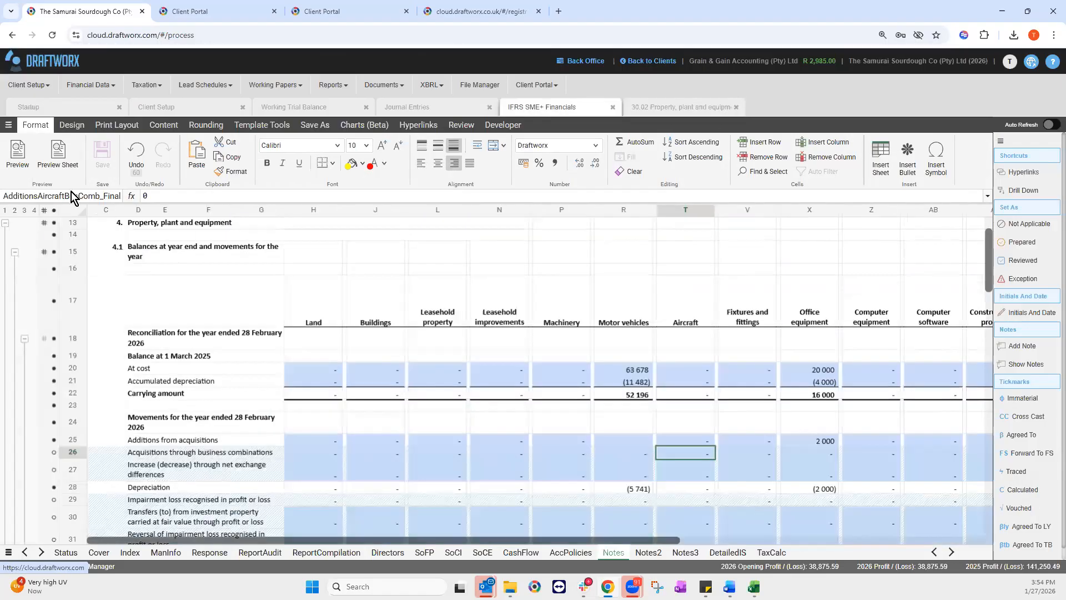
click(17, 158)
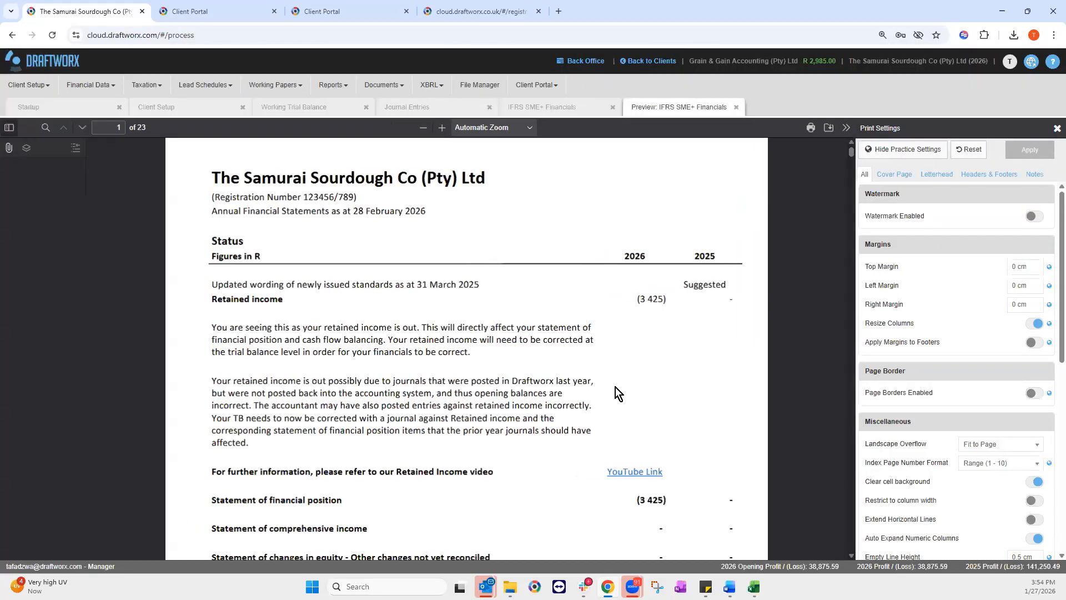
Step: Hide the Status sheet from the financials and close the outdated preview
scroll(427, 357, down, 3)
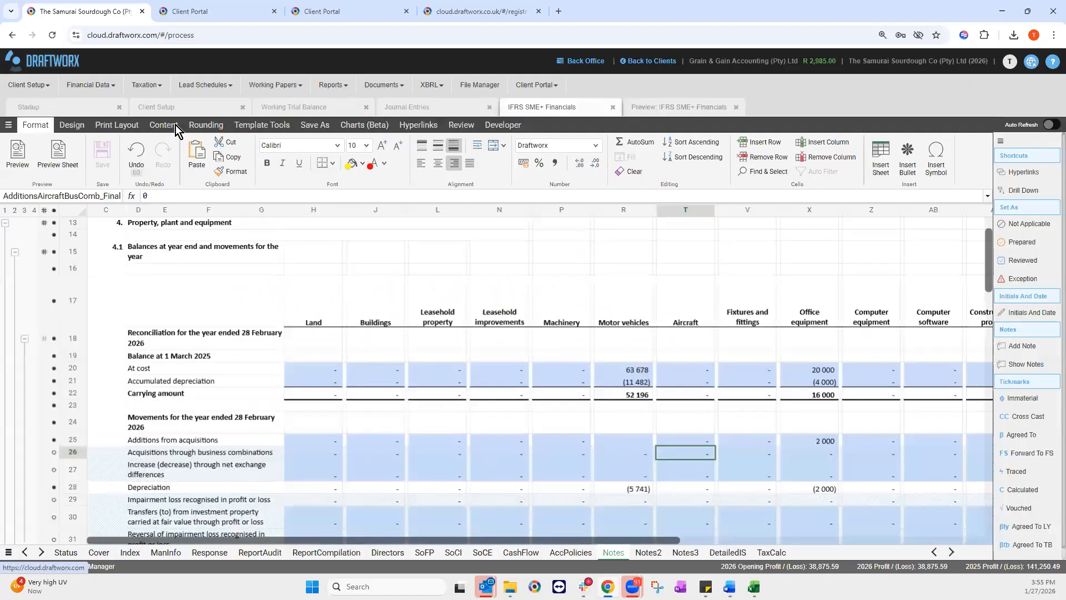
click(175, 124)
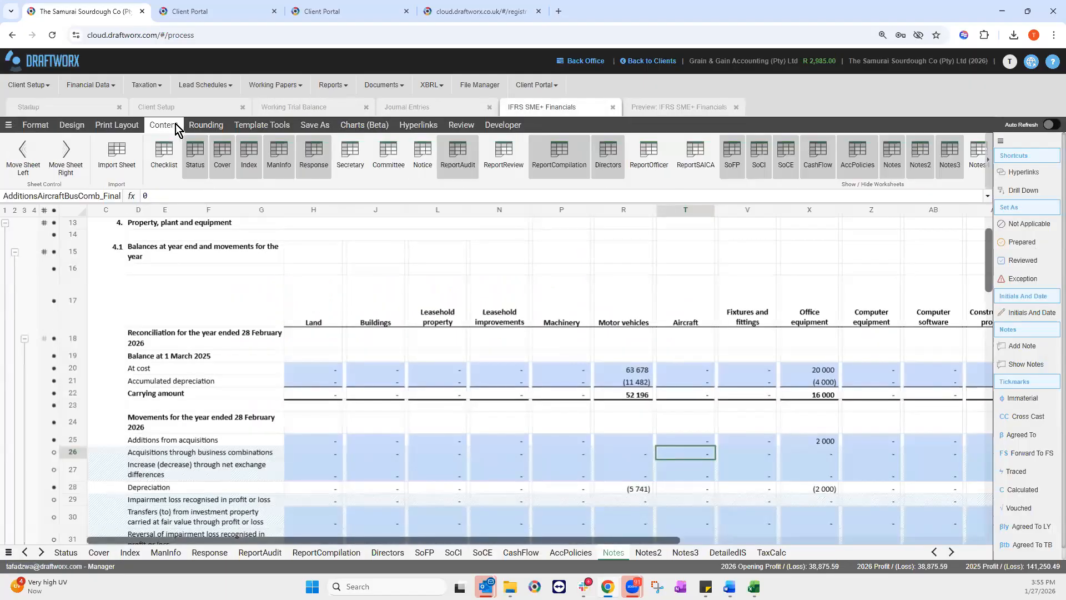
click(190, 158)
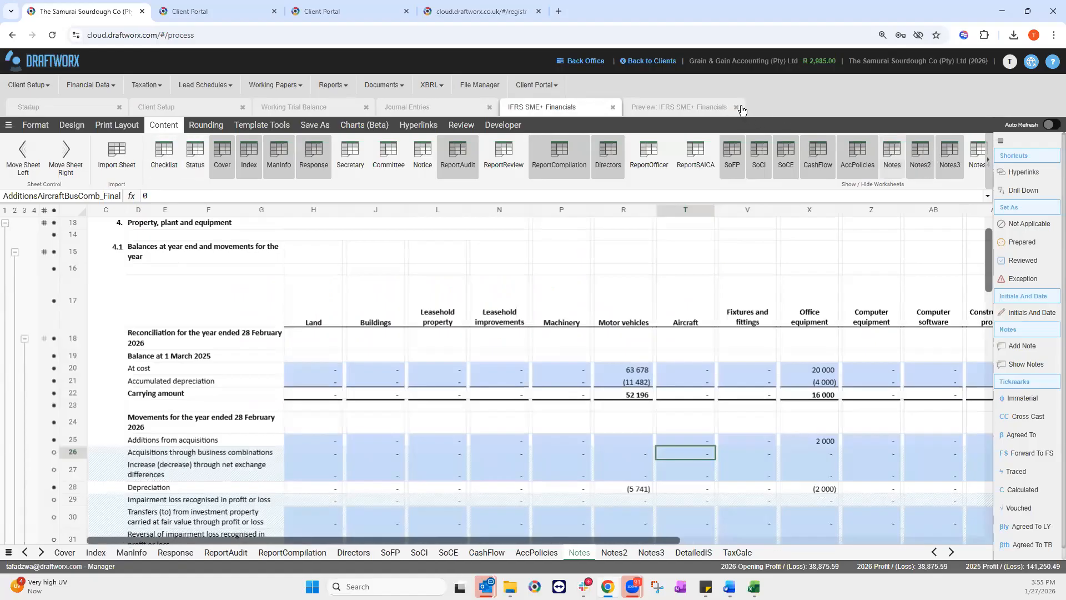
click(35, 125)
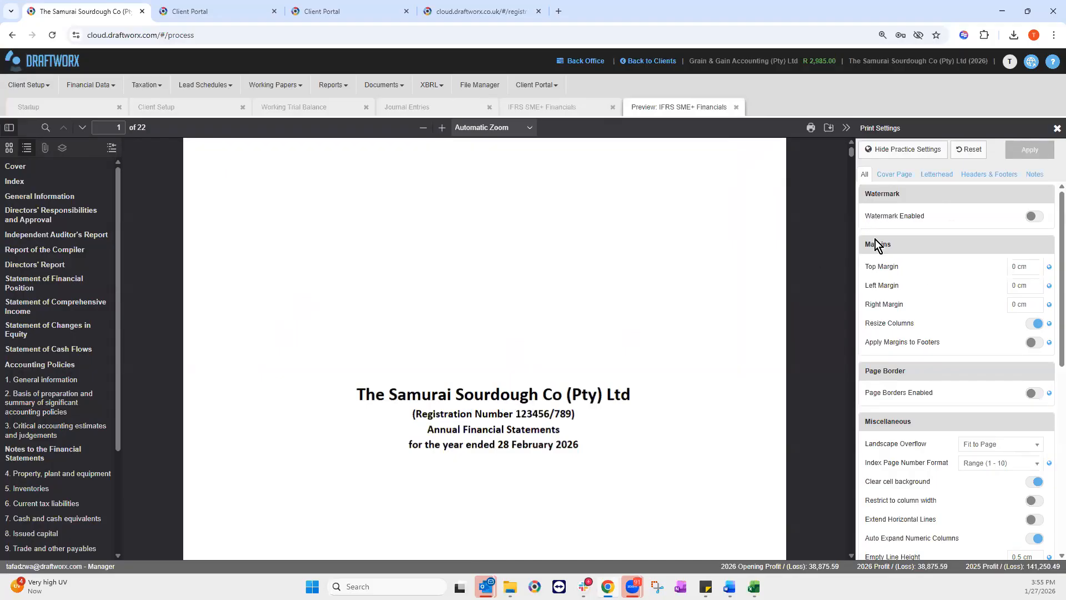
Step: Turn on Watermark Enabled in Print Settings, review the remaining options, then go to Cover Page settings
click(1033, 217)
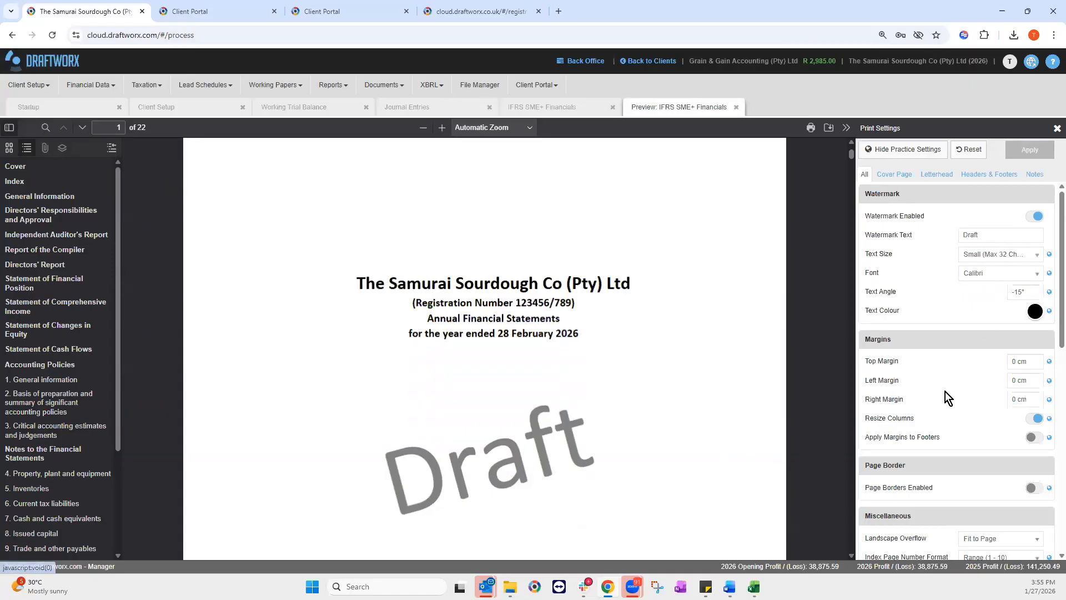
scroll(916, 397, down, 3)
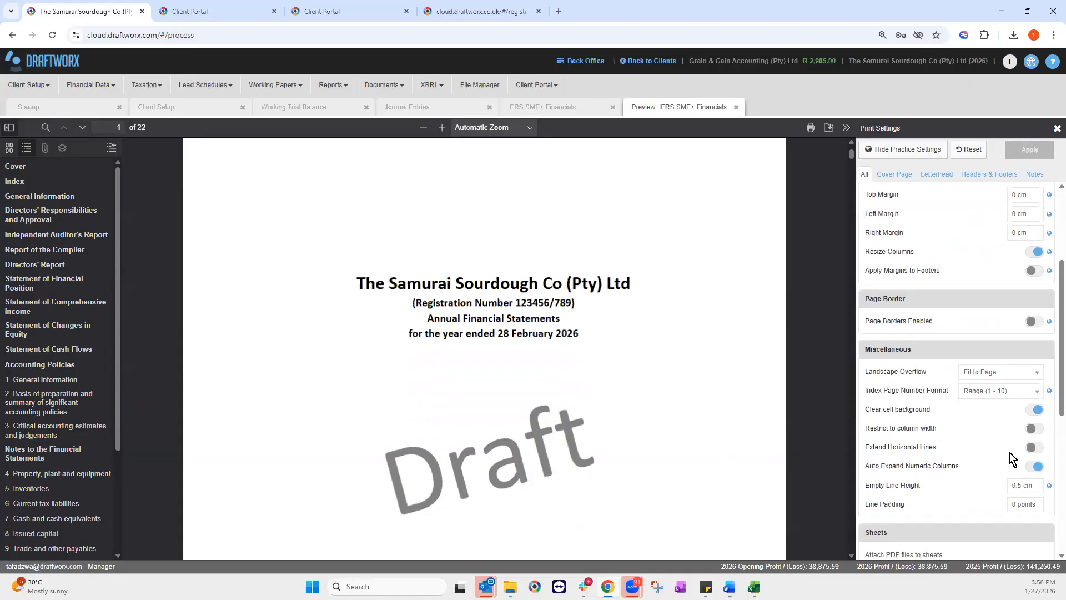
scroll(1000, 462, down, 2)
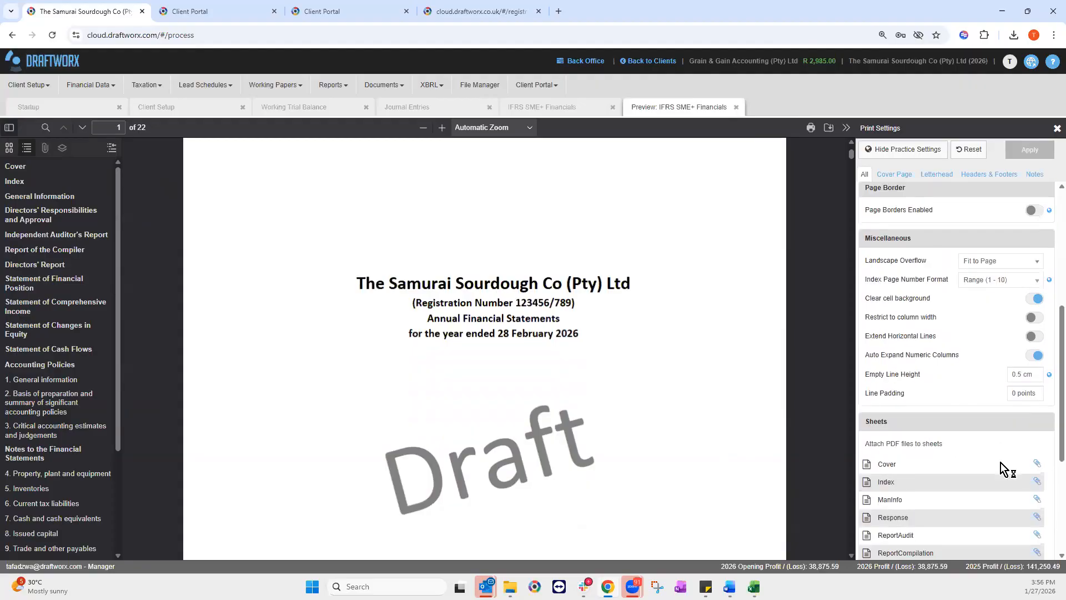
scroll(1001, 462, down, 4)
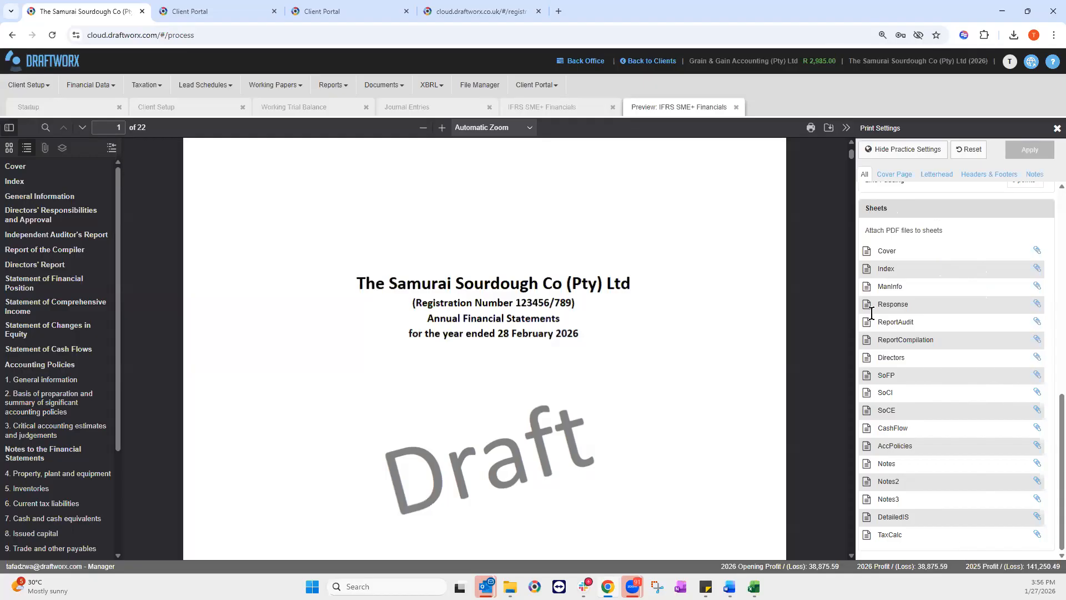
click(906, 175)
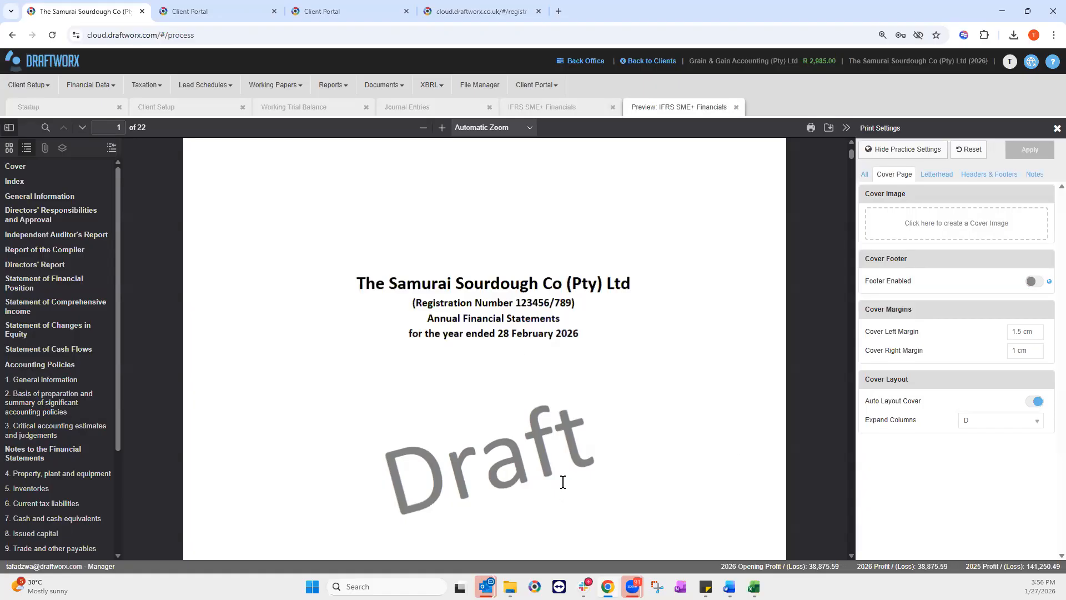
Step: Download the logo attached to the My Logo request in the Client Portal and return to Draftworx
click(209, 12)
click(65, 111)
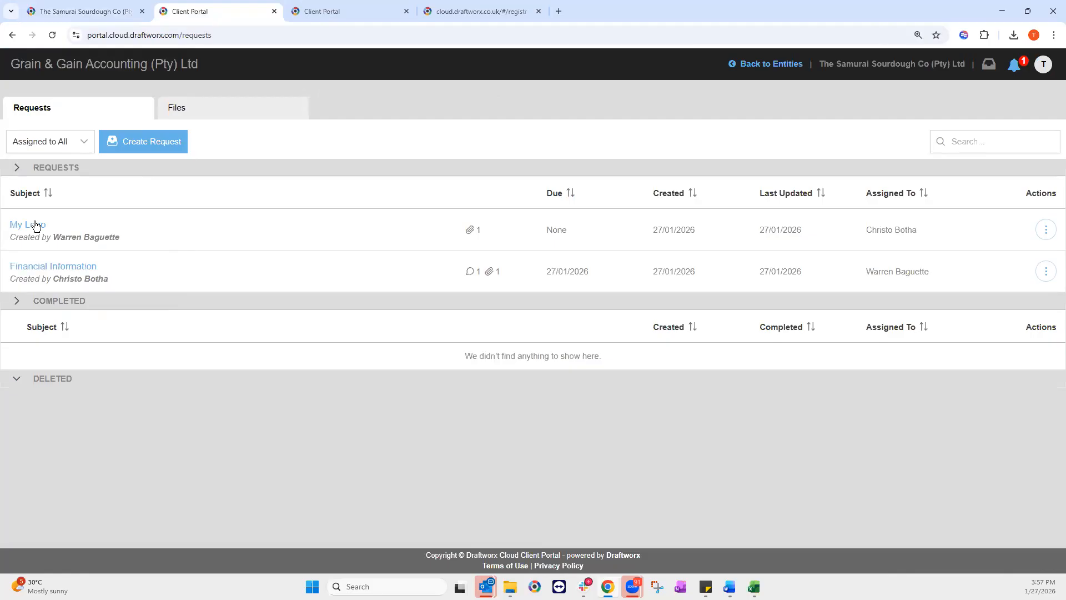
click(36, 225)
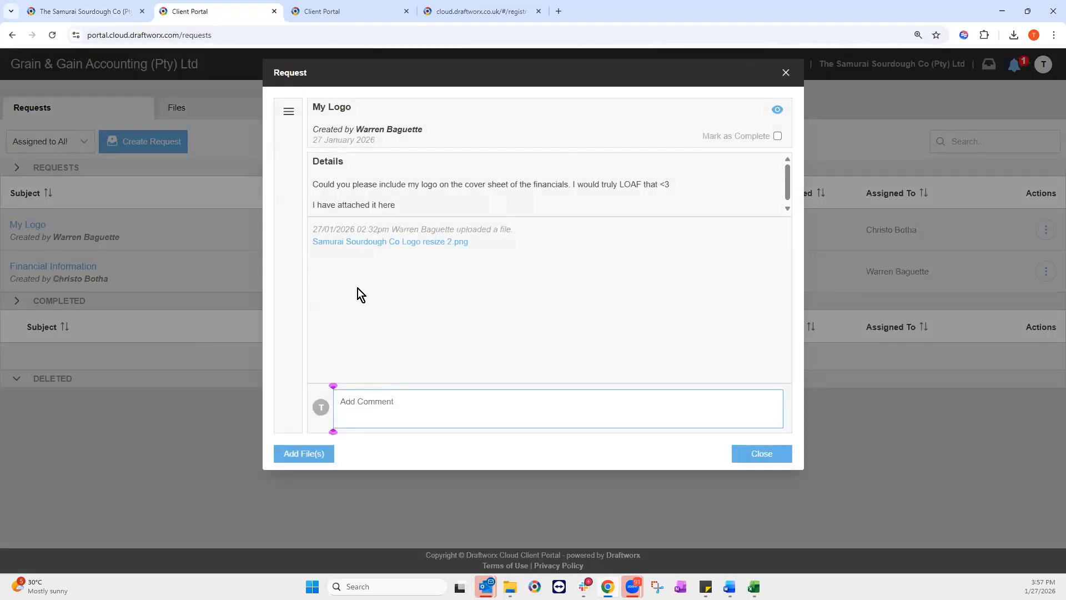
click(374, 245)
click(638, 144)
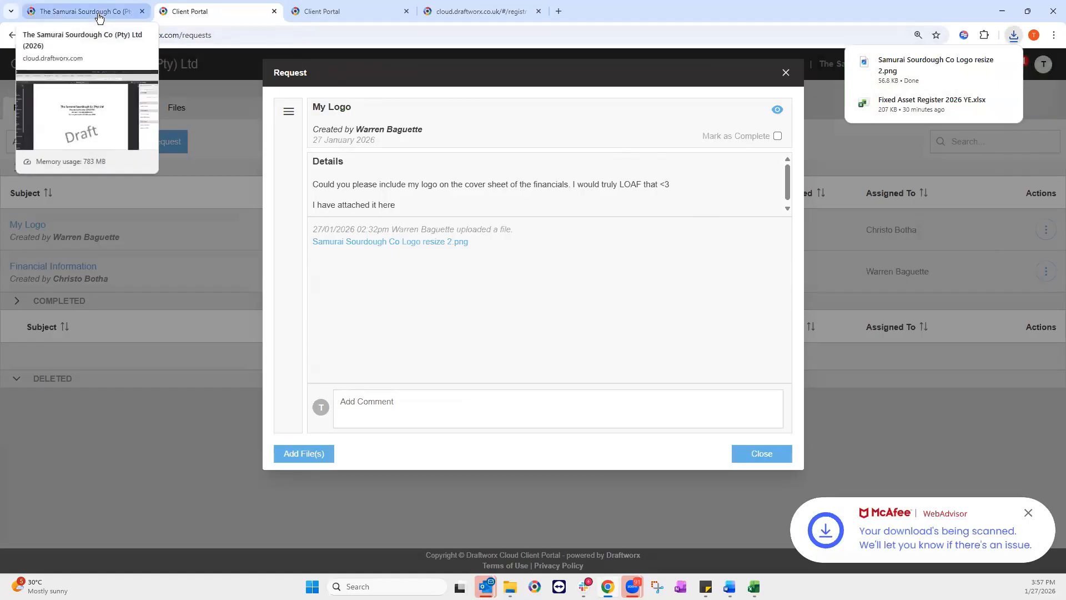
click(98, 14)
click(953, 228)
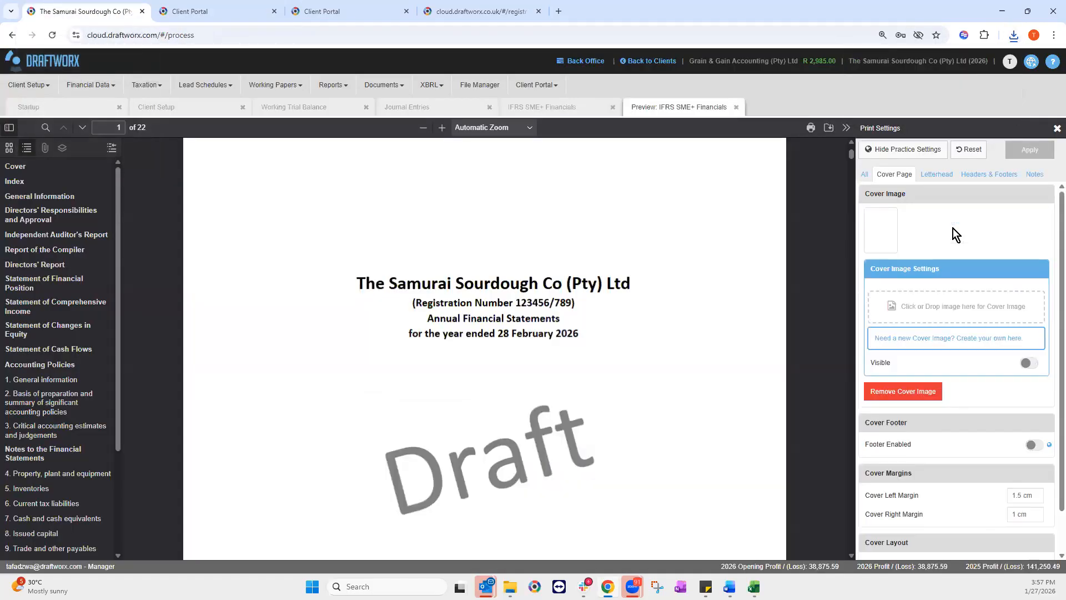
Step: Upload 'Samurai Sourdough Co Logo resize 2' as the cover image and apply it
click(952, 313)
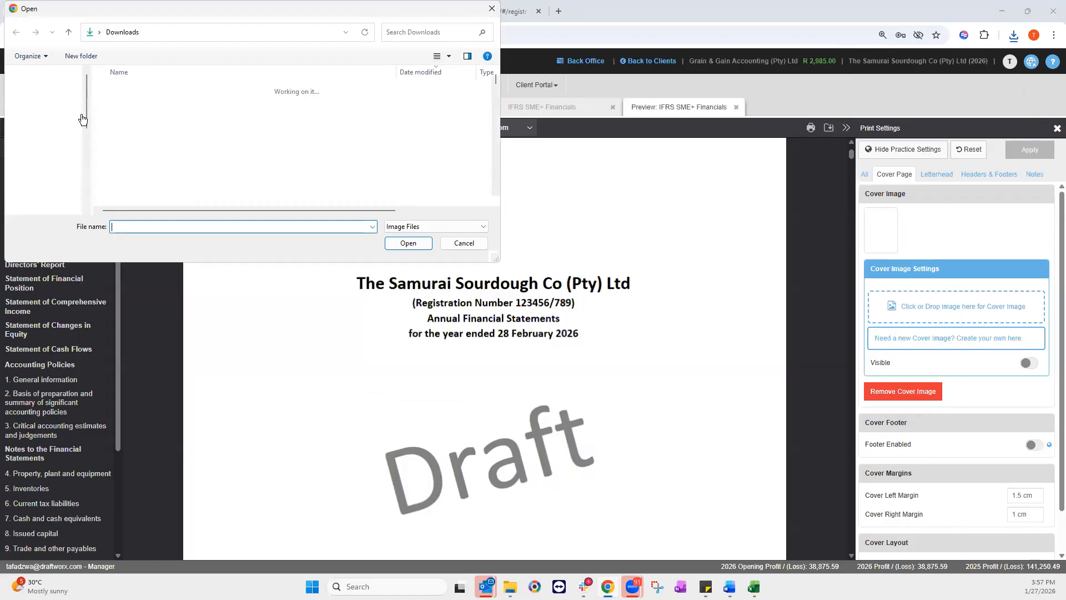
scroll(43, 170, down, 4)
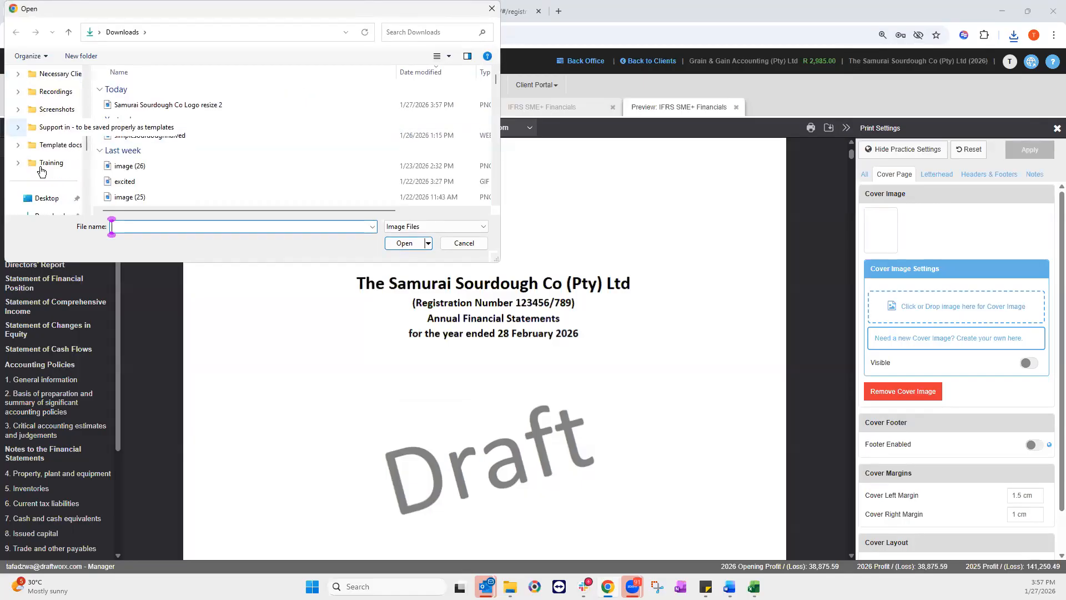
click(174, 107)
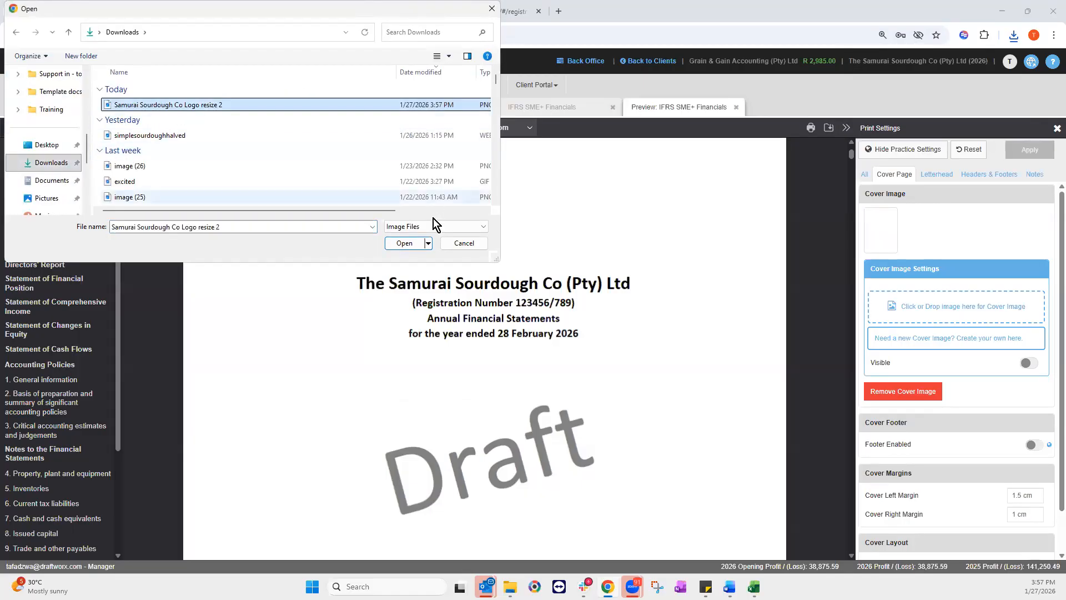
click(410, 242)
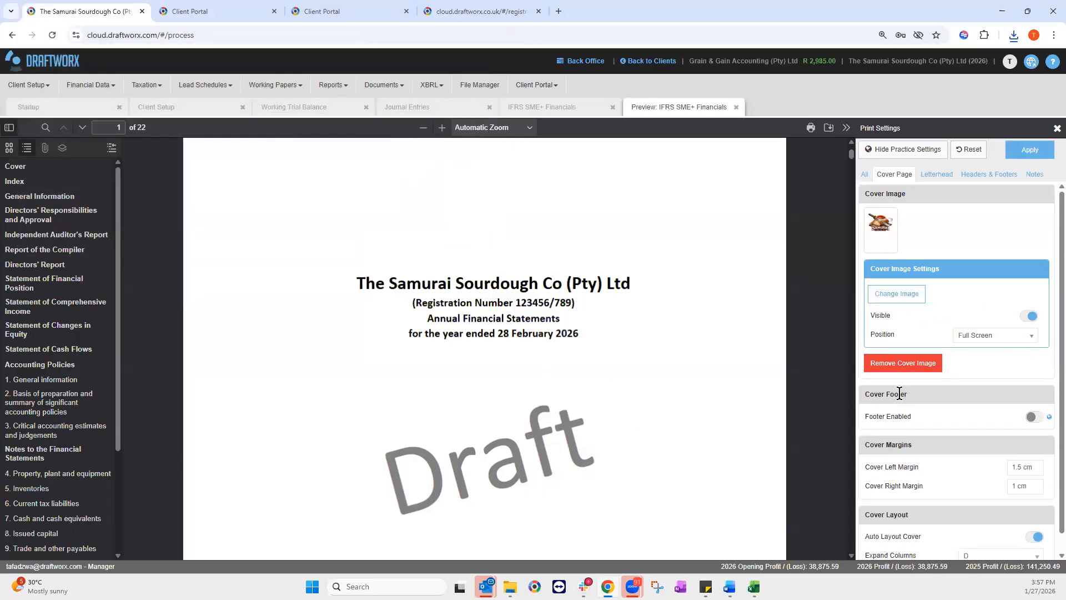
scroll(964, 319, down, 1)
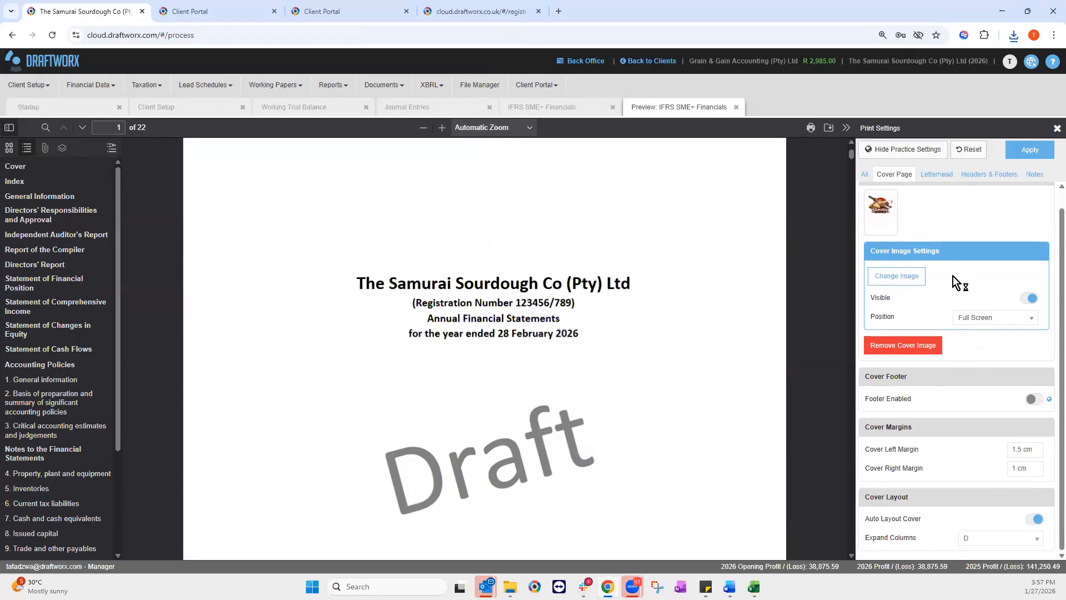
click(1032, 155)
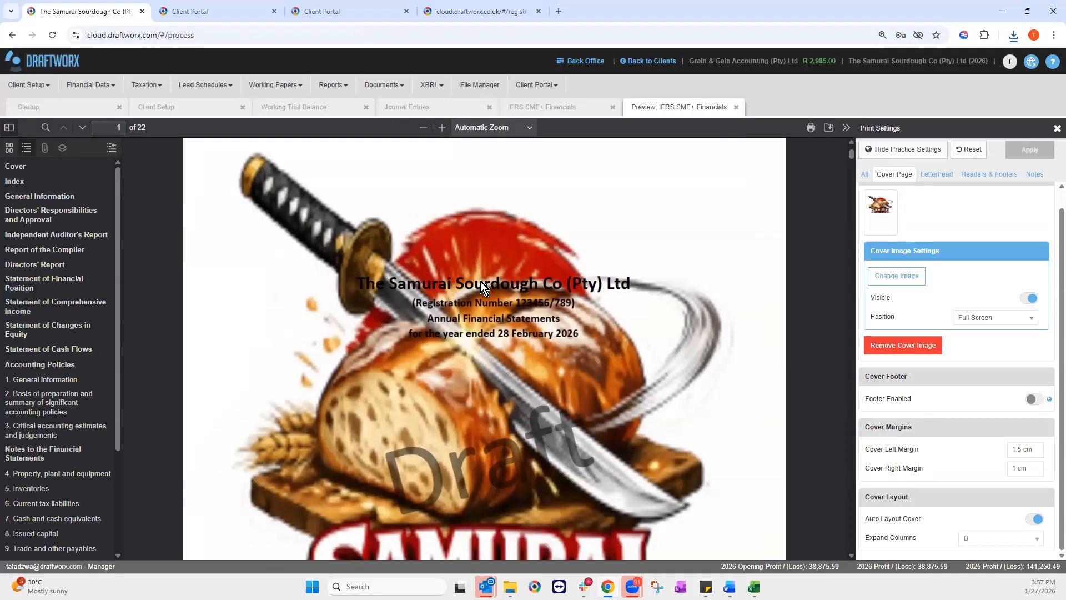
Step: Set the cover logo position to Middle Center and apply it
scroll(443, 295, down, 7)
scroll(452, 314, up, 7)
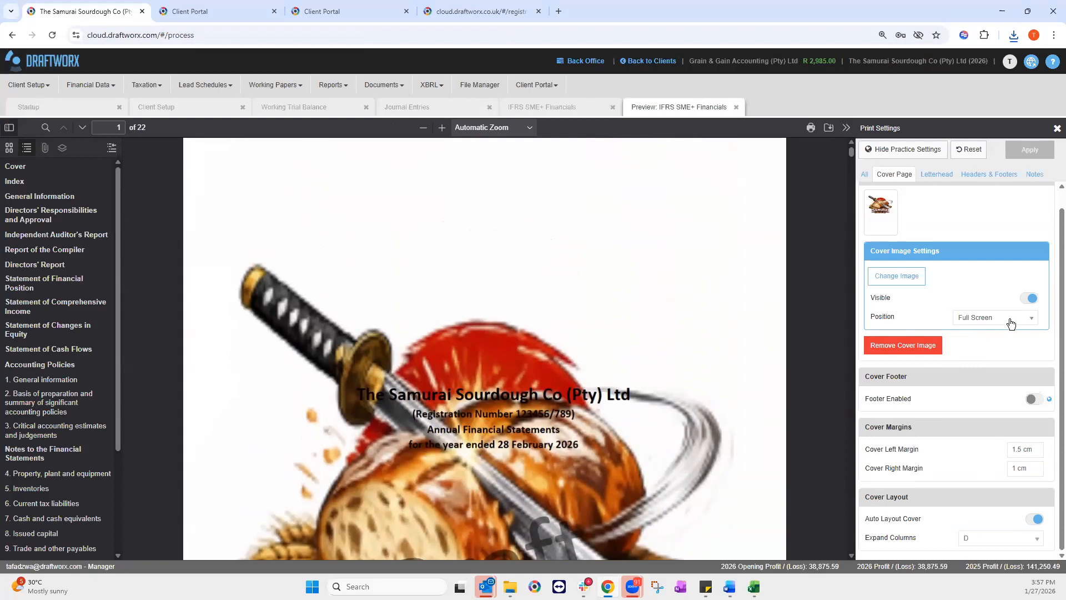
click(1010, 322)
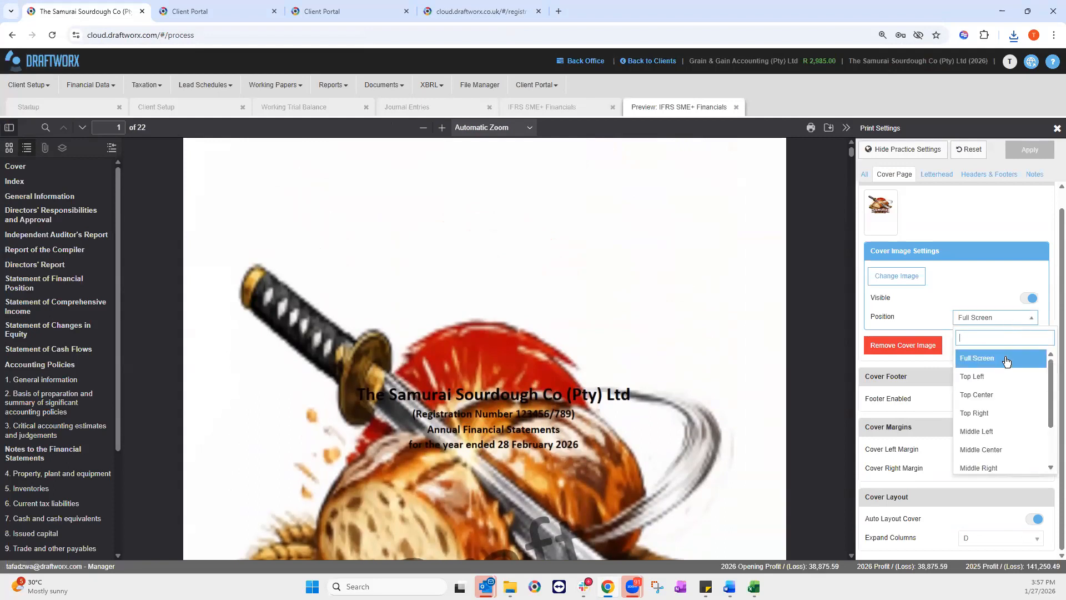
click(988, 456)
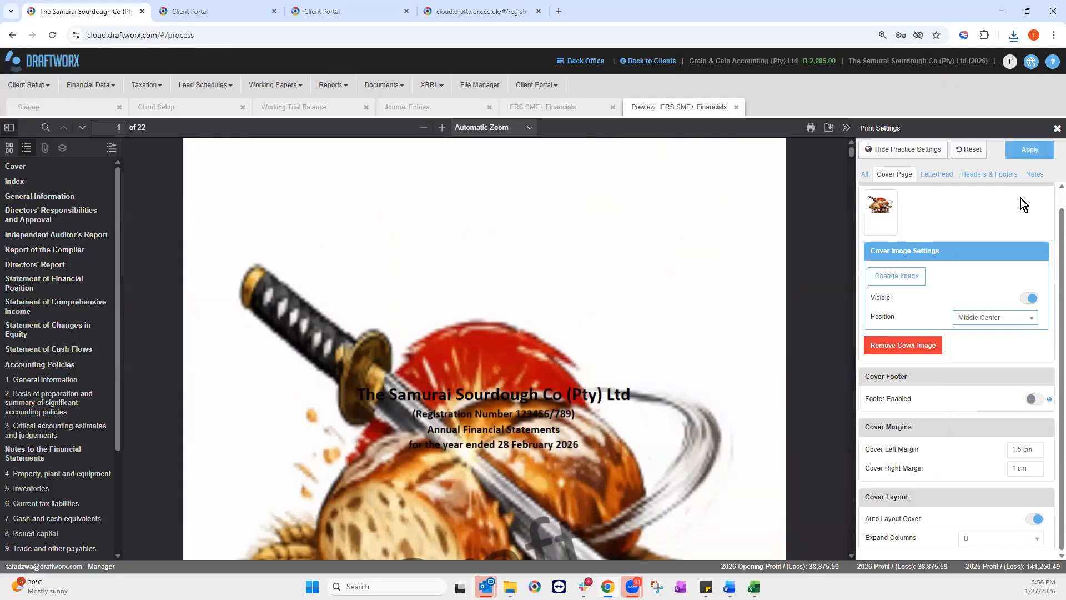
click(1031, 151)
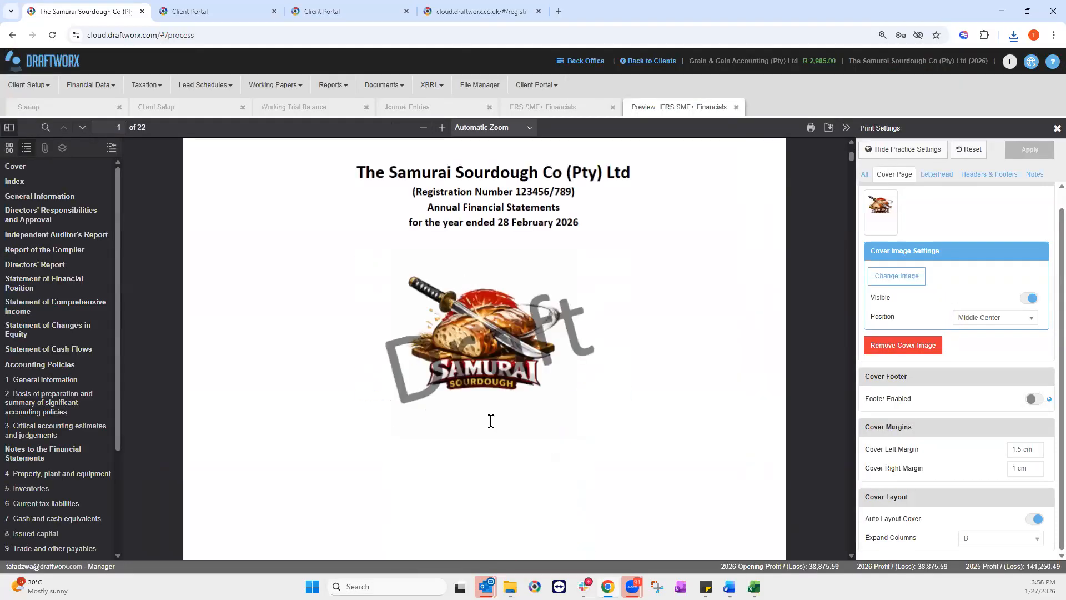
scroll(521, 353, down, 3)
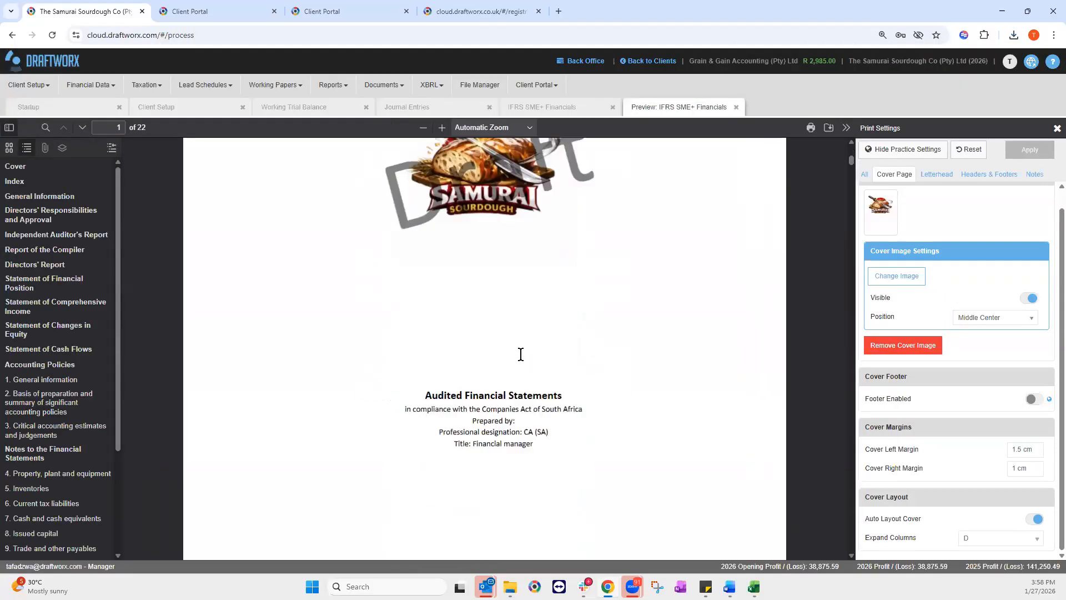
scroll(521, 353, up, 7)
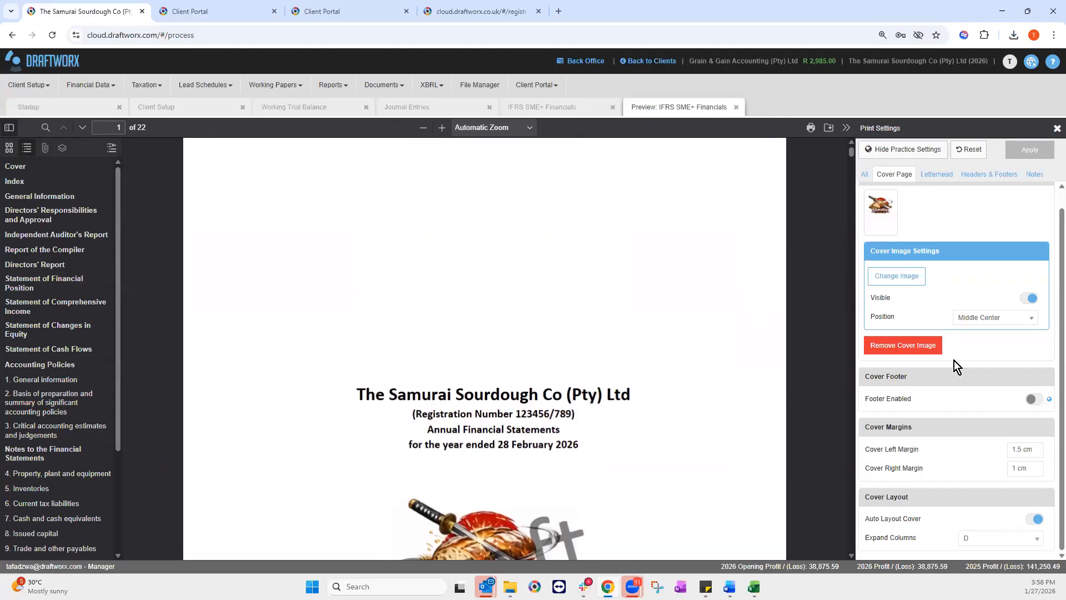
Step: Apply the Grain & Gain Accounting letterhead to the ReportCompilation sheet and refresh the preview
click(923, 176)
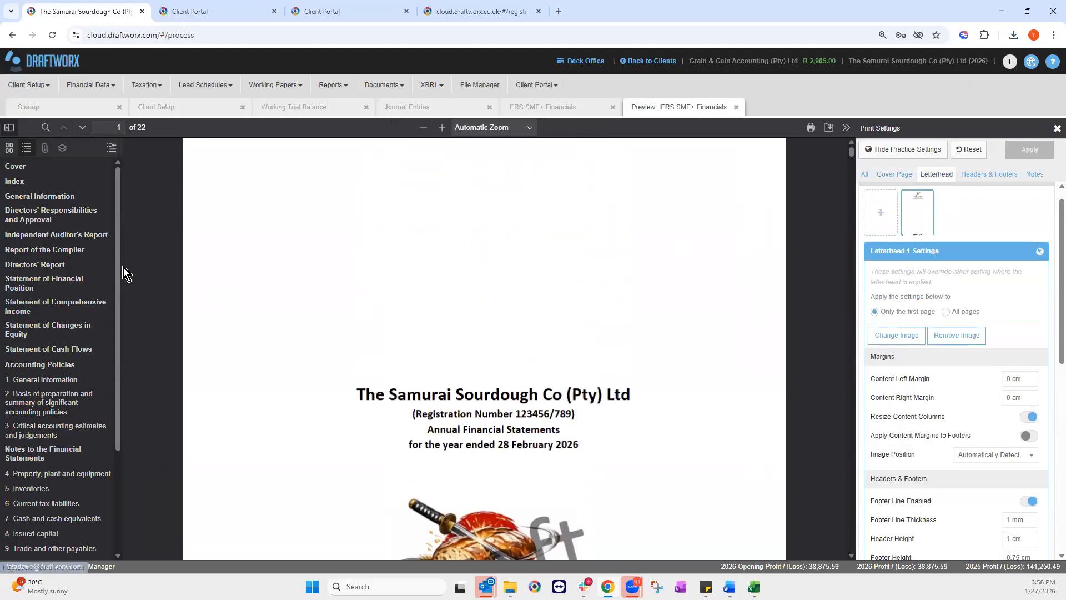
click(50, 250)
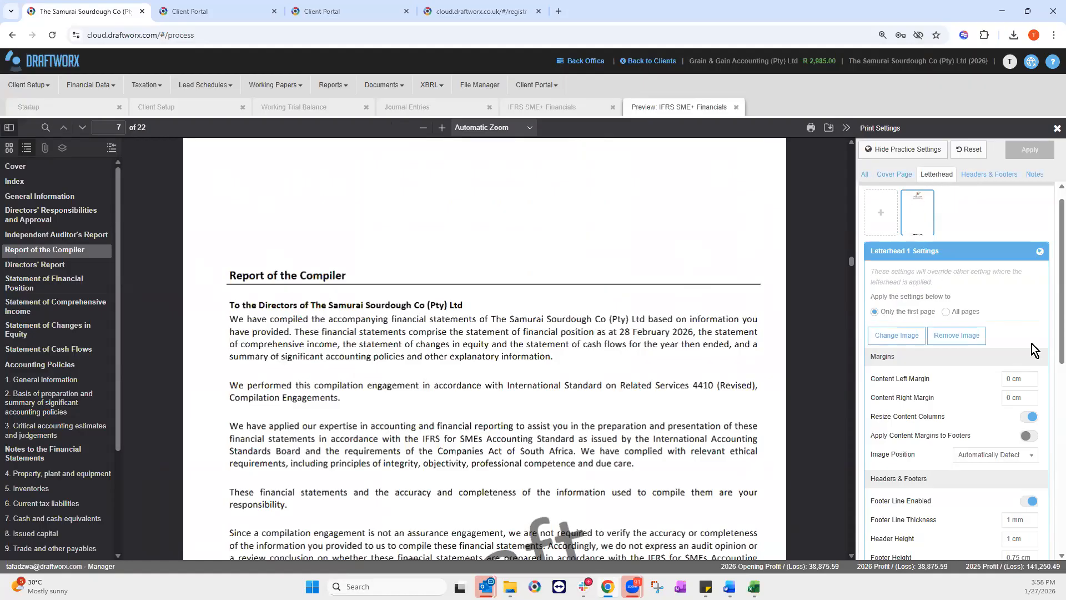
scroll(967, 394, down, 2)
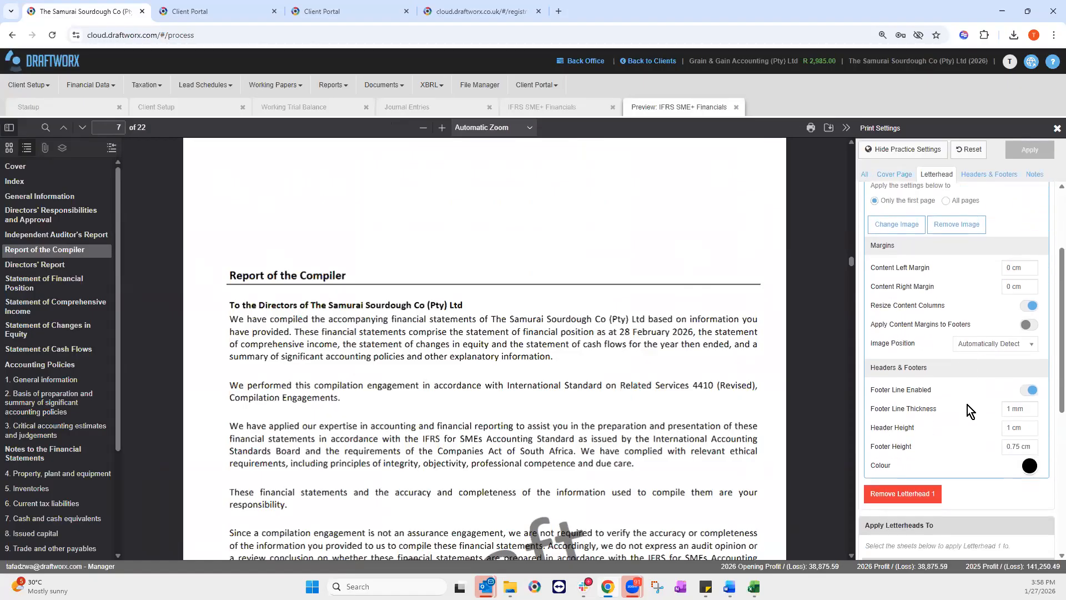
scroll(957, 465, down, 3)
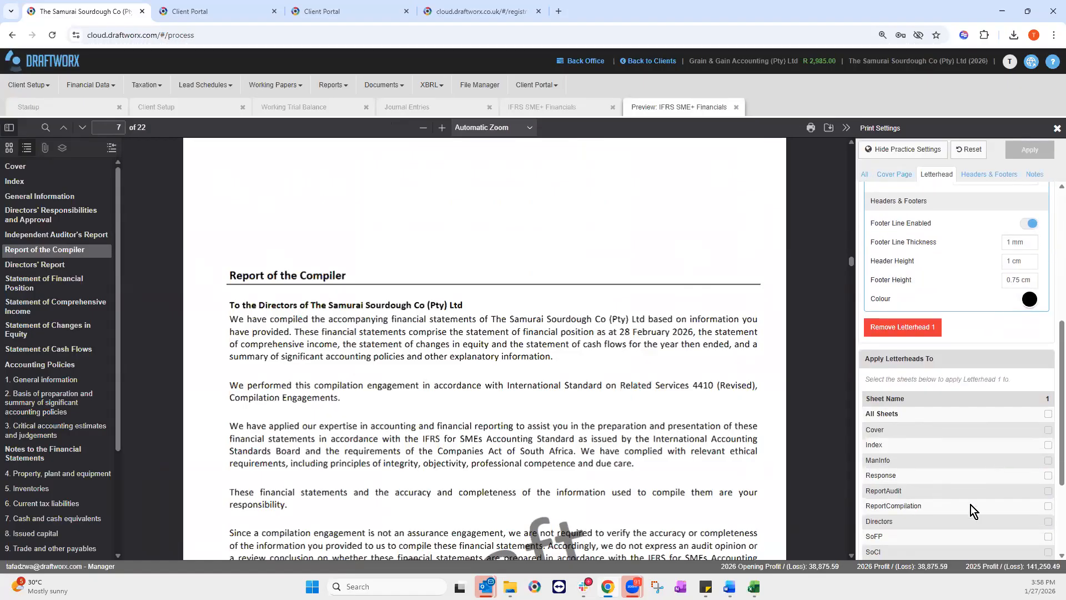
click(1048, 506)
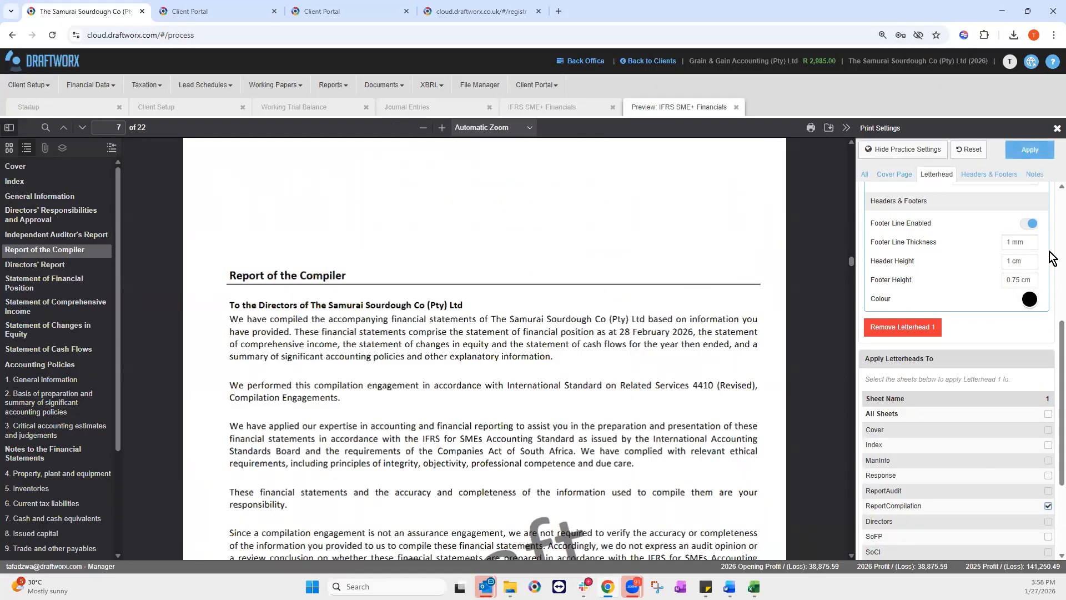
click(1030, 151)
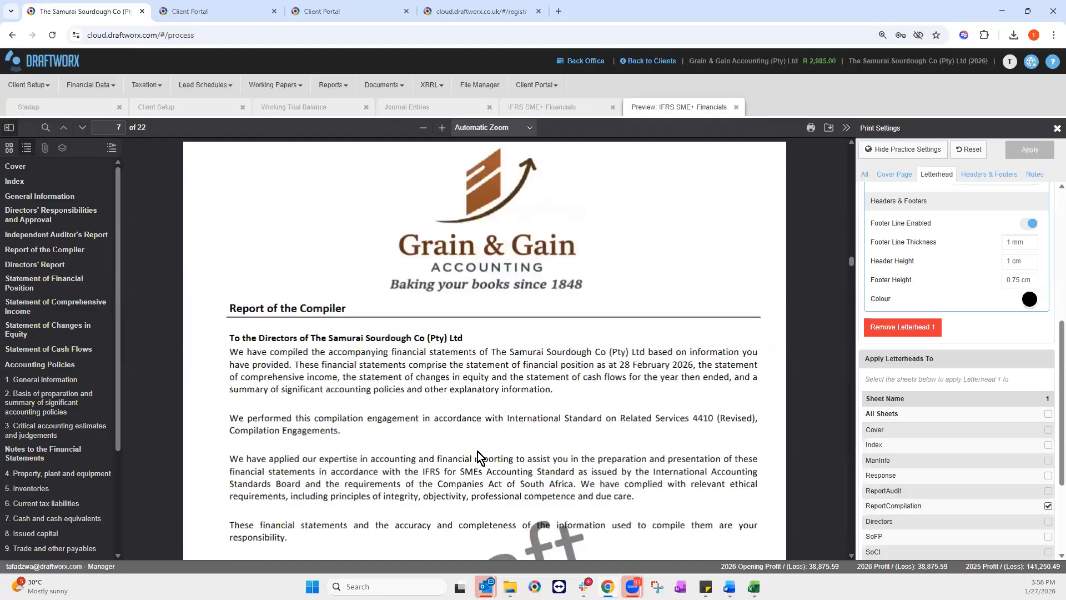
Step: Turn on page numbers in the Headers & Footers print settings
click(990, 174)
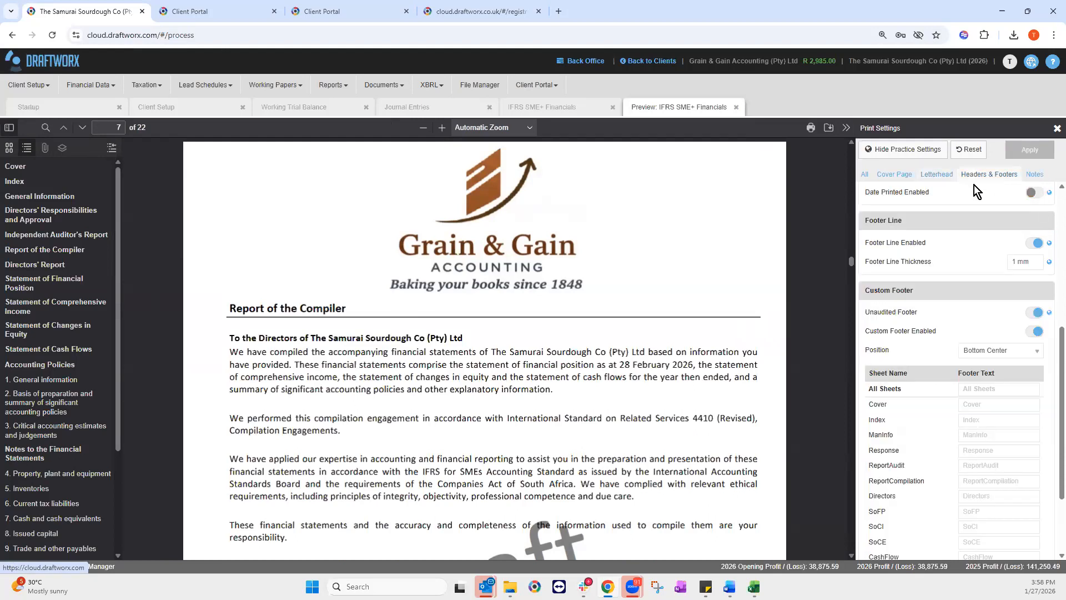
scroll(965, 266, up, 5)
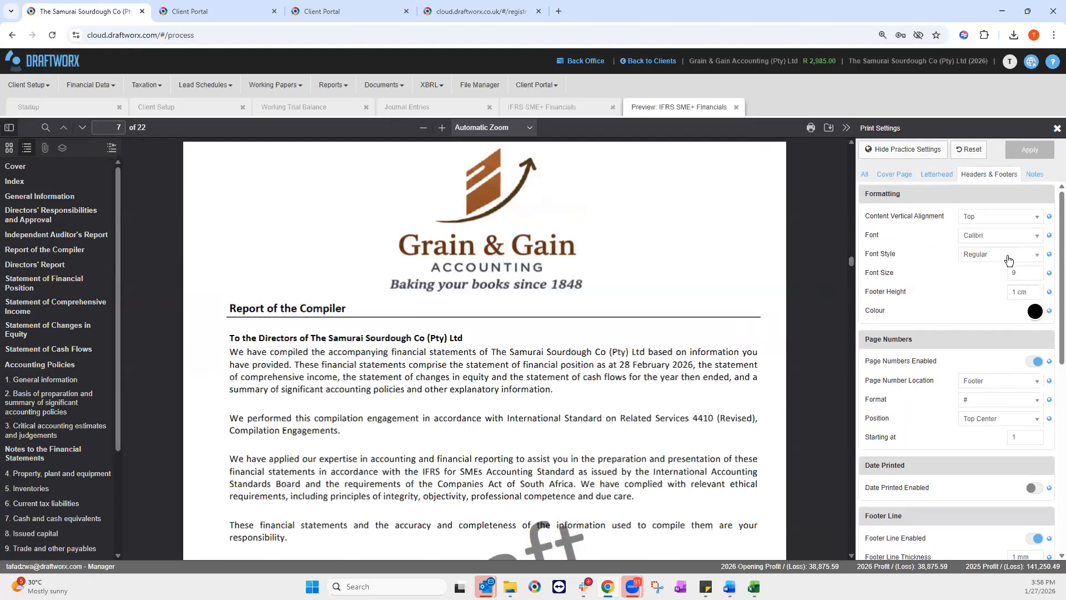
click(1034, 351)
Step: Enter the ReportCompilation footer text 'We are the bestest compilers'
scroll(998, 398, down, 1)
scroll(999, 398, down, 2)
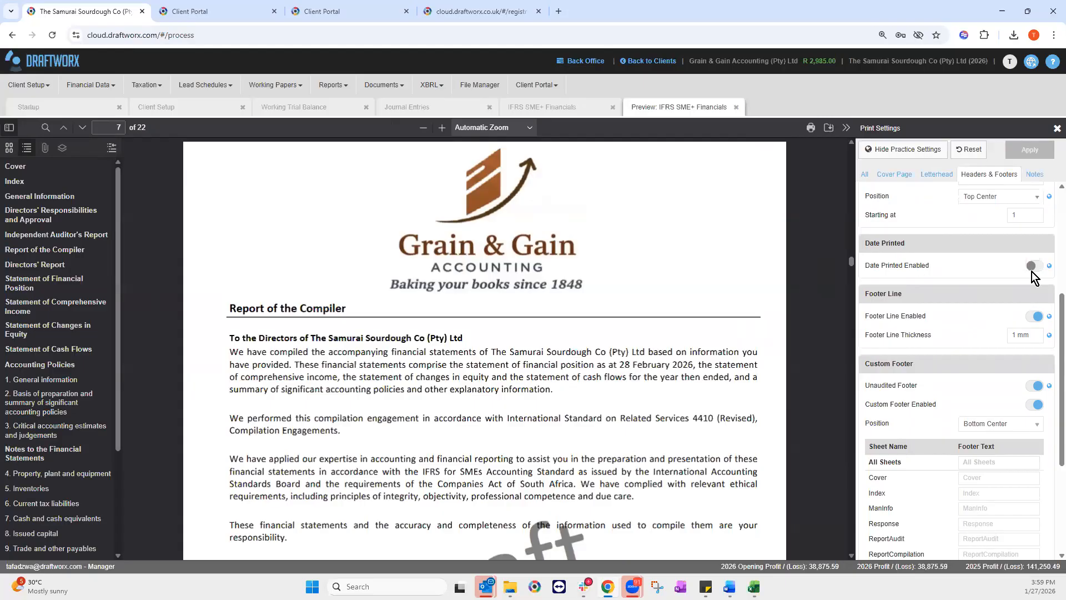
scroll(1032, 272, down, 1)
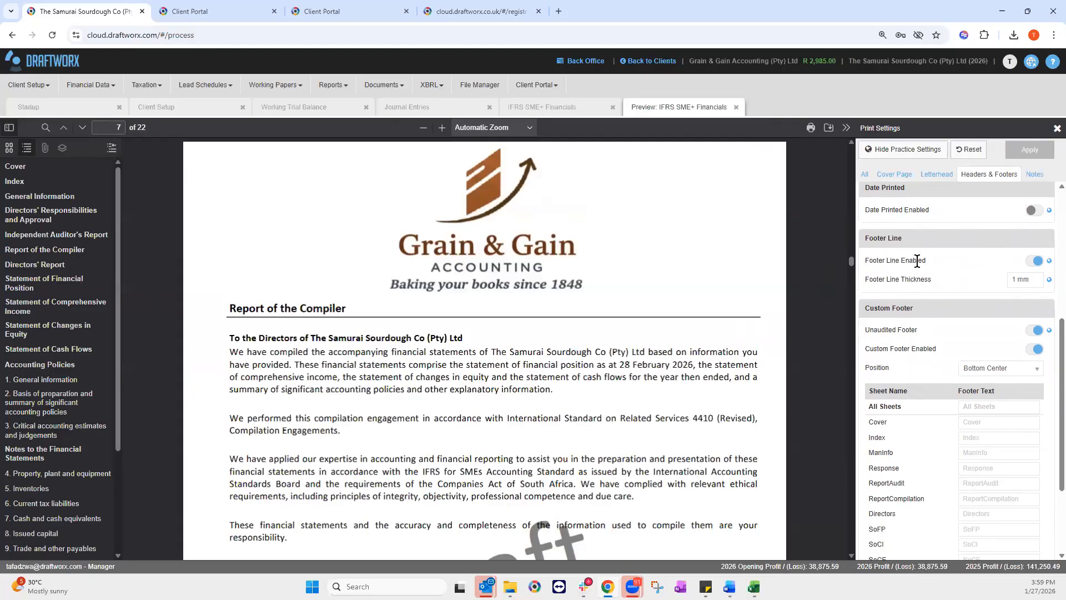
scroll(943, 424, down, 2)
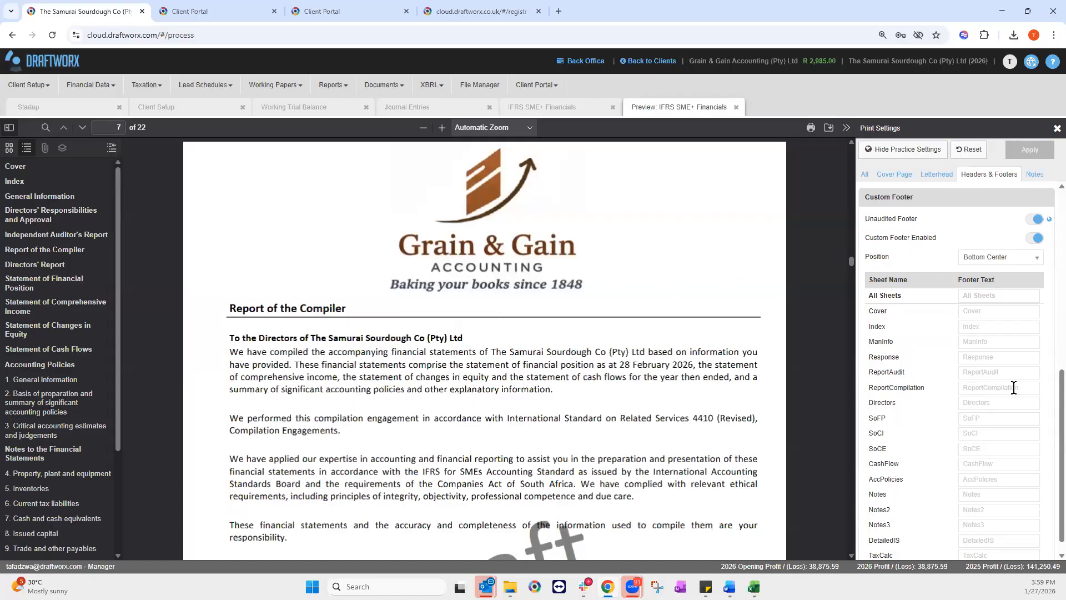
click(988, 387)
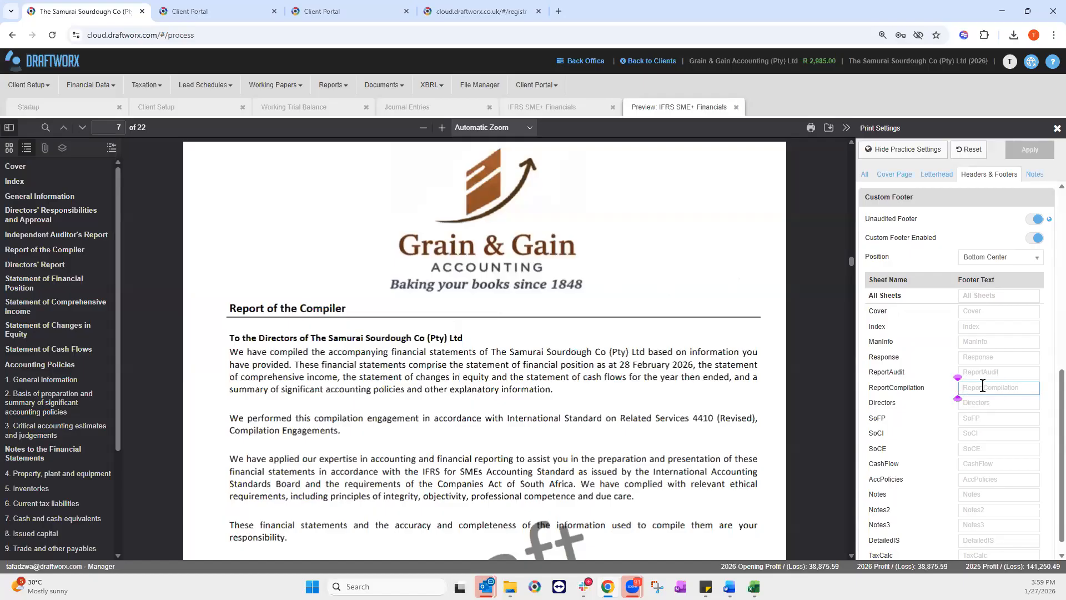
text(We)
key(alt)
click(1021, 387)
text(are the bestest ac)
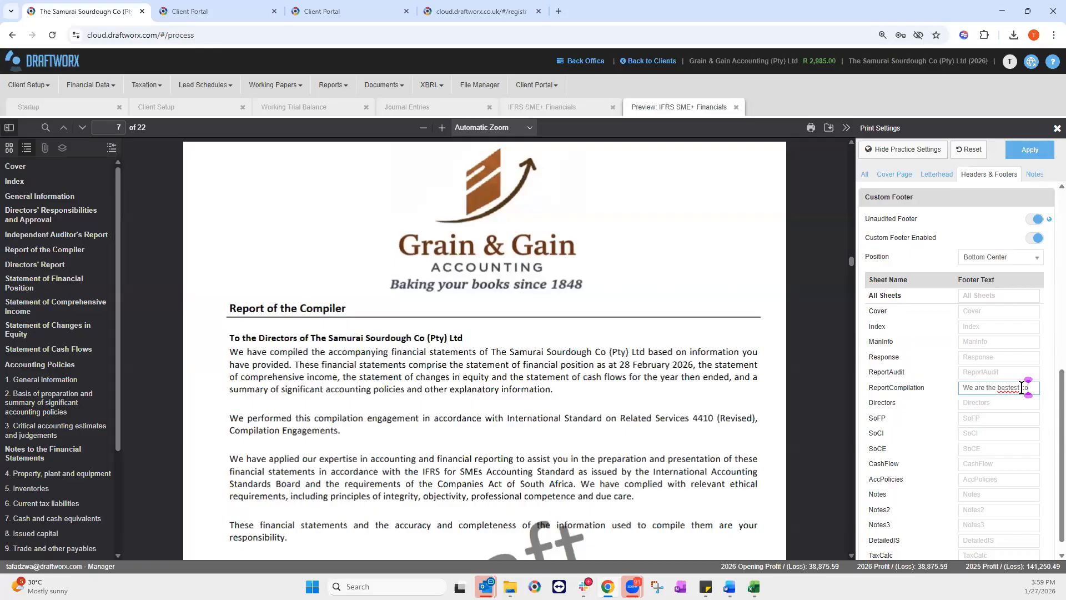
text(mpilers)
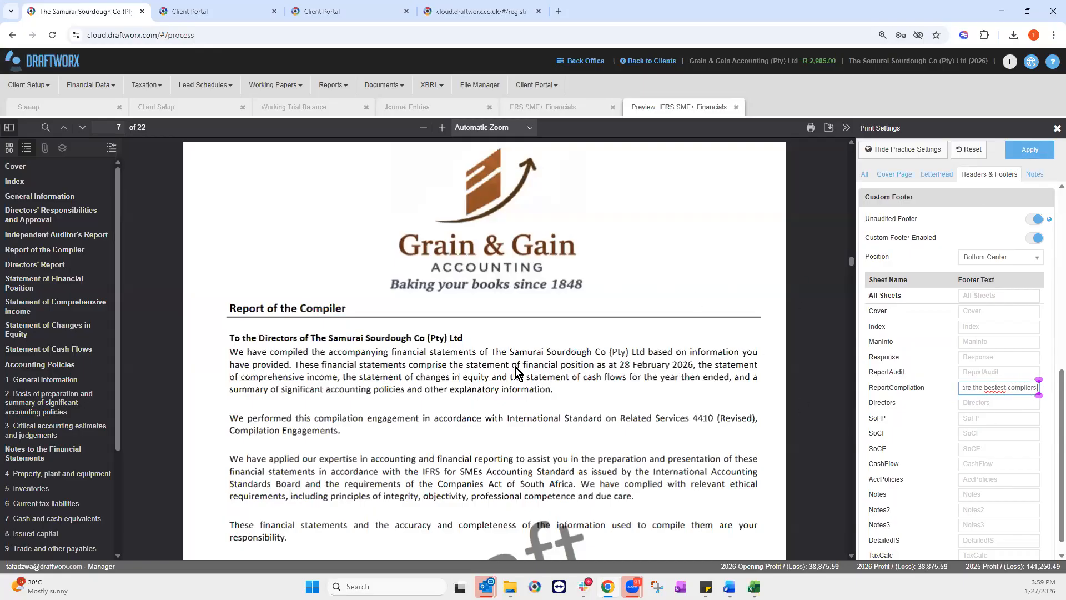
scroll(554, 388, down, 5)
click(933, 451)
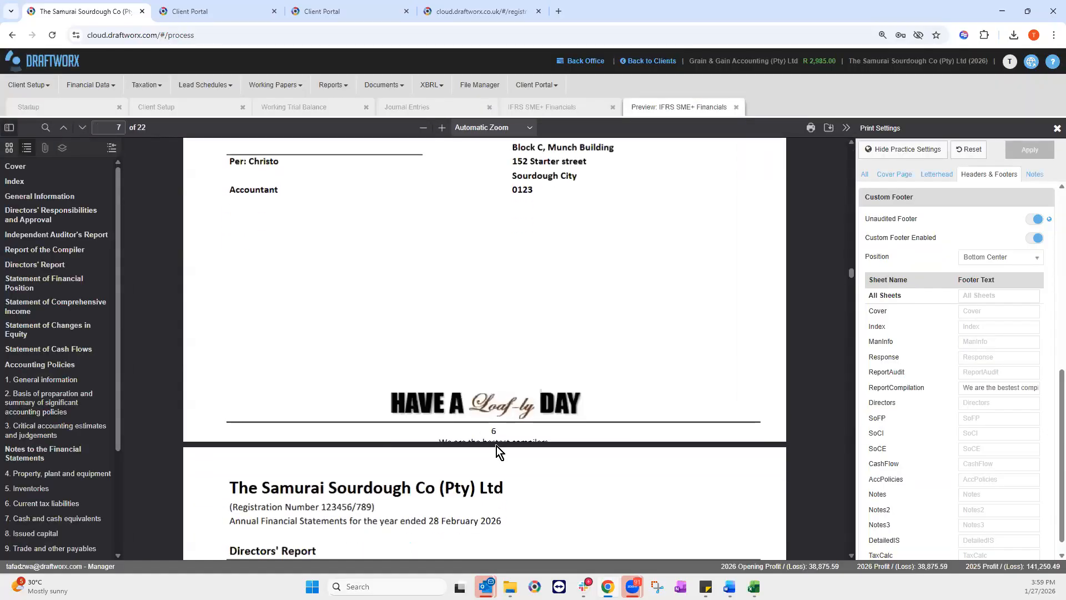
Step: Change the Custom Footer Position from Bottom Center to Top Left
scroll(1001, 367, up, 2)
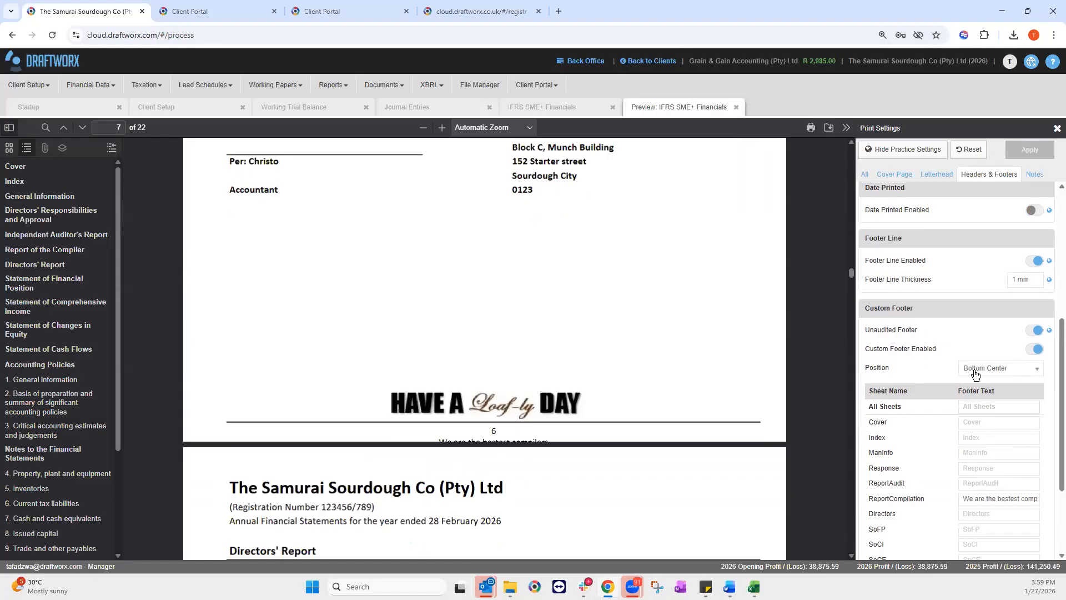
click(989, 374)
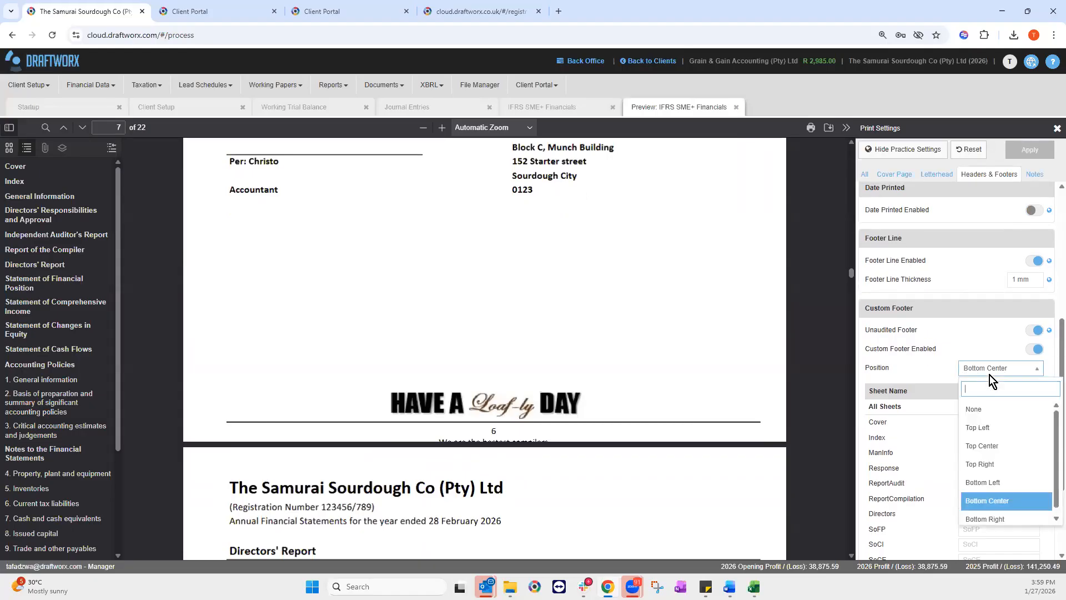
click(989, 375)
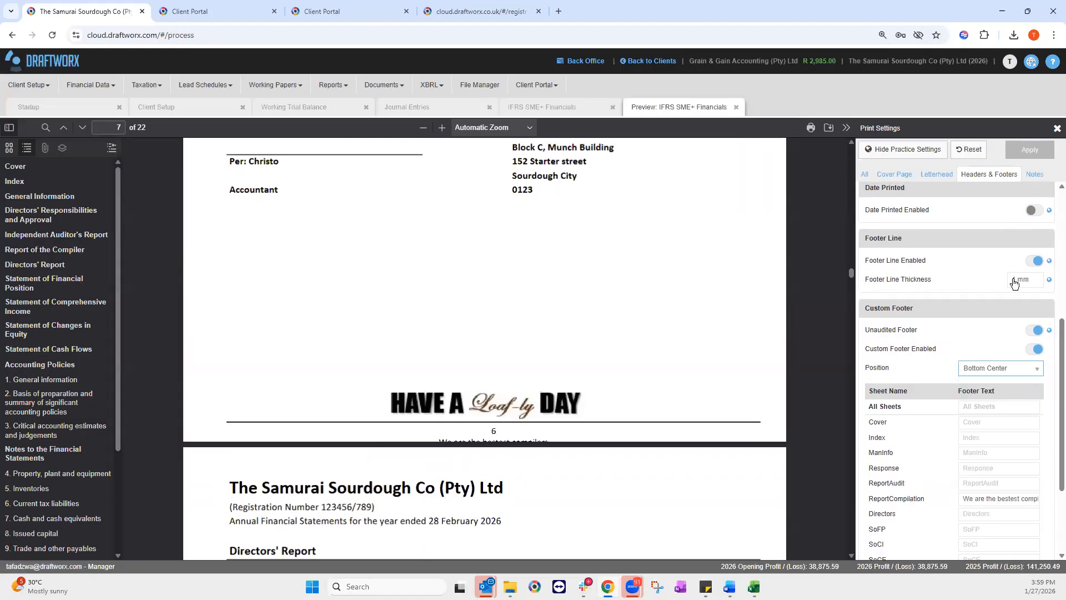
scroll(945, 318, up, 3)
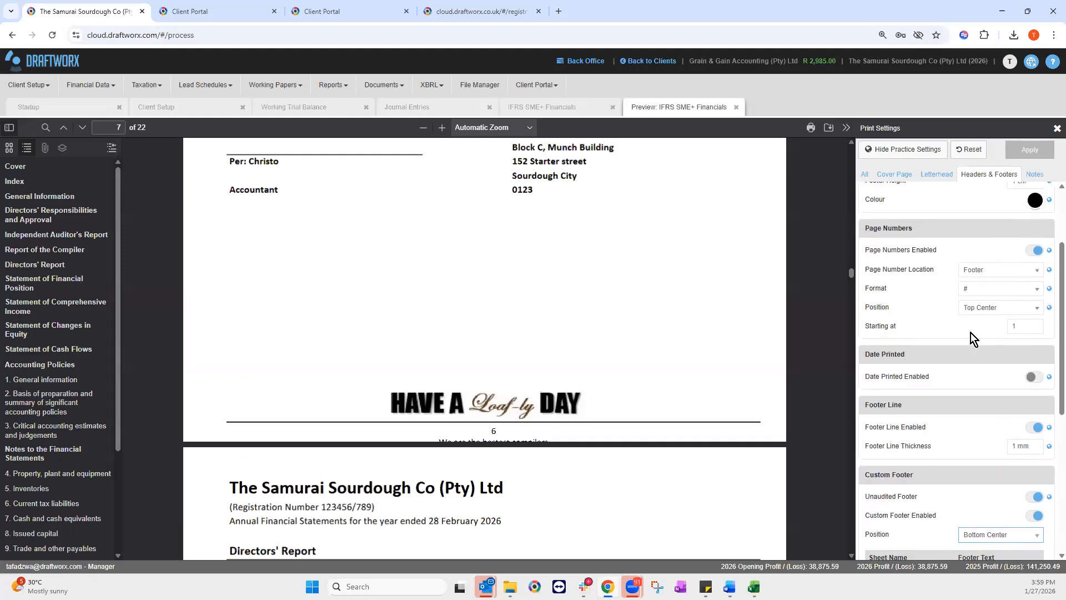
scroll(977, 394, up, 2)
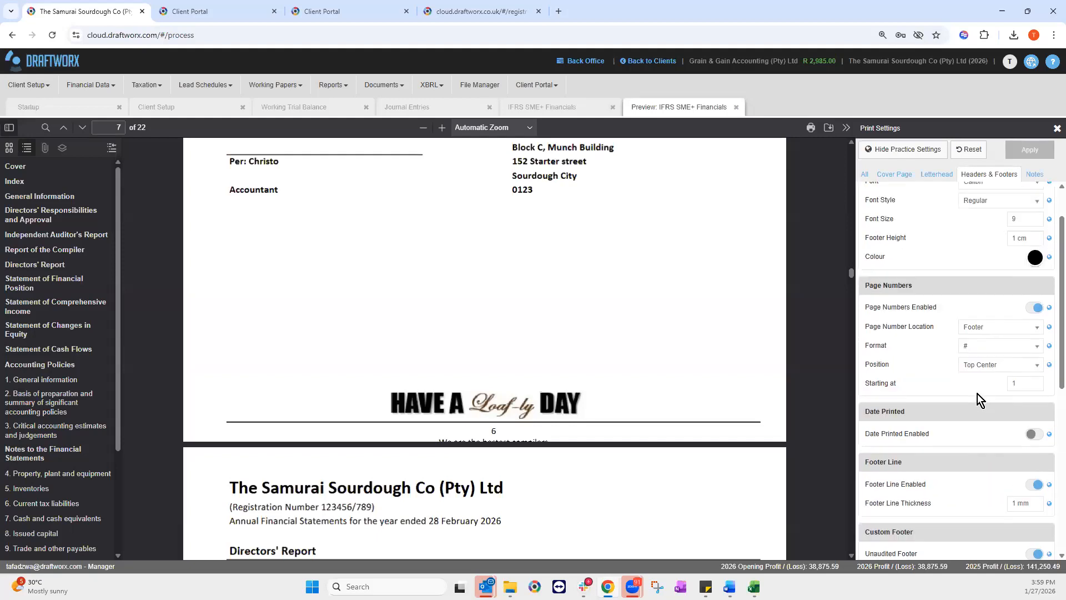
scroll(1041, 376, down, 3)
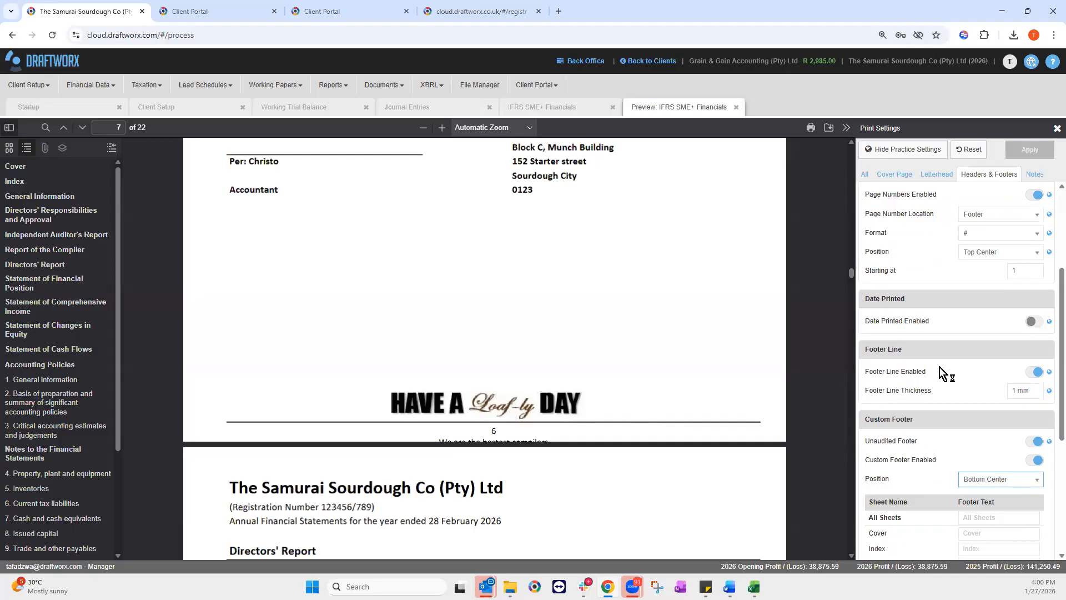
scroll(1011, 427, down, 1)
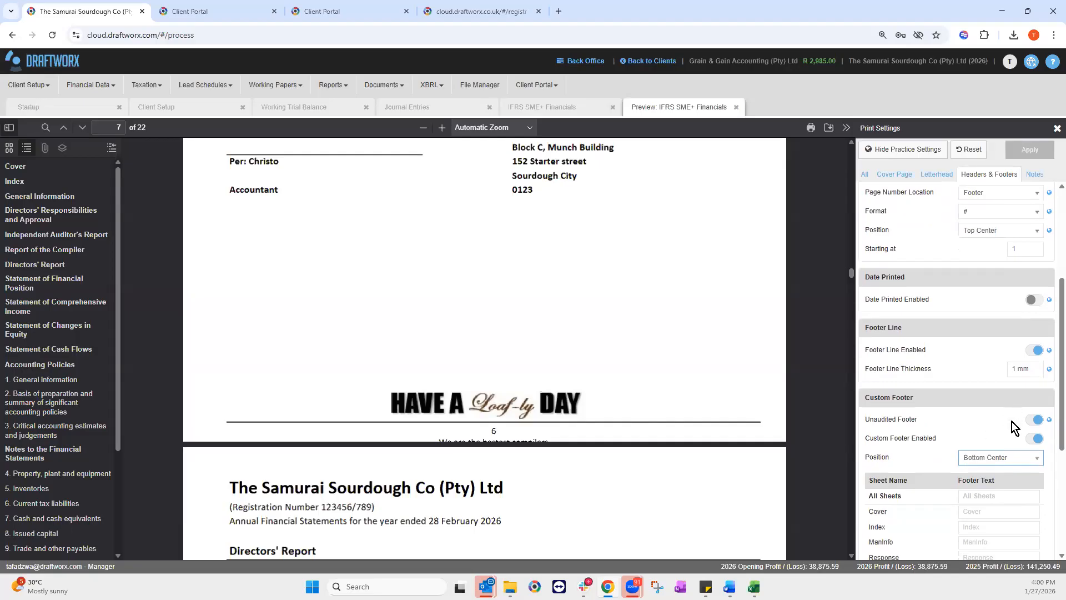
click(1011, 423)
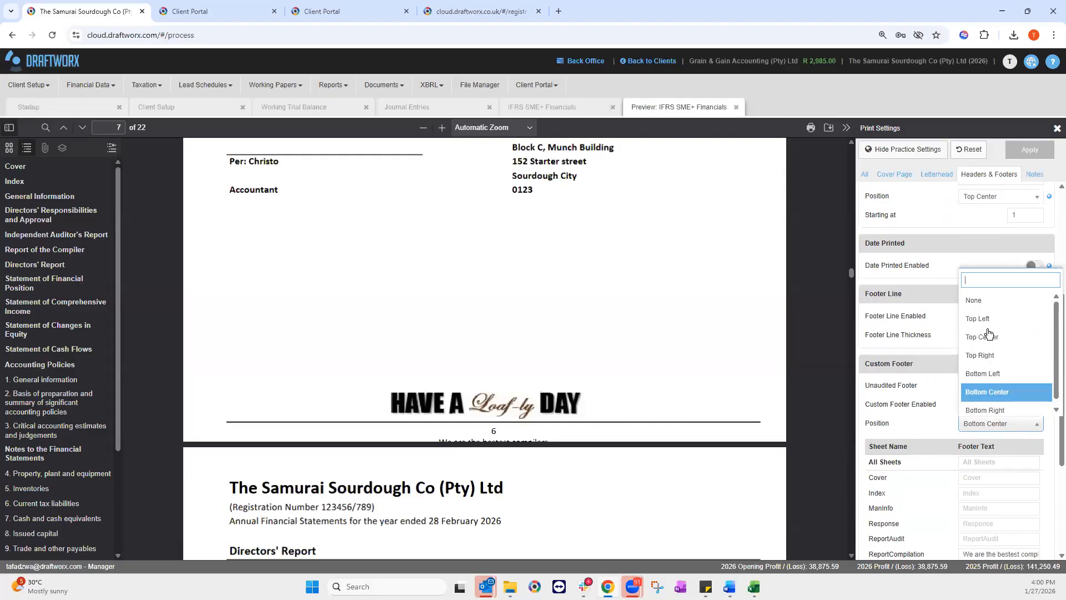
click(978, 312)
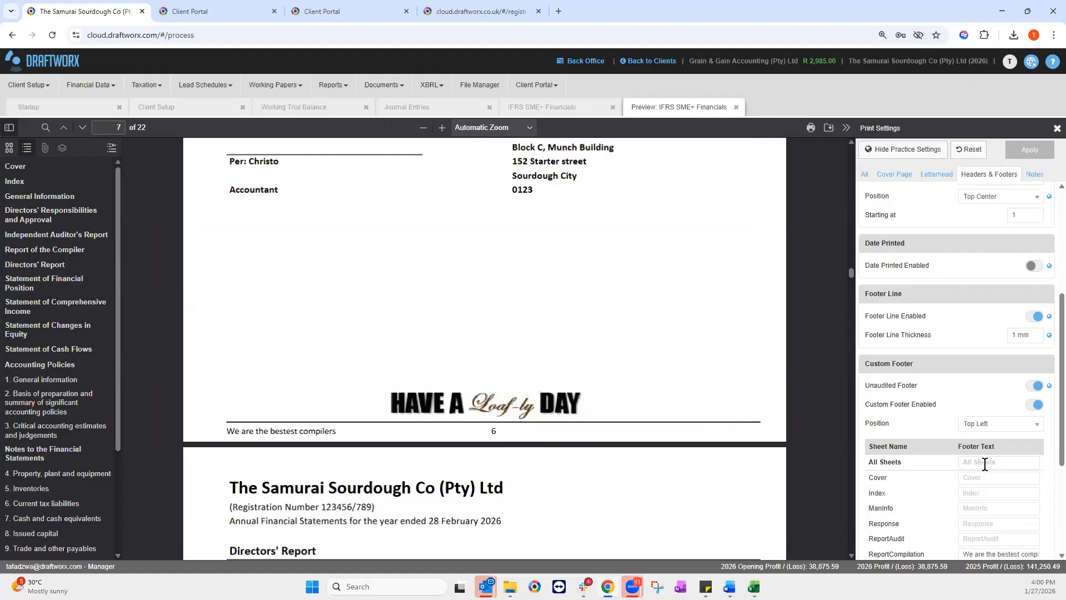
scroll(984, 464, down, 2)
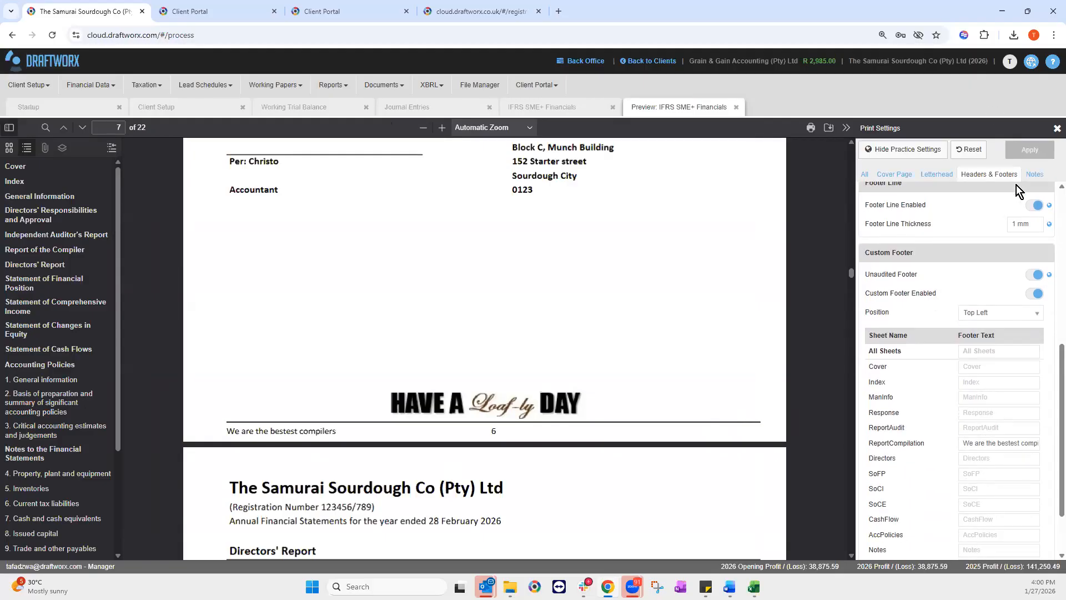
scroll(977, 289, down, 2)
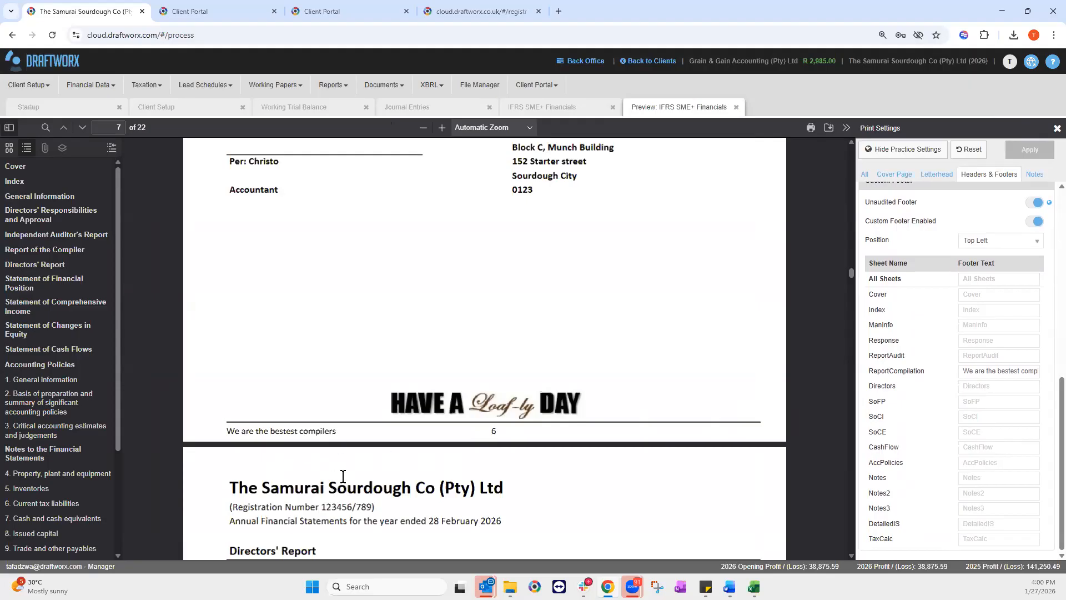
click(1035, 174)
Step: Keep the Note Number Position set to Prepend to Note
scroll(982, 299, up, 3)
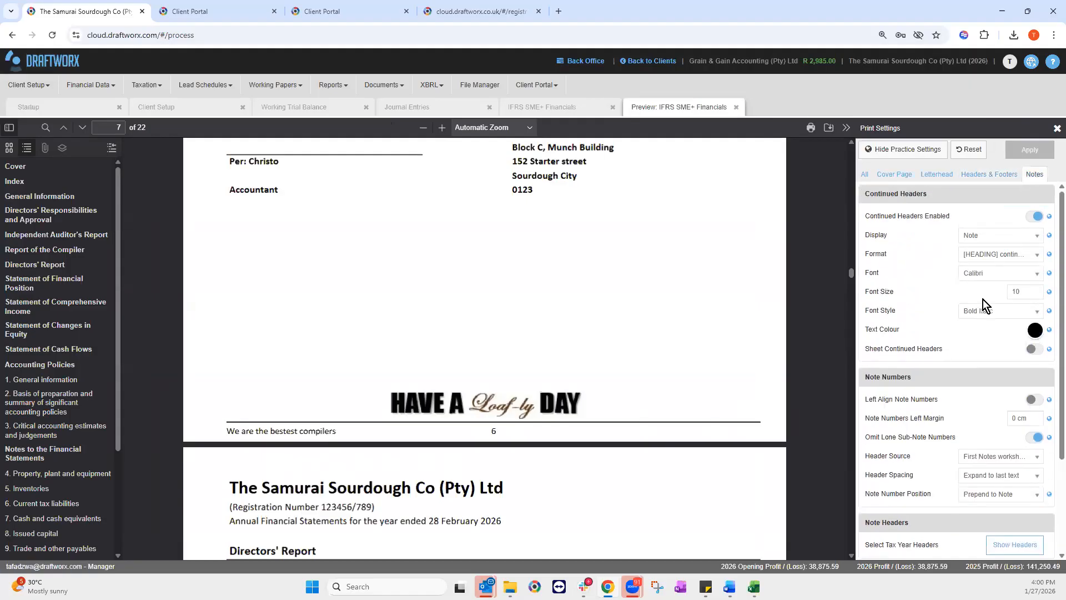
click(40, 477)
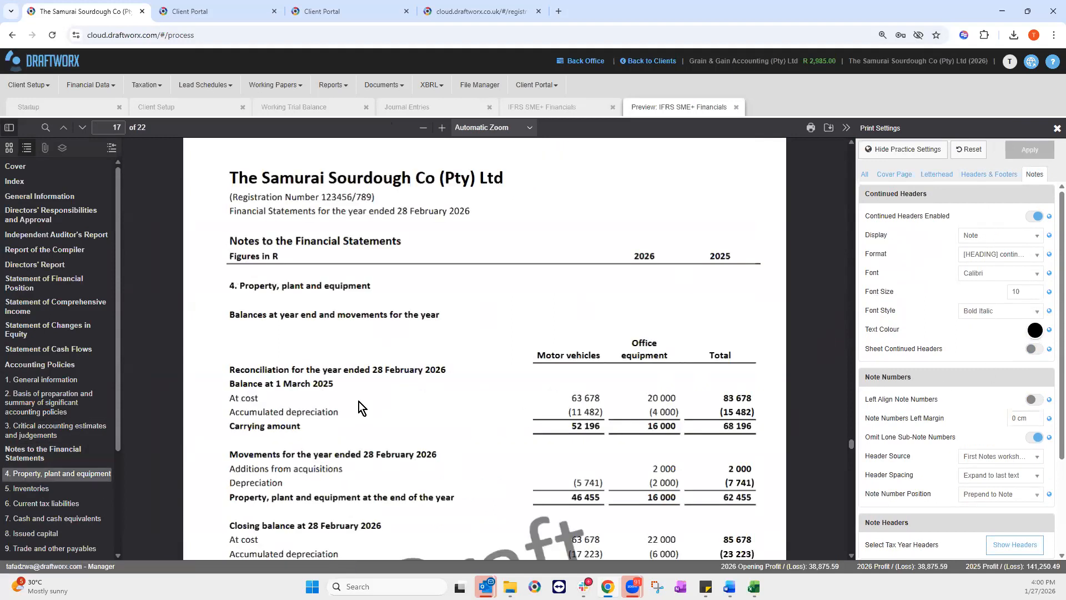
scroll(359, 401, down, 5)
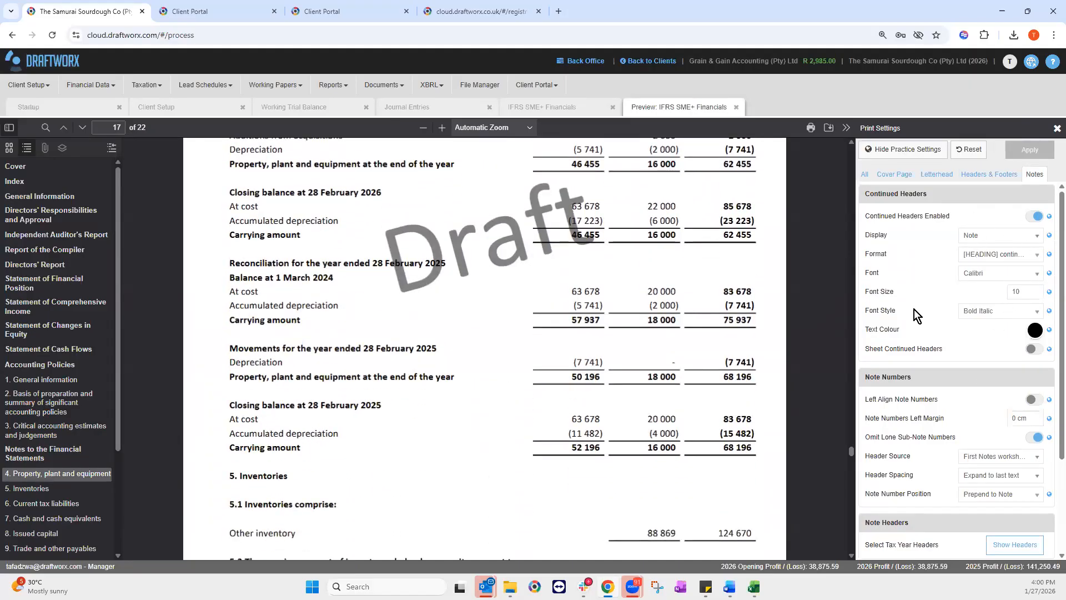
scroll(989, 421, down, 1)
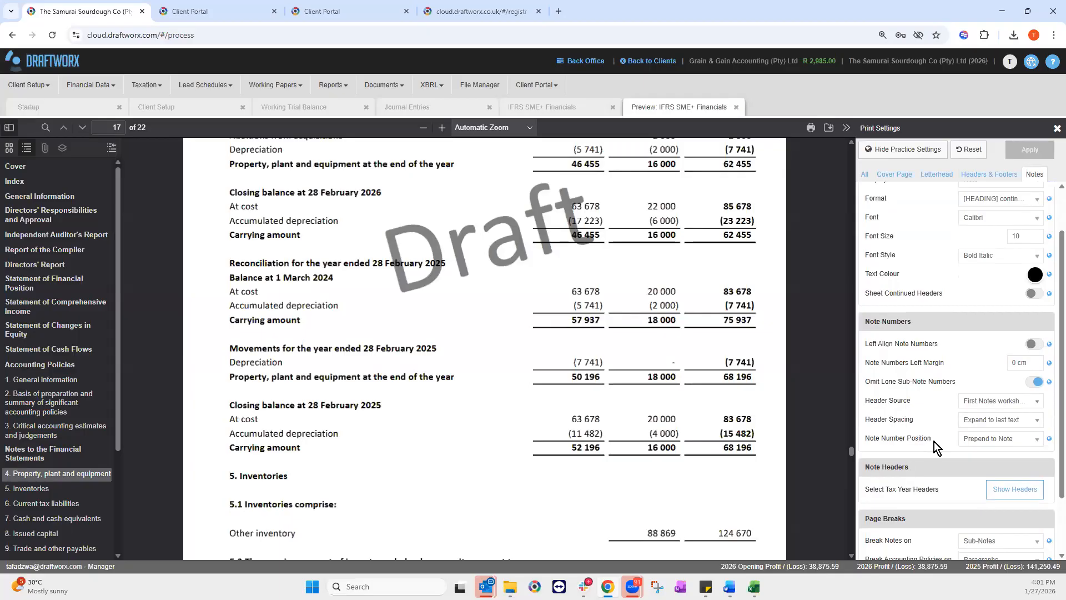
scroll(341, 361, up, 1)
scroll(341, 361, up, 3)
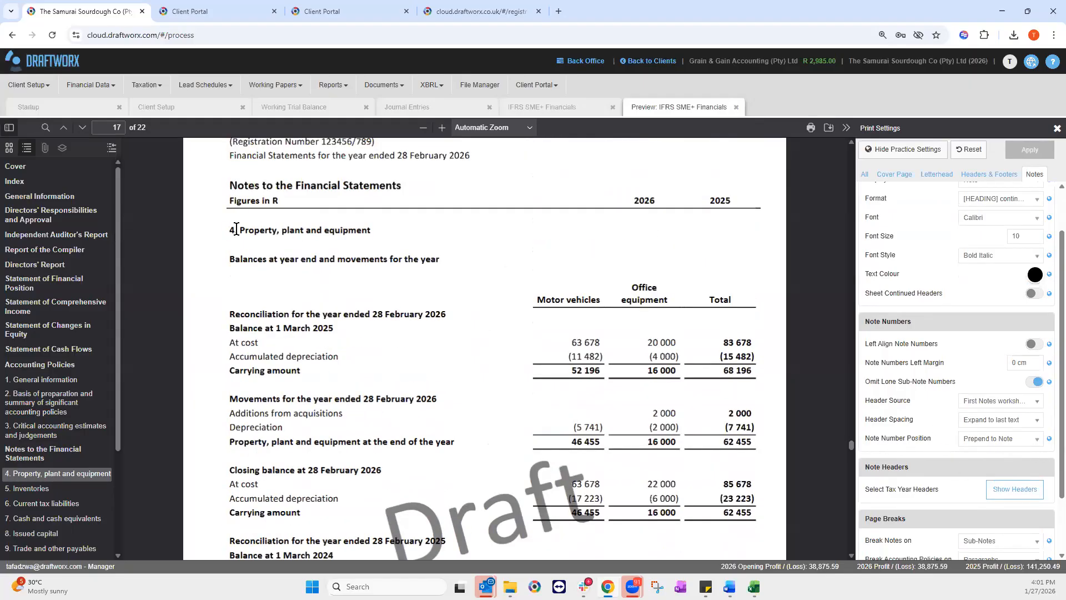
click(994, 439)
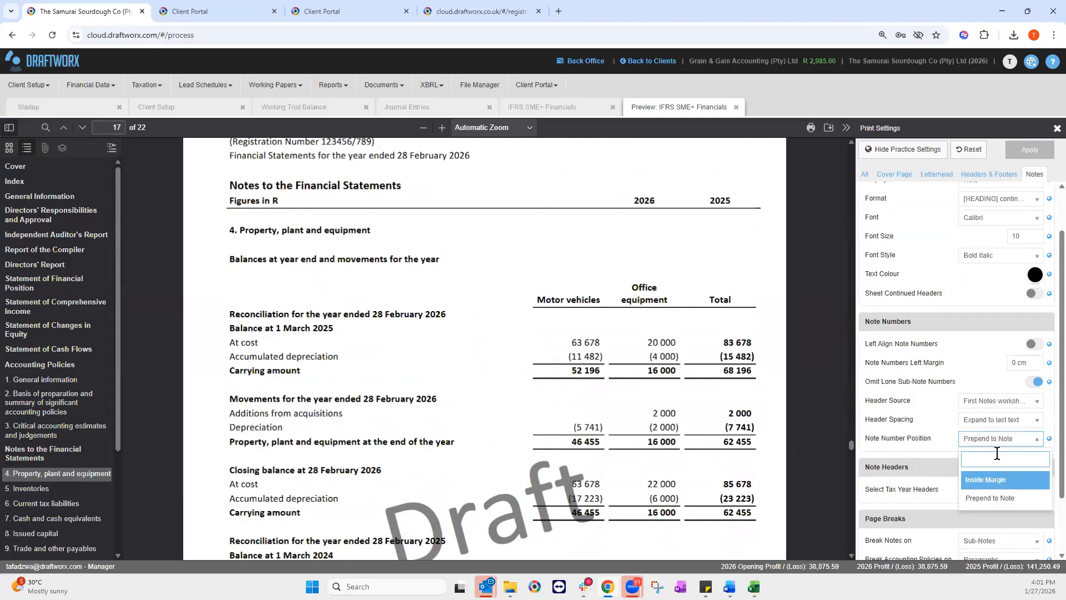
click(998, 444)
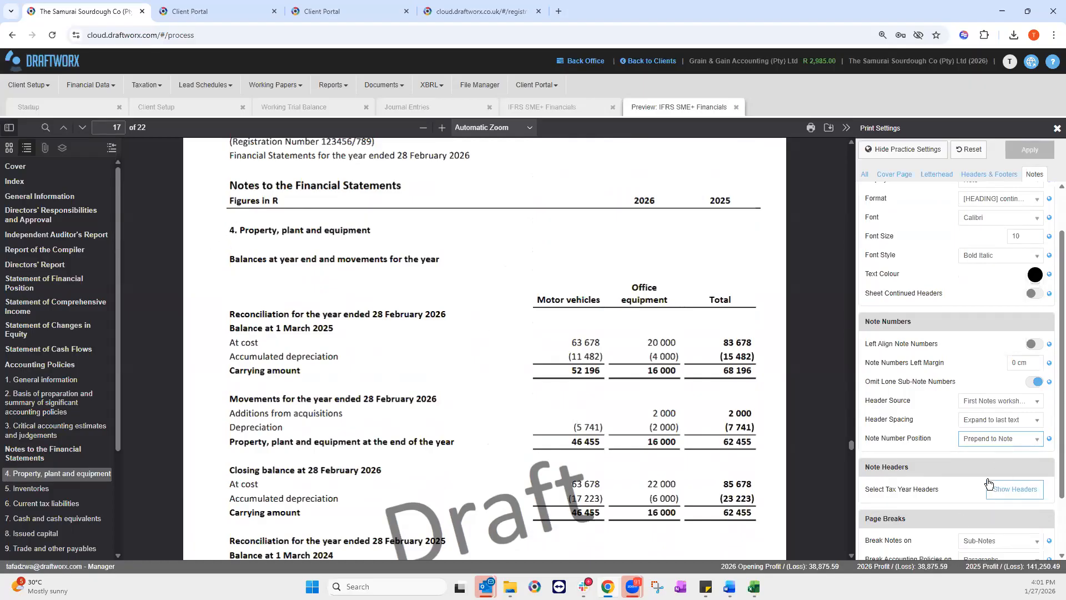
Step: Show tax-year headers on notes pages 16 to 19 and apply to the preview
scroll(988, 483, down, 1)
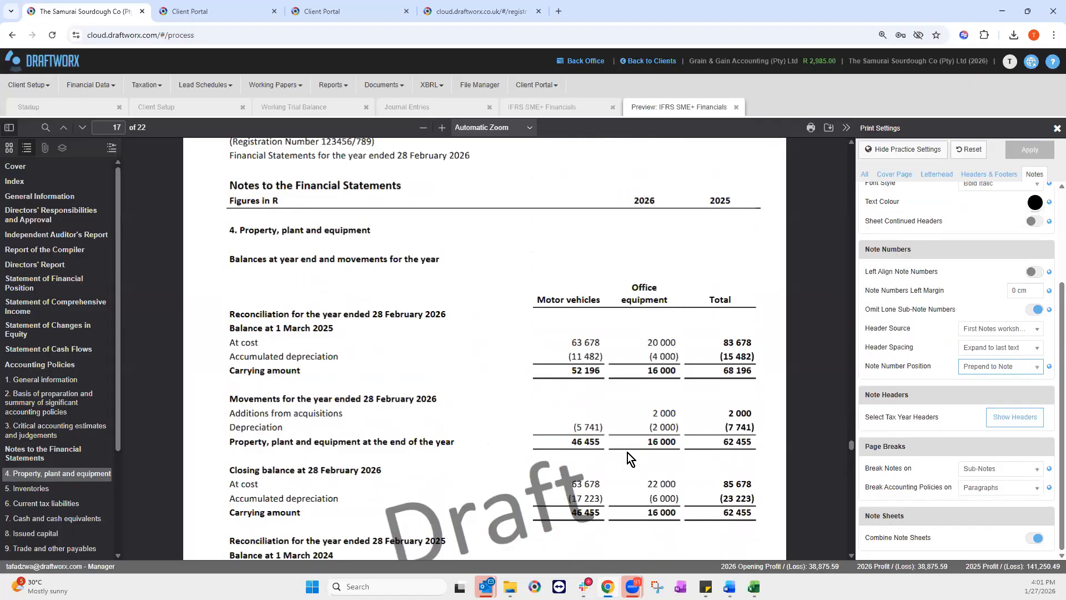
scroll(627, 452, down, 10)
scroll(667, 399, up, 9)
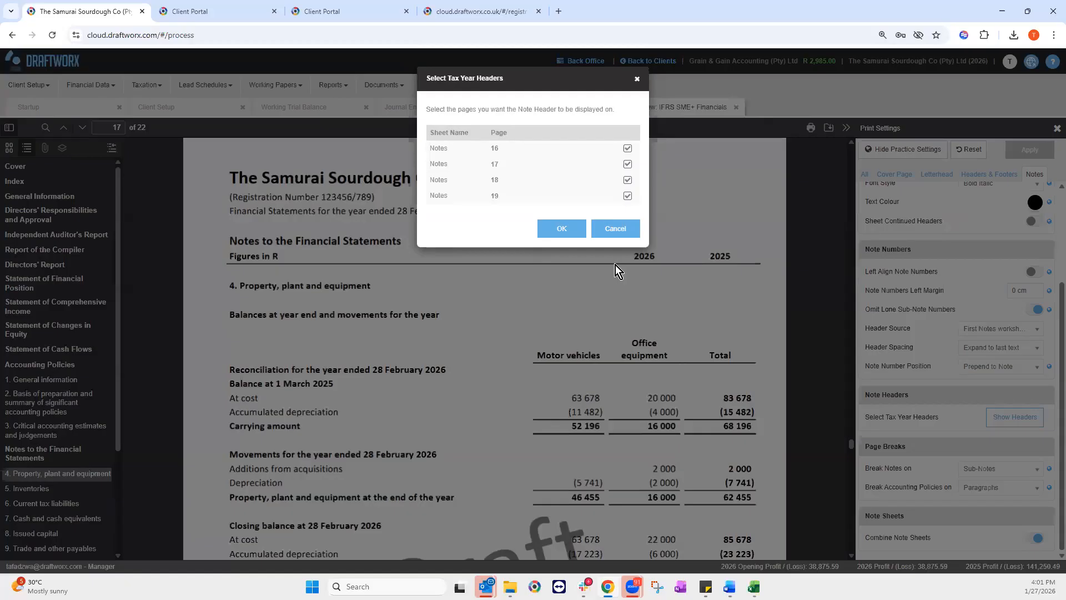
click(561, 228)
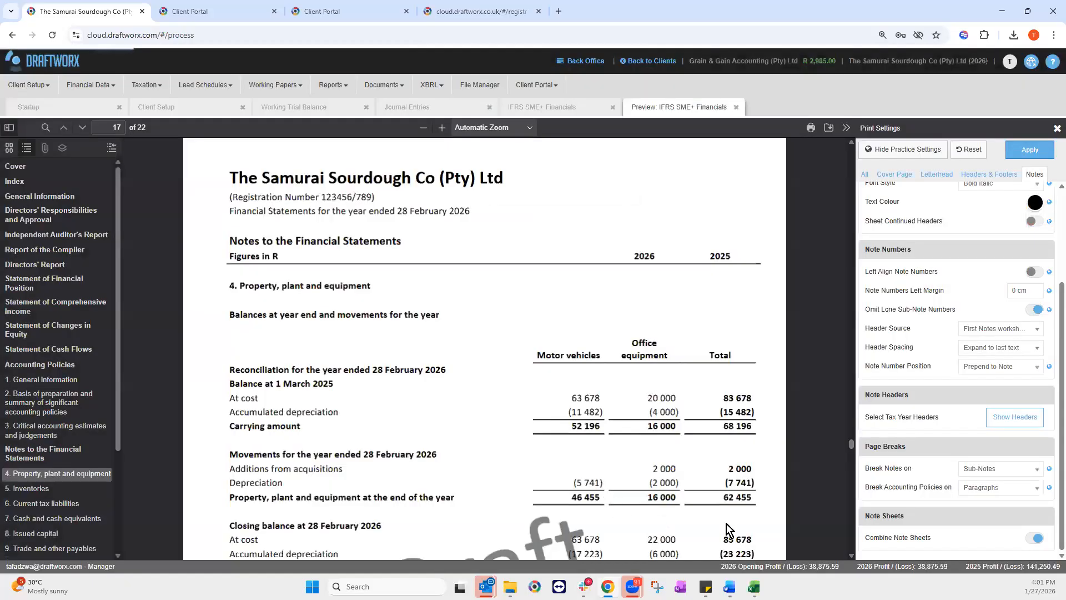
click(1029, 150)
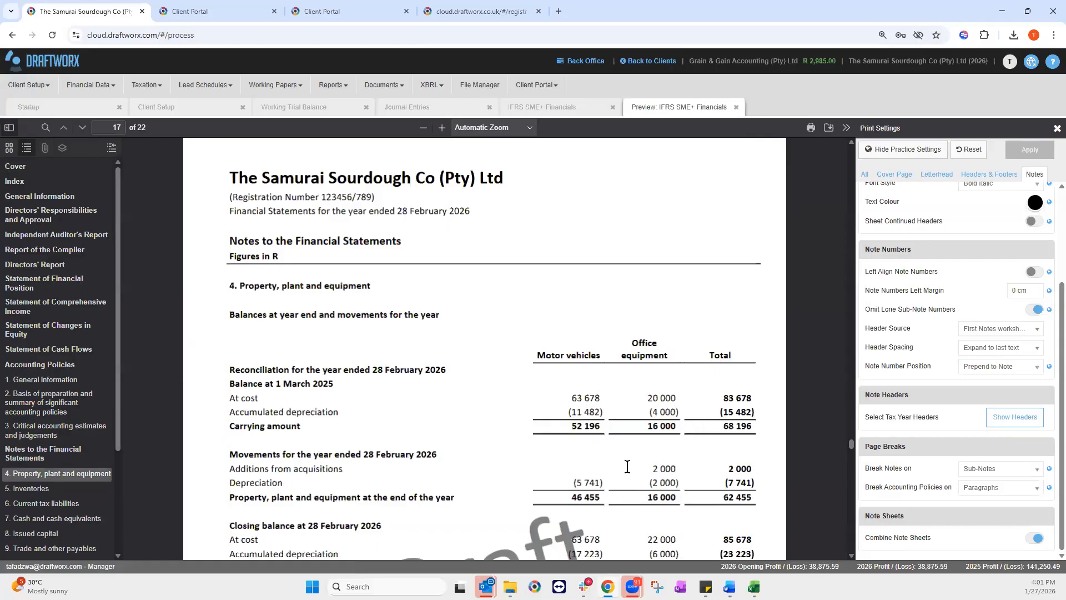
Step: Change Break Notes on from Sub-Notes to Paragraphs and regenerate the preview
scroll(627, 466, down, 2)
scroll(654, 395, down, 15)
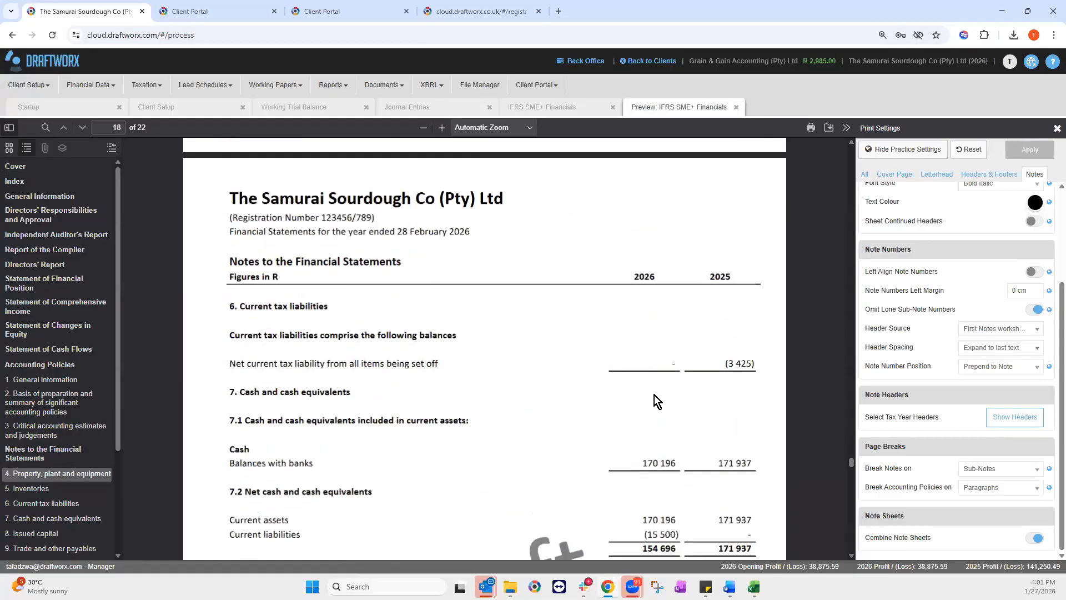
scroll(898, 466, down, 3)
scroll(910, 476, up, 5)
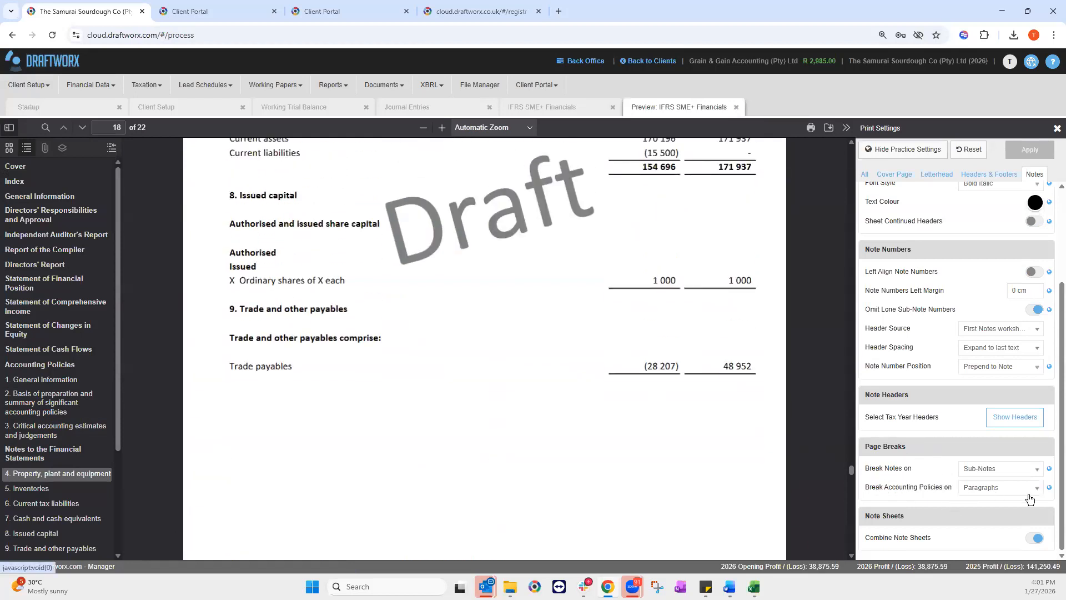
scroll(609, 401, down, 5)
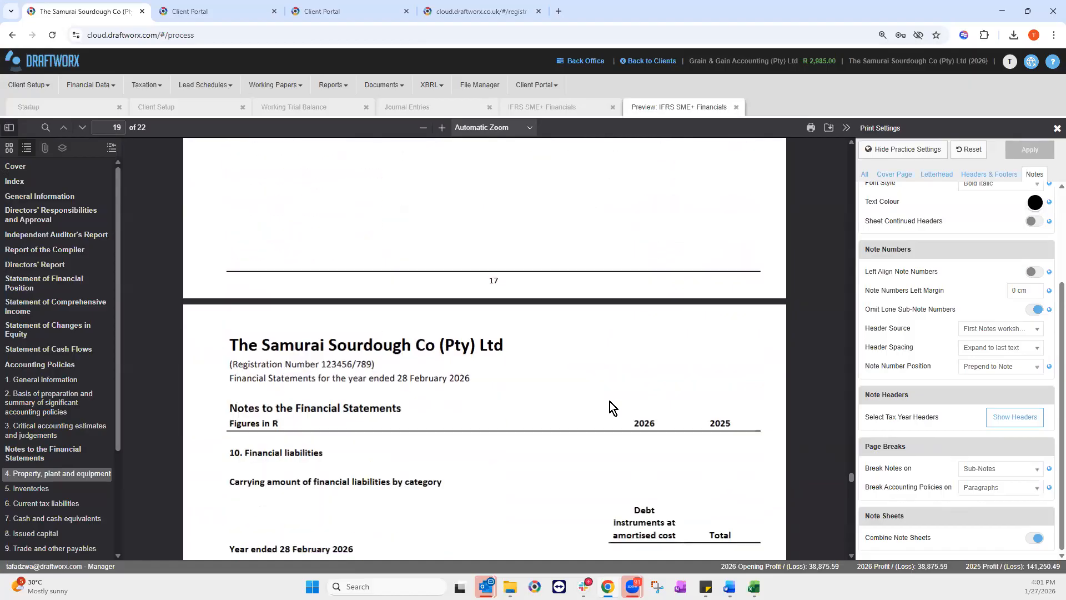
scroll(610, 433, up, 2)
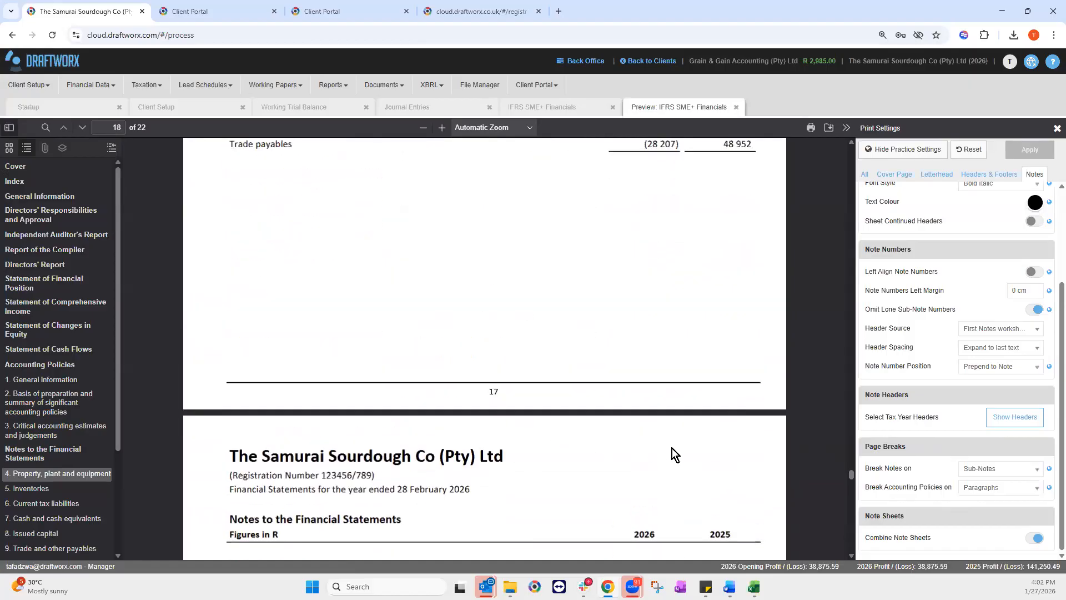
scroll(991, 475, down, 5)
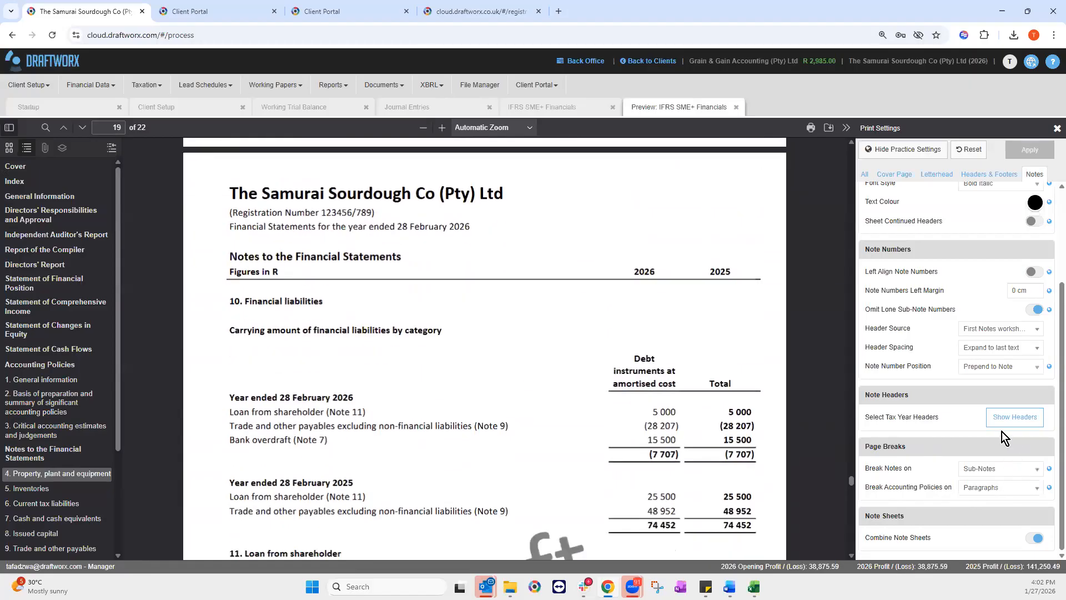
scroll(1002, 478, up, 2)
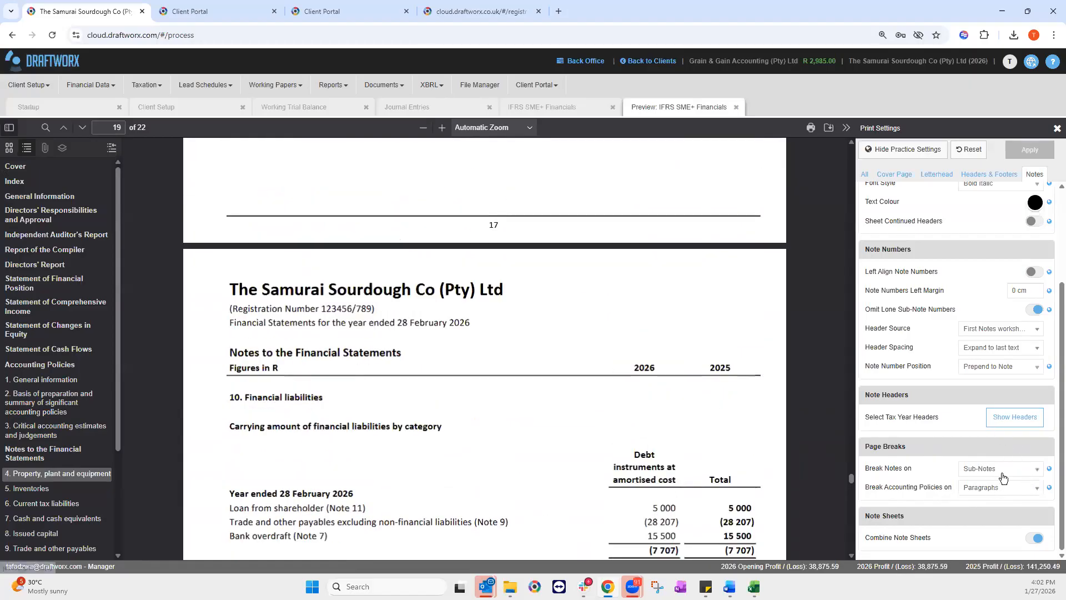
click(999, 469)
click(991, 451)
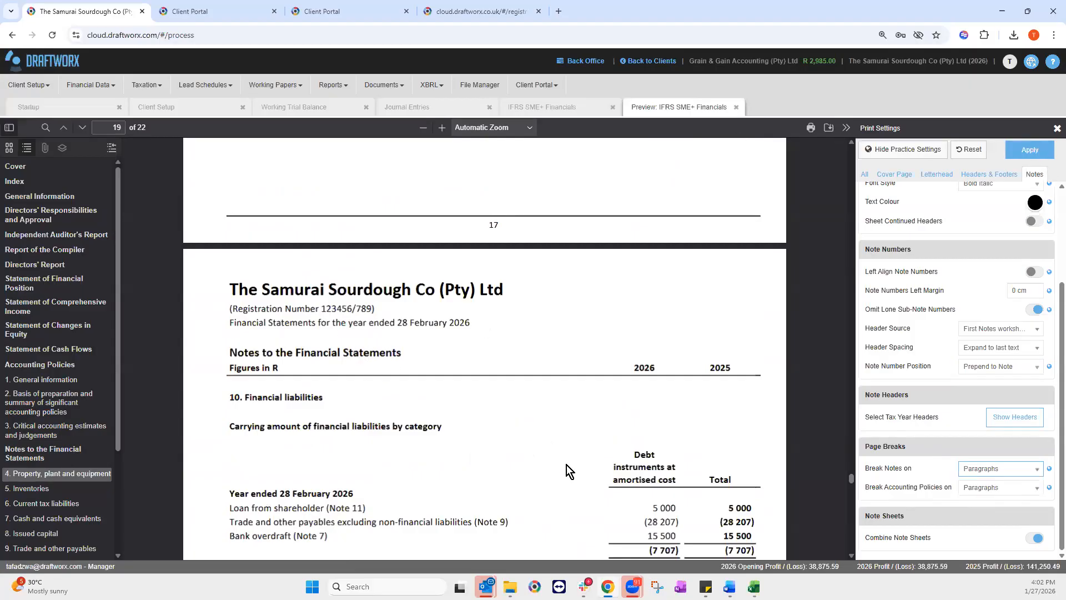
click(972, 475)
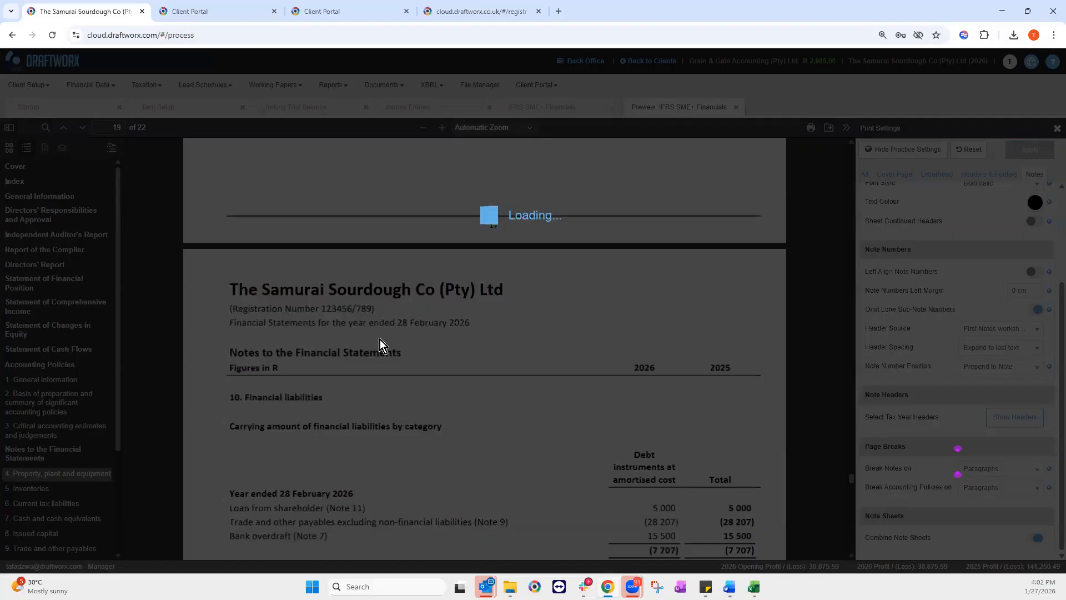
scroll(489, 445, up, 1)
scroll(494, 436, down, 2)
scroll(497, 423, down, 1)
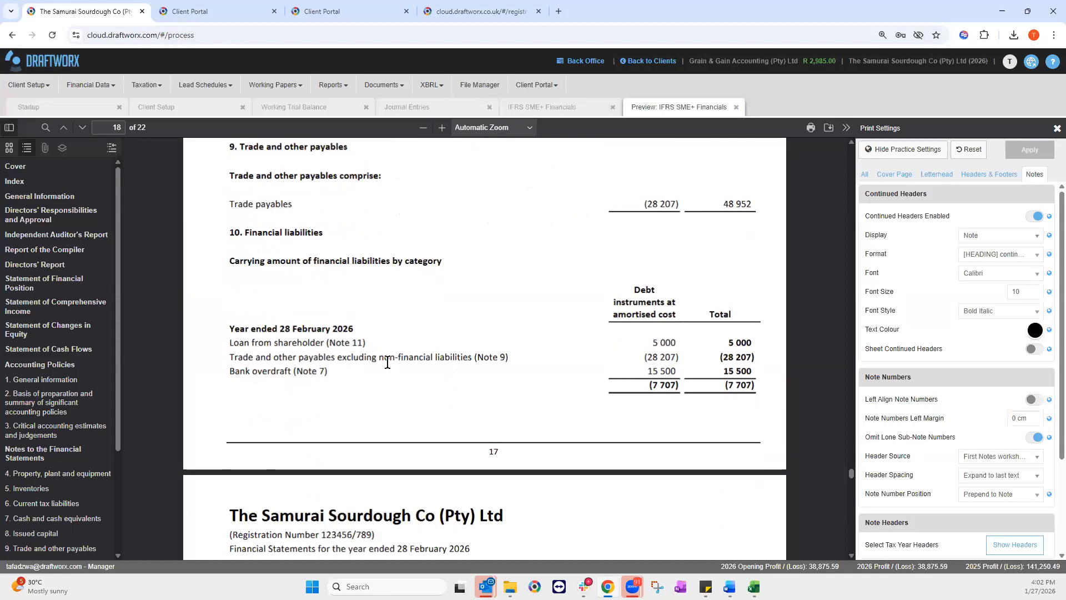
scroll(386, 370, up, 9)
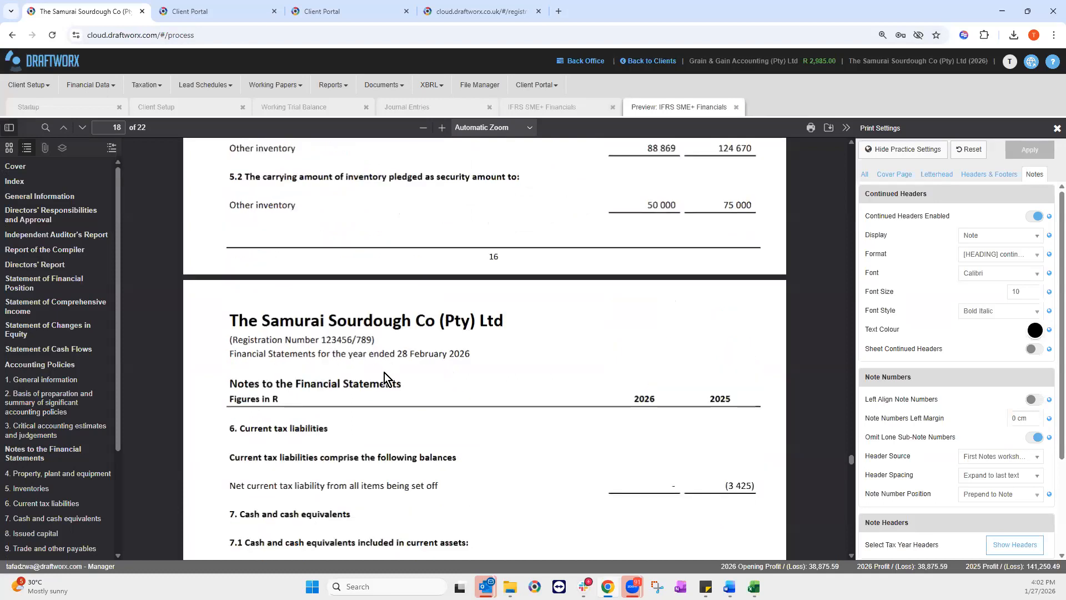
scroll(384, 372, down, 8)
scroll(770, 435, down, 8)
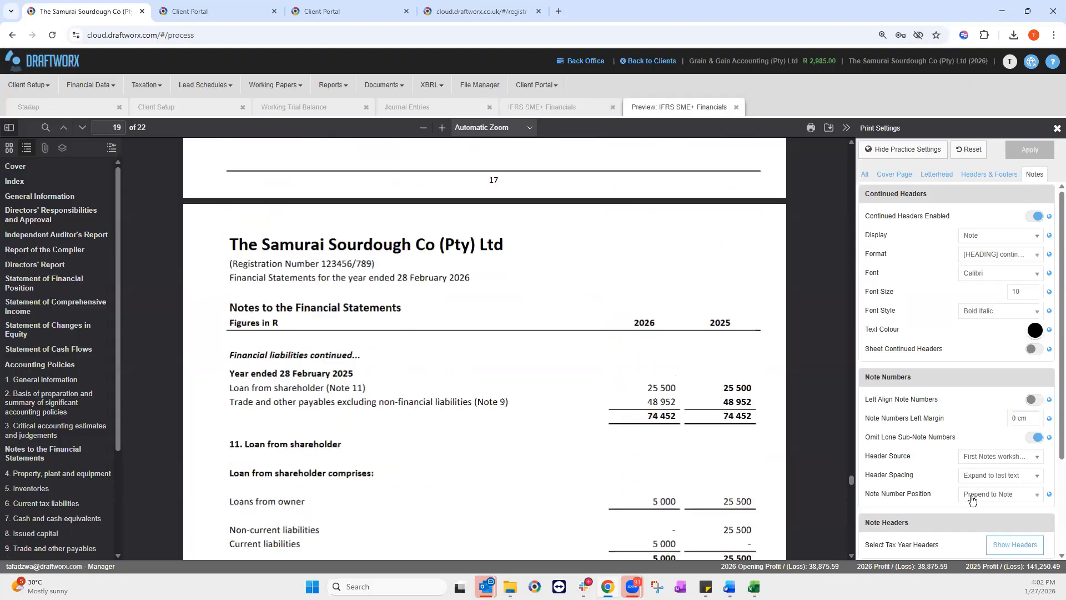
scroll(972, 500, down, 1)
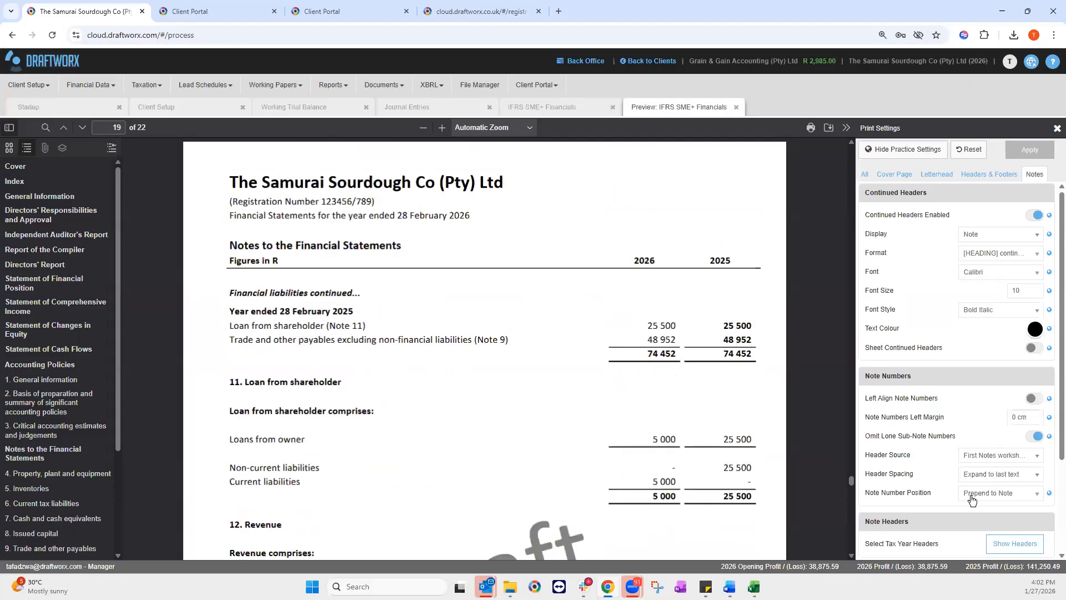
scroll(972, 500, down, 3)
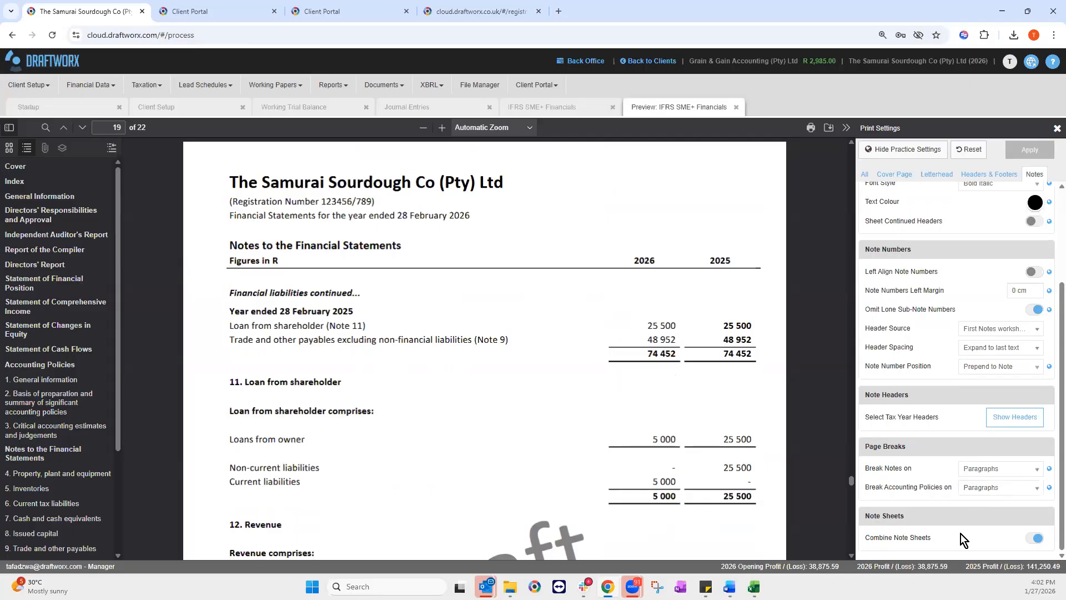
click(1030, 471)
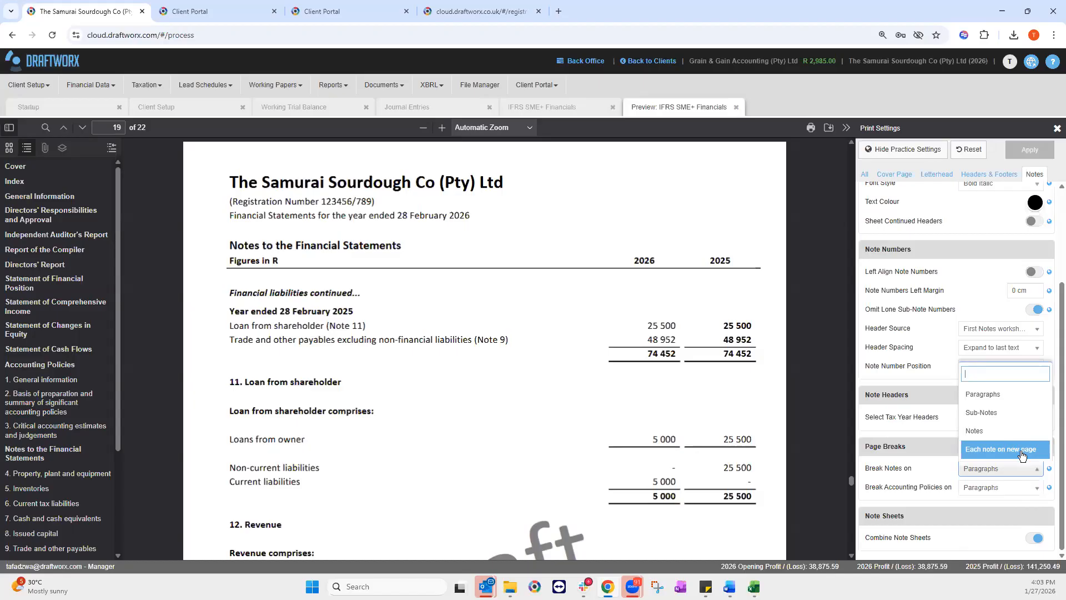
click(997, 473)
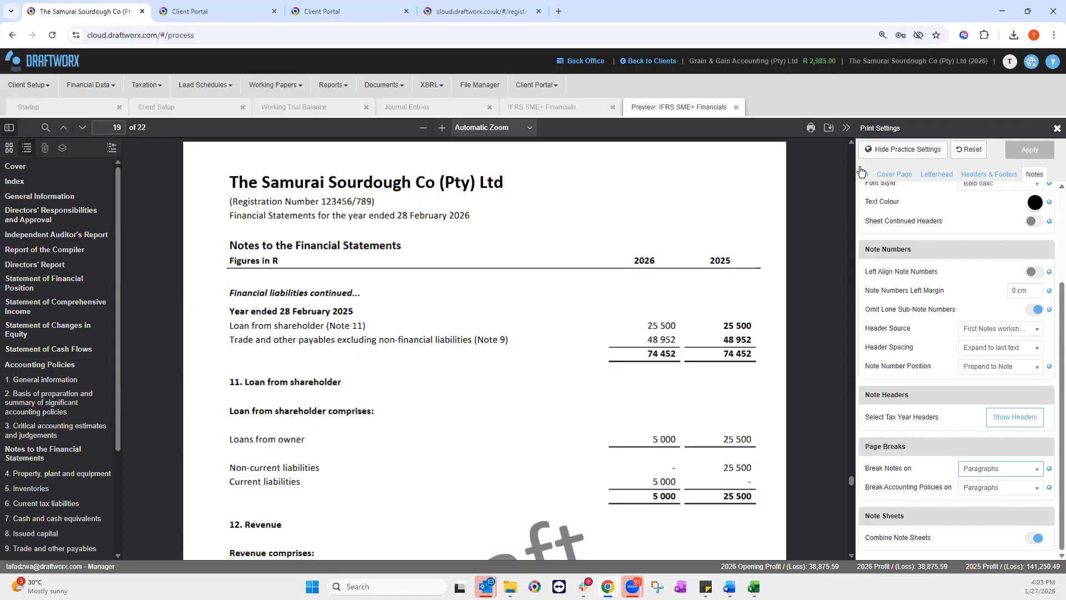
Step: Send the financials to the client portal as IFRS SME+ Financials
click(846, 132)
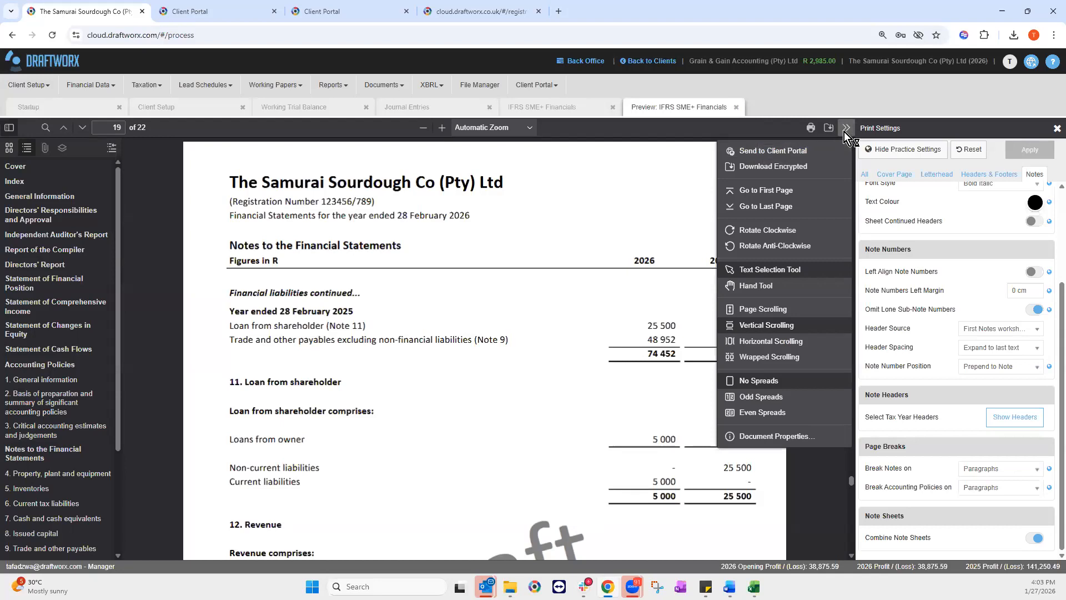
click(770, 152)
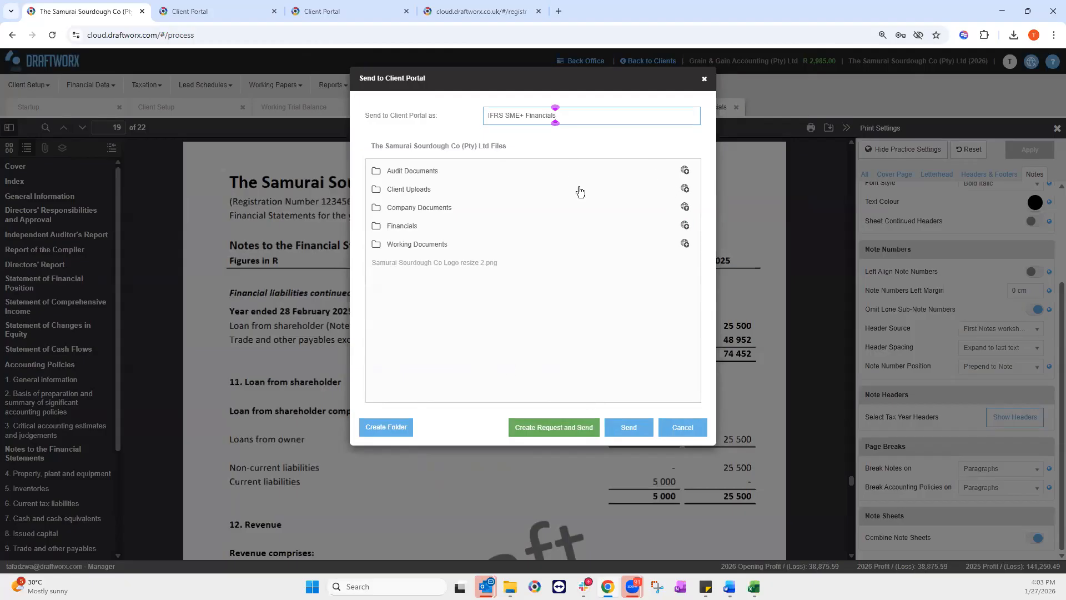
click(634, 435)
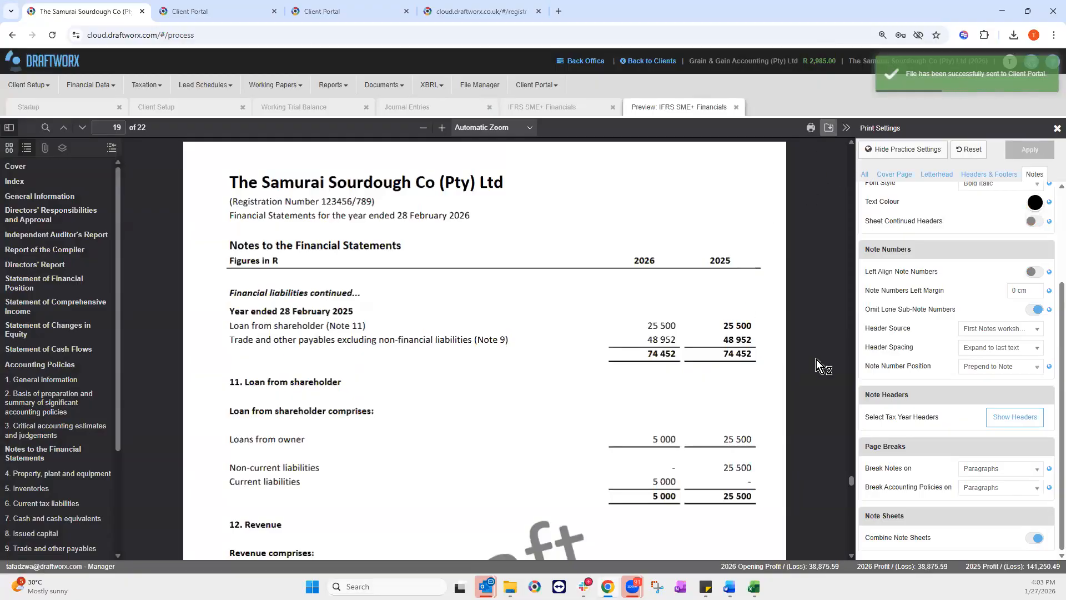
Step: Download the financials as a PDF and open the downloaded copy
click(827, 131)
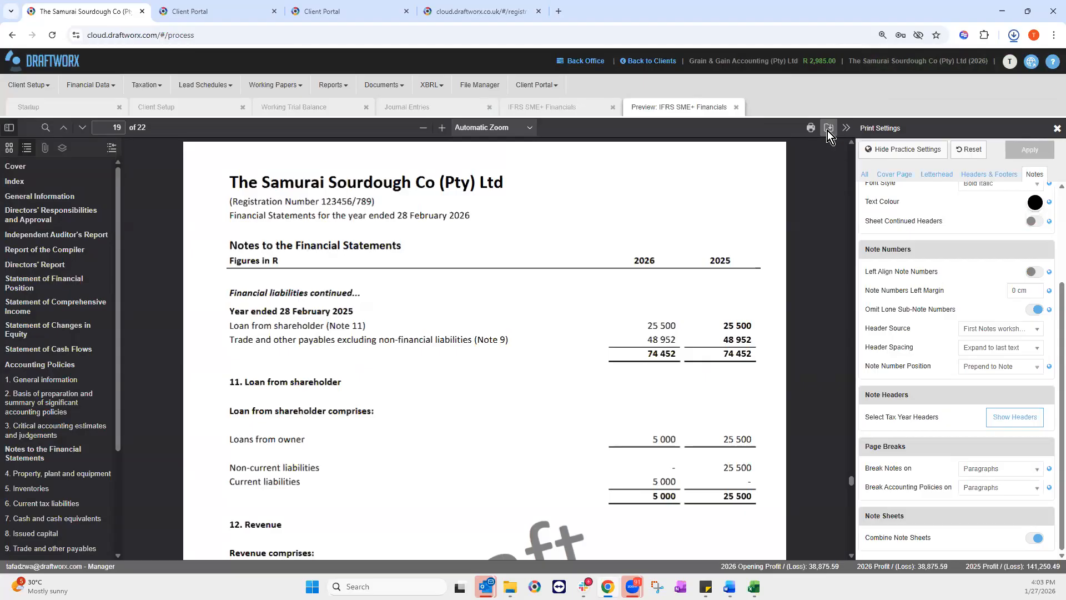
click(925, 69)
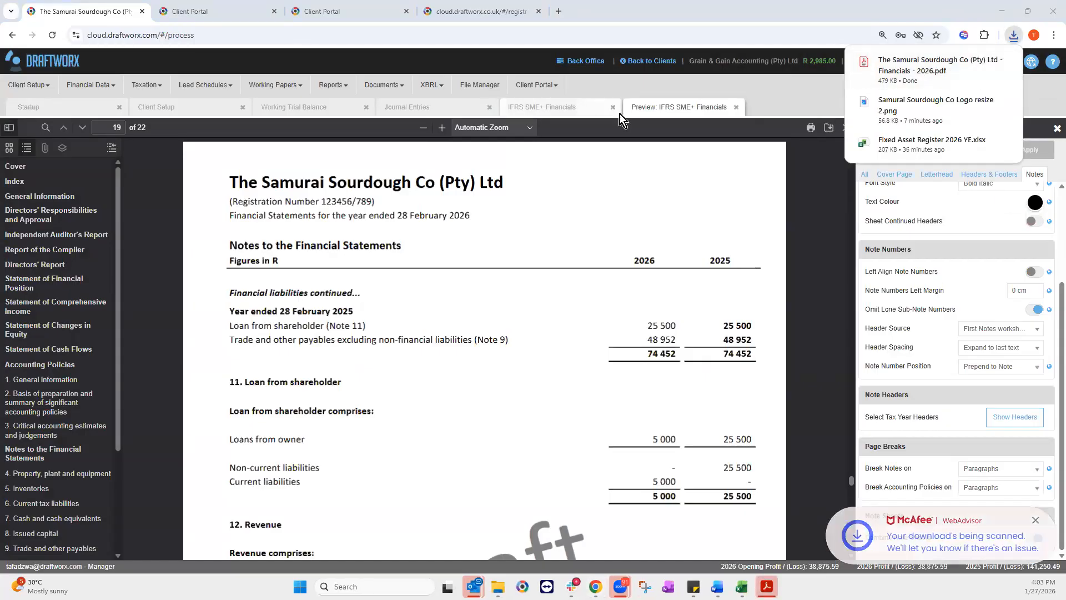
click(811, 130)
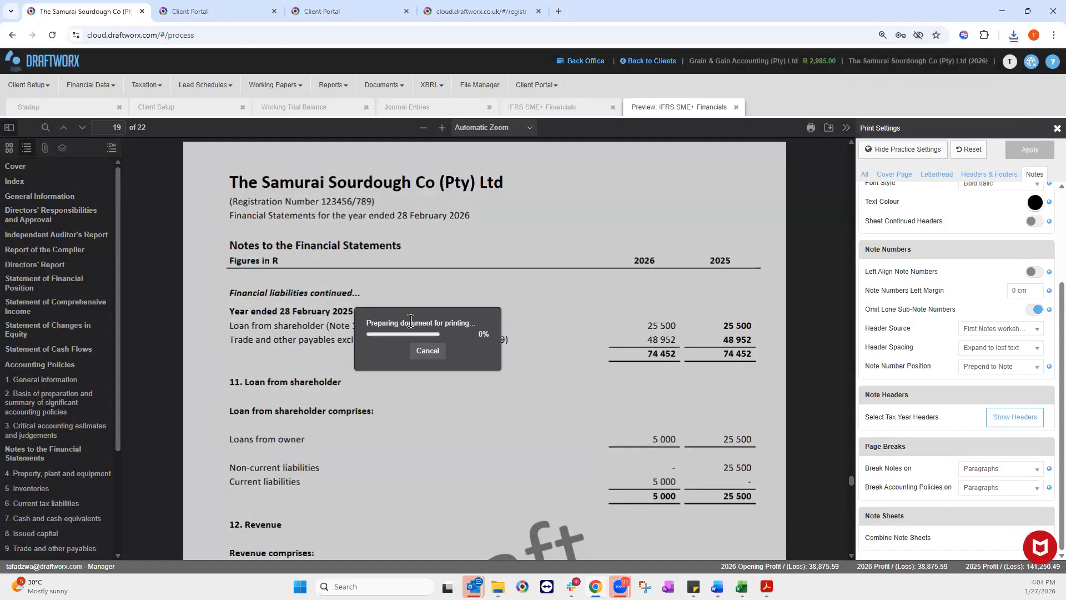
click(425, 350)
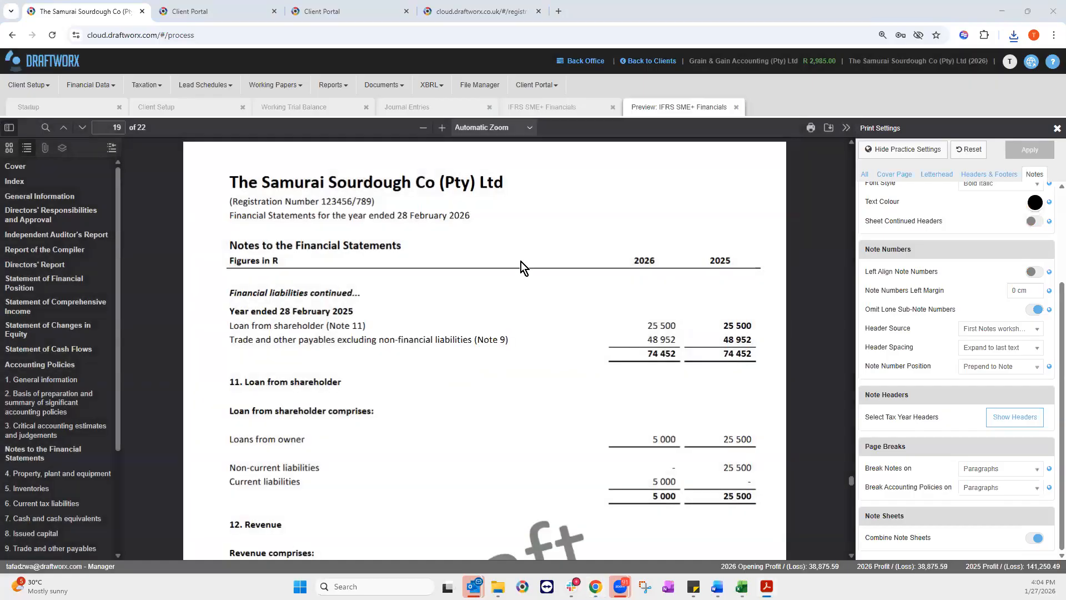
click(435, 91)
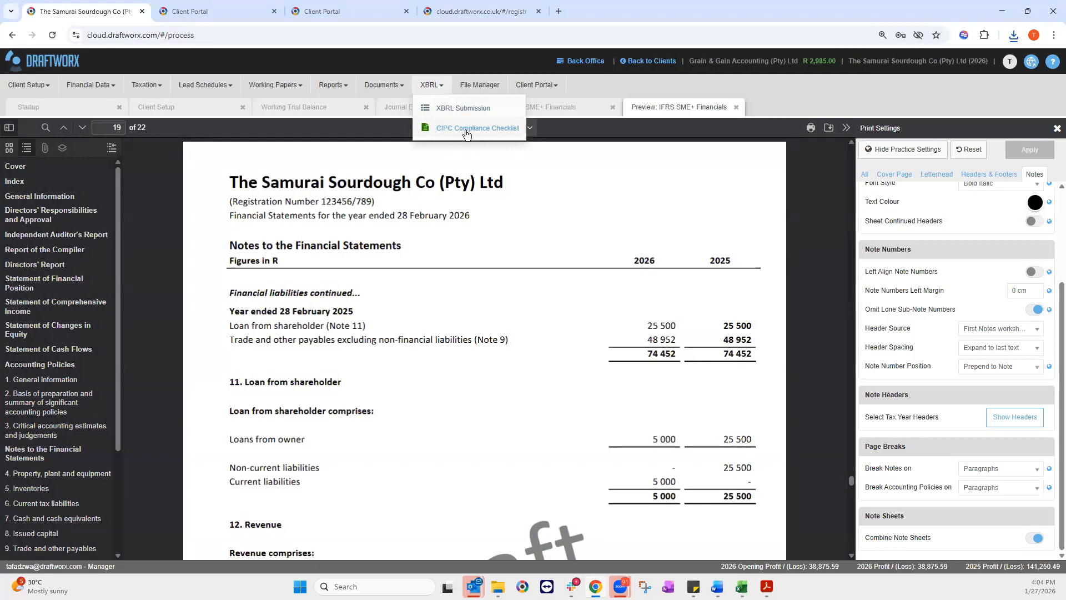
Step: In File Manager's XBRL folder, send CIPC Compliance Checklist.xlsx to the client portal
click(485, 87)
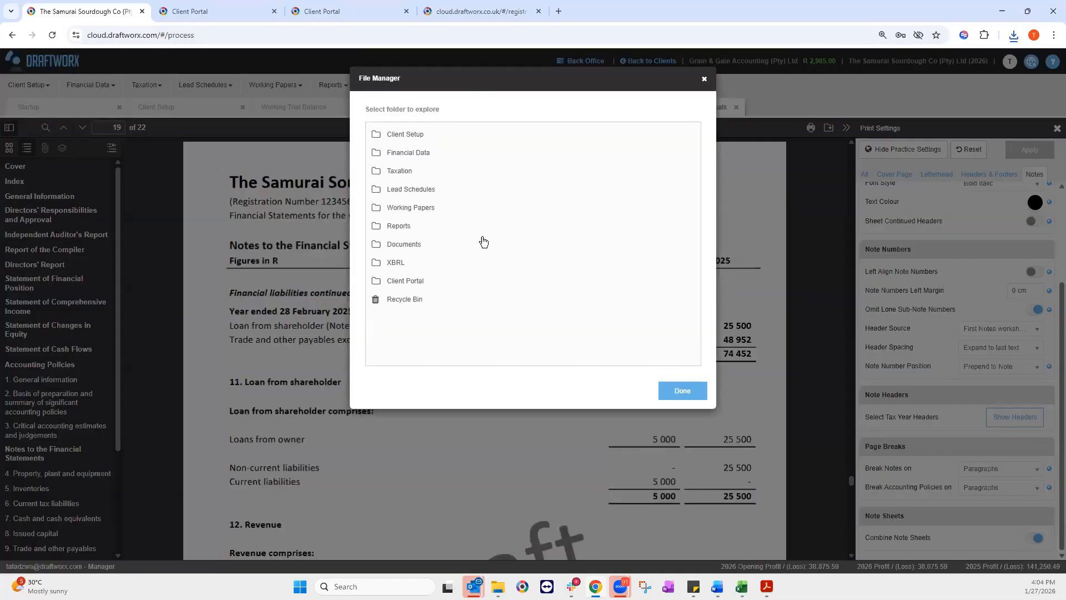
click(403, 265)
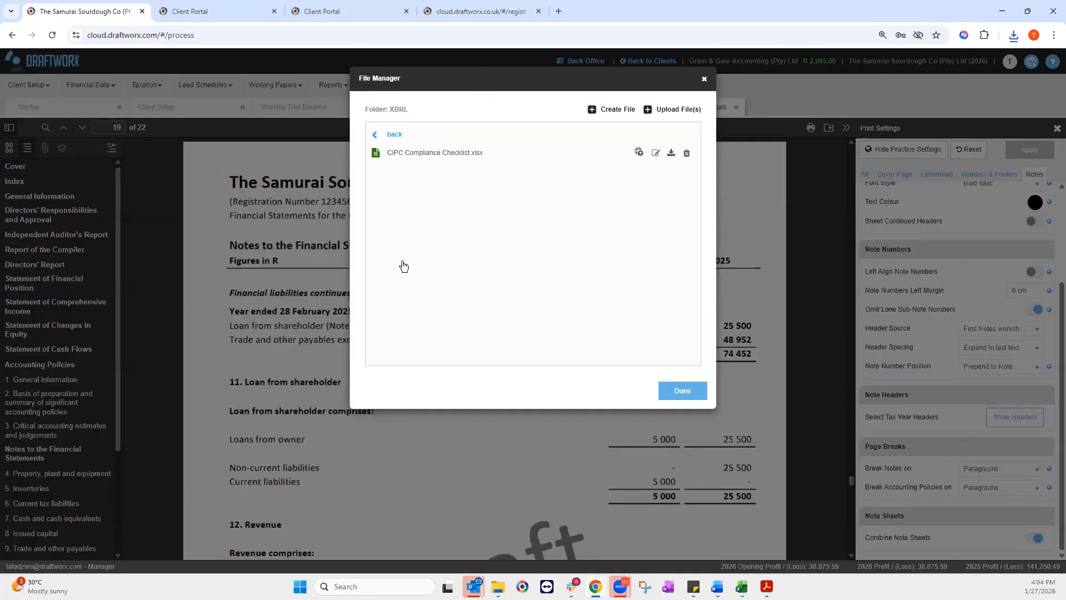
click(640, 152)
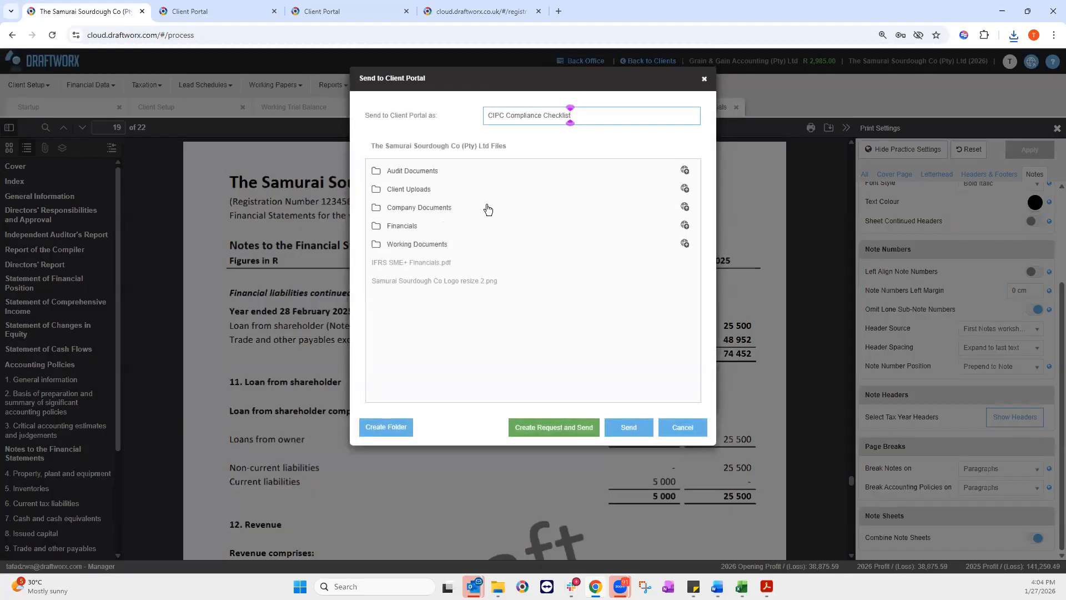
Step: Add a request with subject 'Please complete XBRL checklist' and a greeting plus that subject as detail
click(535, 428)
click(391, 131)
text(Pl)
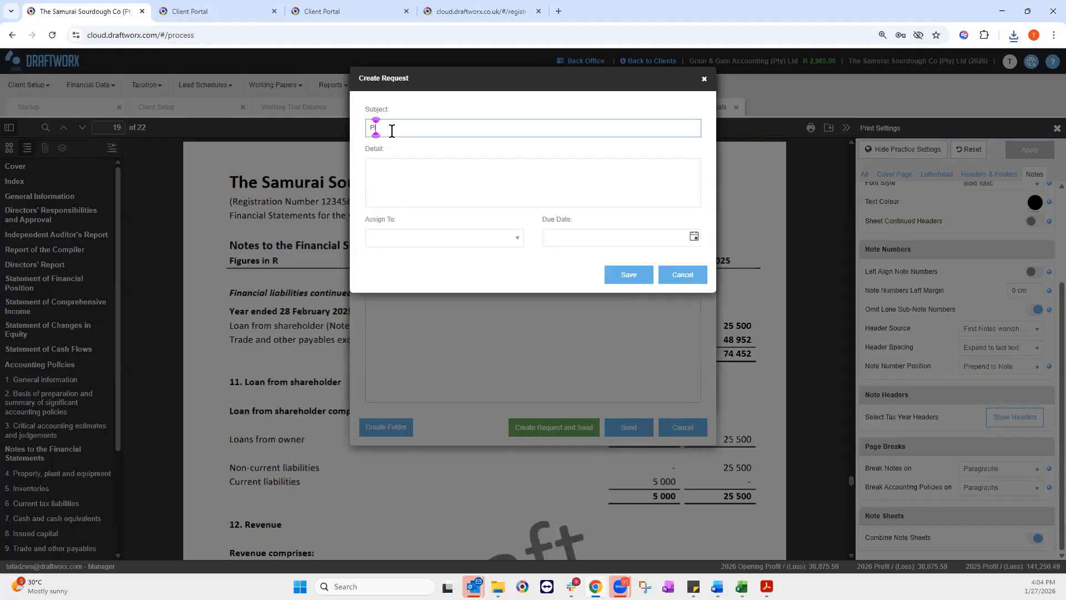
text(ease complete checklist)
drag(483, 128, 362, 136)
right_click(377, 129)
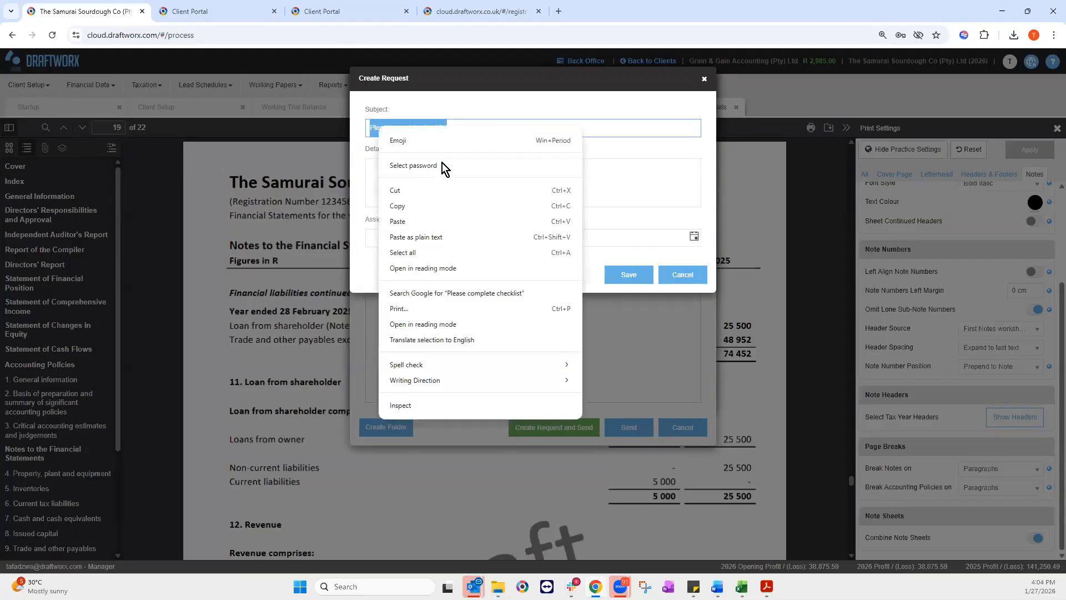
click(407, 206)
click(419, 127)
text(XBR)
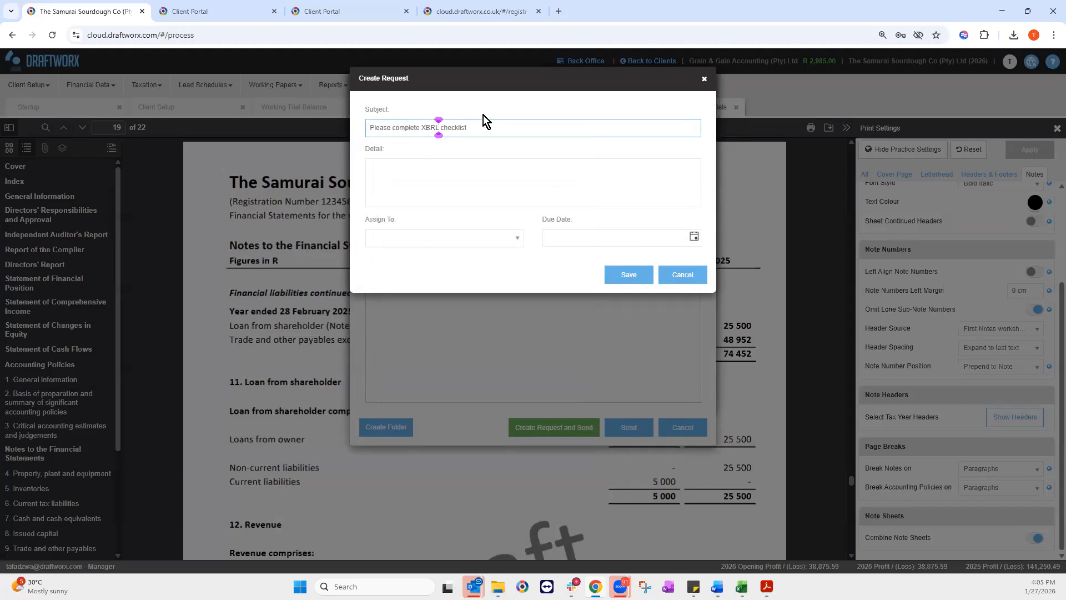
text(L)
drag(483, 121, 344, 128)
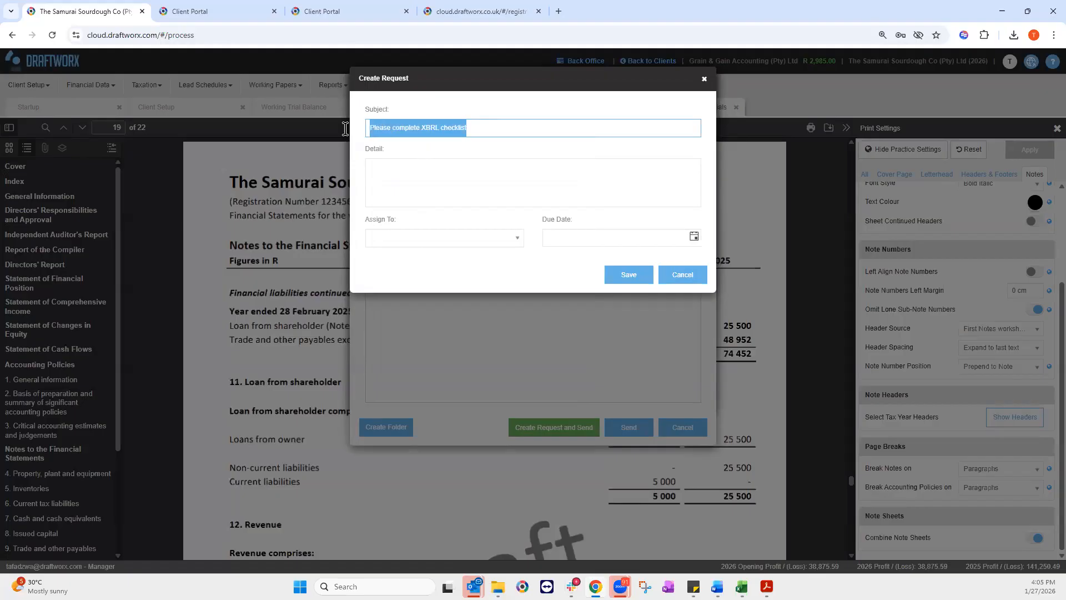
click(377, 159)
text(Hi Mr Baguette)
key(Return)
key(Return)
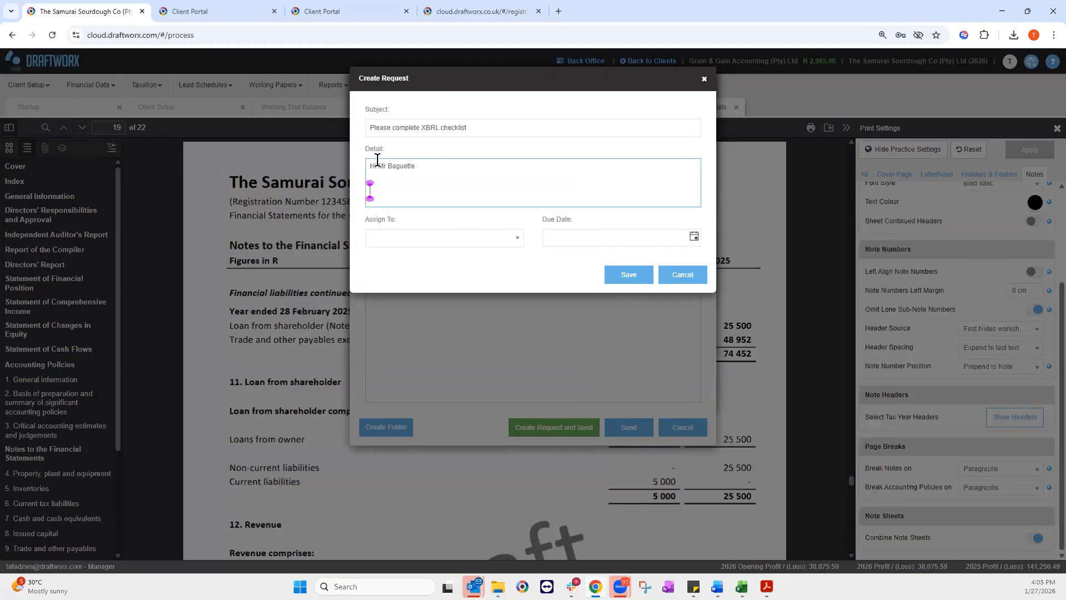
key(ctrl+v)
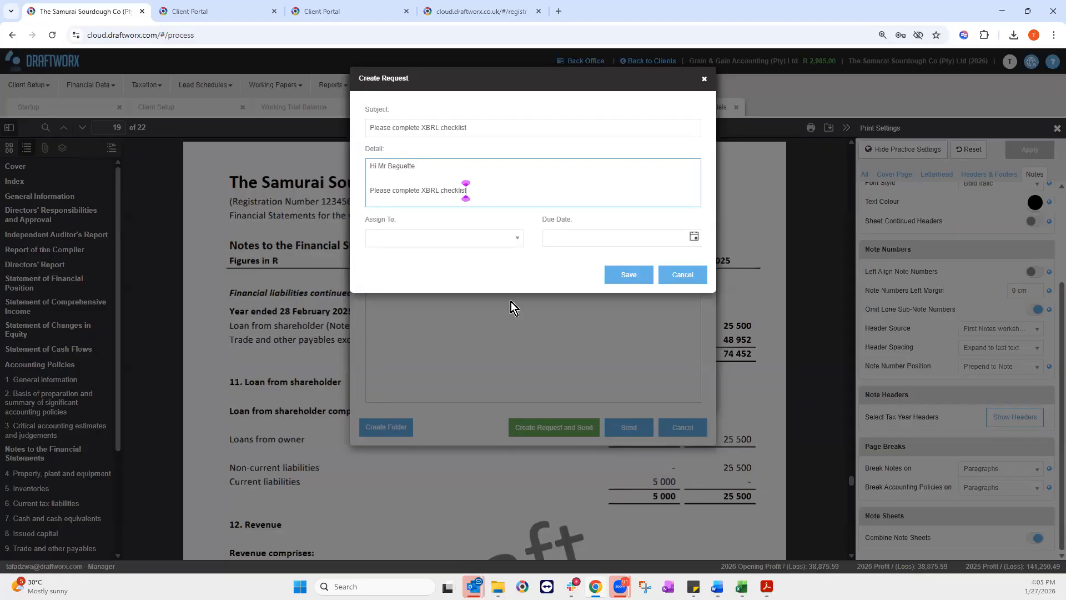
Step: Assign the request to the client contact, due 31/01/2026, and save to send the file
click(514, 231)
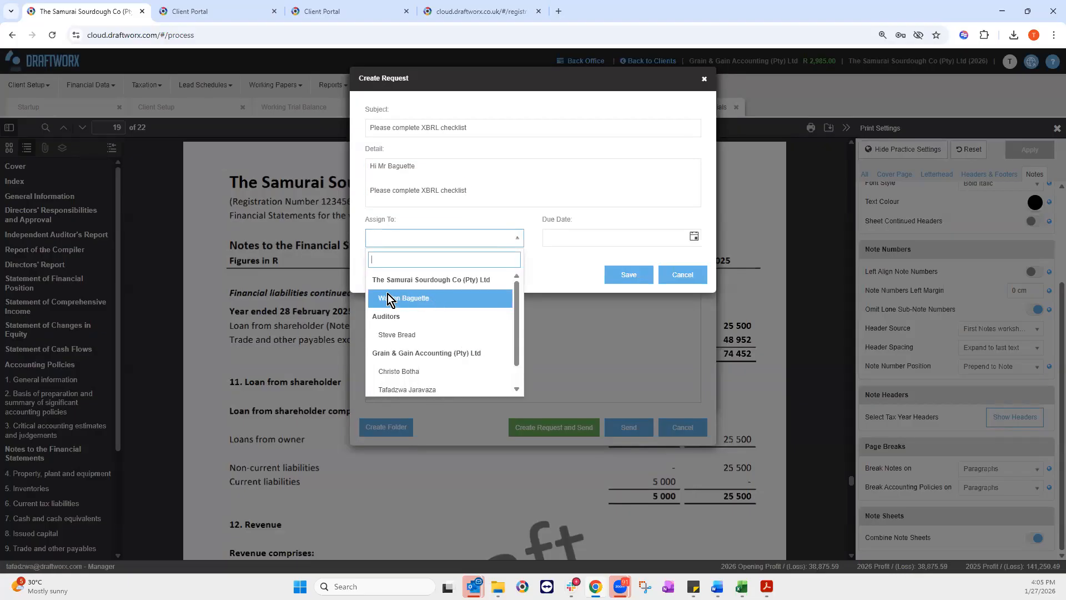
click(415, 302)
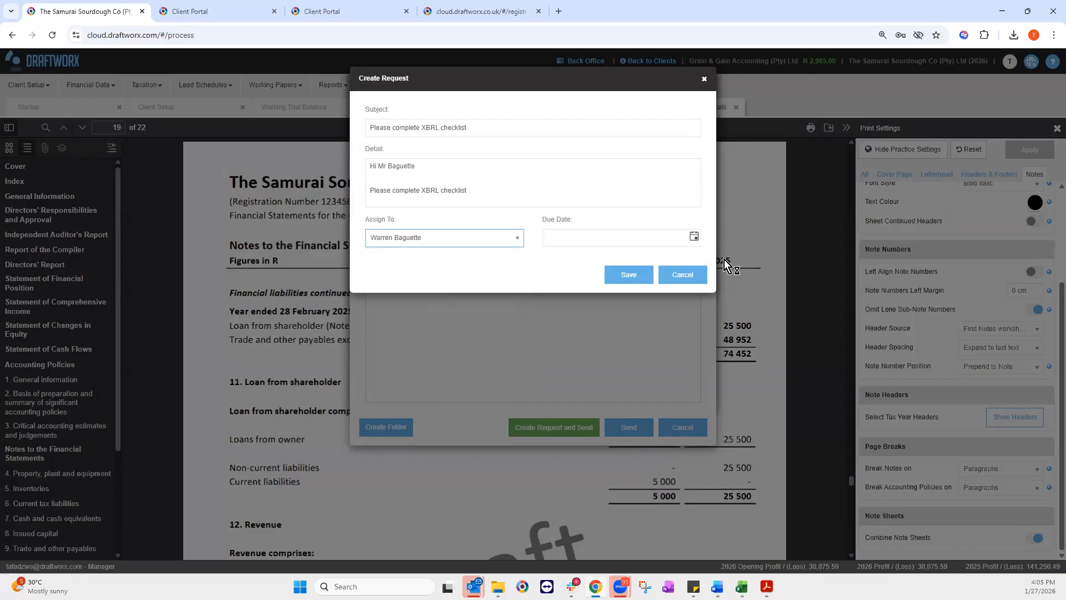
click(693, 237)
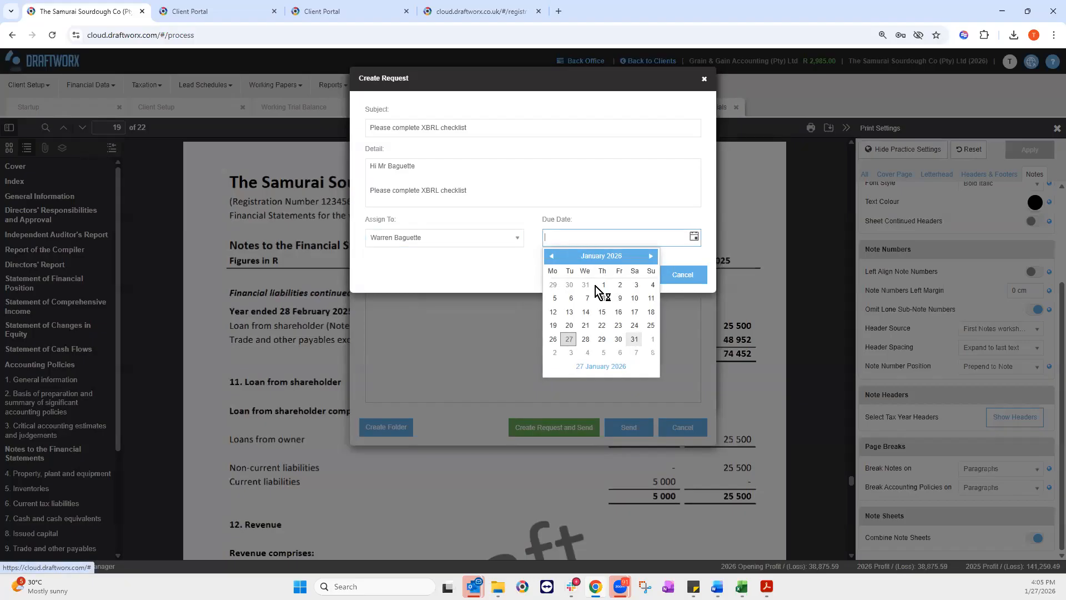
click(635, 339)
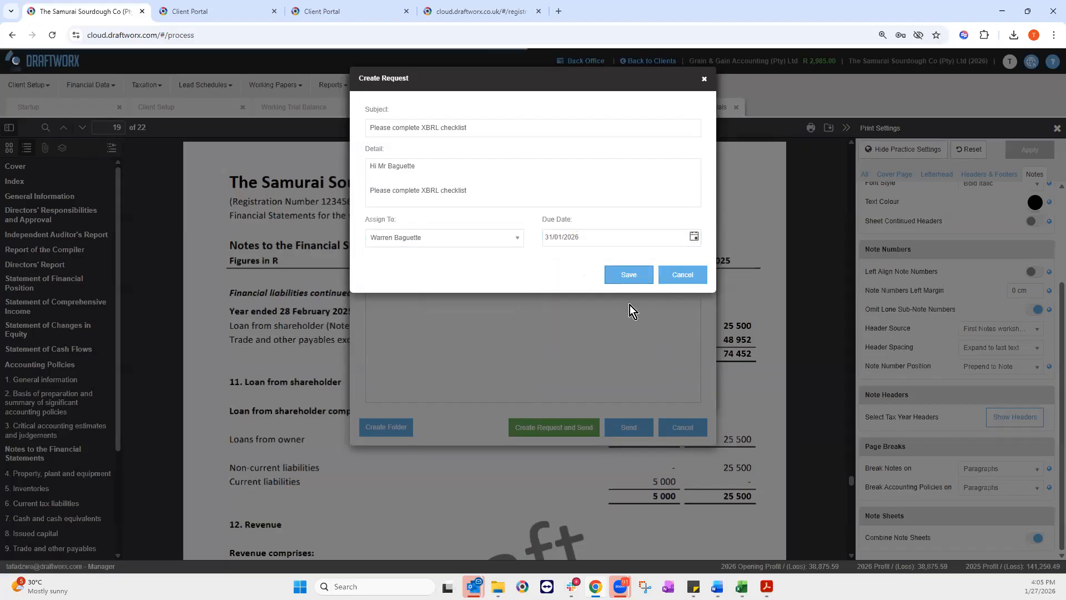
click(553, 427)
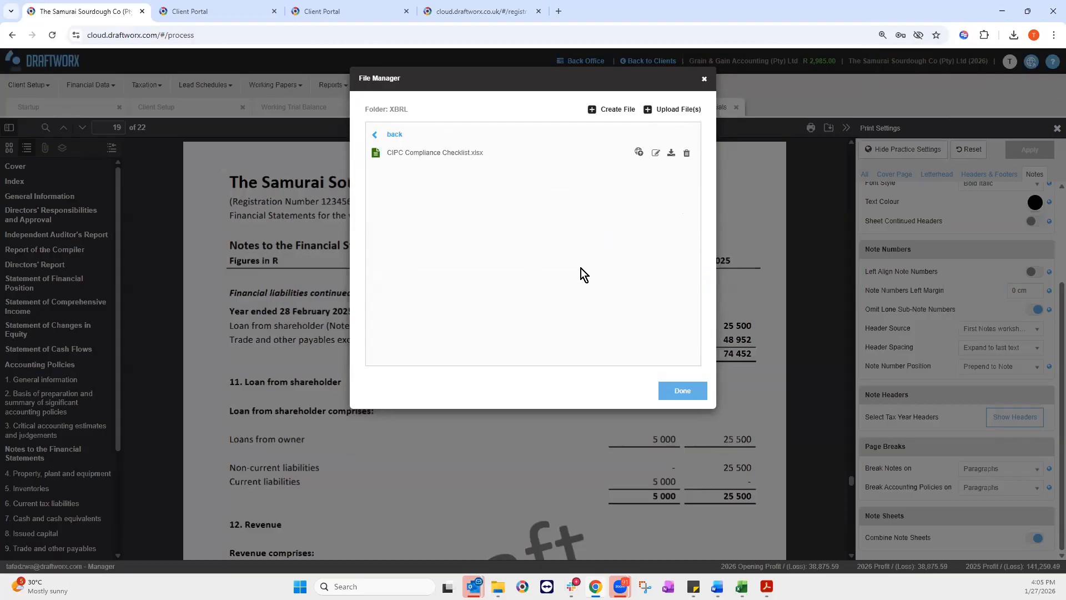
Step: Close the File Manager and the Preview: IFRS SME+ Financials tab
click(704, 78)
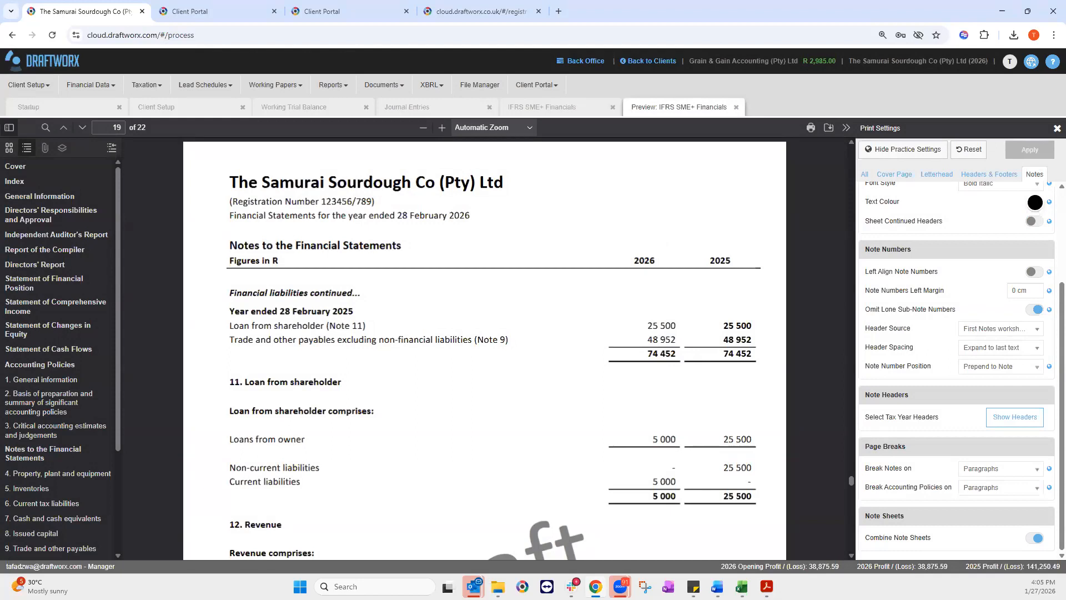
click(736, 106)
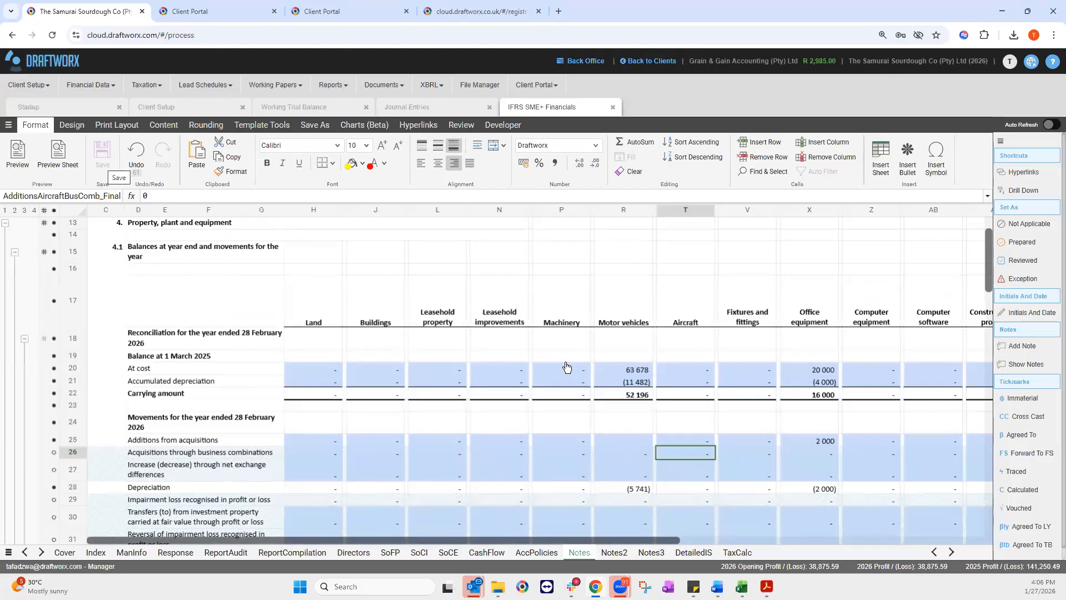
Step: Start a Client Setup roll forward as Year end close with IFRS SME+, into Next year
click(48, 90)
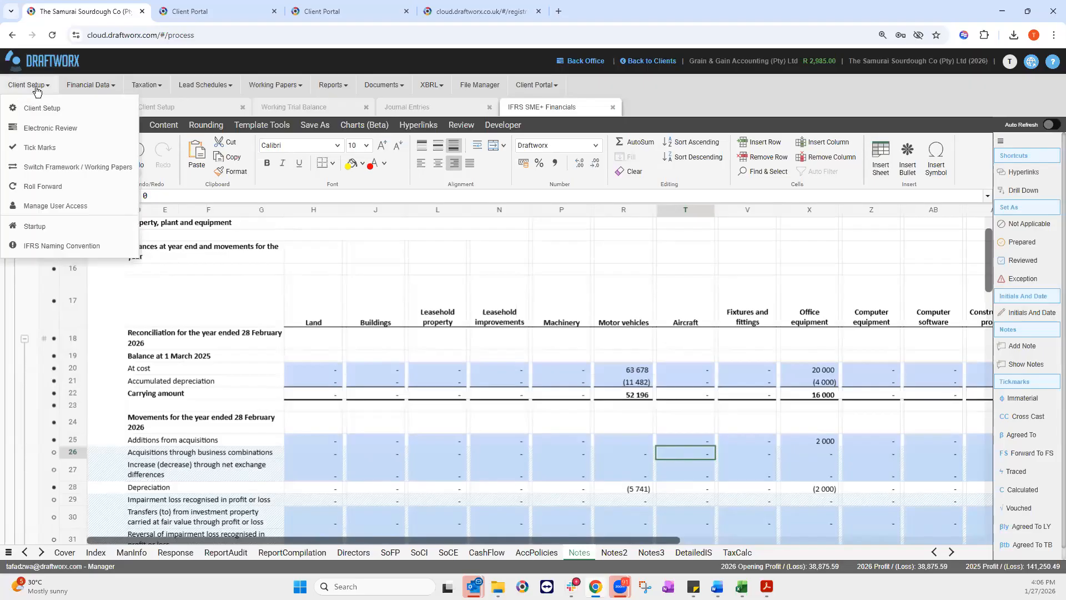
click(60, 190)
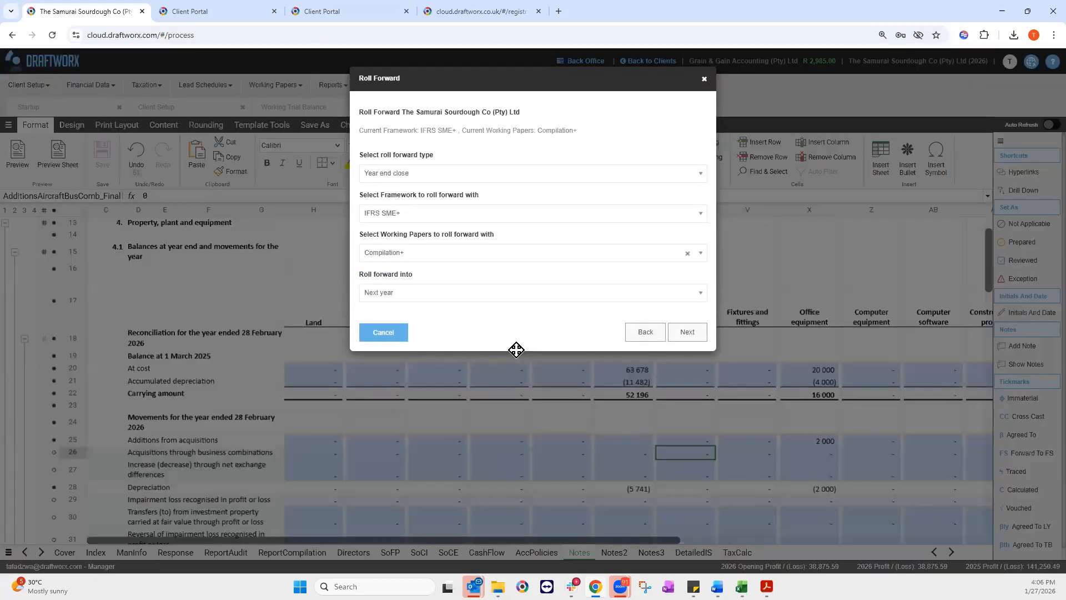
click(404, 175)
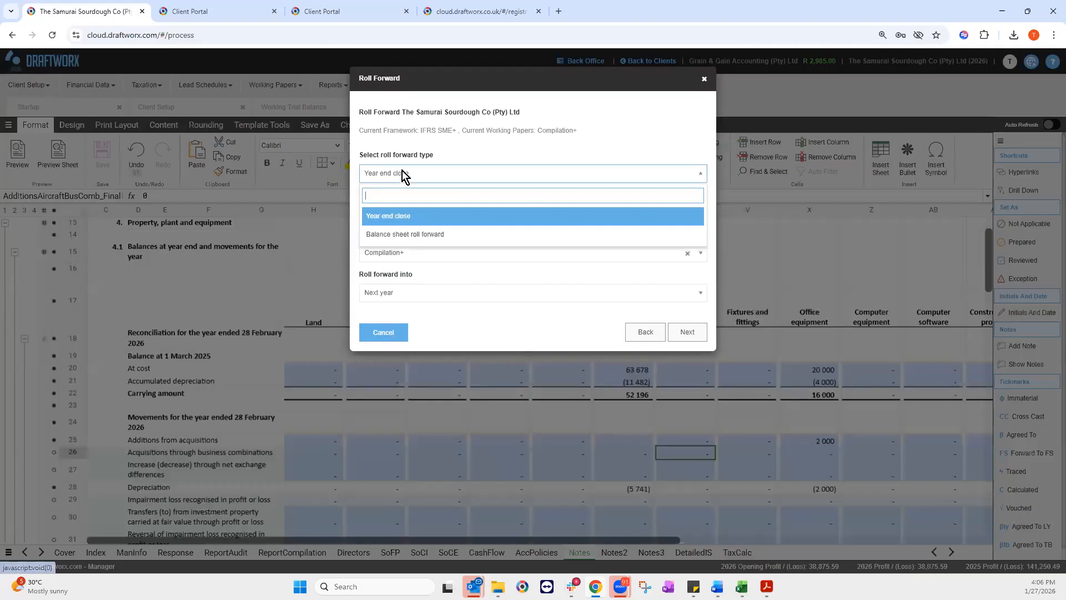
click(404, 221)
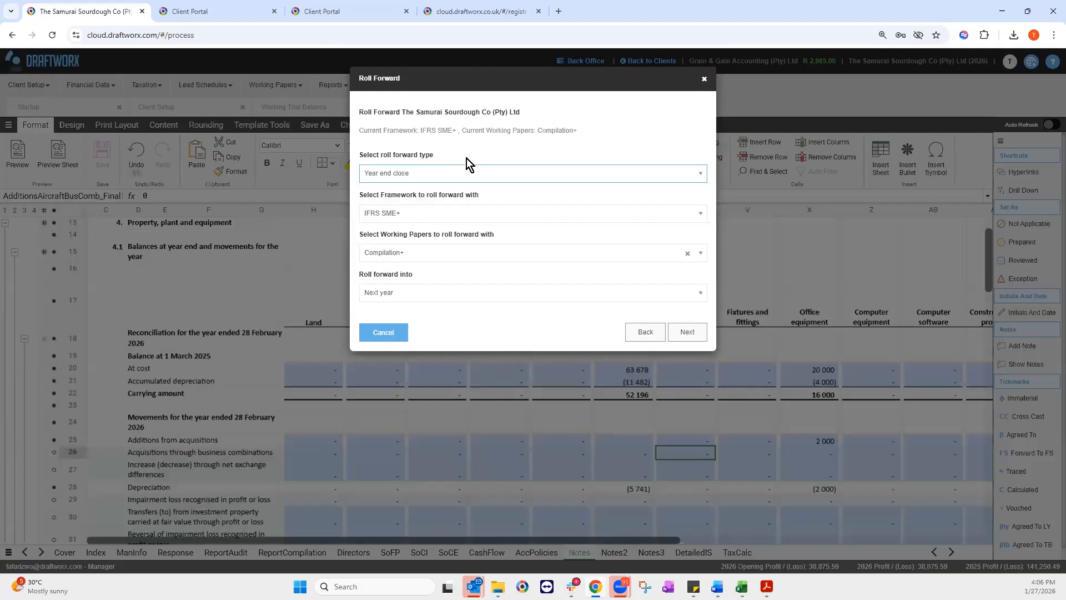
click(417, 179)
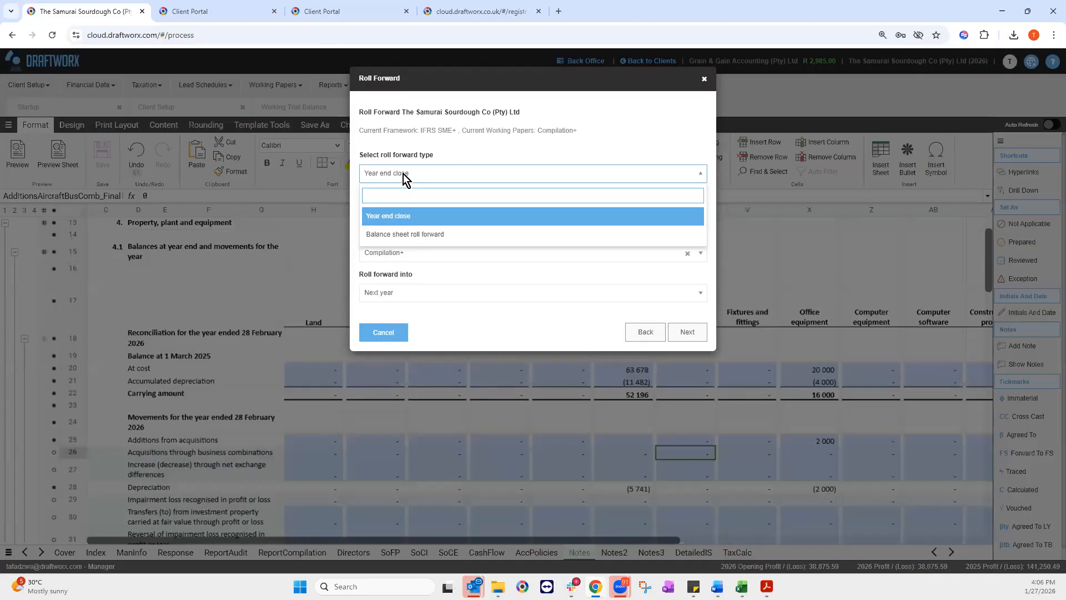
click(393, 209)
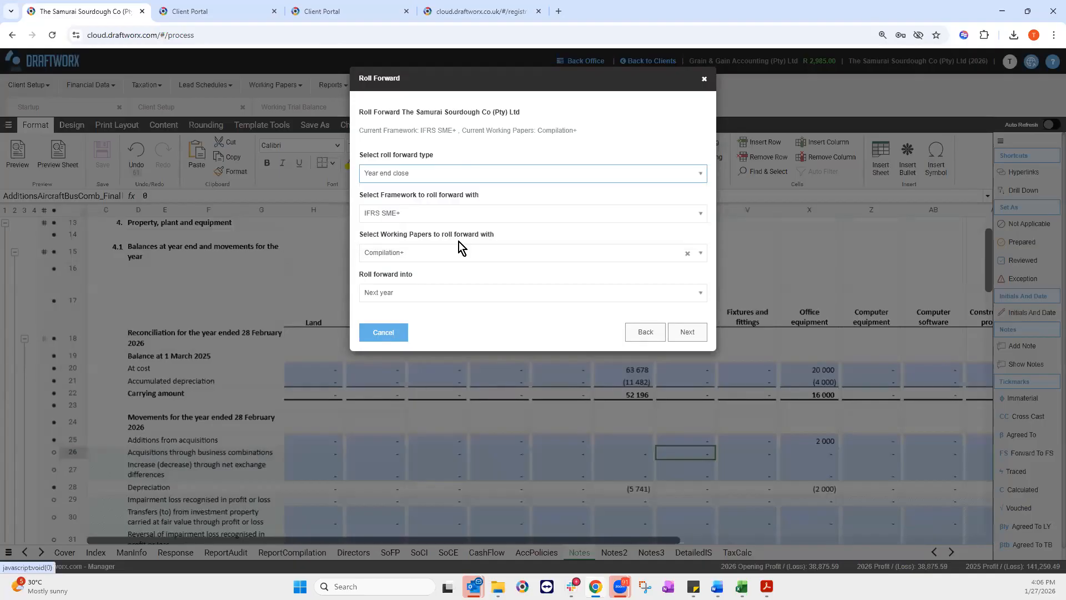
click(697, 215)
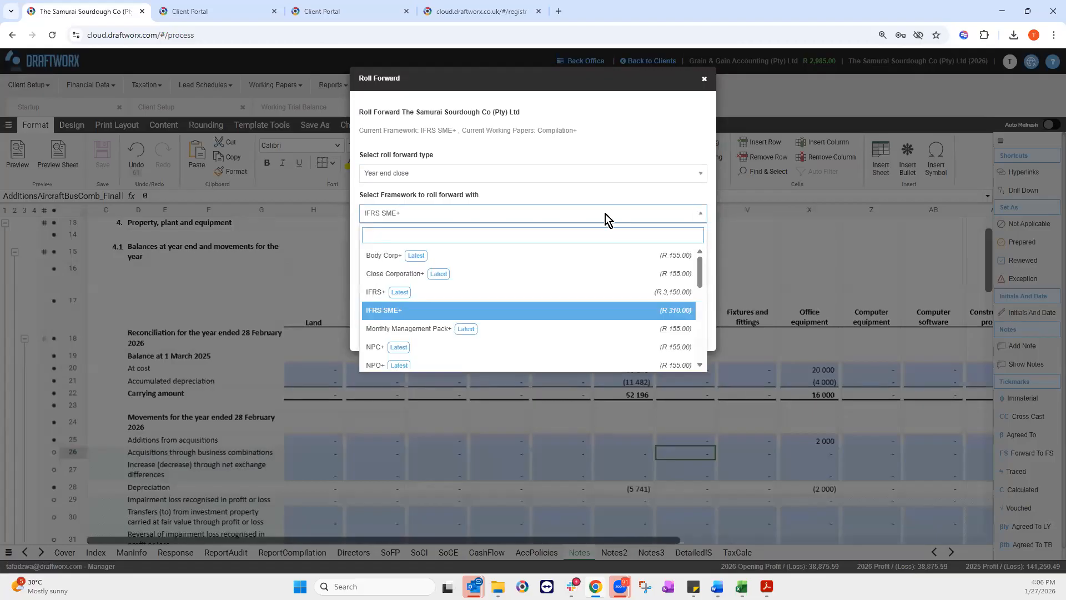
click(408, 311)
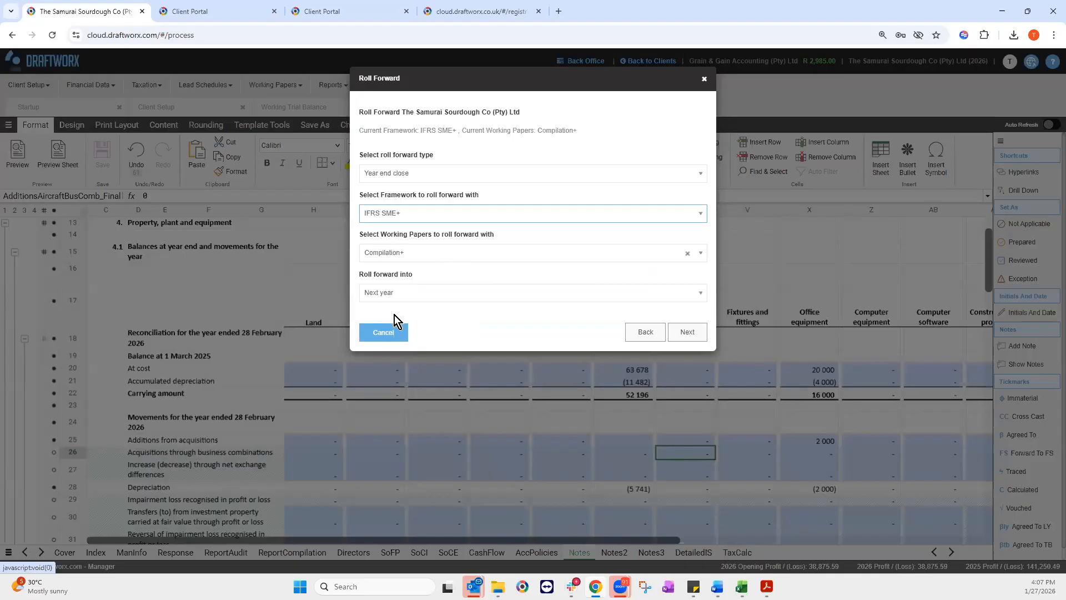
click(433, 292)
click(526, 290)
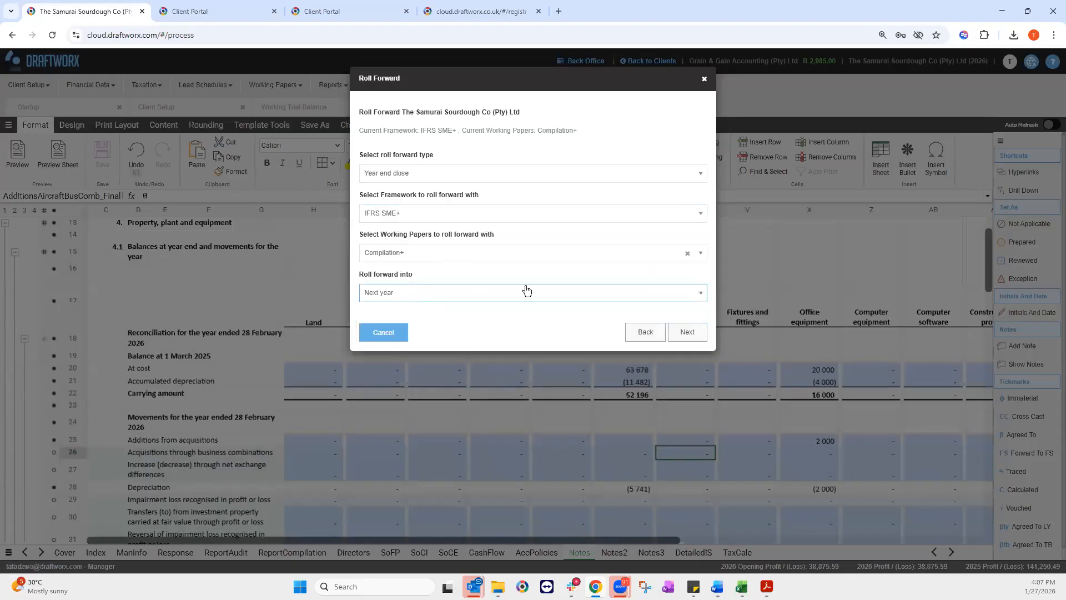
Step: Accept the Financial Statement Update and Disclosure Updates defaults through to the Working Papers page
click(676, 338)
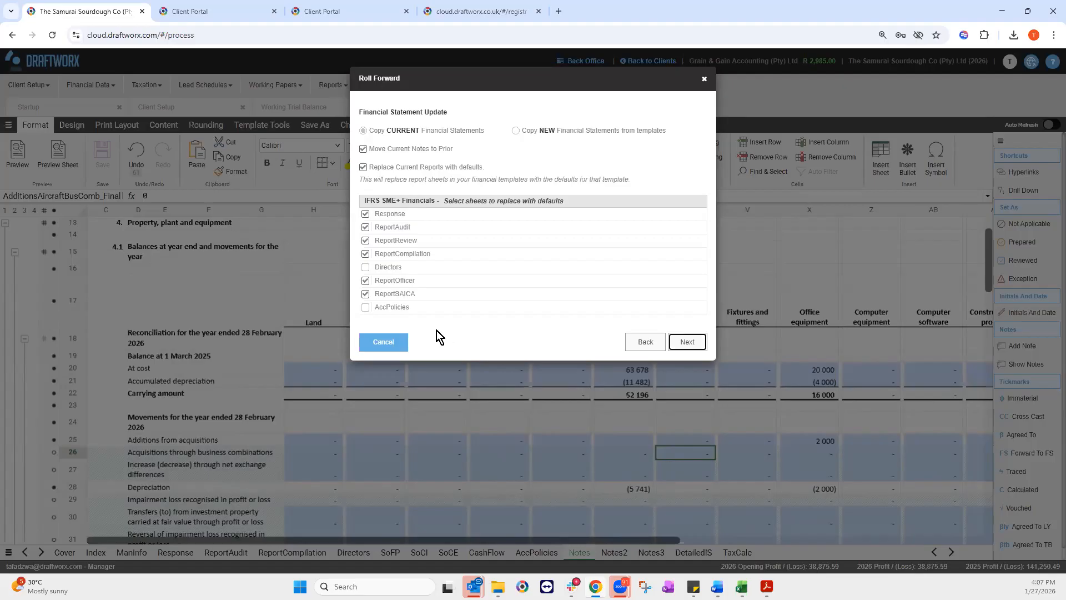
click(686, 342)
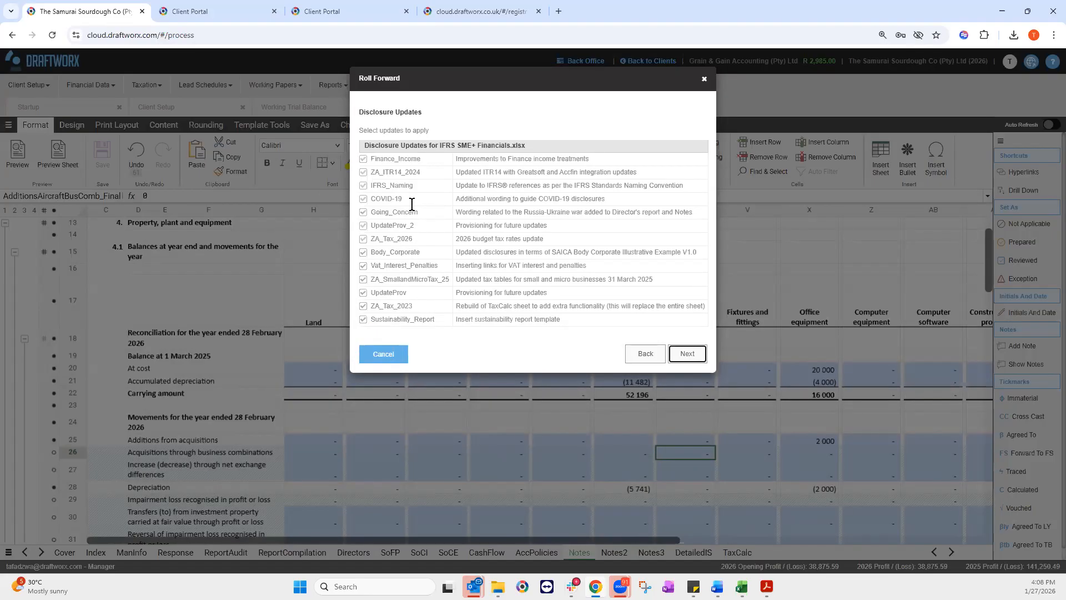
click(688, 353)
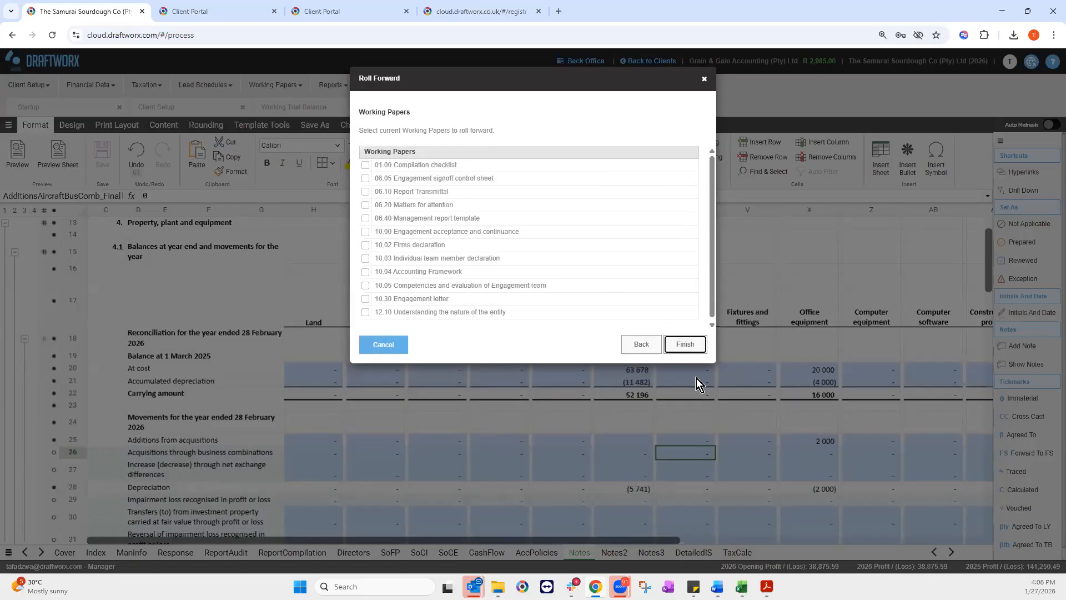
Step: Finish the roll forward and accept the R 465.00 credit charge to open the 2027 file
click(690, 343)
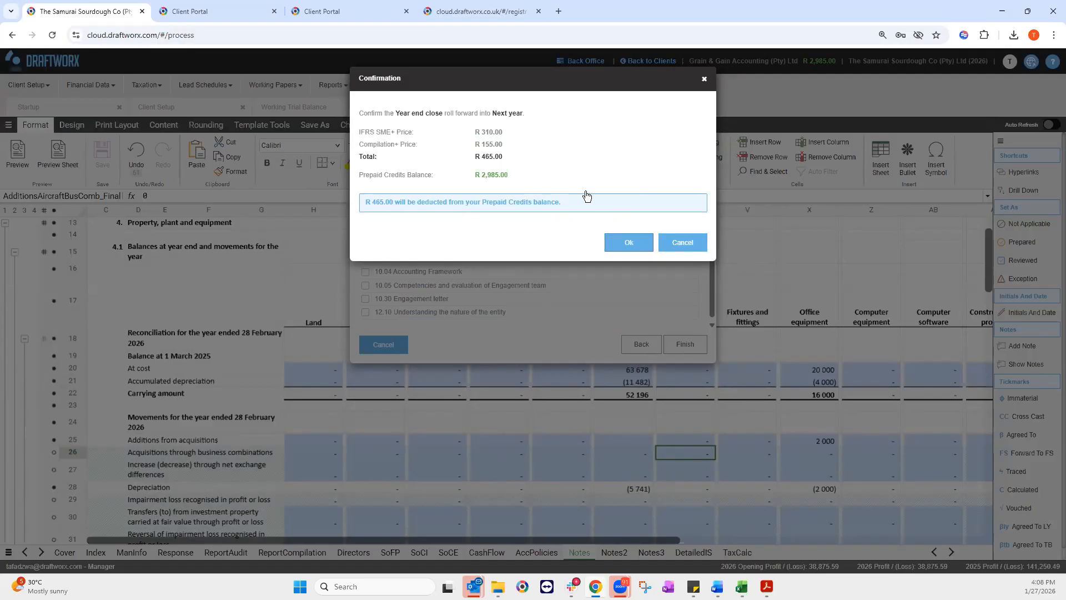
click(630, 241)
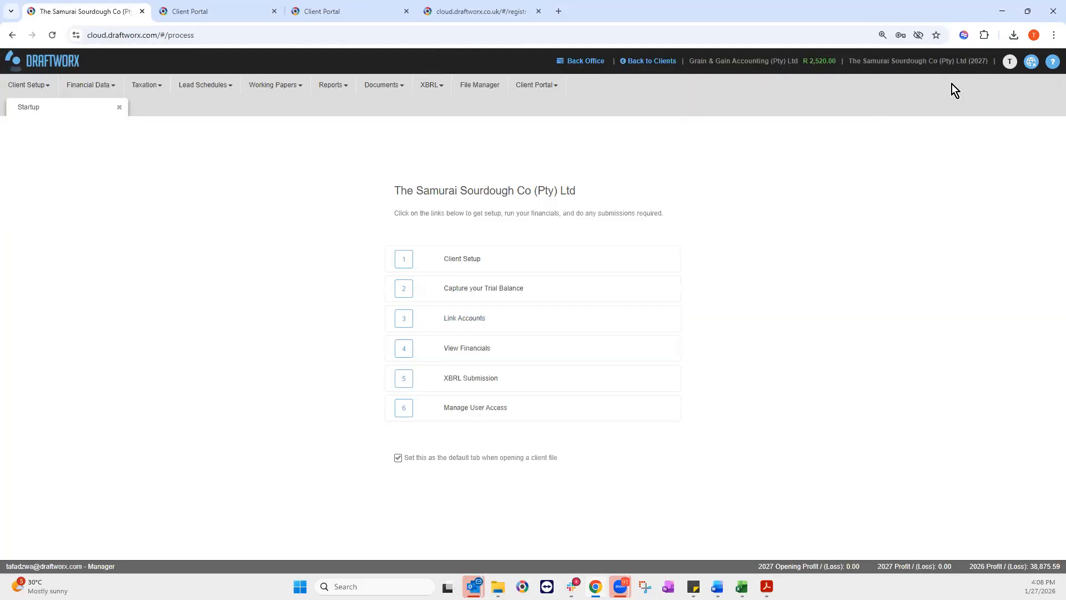
Step: Review the client's Quick Settings, then open the 2027 Working Trial Balance
click(470, 260)
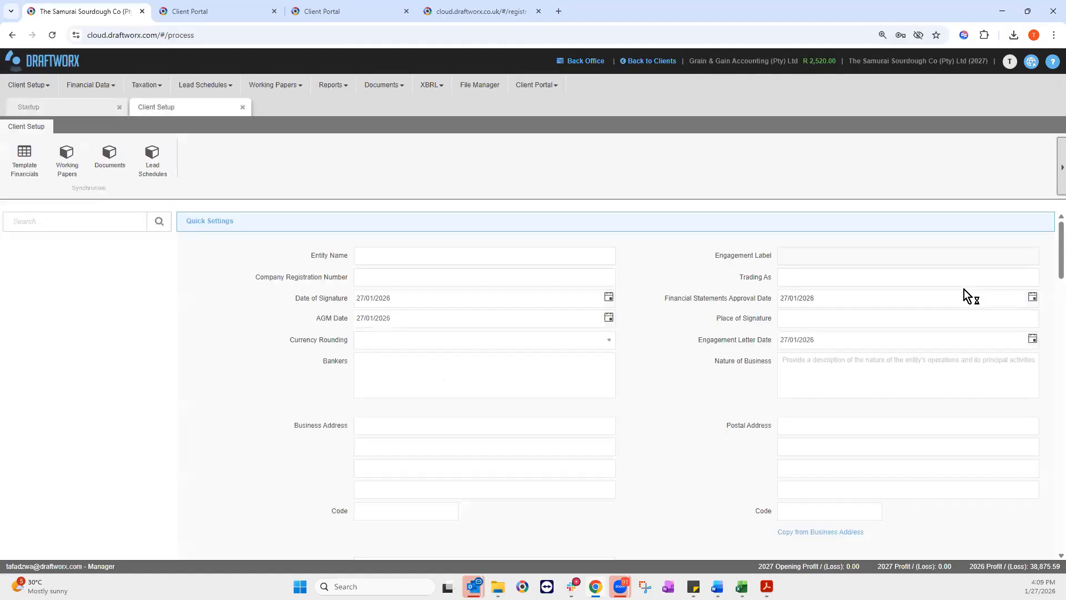
scroll(514, 461, down, 2)
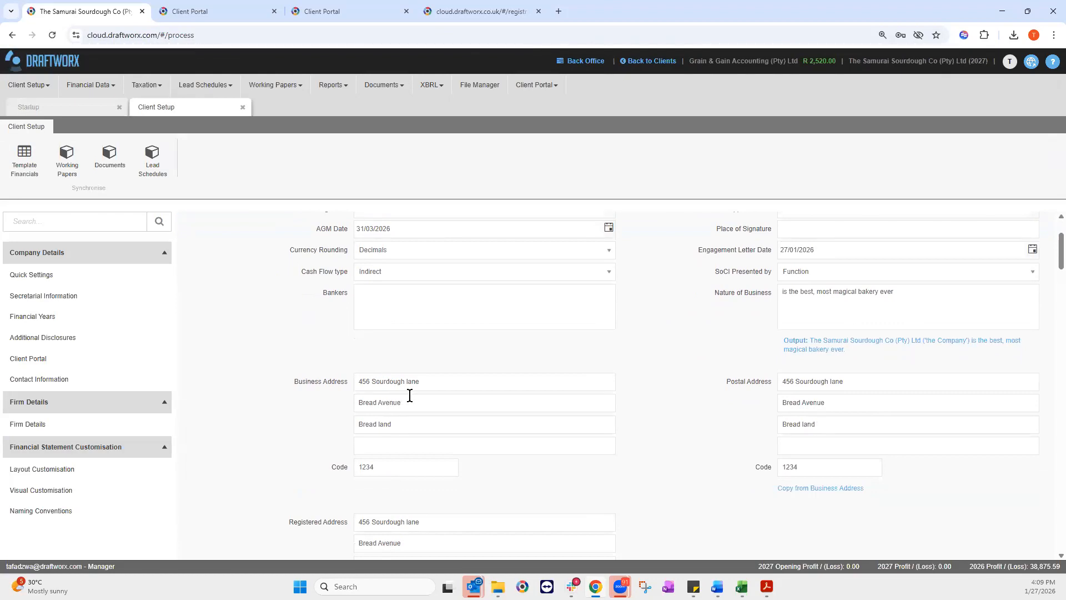
scroll(408, 397, down, 3)
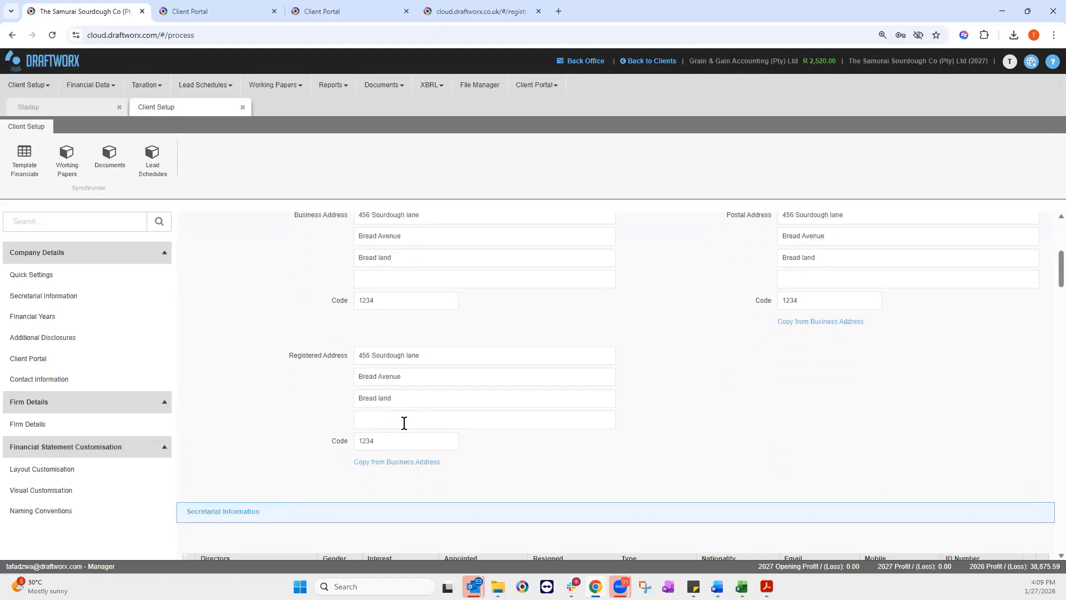
scroll(404, 423, down, 2)
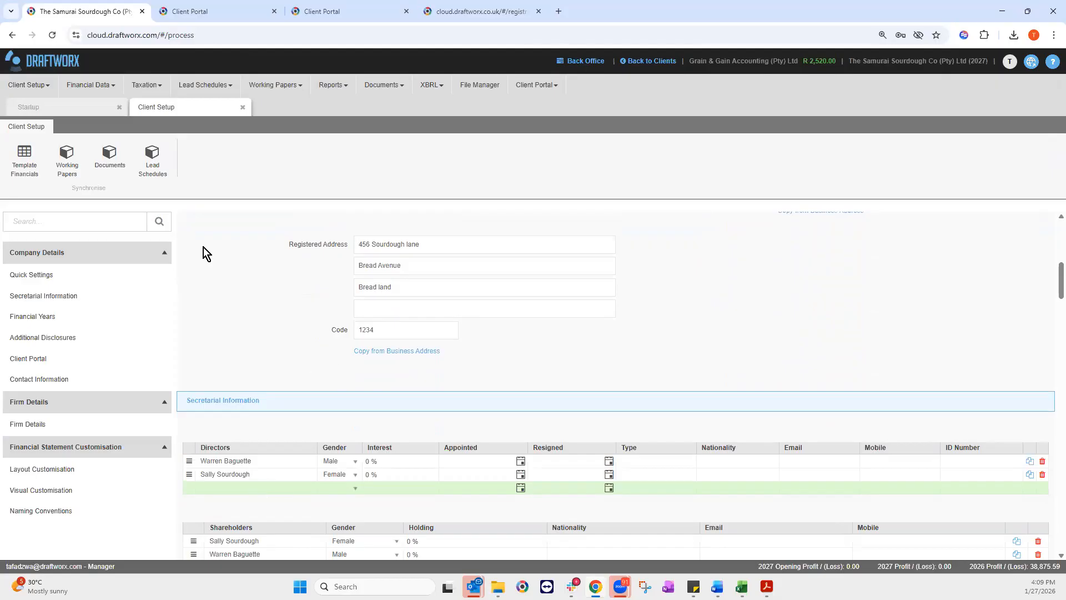
click(101, 87)
click(110, 108)
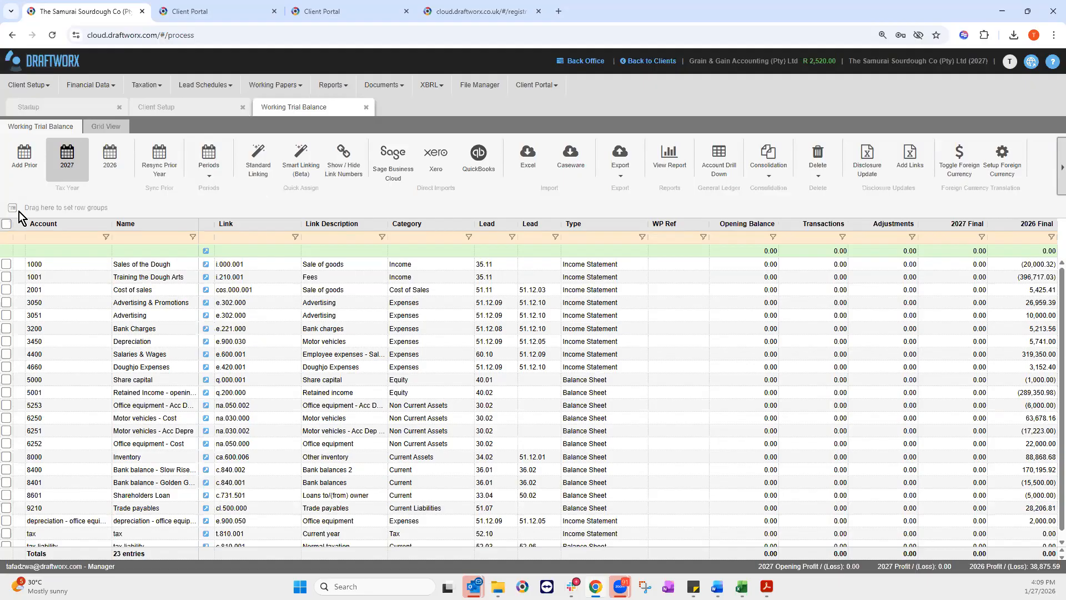
Step: Open the Get Help menu from the '?' icon in the top bar
click(723, 159)
click(1053, 63)
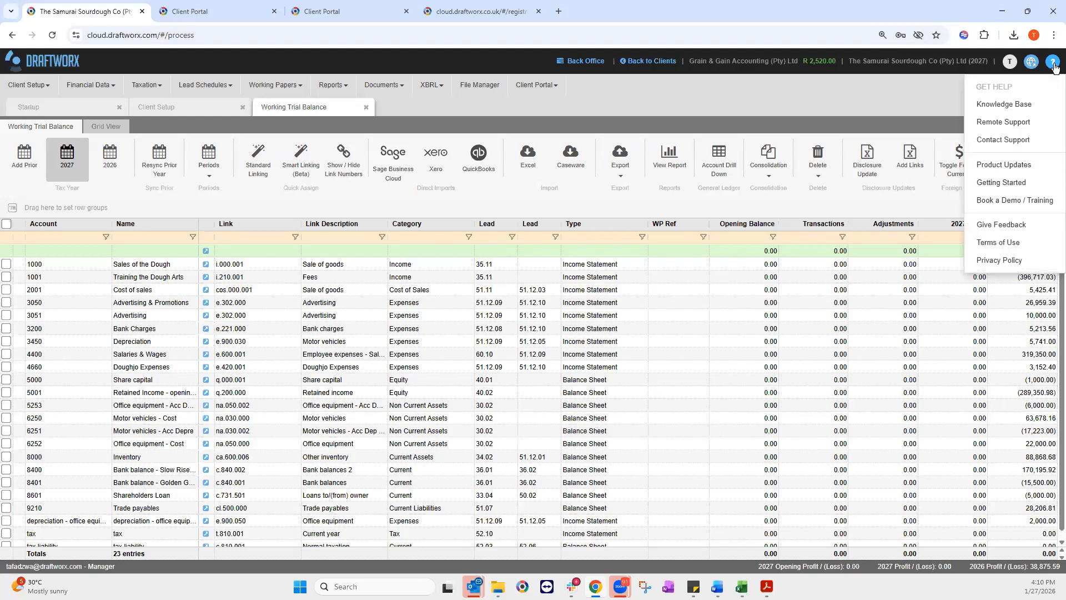
Step: Search the Cloud section of the Draftworx Knowledge Base for 'importing'
click(990, 106)
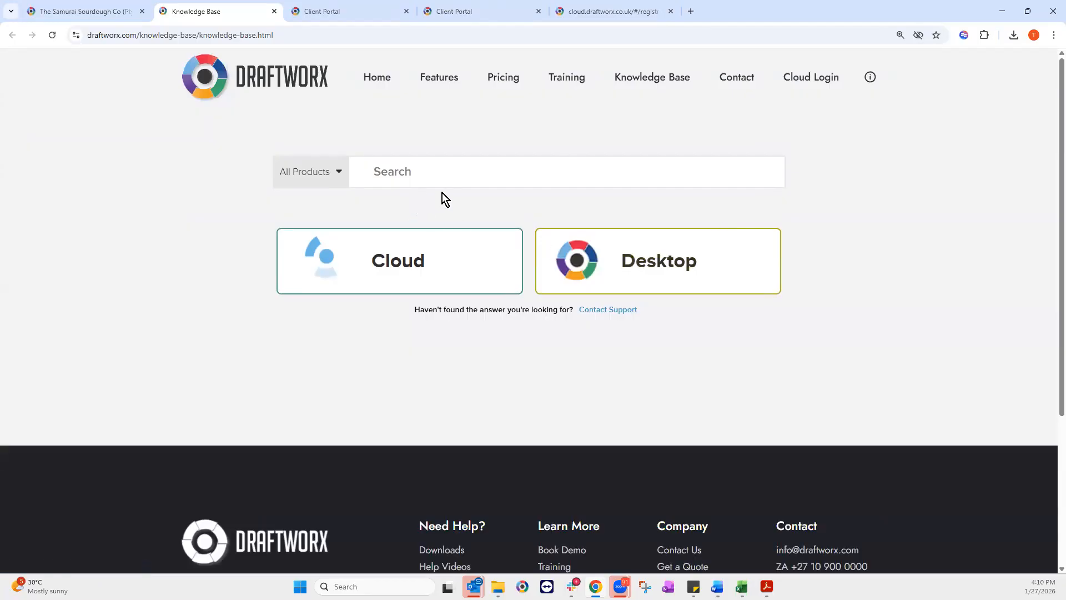
click(381, 262)
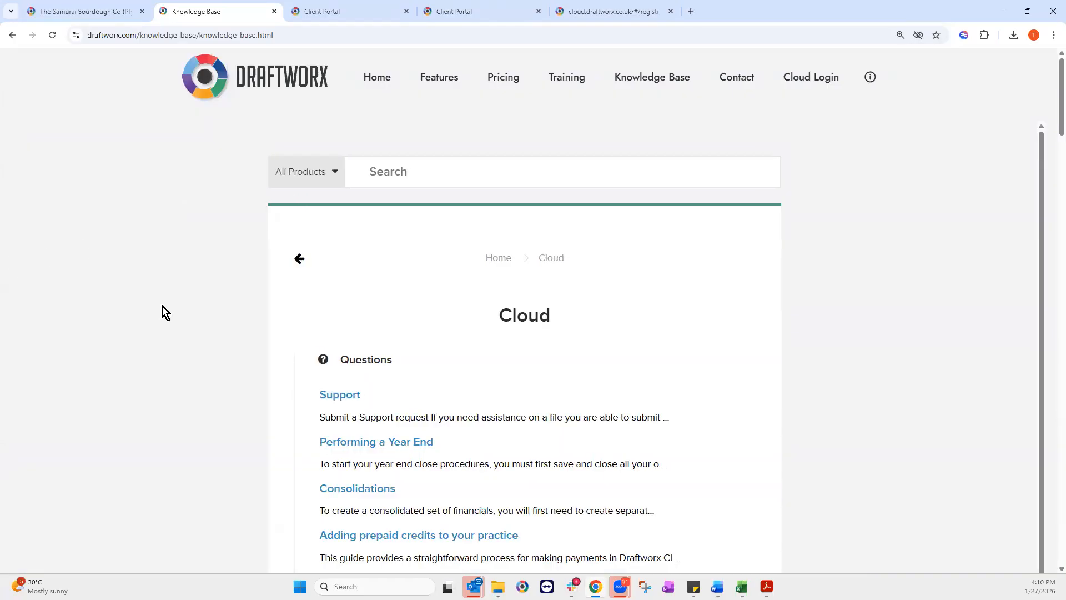
scroll(486, 434, down, 3)
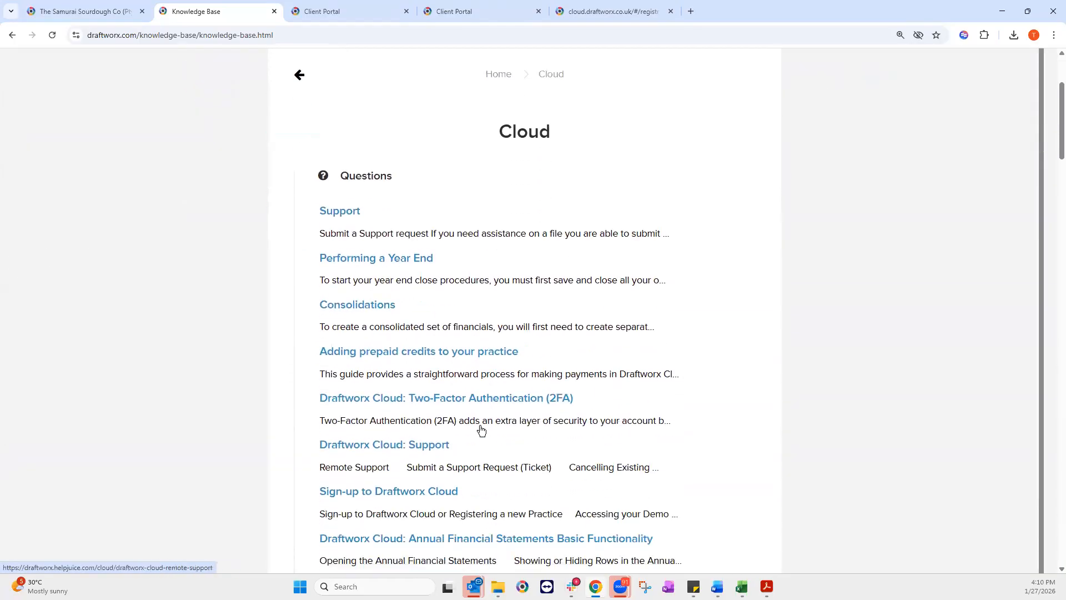
scroll(471, 425, down, 4)
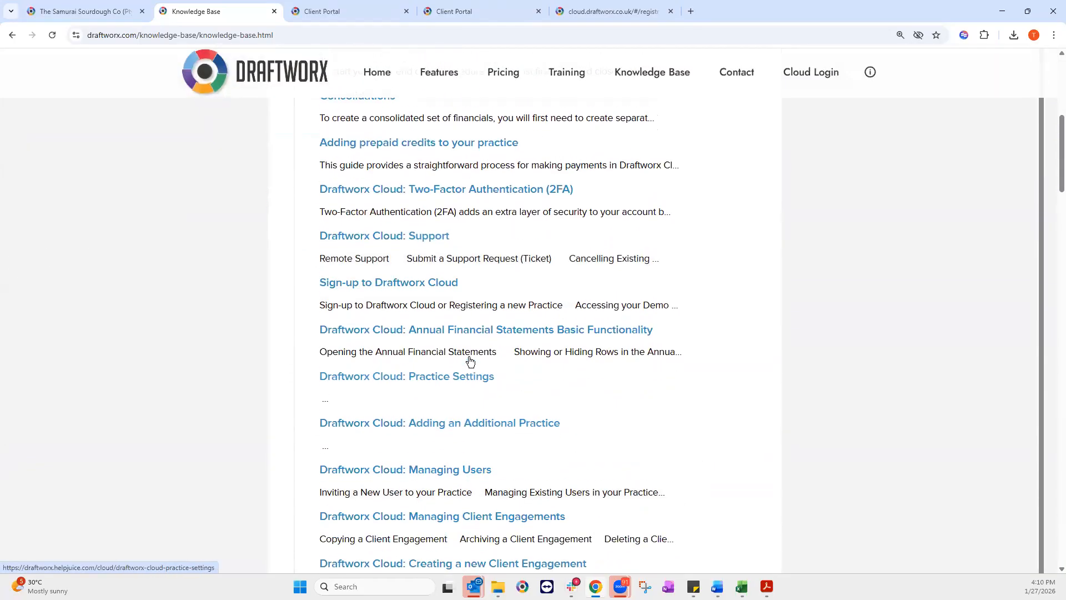
scroll(448, 149, up, 5)
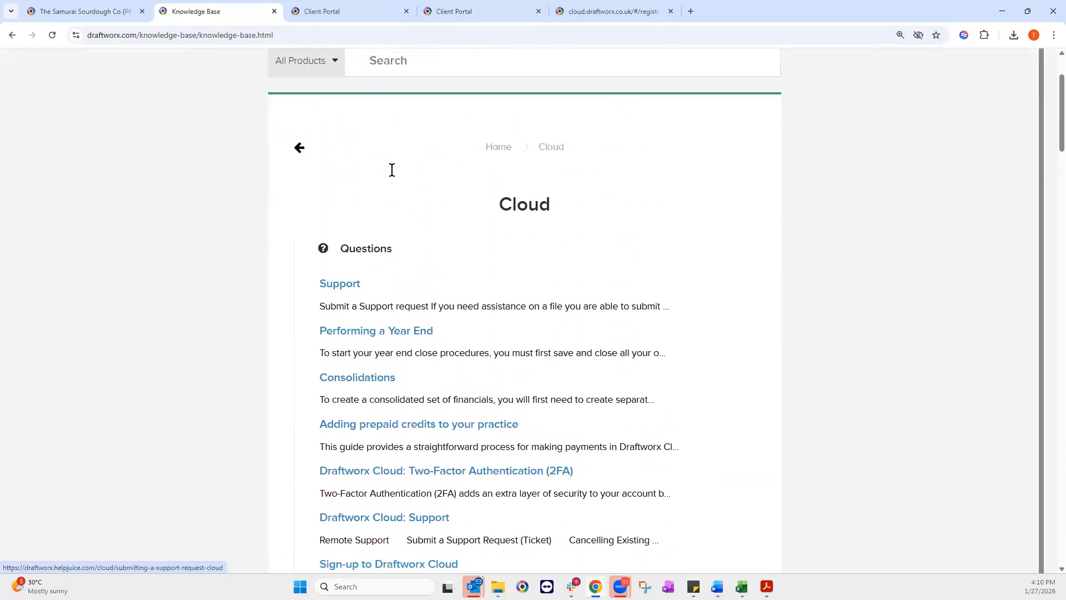
scroll(392, 170, up, 2)
click(391, 169)
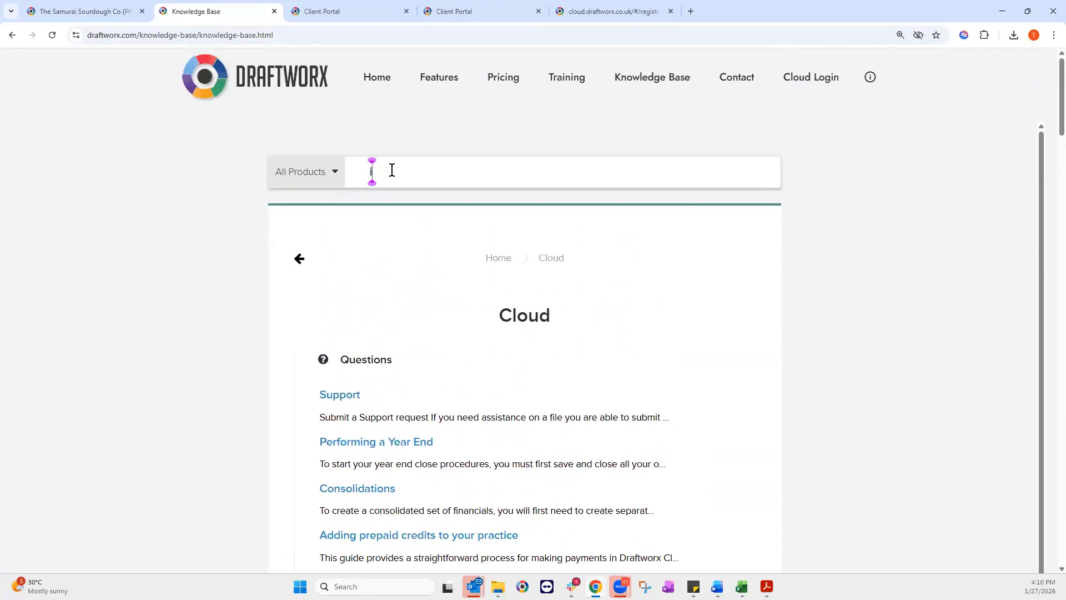
text(importing)
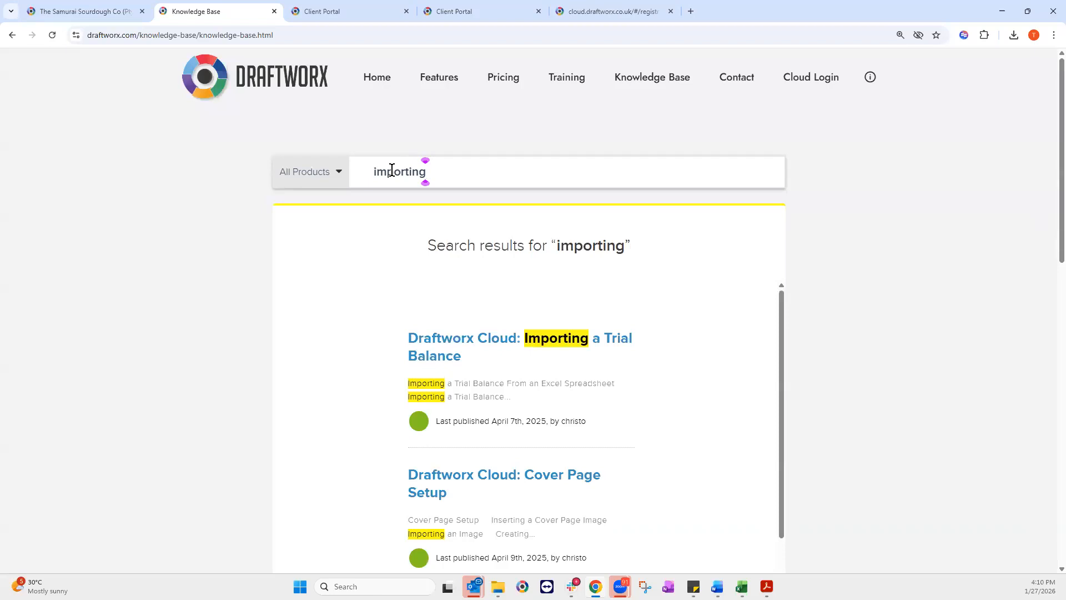
Step: Open the Importing a Trial Balance article and start its Excel Spreadsheet guide at step 1
click(480, 347)
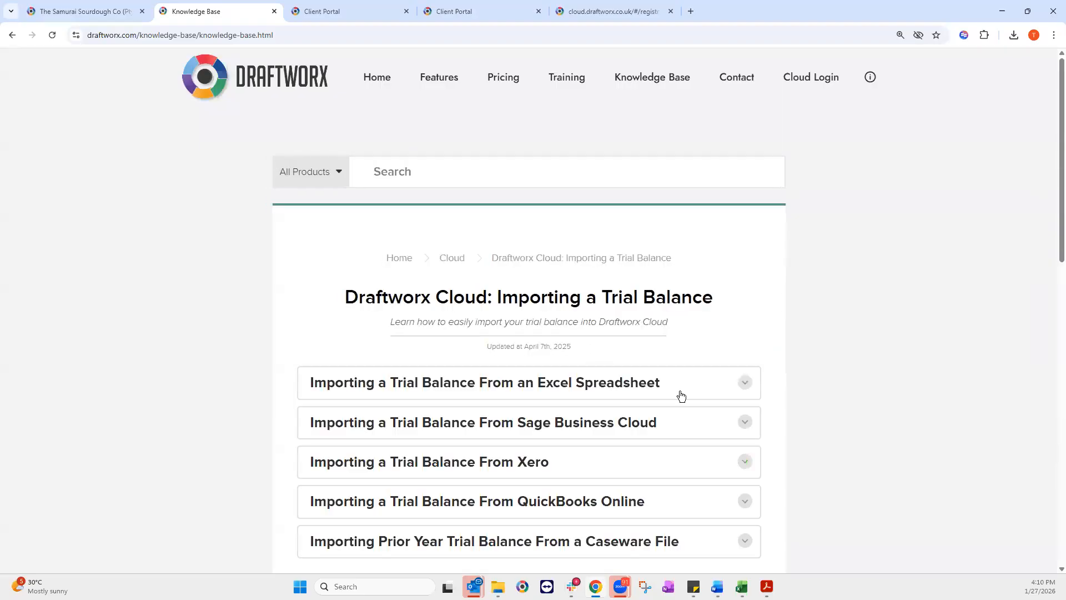
scroll(694, 388, down, 2)
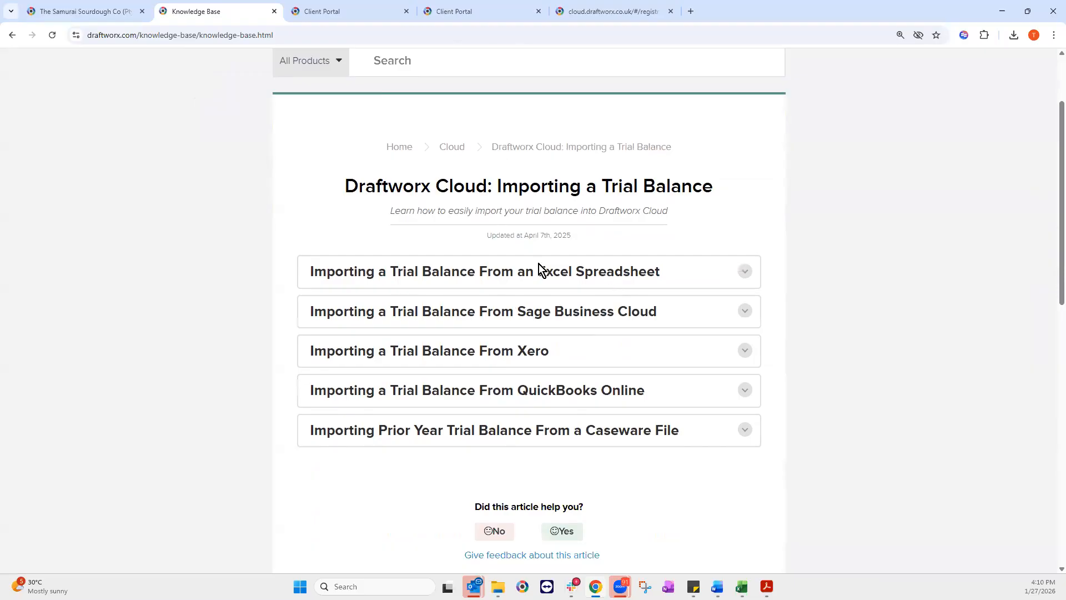
click(743, 281)
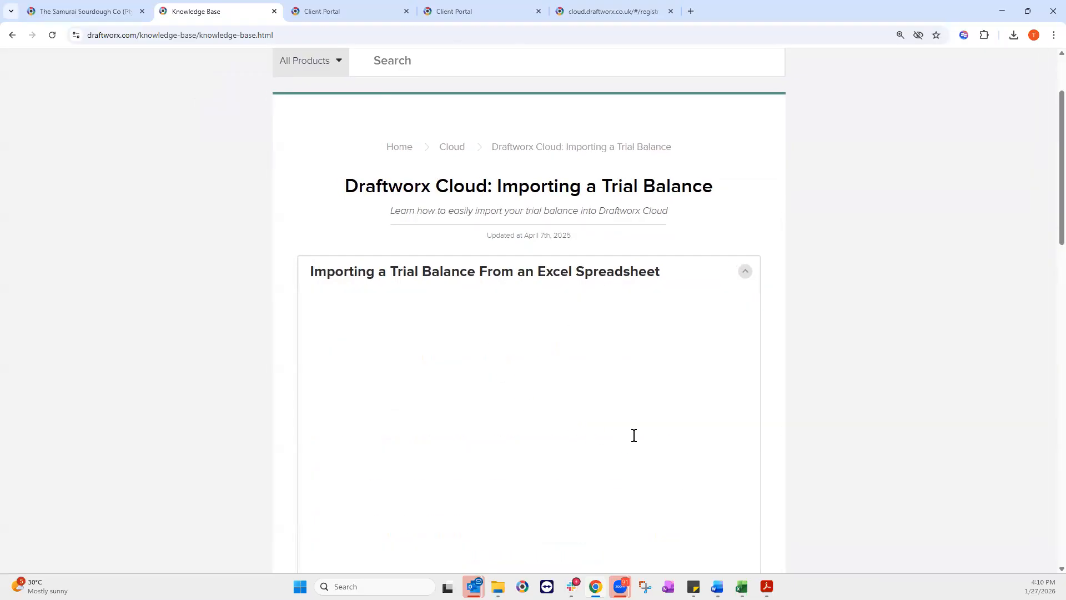
scroll(632, 435, down, 2)
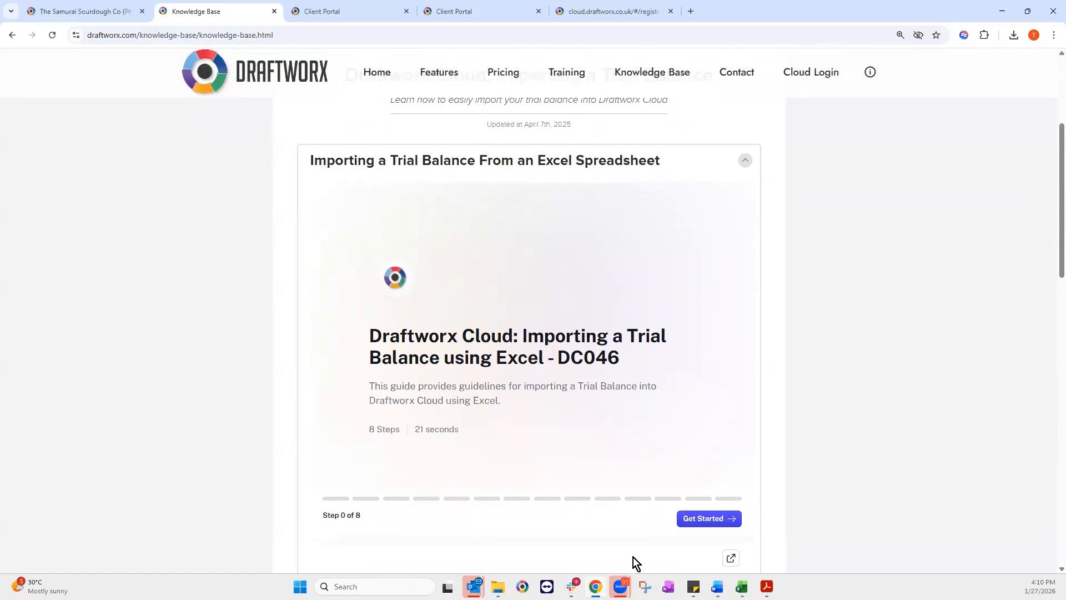
click(715, 519)
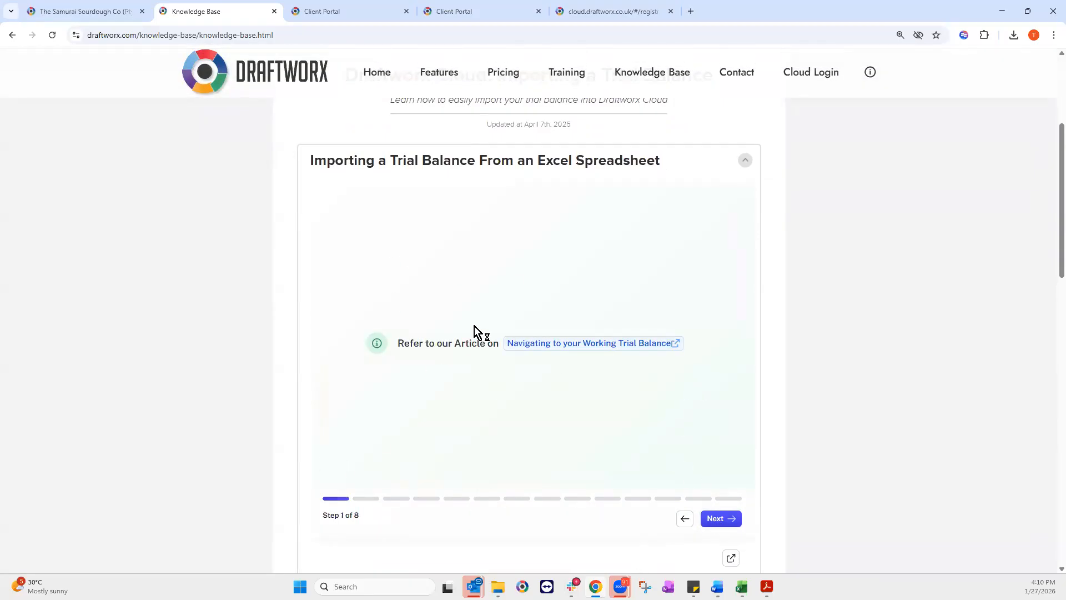
click(722, 517)
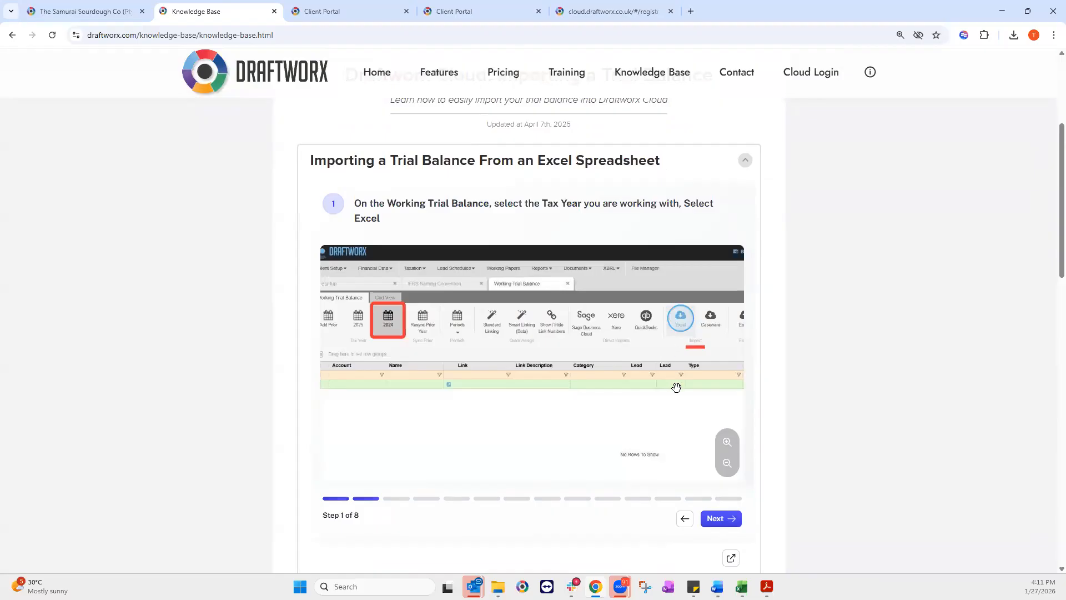
scroll(428, 452, up, 4)
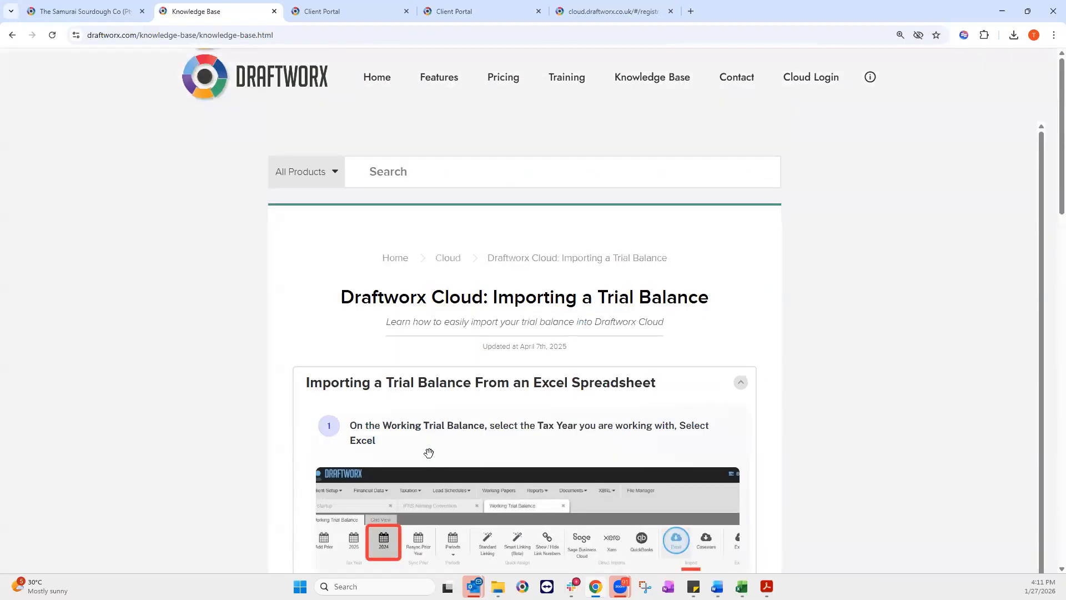
scroll(708, 419, down, 4)
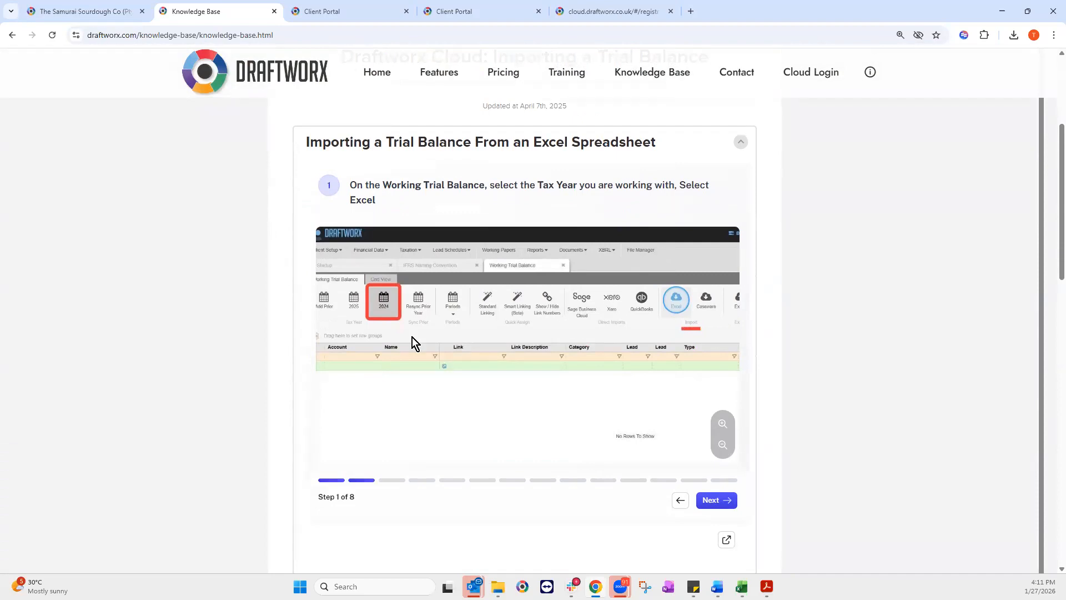
Step: Return to the Draftworx tab and dismiss the downloads and McAfee panel, leaving TeamViewer QuickSupport open
click(88, 15)
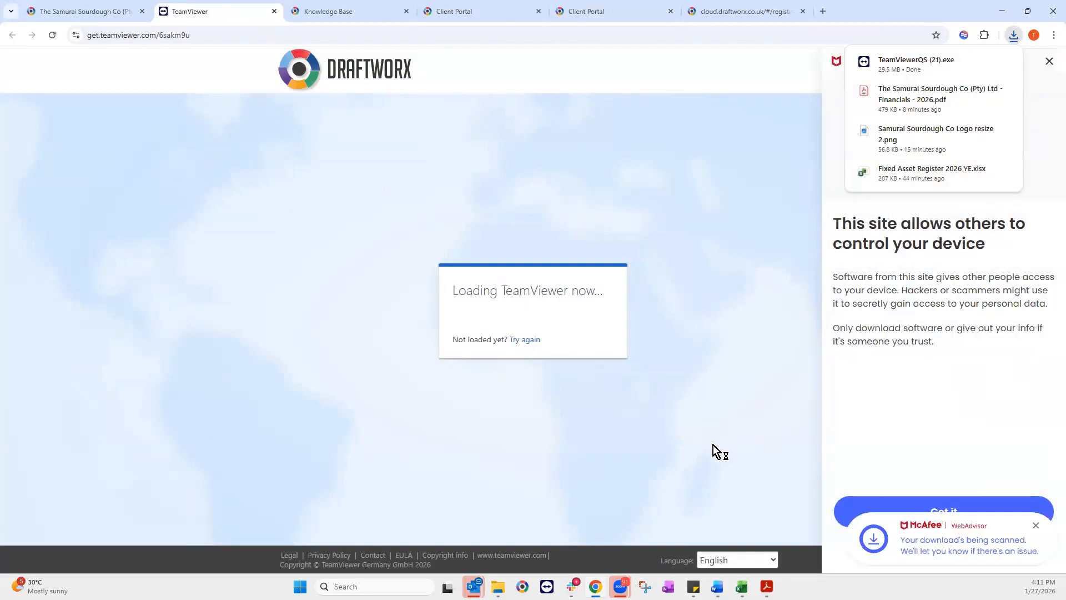
click(1049, 61)
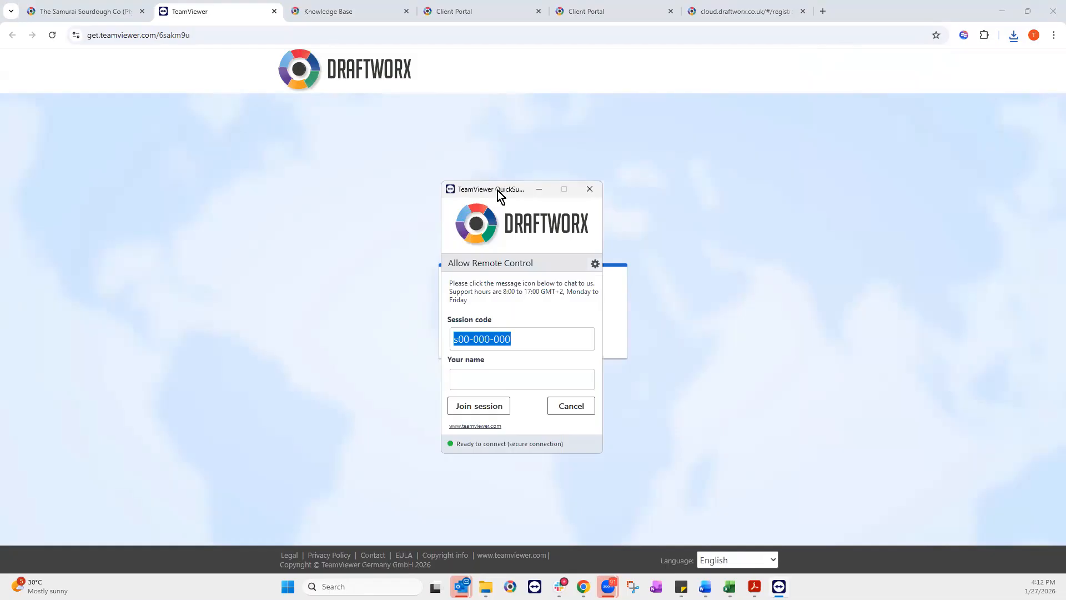
Step: Replace the autofilled name in the QuickSupport 'Your name' field with the user's own name
click(471, 373)
drag(505, 381, 440, 390)
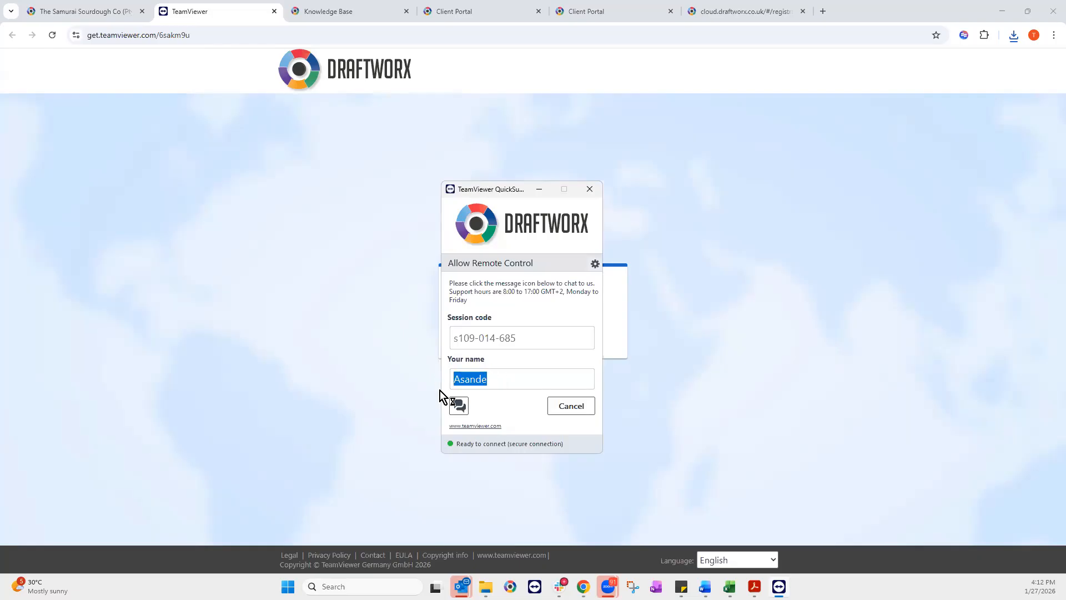
key(BackSpace)
Step: Send support the chat message 'Hi there, need help with importing tb', then close the Chat and QuickSupport windows
click(459, 406)
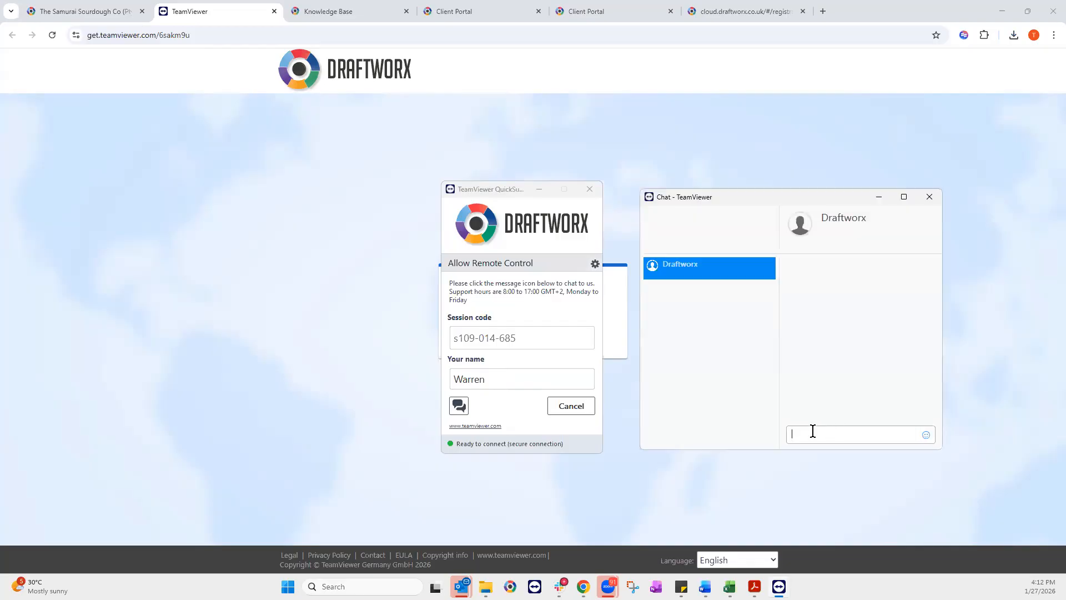
text(Hi there, need help with importing tb)
key(Return)
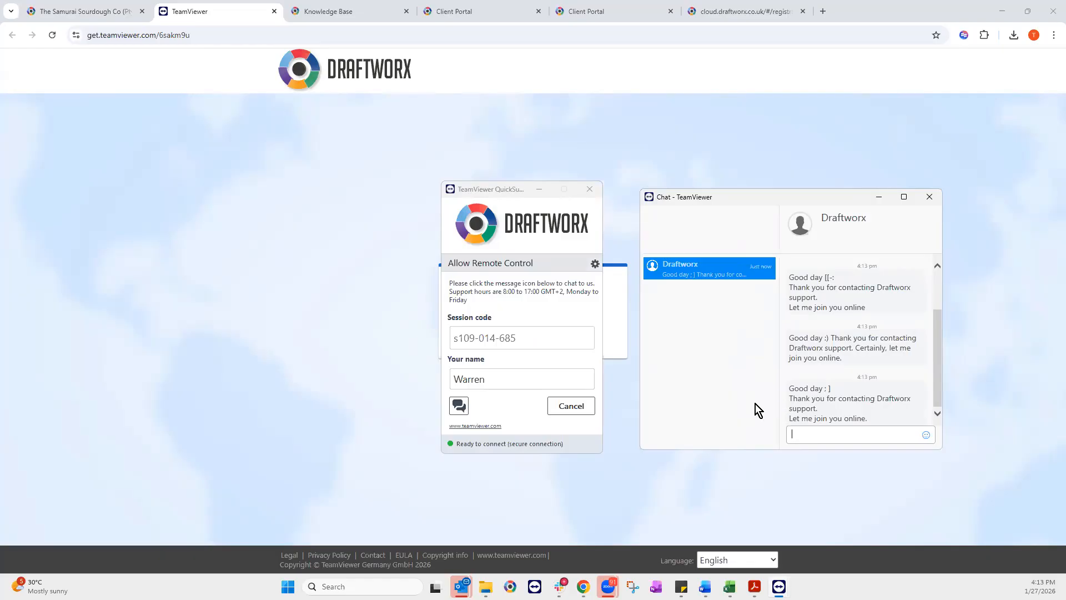
click(933, 195)
click(588, 191)
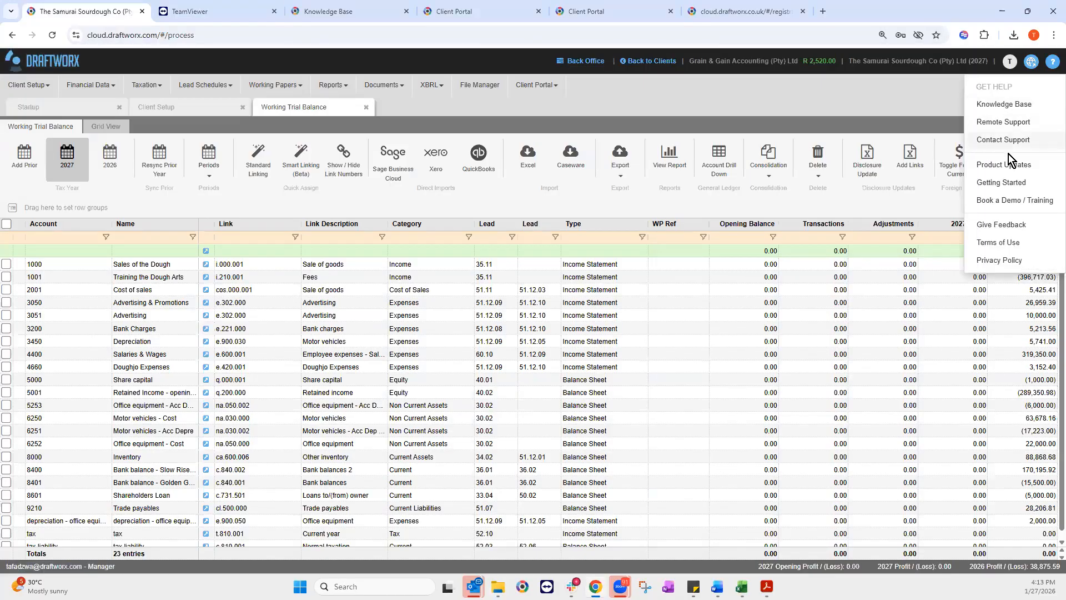
Step: Write a Contact Support ticket reading 'Hi please merge accounting policies with notes', correcting the misspelling, then check the contact number
click(1008, 148)
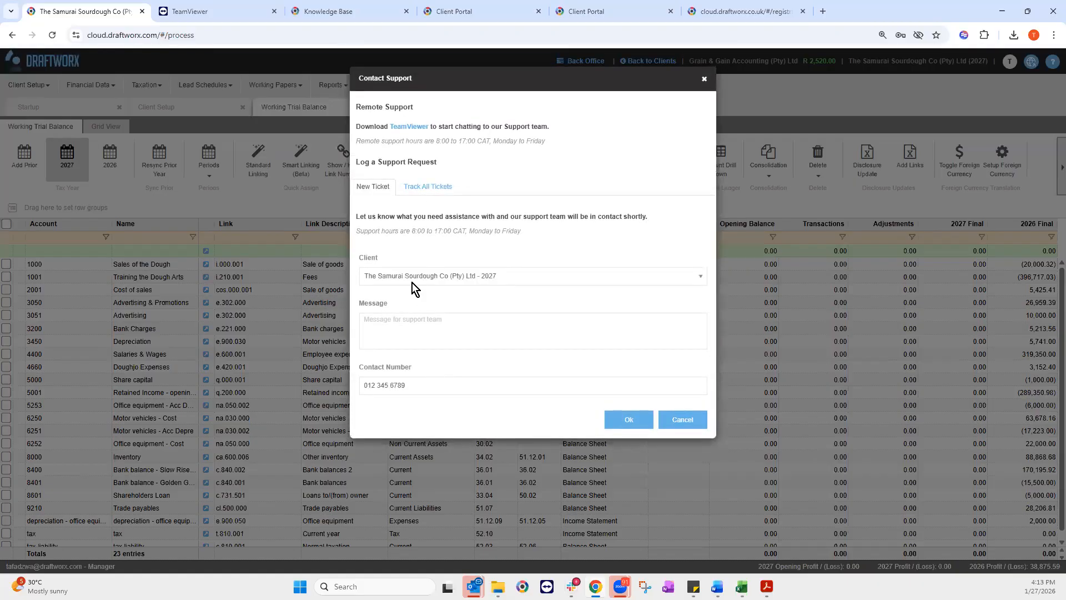
click(380, 326)
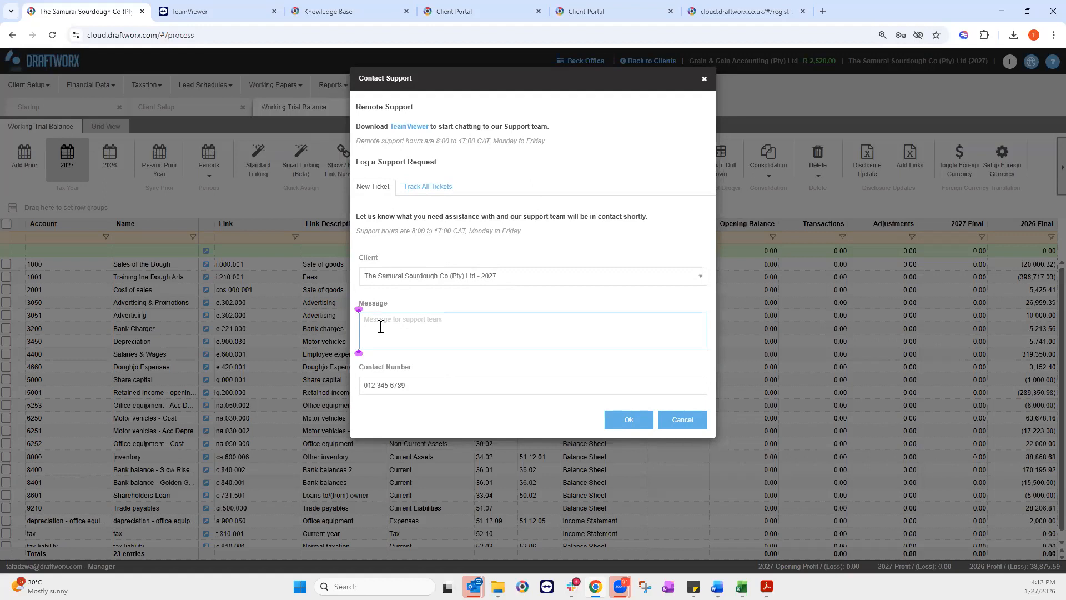
text(Hi please merge accounting policikes with notes)
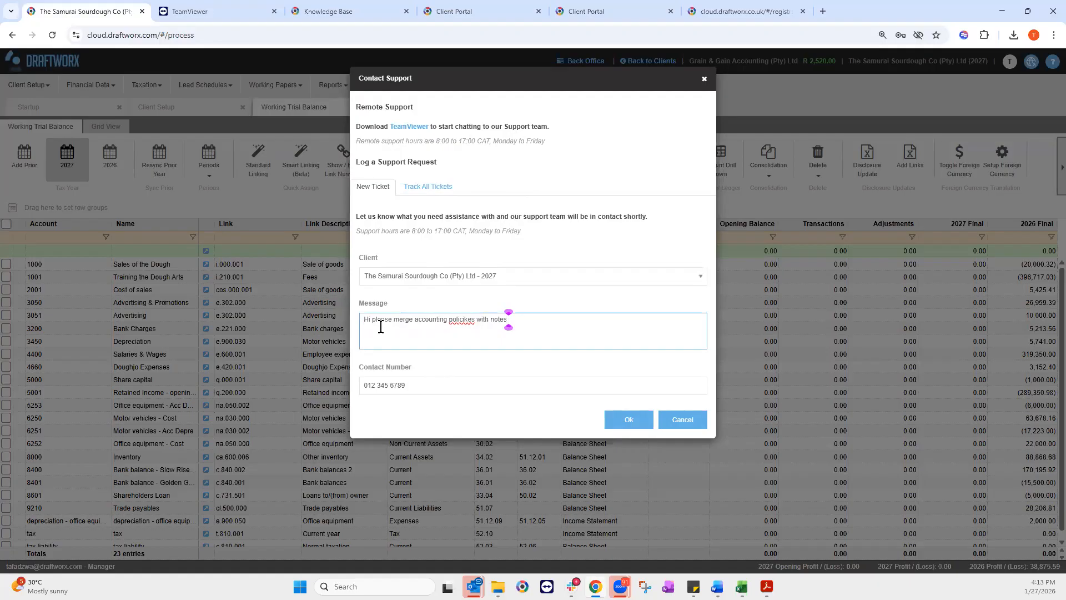
right_click(453, 323)
click(515, 88)
click(418, 387)
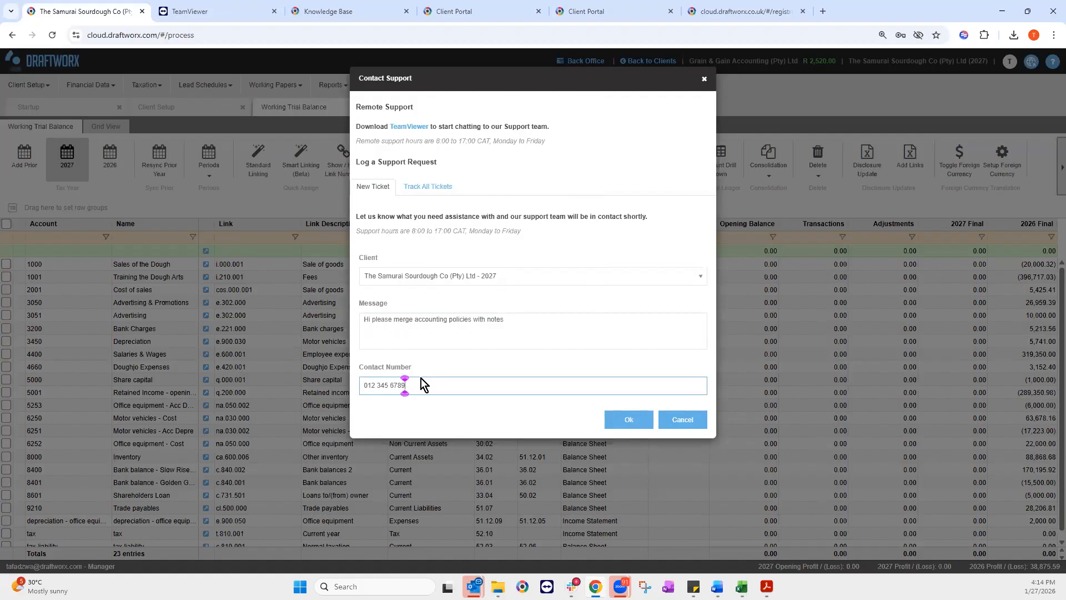